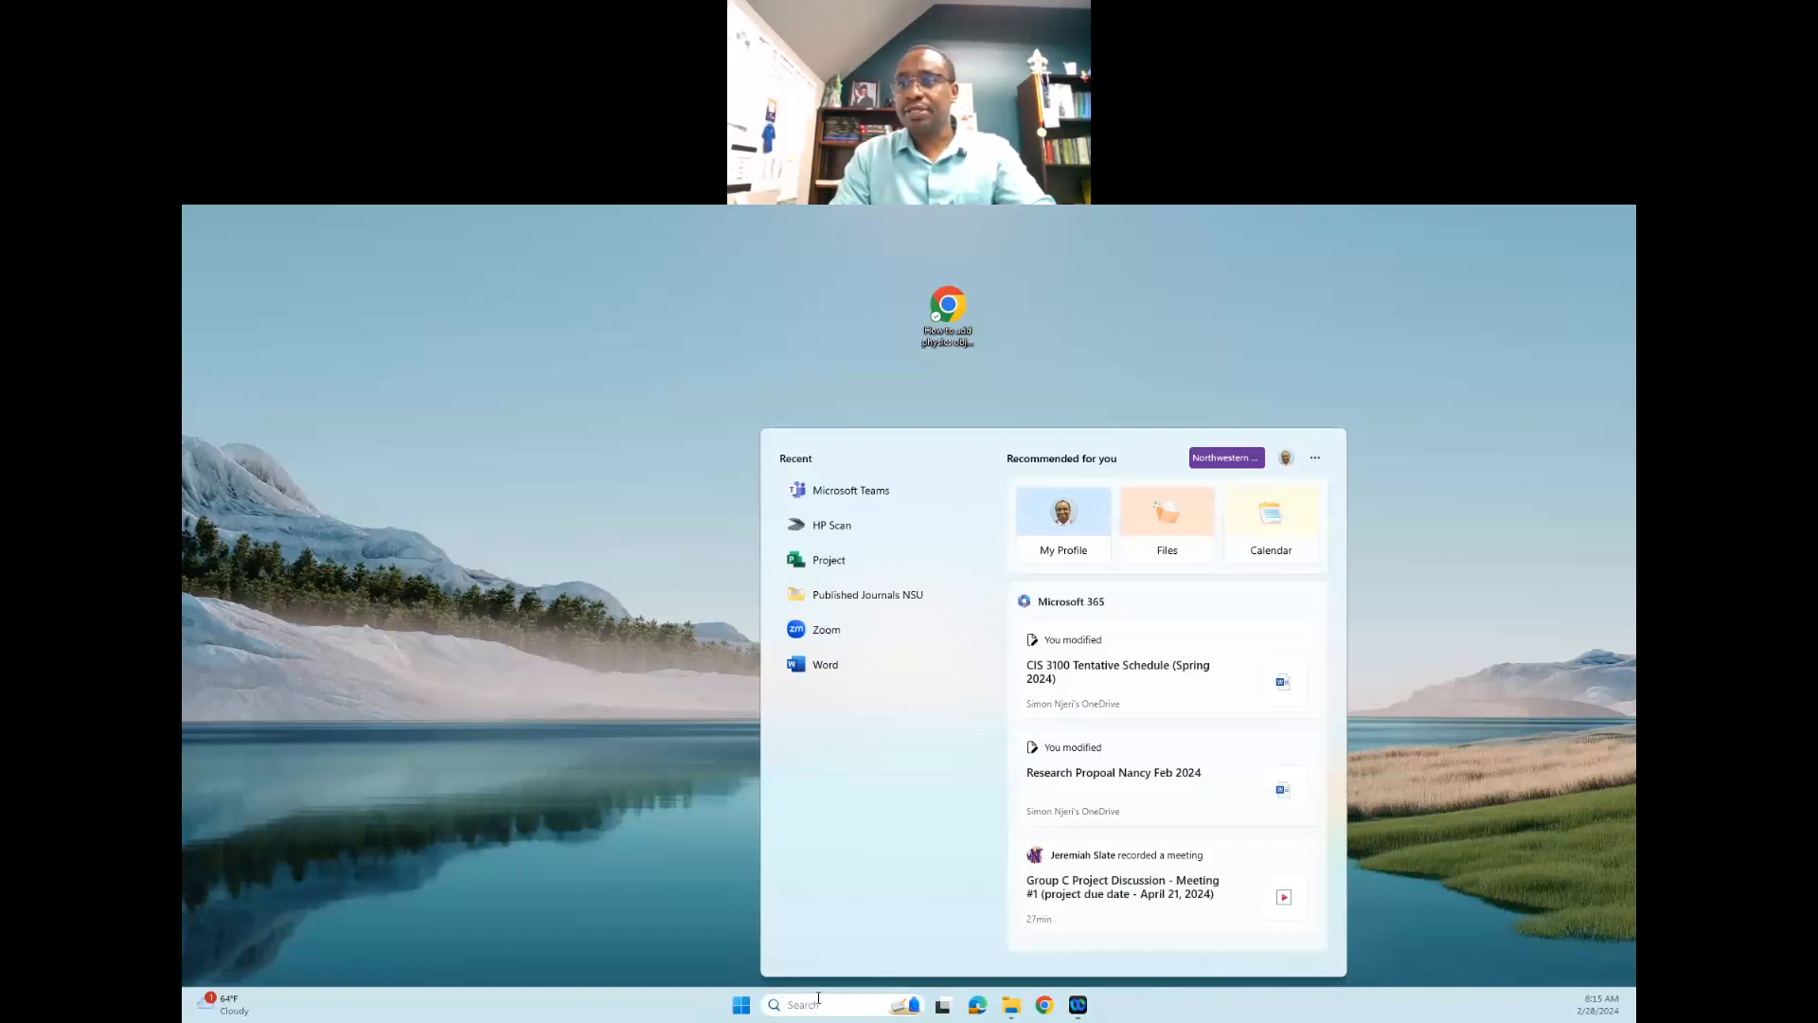
- Open Microsoft Project in a maximized window and create a blank project
text(project)
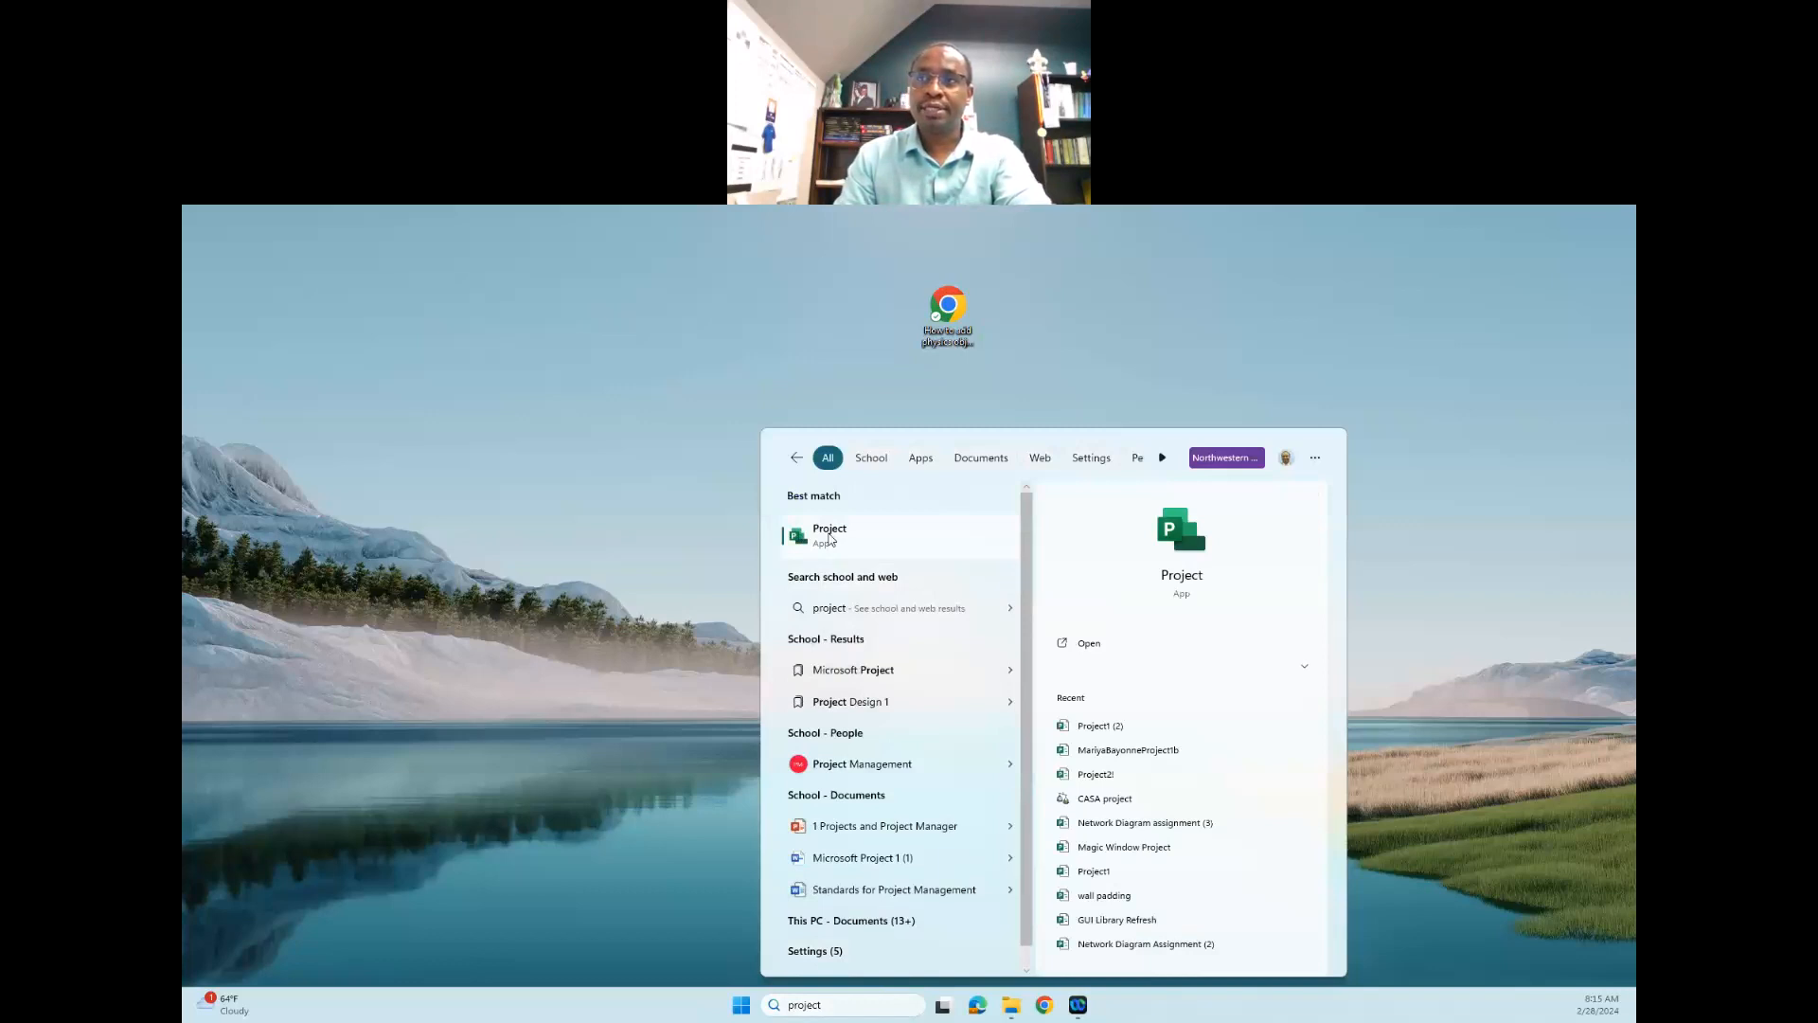
click(830, 536)
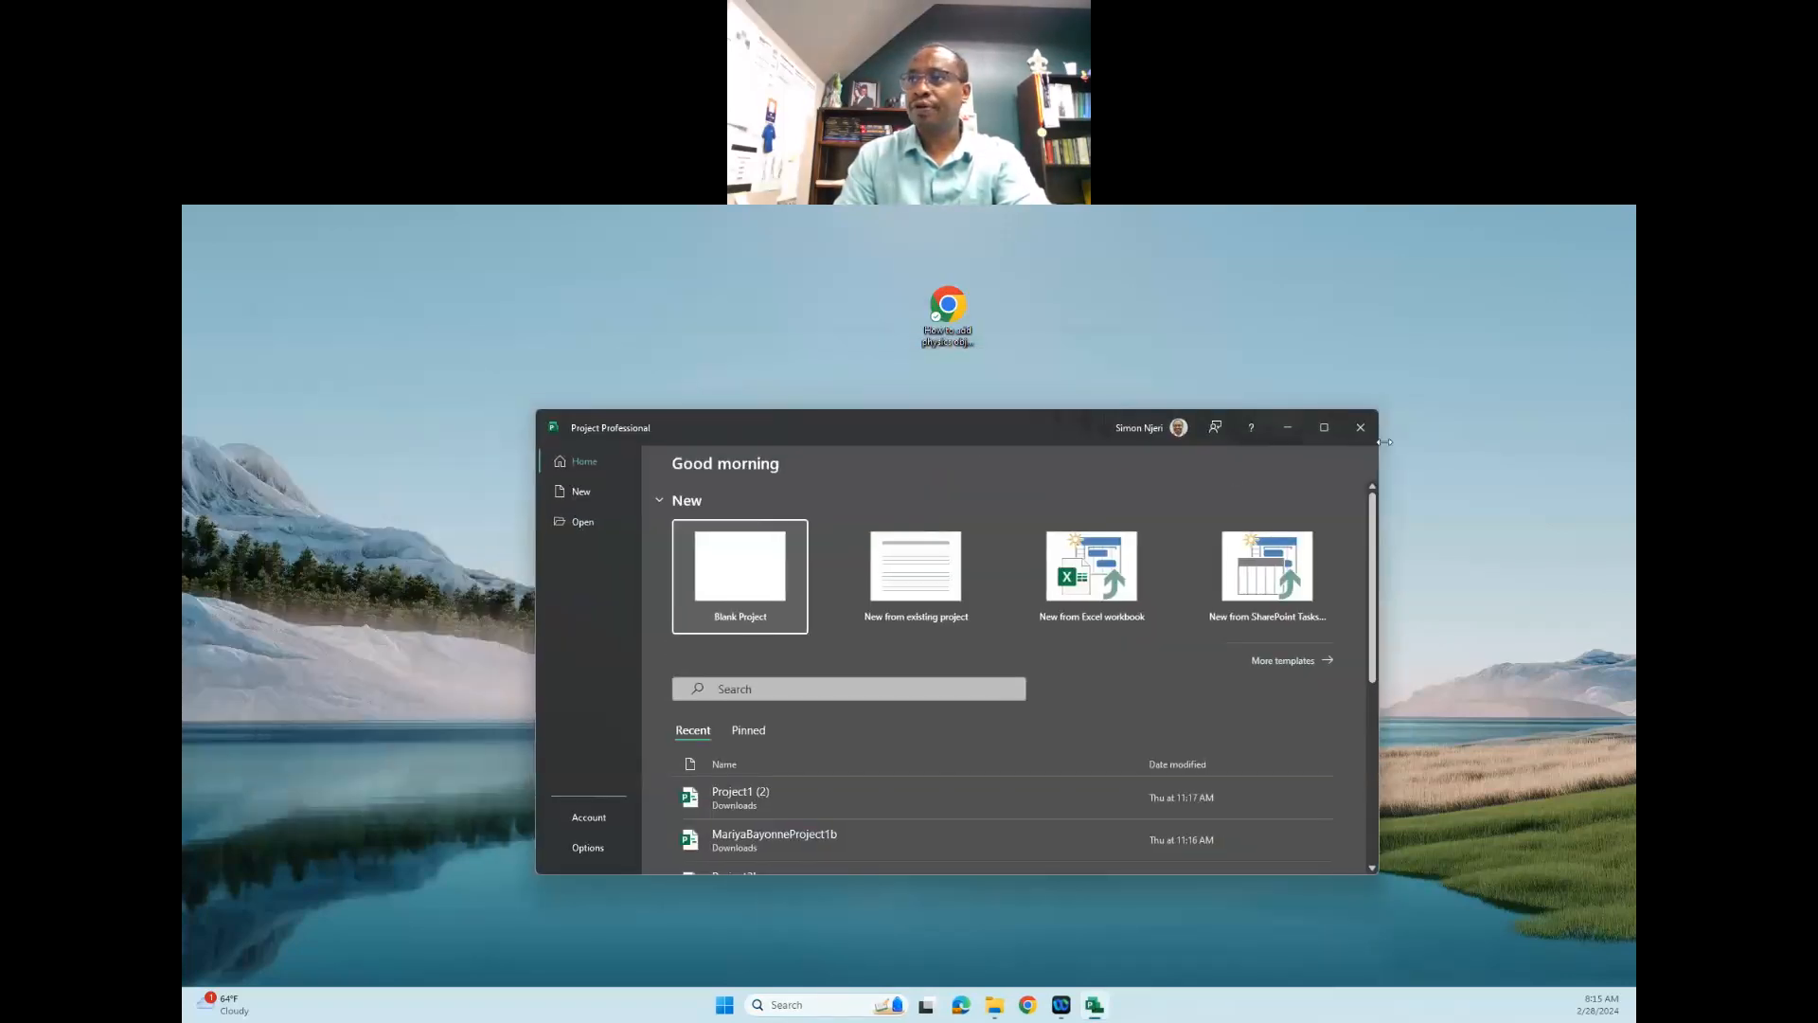
click(1327, 428)
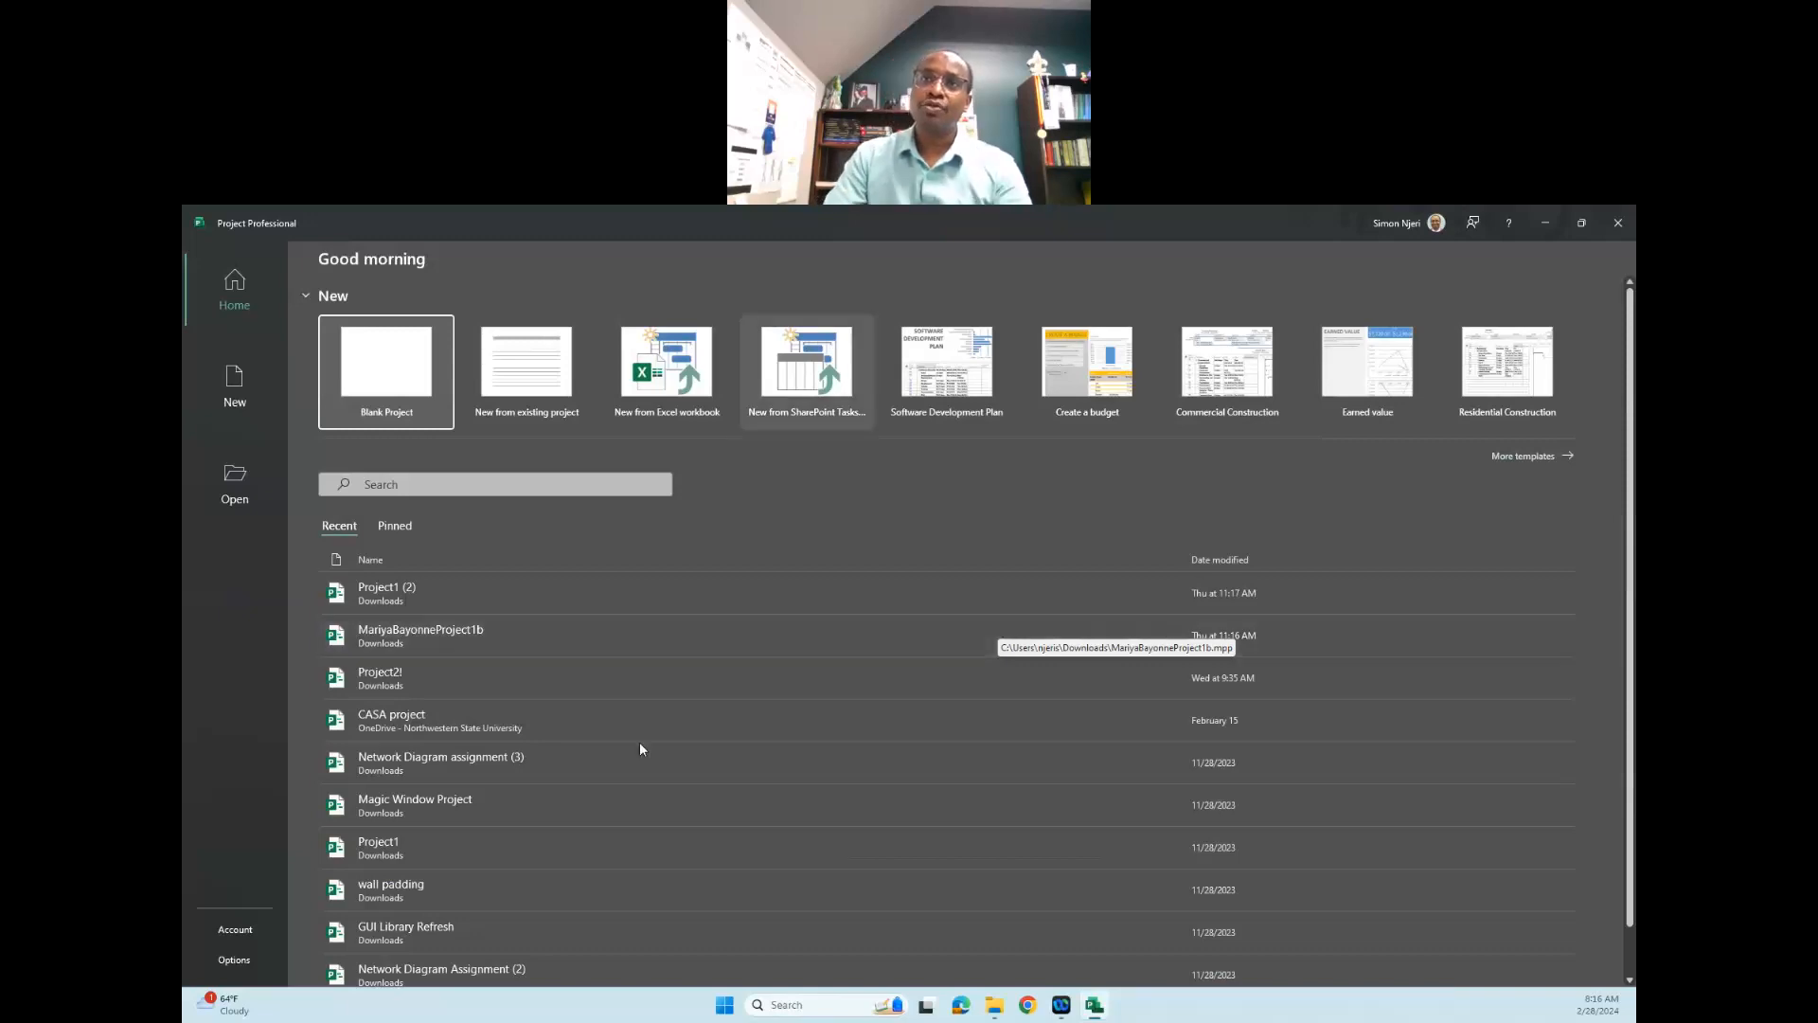
click(402, 373)
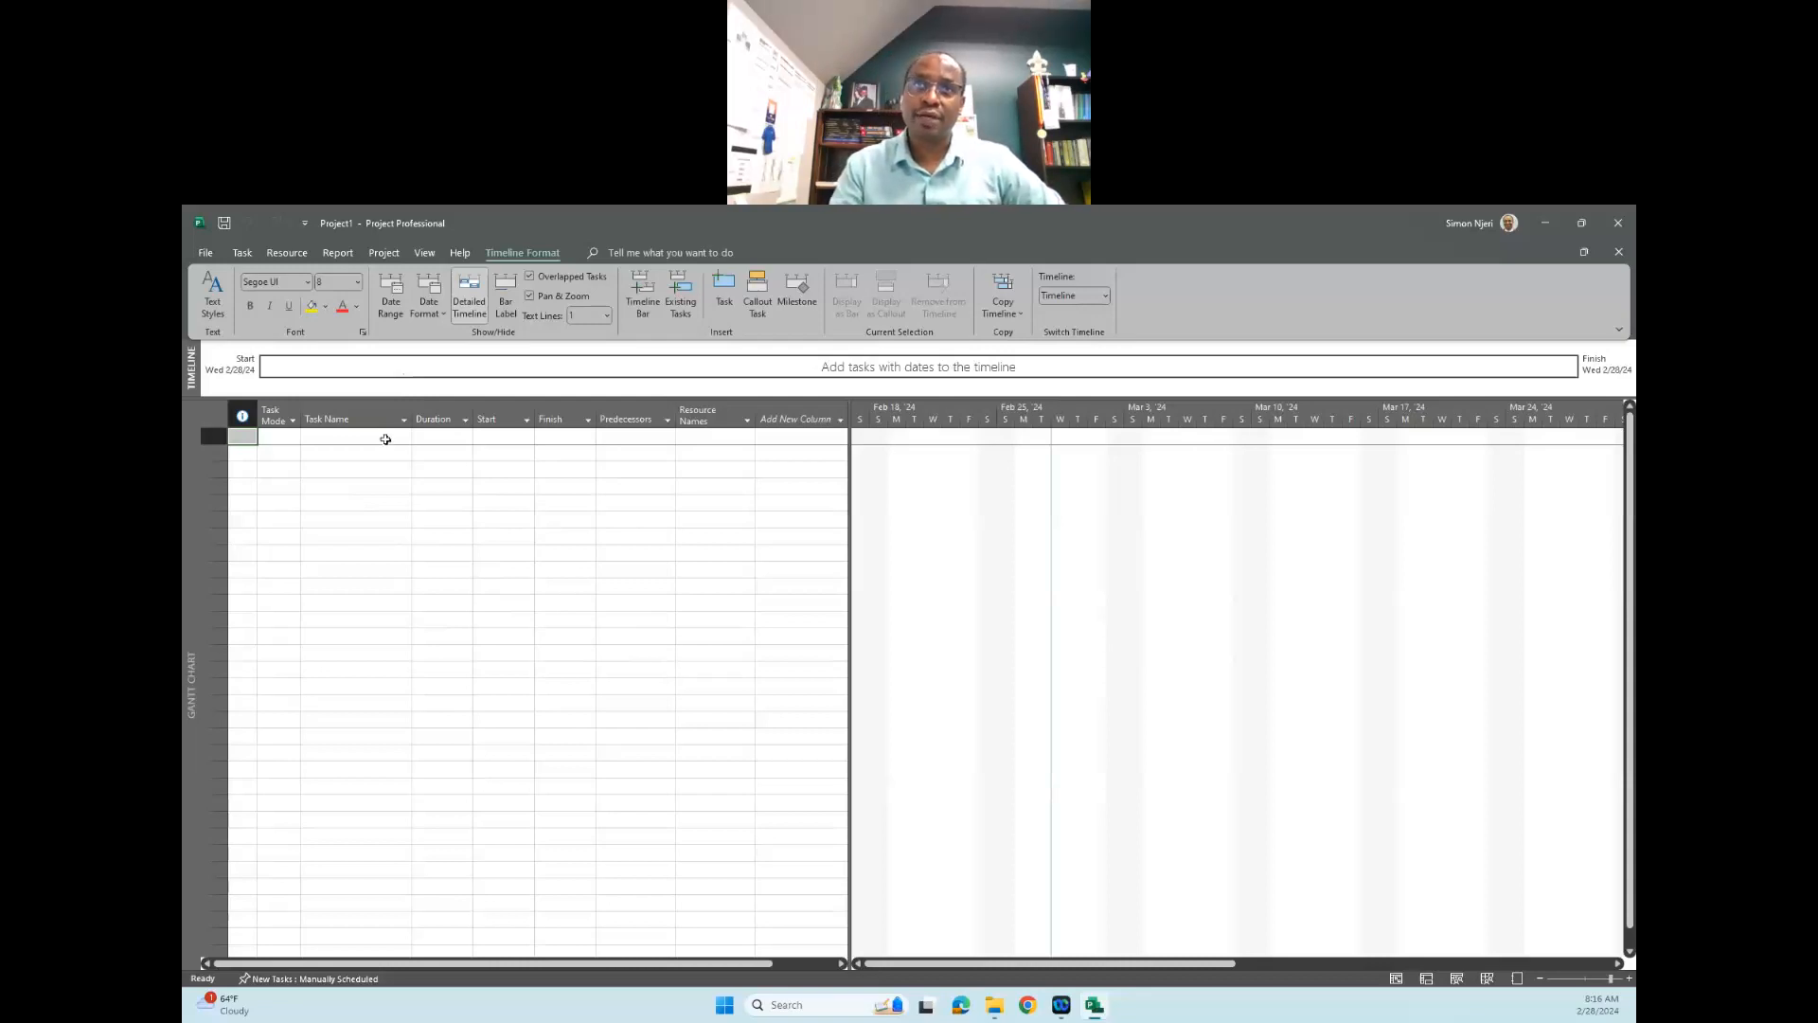
- Look through the file information, sharing, export and account pages of the new project
click(203, 252)
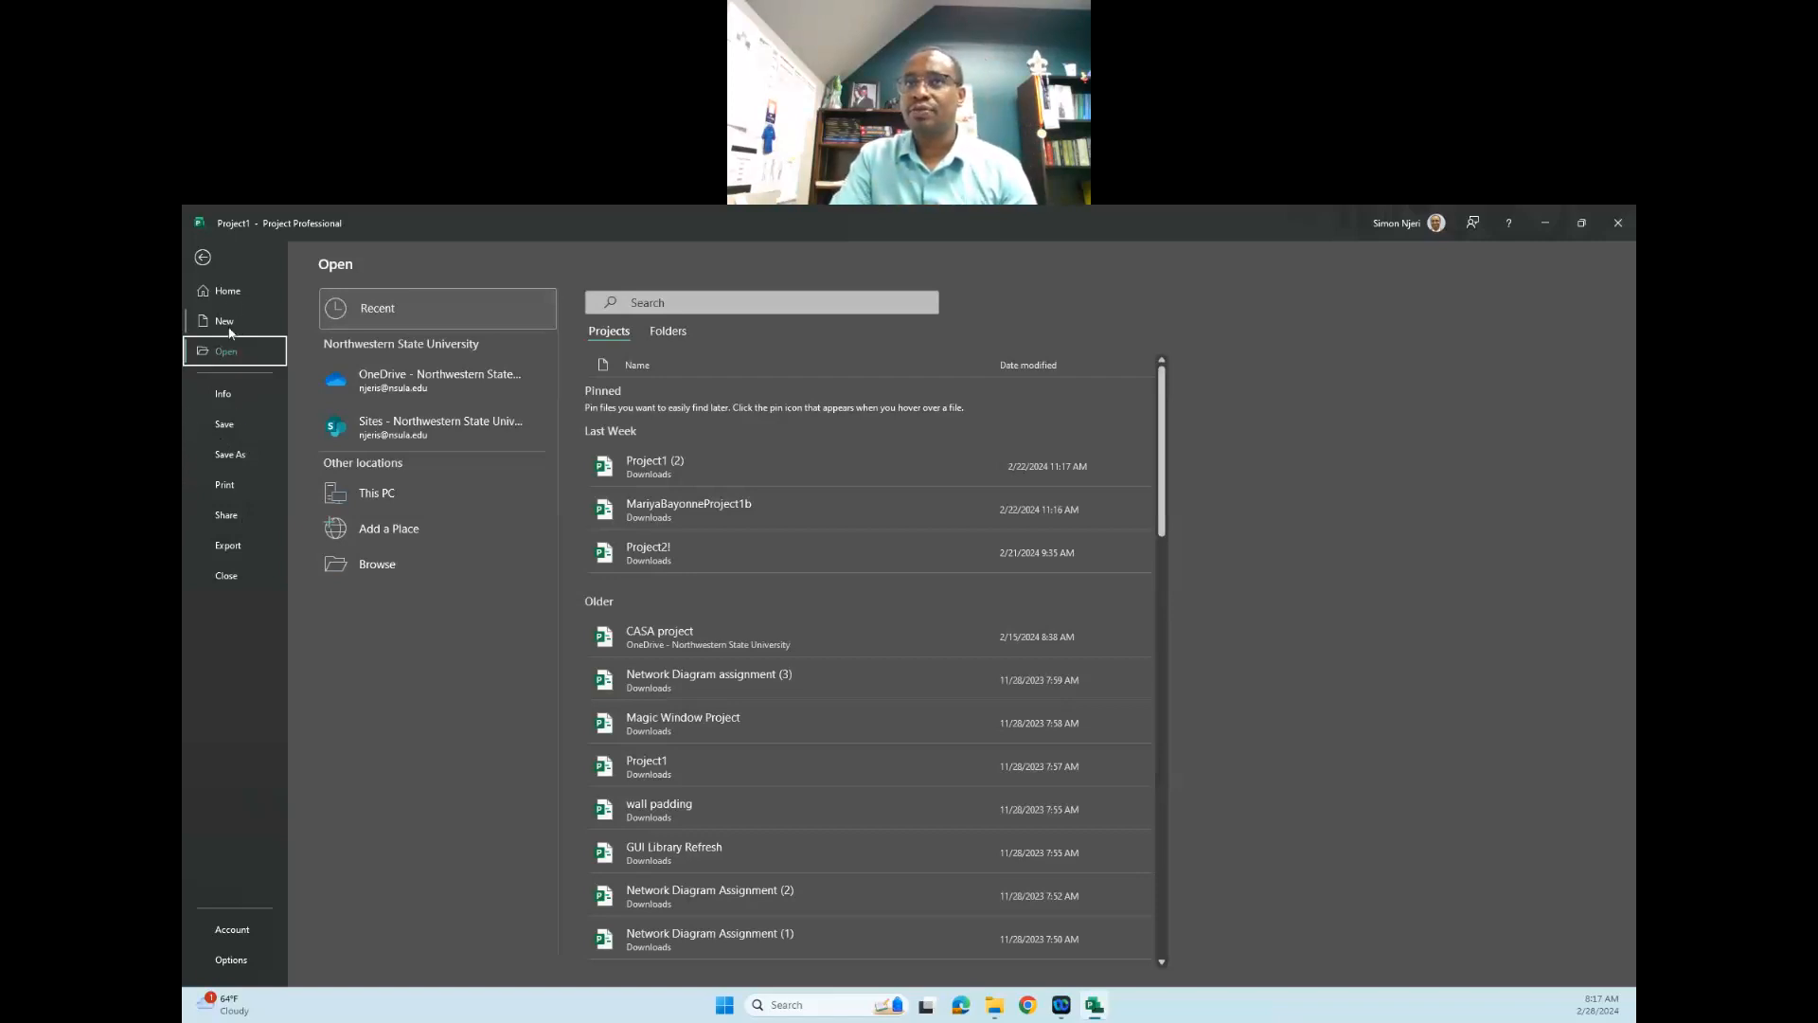
click(223, 394)
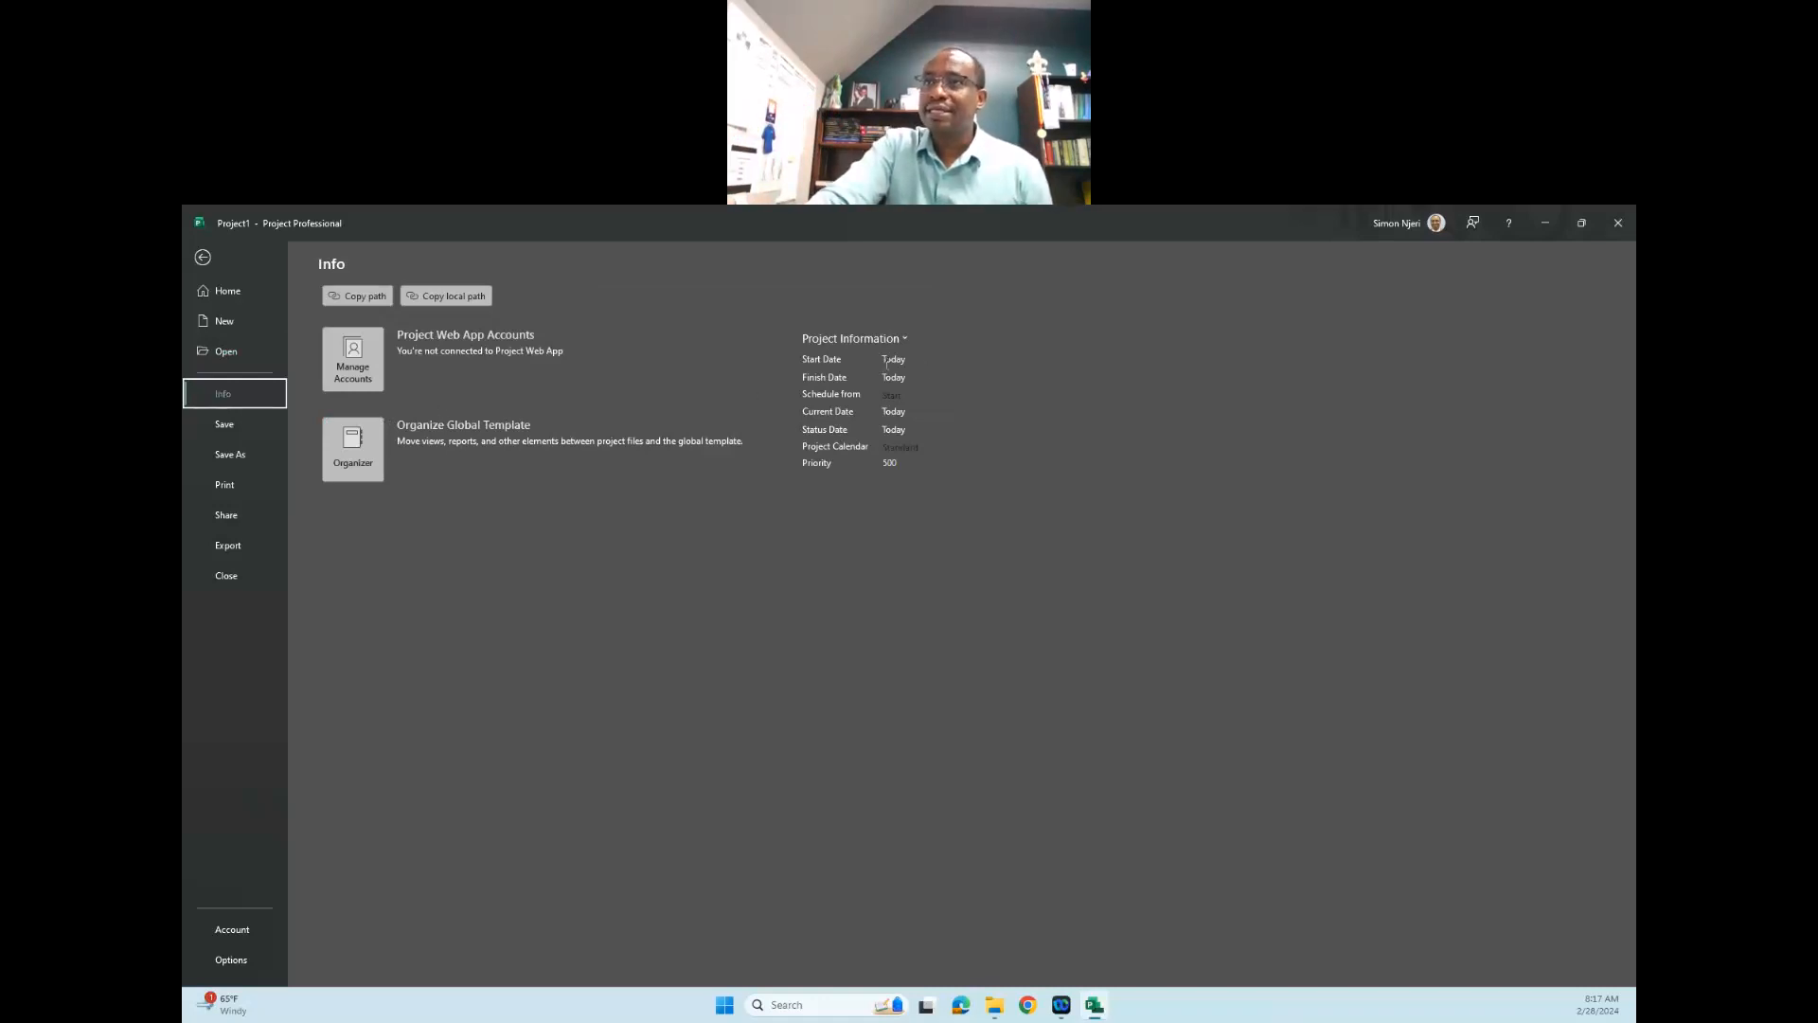
click(899, 394)
click(904, 390)
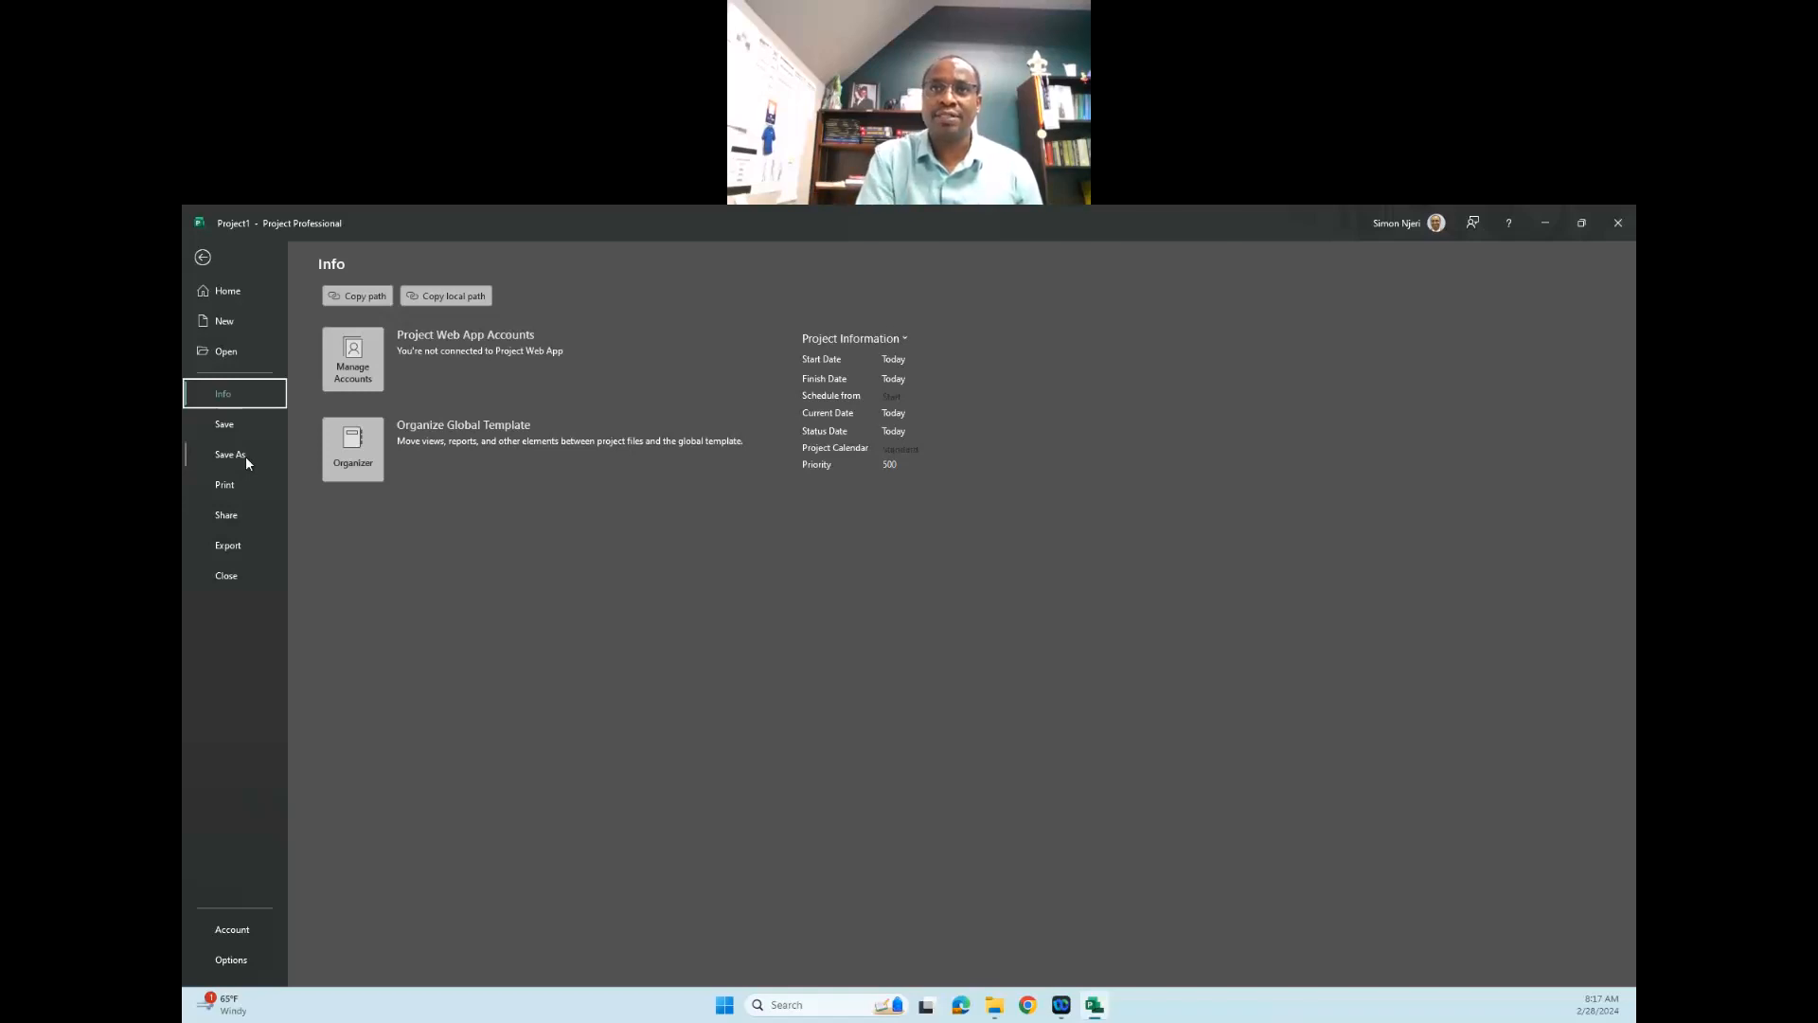
click(229, 516)
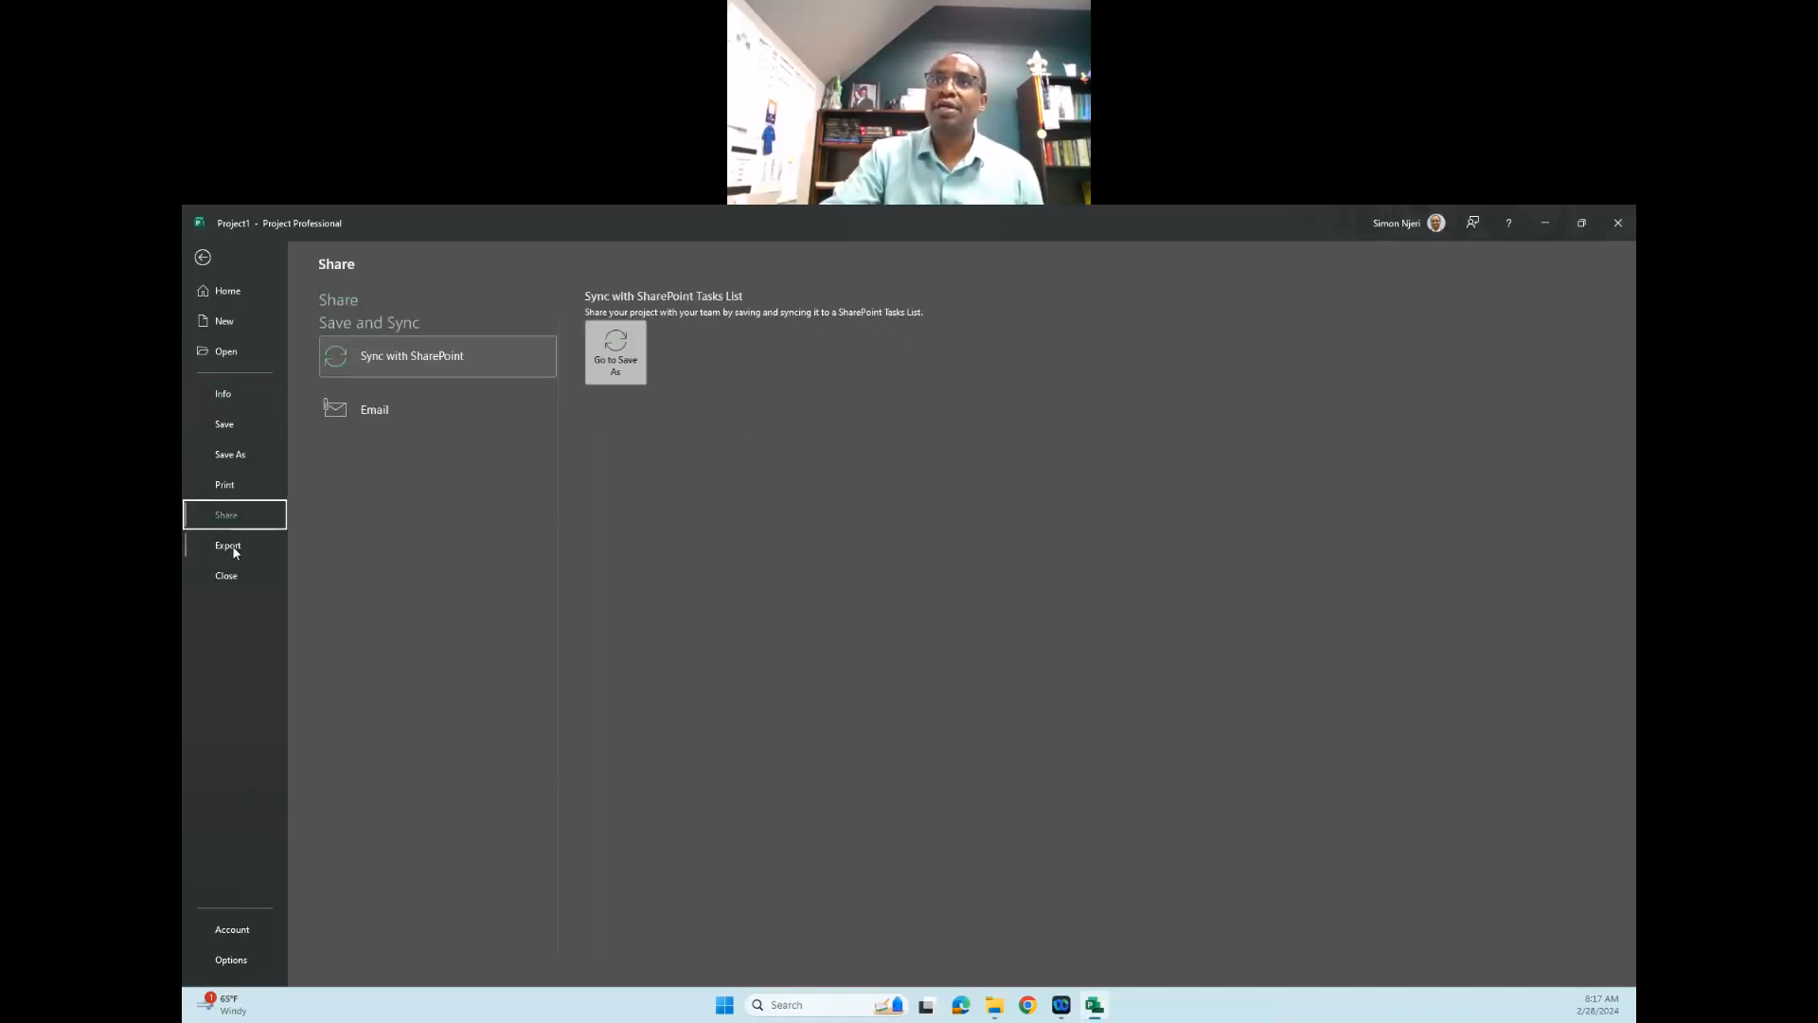
click(233, 546)
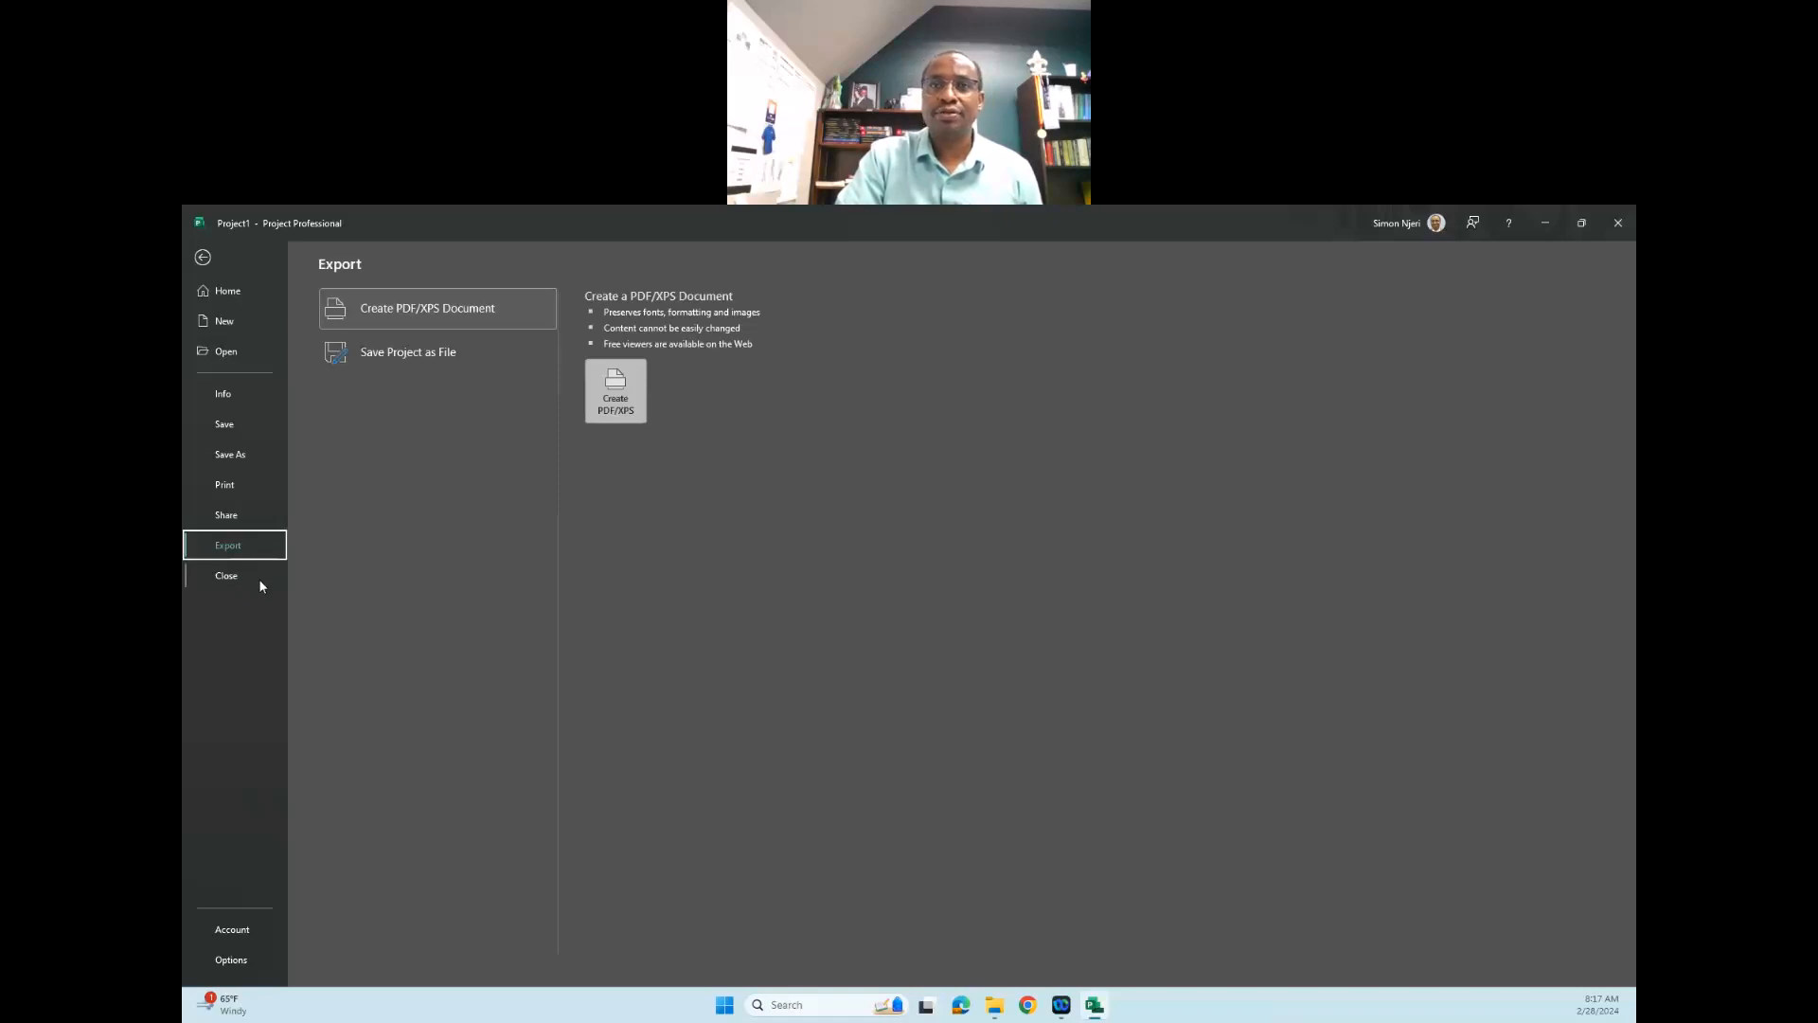
click(243, 930)
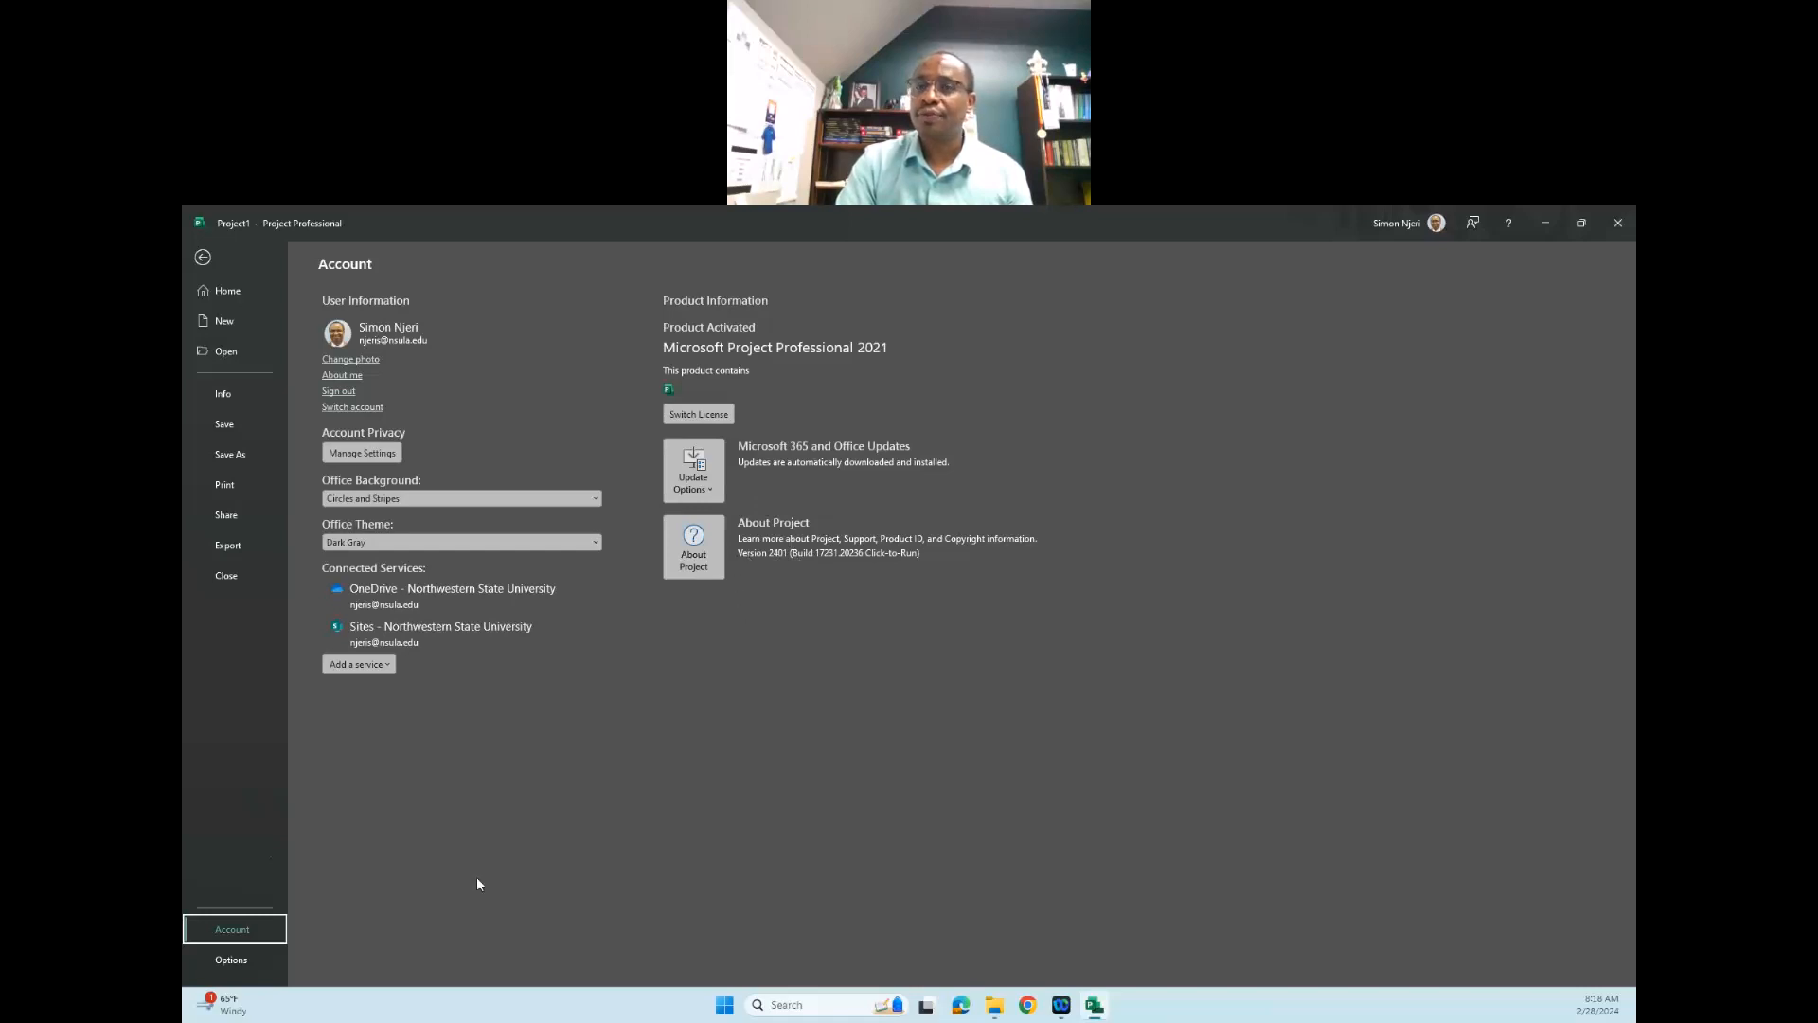
- Examine the date format and default view choices in the general Project Options, keeping the current settings
click(231, 960)
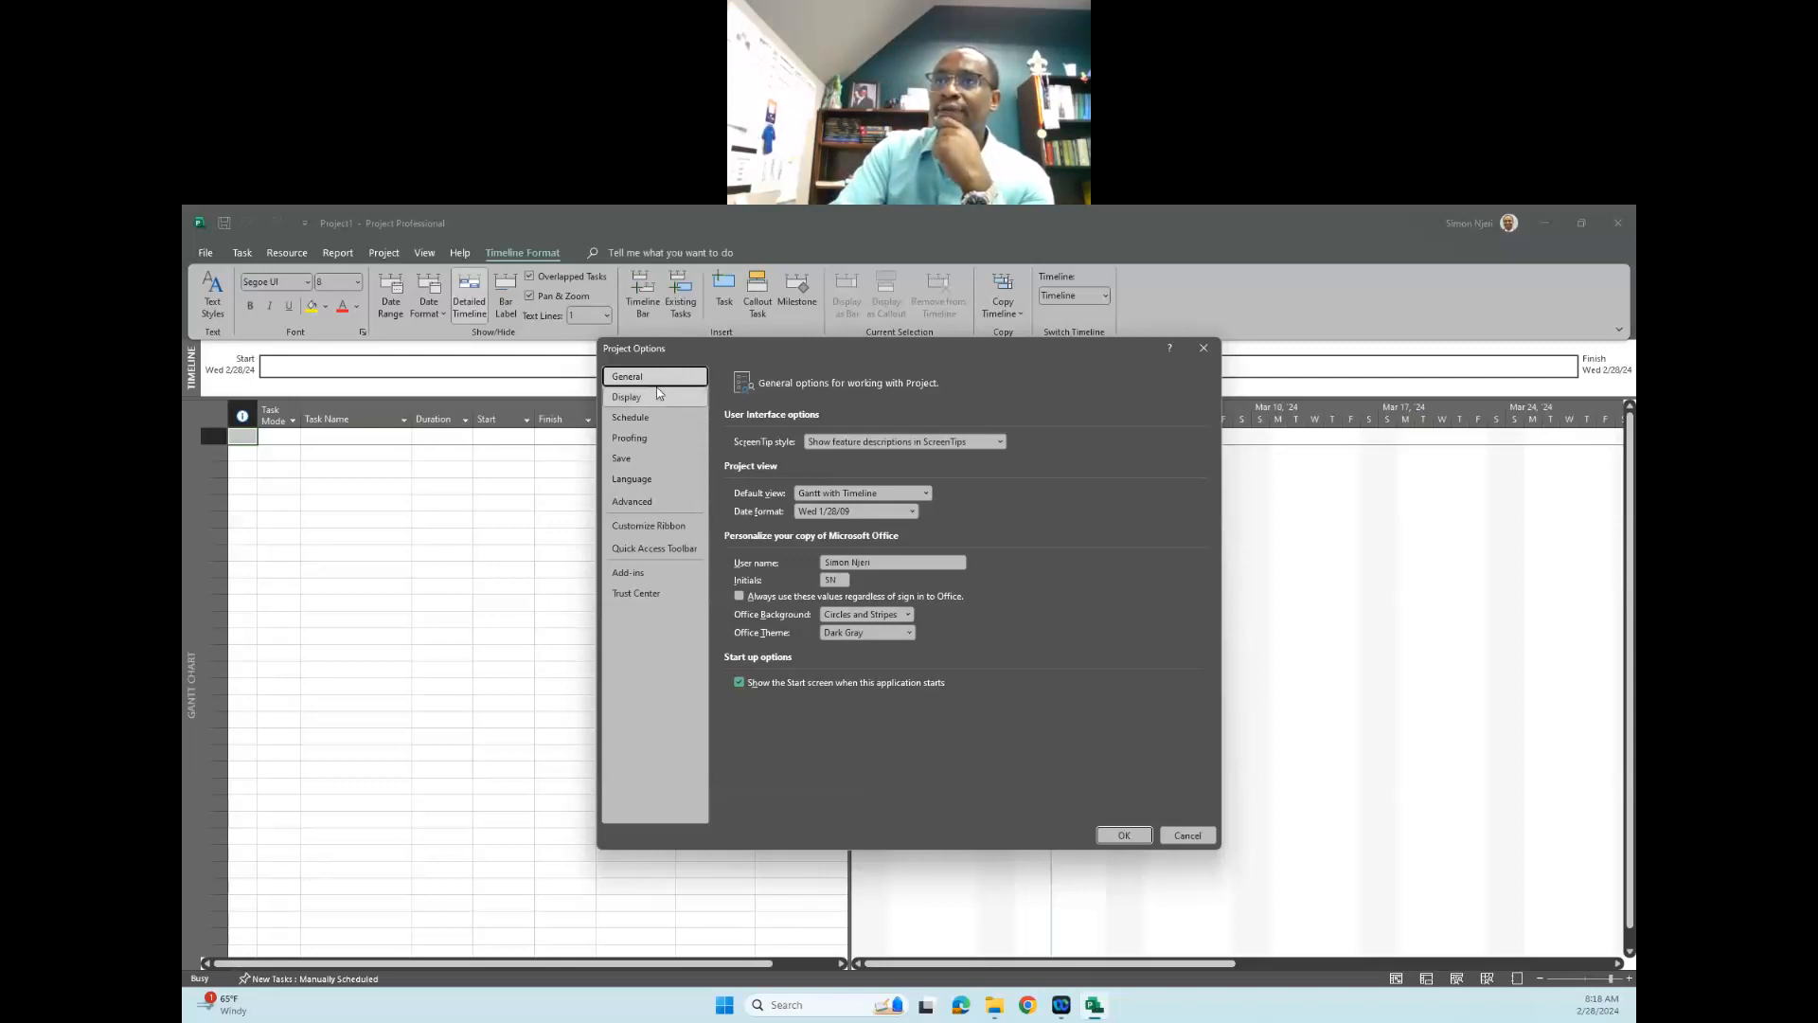
click(912, 512)
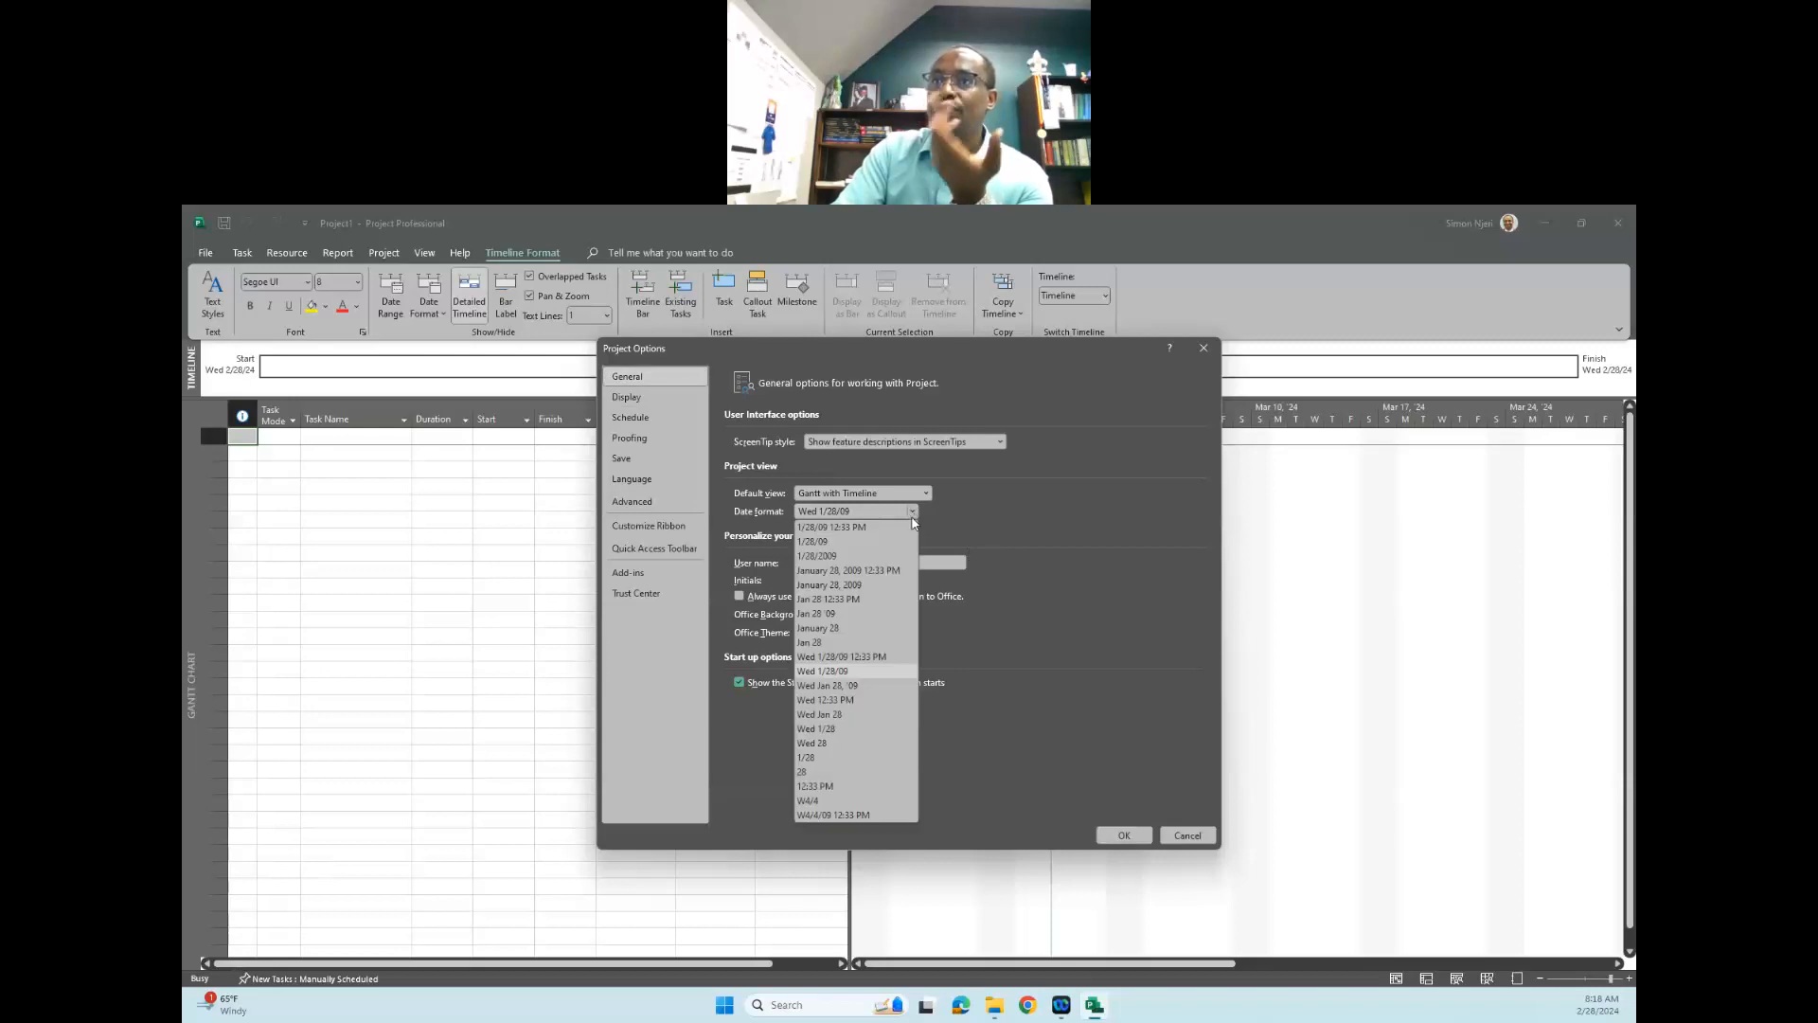
click(991, 524)
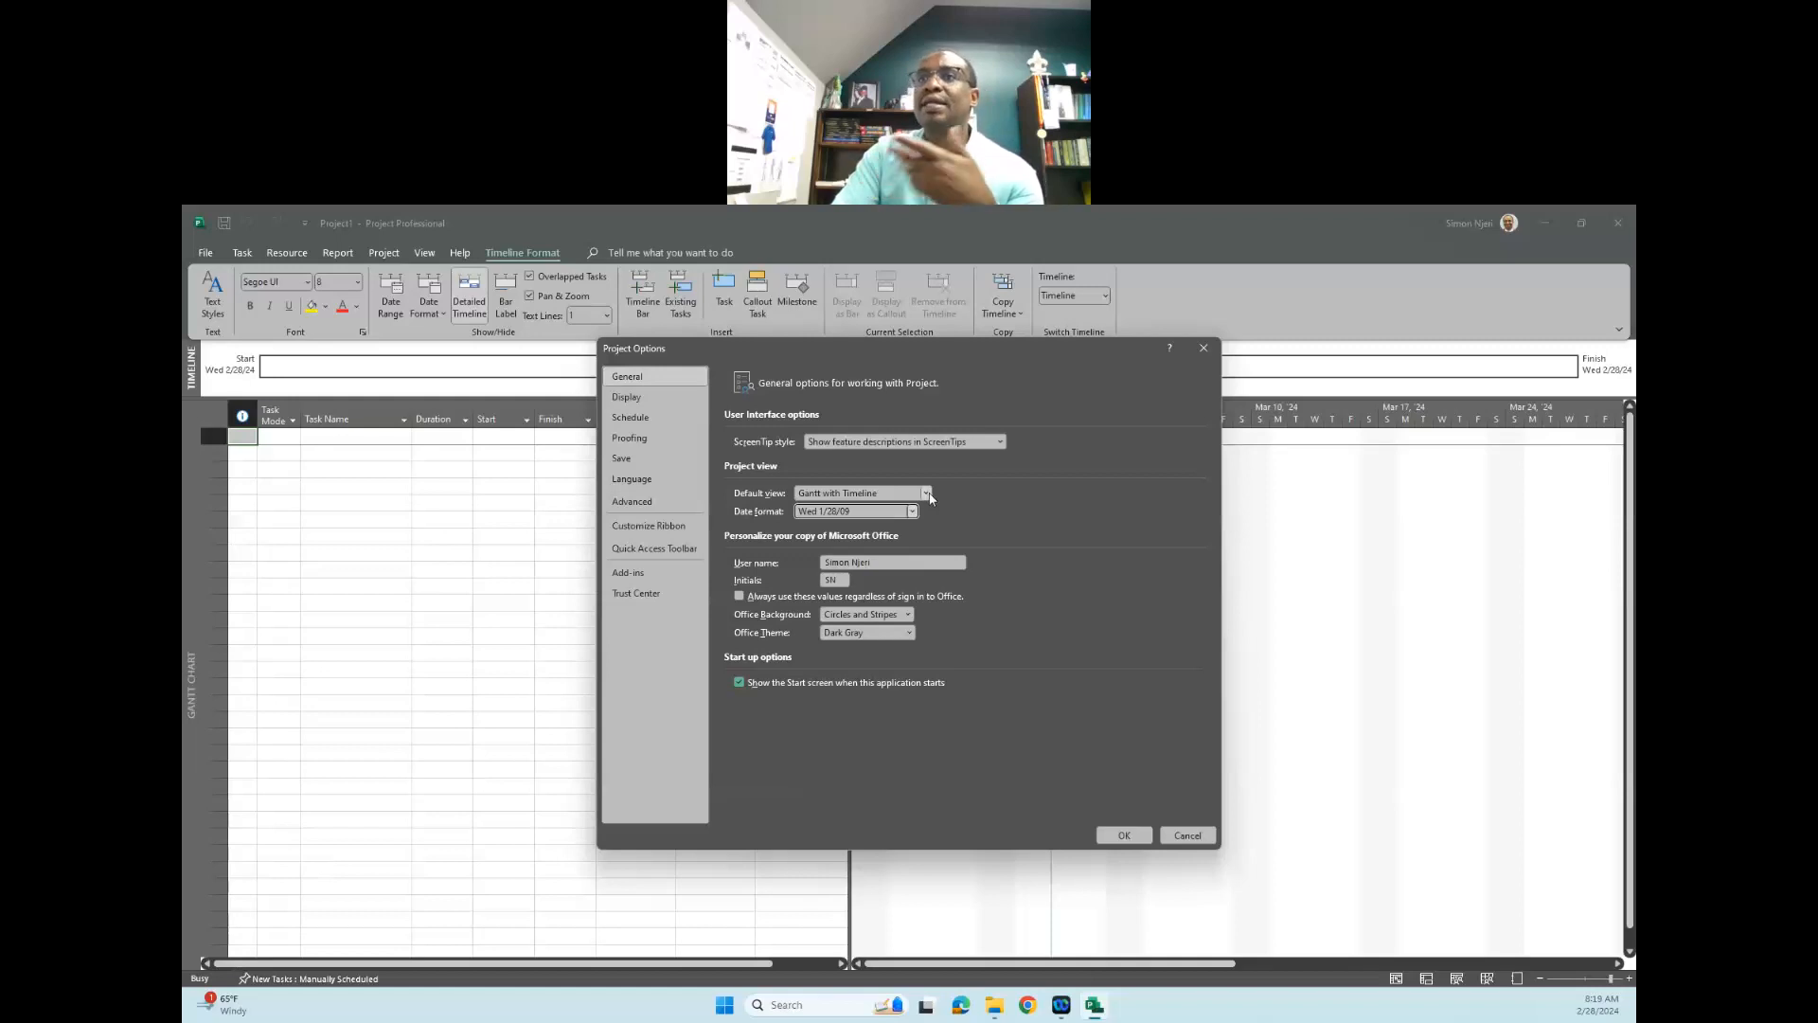
drag(905, 356, 869, 387)
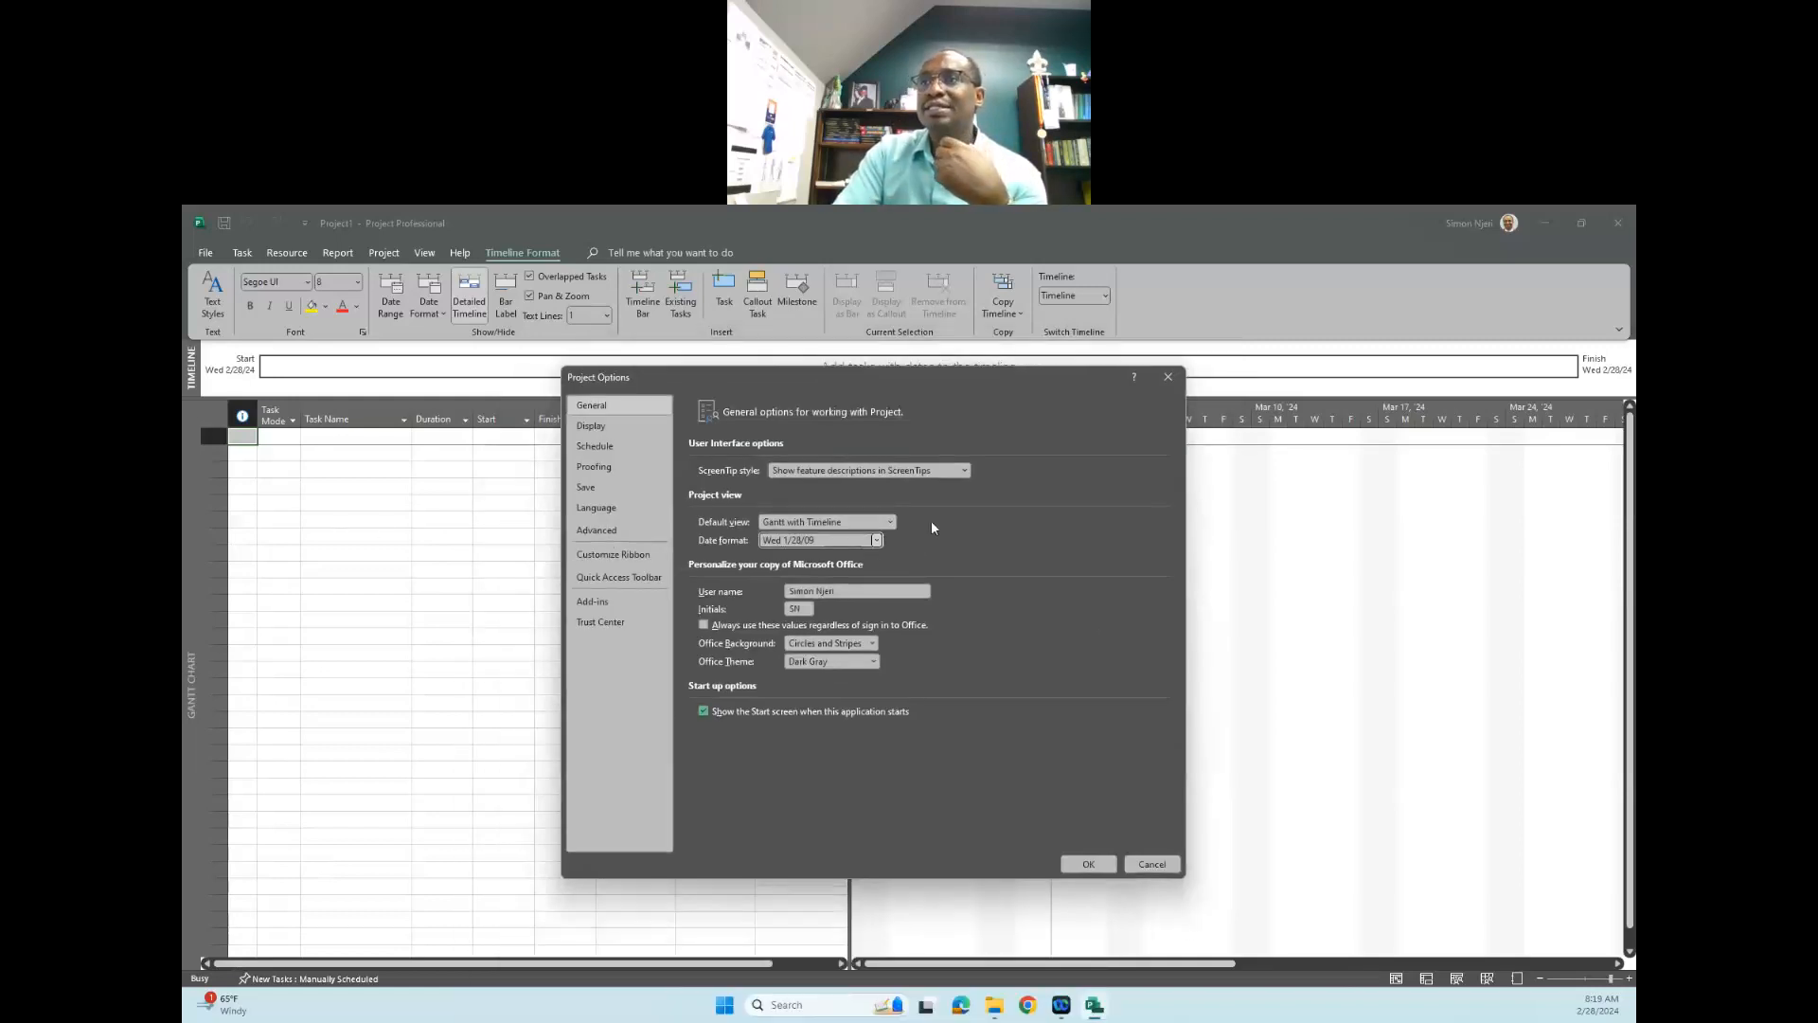
click(891, 523)
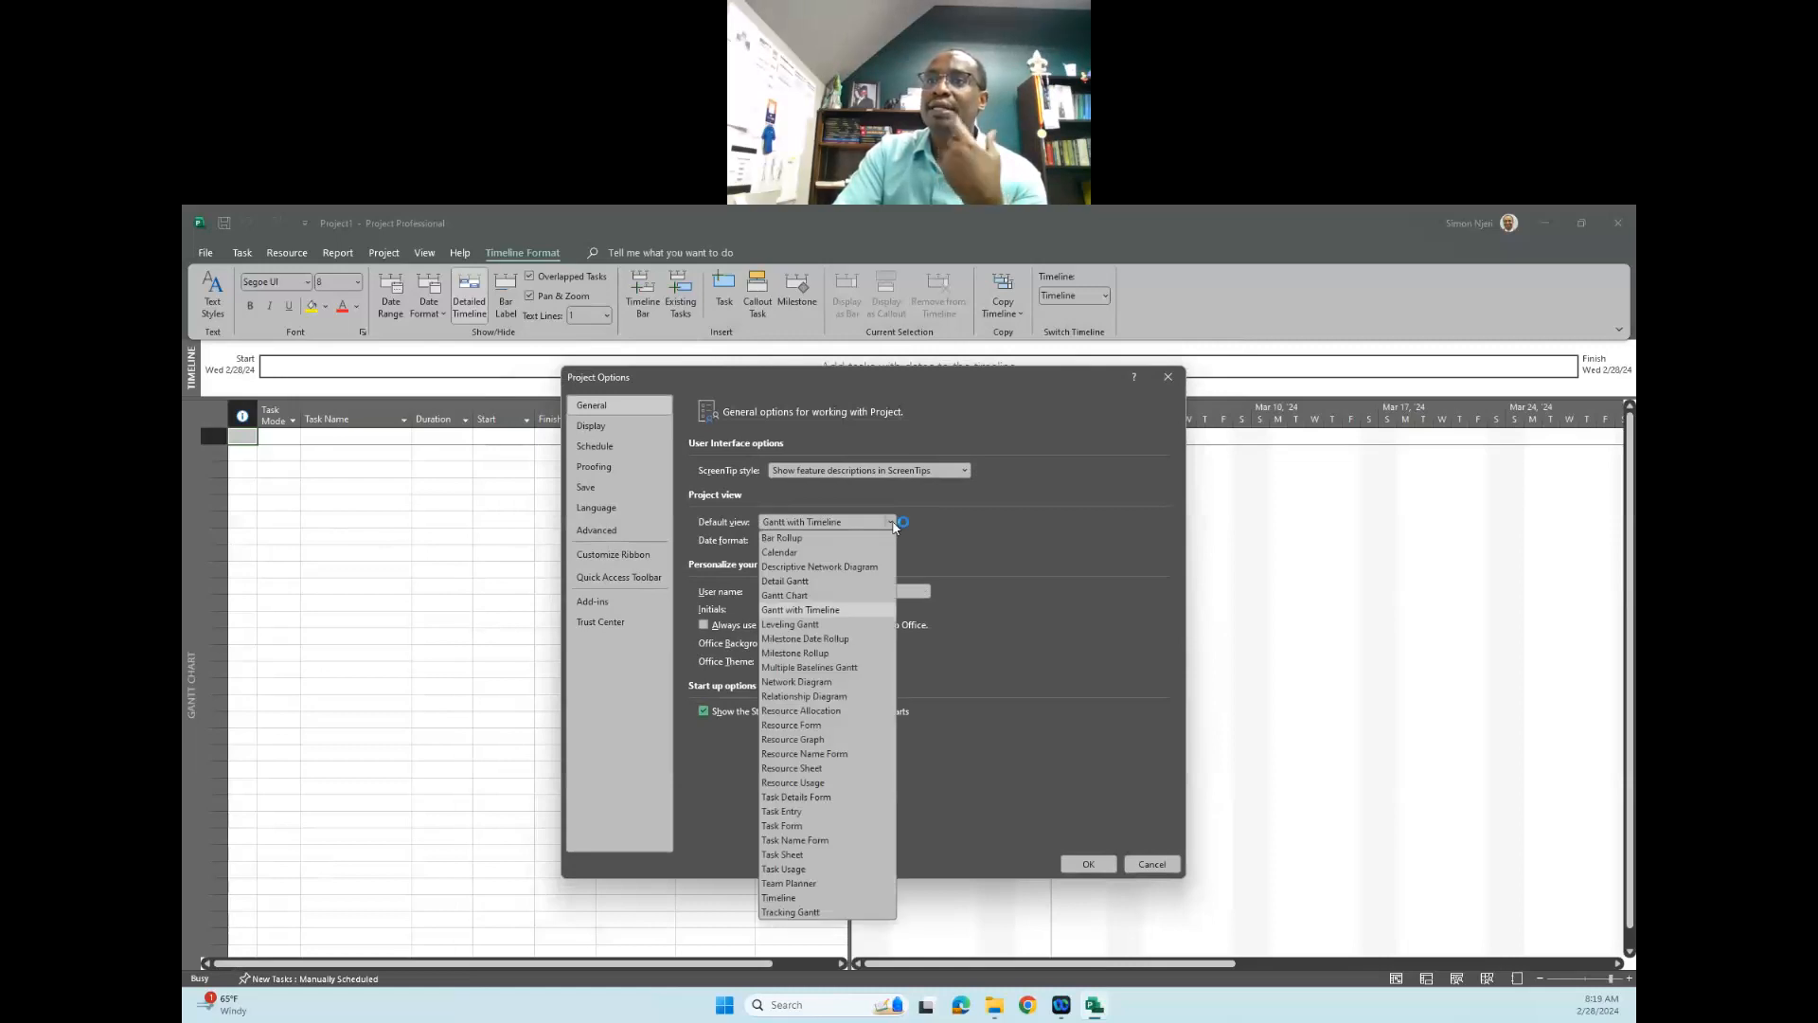
click(842, 526)
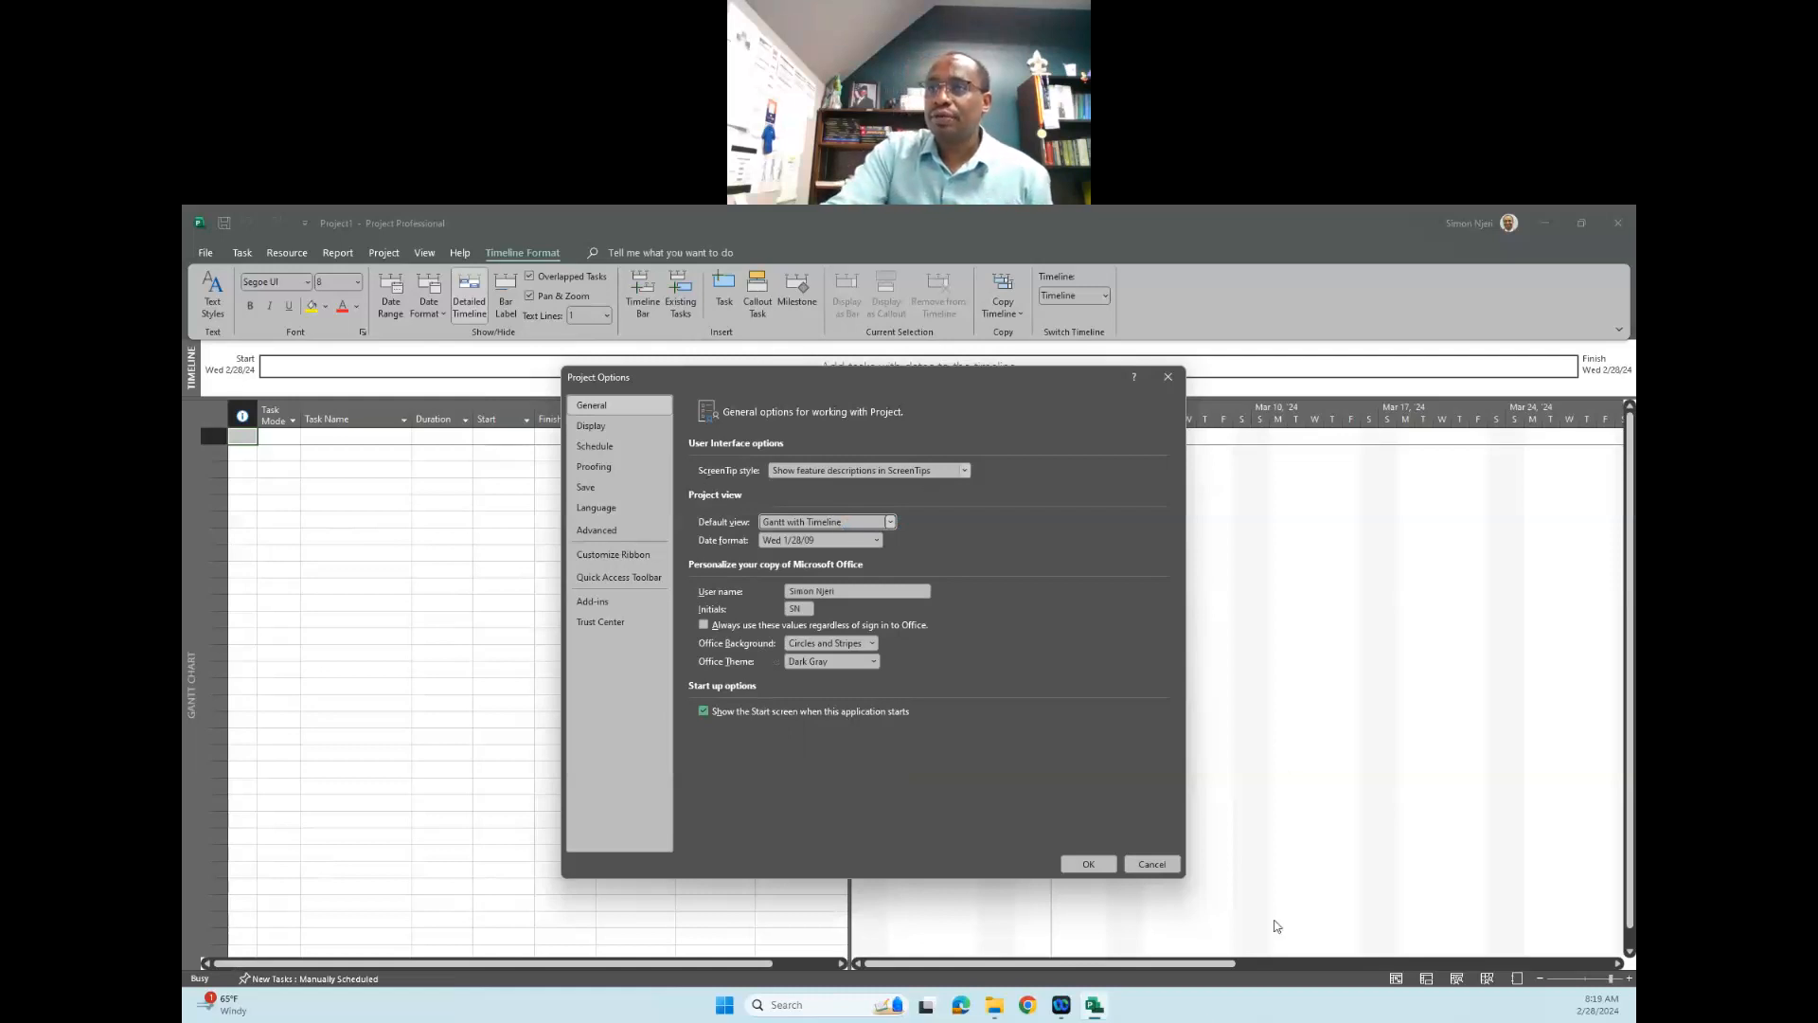
click(1090, 865)
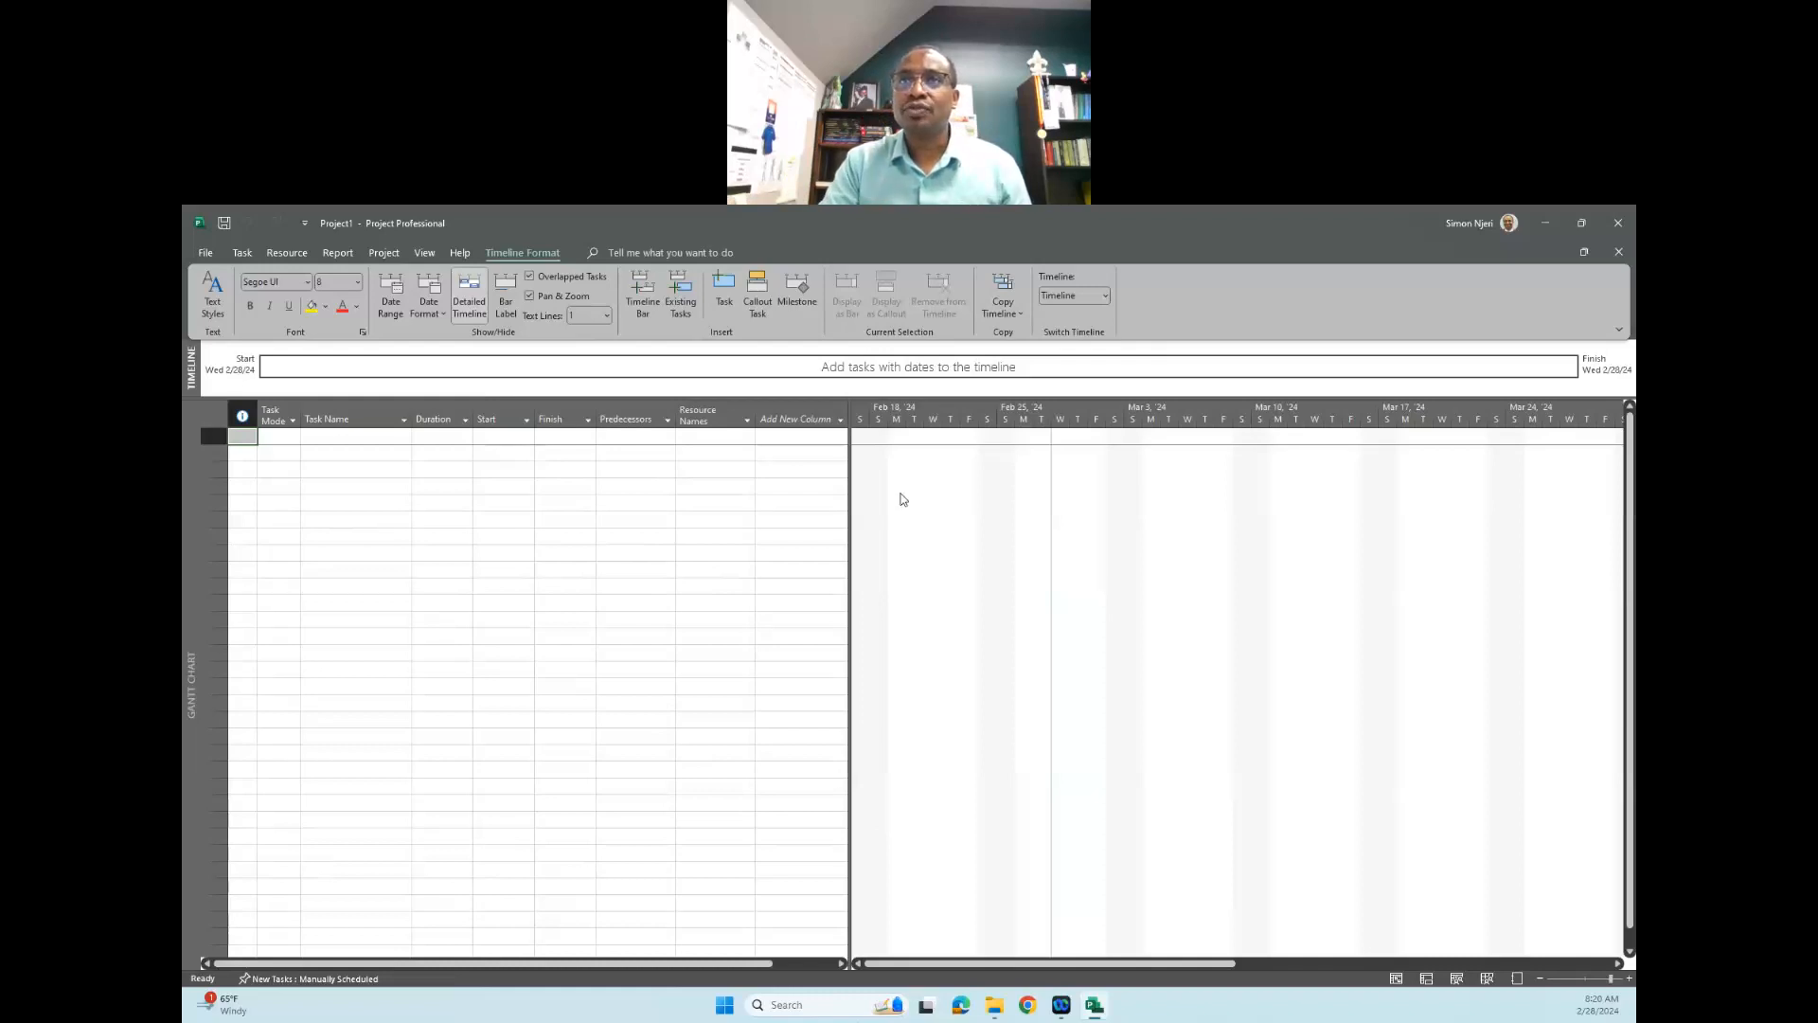
- Enter "WBS-Moving New Office" as the first task and widen the Task Name column to fit it on one line
click(335, 435)
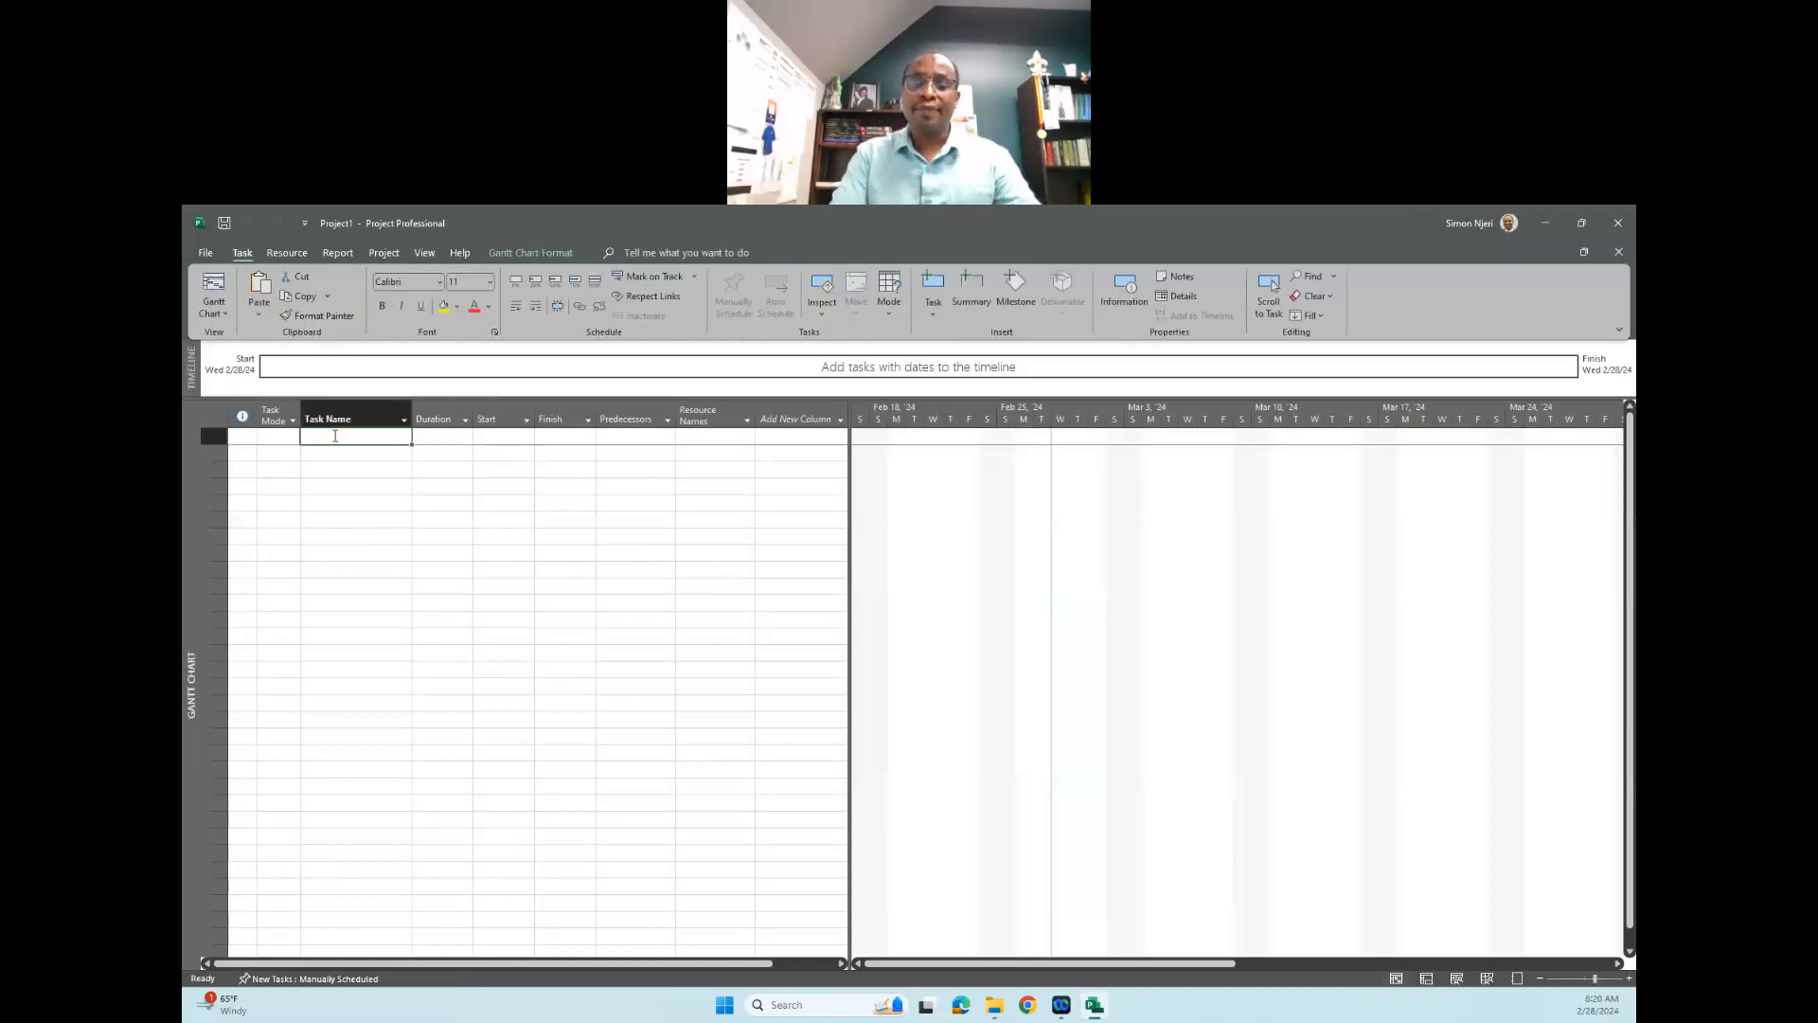
text(W)
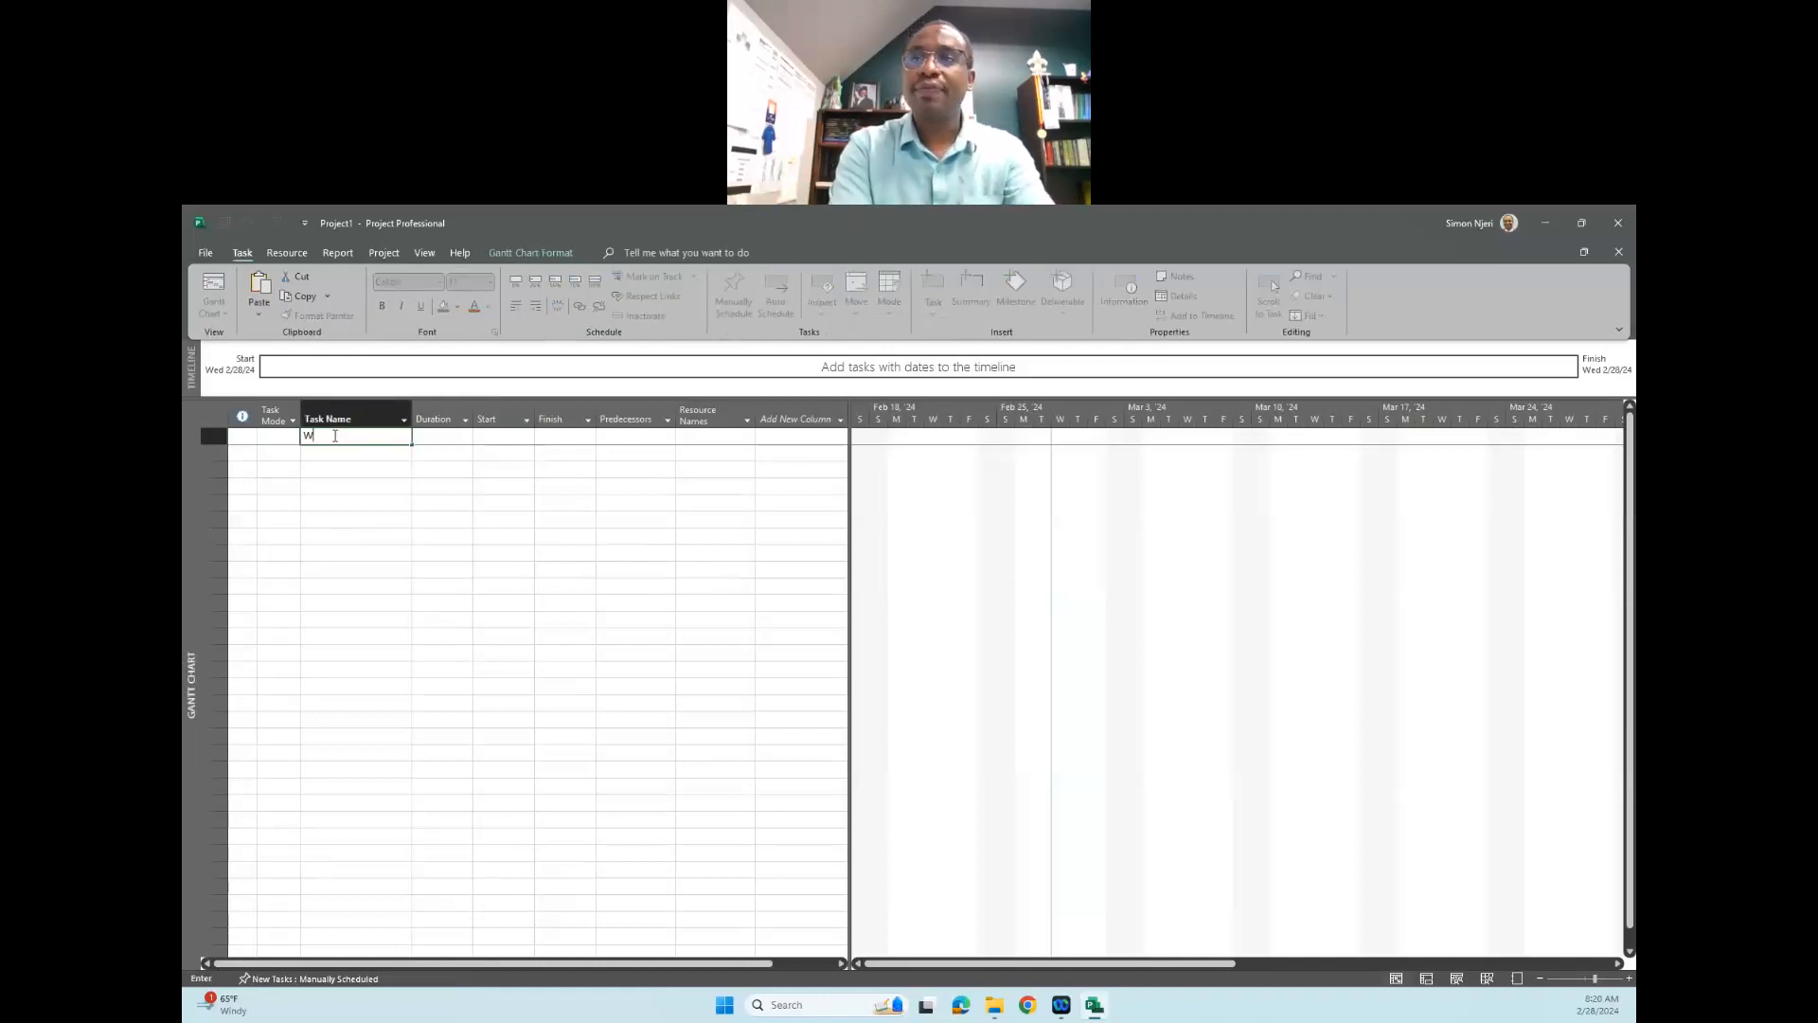
text(BS-)
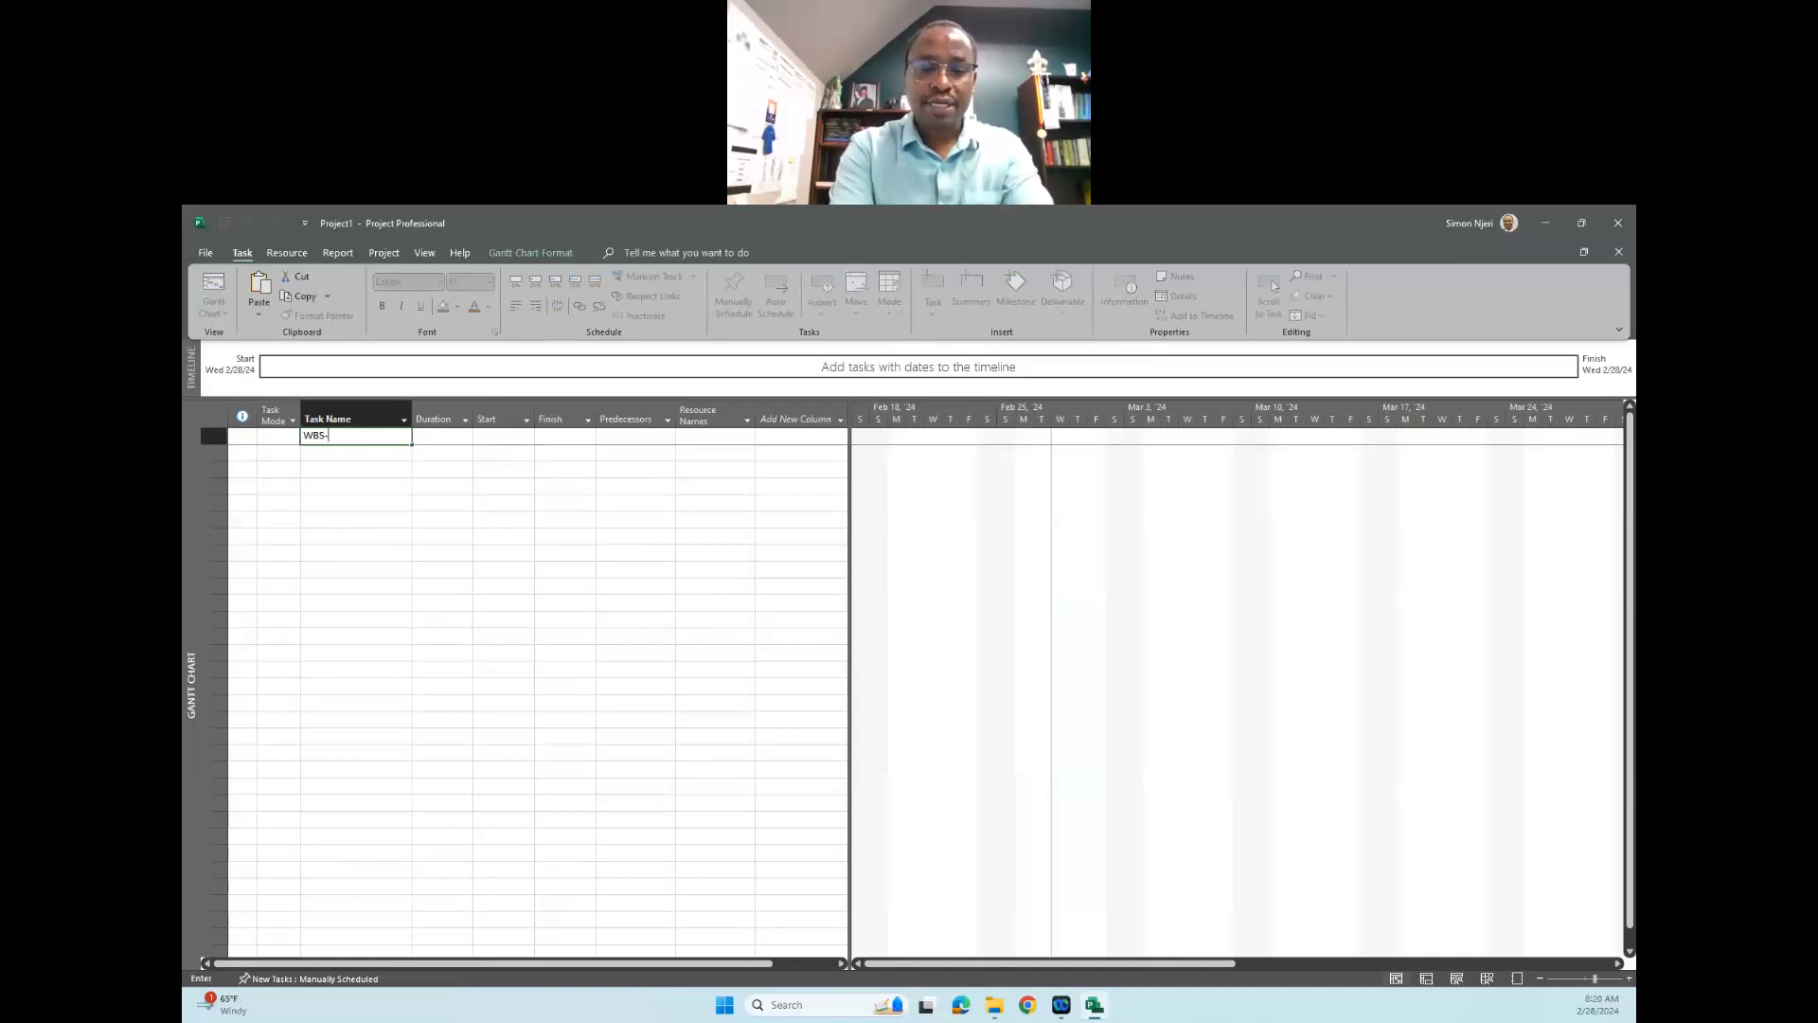
text(Moving N)
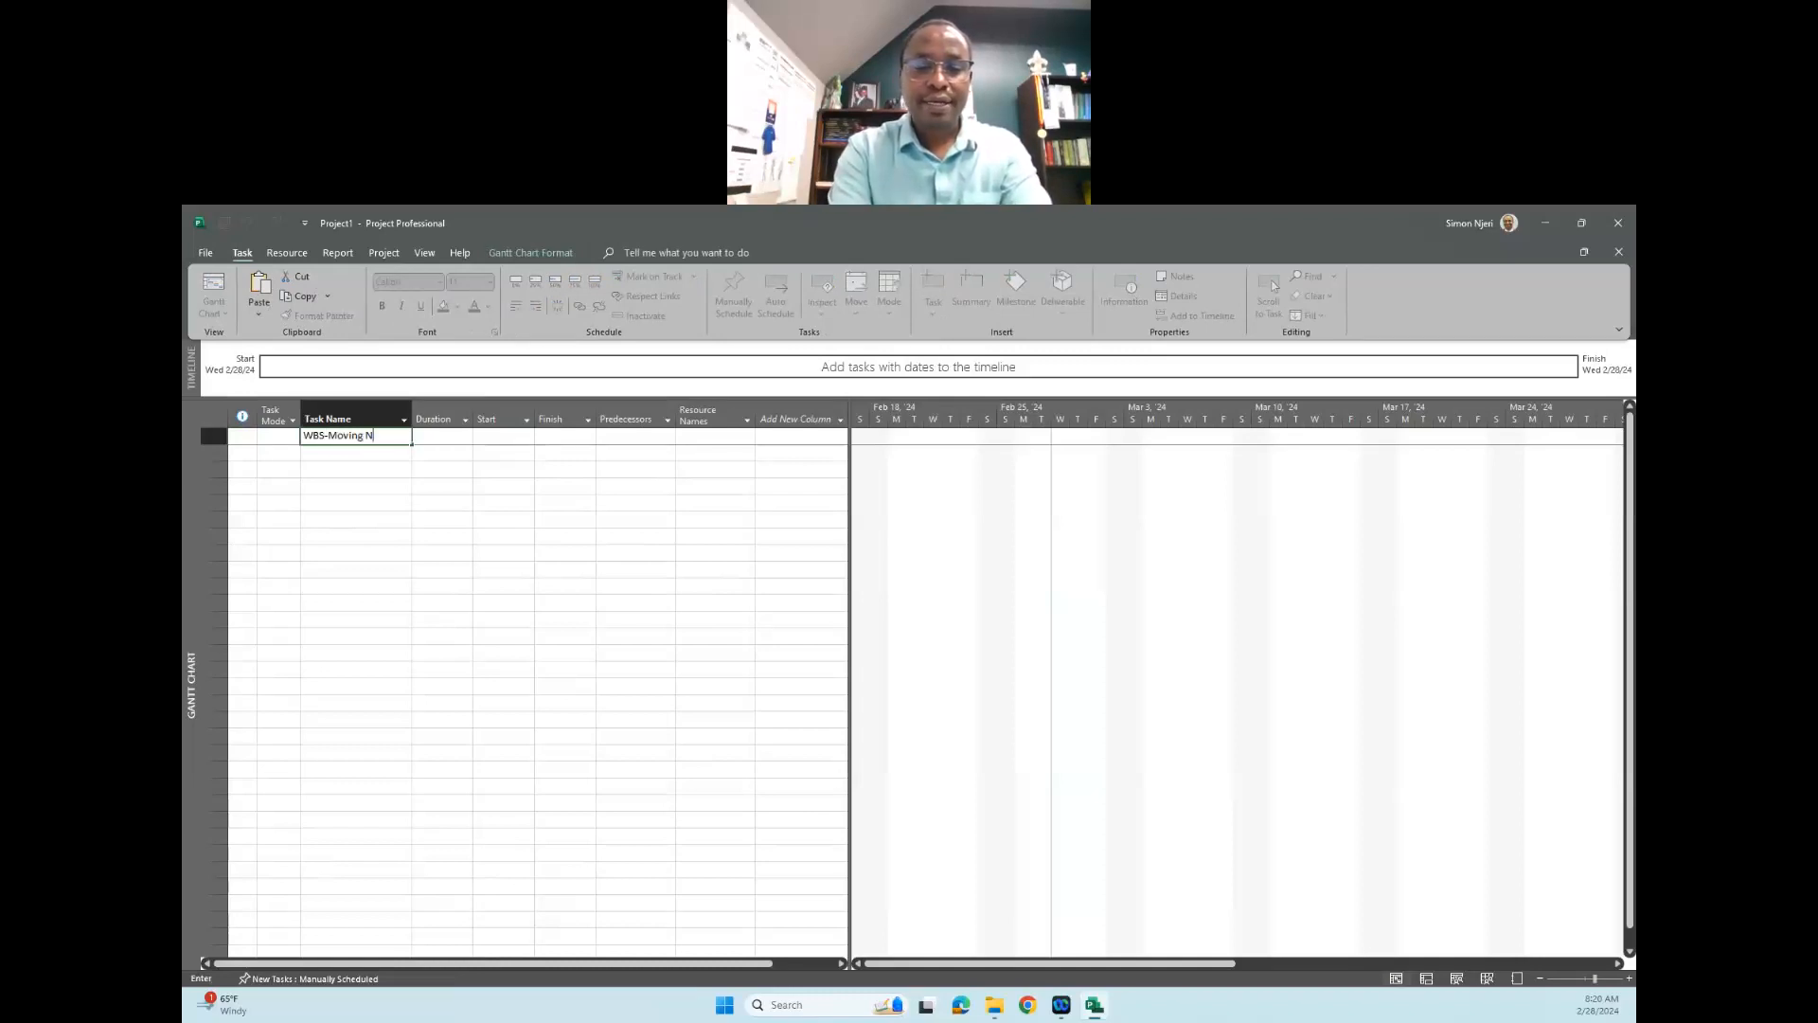
text(ew Office)
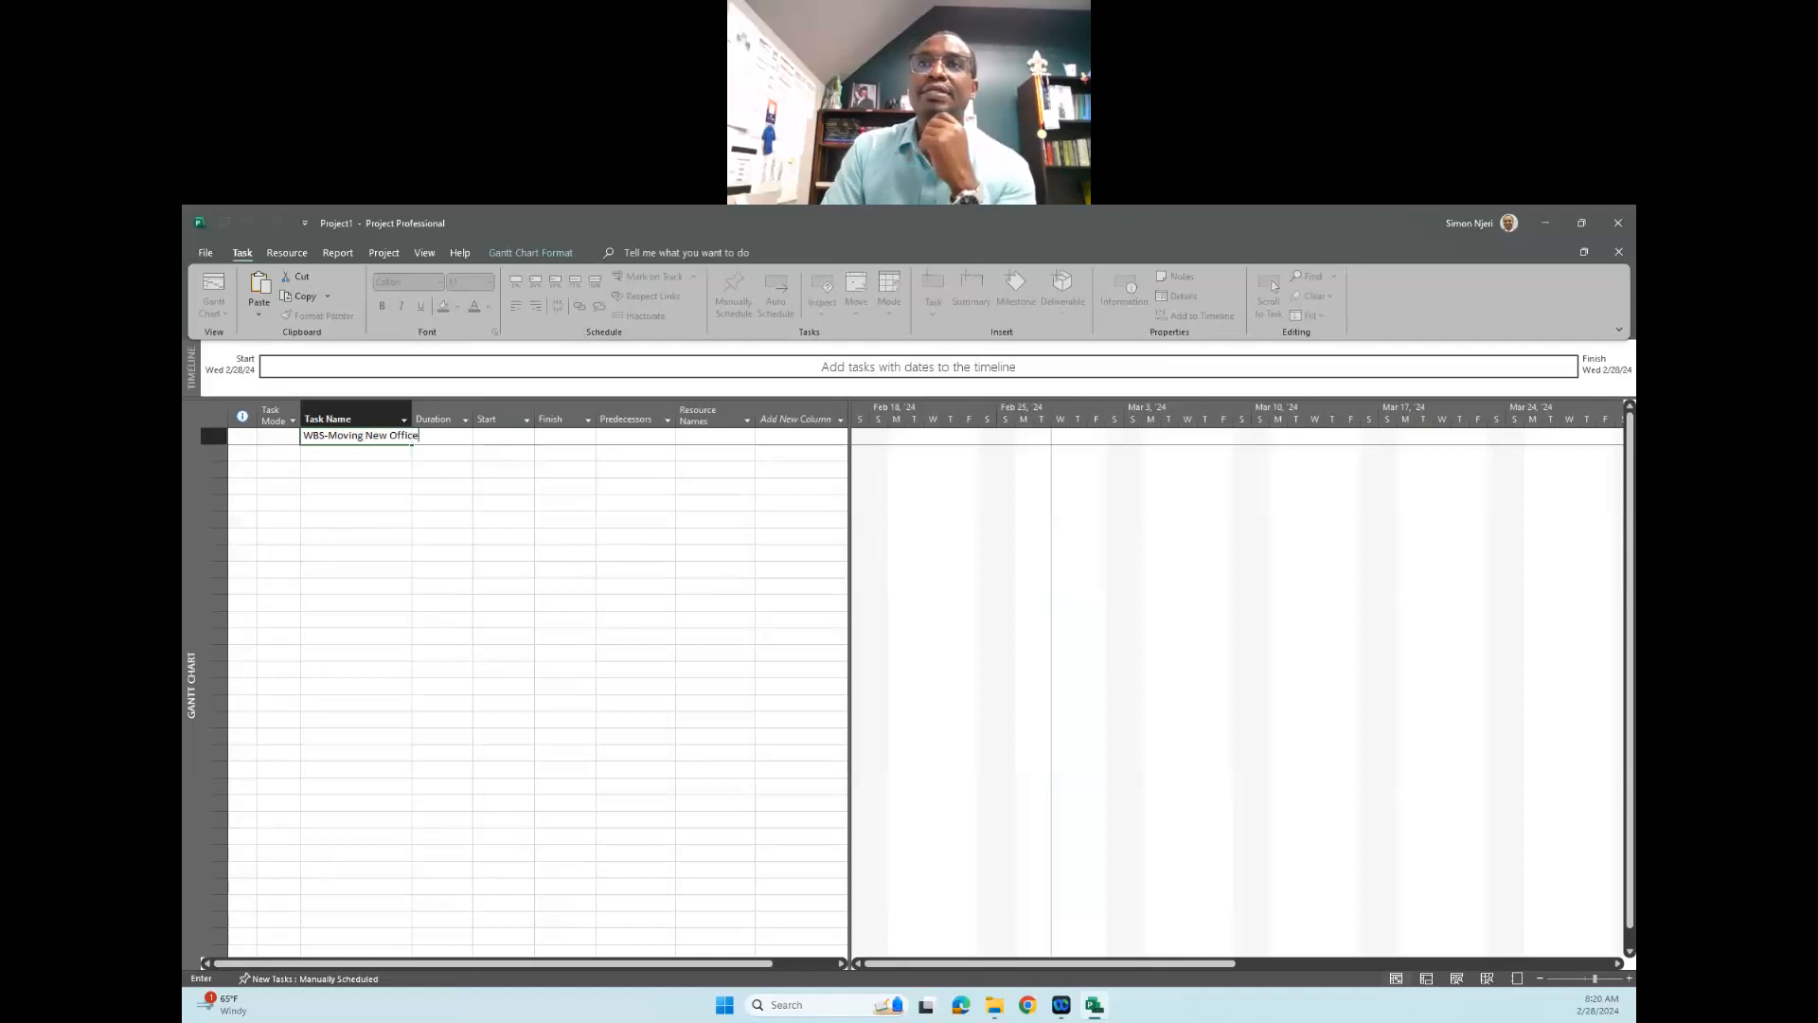
click(393, 483)
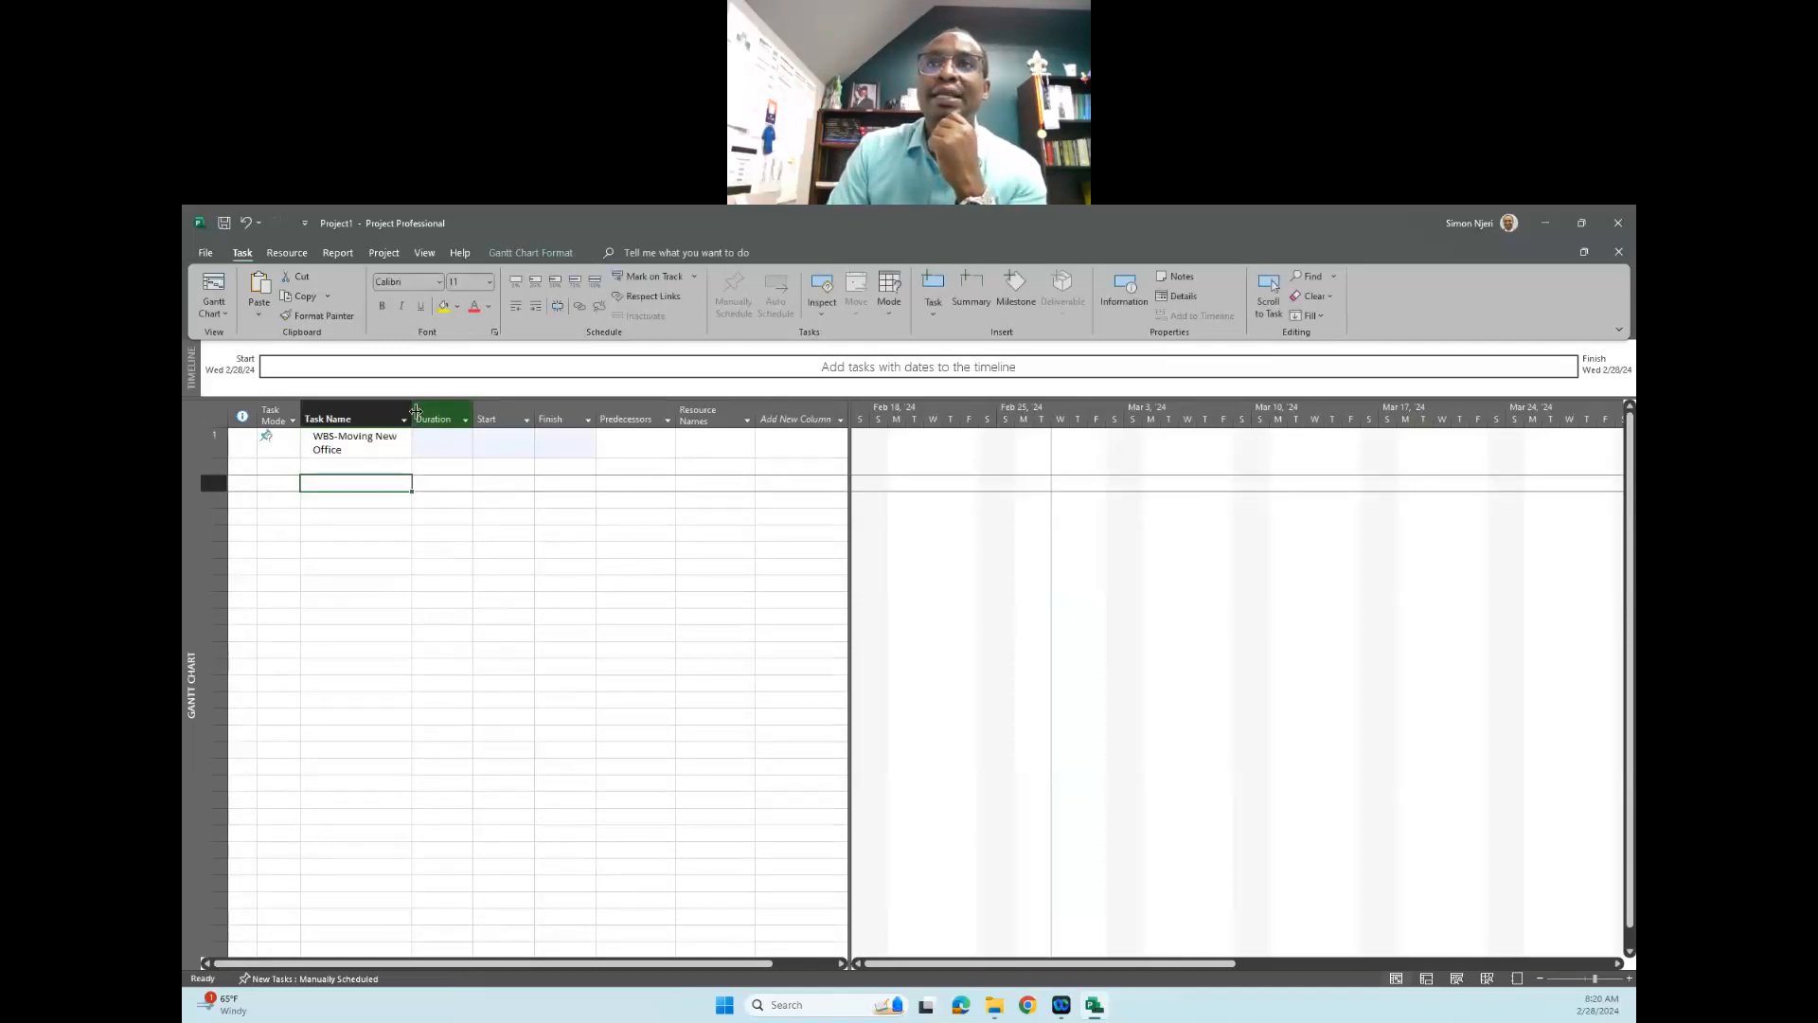
drag(416, 412, 442, 412)
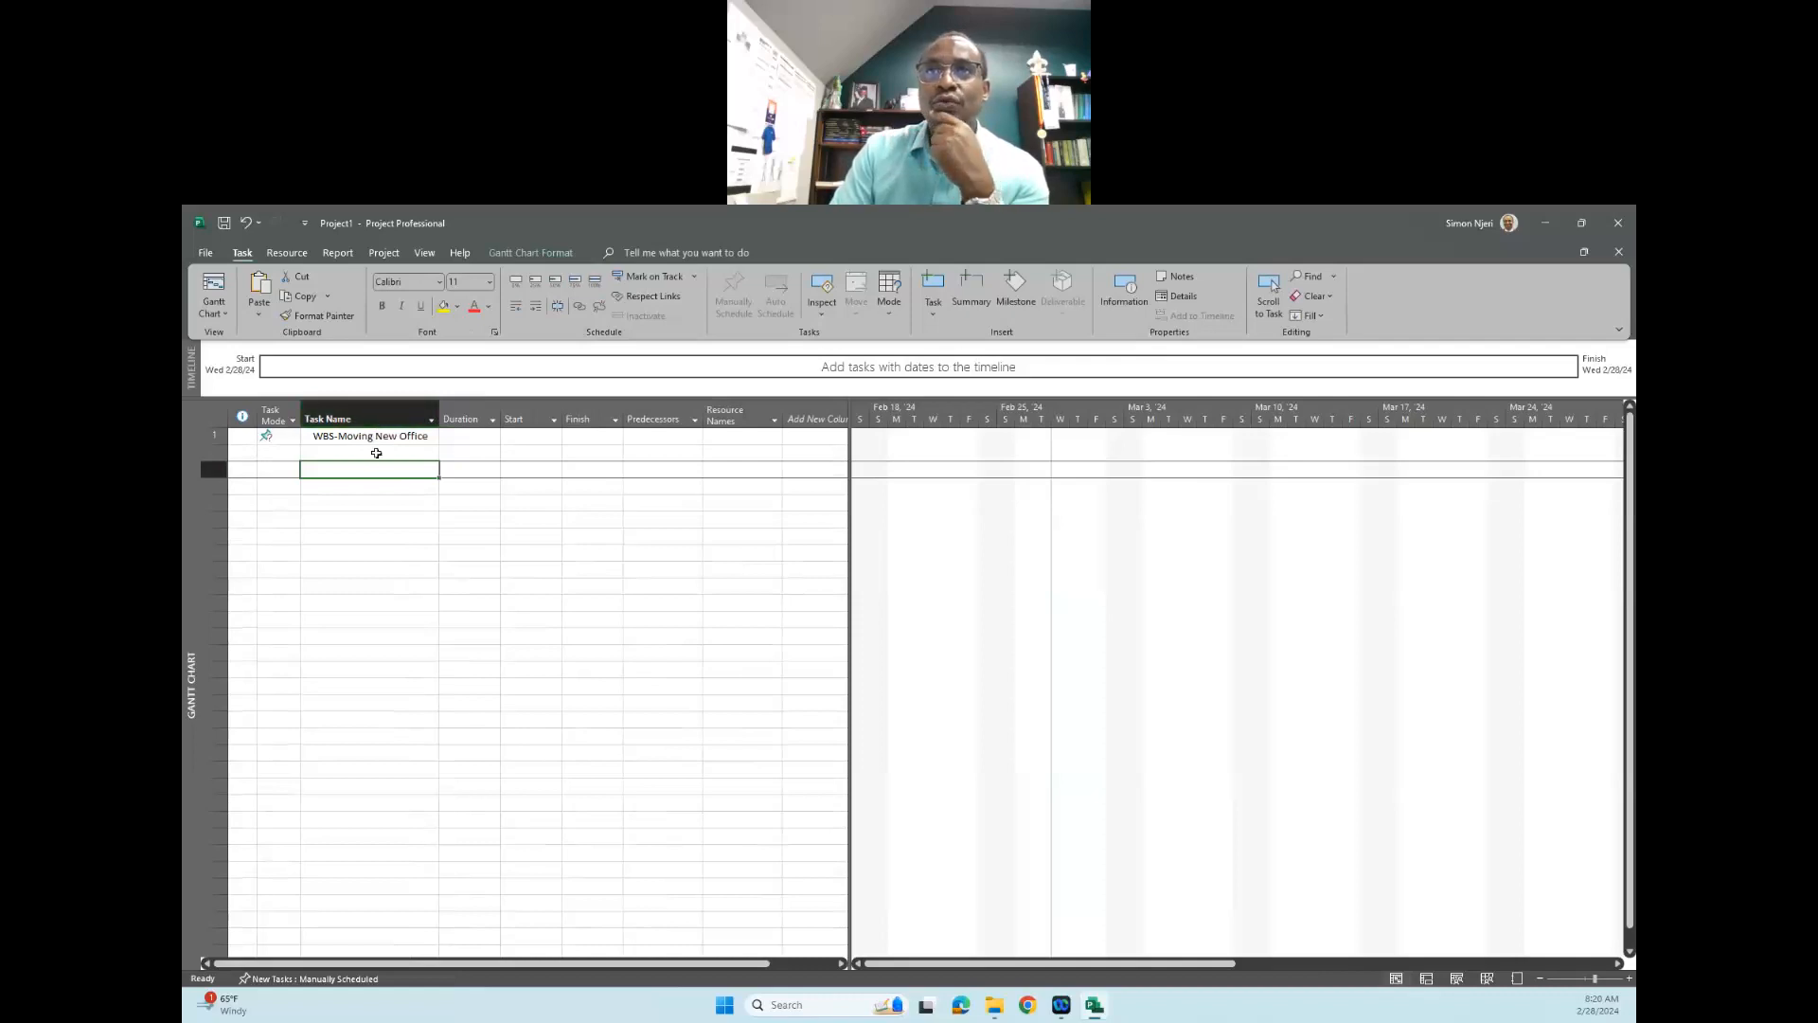
- Add the phase tasks "Initiation" and "Planning" in the rows below "WBS-Moving New Office"
click(342, 438)
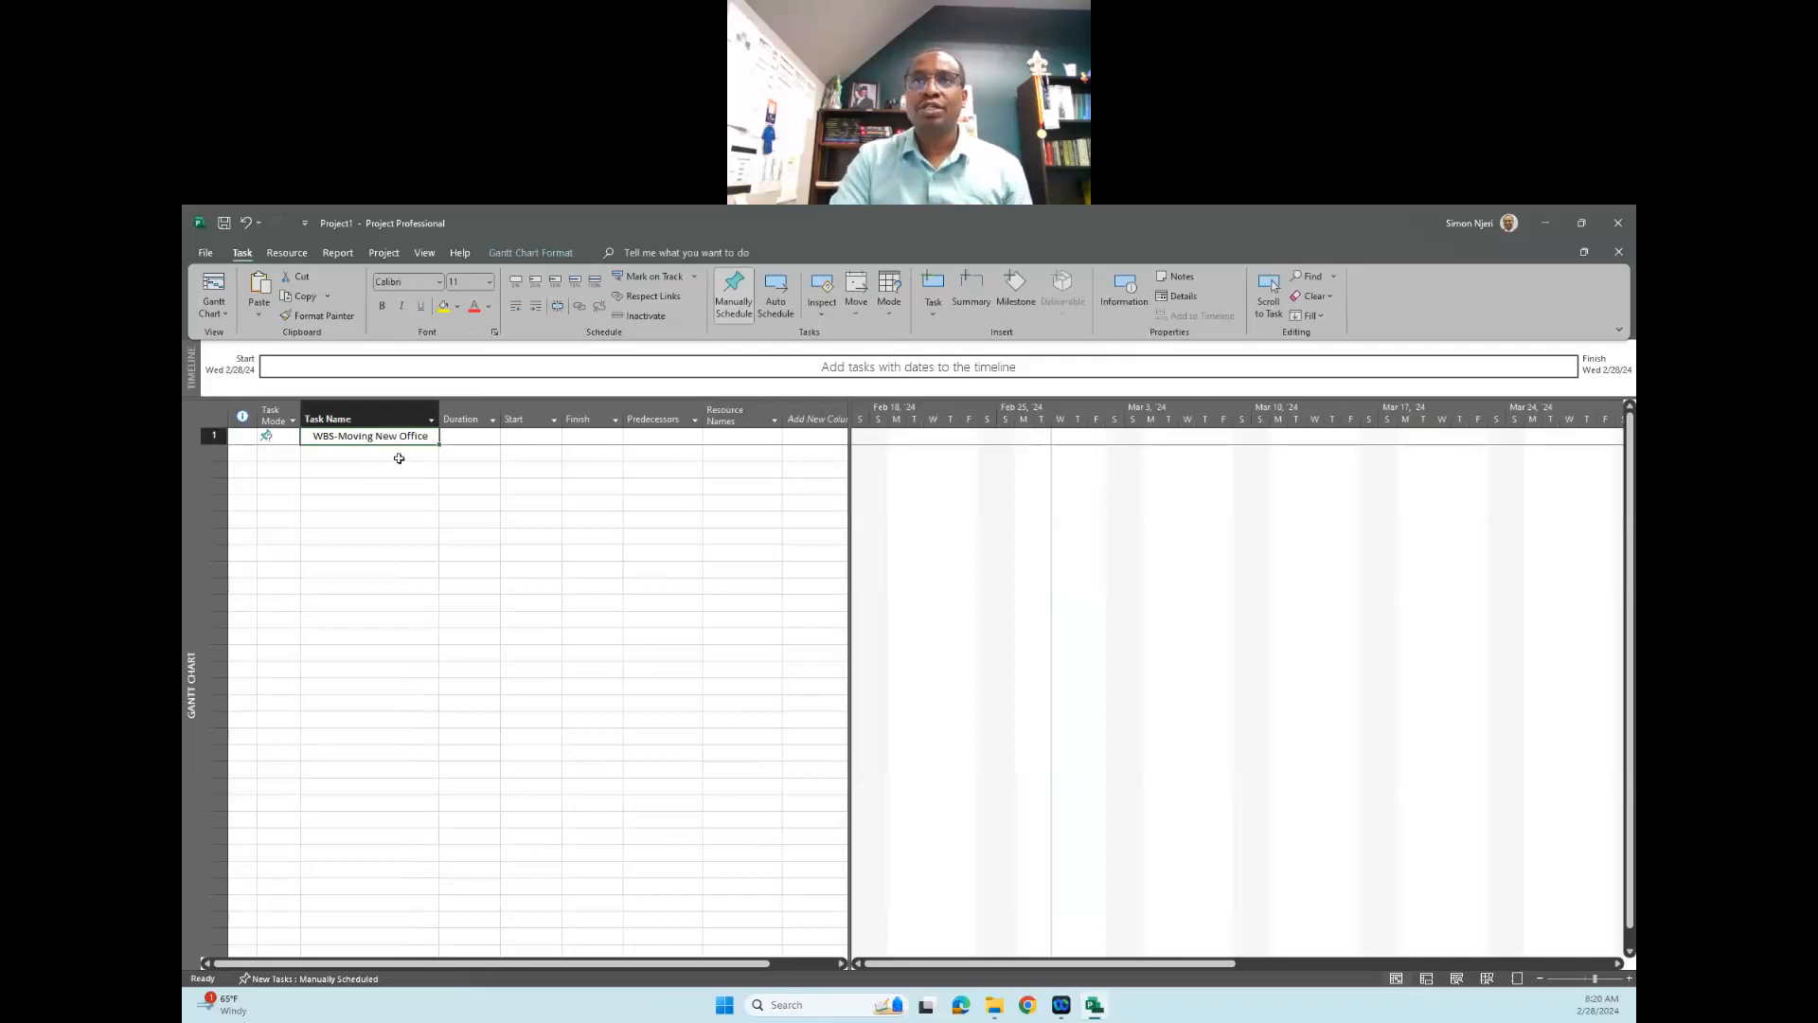
click(348, 455)
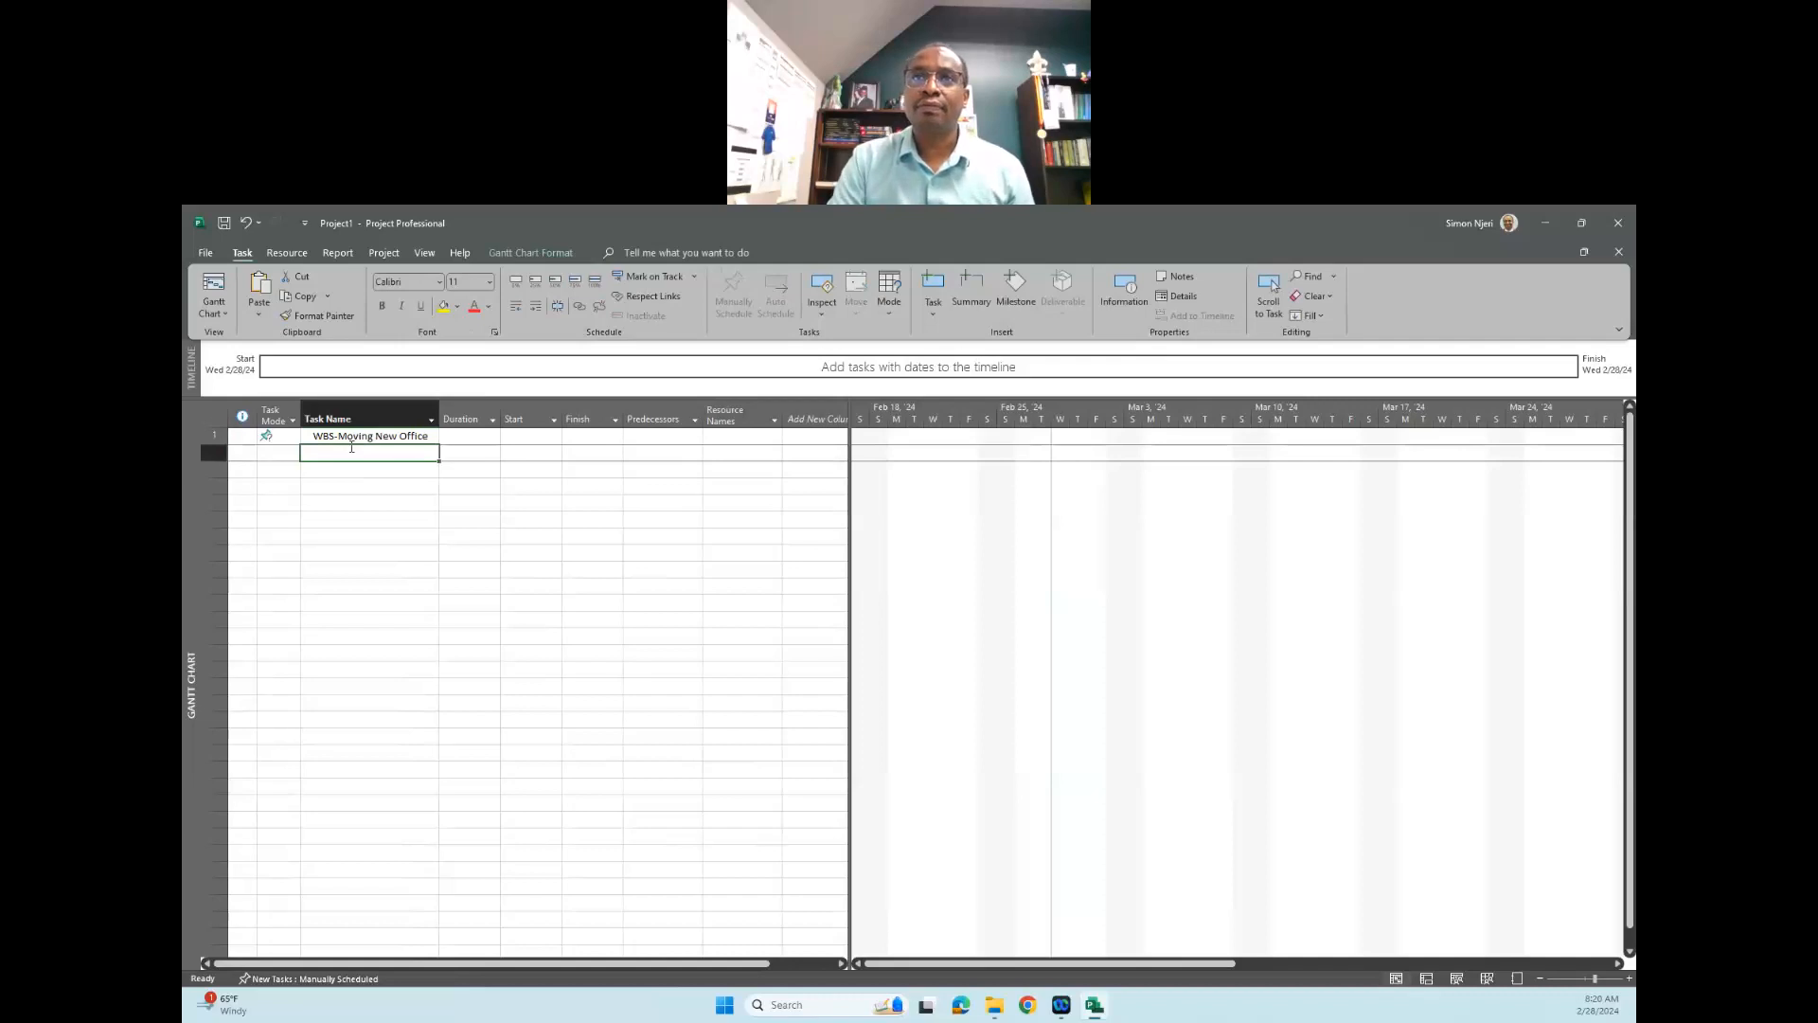
click(352, 447)
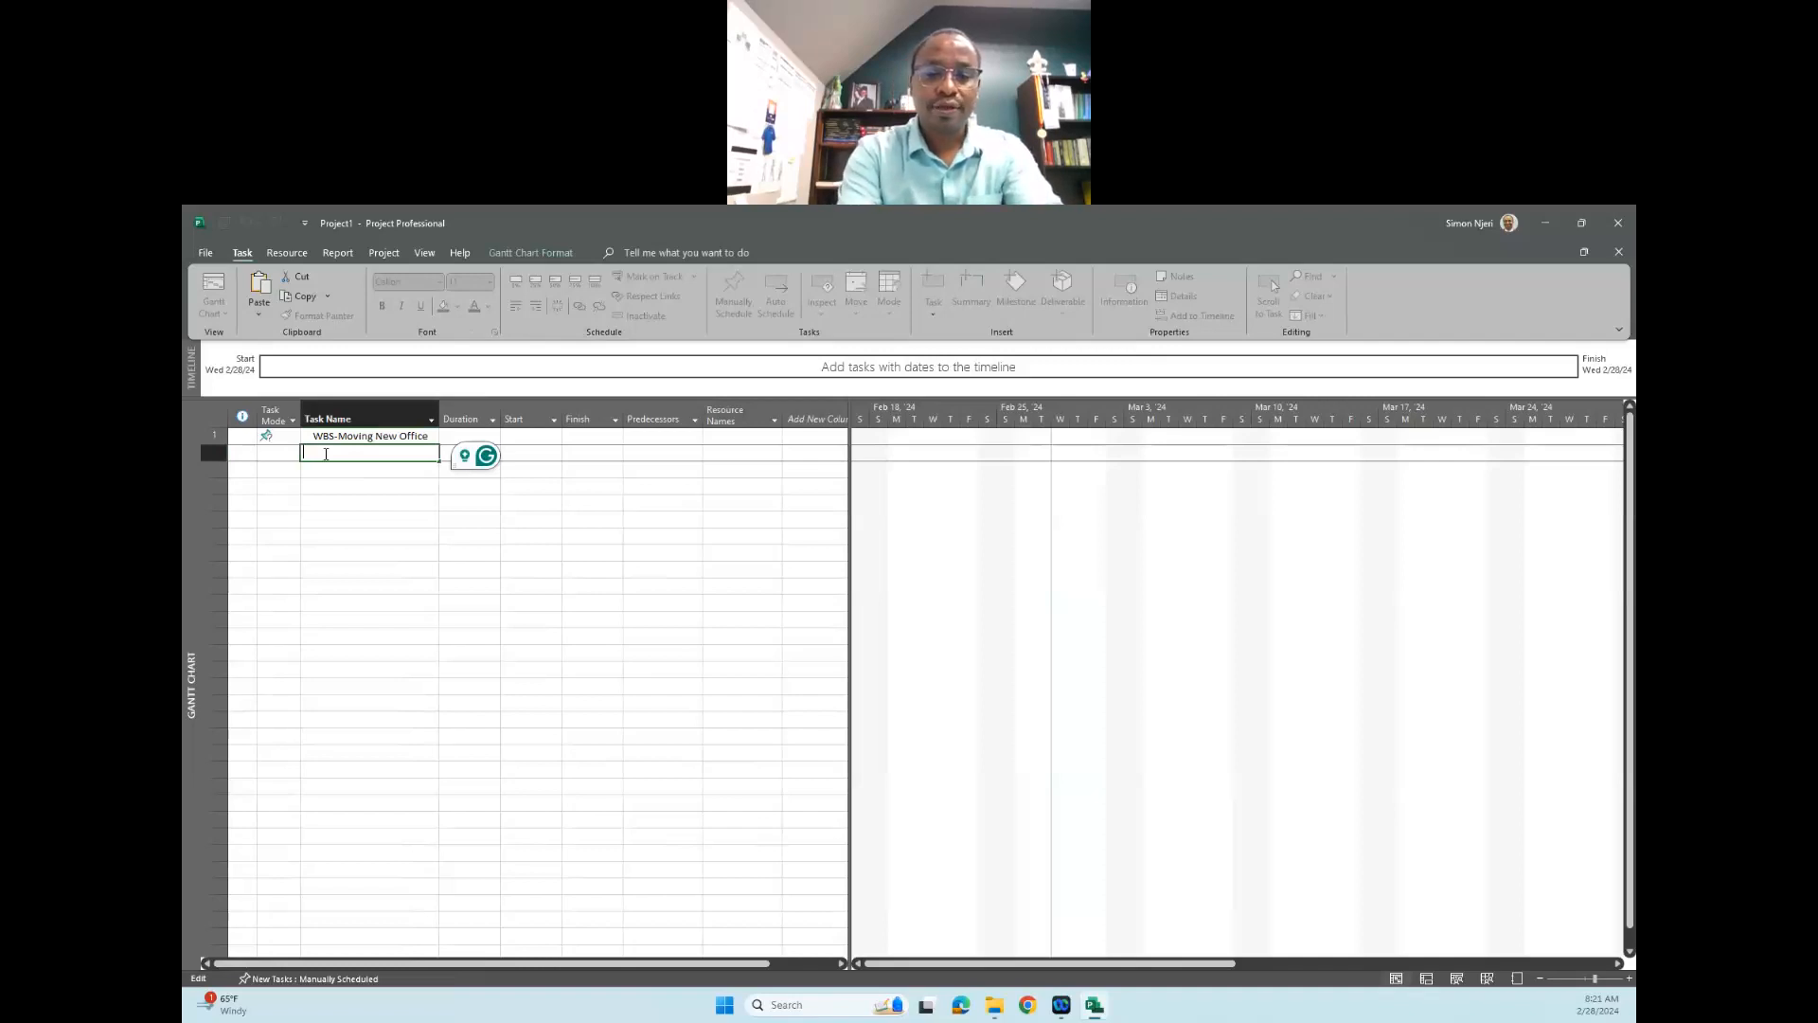
text(Initiation)
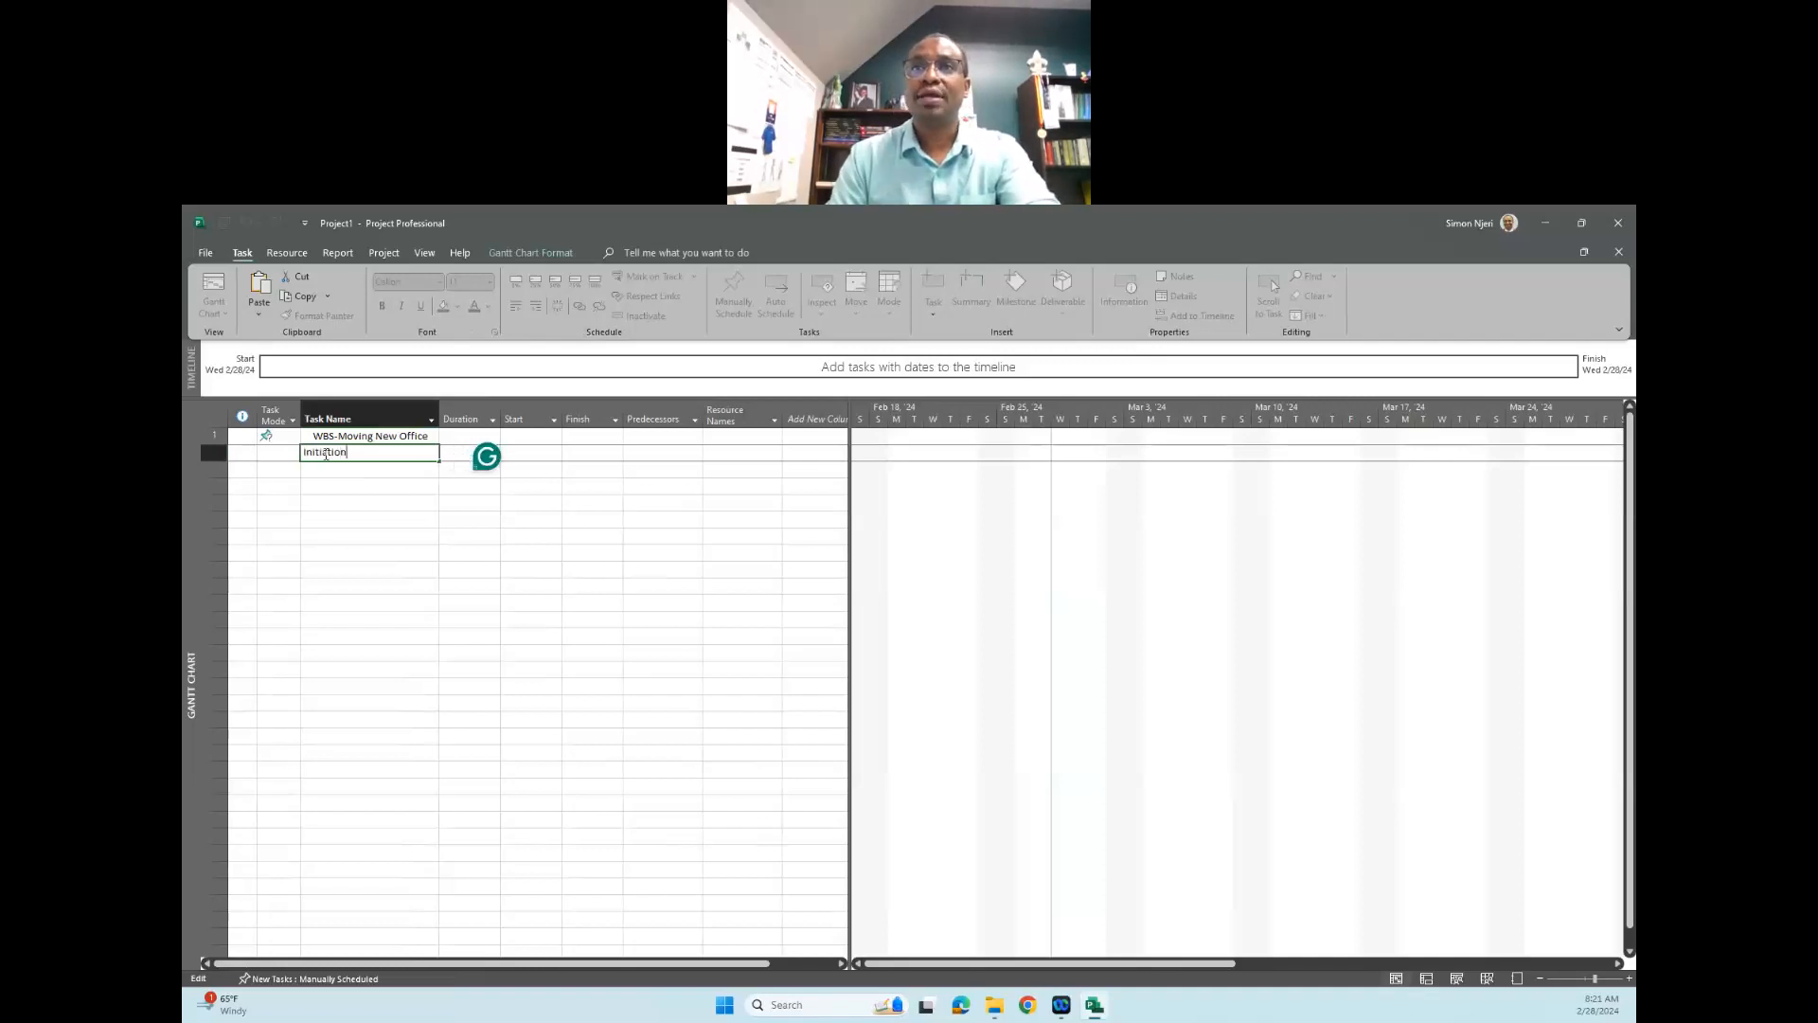
key(Return)
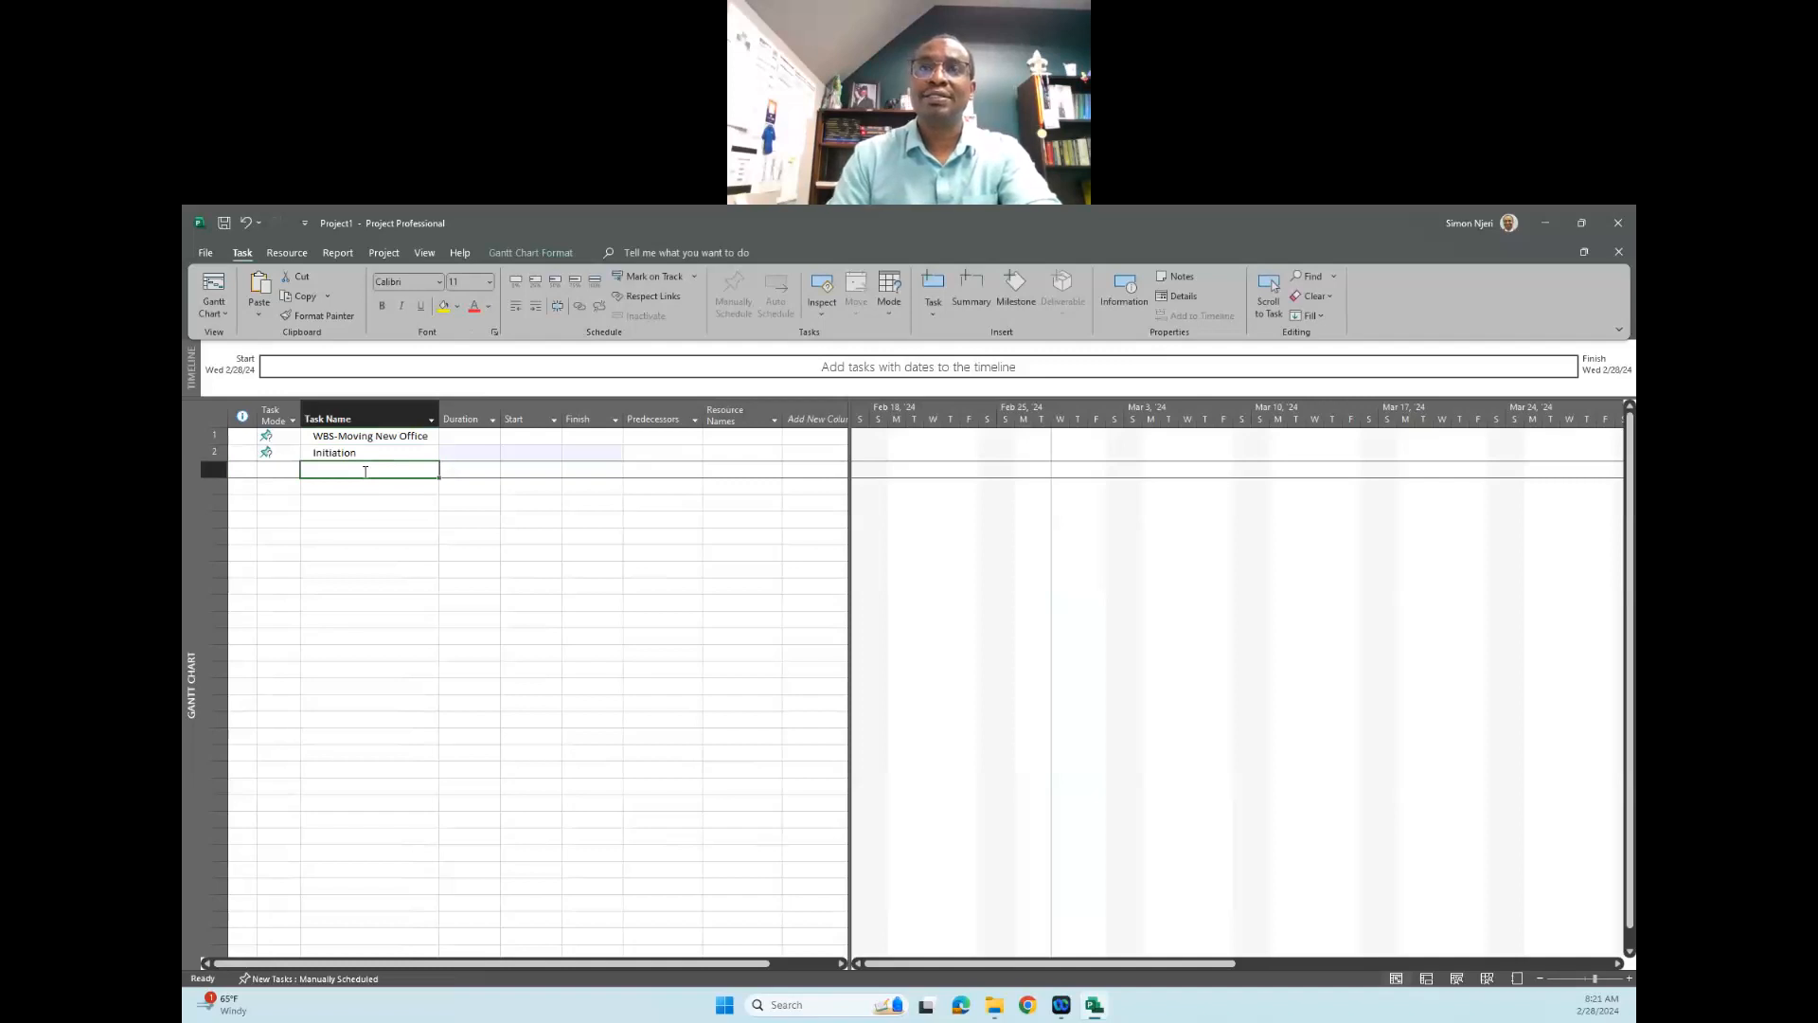
click(366, 471)
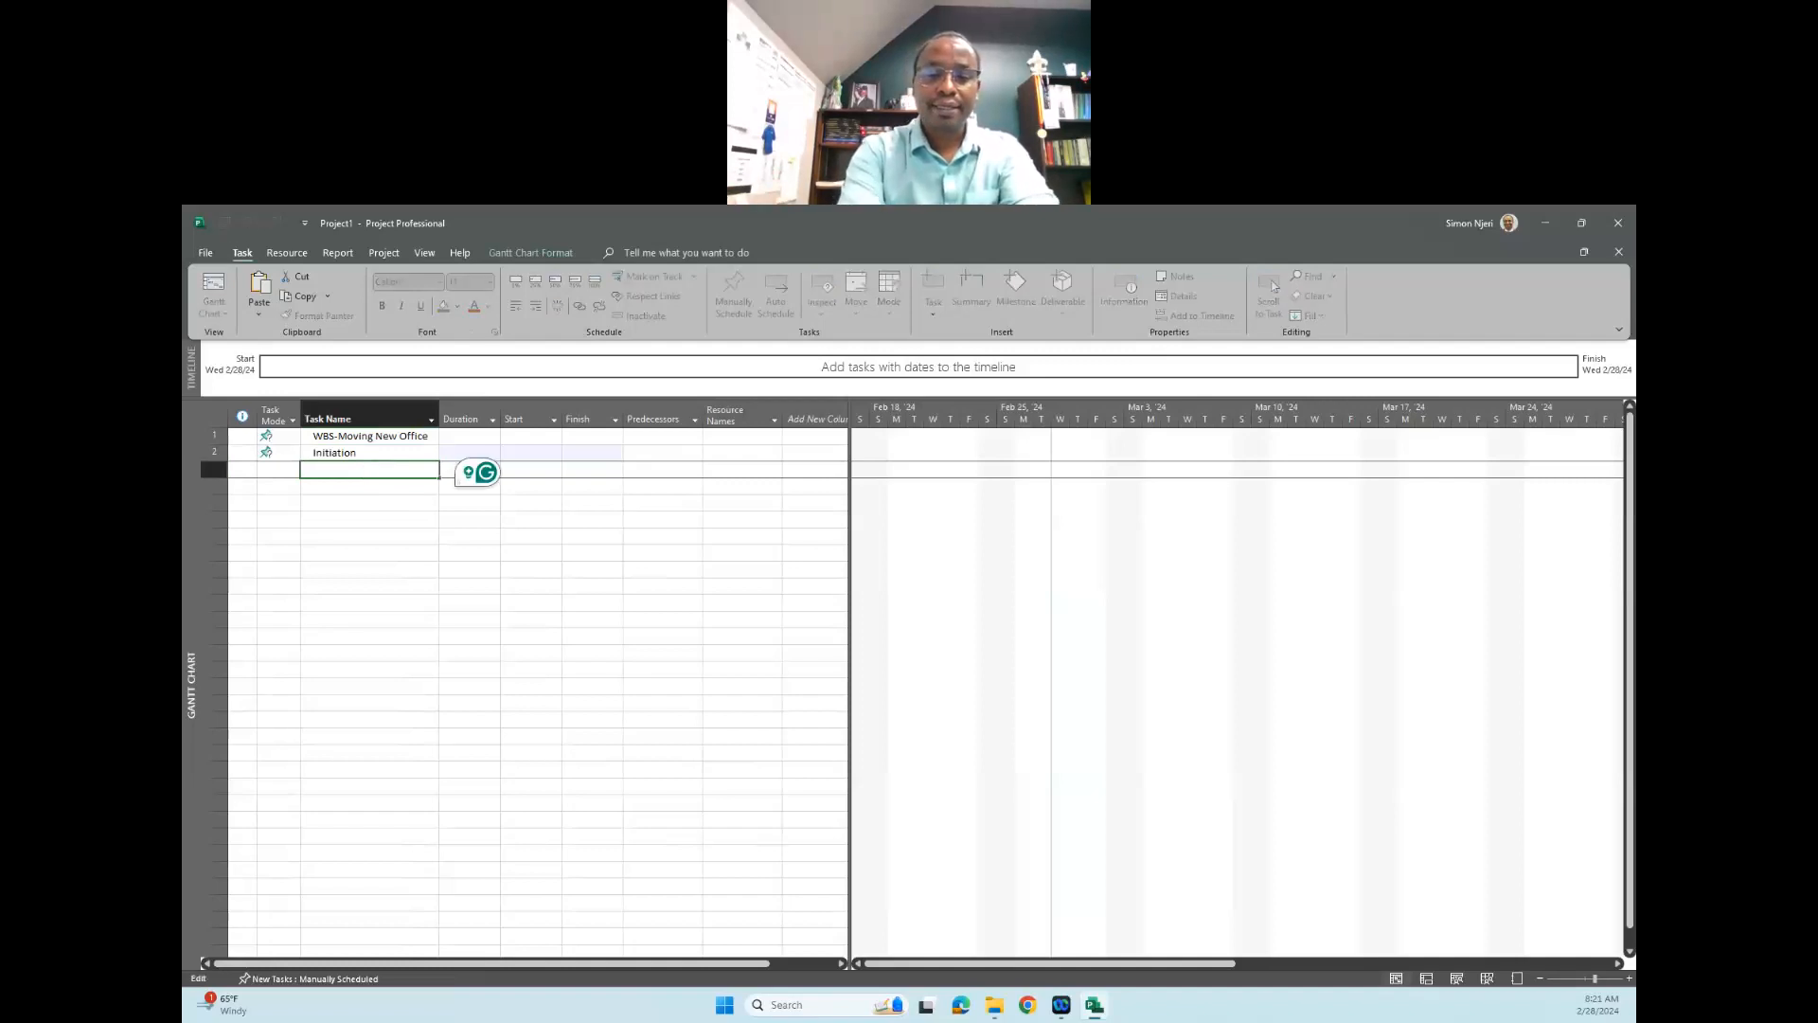
text(Planning)
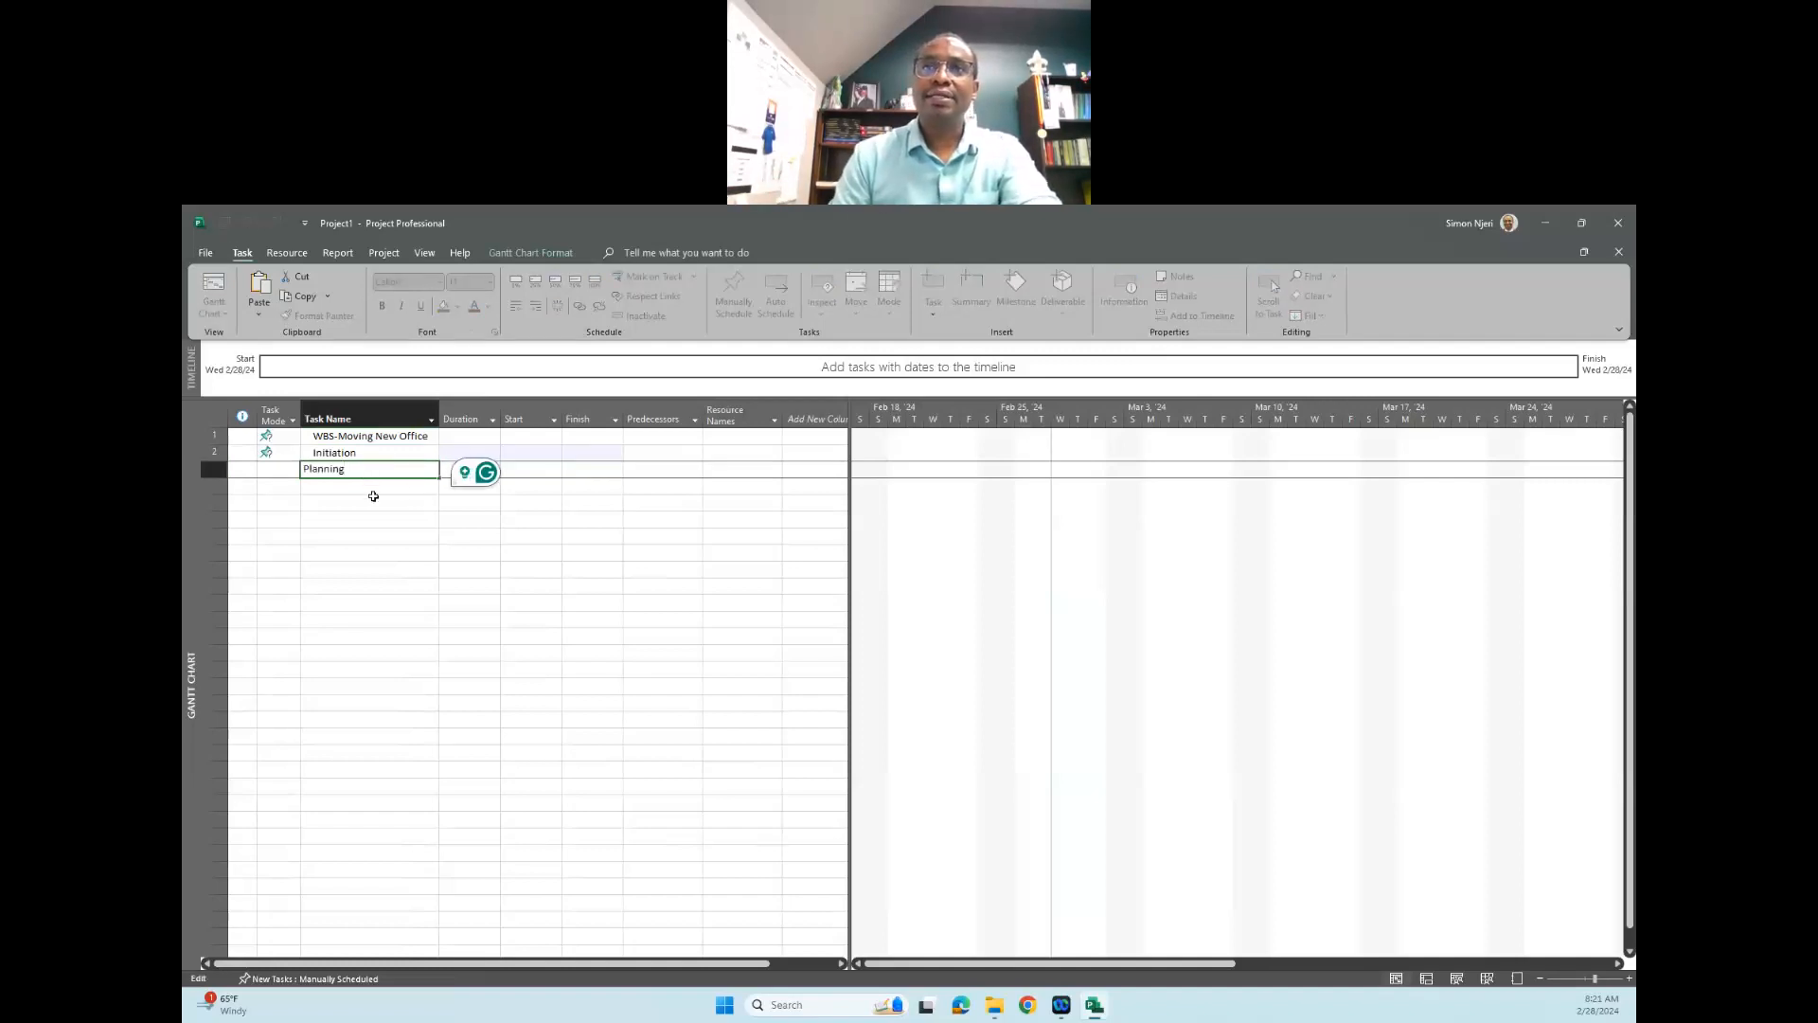
key(Return)
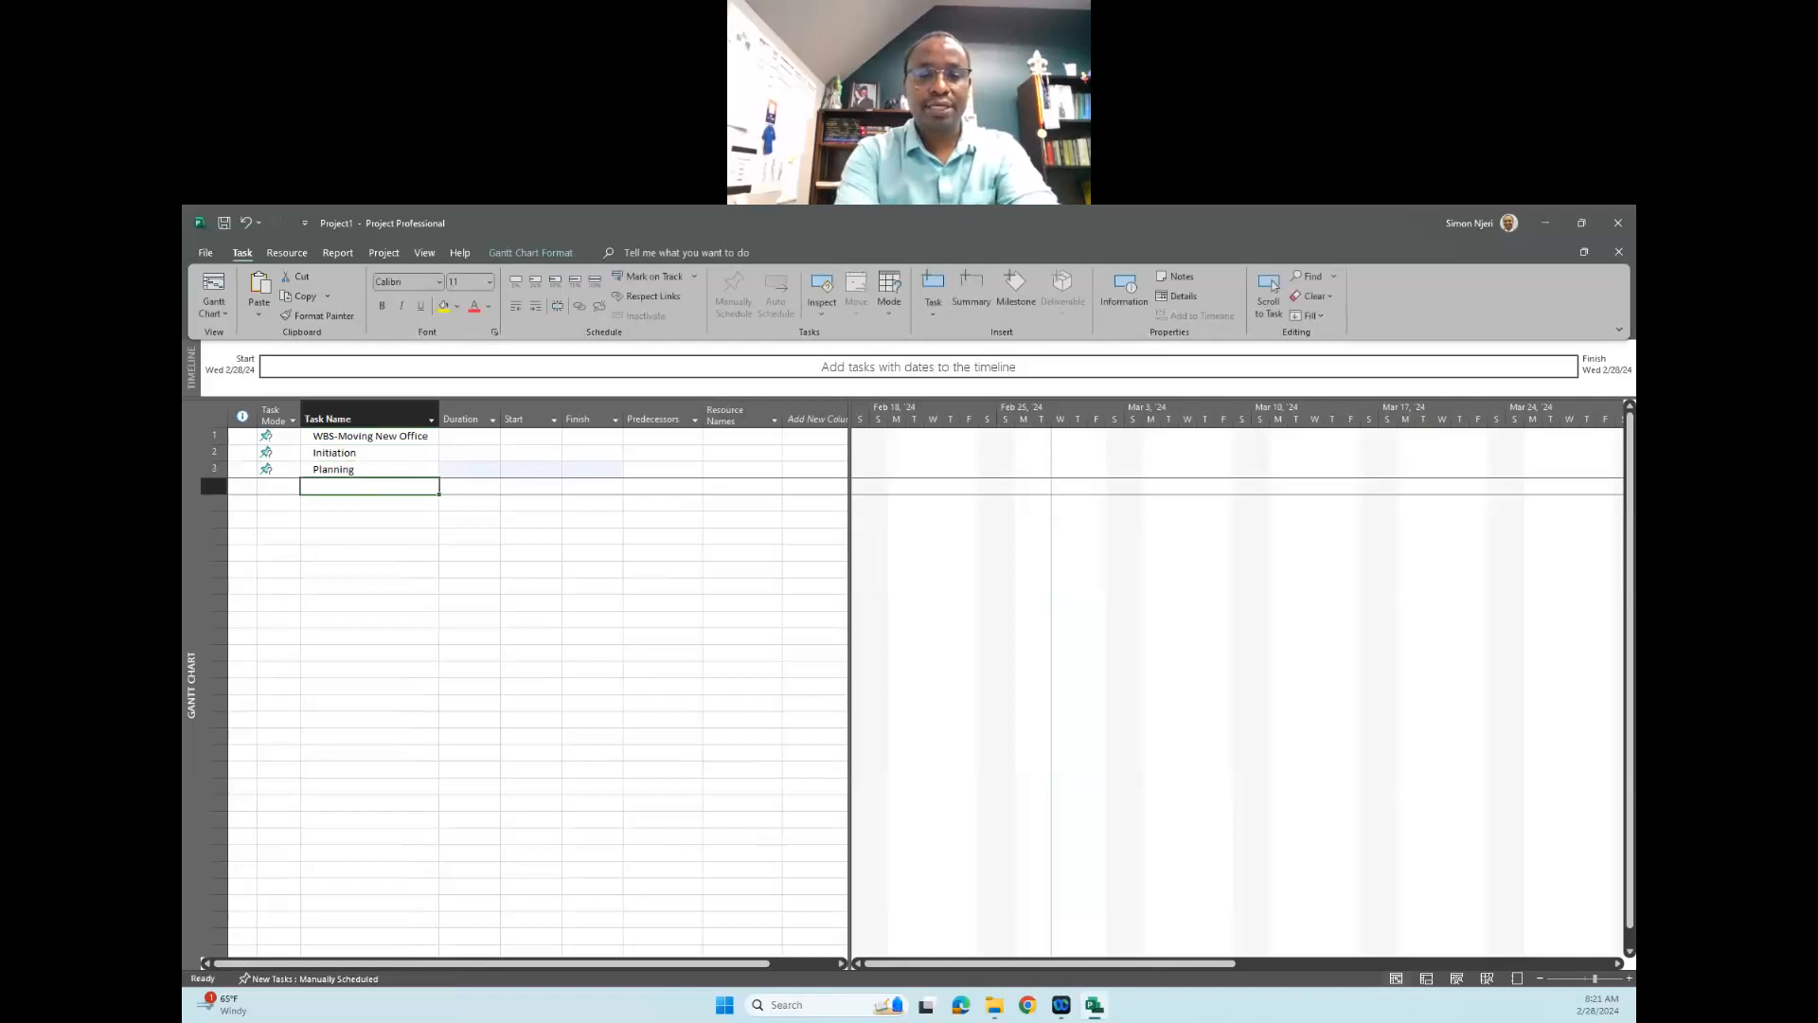
- Add the phase tasks "Execution" and "Monitoring and Control" in the rows below "Planning"
text(Execution)
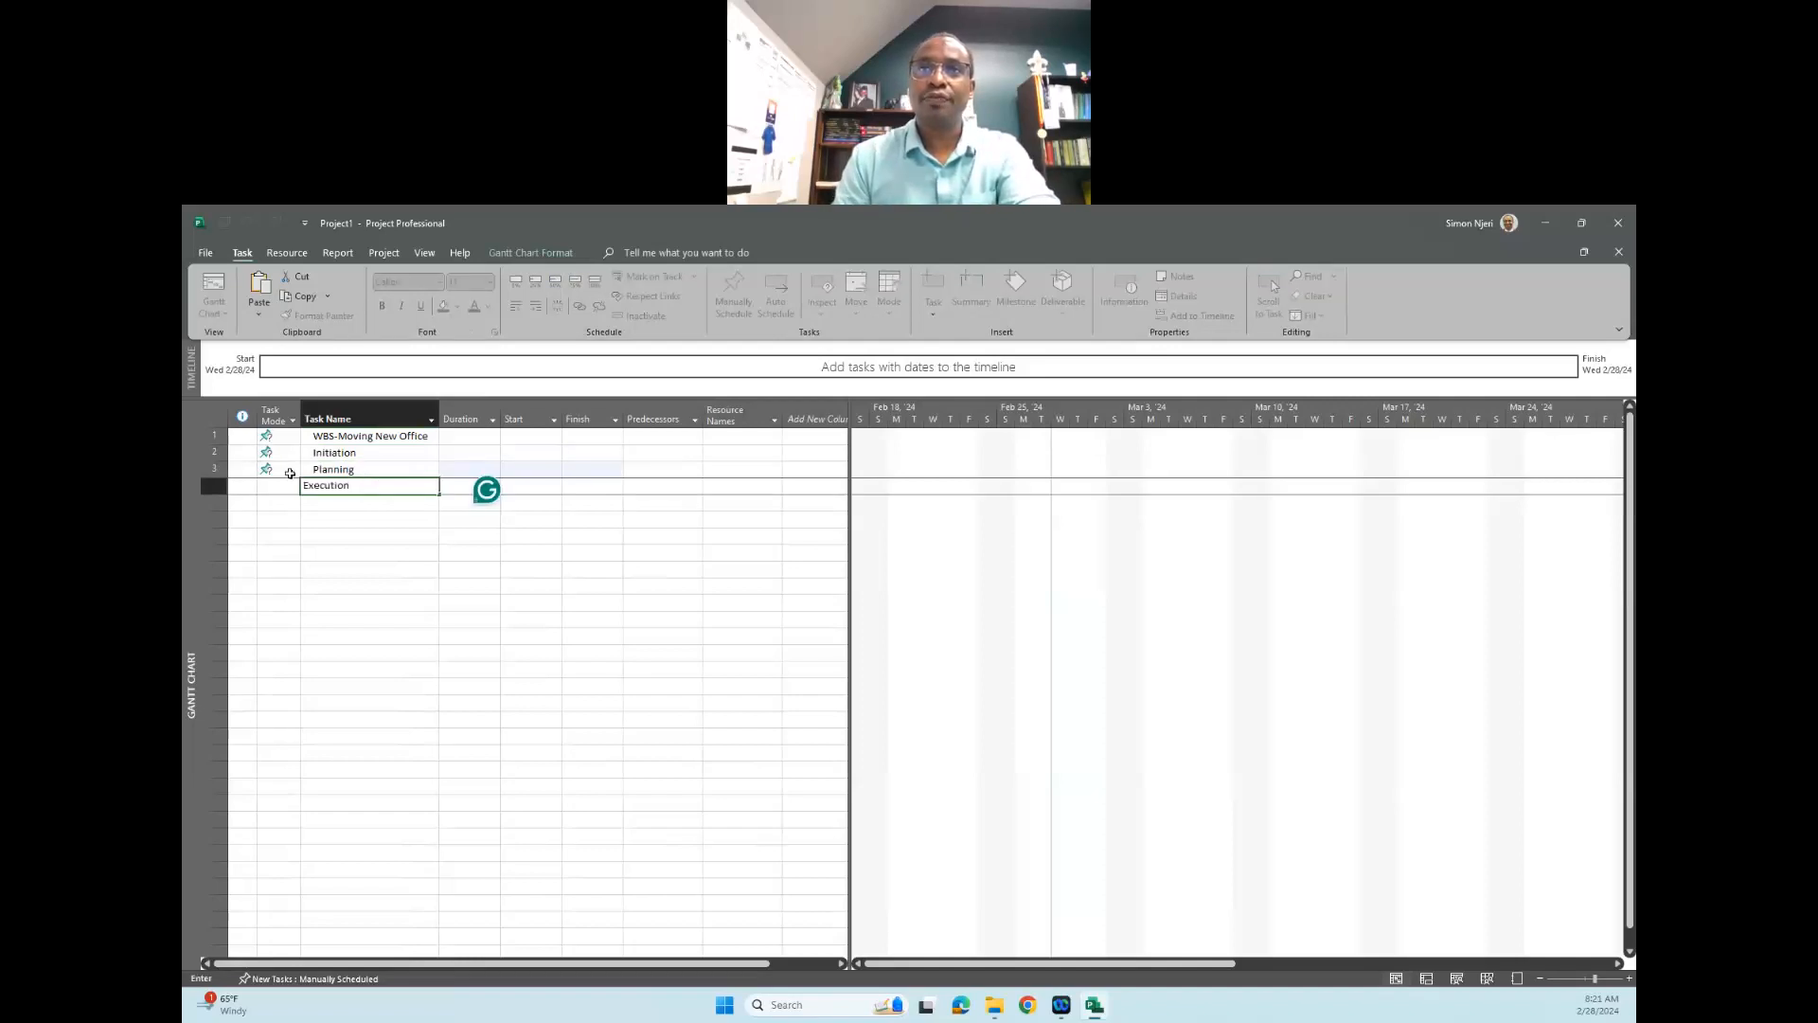
key(Return)
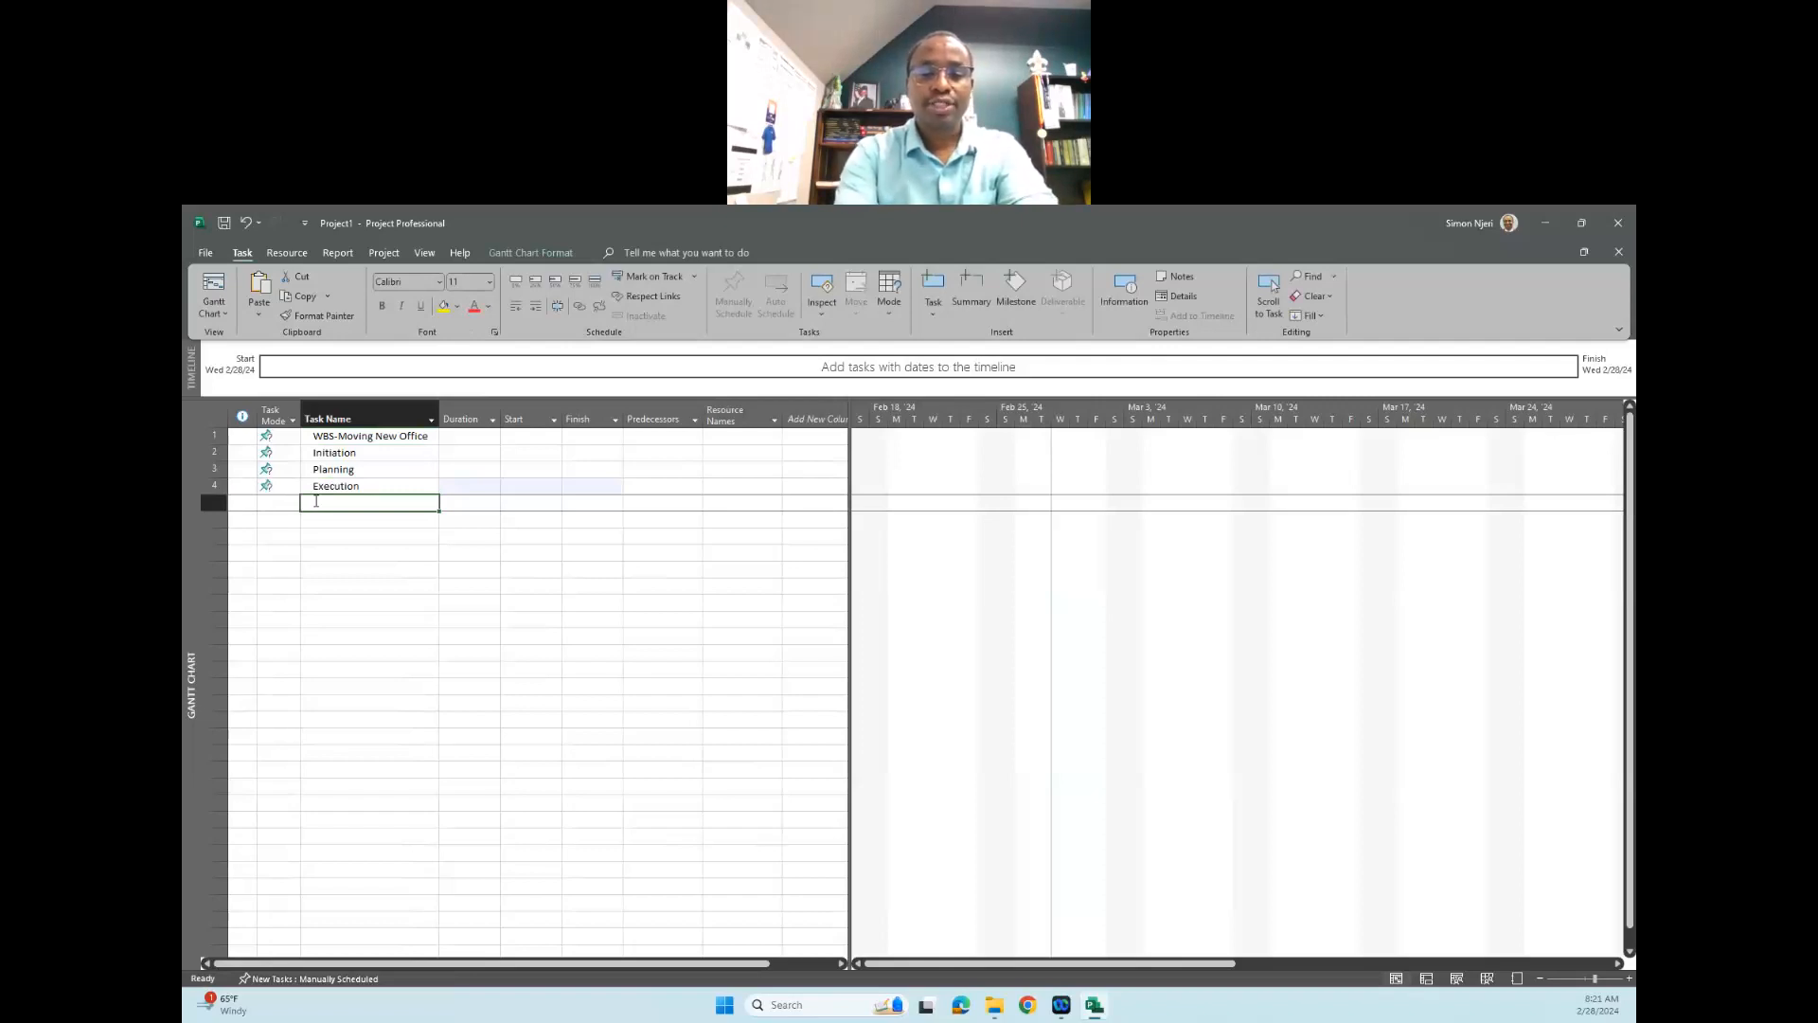
text(Monitoring and Control)
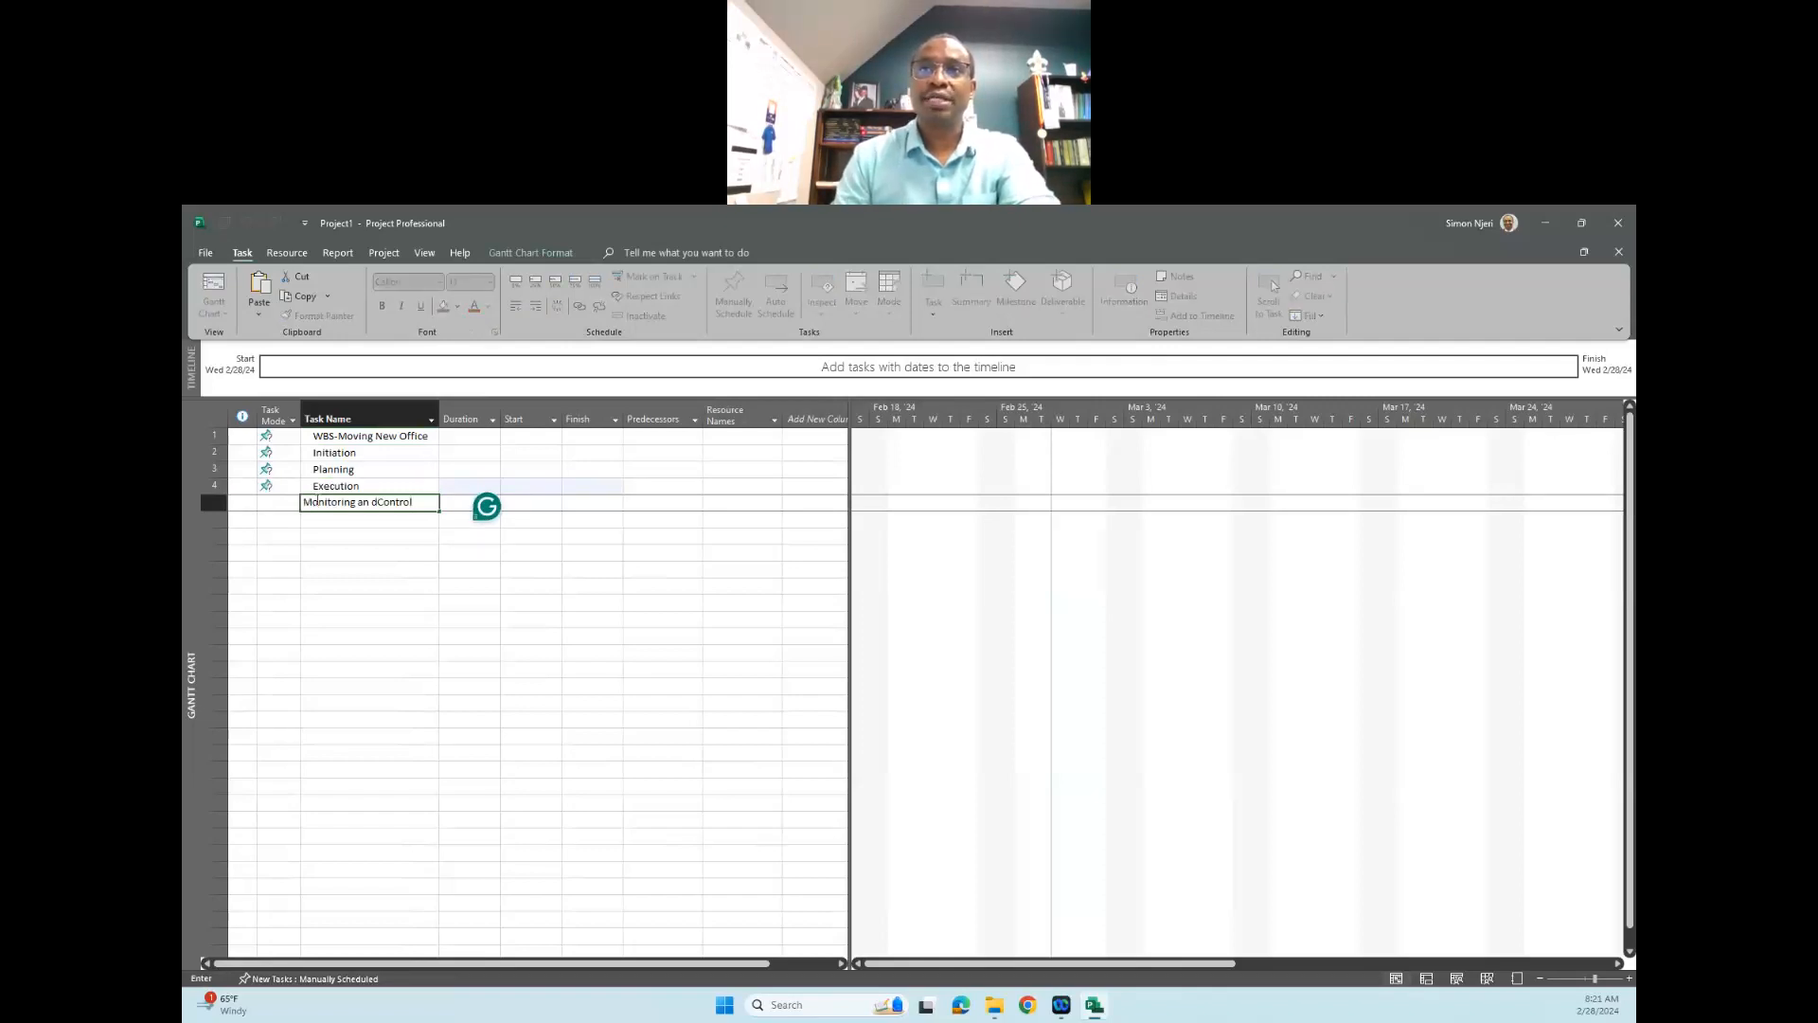
click(376, 503)
key(BackSpace)
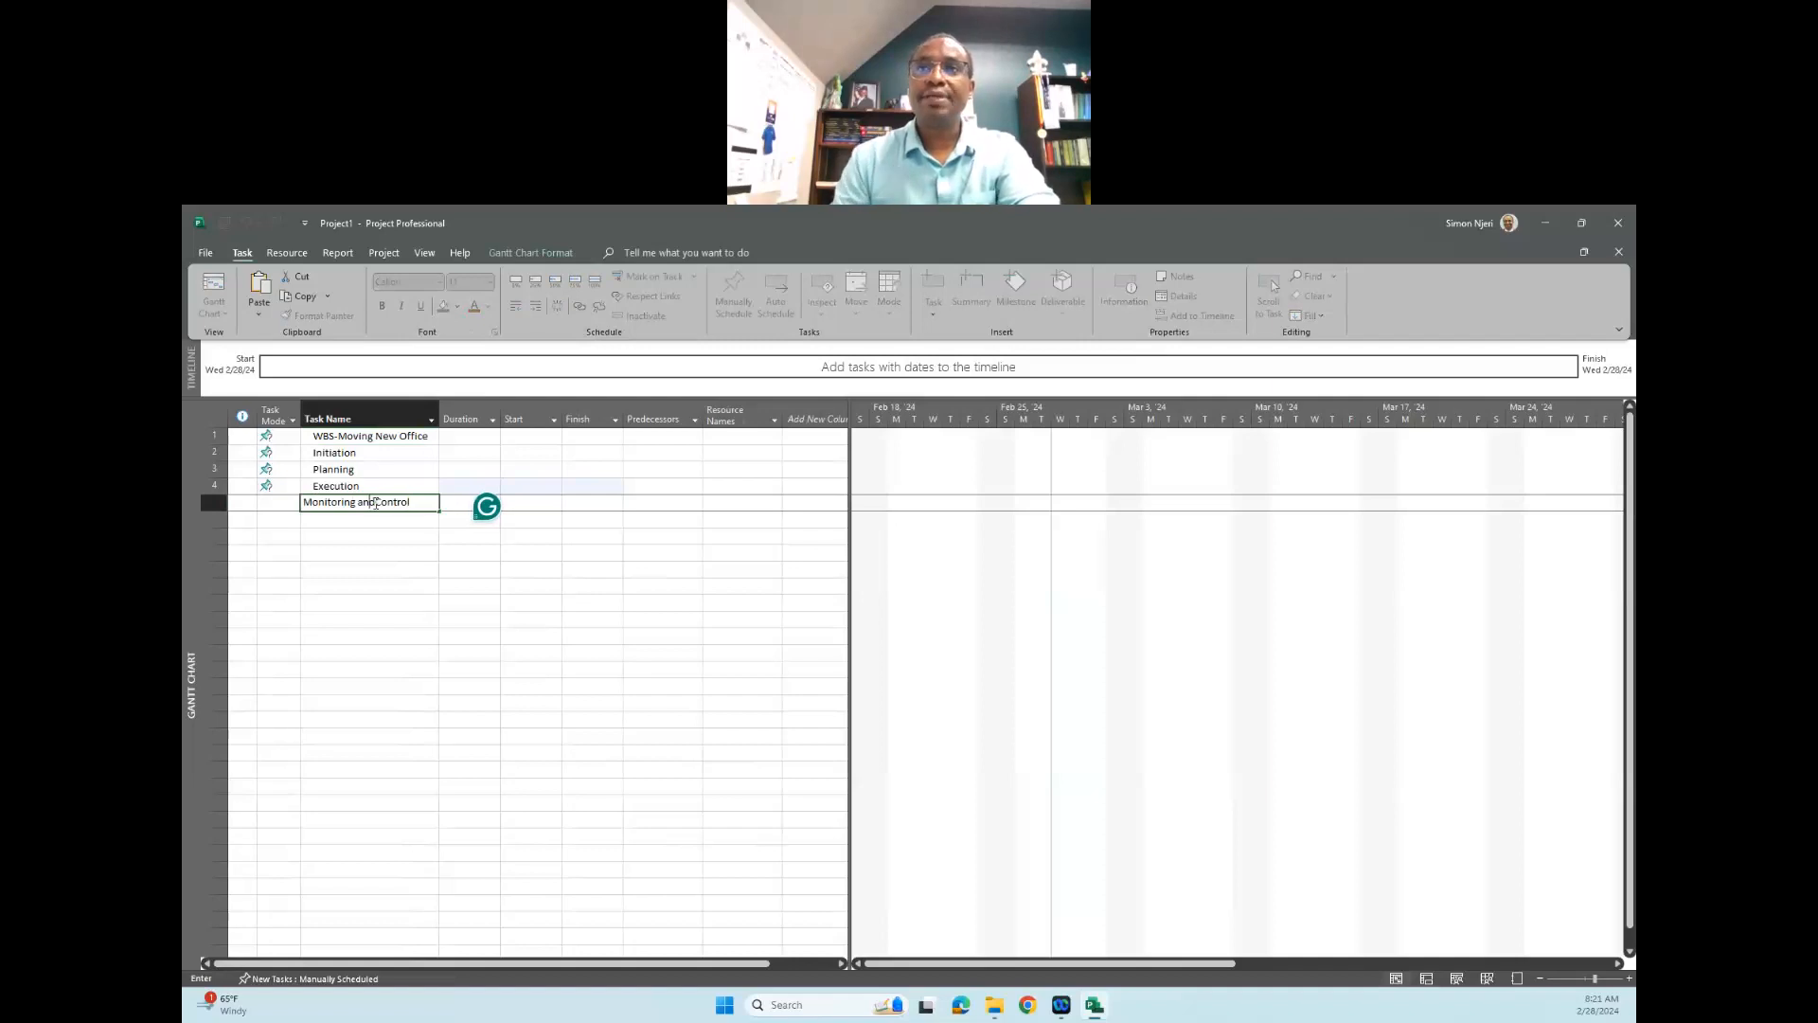
key(Tab)
- Correct the missing space in the fifth task's name so that it reads "Monitoring and Control"
click(383, 507)
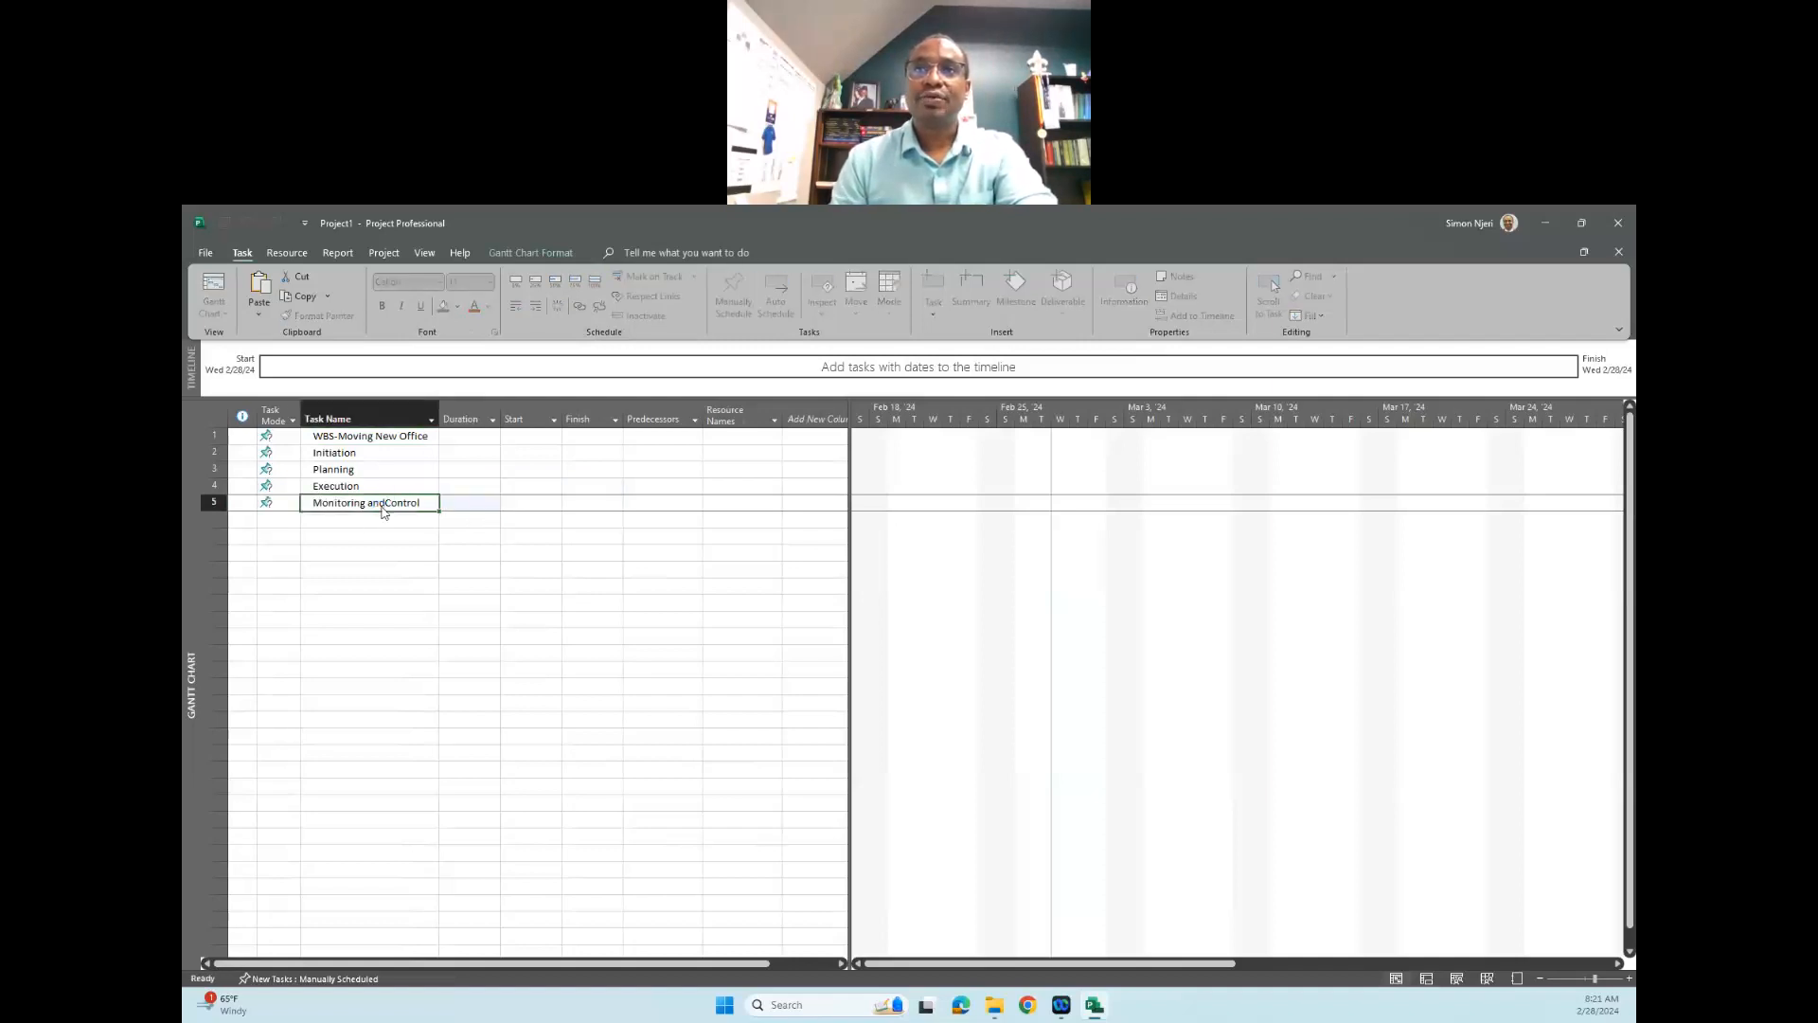
double_click(384, 509)
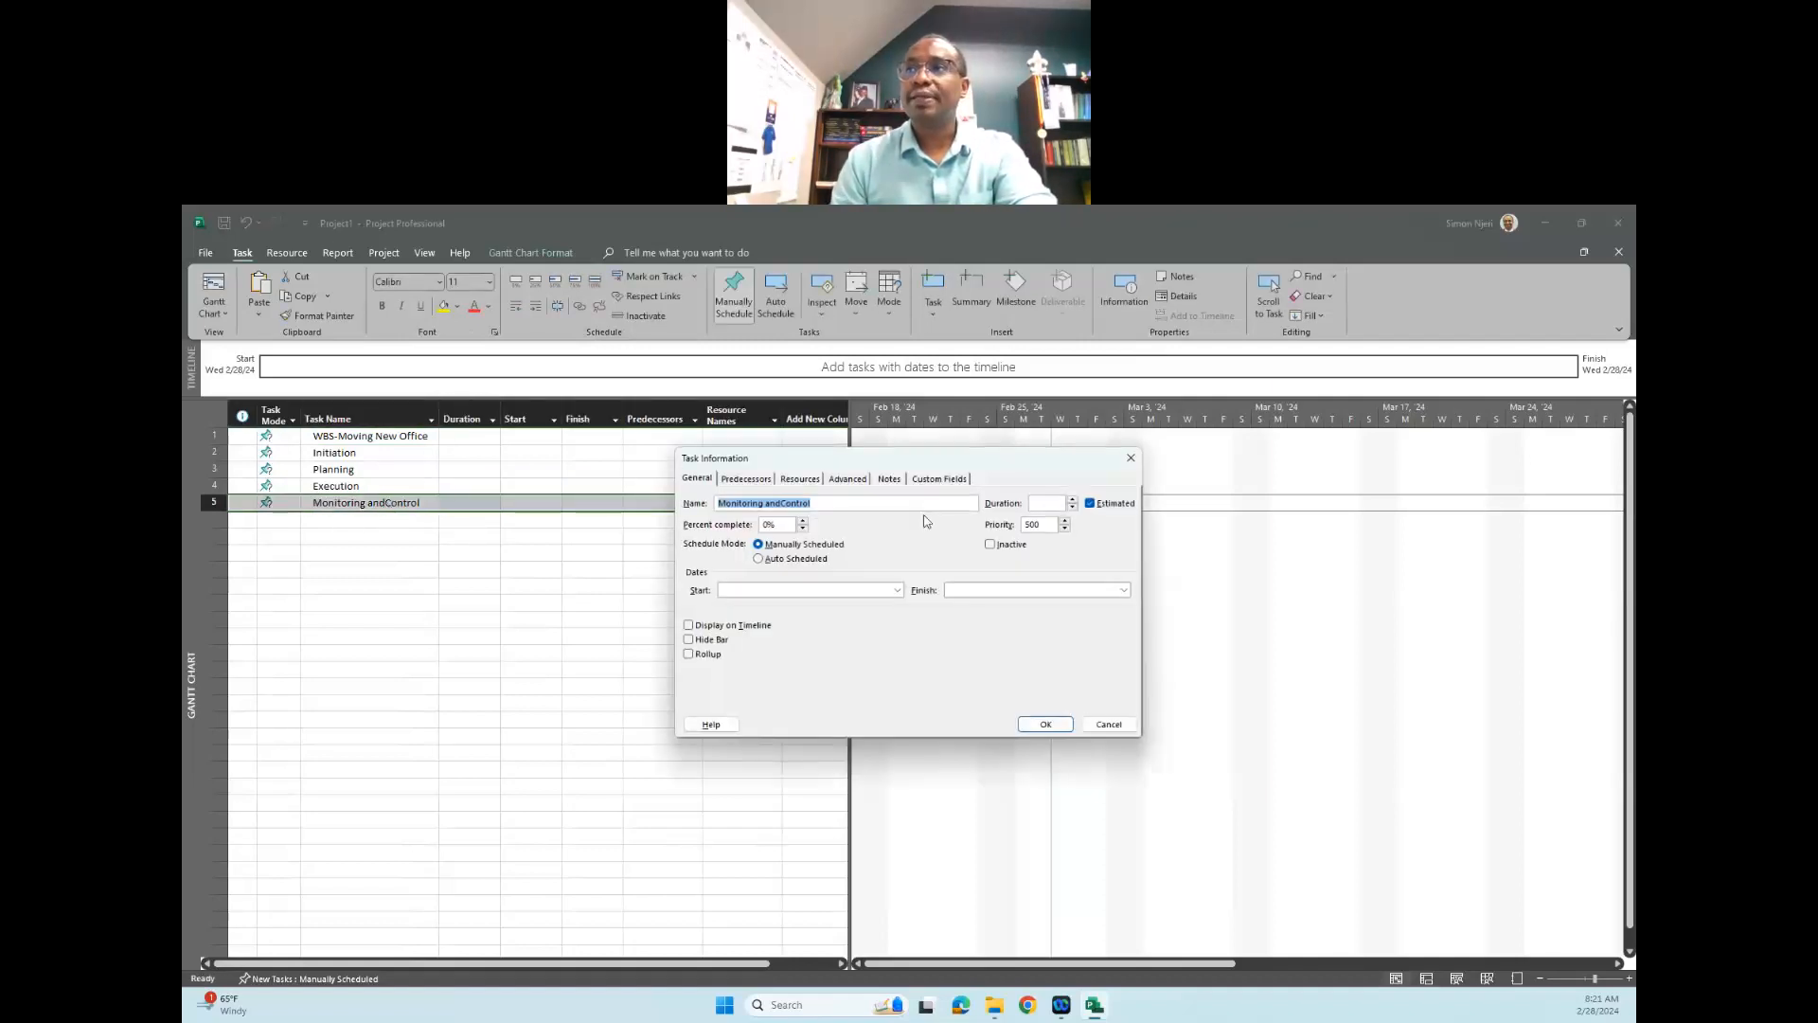
click(1130, 459)
click(386, 503)
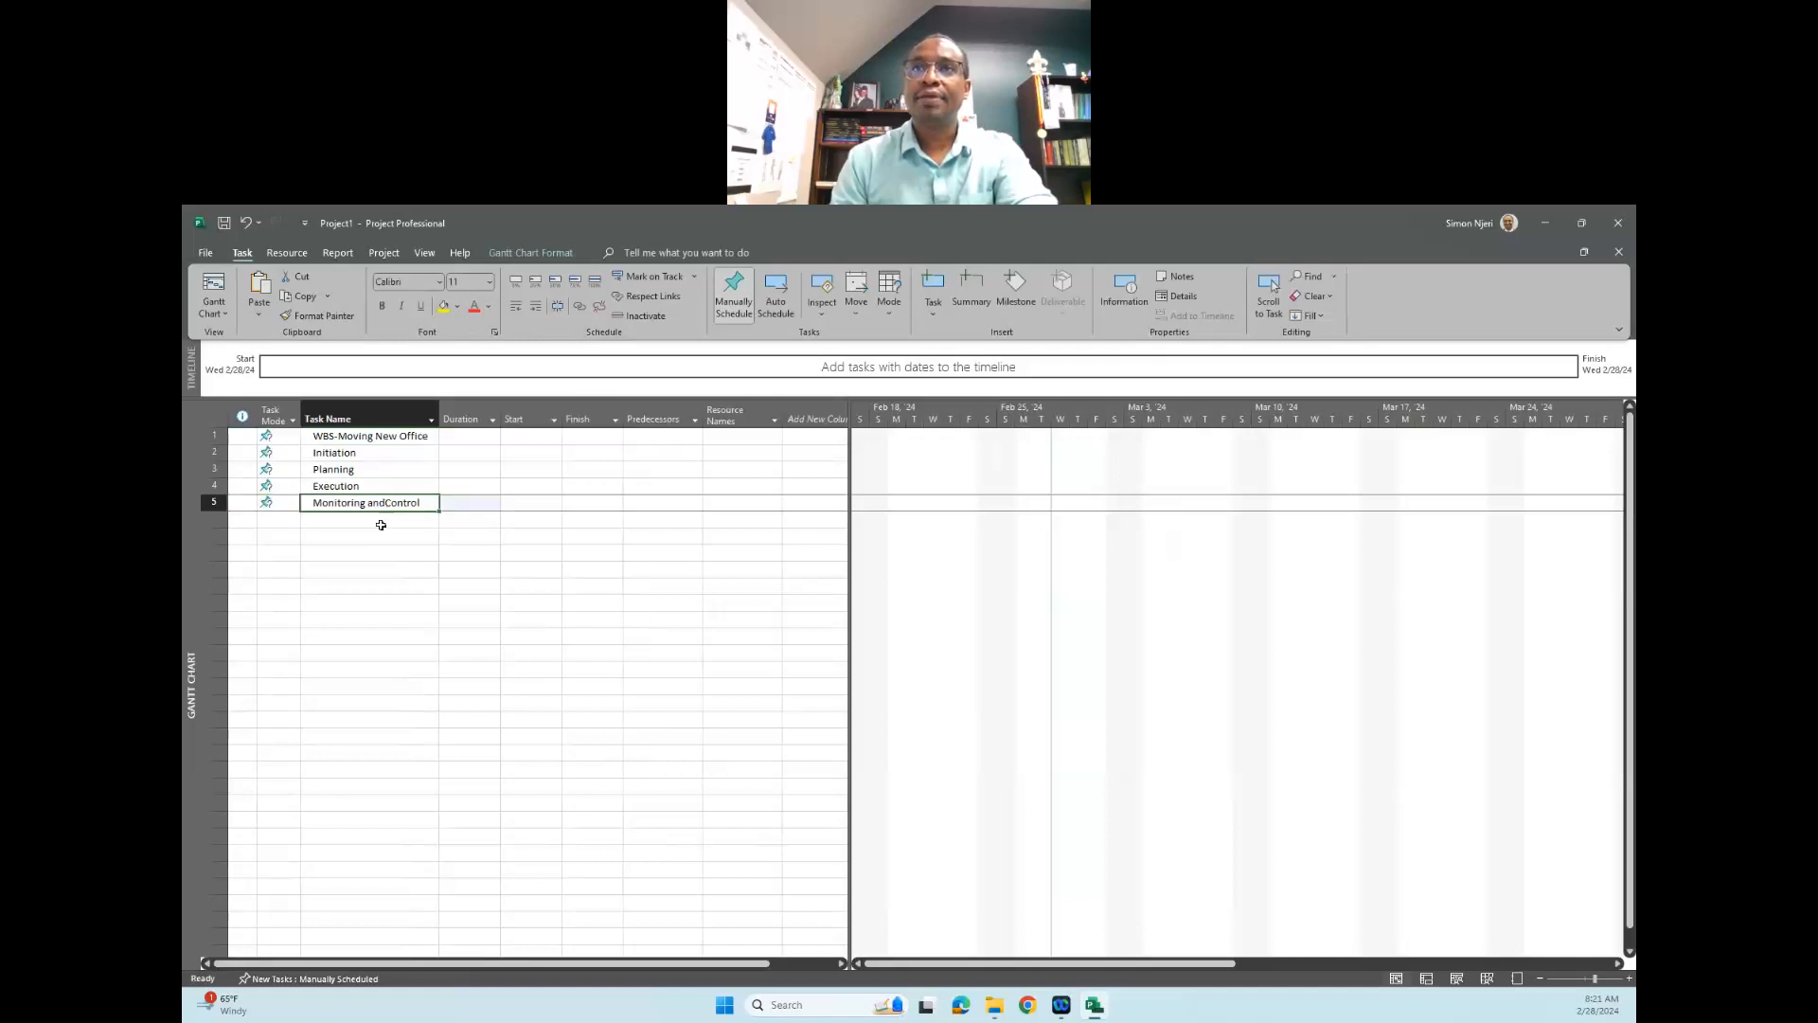
double_click(383, 509)
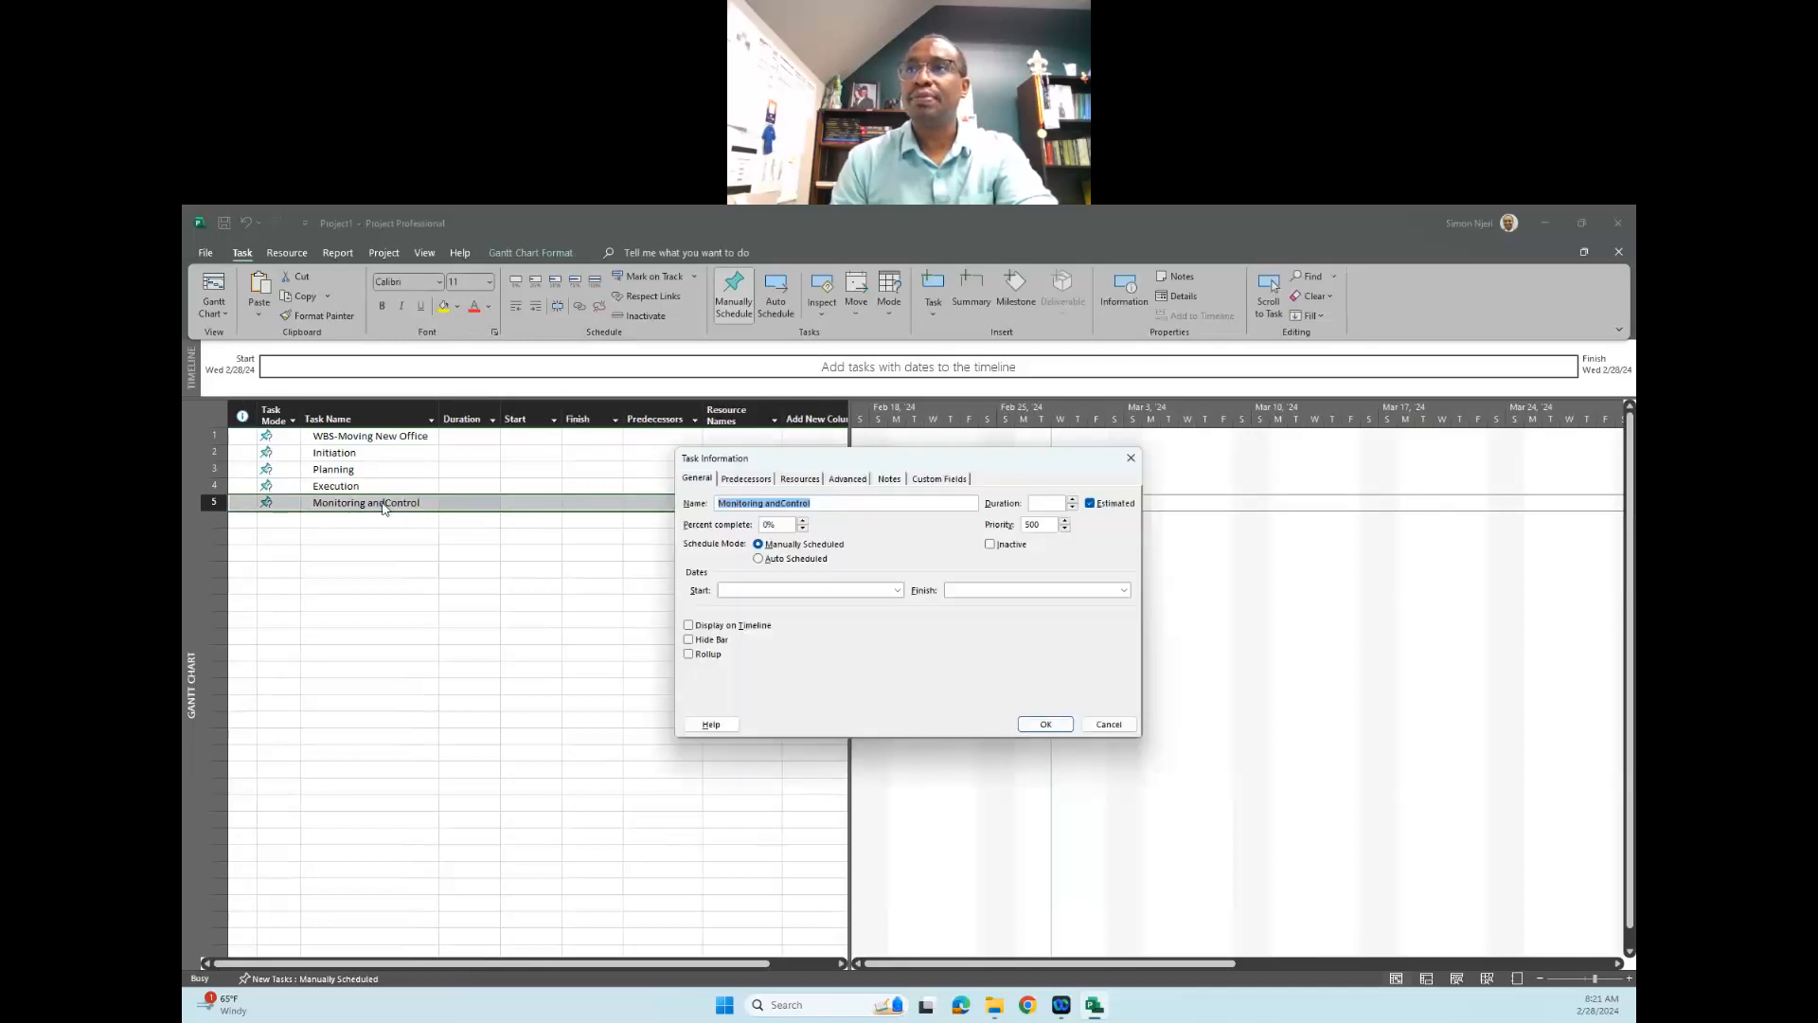
click(782, 503)
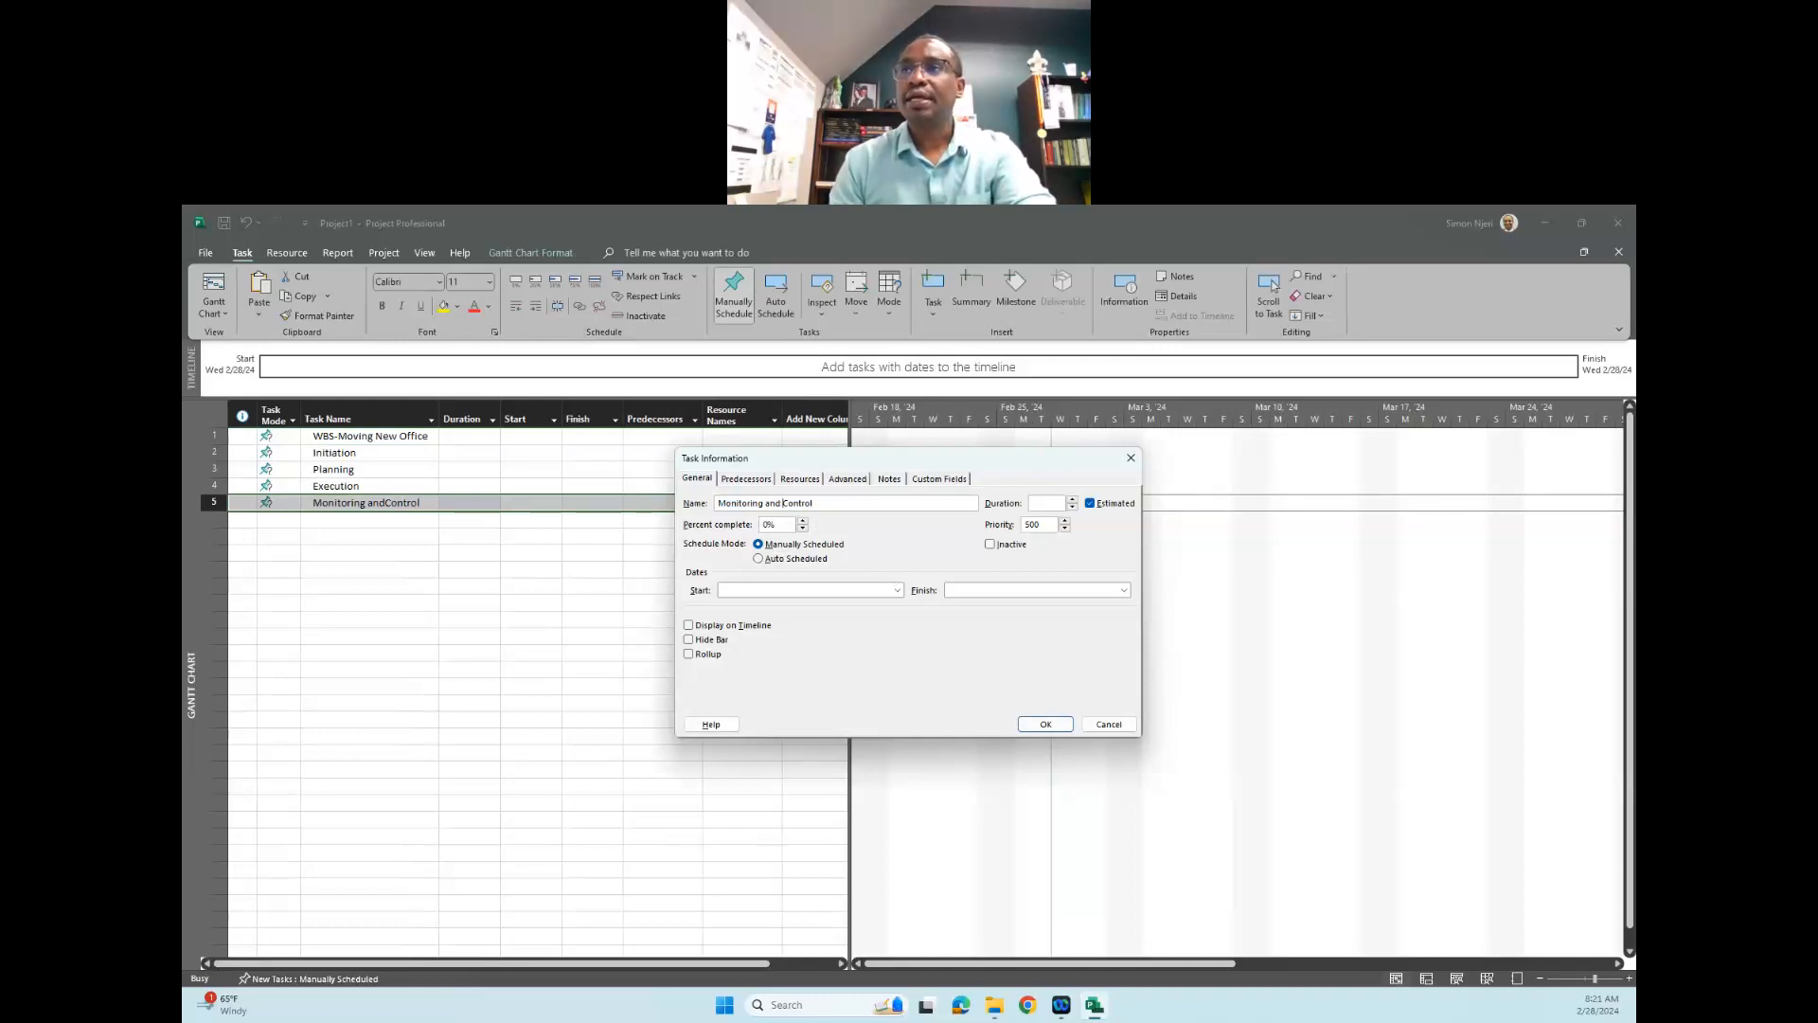
click(1046, 726)
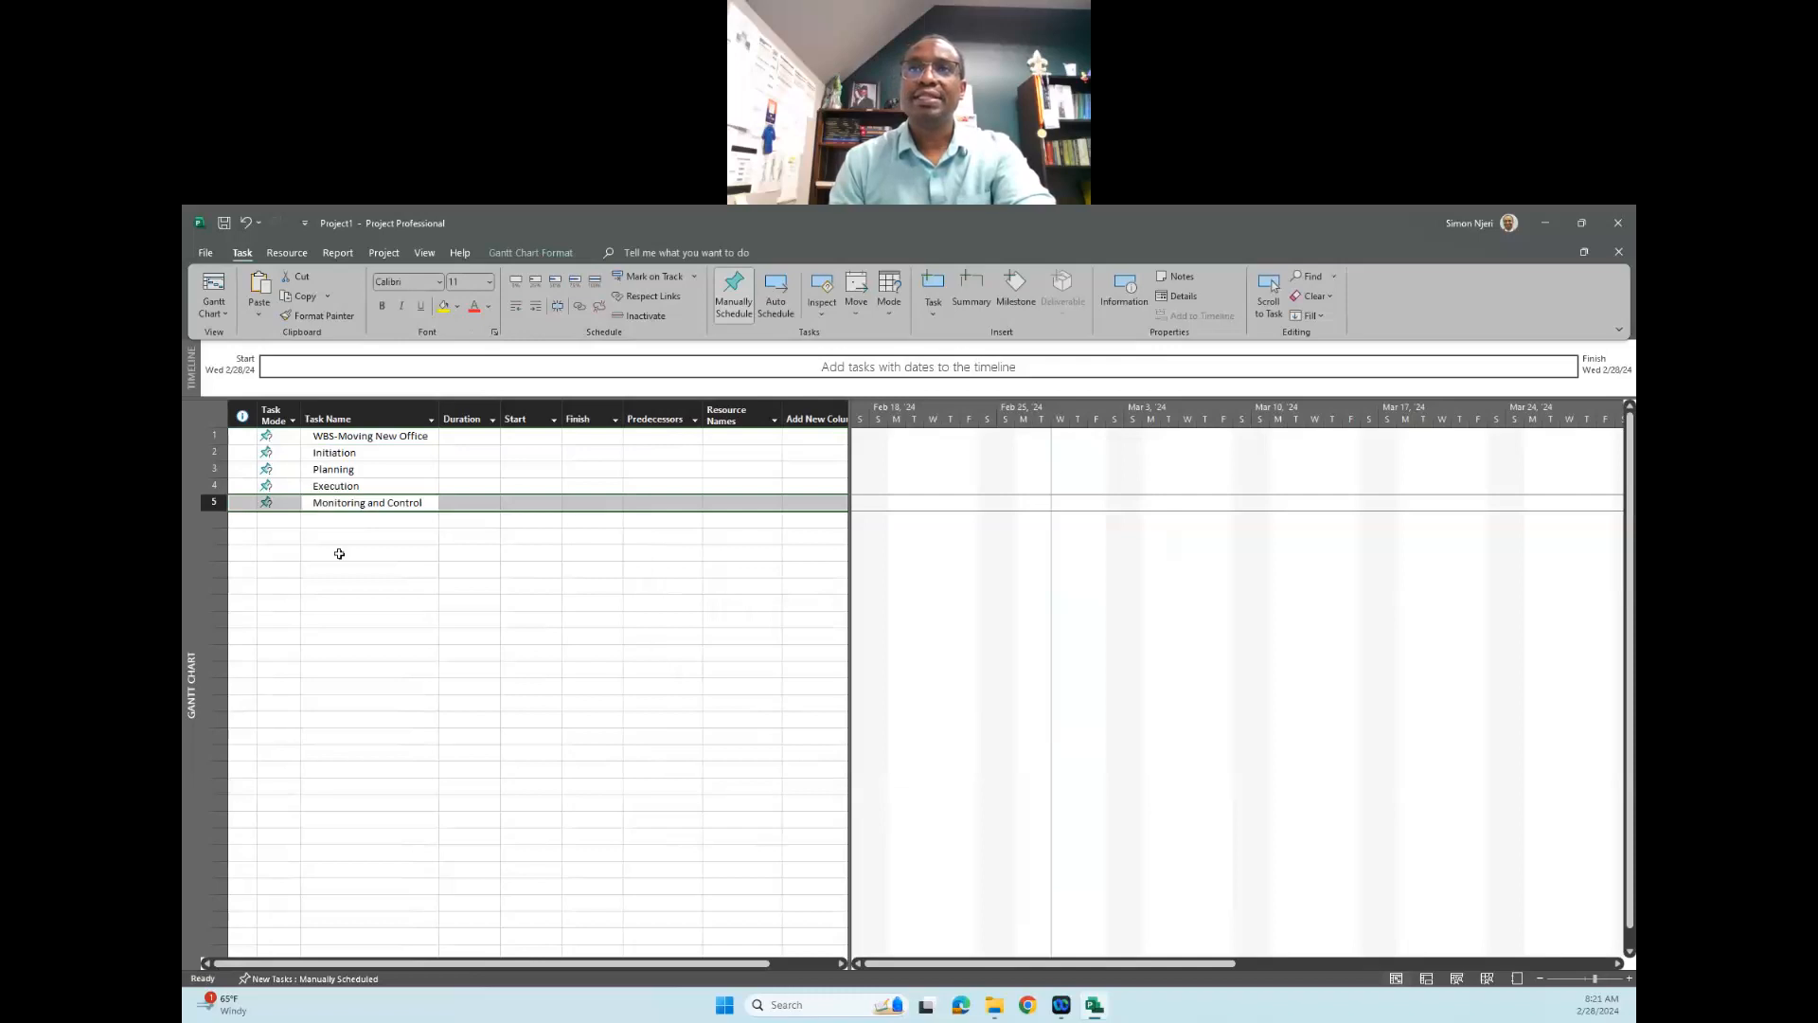
- Add the last phase task "Closure" in the row below "Monitoring and Control"
click(339, 520)
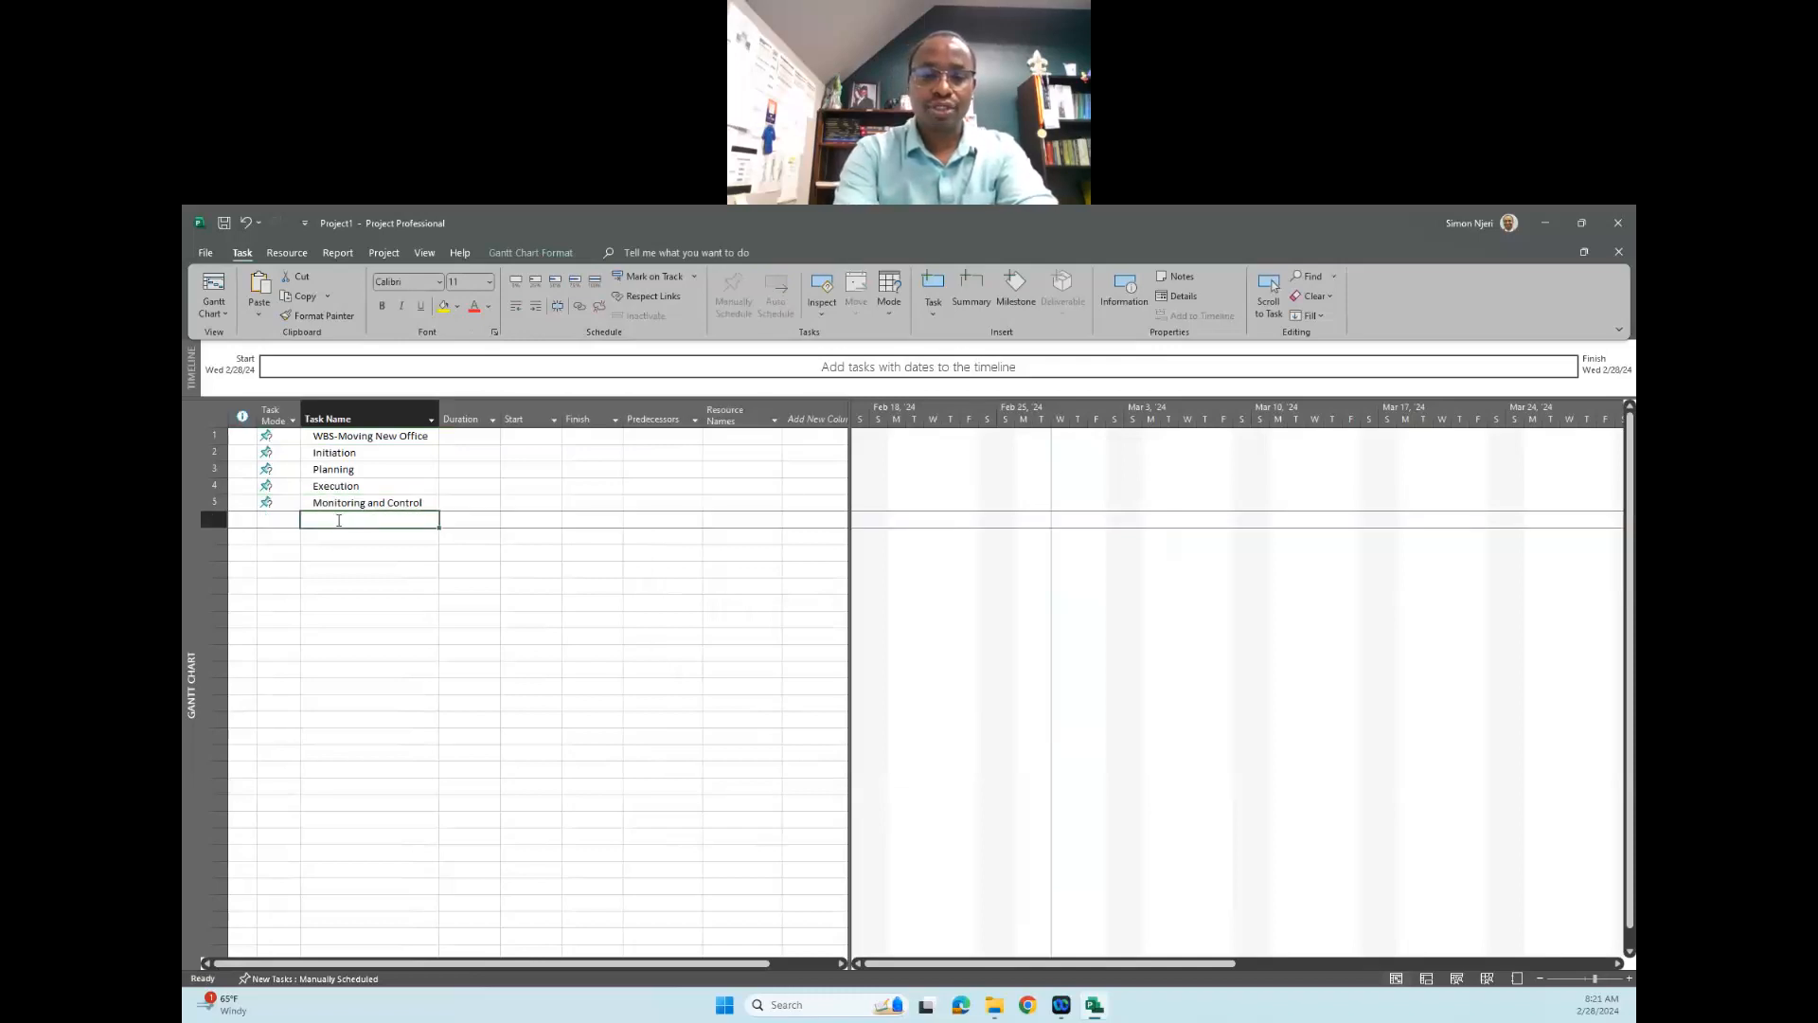
text(Clos)
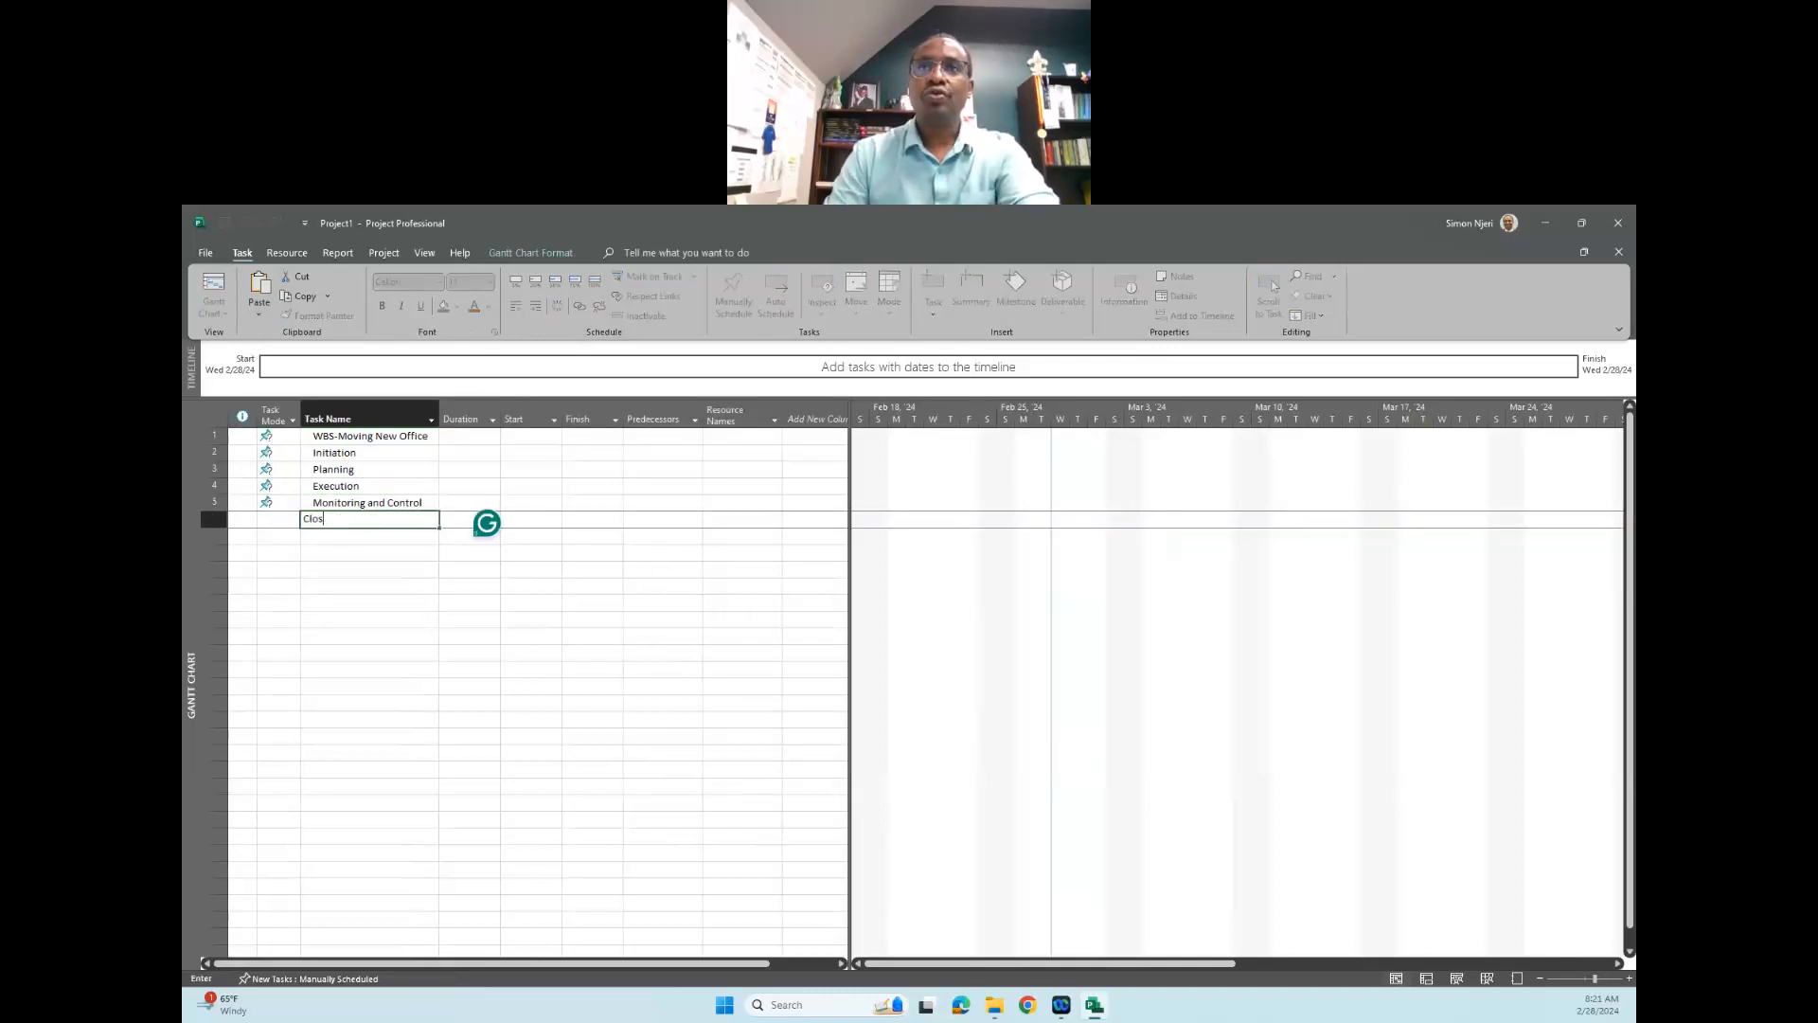
text(iure)
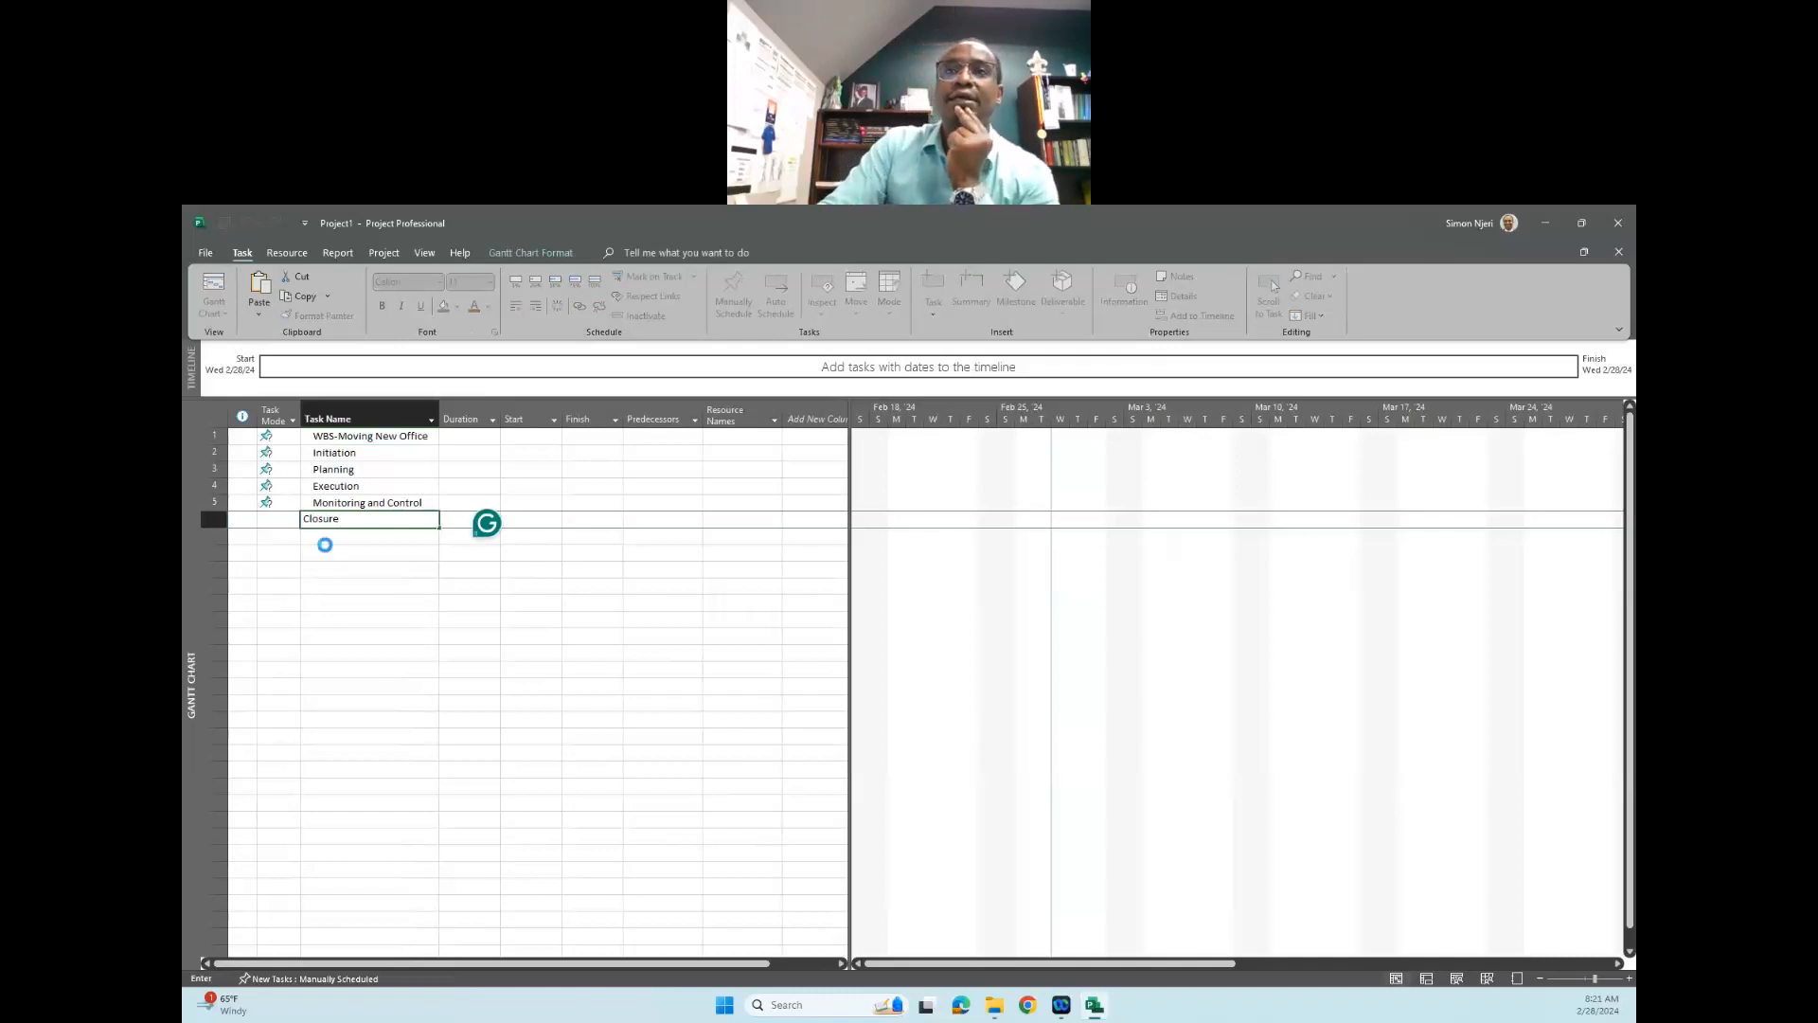
click(327, 546)
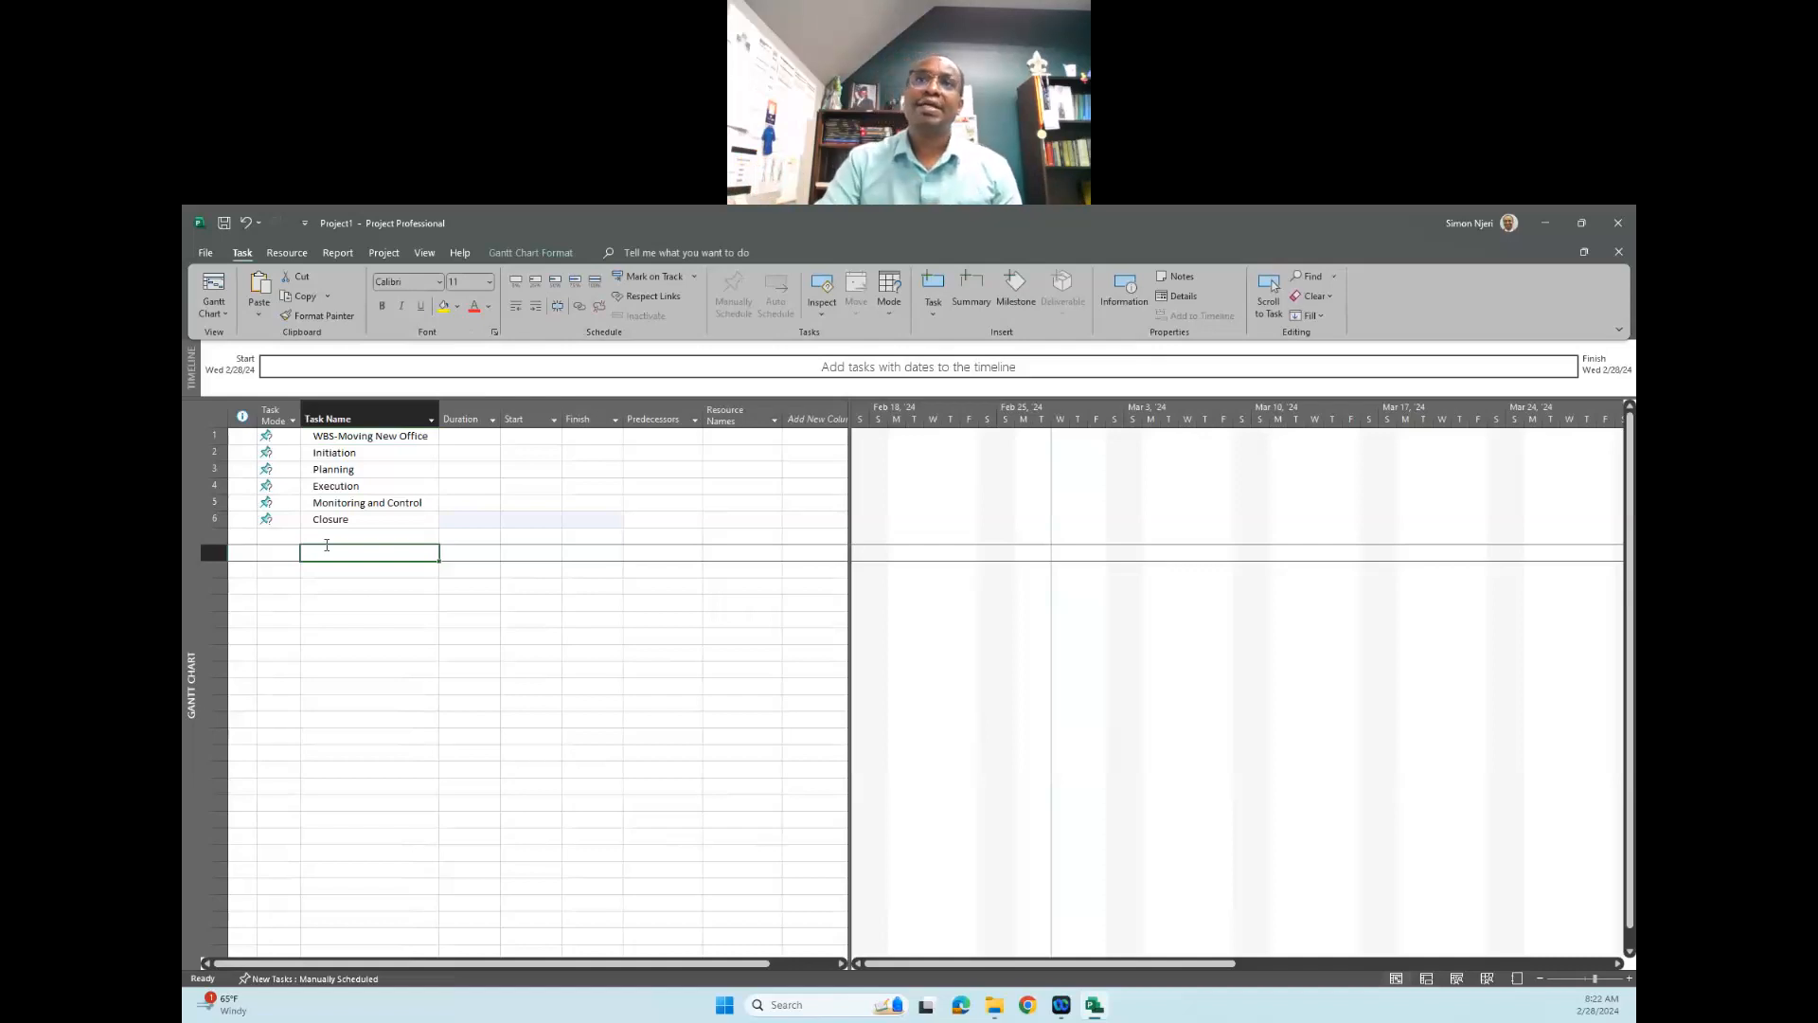
- Try to insert a new task at the "Initiation" row while its name is open for editing
click(341, 453)
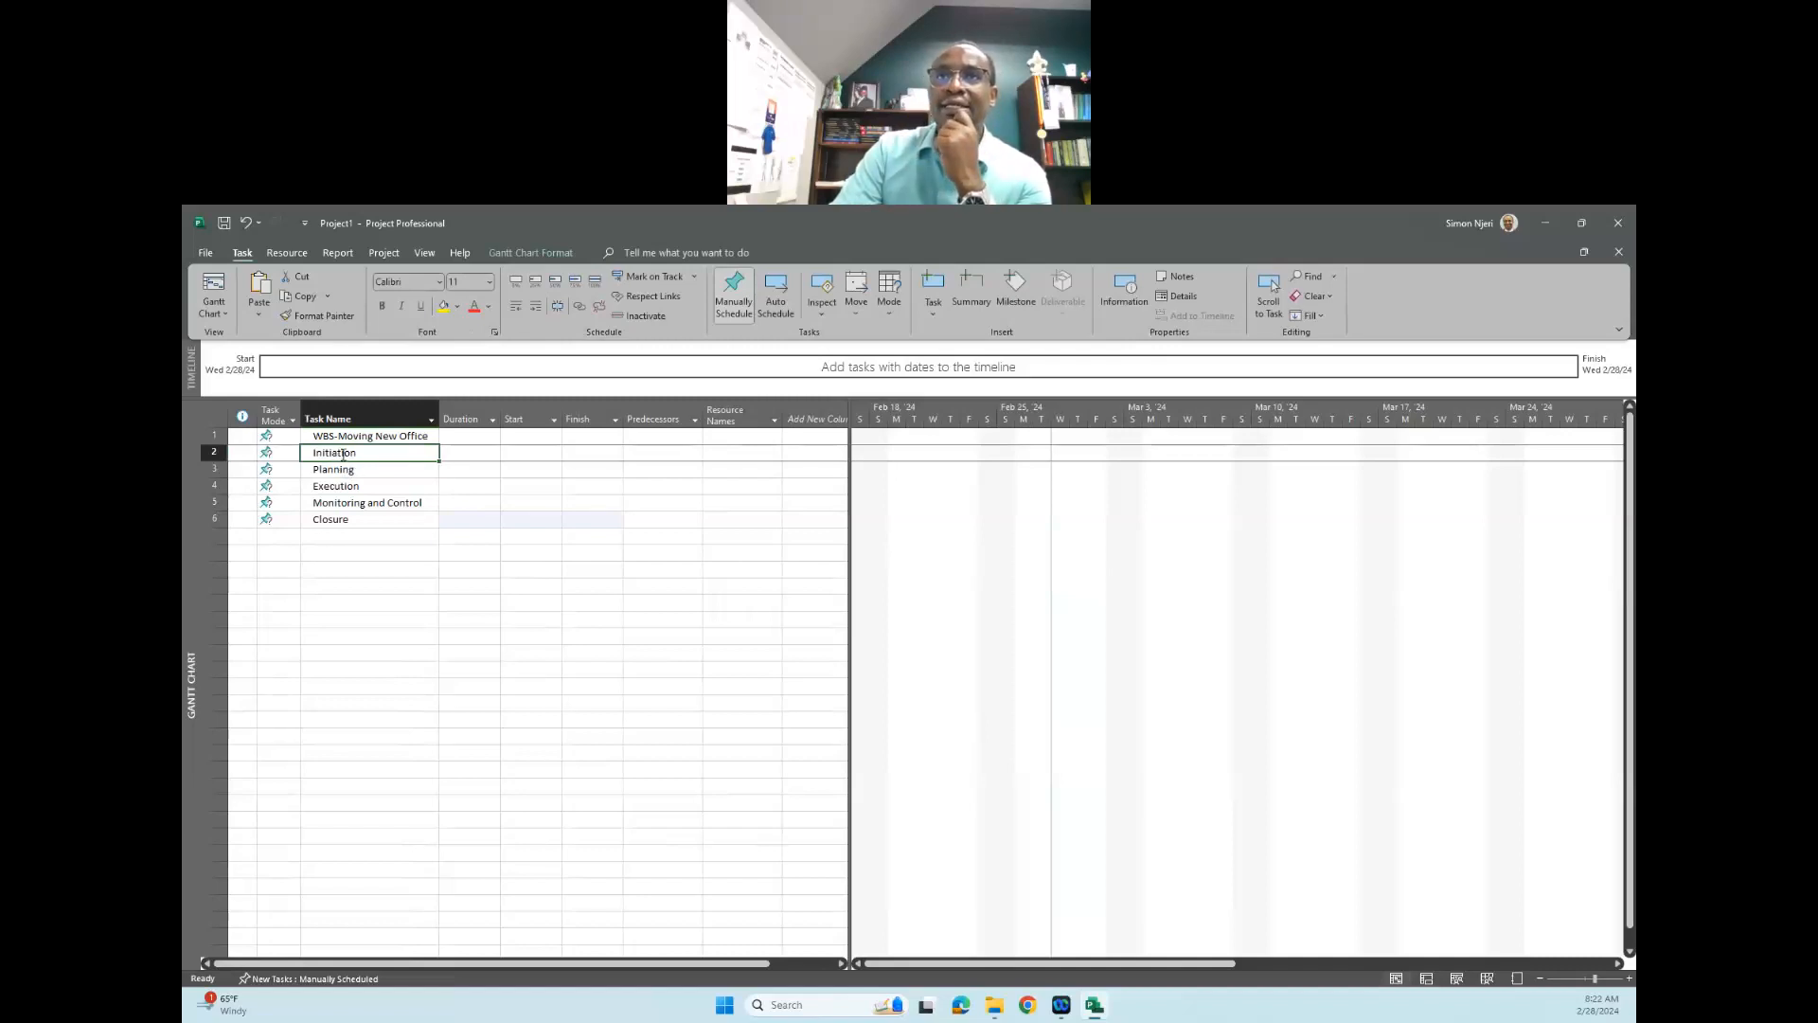
right_click(343, 455)
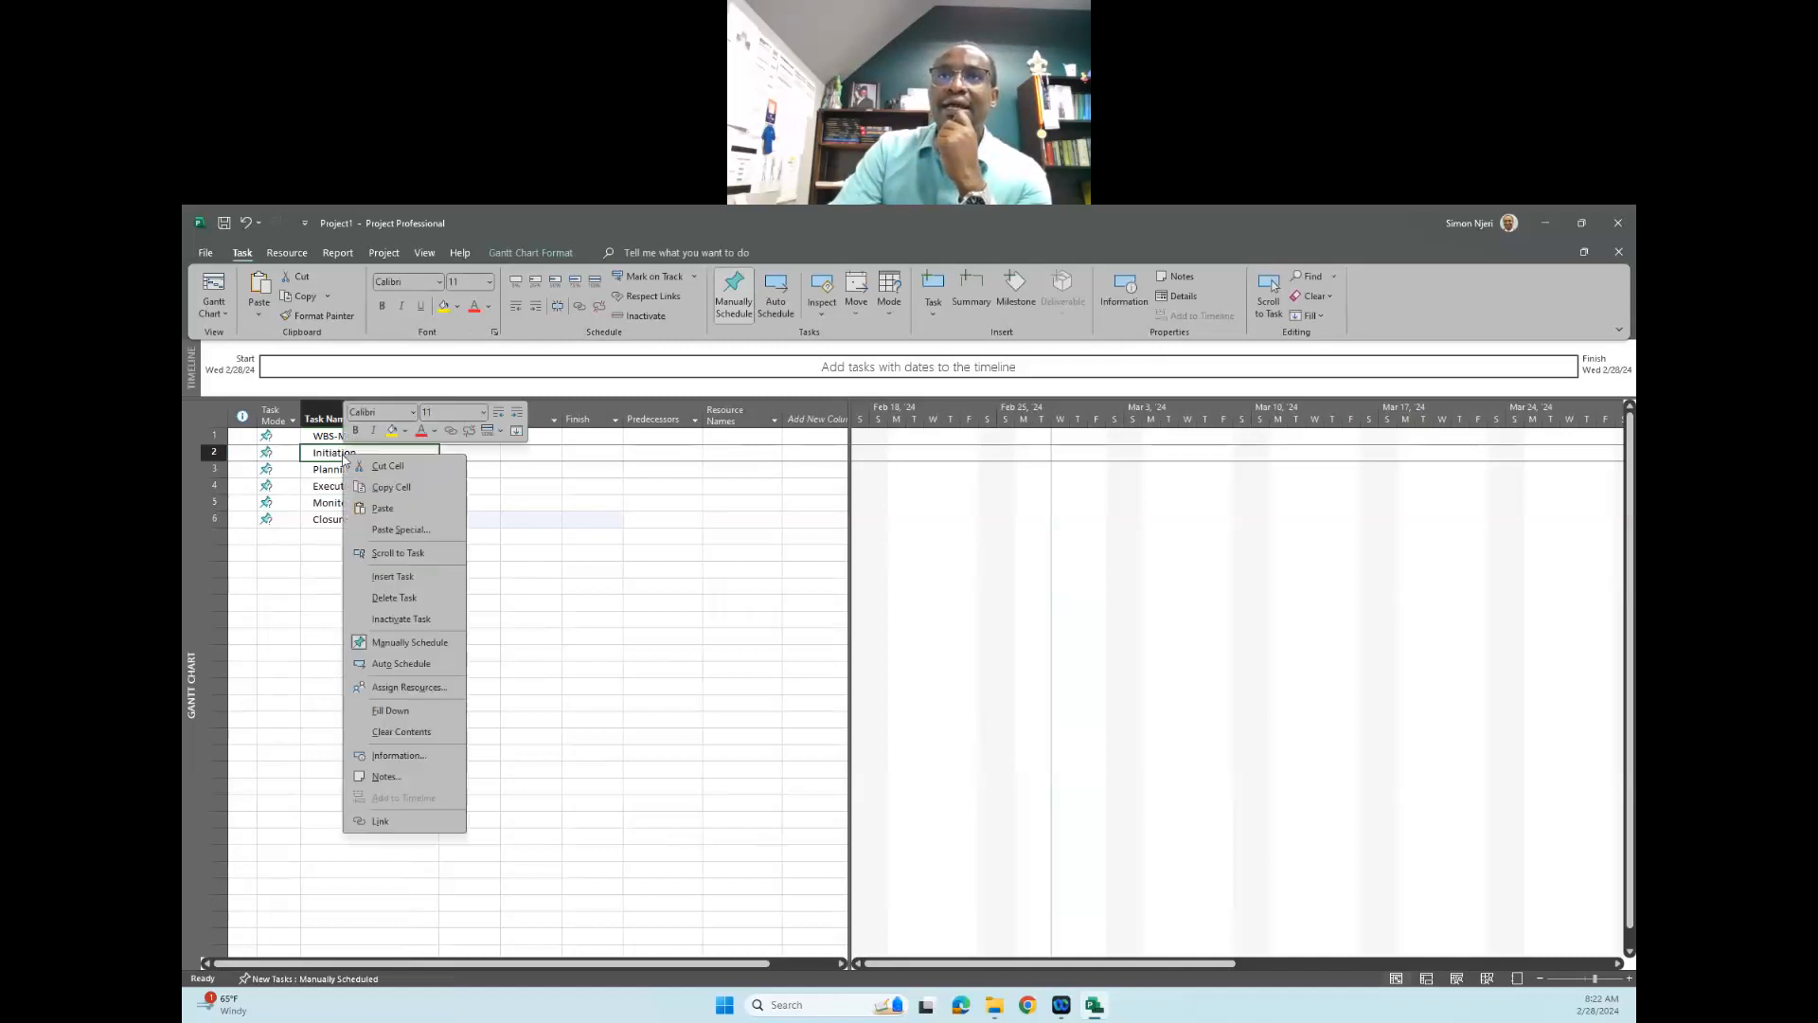
click(397, 580)
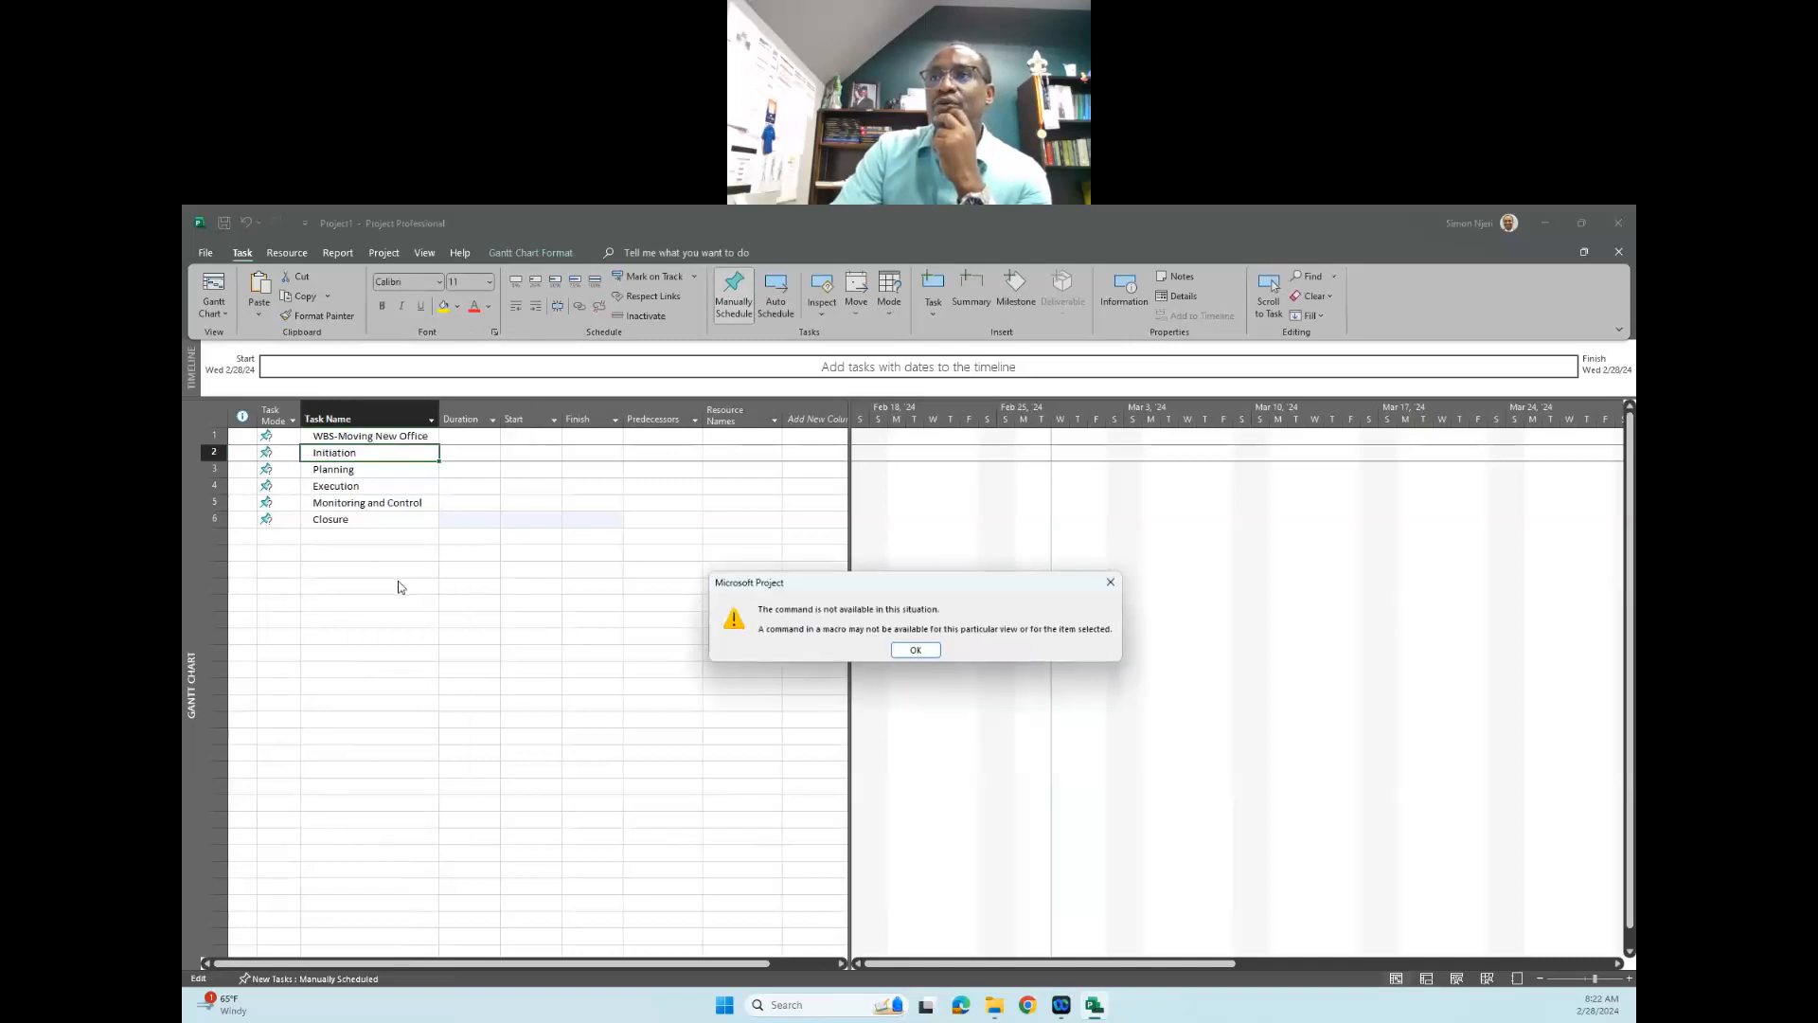
click(914, 650)
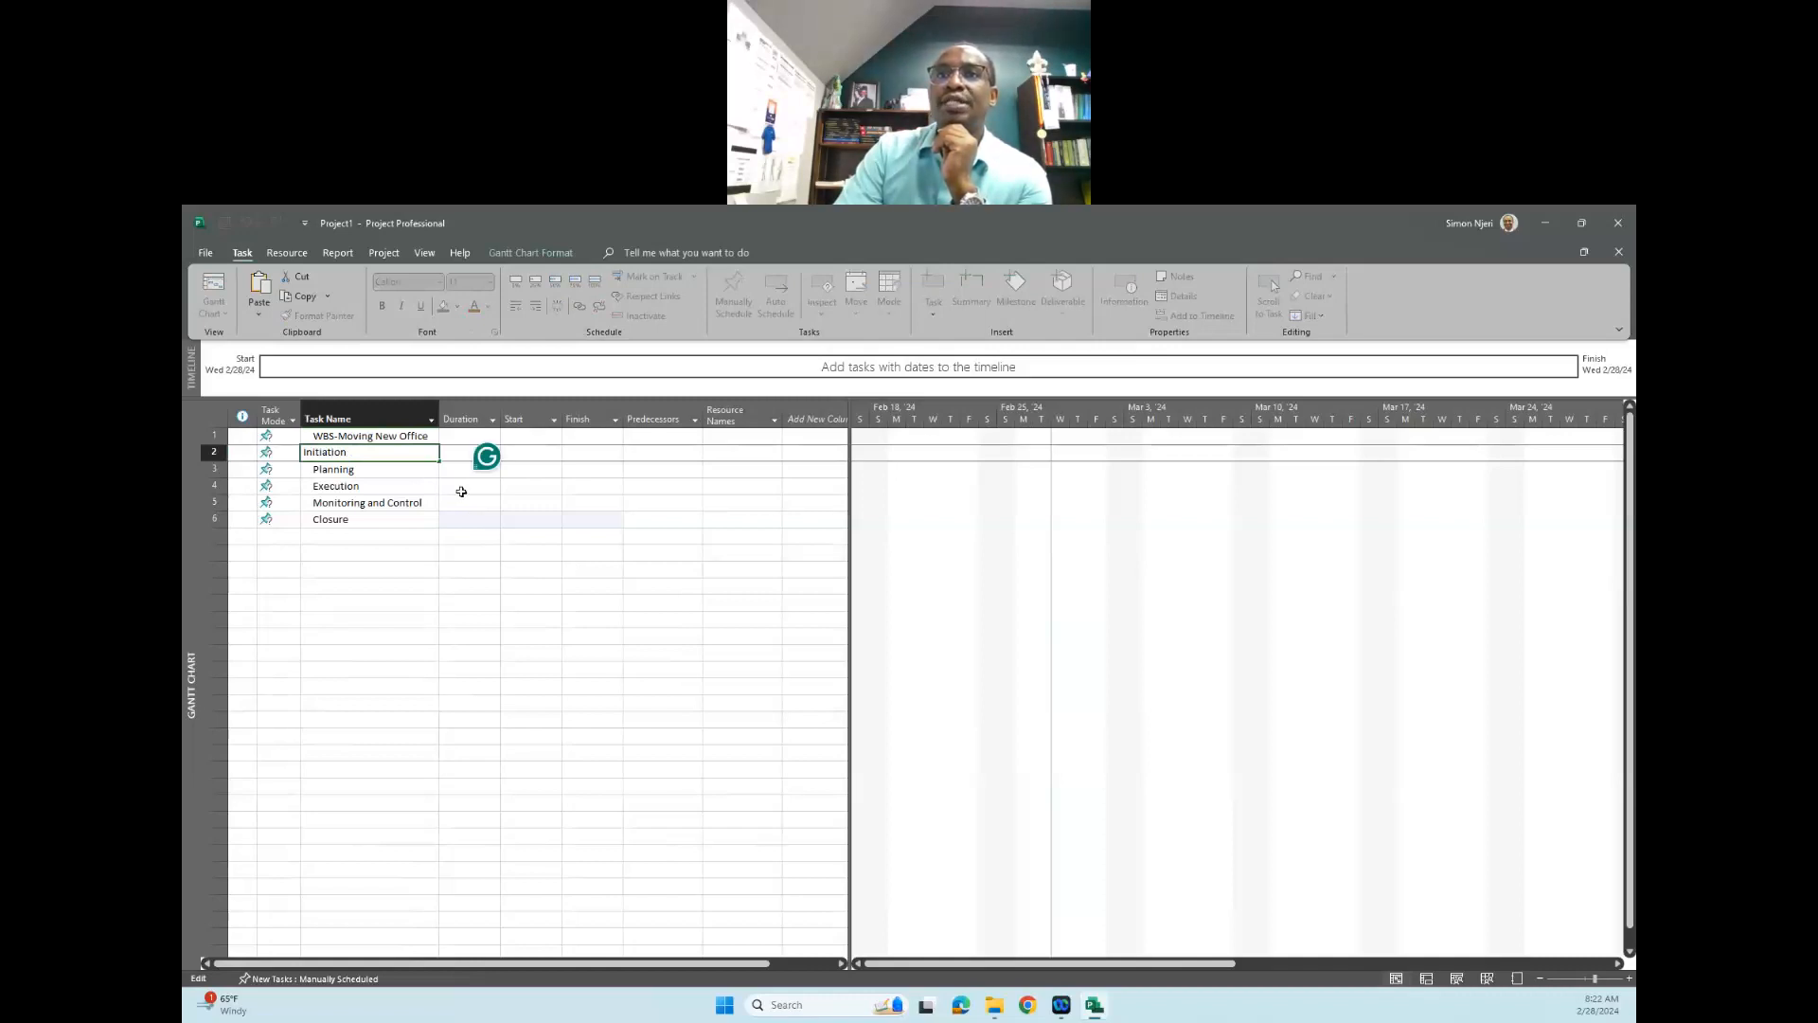
click(462, 488)
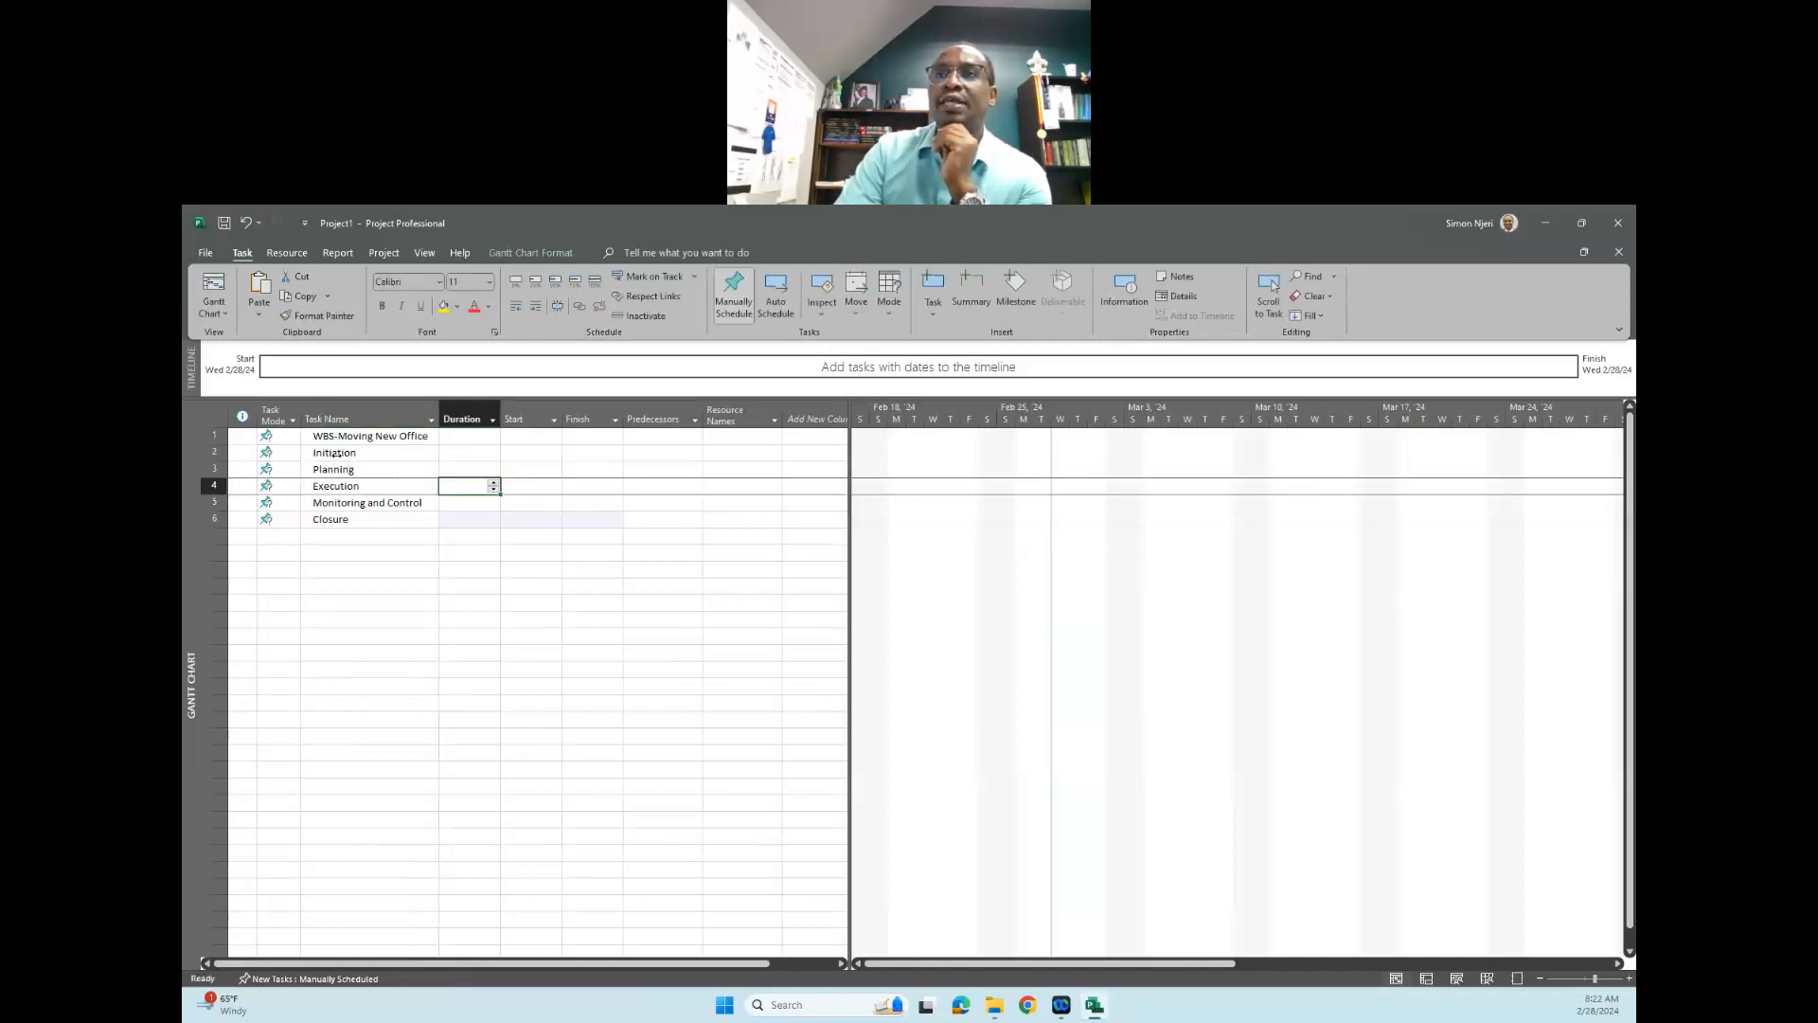
- Find the Insert Task command by searching for "insert task", insert a task above "Initiation" and undo the insertion
click(336, 454)
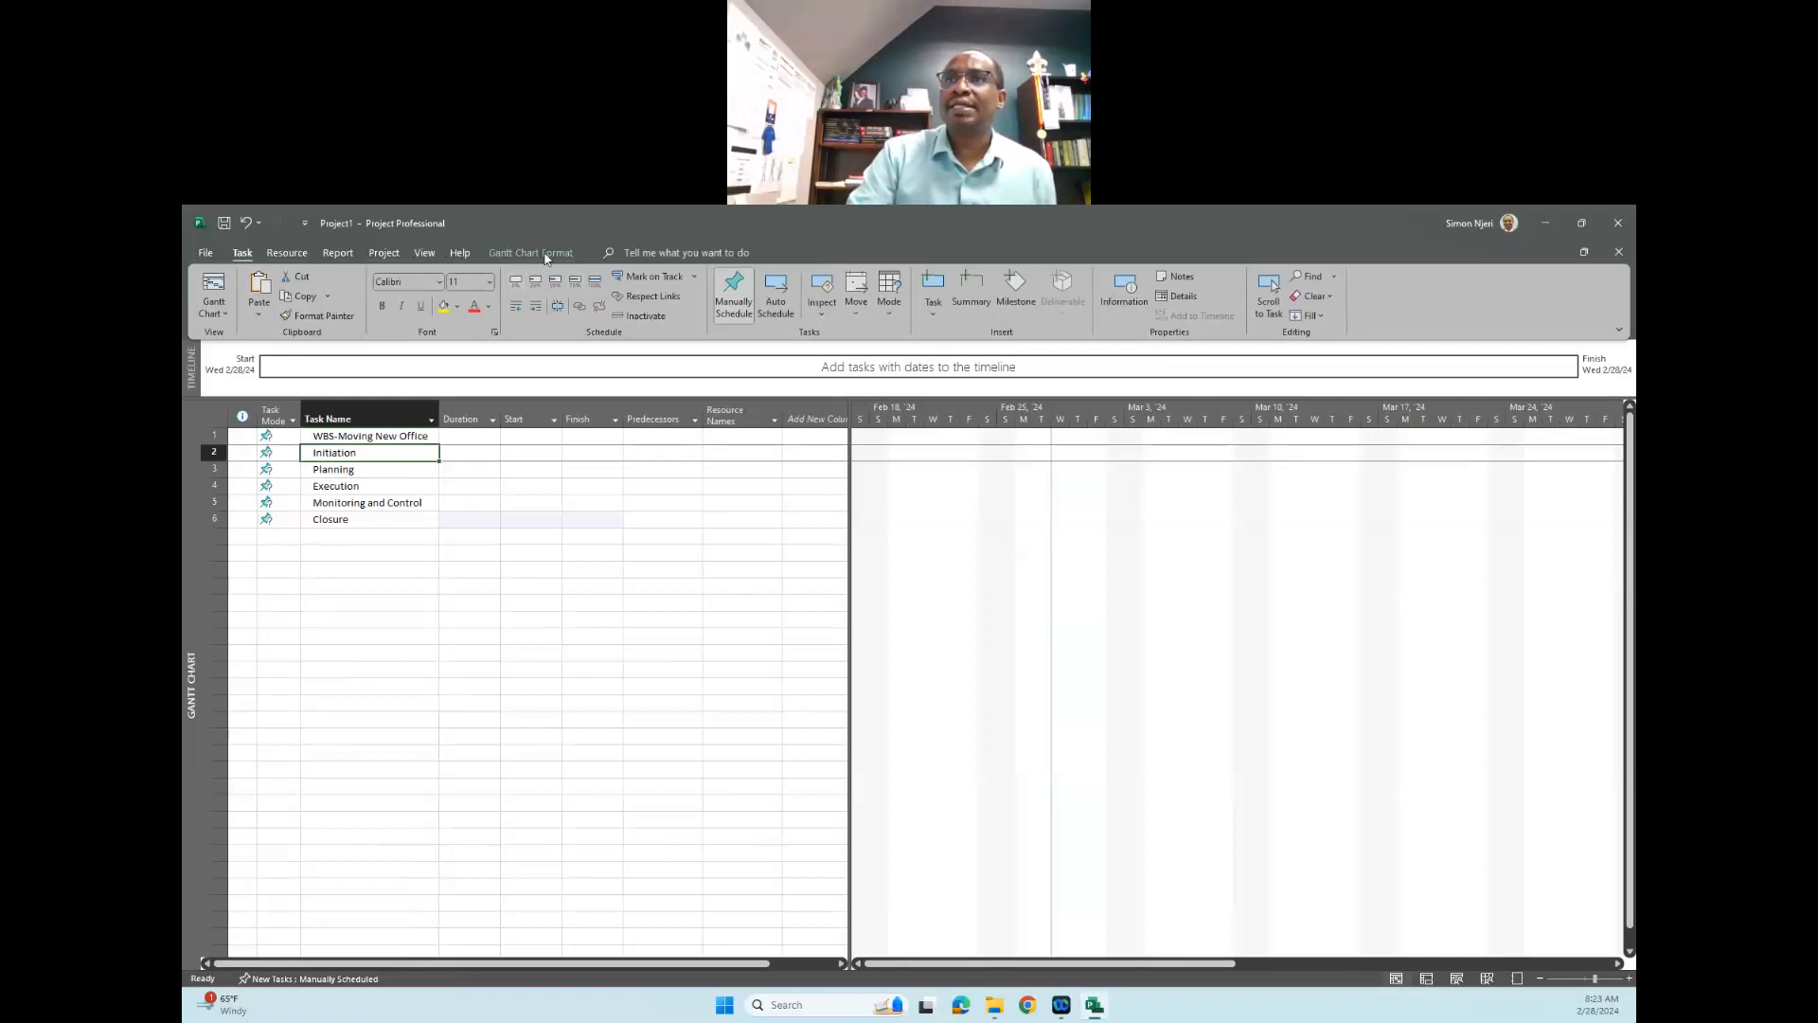
click(640, 253)
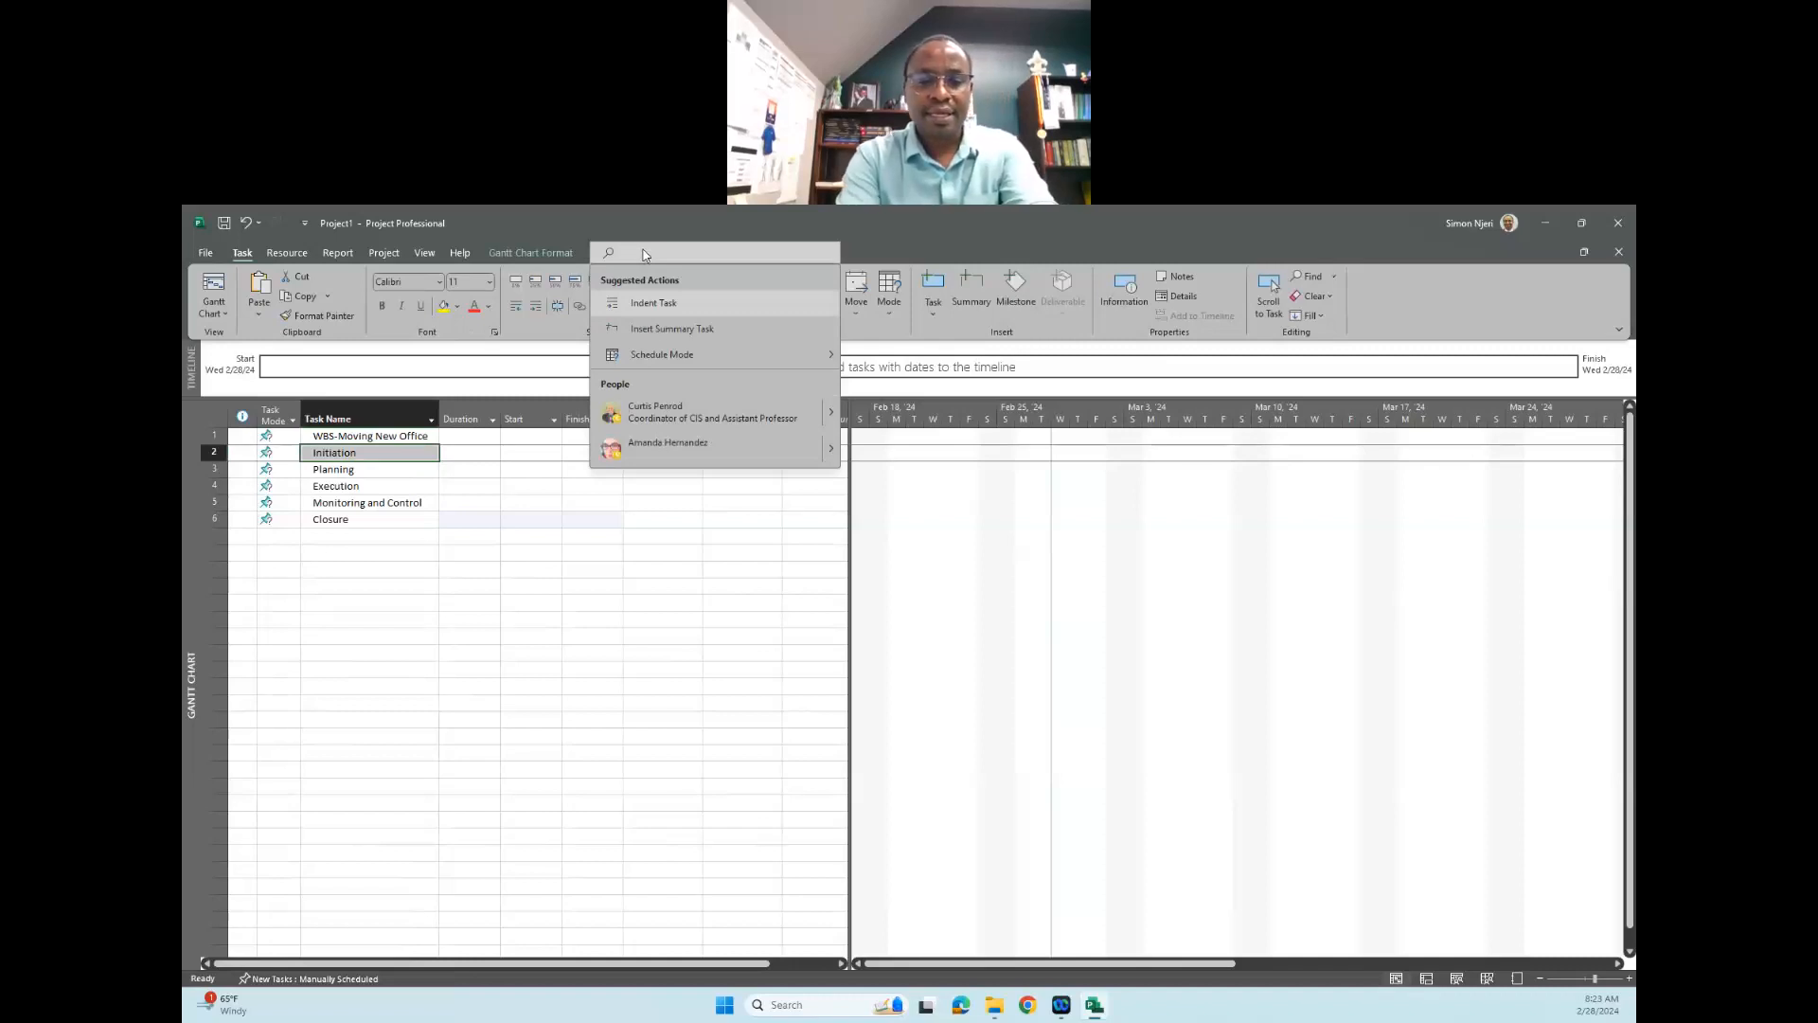
text(insert task)
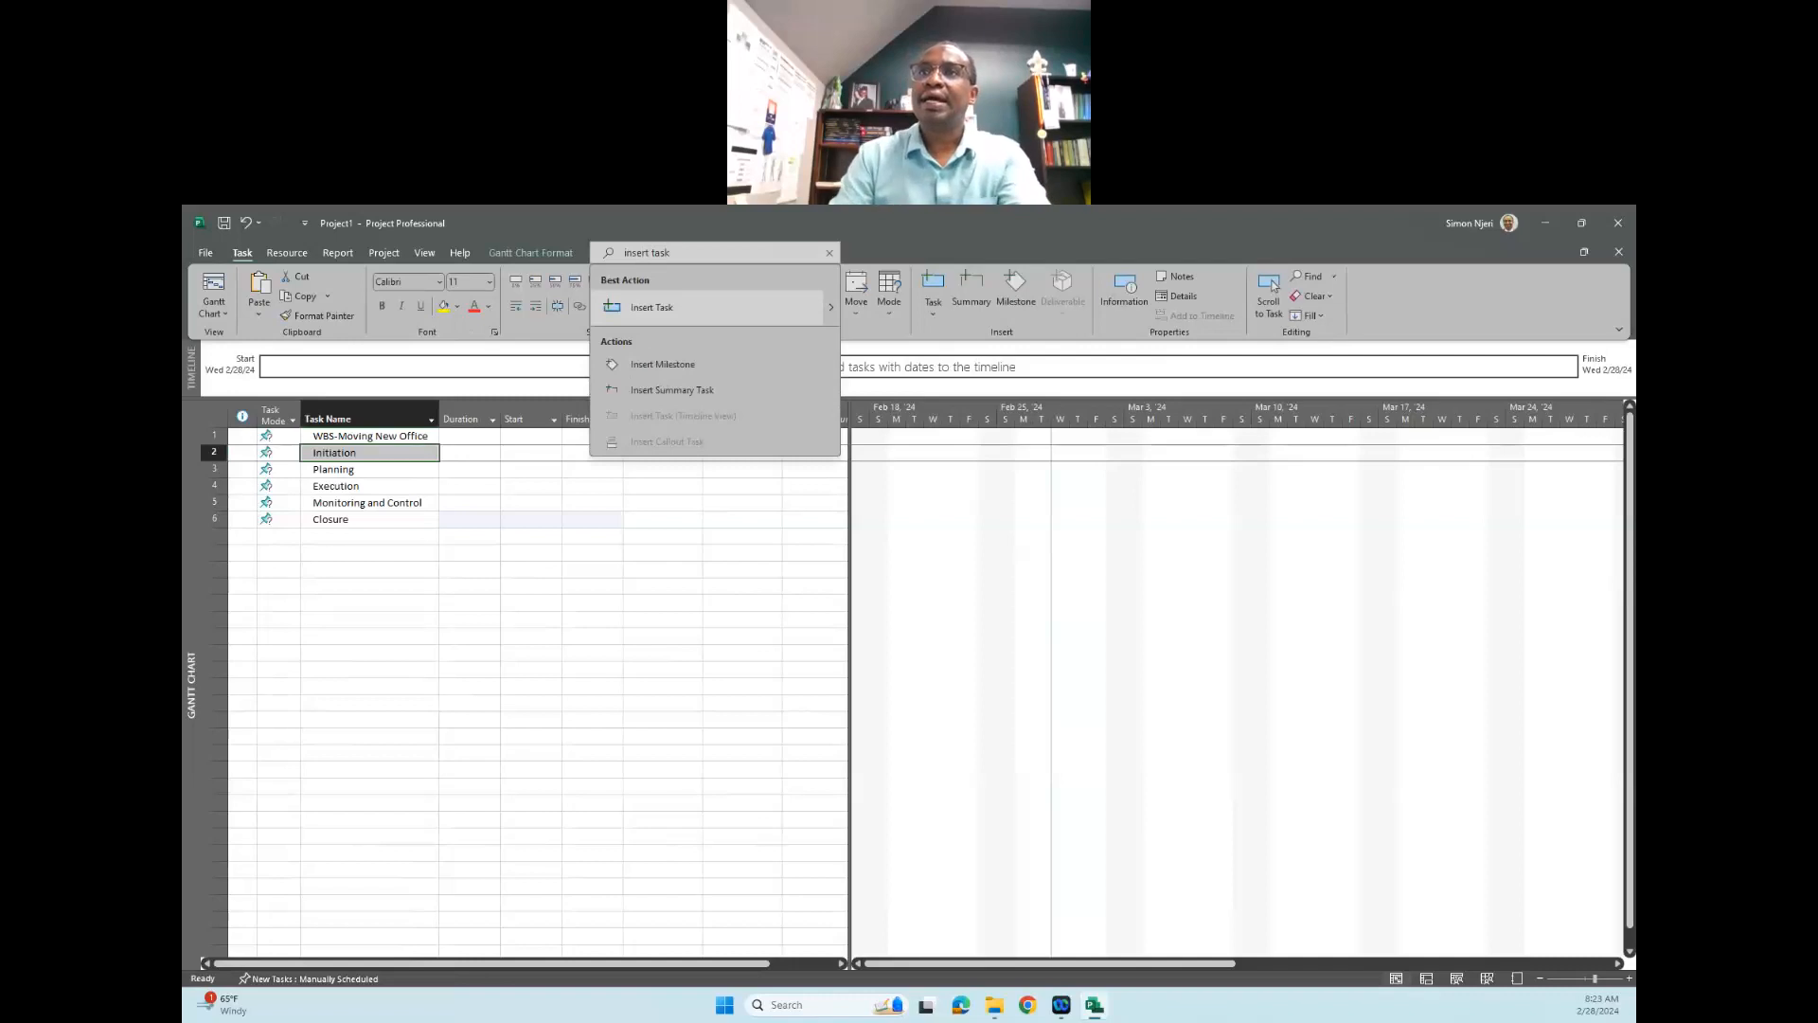
click(646, 317)
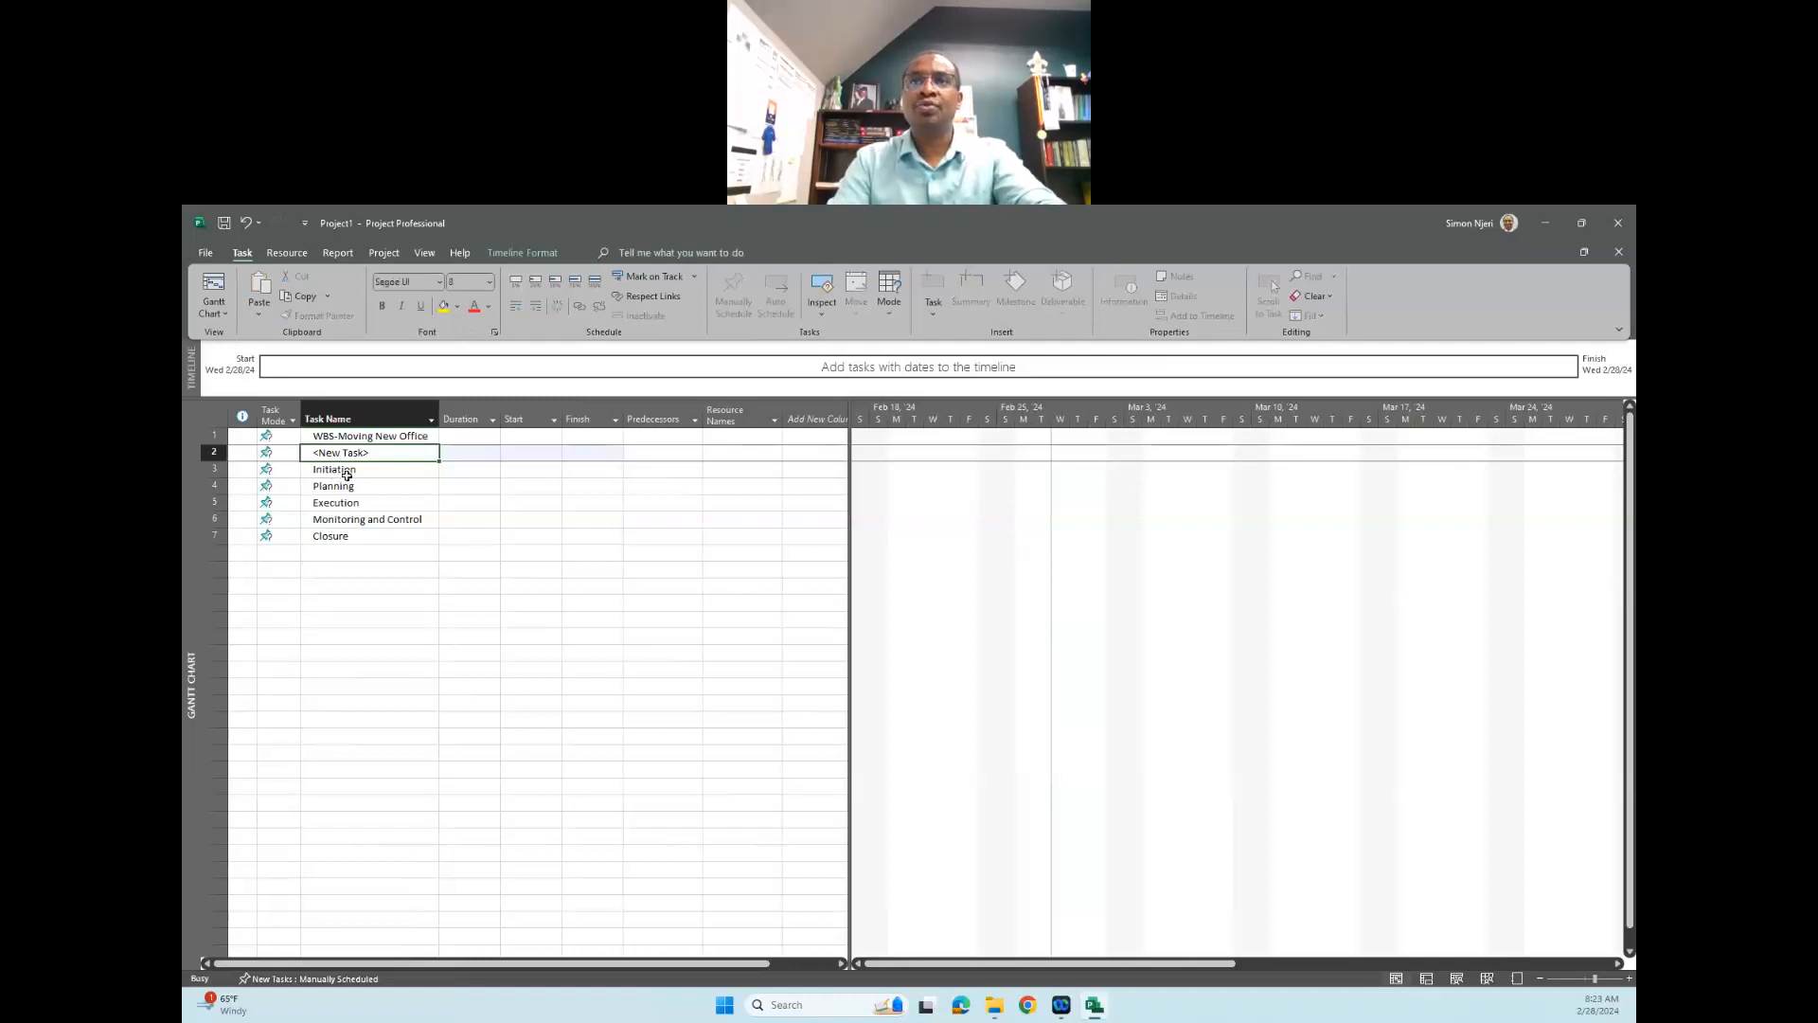
key(ctrl+z)
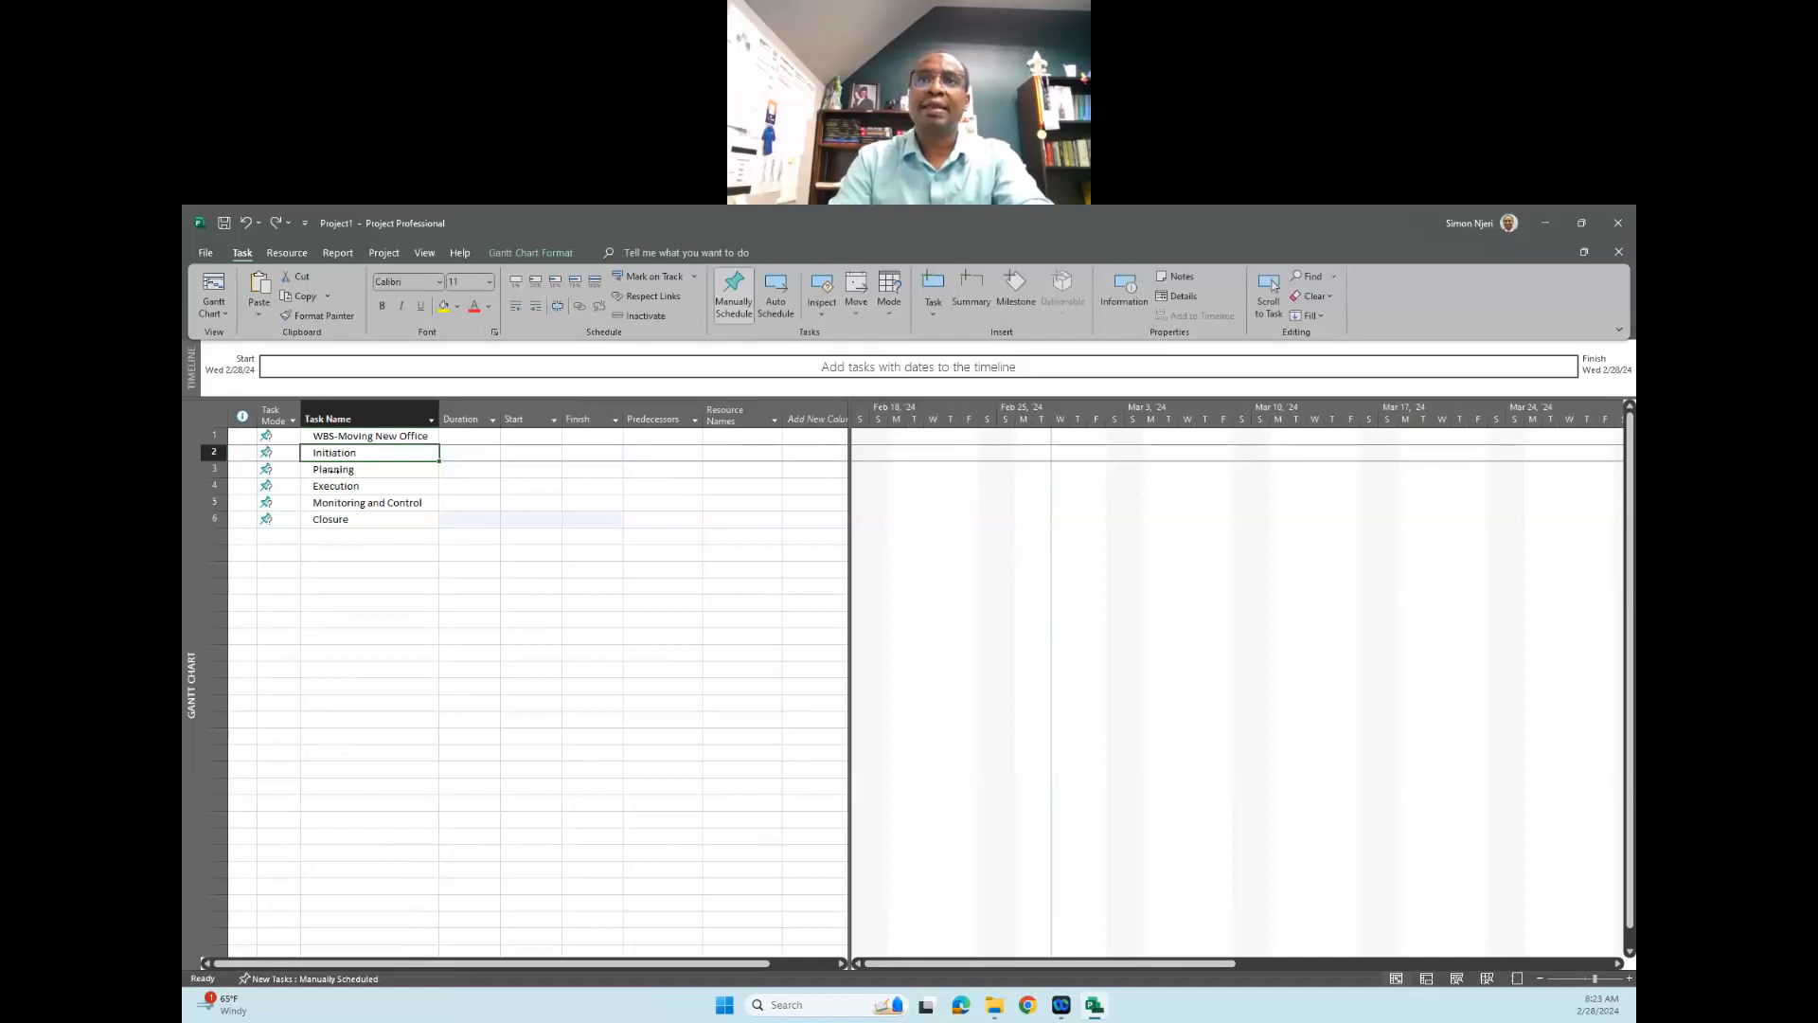
- Insert a new task above "Planning" and name it "Project Idea"
click(341, 468)
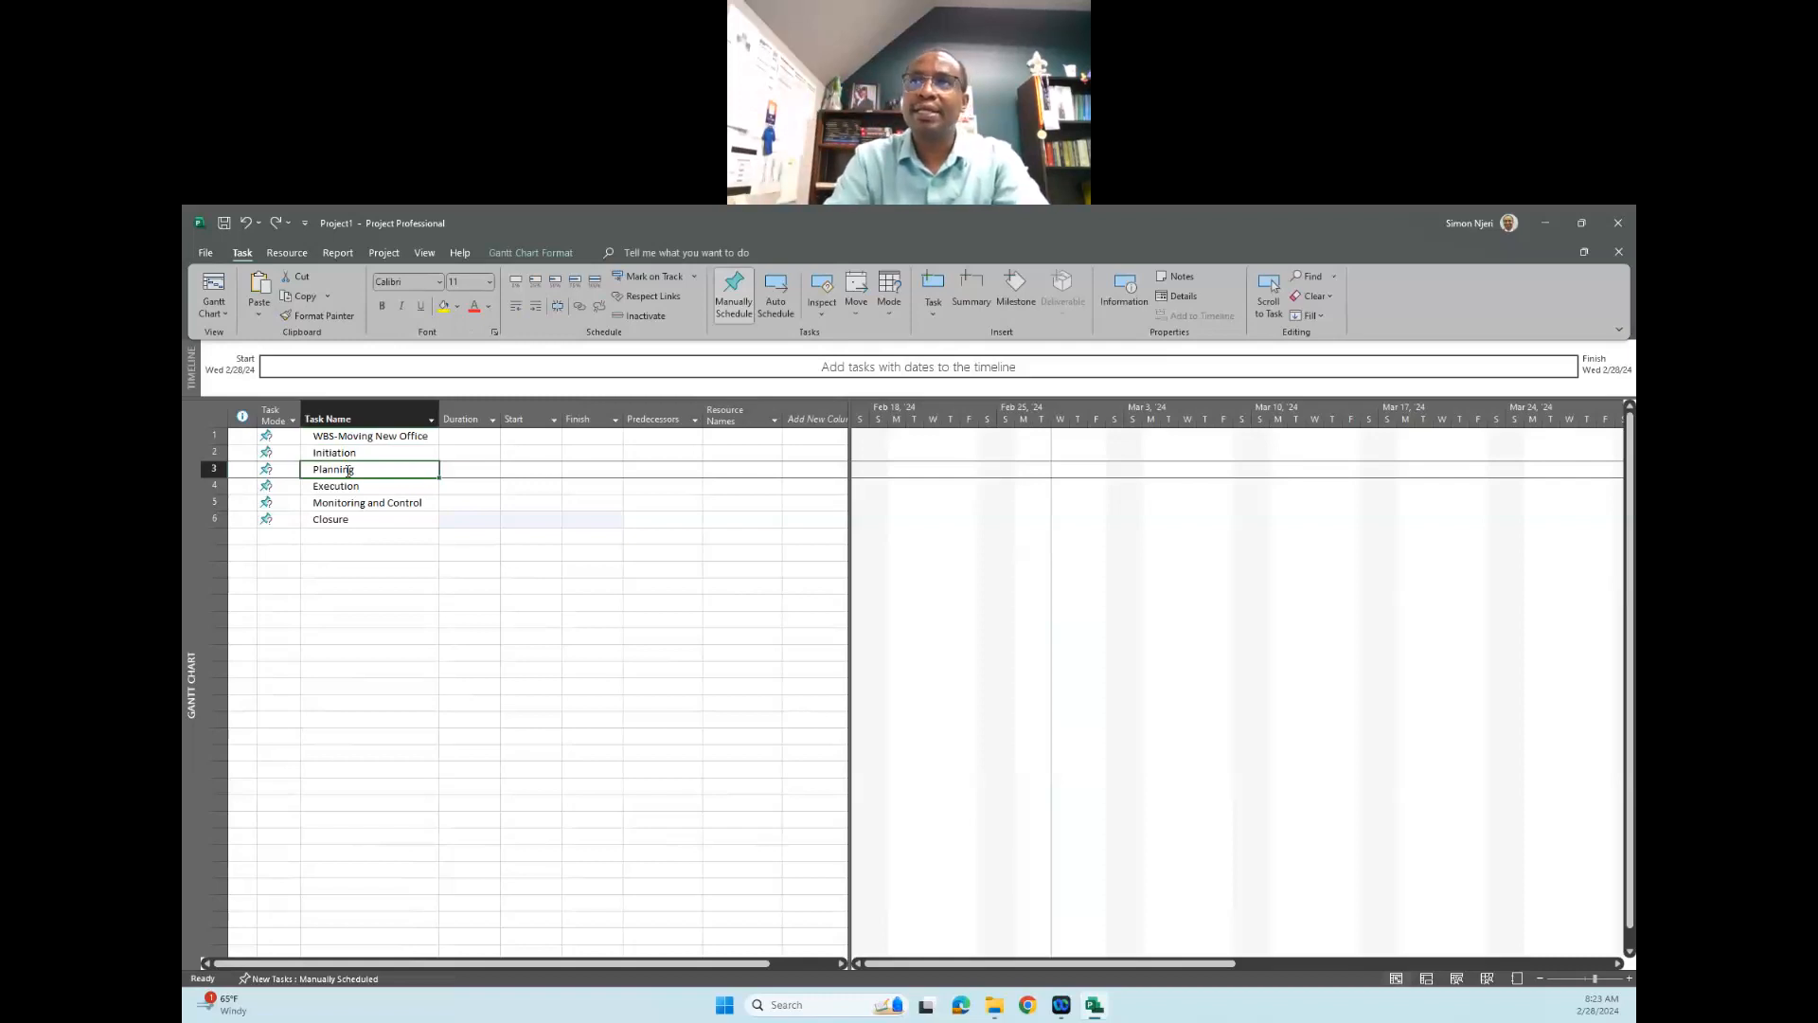
click(663, 253)
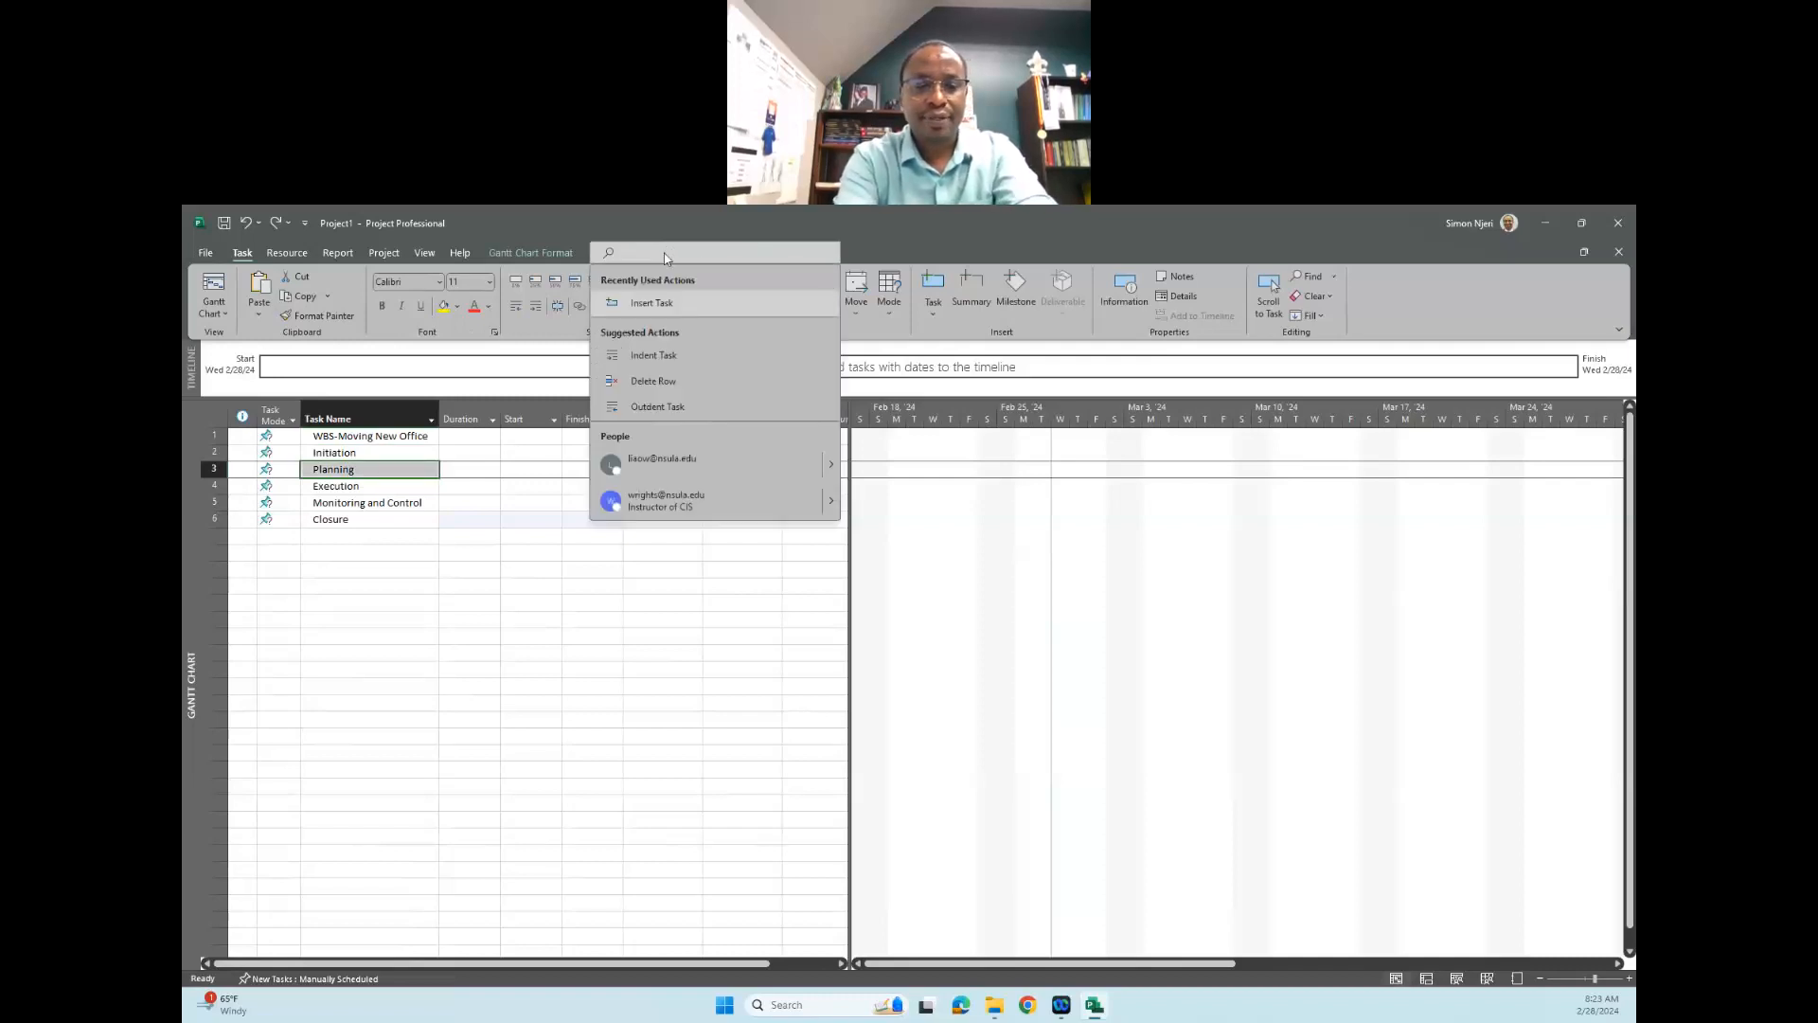
text(insert a tas)
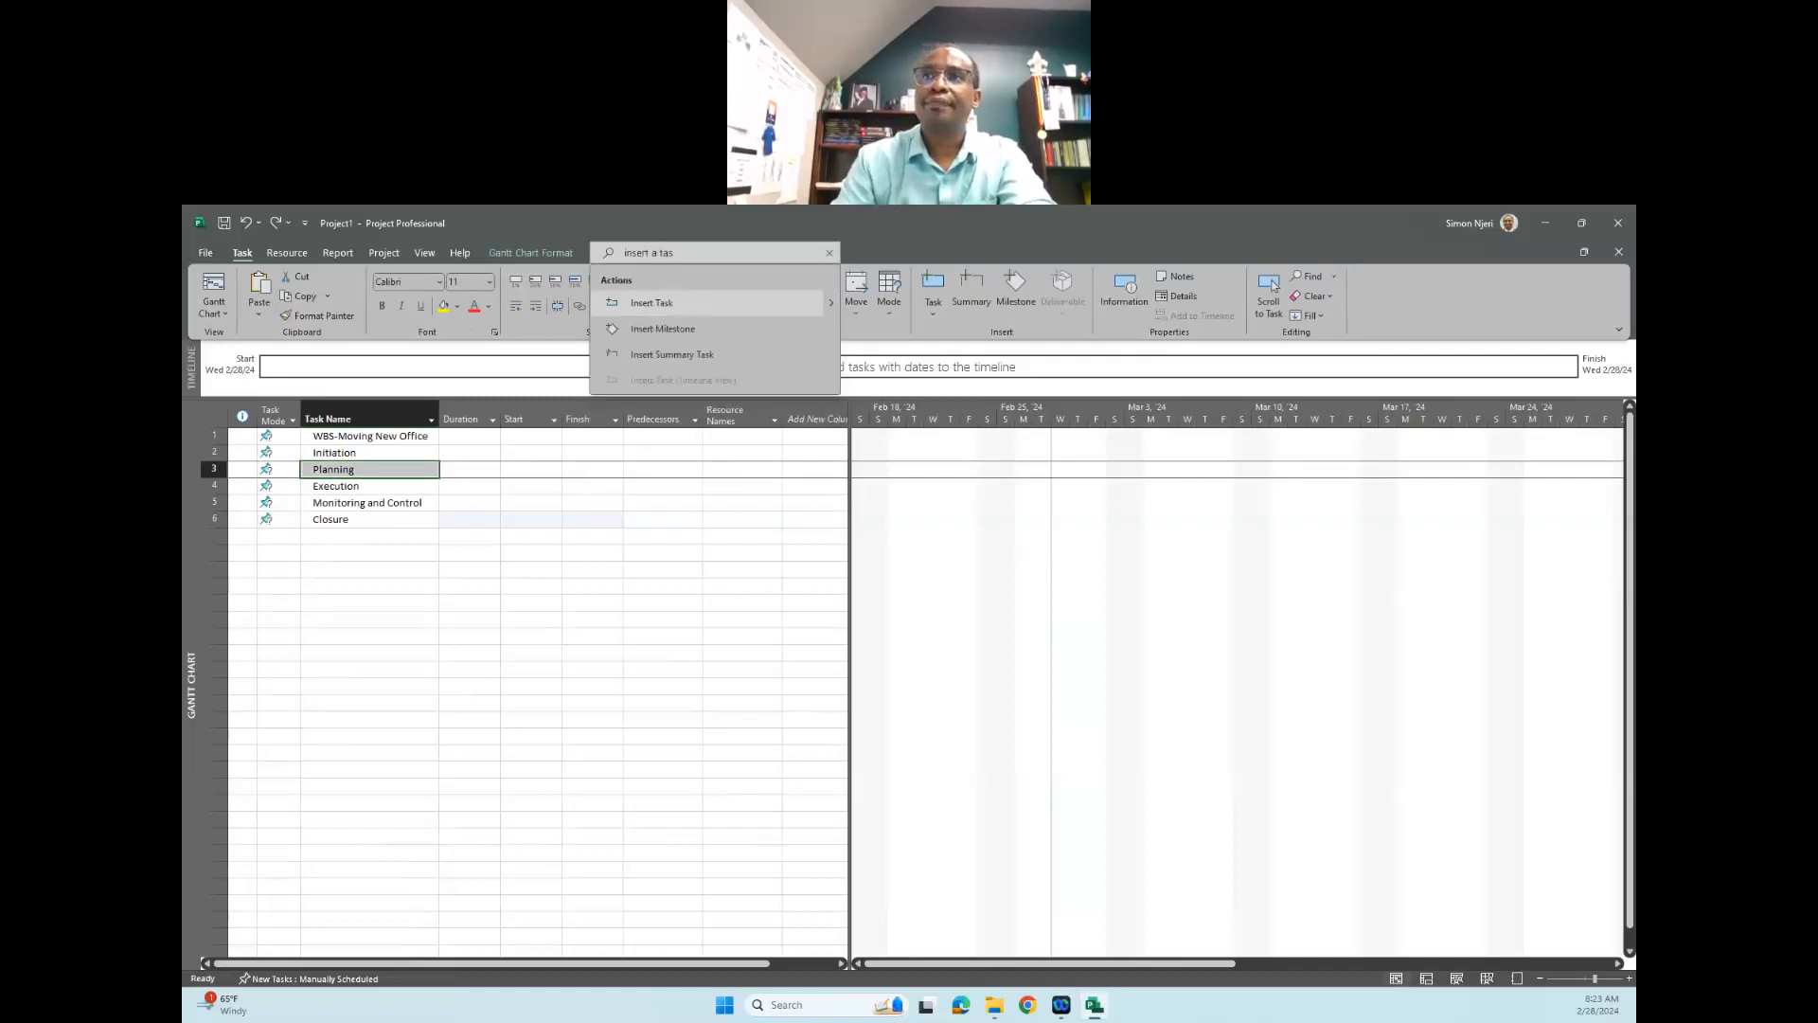
key(BackSpace)
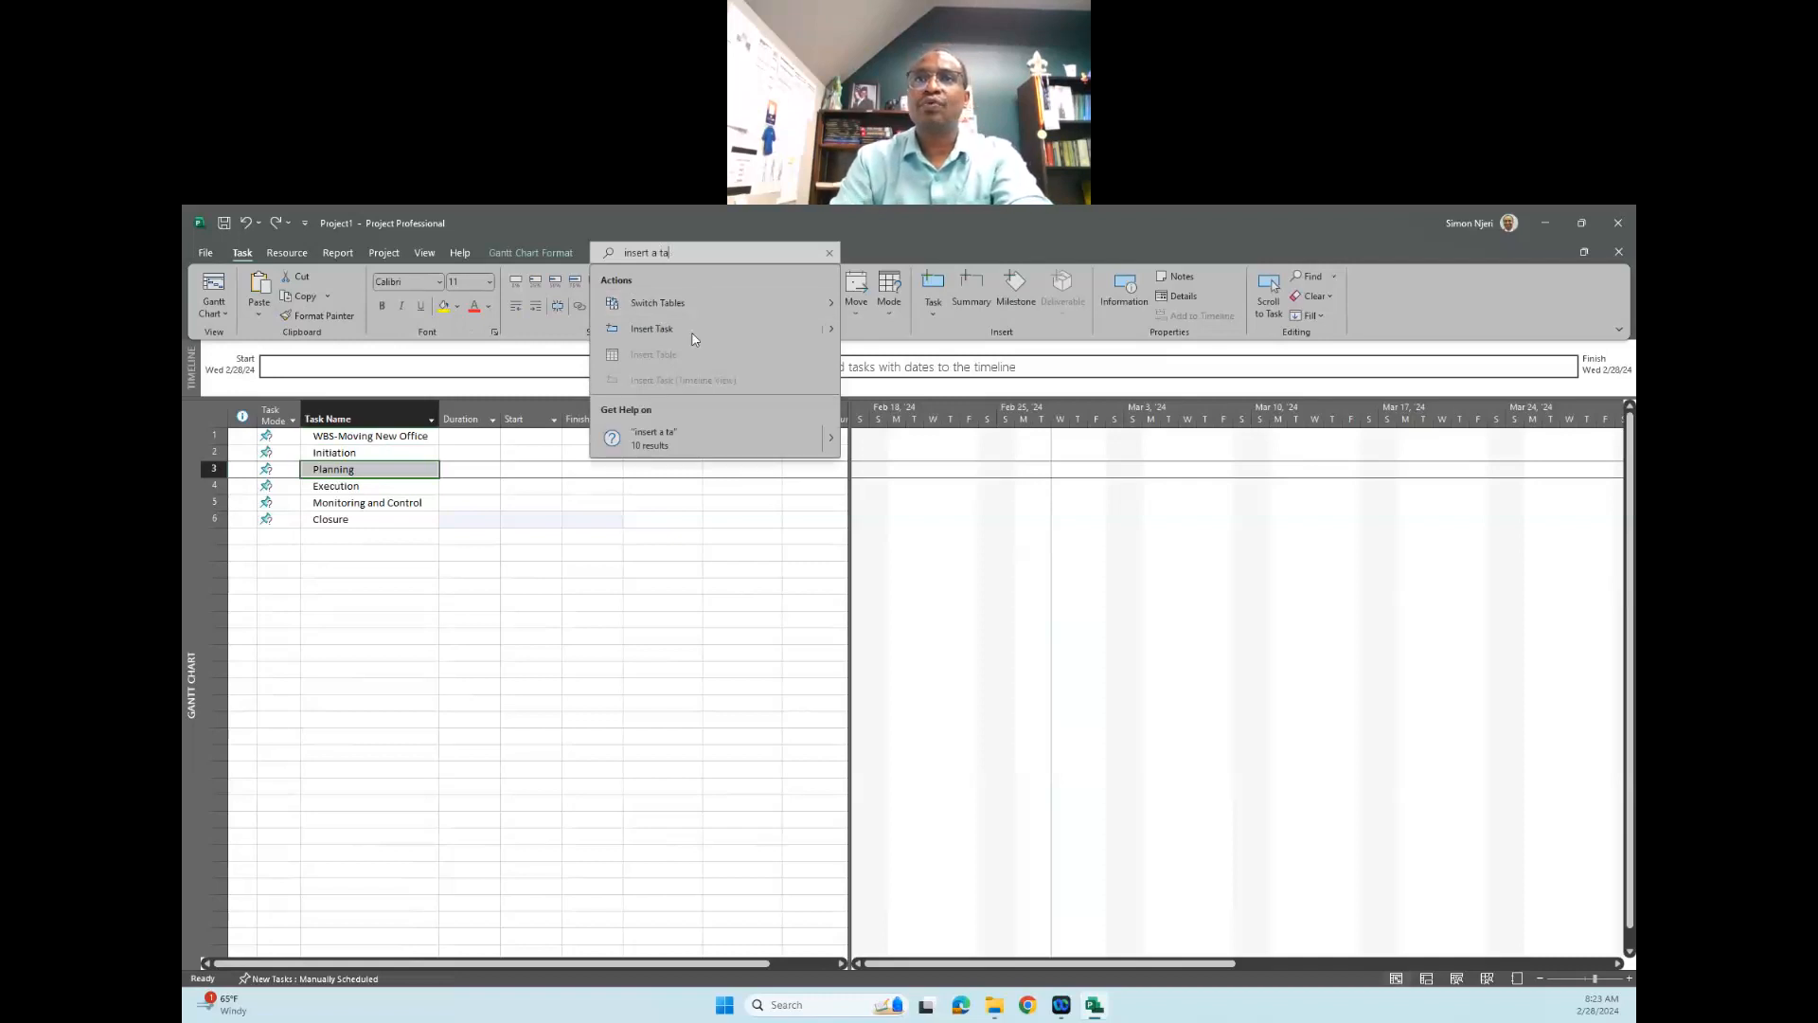
click(690, 339)
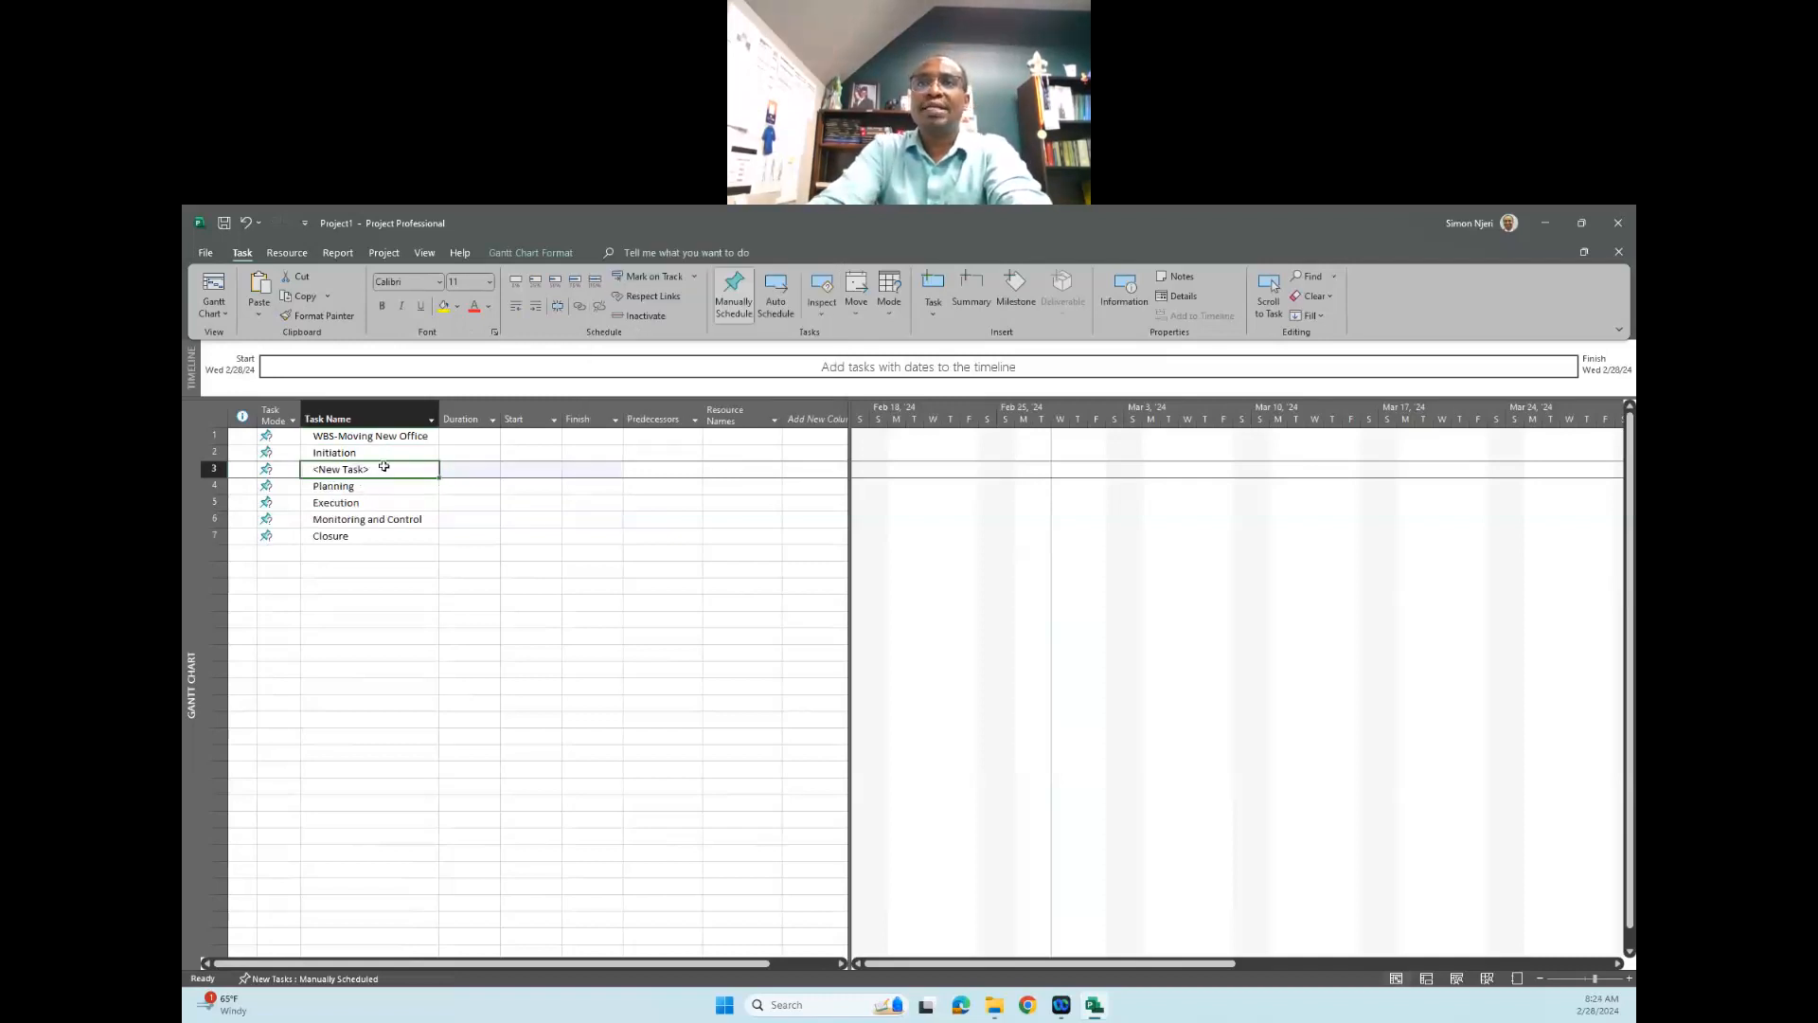
click(374, 471)
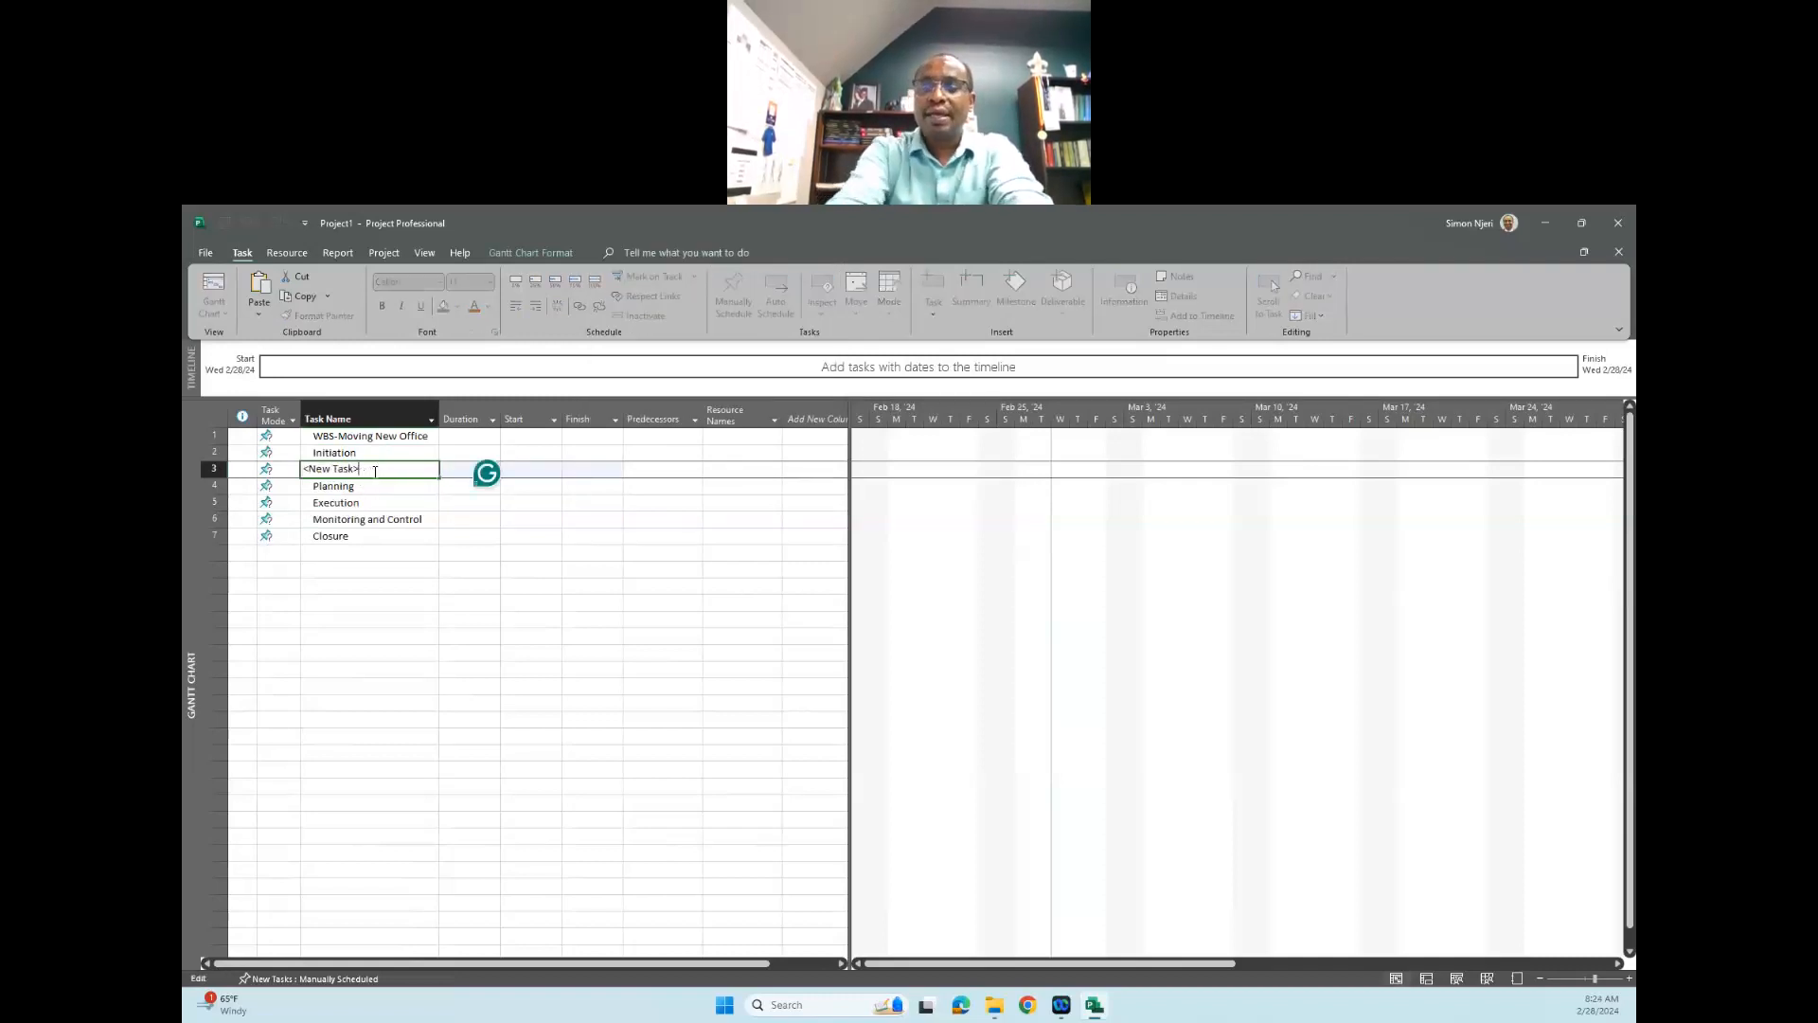
key(BackSpace)
key(BackSpace)
key(BackSpace)
key(BackSpace)
key(BackSpace)
key(BackSpace)
key(BackSpace)
key(BackSpace)
key(BackSpace)
key(BackSpace)
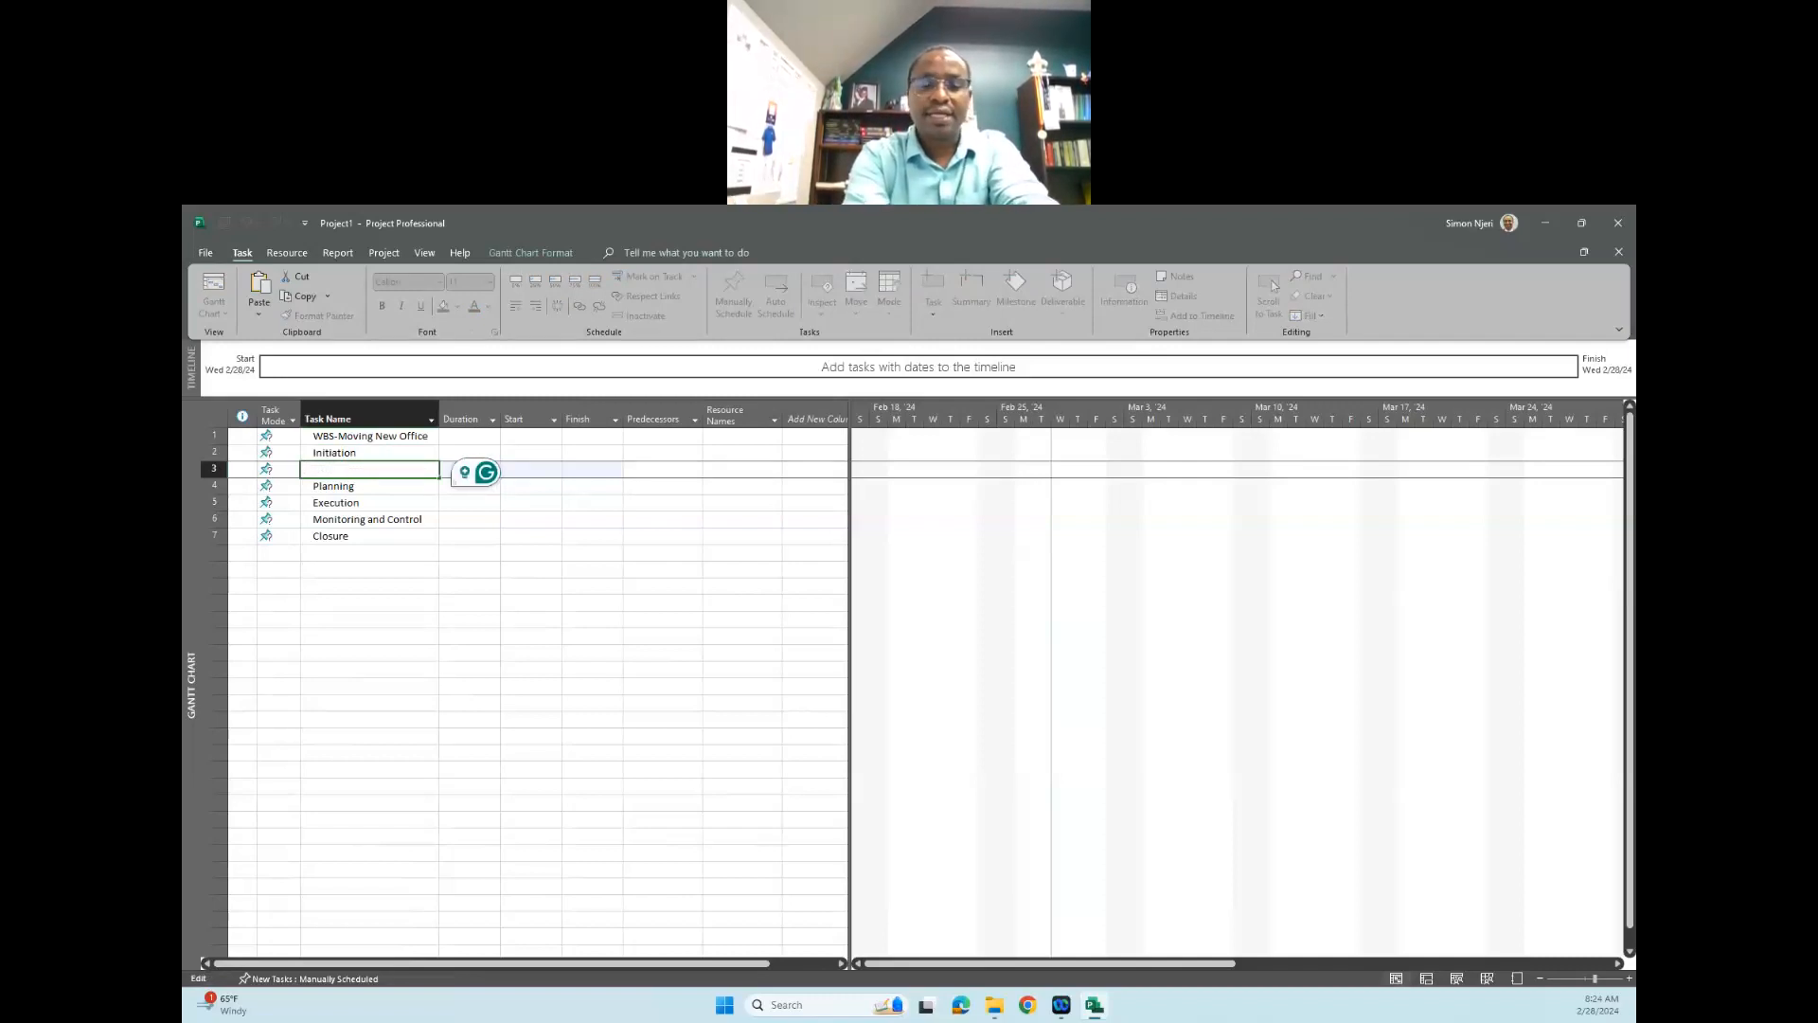
text(Project Idea)
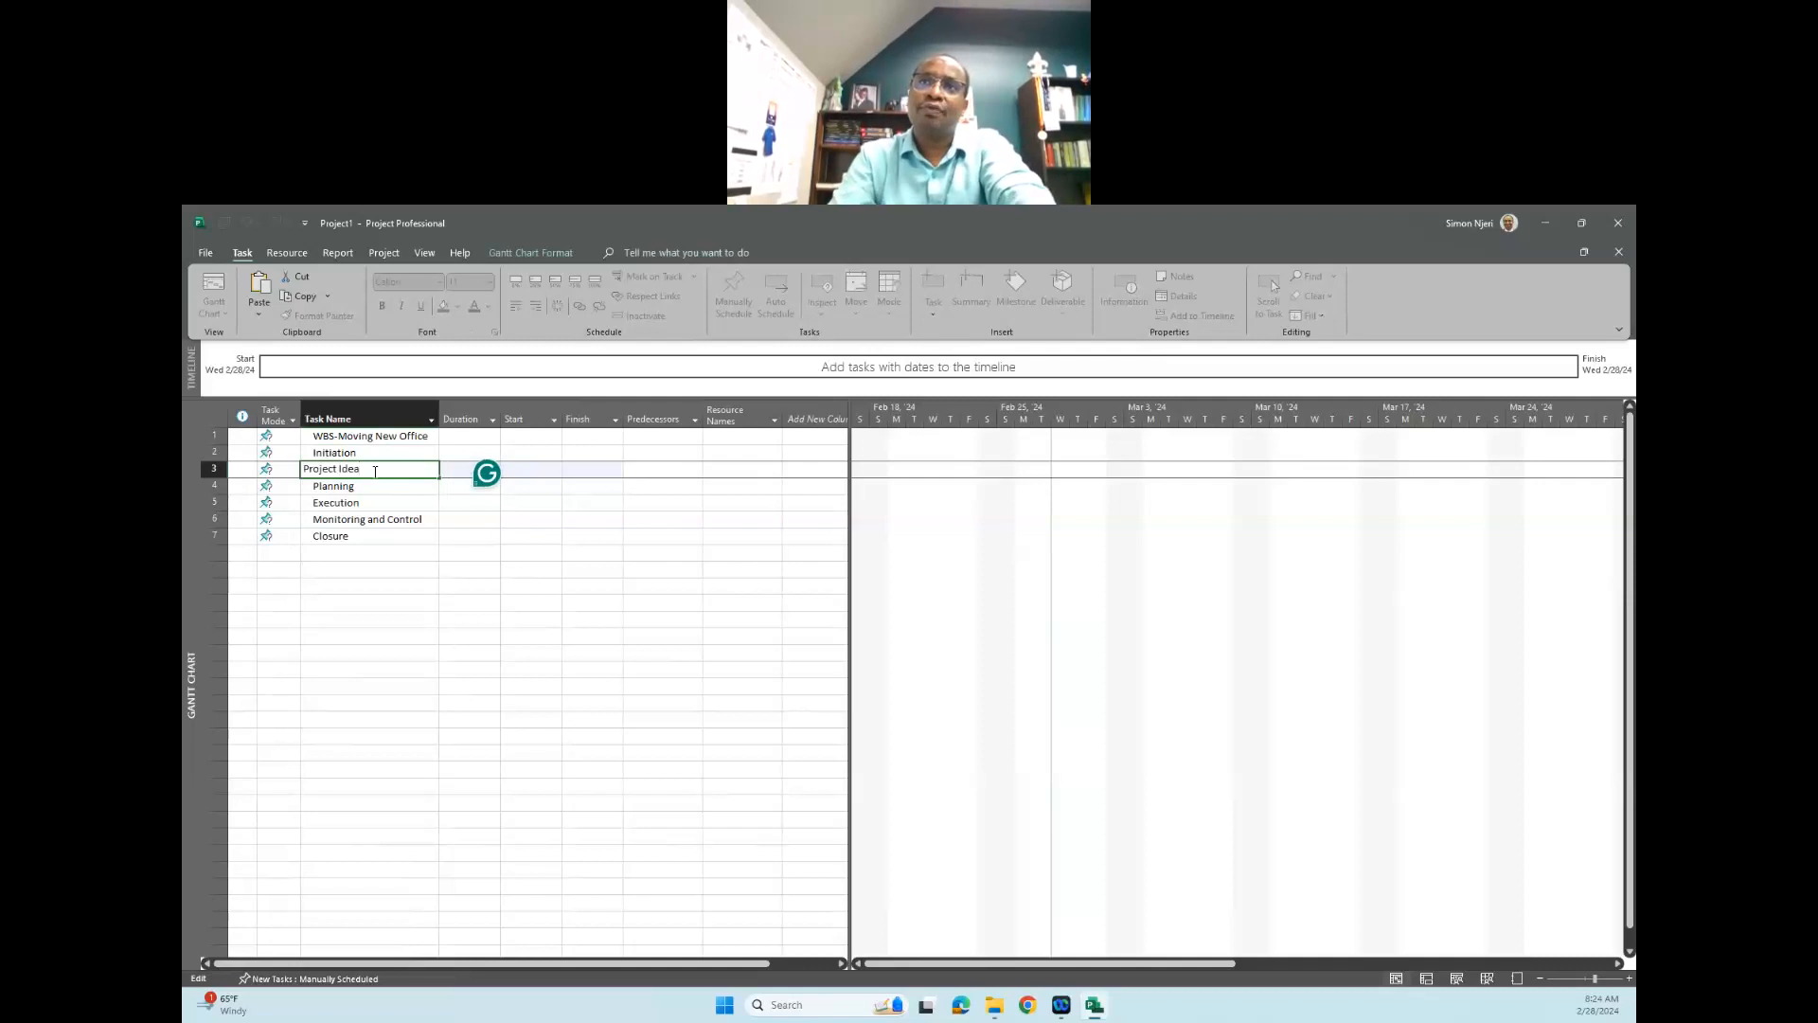
click(394, 509)
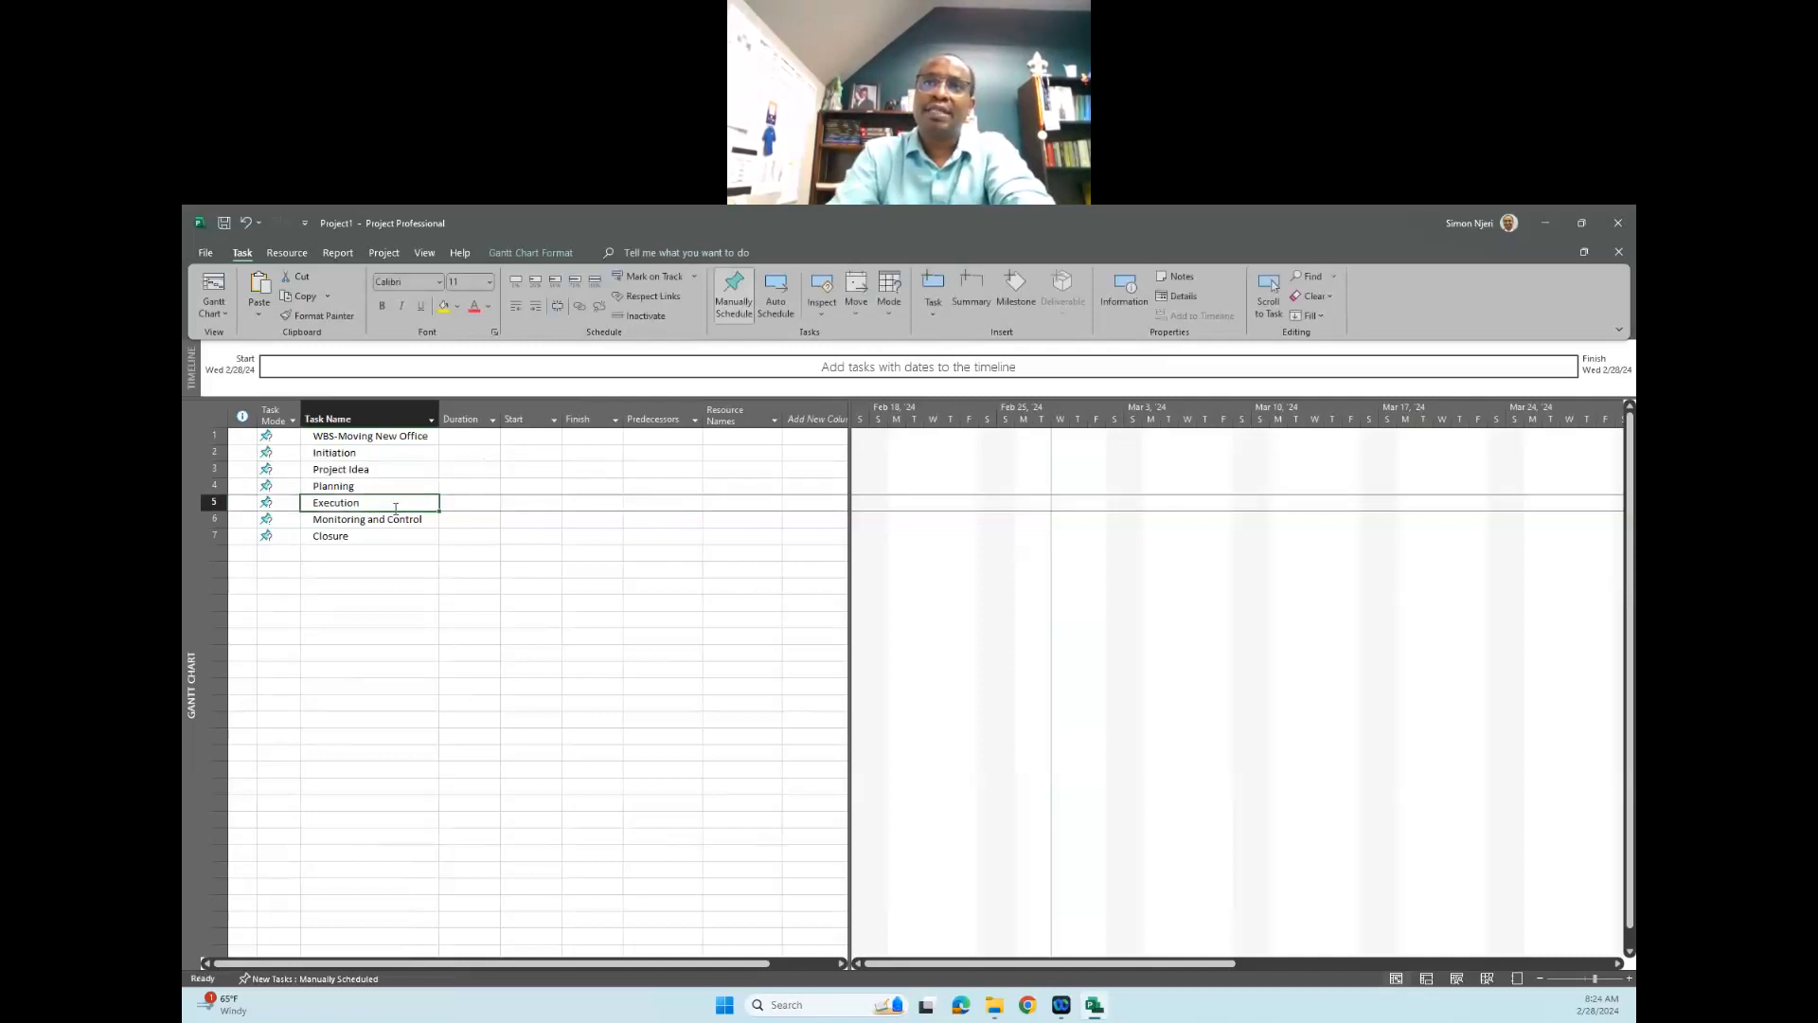
- Insert a new task above "Planning" and name it "Project Approval"
click(344, 486)
right_click(345, 486)
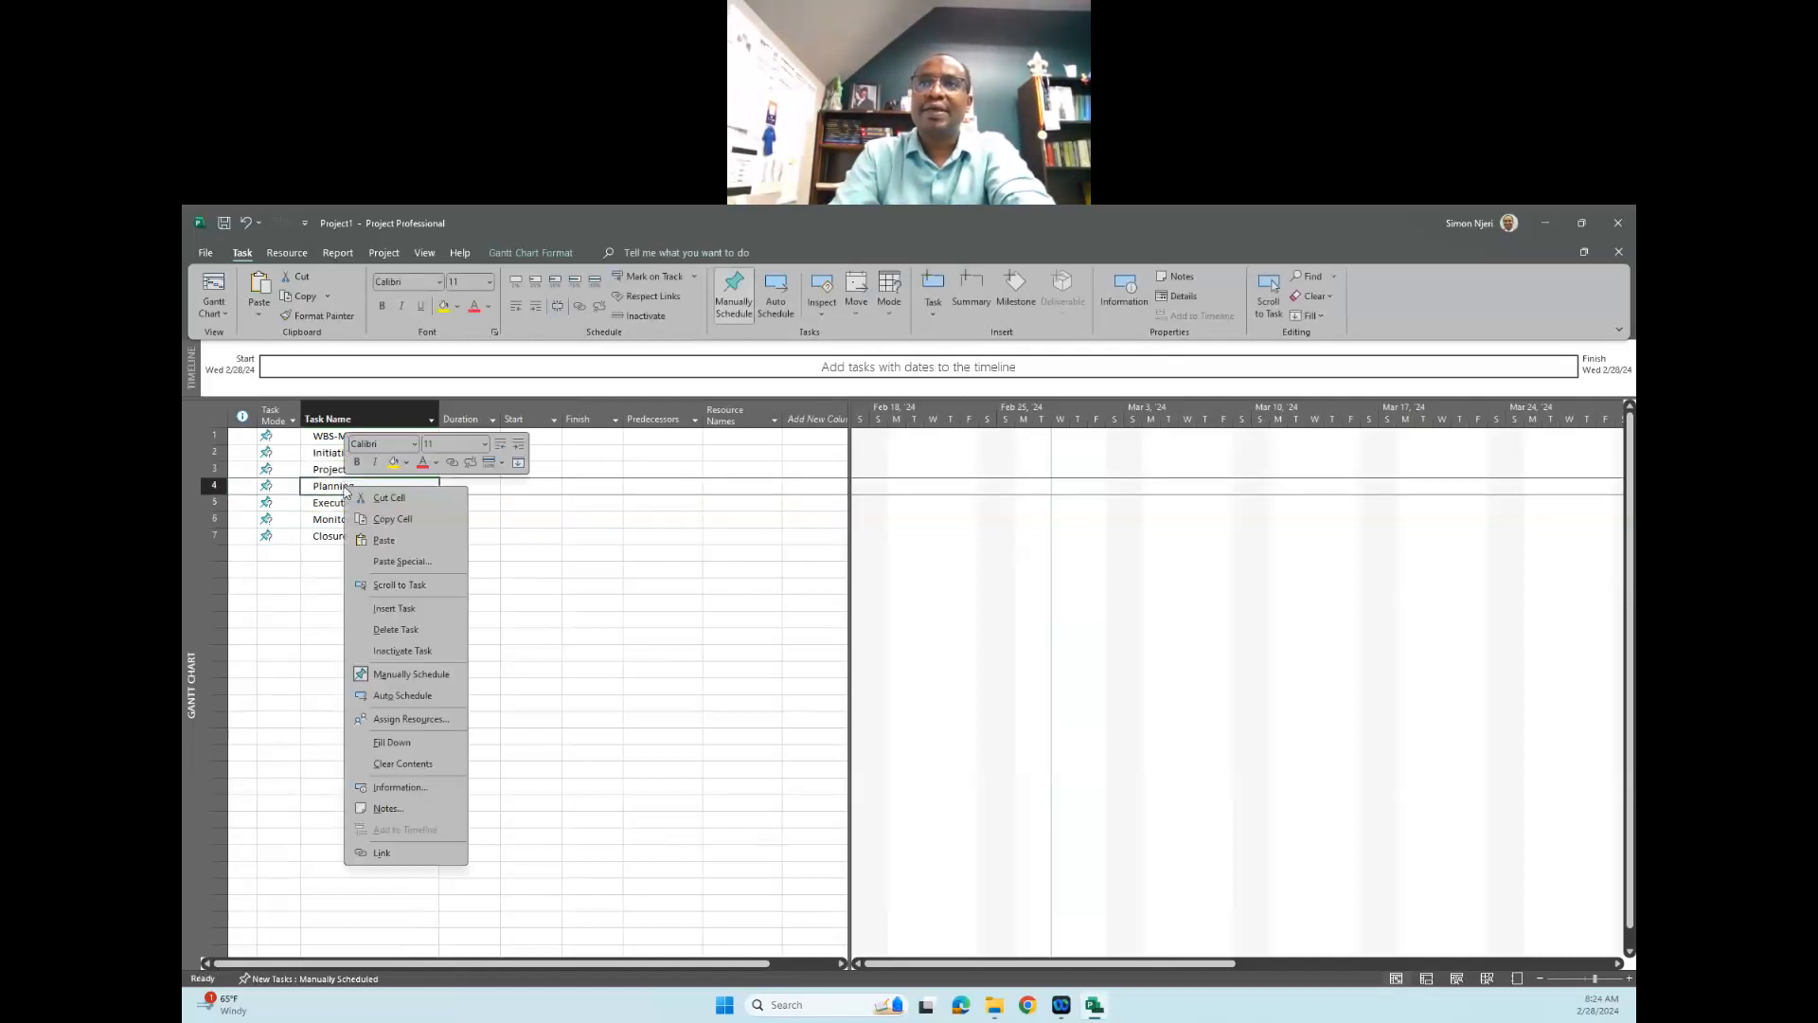
click(420, 610)
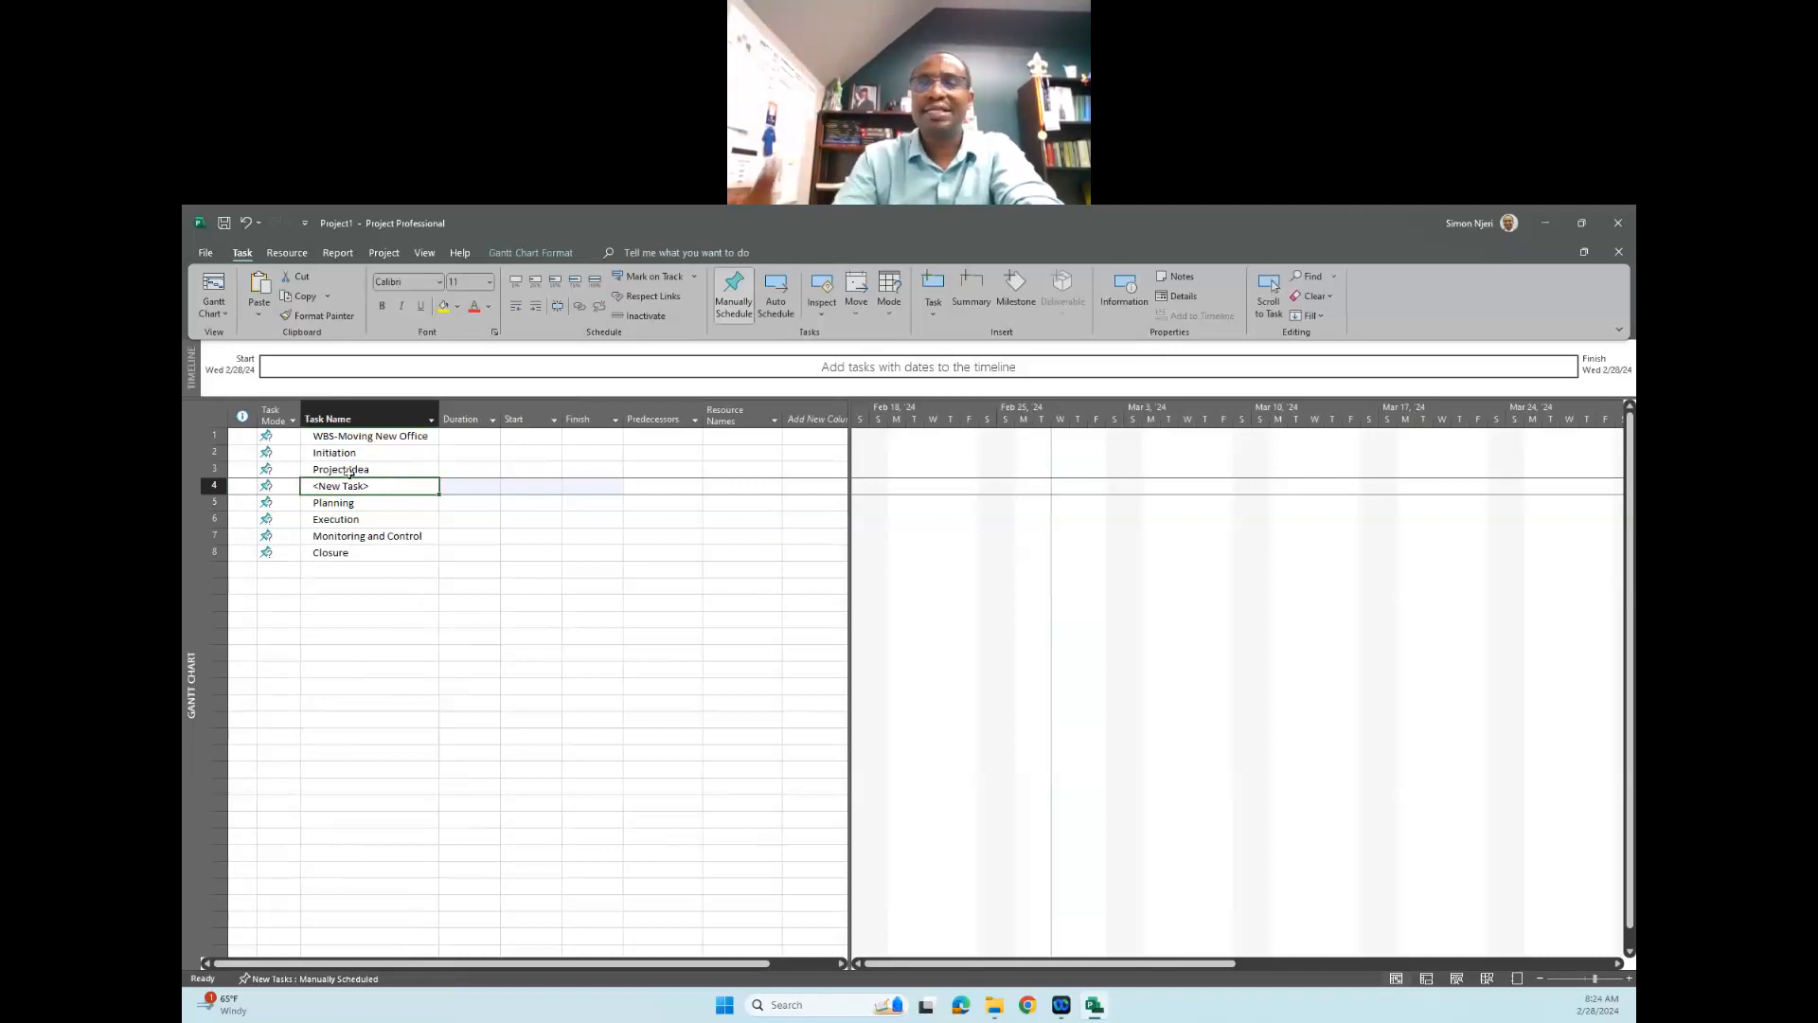
click(373, 486)
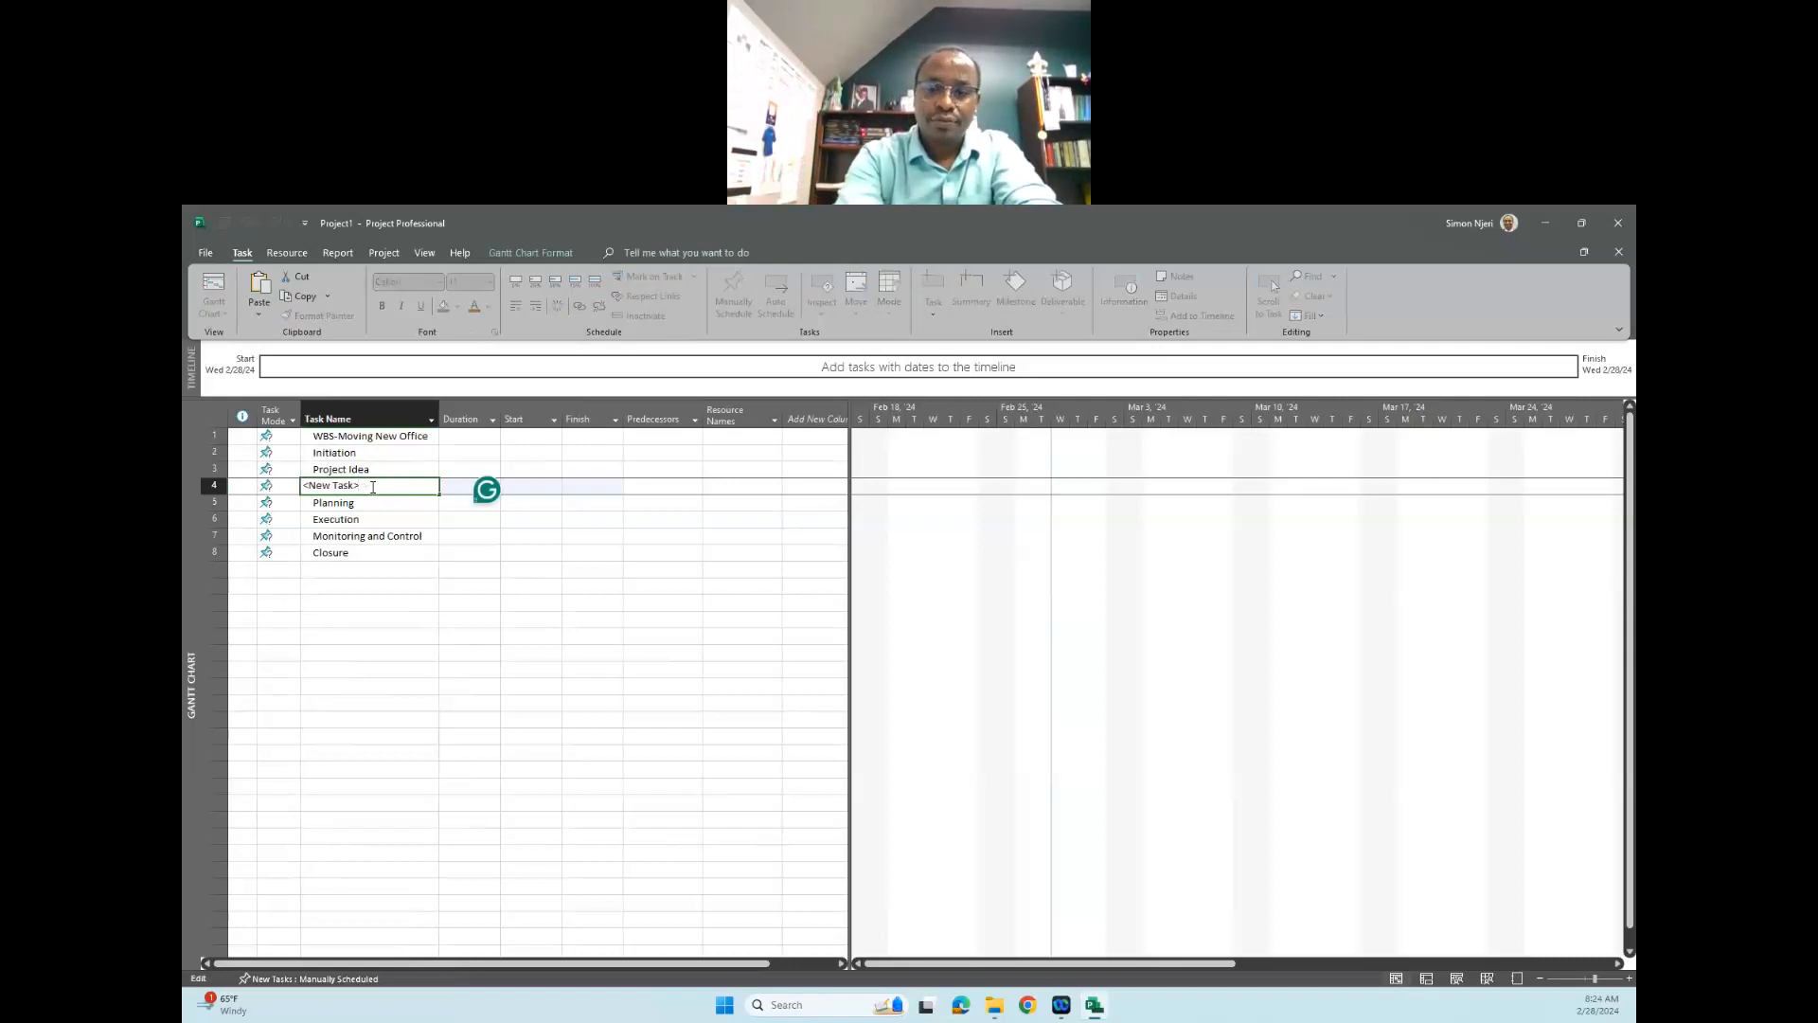
text(Pro)
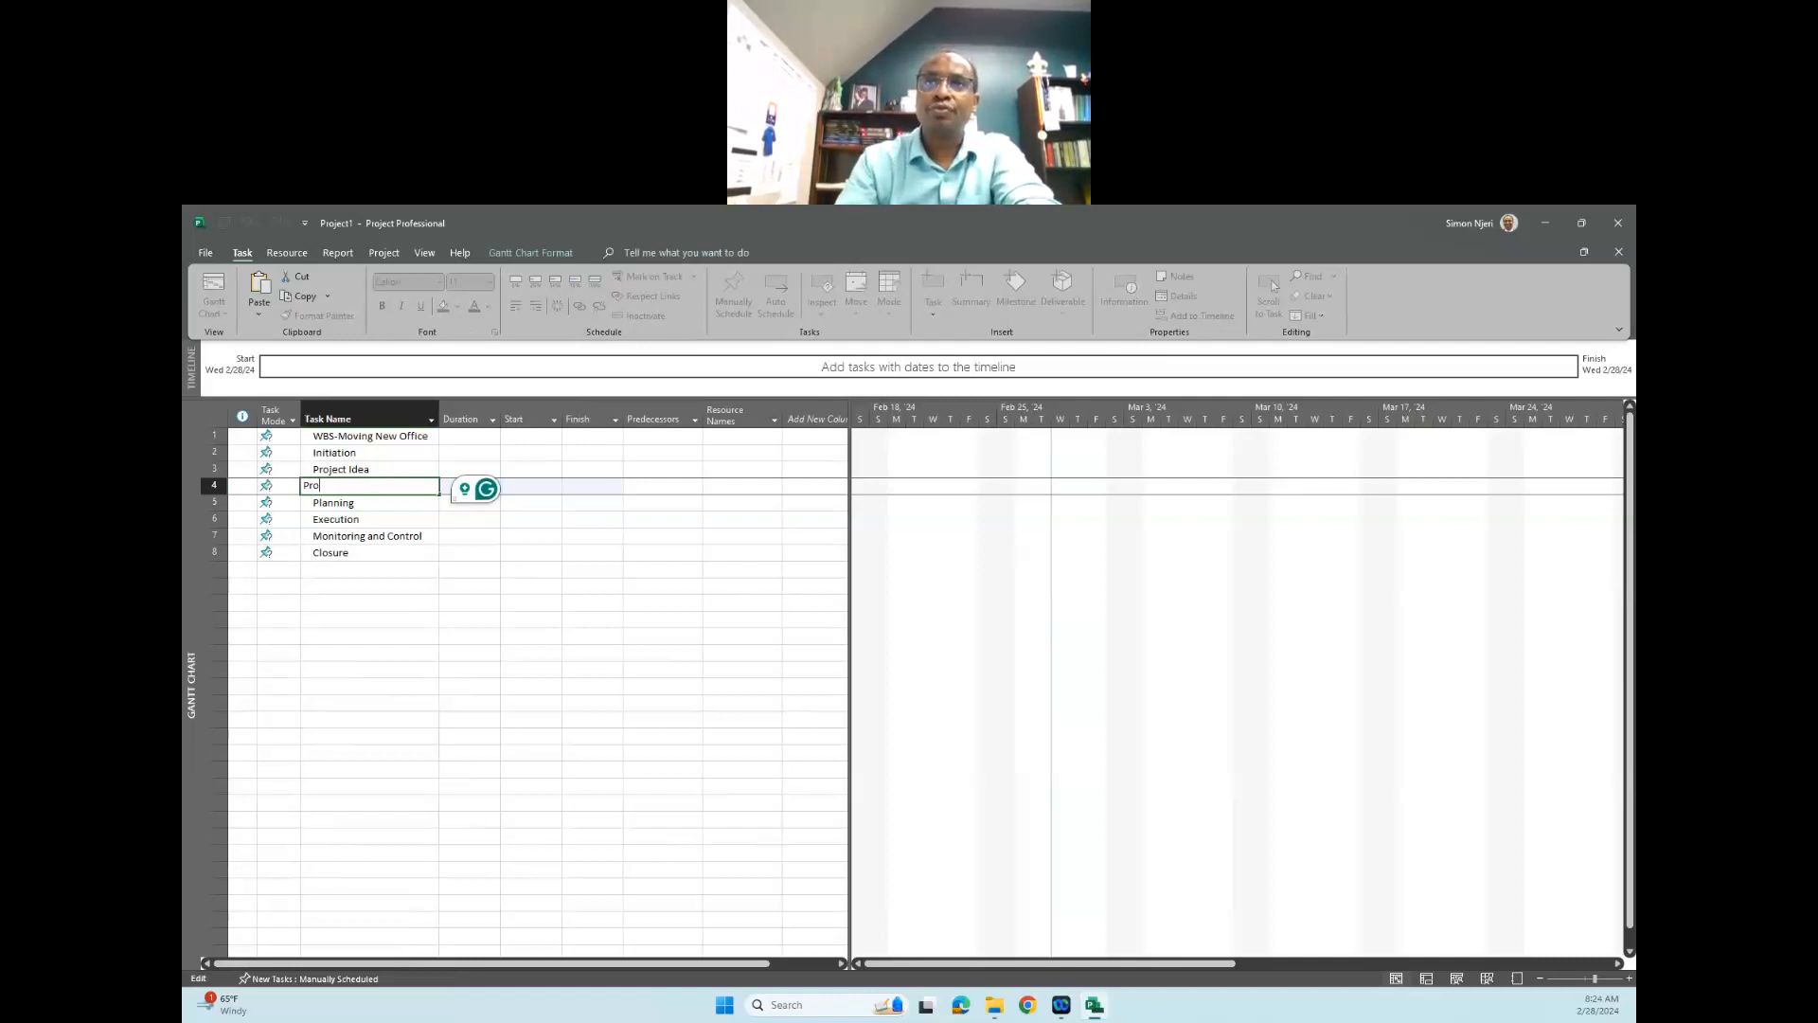
text(ject Approval)
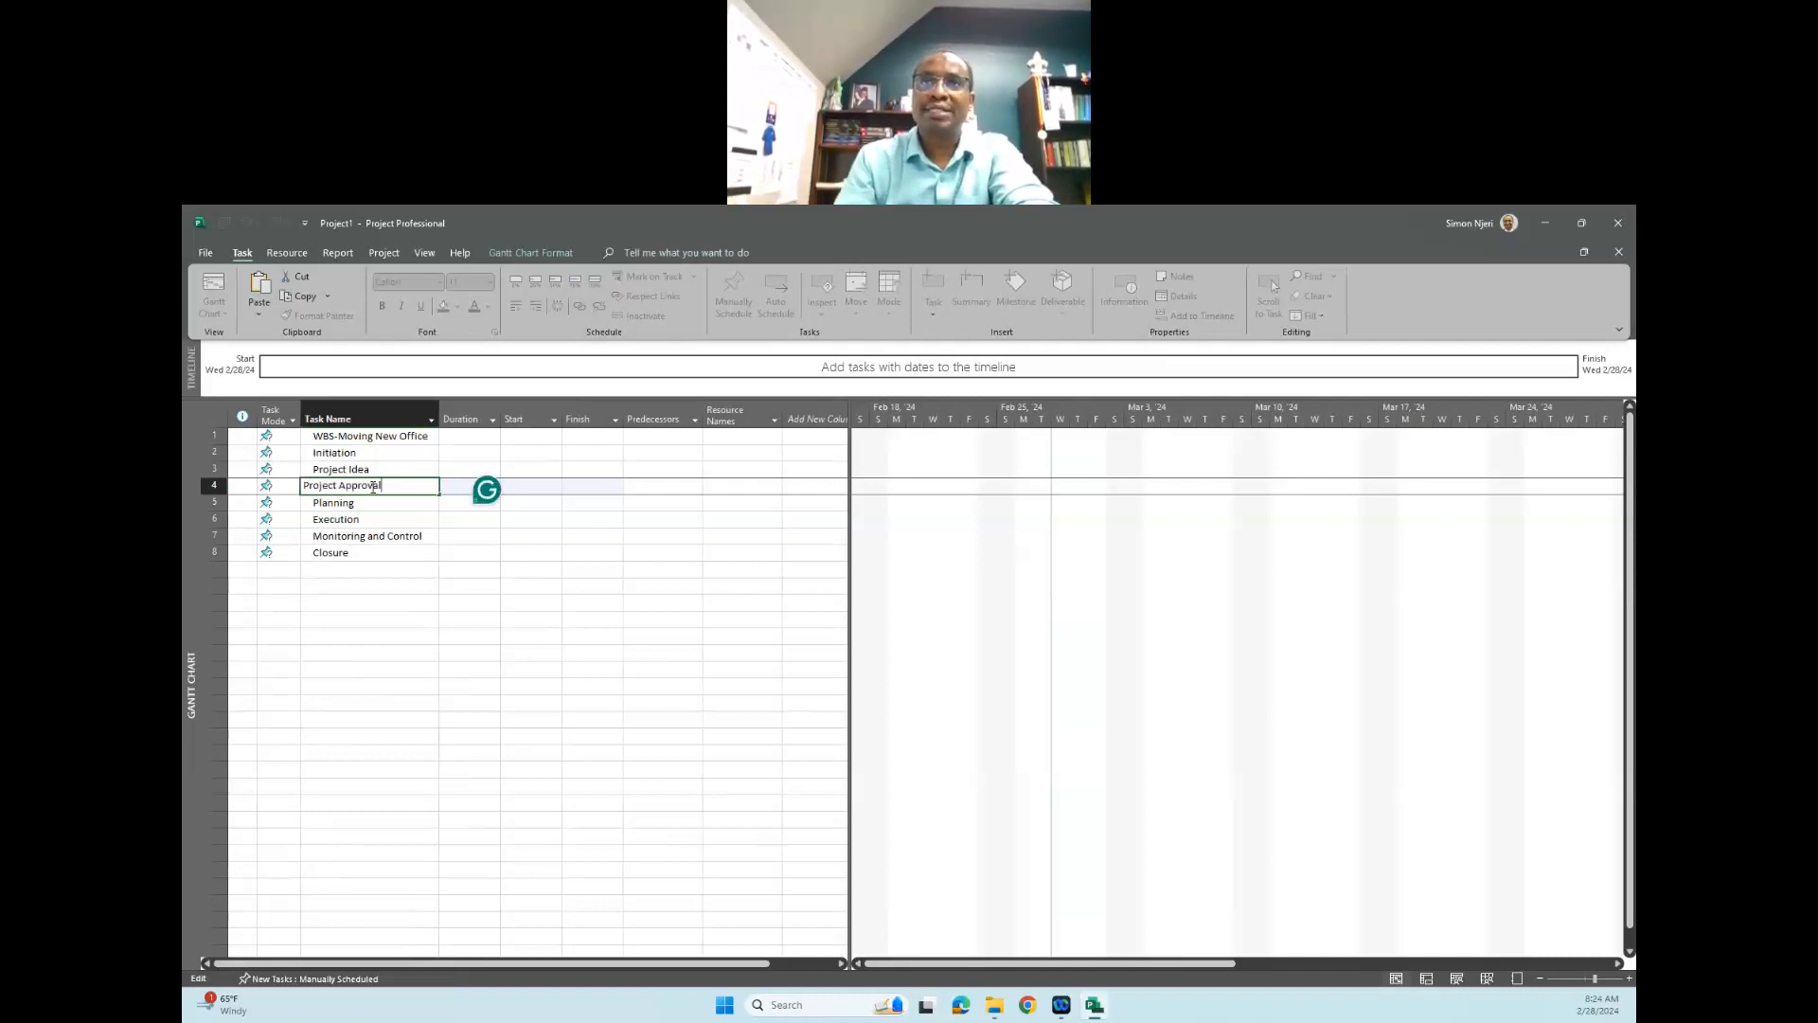
click(419, 570)
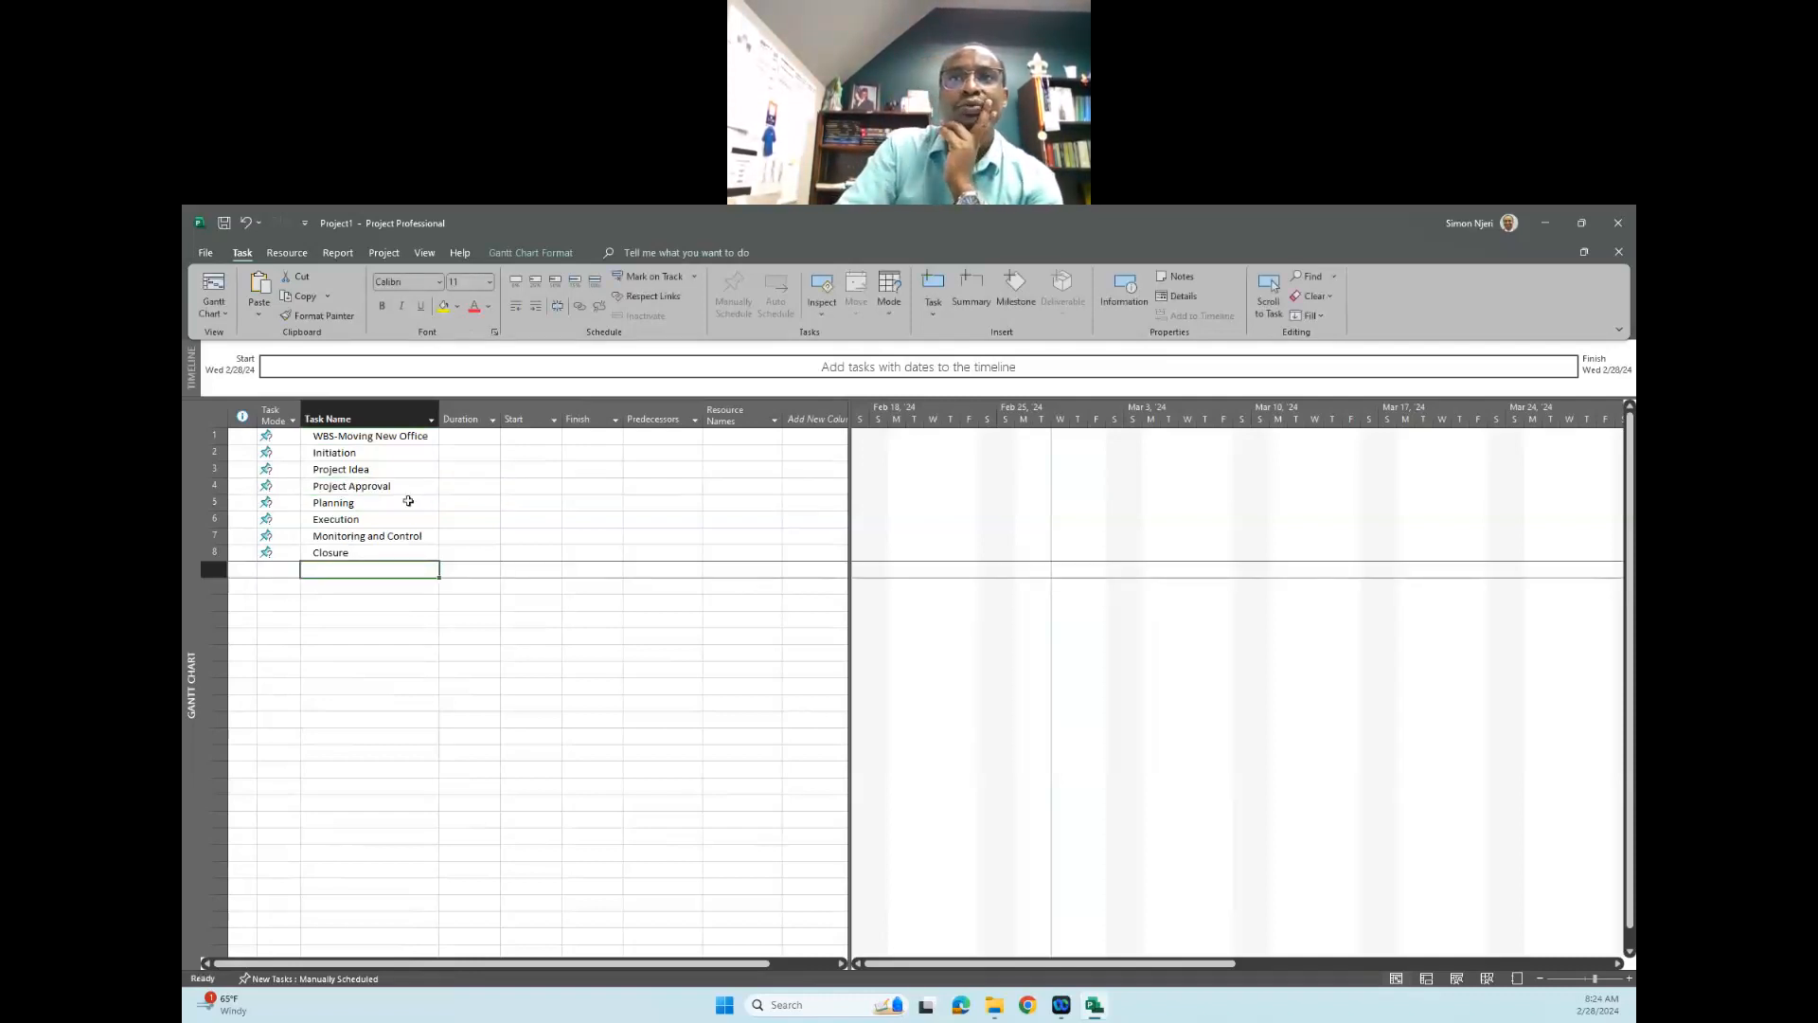
- Indent "Project Idea" and "Project Approval" together as subtasks of "Initiation"
click(347, 457)
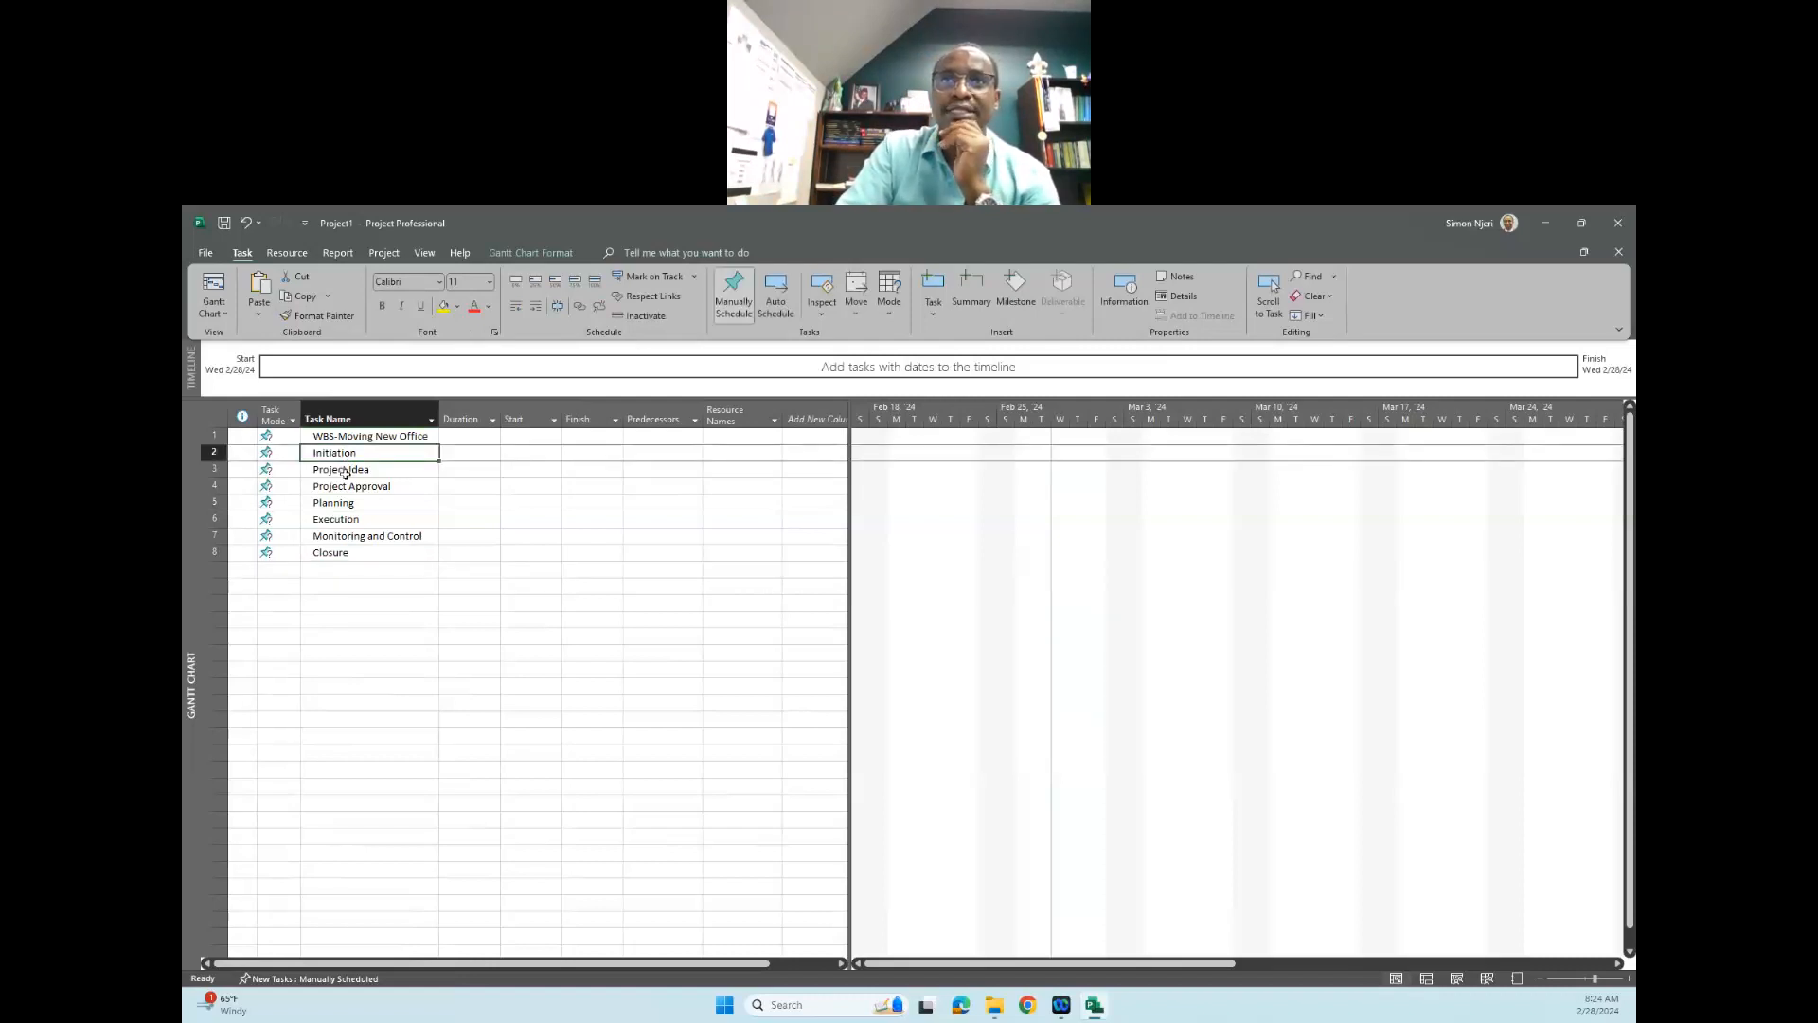
drag(346, 470, 348, 485)
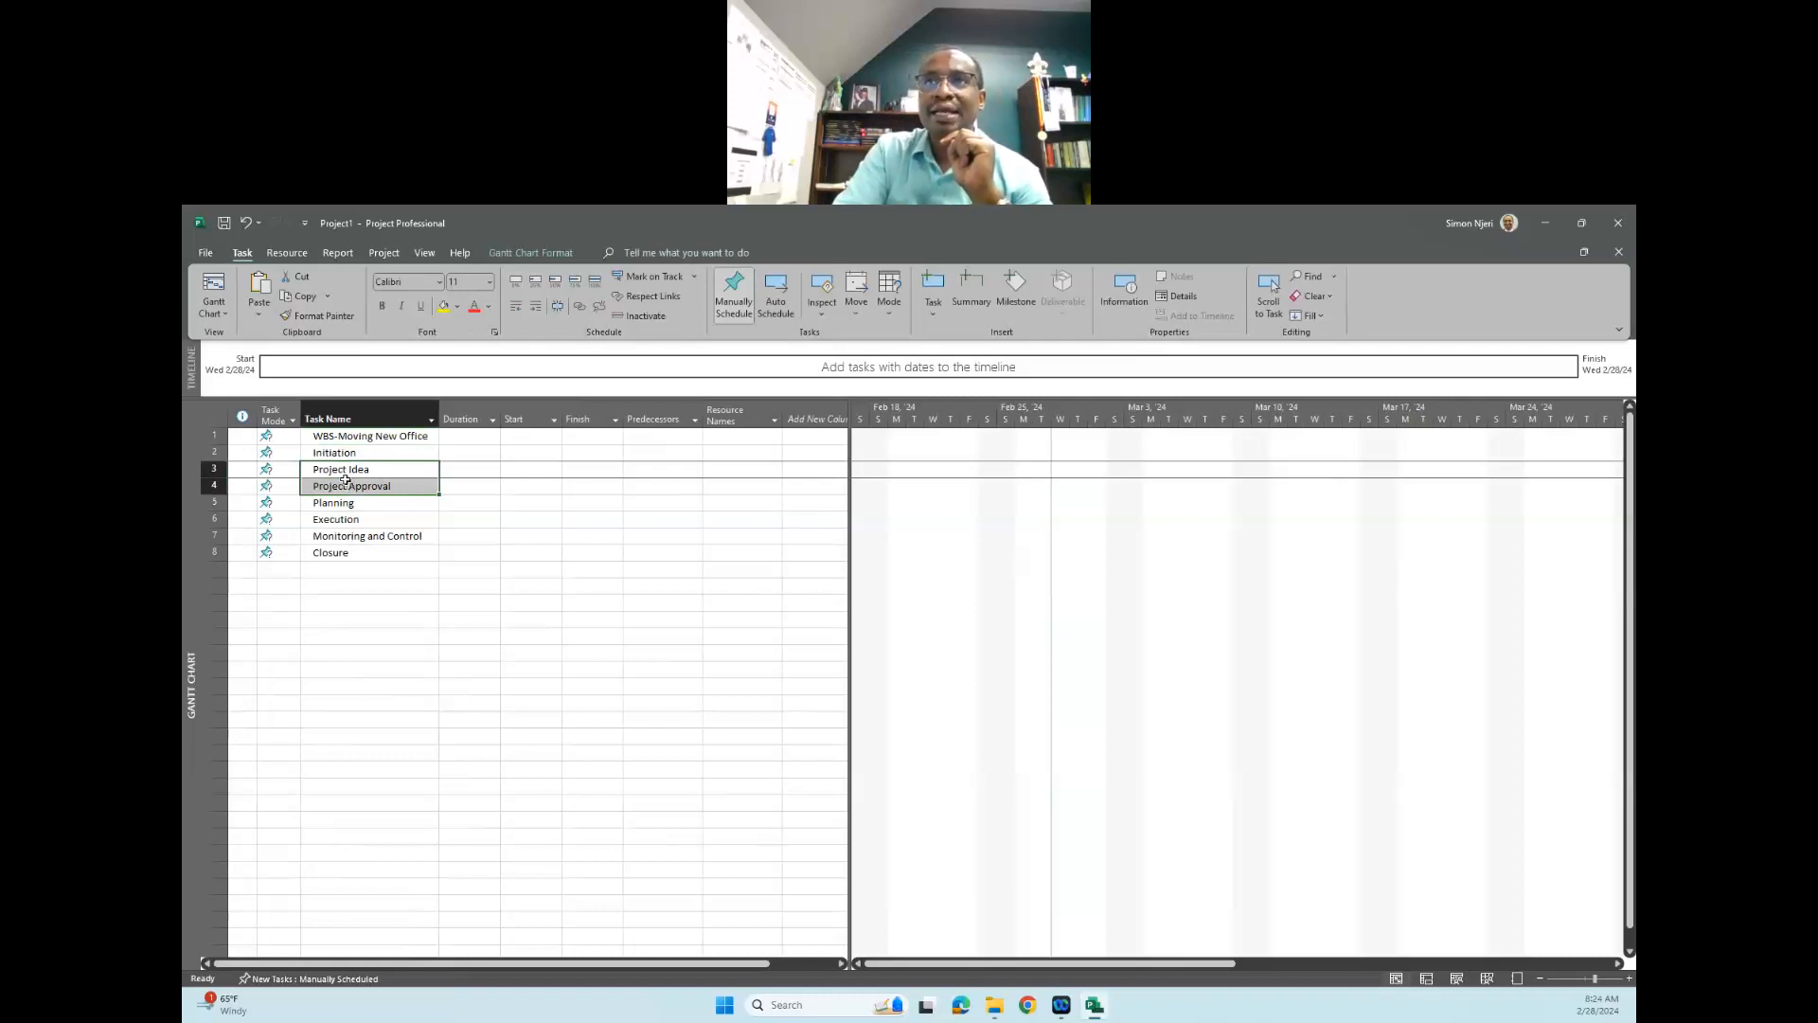
click(537, 306)
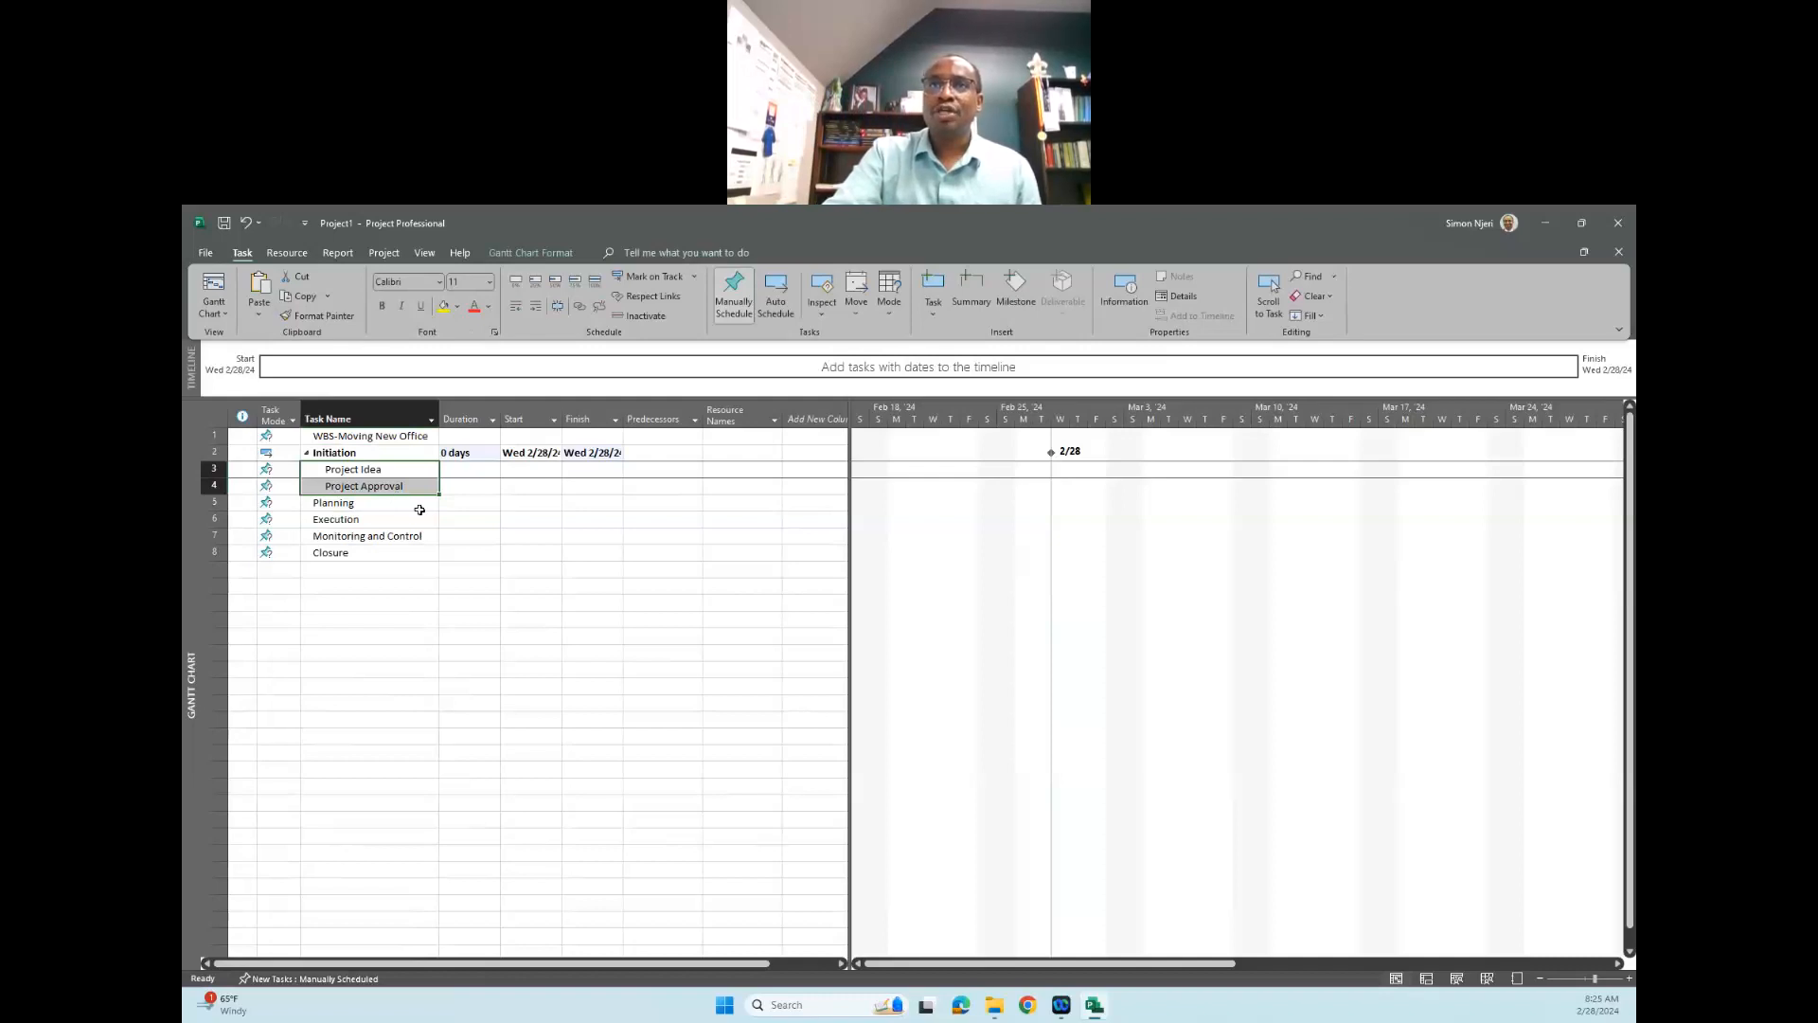
- Insert a new task between "Planning" and "Execution"
click(348, 505)
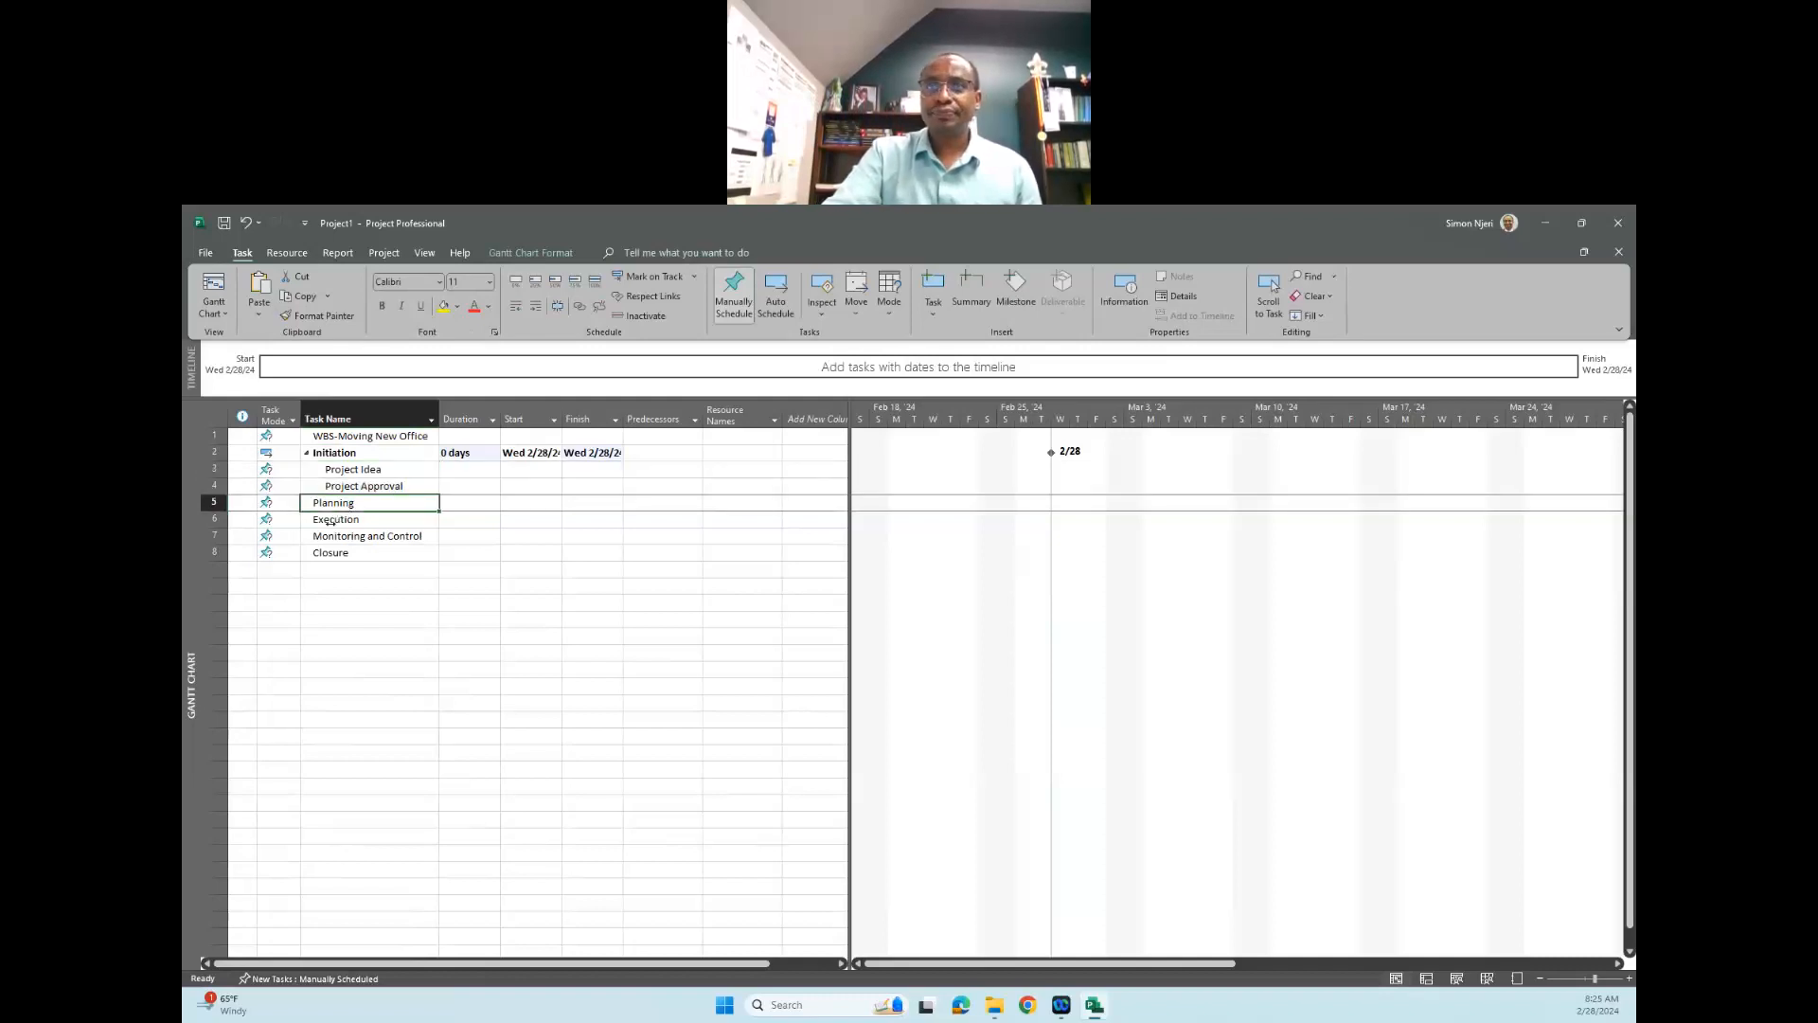
click(342, 516)
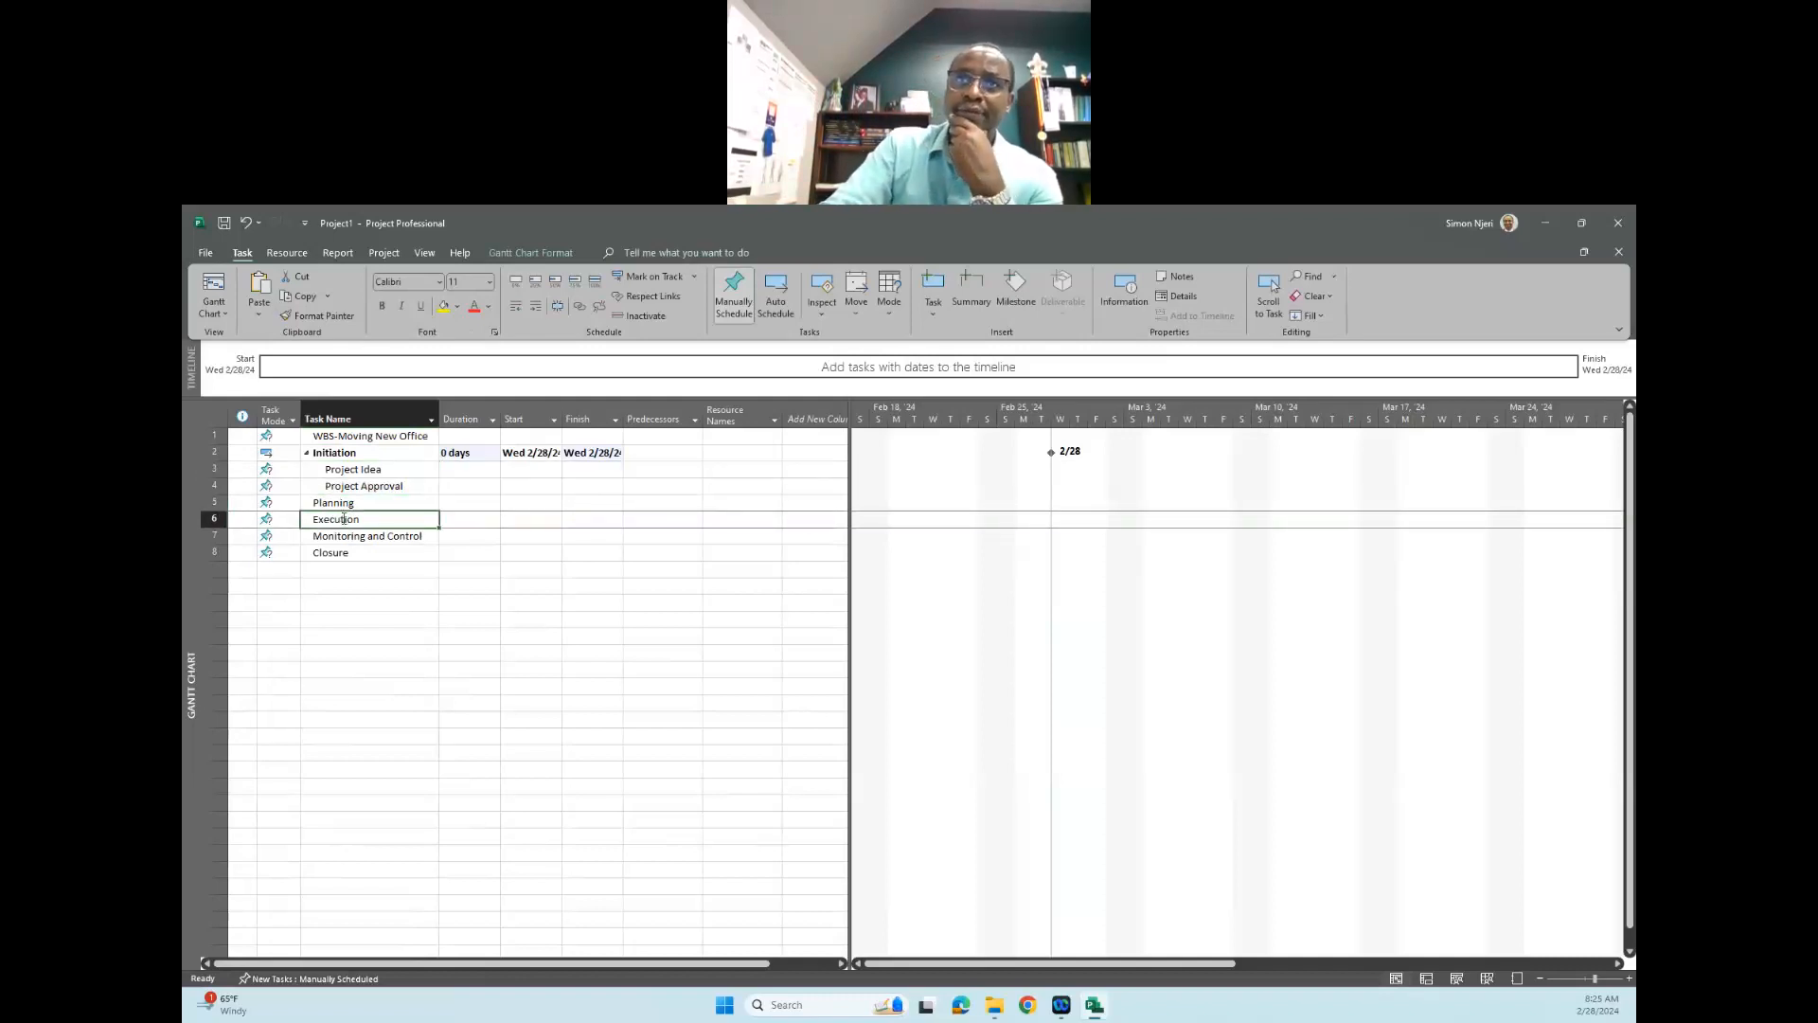
right_click(344, 519)
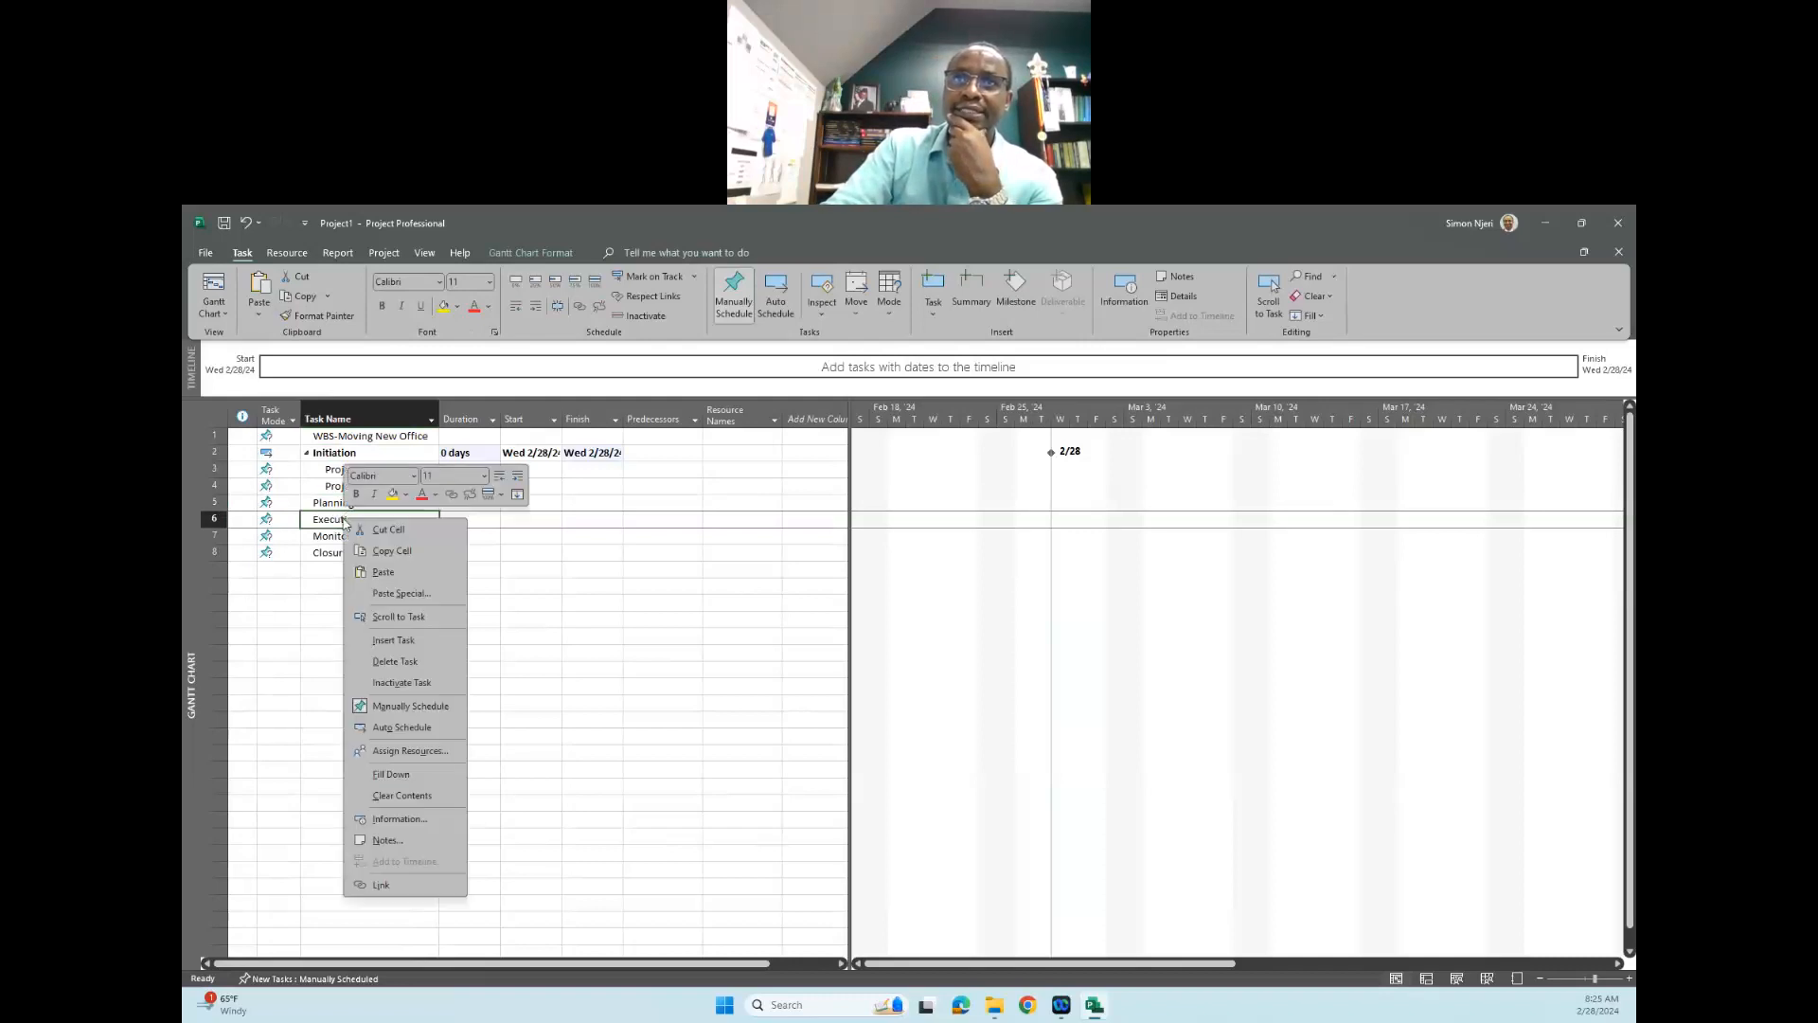
click(414, 640)
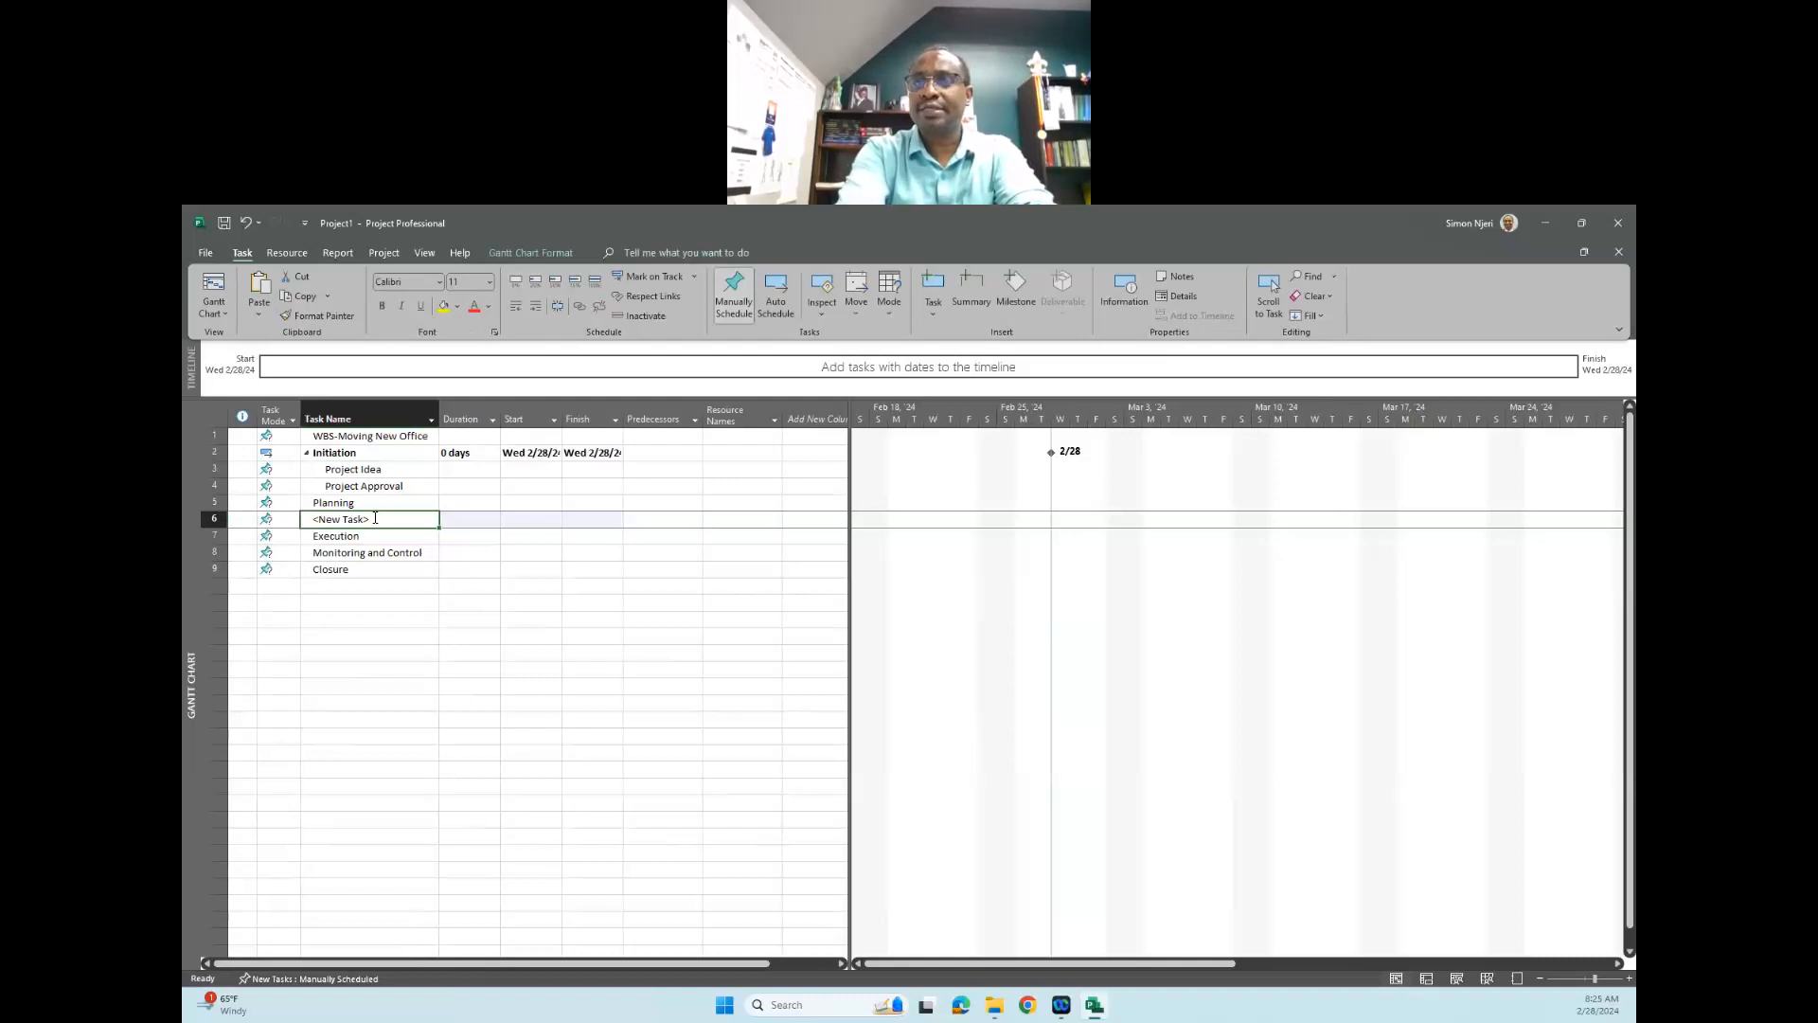
click(375, 518)
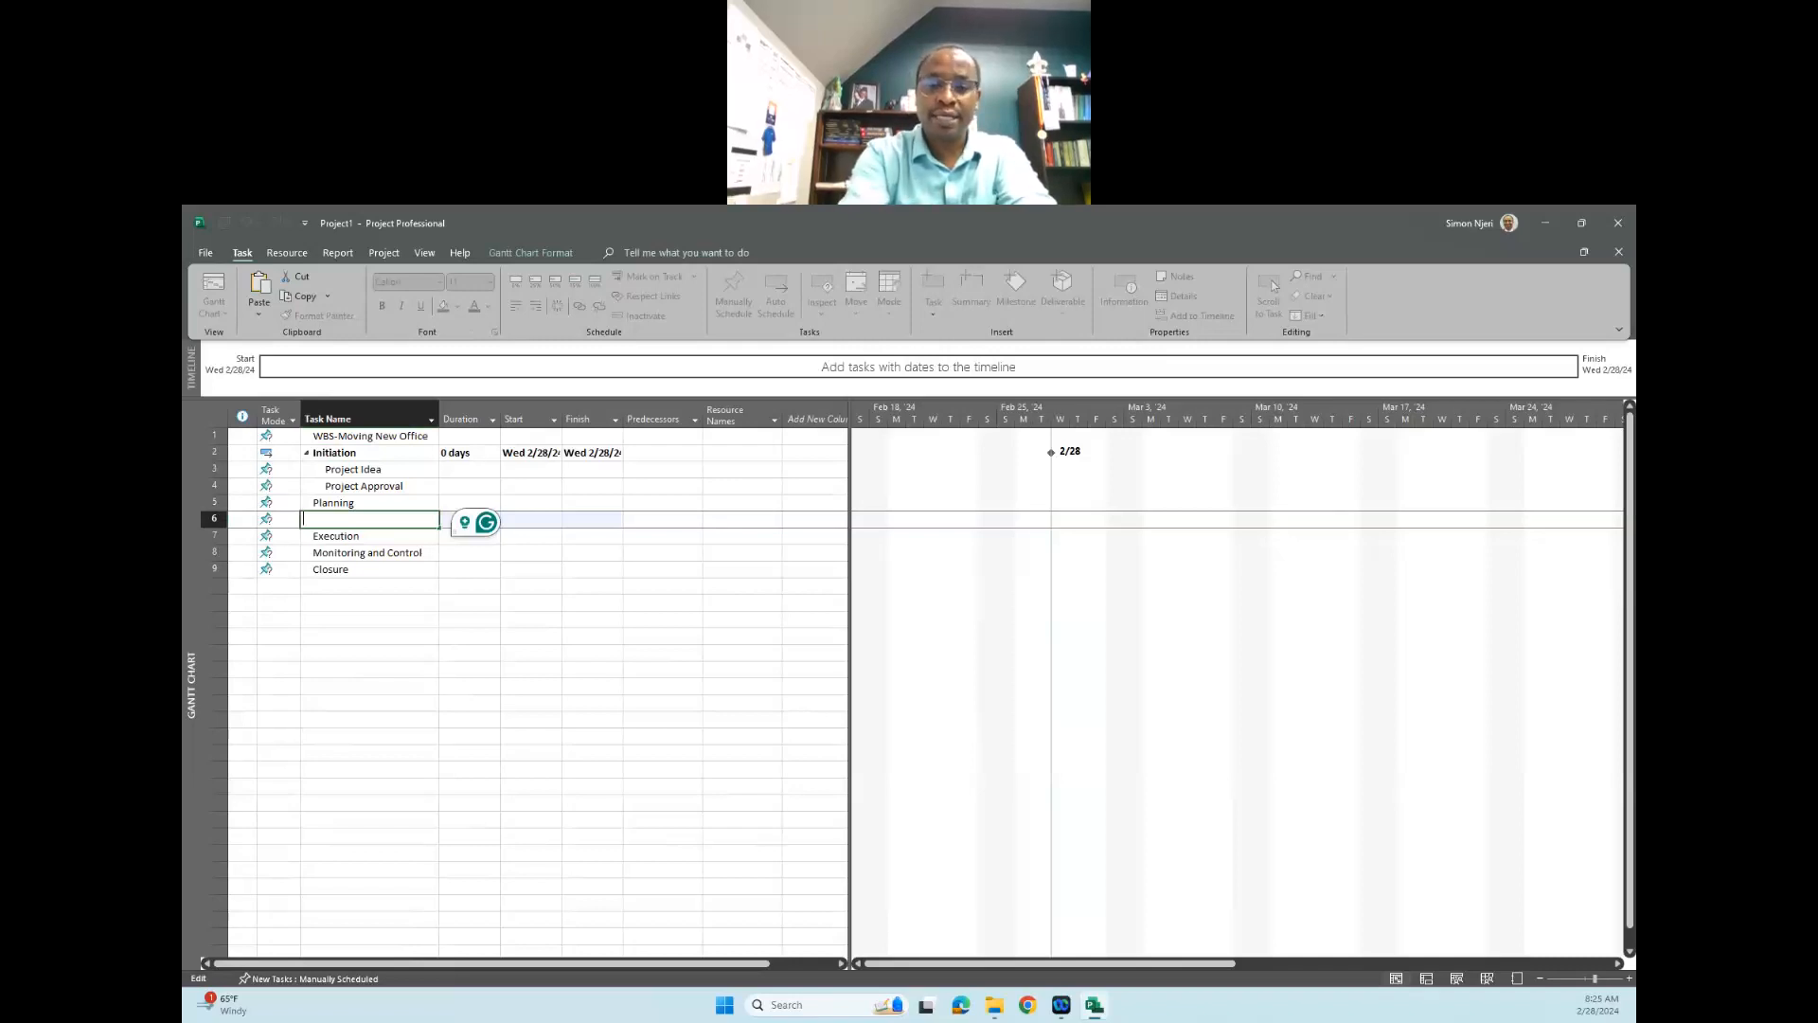
text(La)
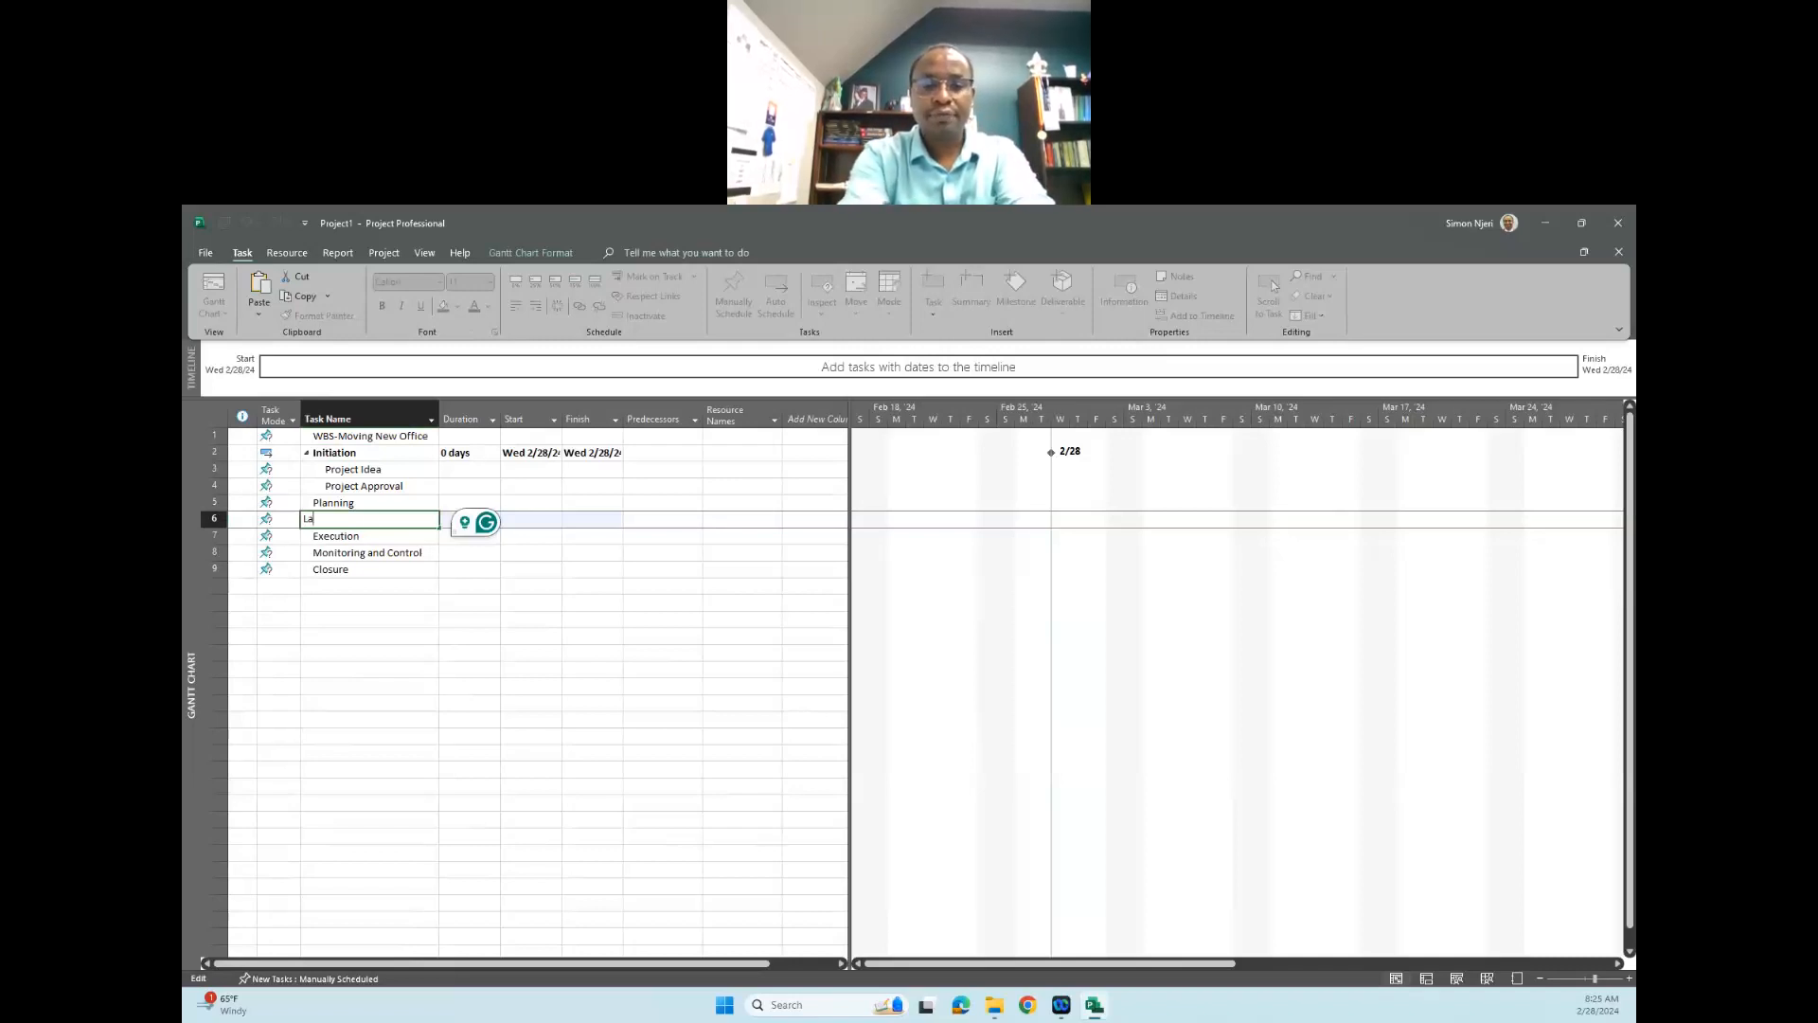
text(ying dow)
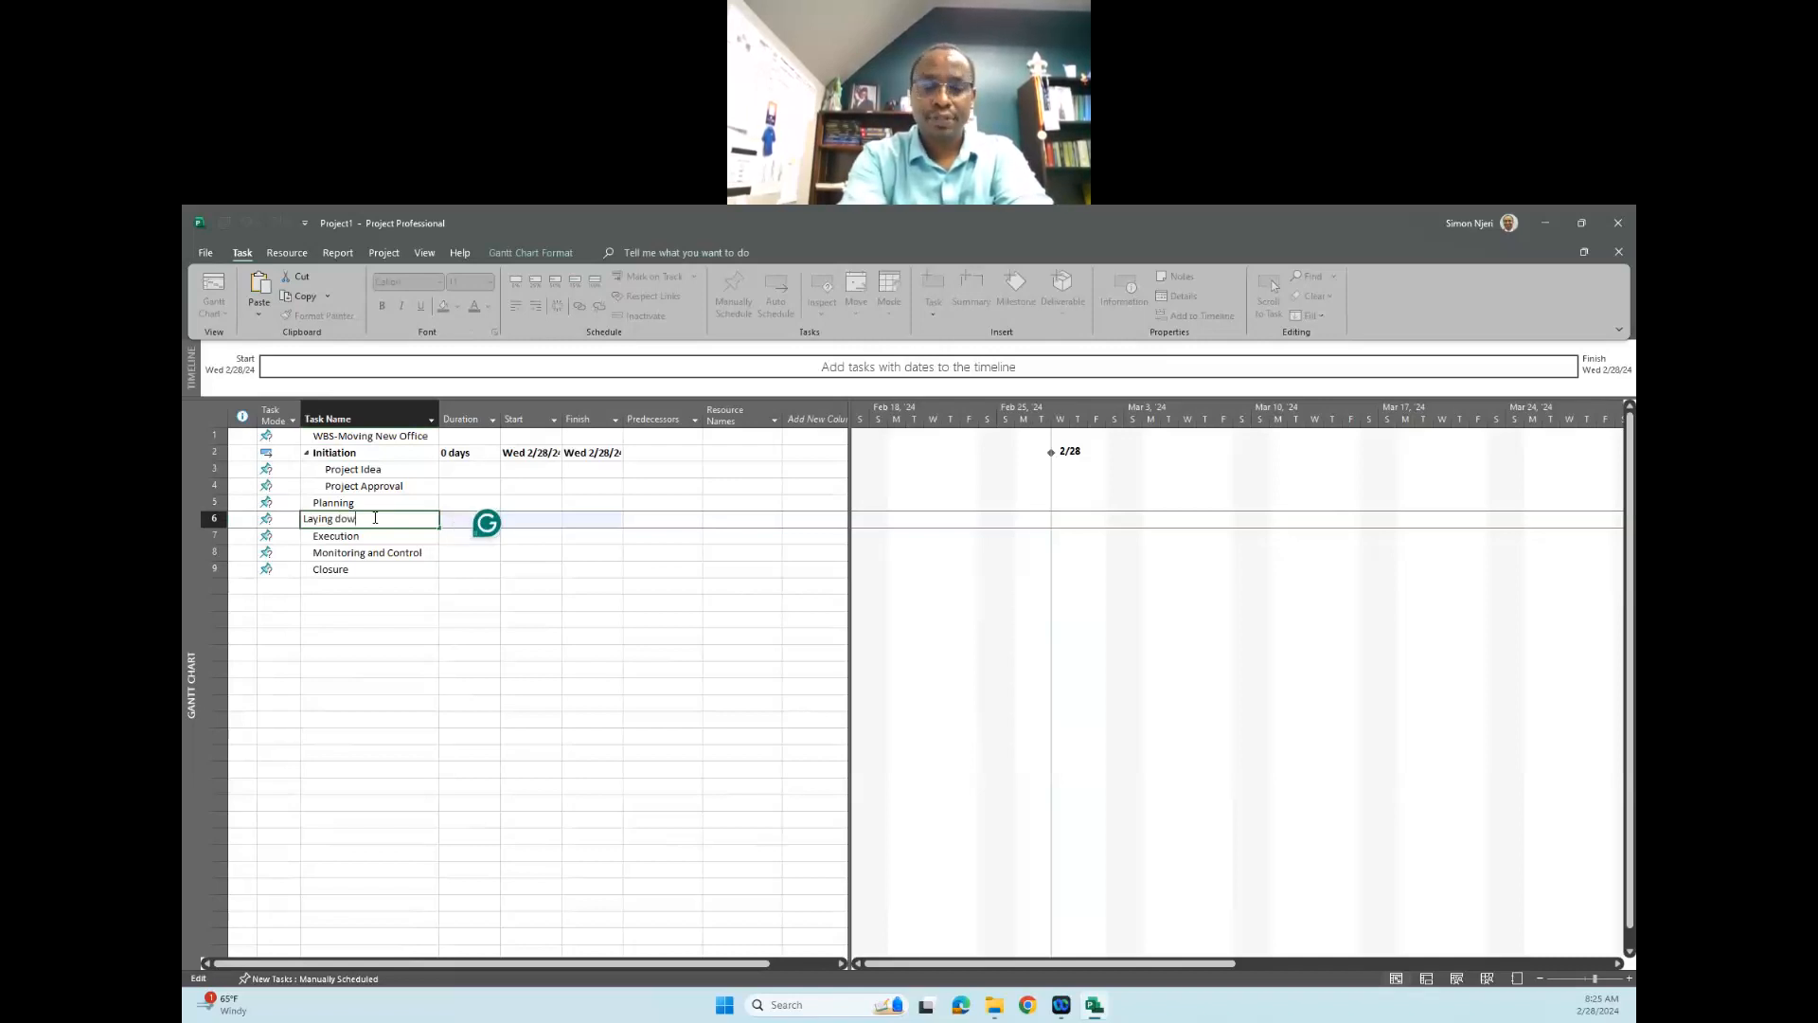
text(n the)
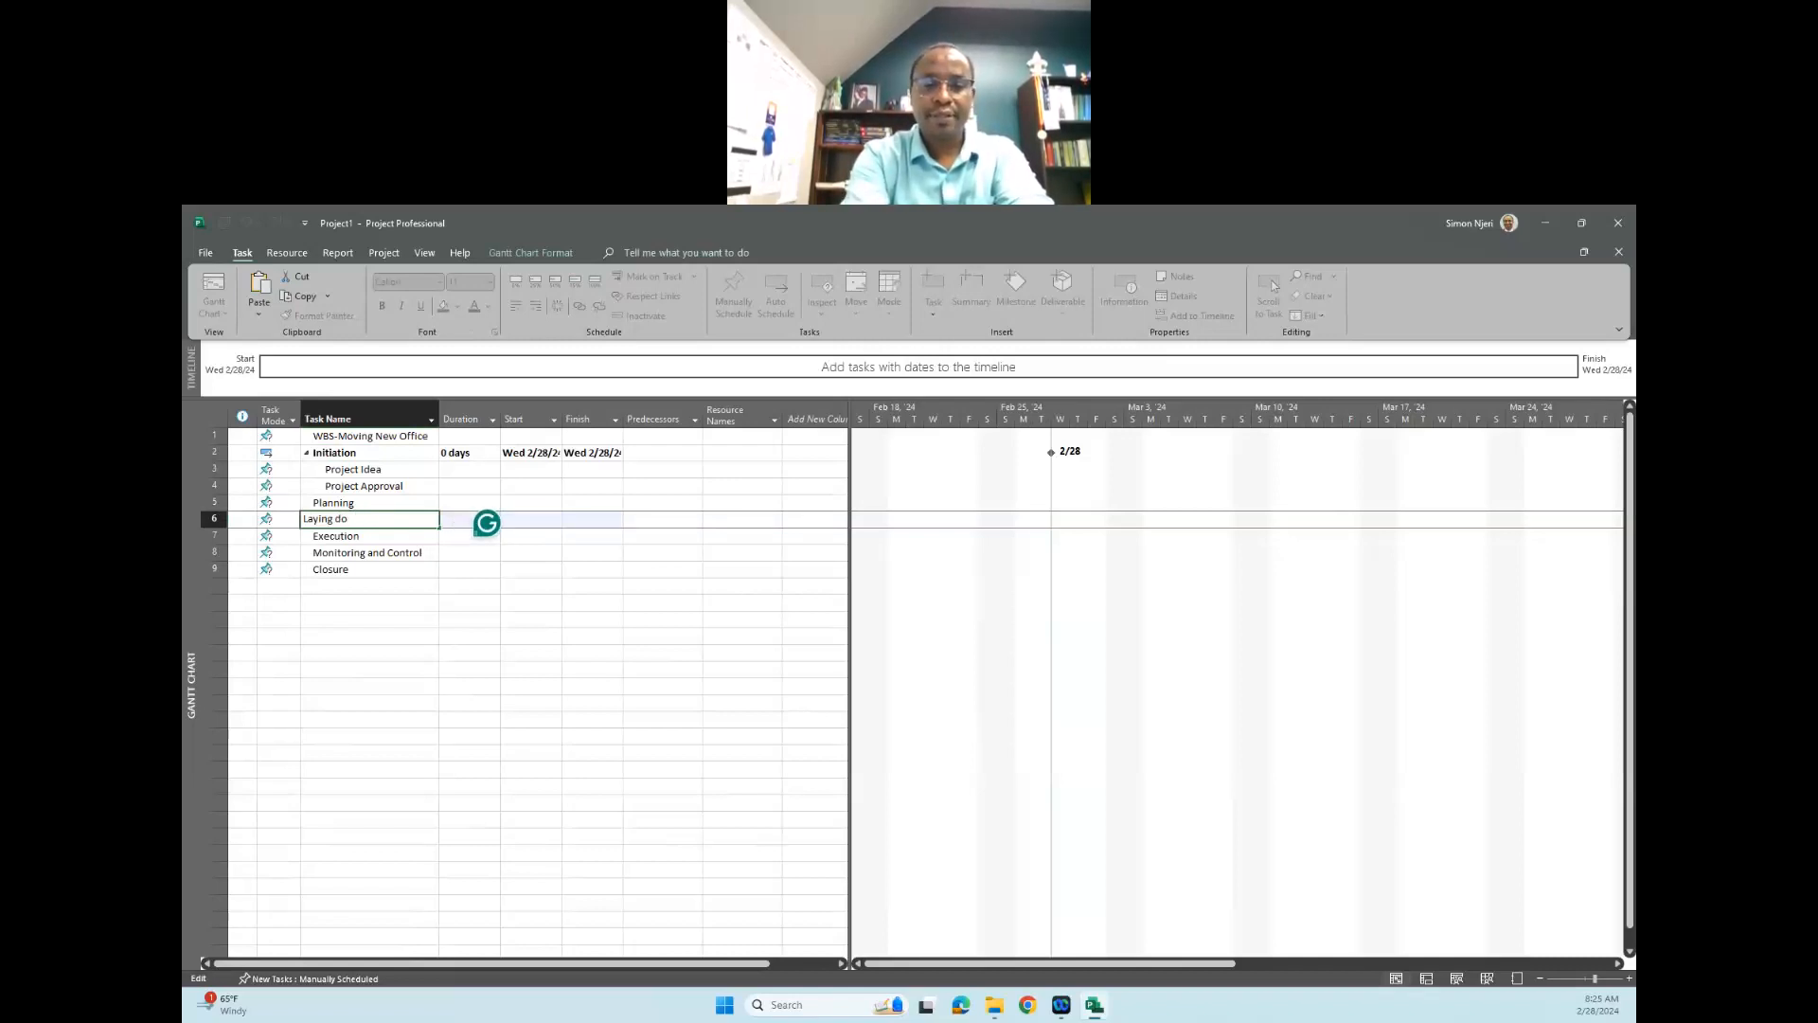
text( idea)
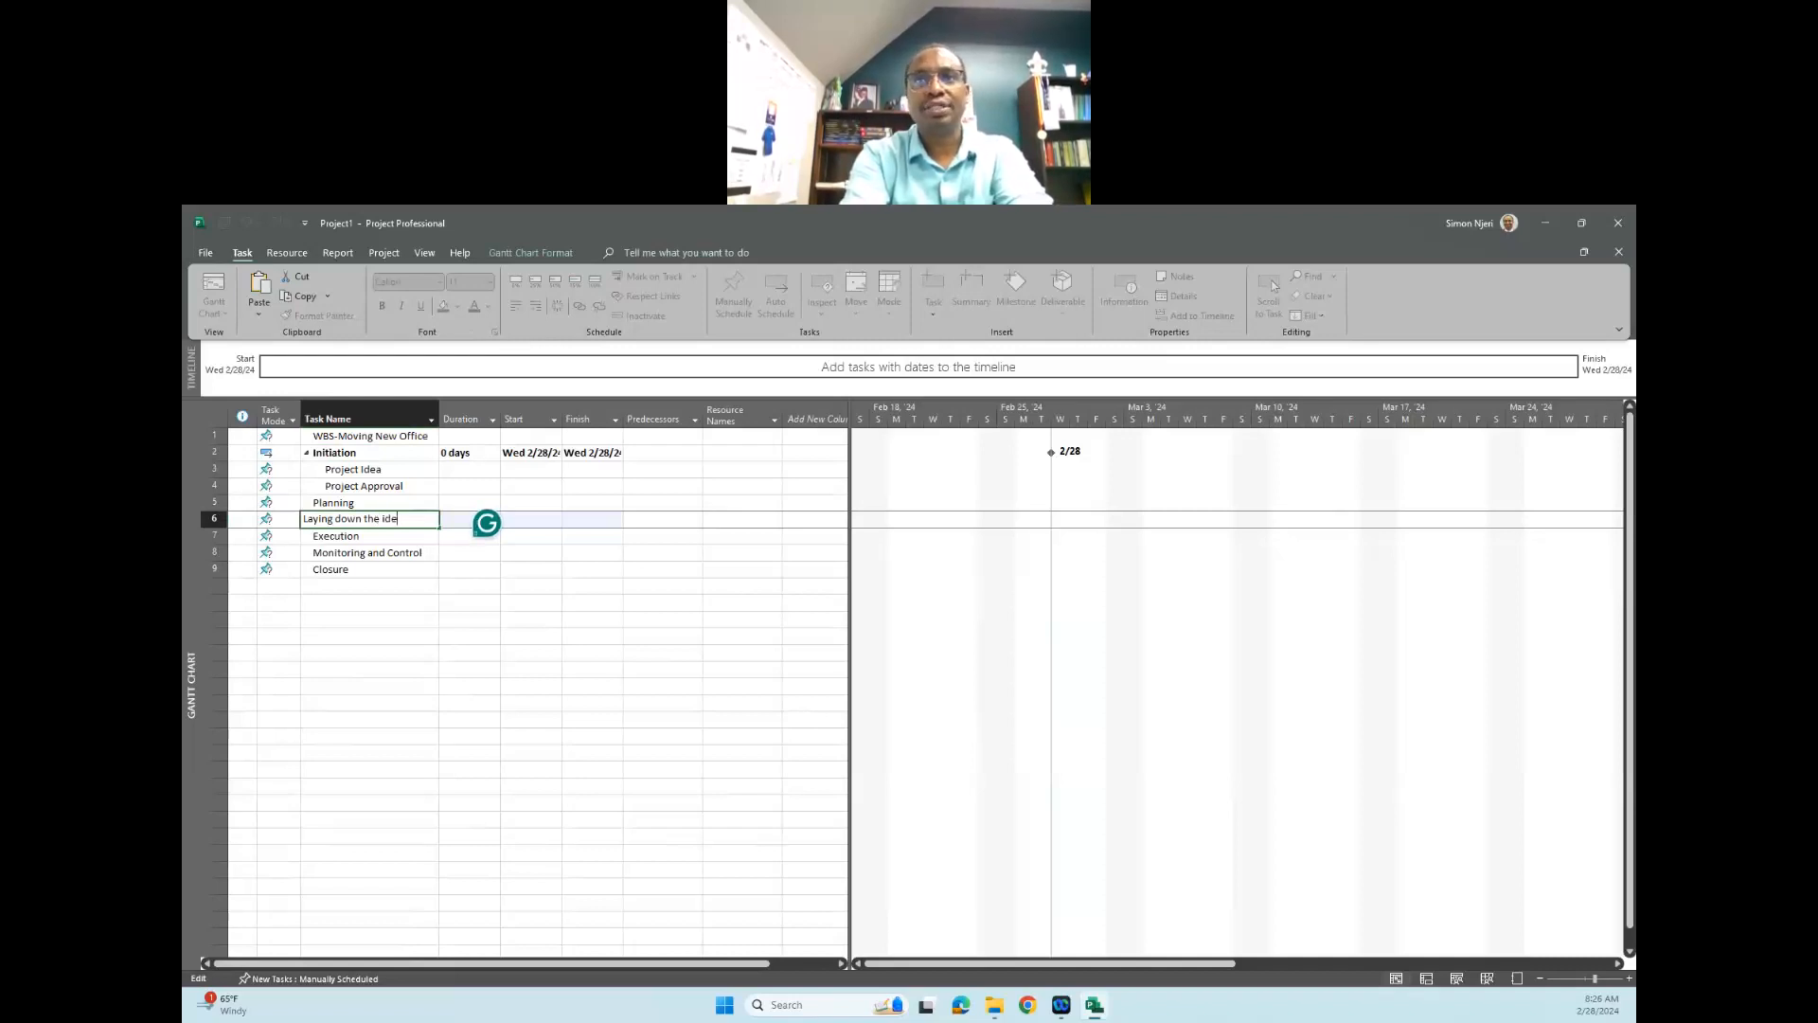
key(BackSpace)
key(BackSpace)
key(BackSpace)
key(BackSpace)
key(BackSpace)
key(BackSpace)
key(BackSpace)
key(BackSpace)
key(BackSpace)
key(BackSpace)
key(BackSpace)
key(BackSpace)
key(BackSpace)
key(BackSpace)
key(BackSpace)
key(BackSpace)
key(BackSpace)
key(BackSpace)
key(BackSpace)
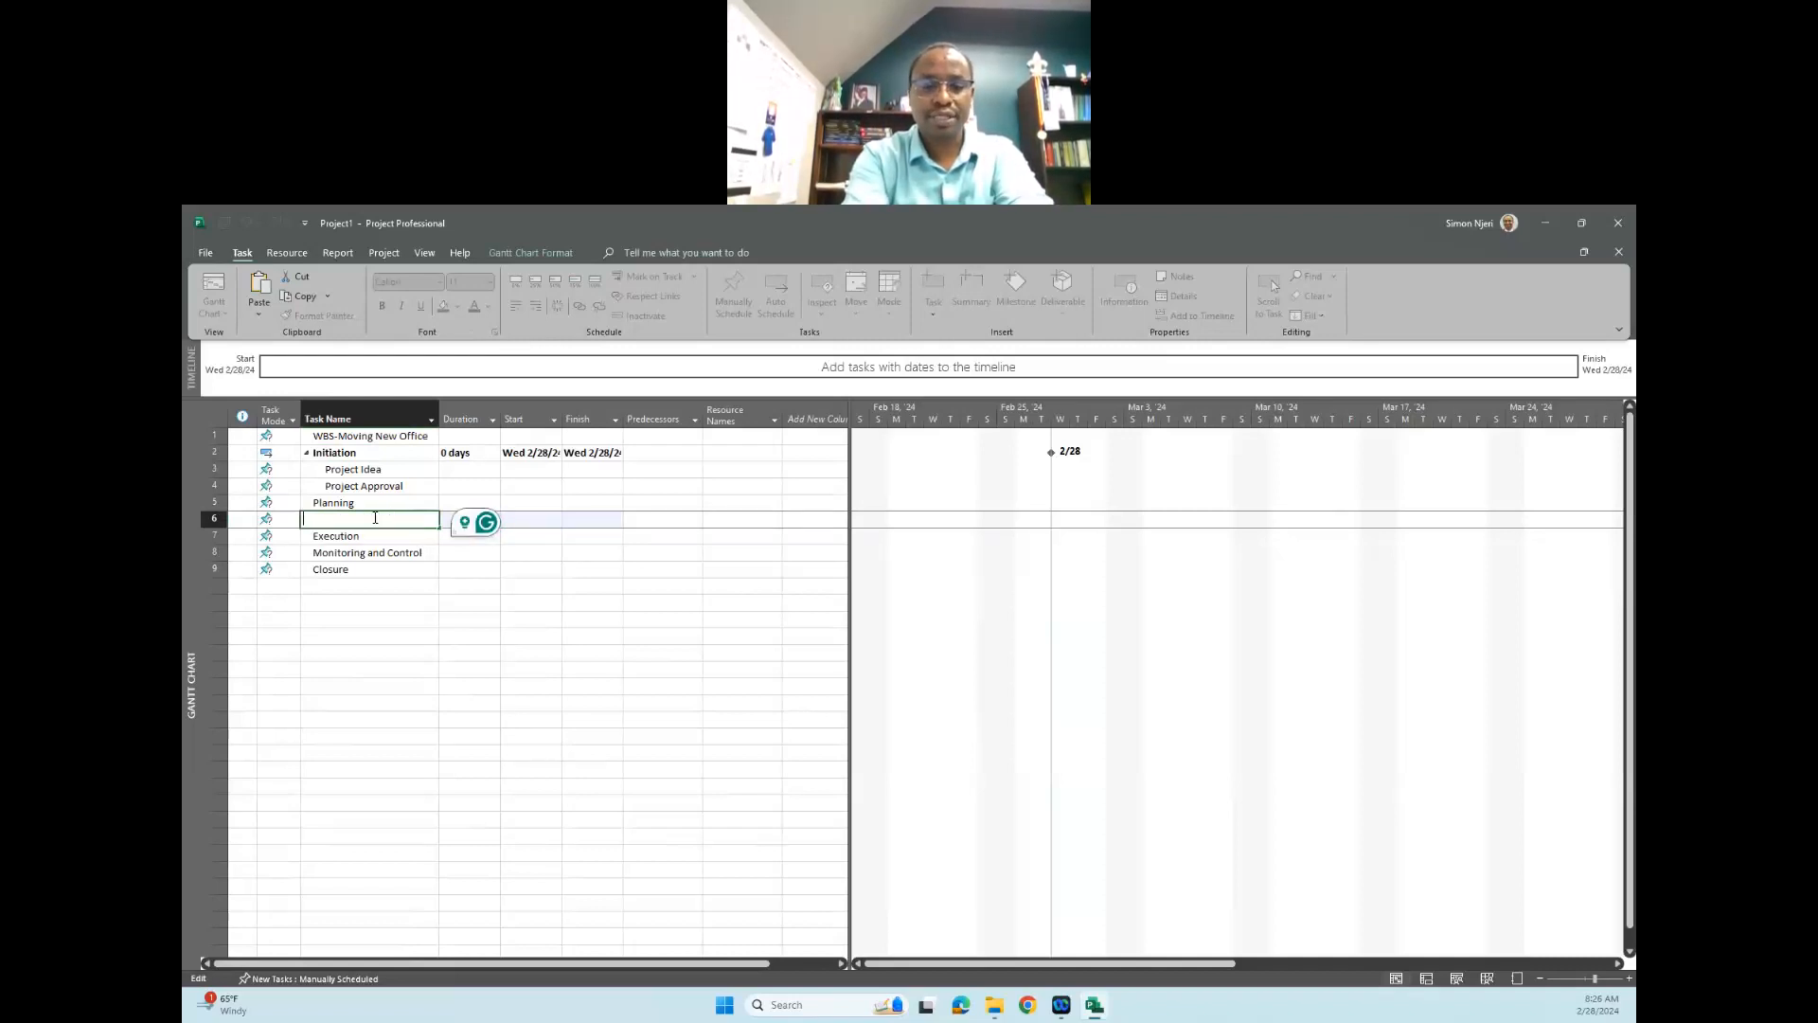
- Name the new task below "Planning" "Documentation" and indent it as a subtask of "Planning"
text(Docum)
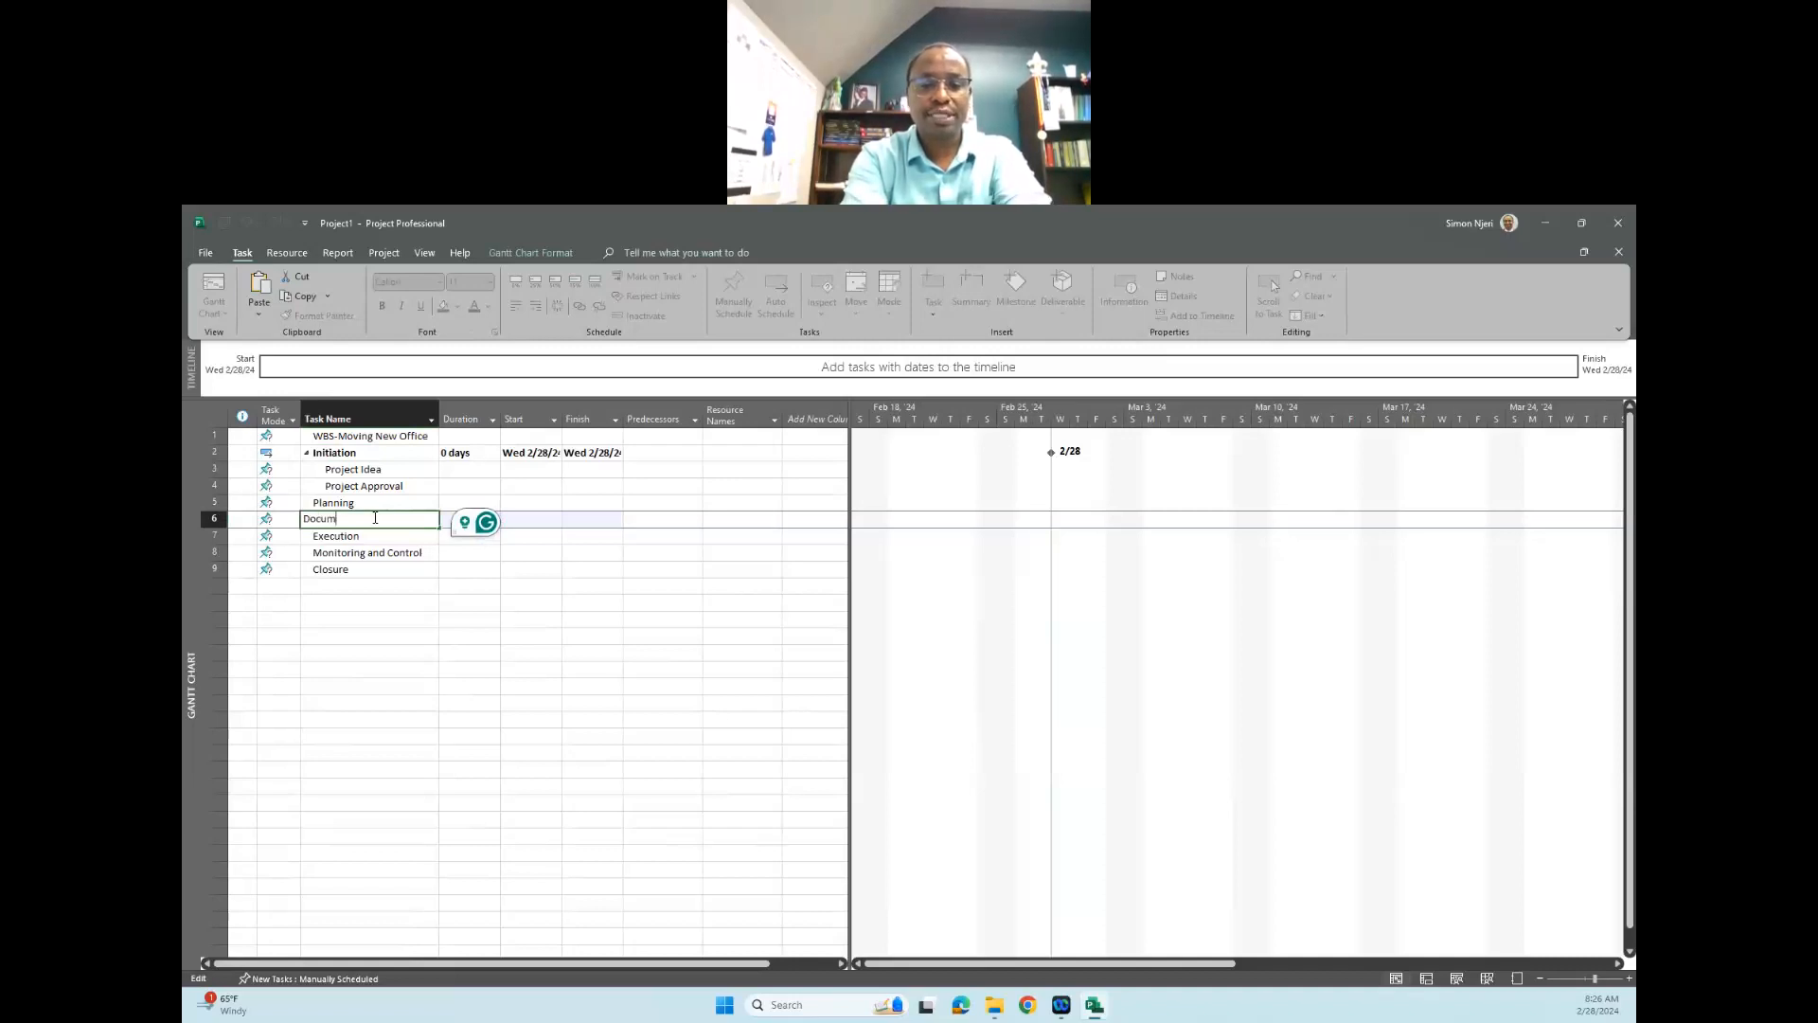
text(entation)
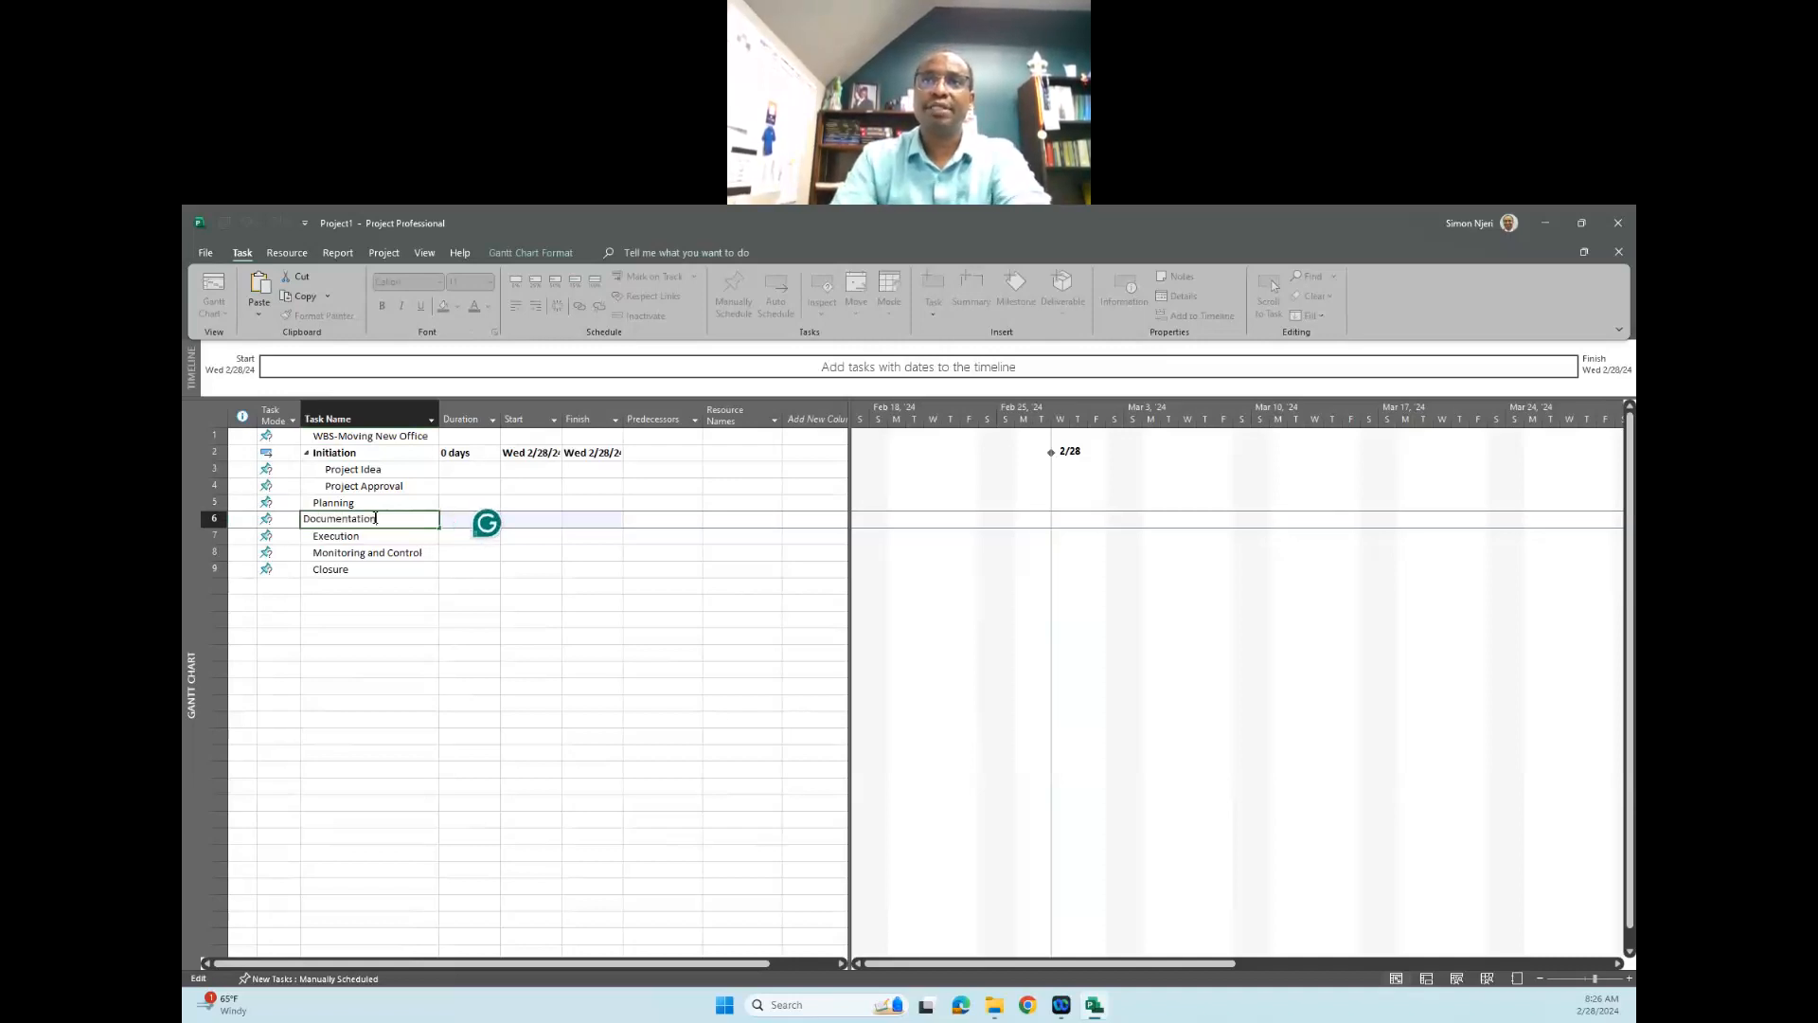
click(386, 552)
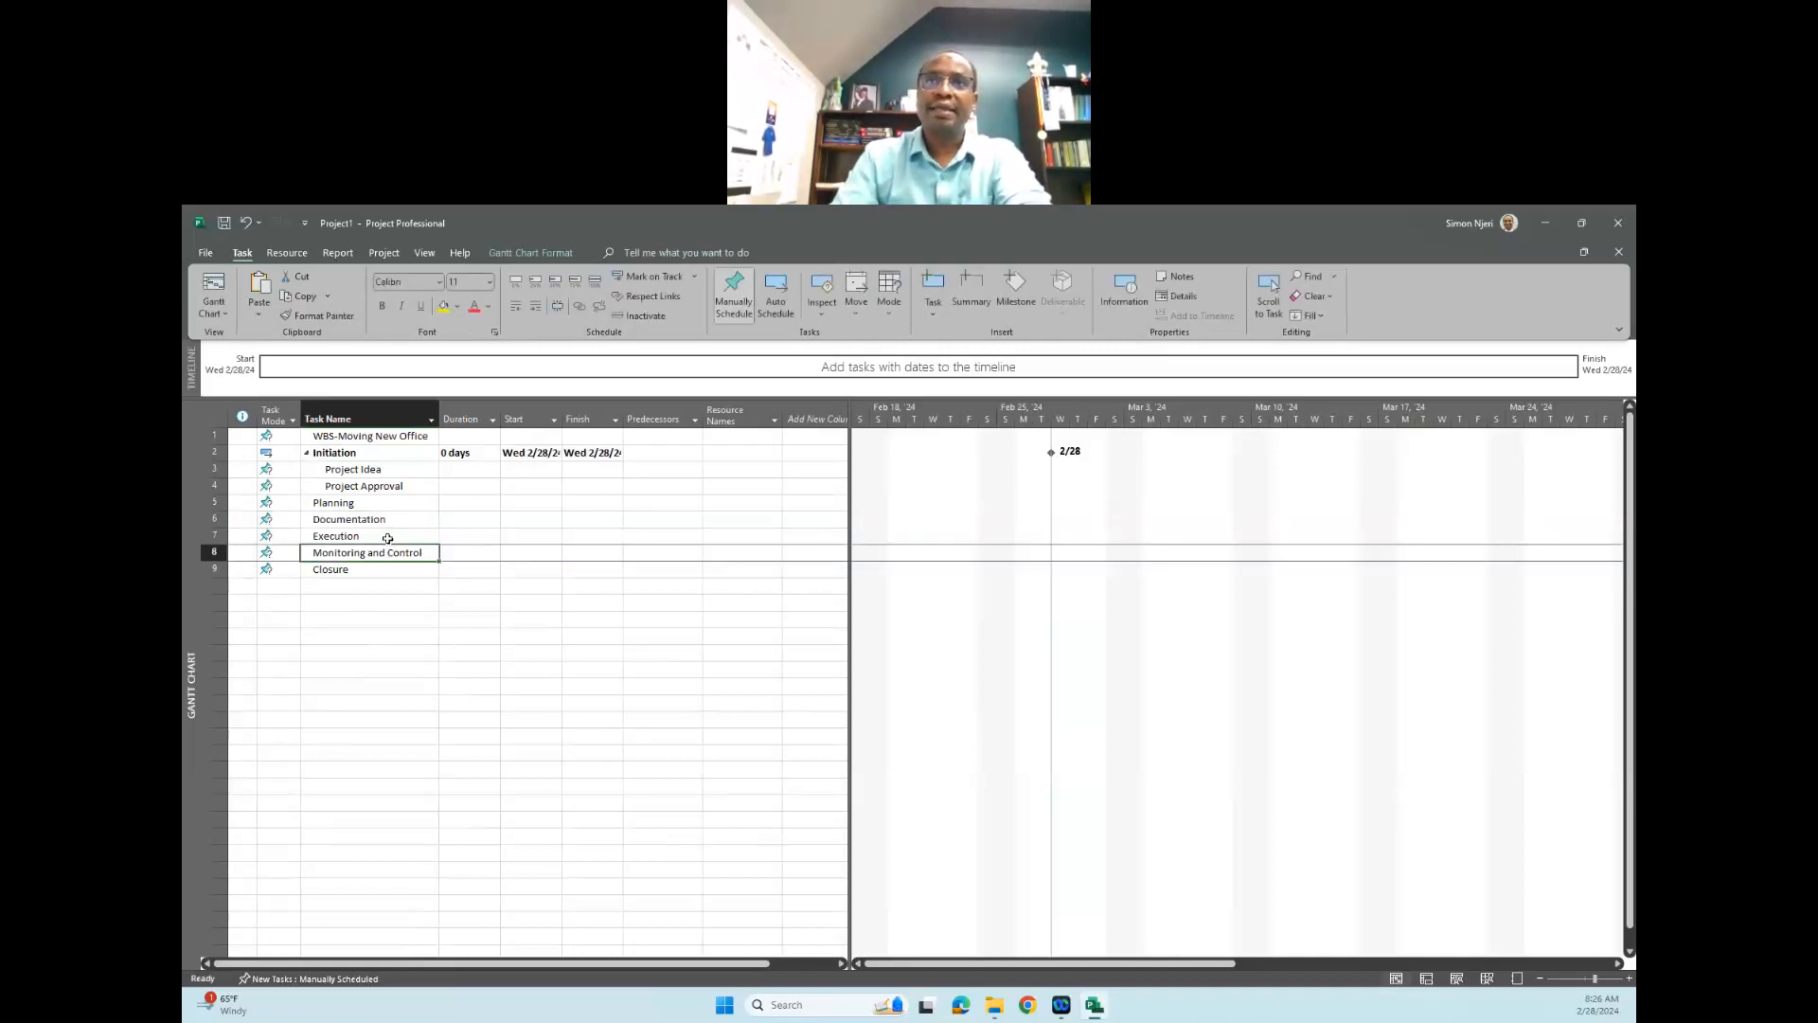
click(369, 520)
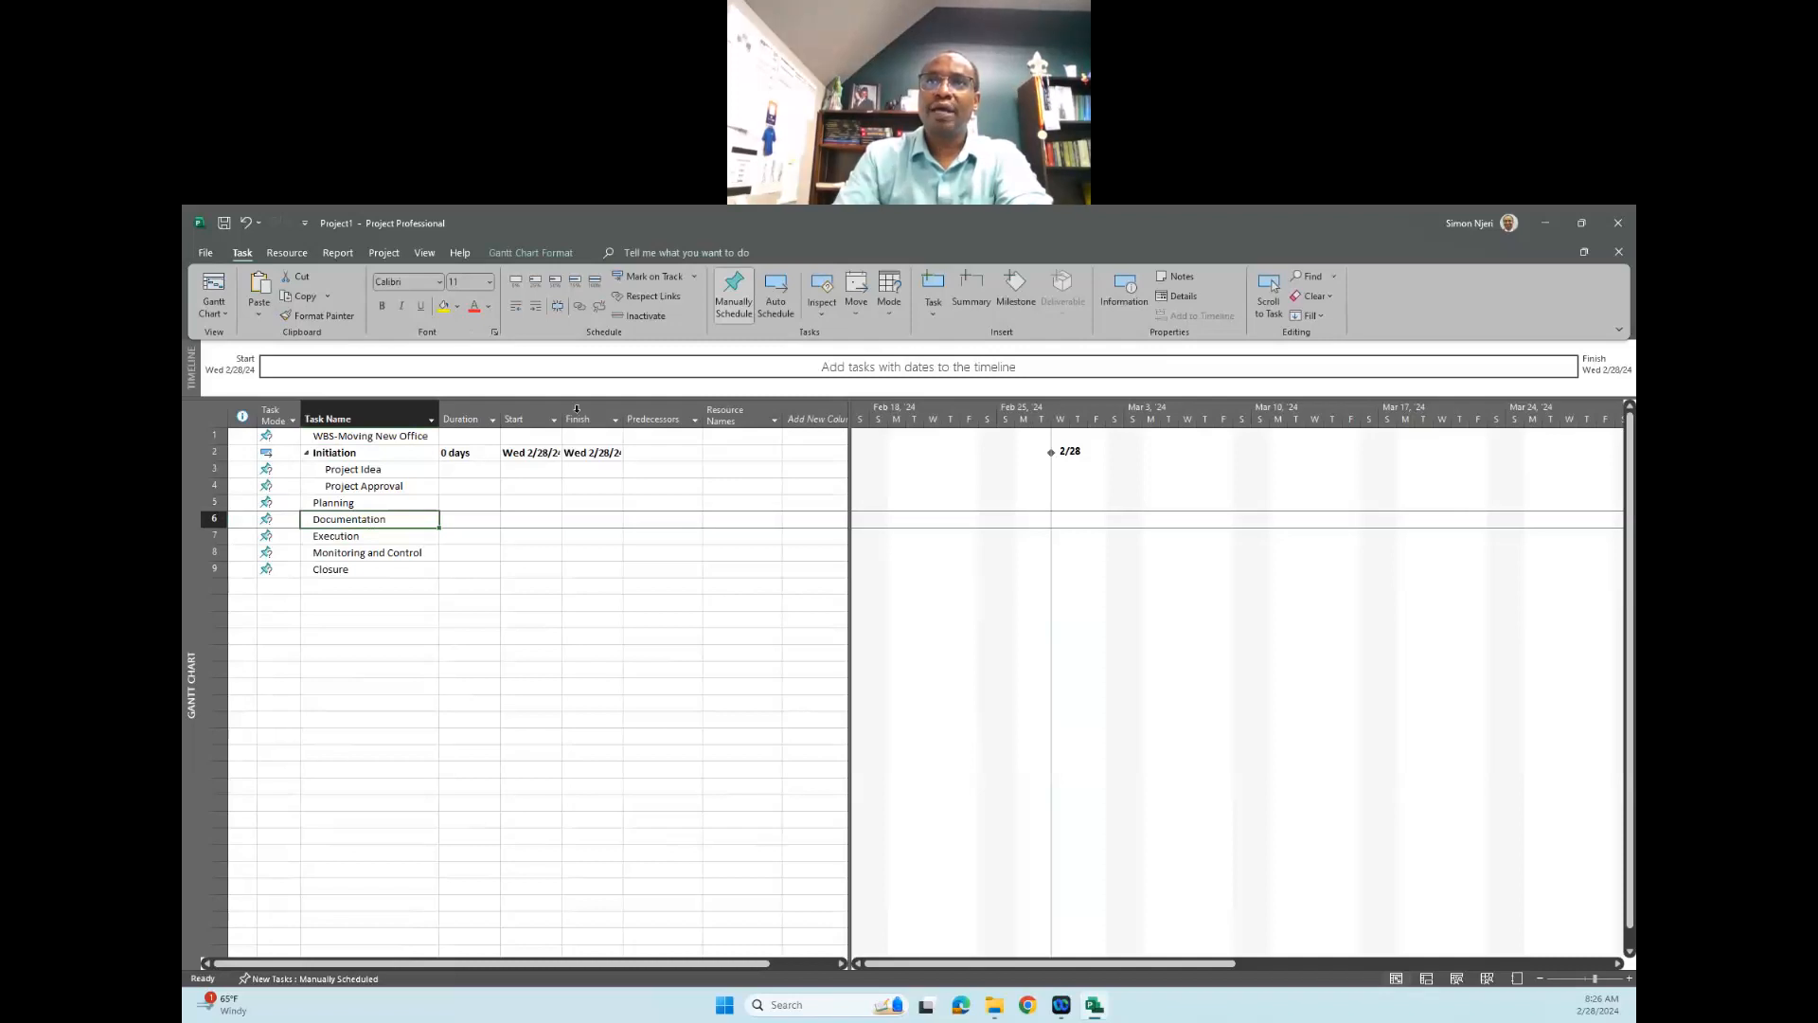
click(536, 306)
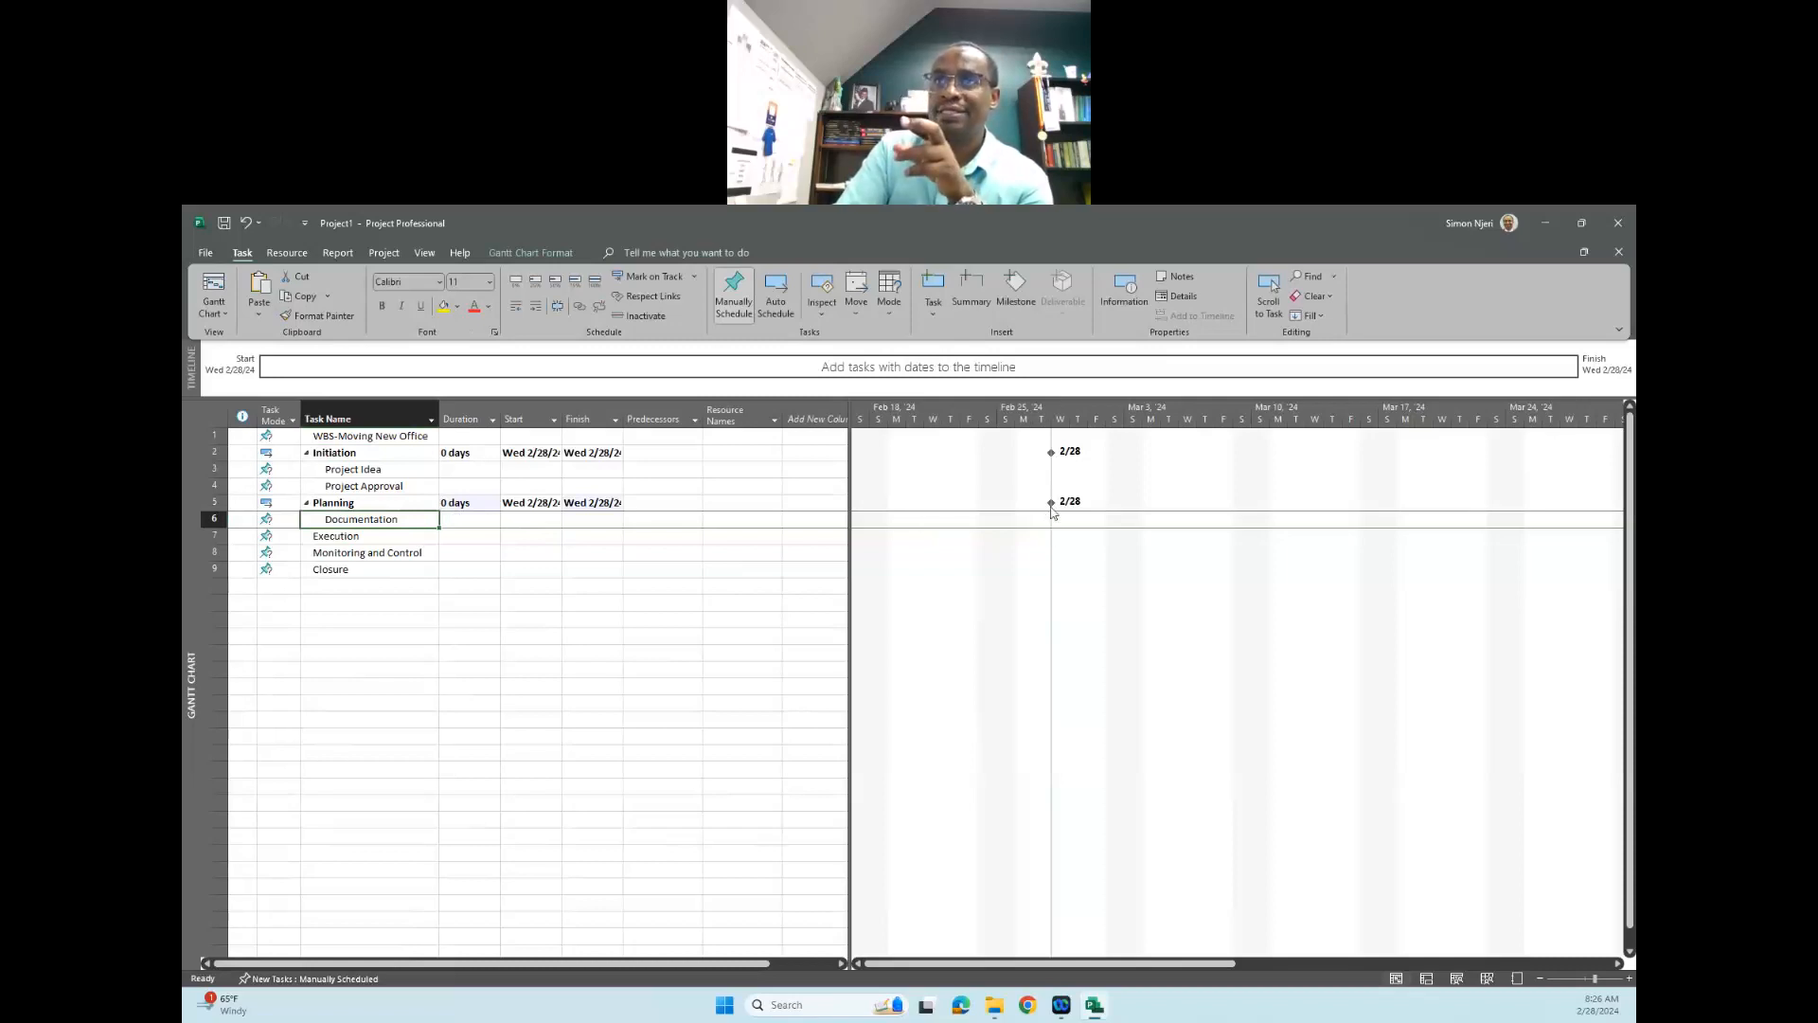
- Insert a new task above "Monitoring and Control" and name it "Hiring"
click(342, 539)
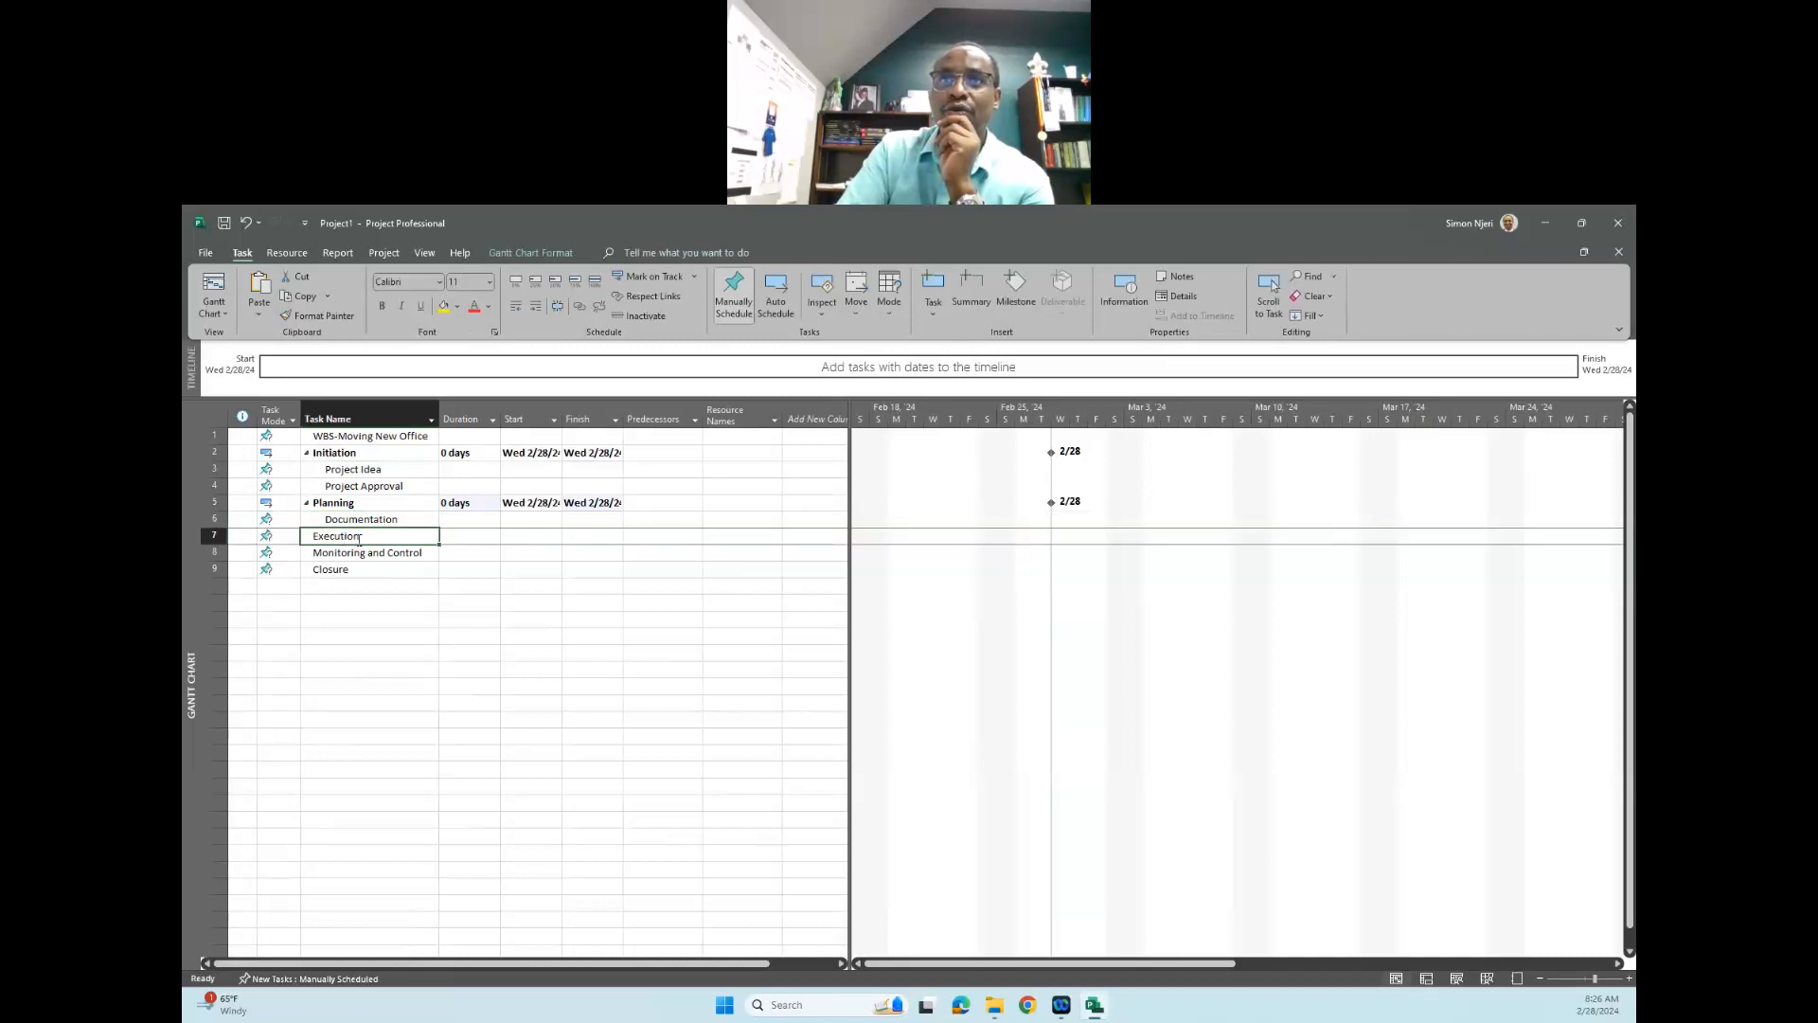
right_click(358, 540)
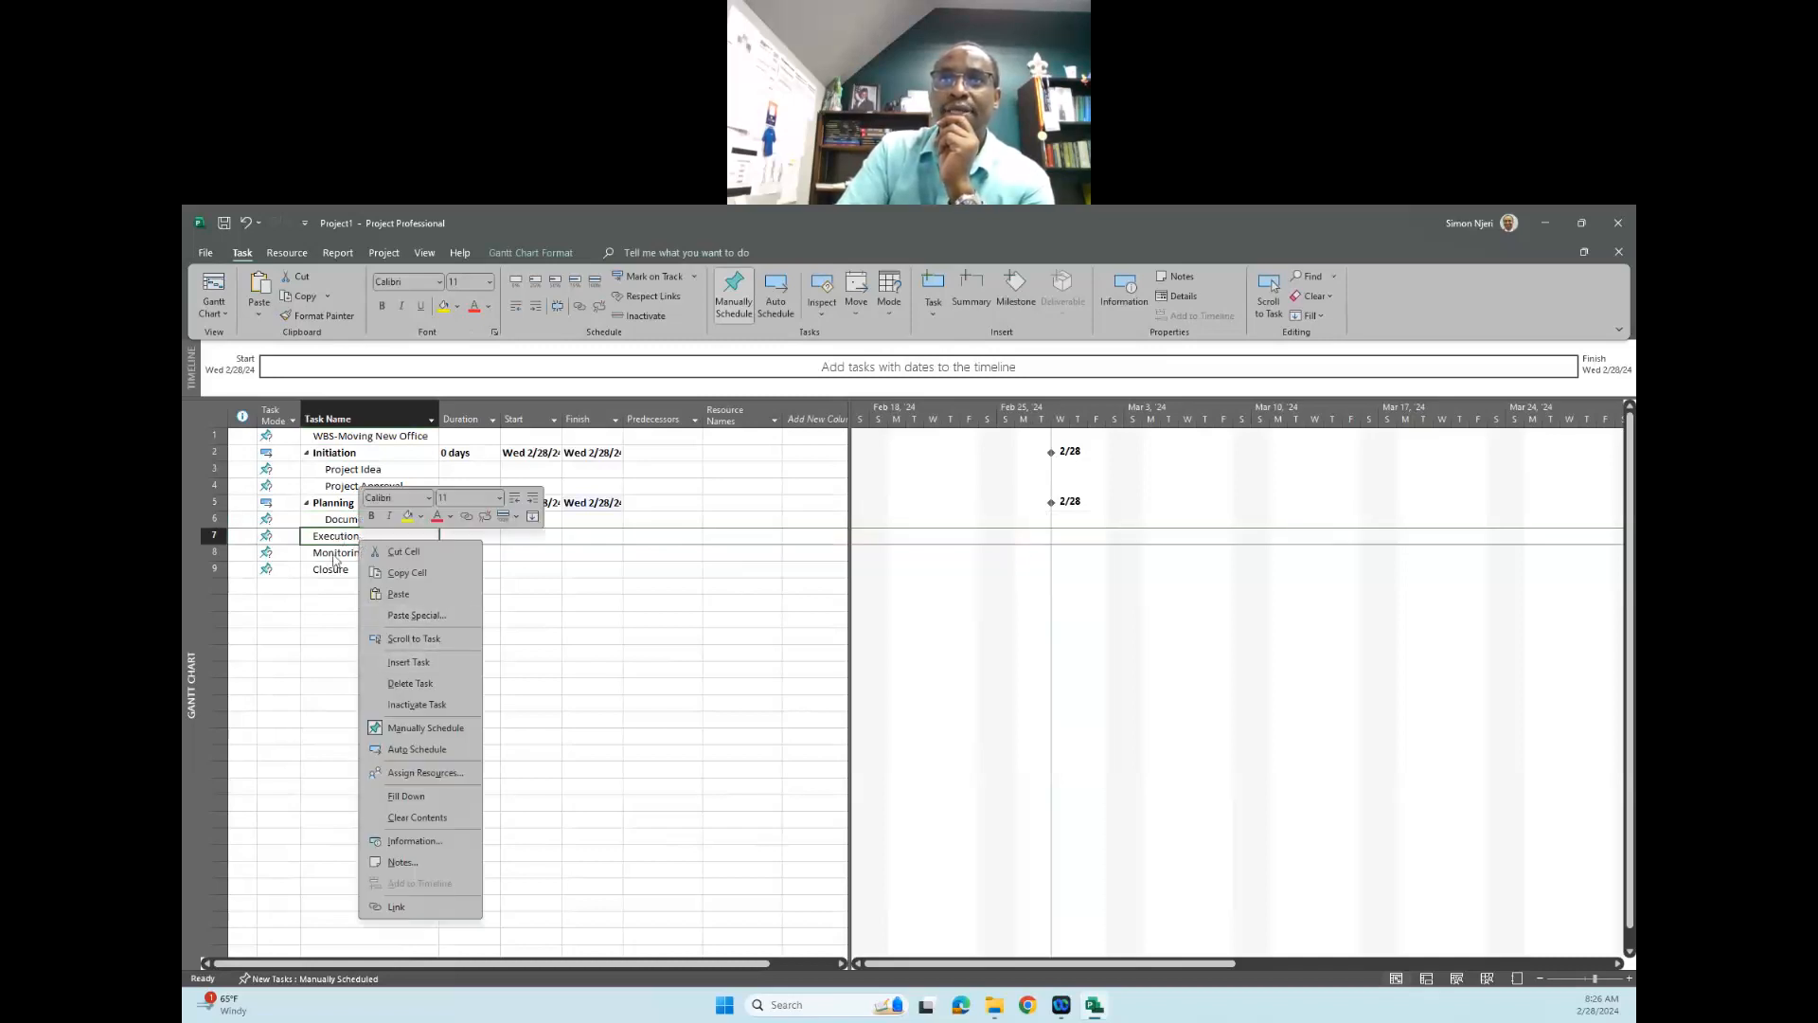
click(334, 559)
click(342, 556)
right_click(346, 557)
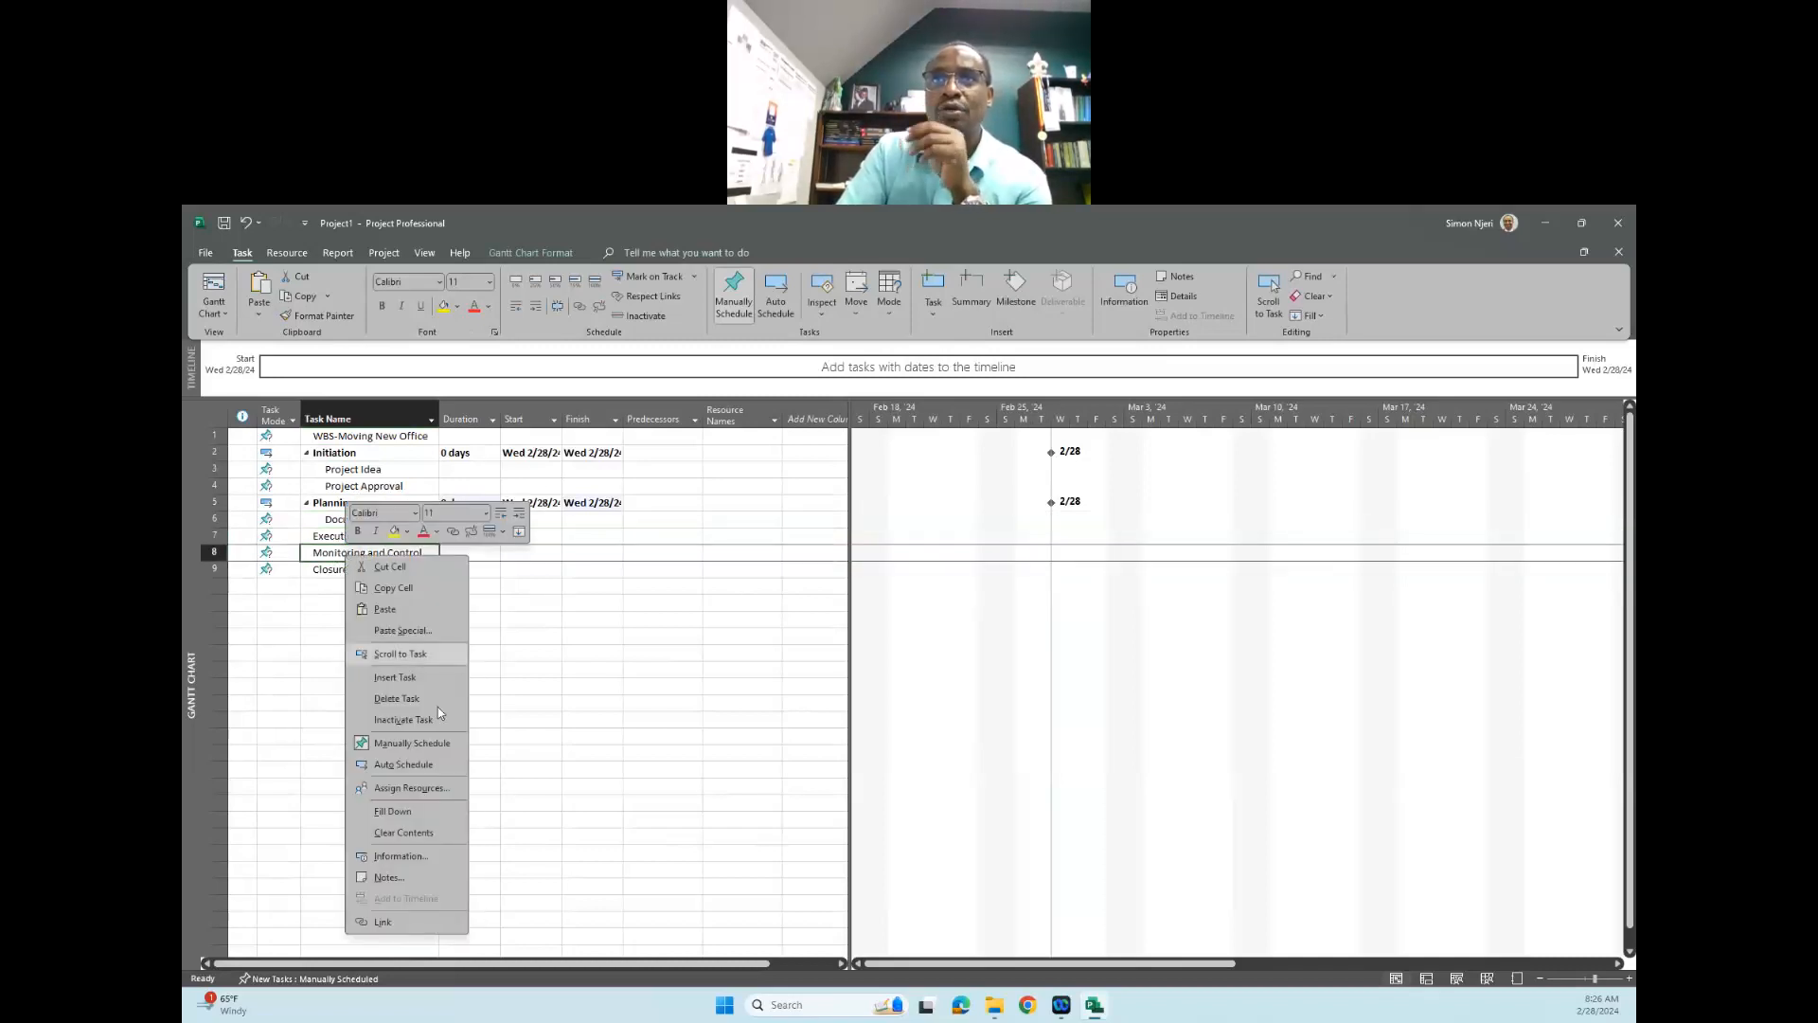
click(418, 678)
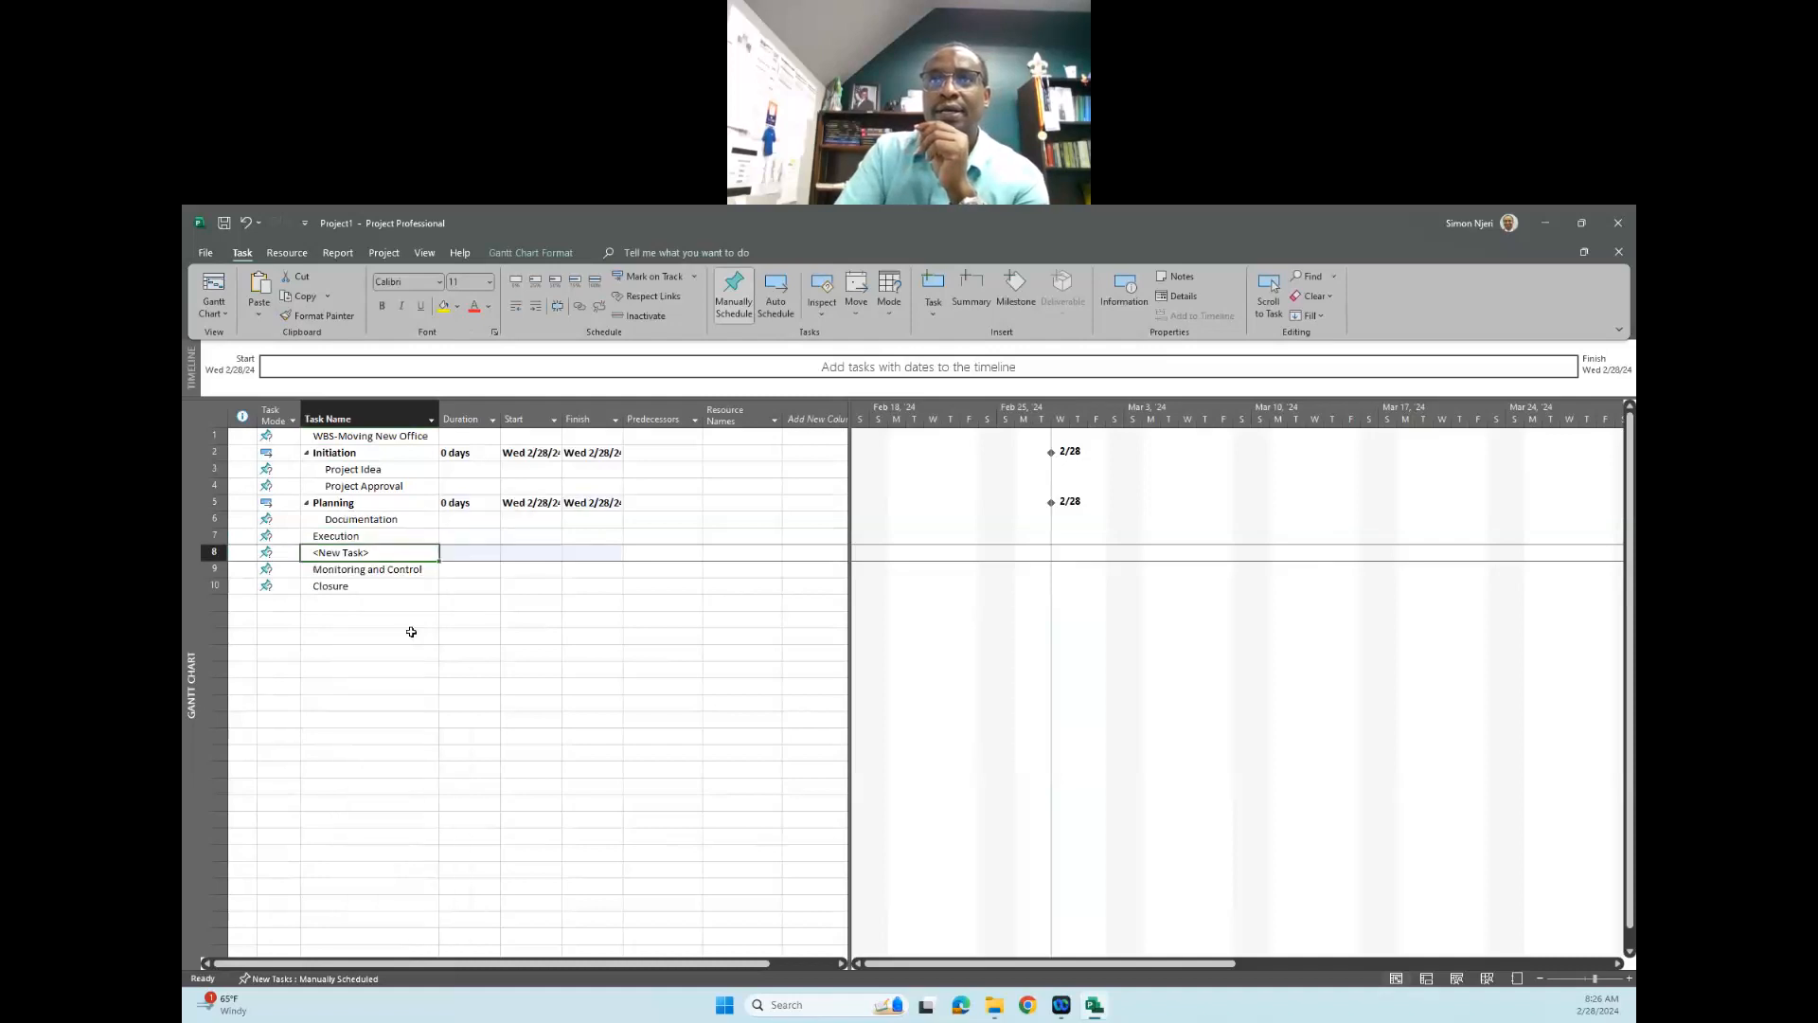
click(383, 556)
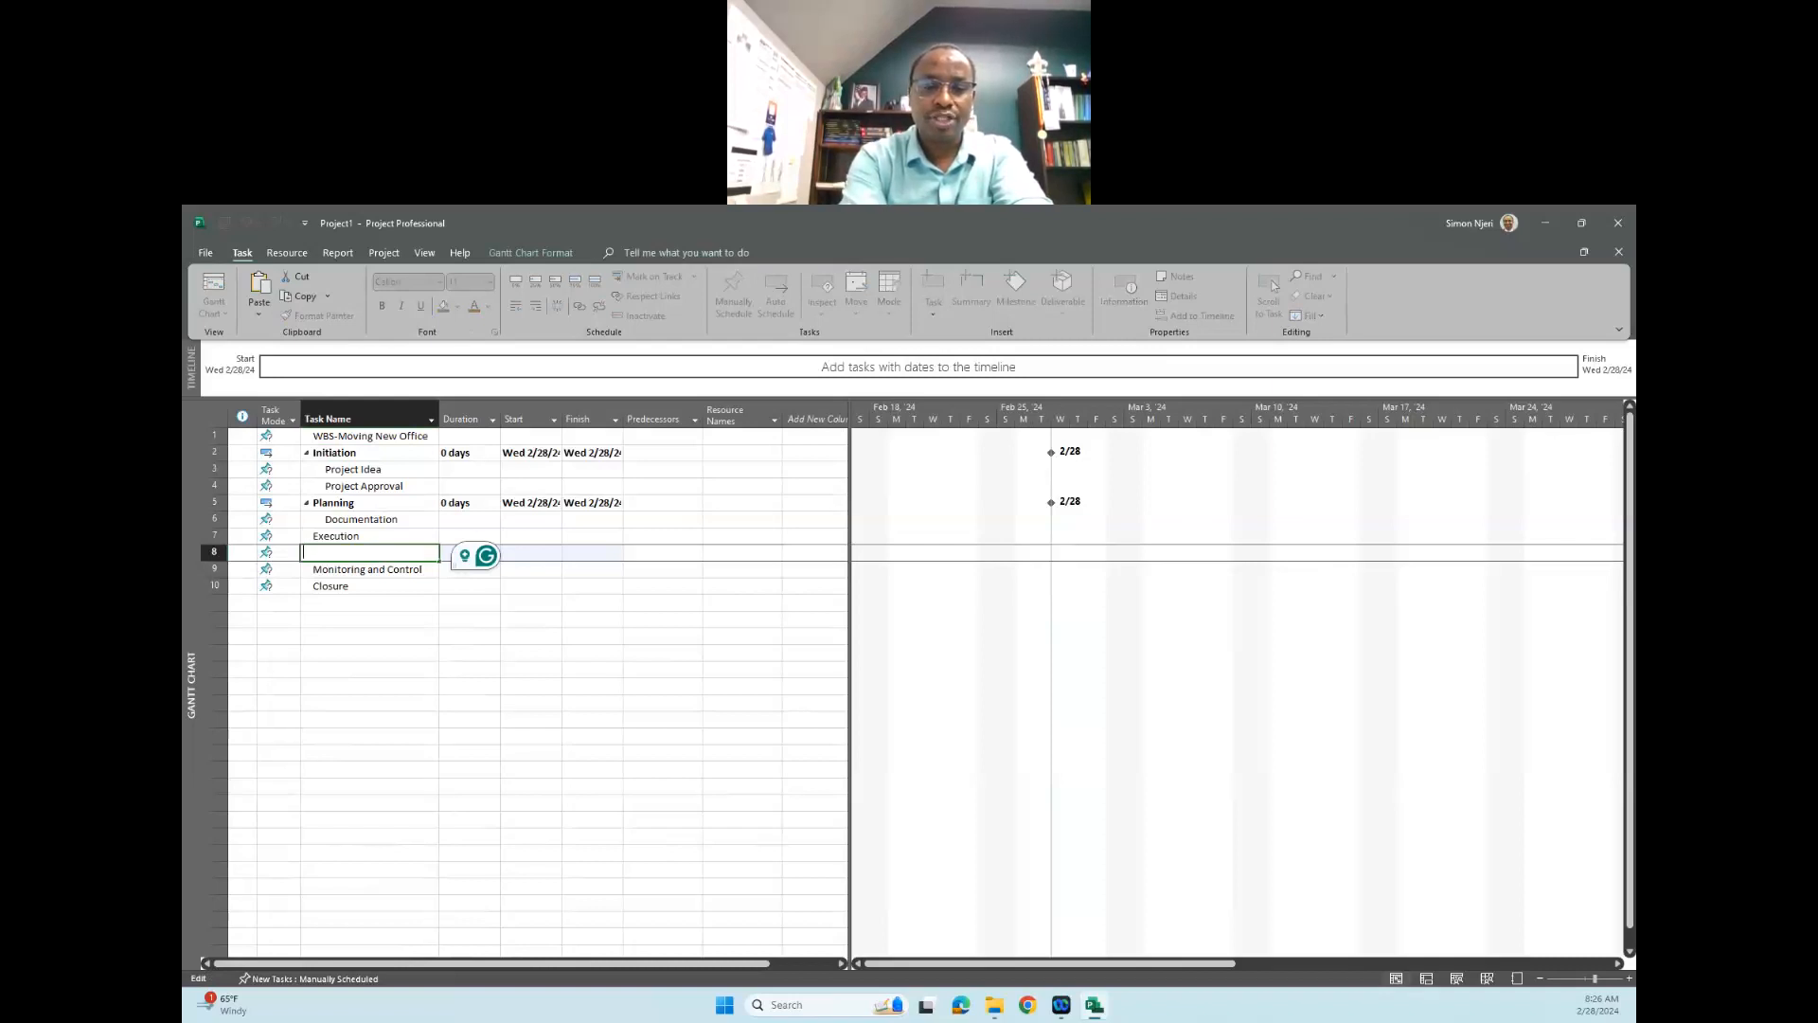
text(H)
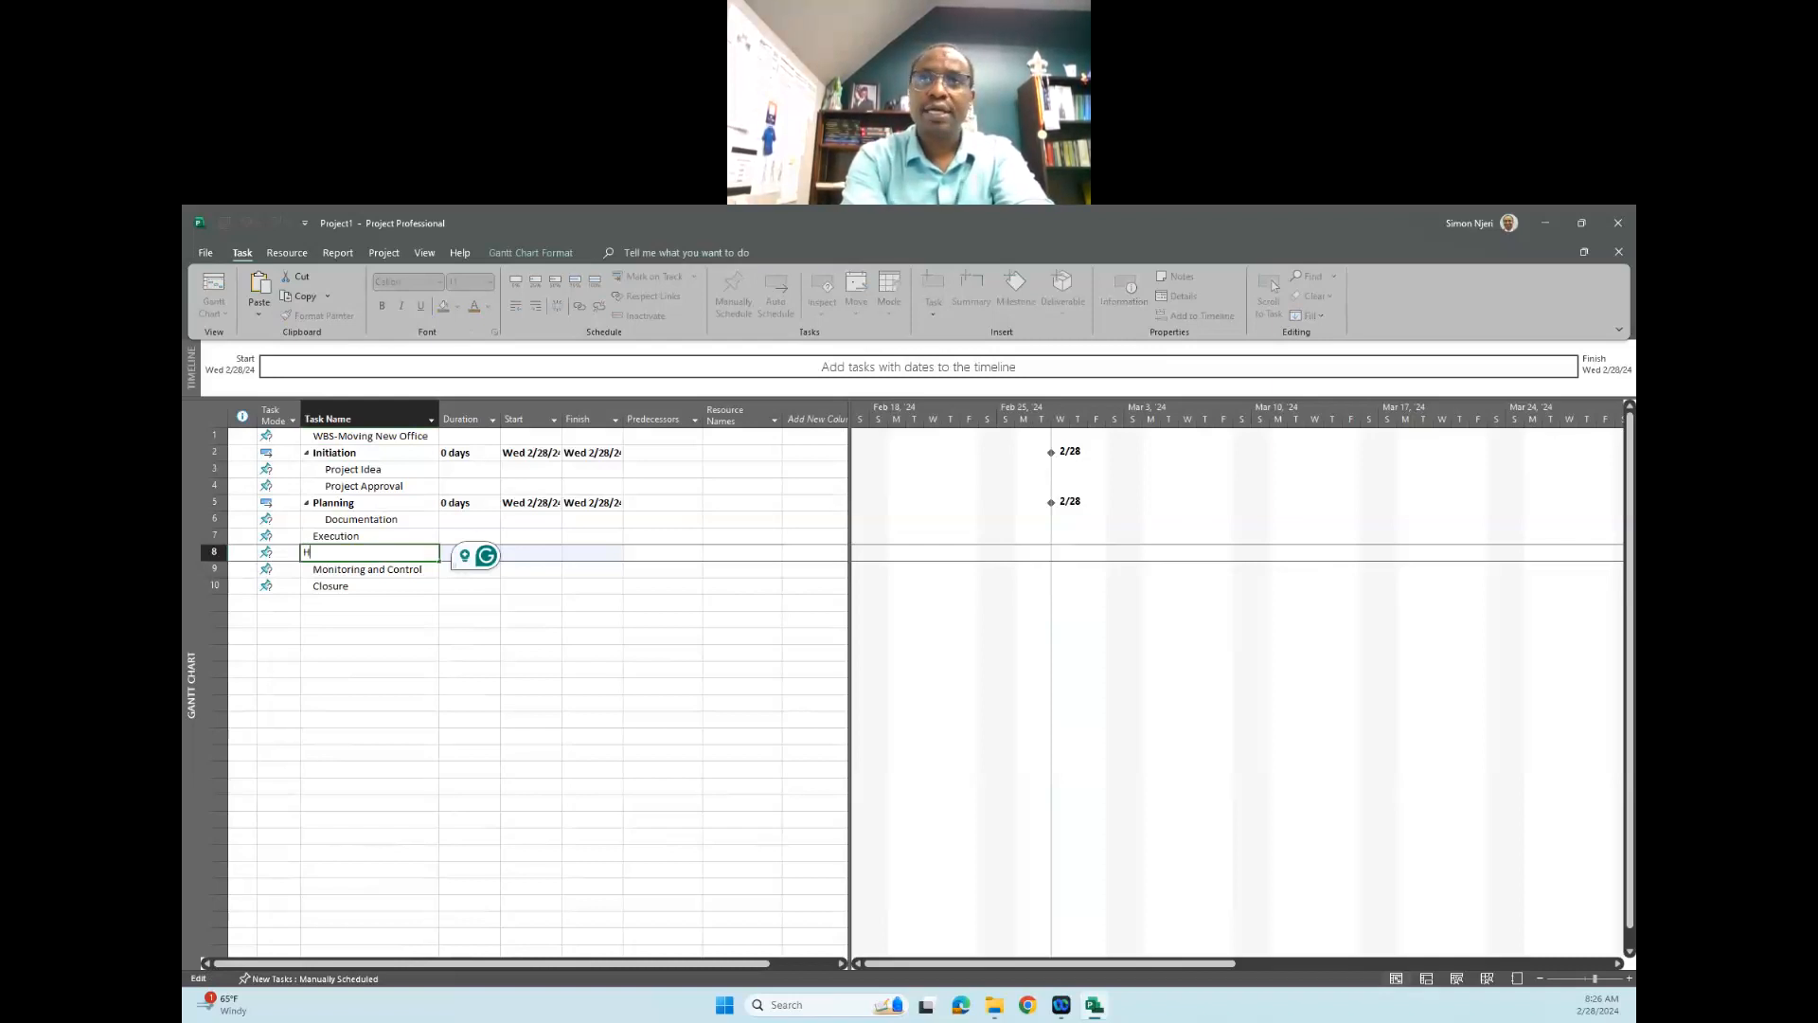
text(iring)
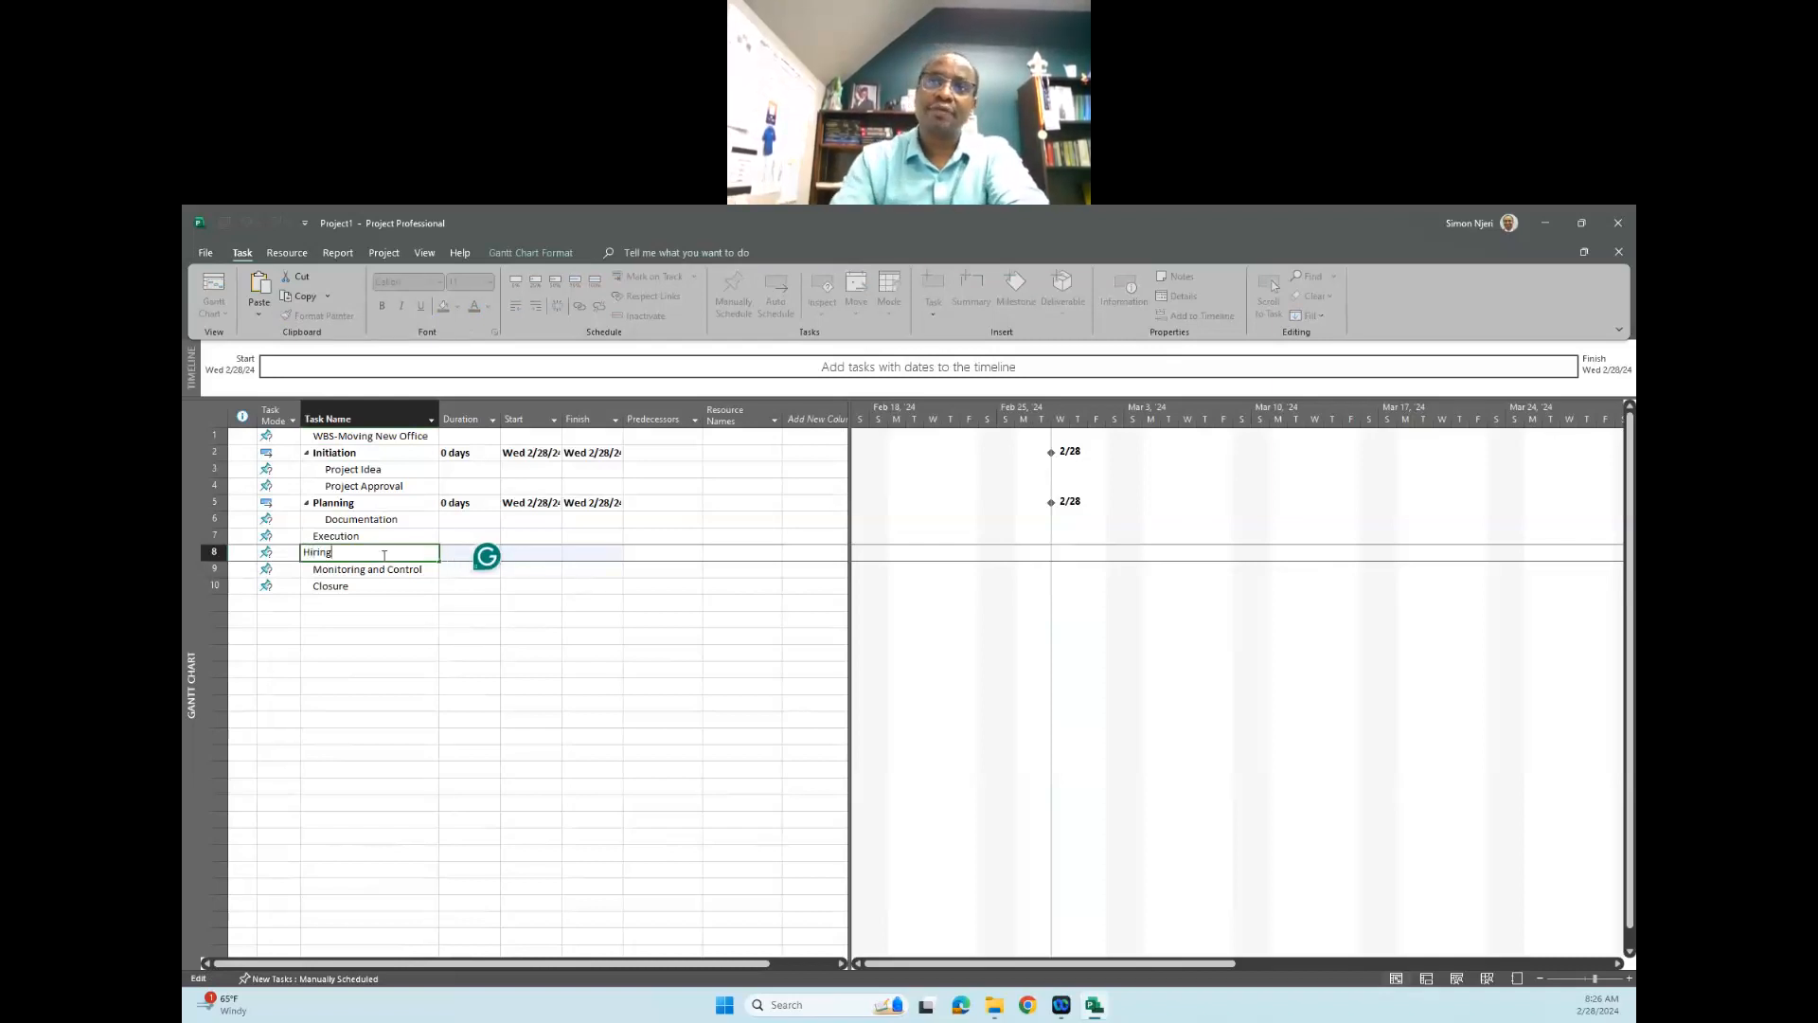
click(328, 603)
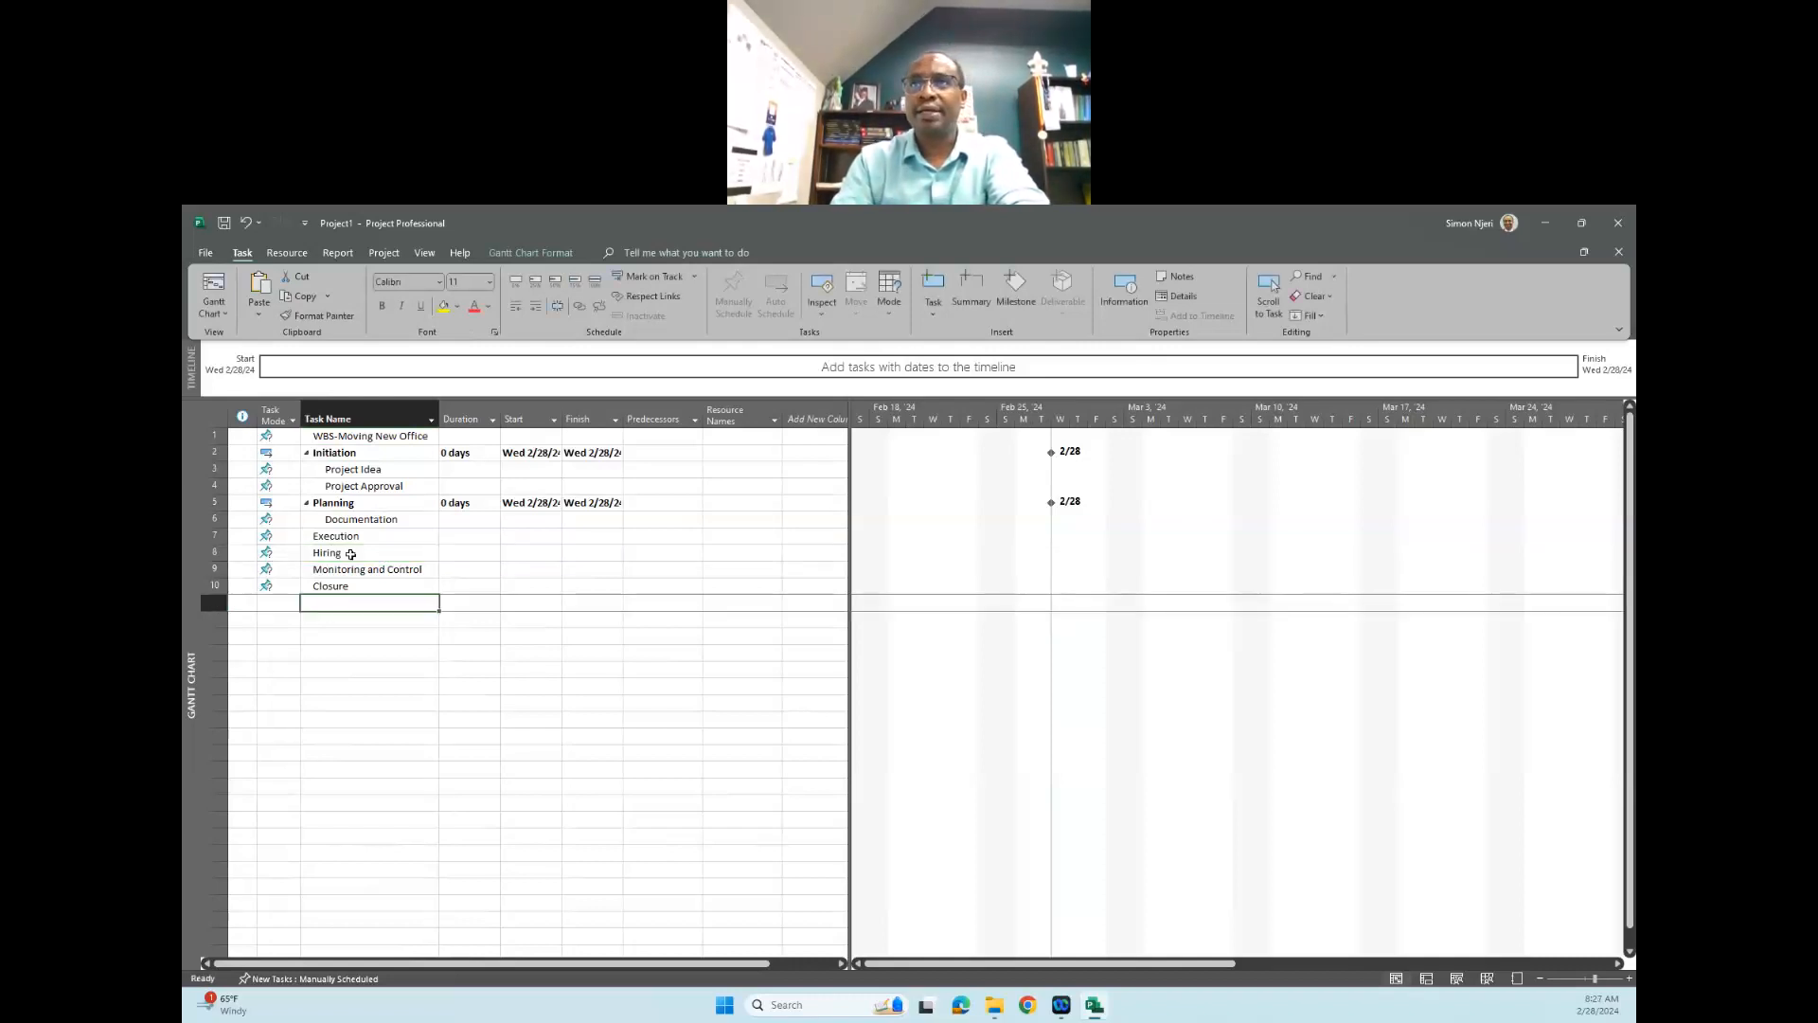
- Indent the "Hiring" task as a subtask of "Execution"
click(351, 554)
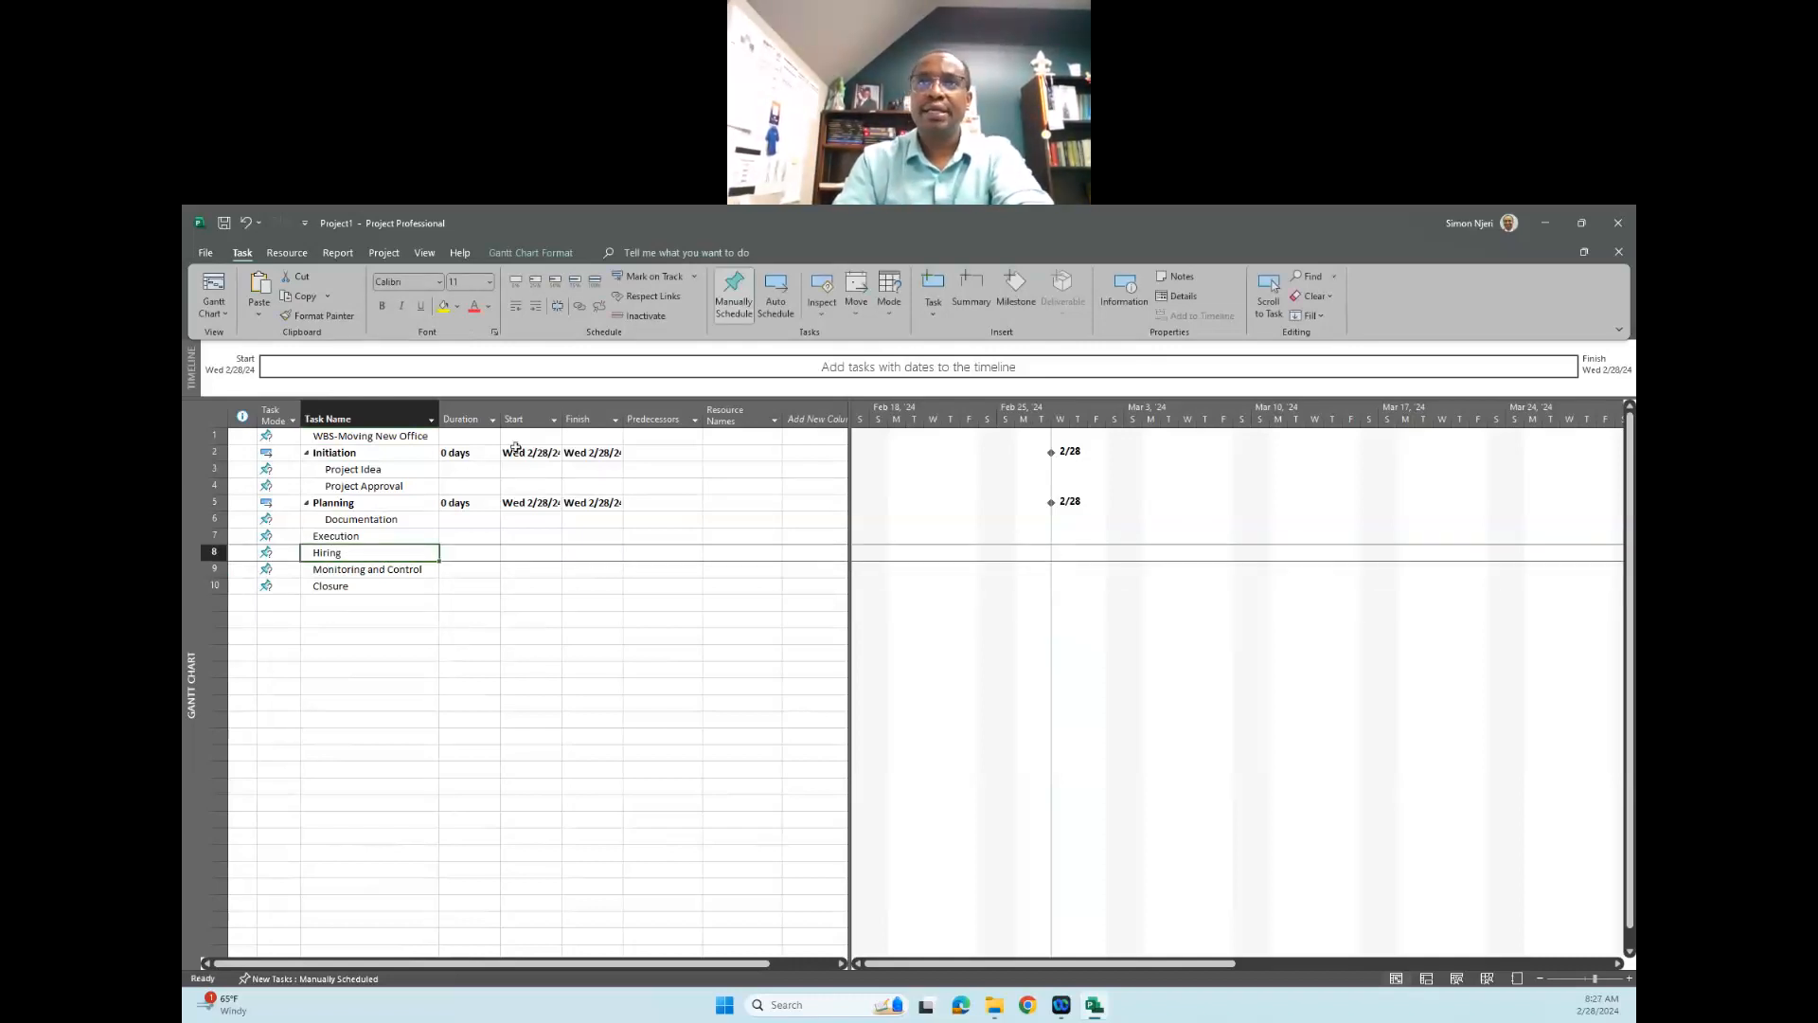
click(536, 307)
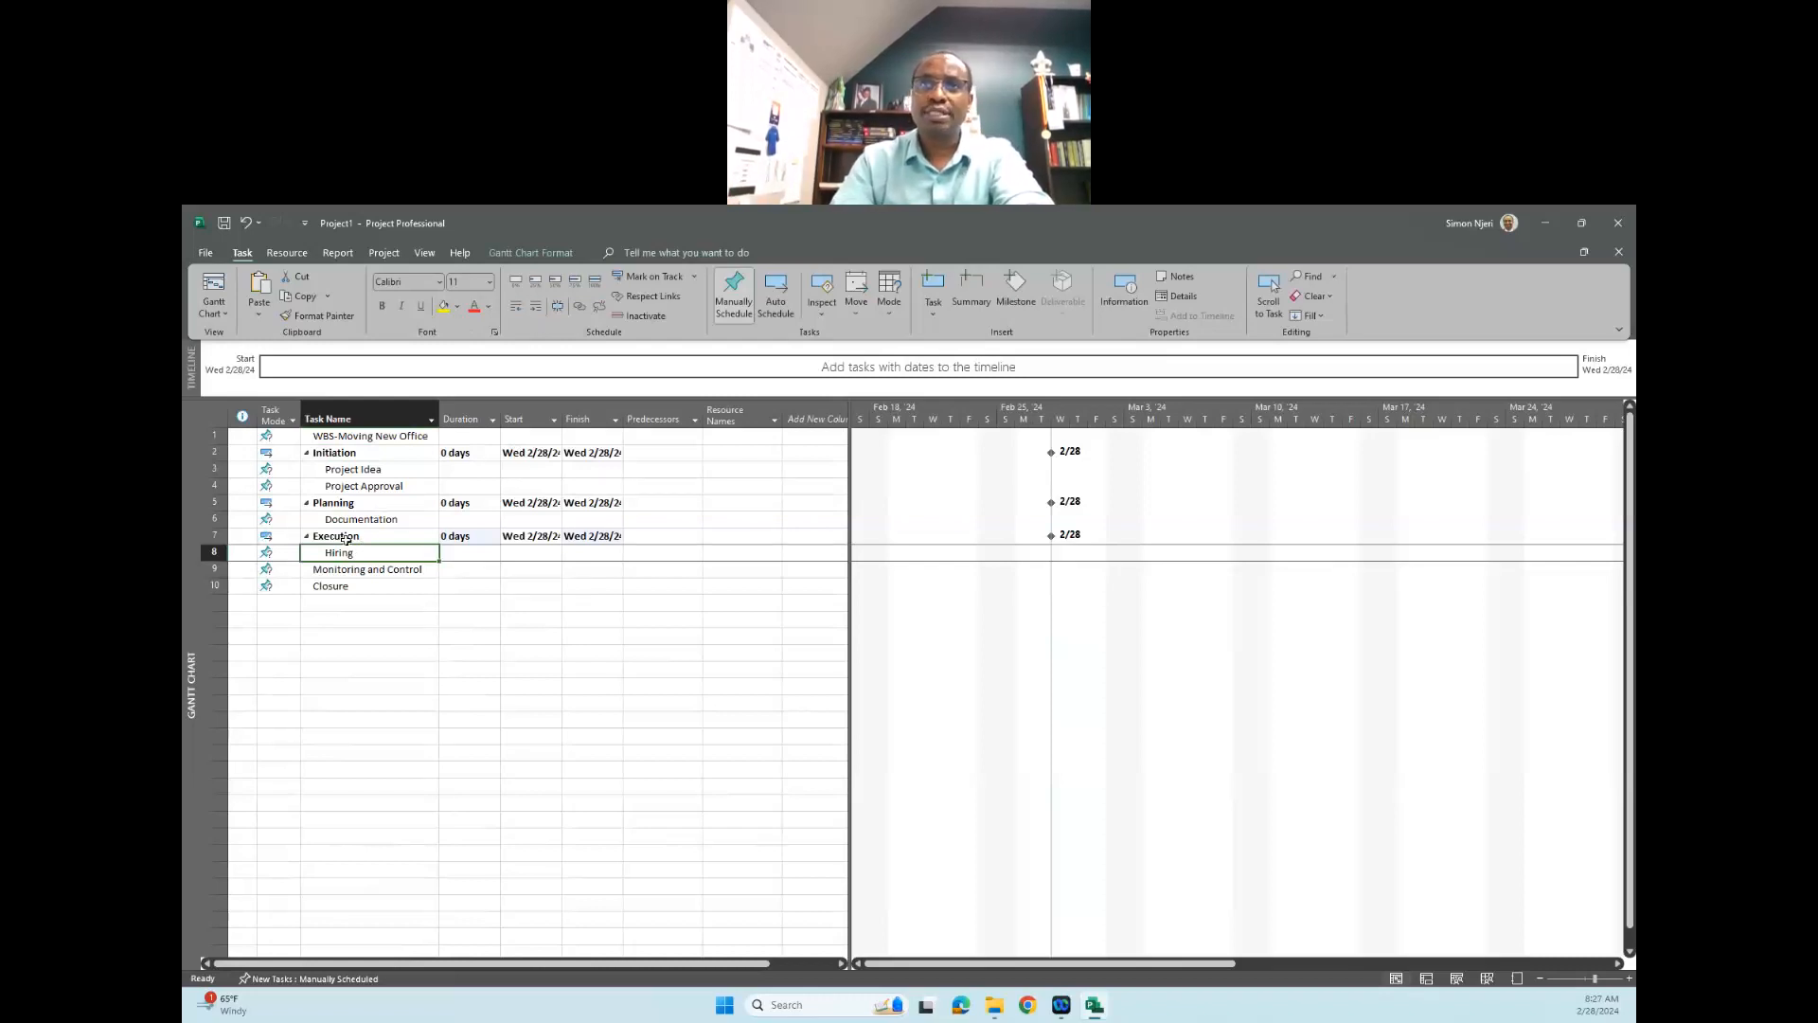
click(373, 569)
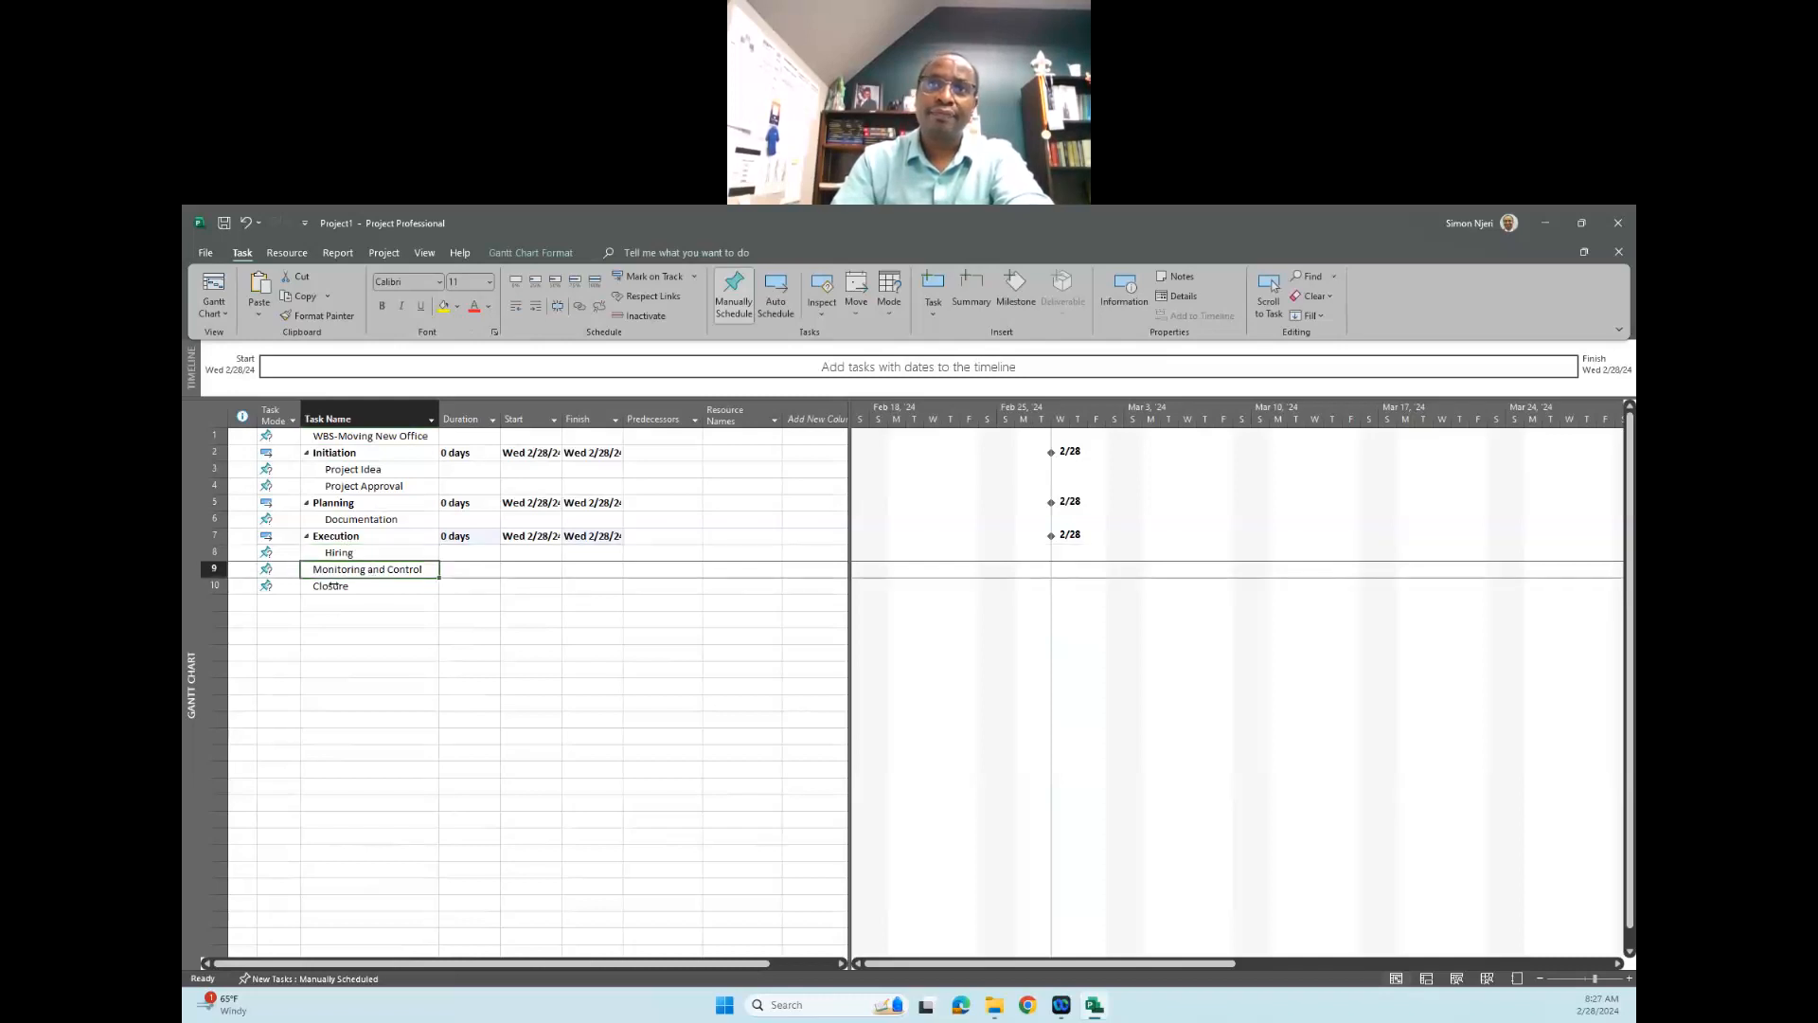
click(343, 587)
right_click(346, 587)
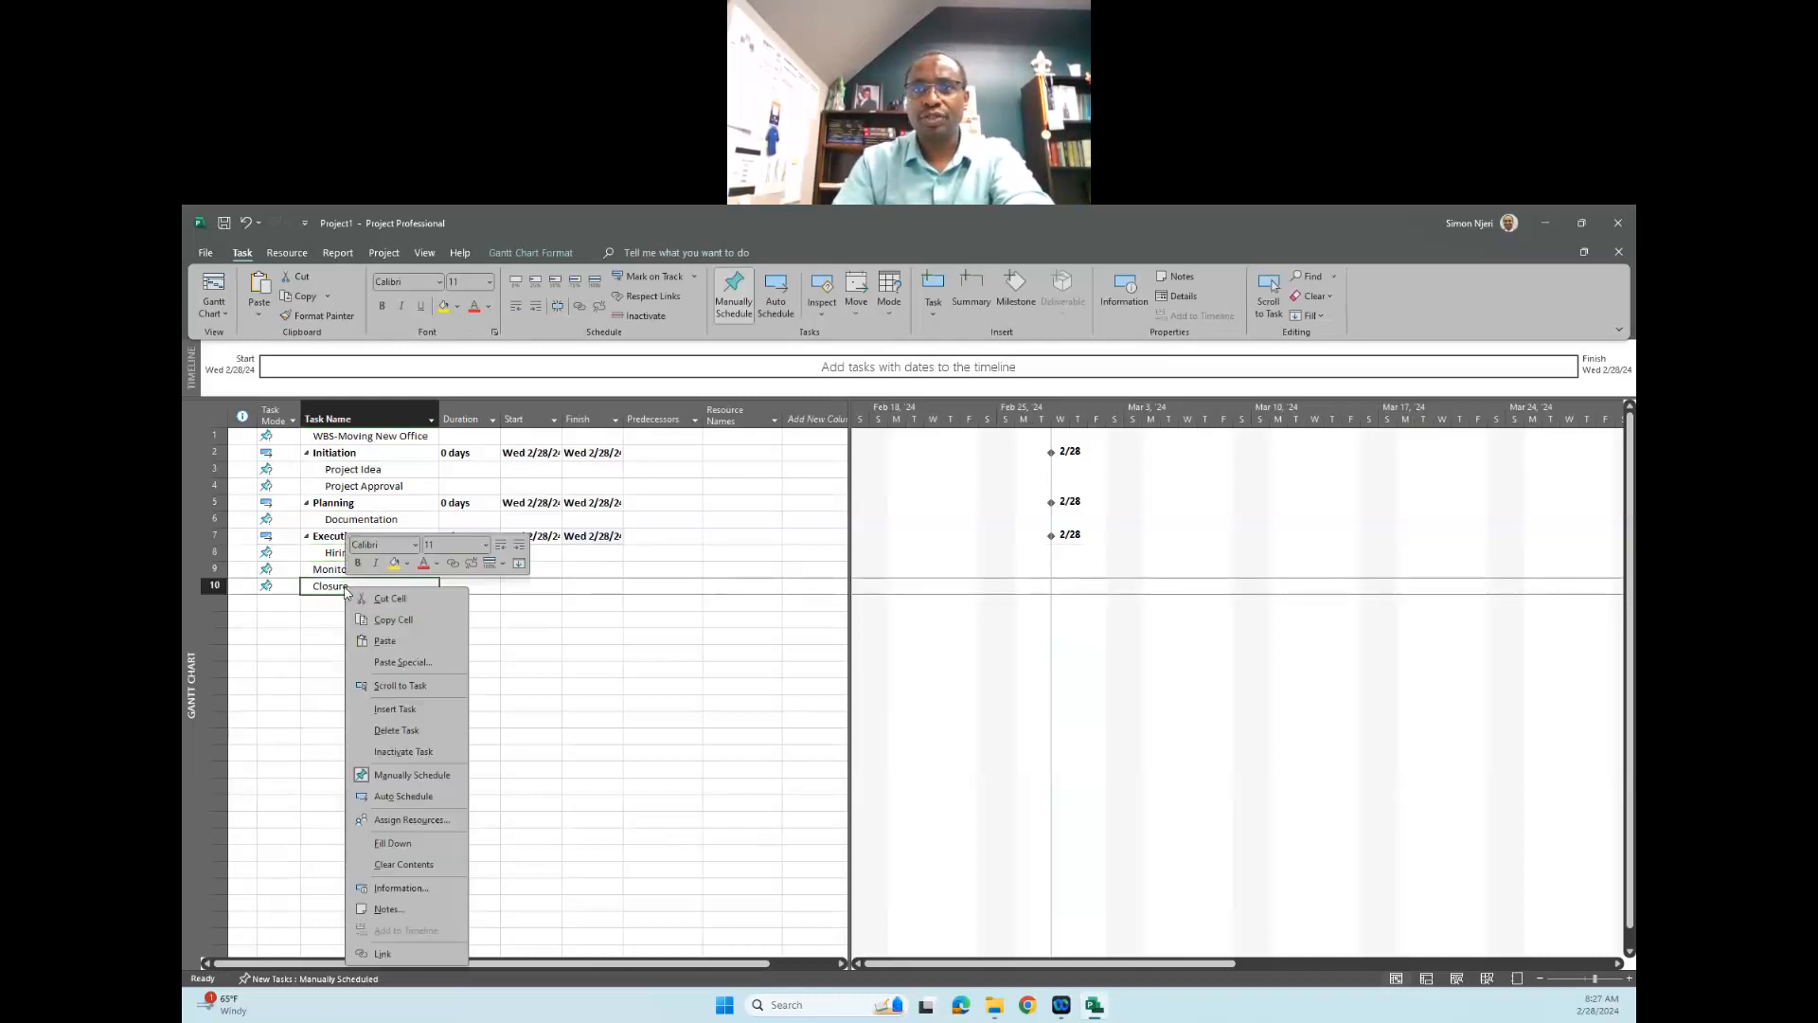
click(414, 726)
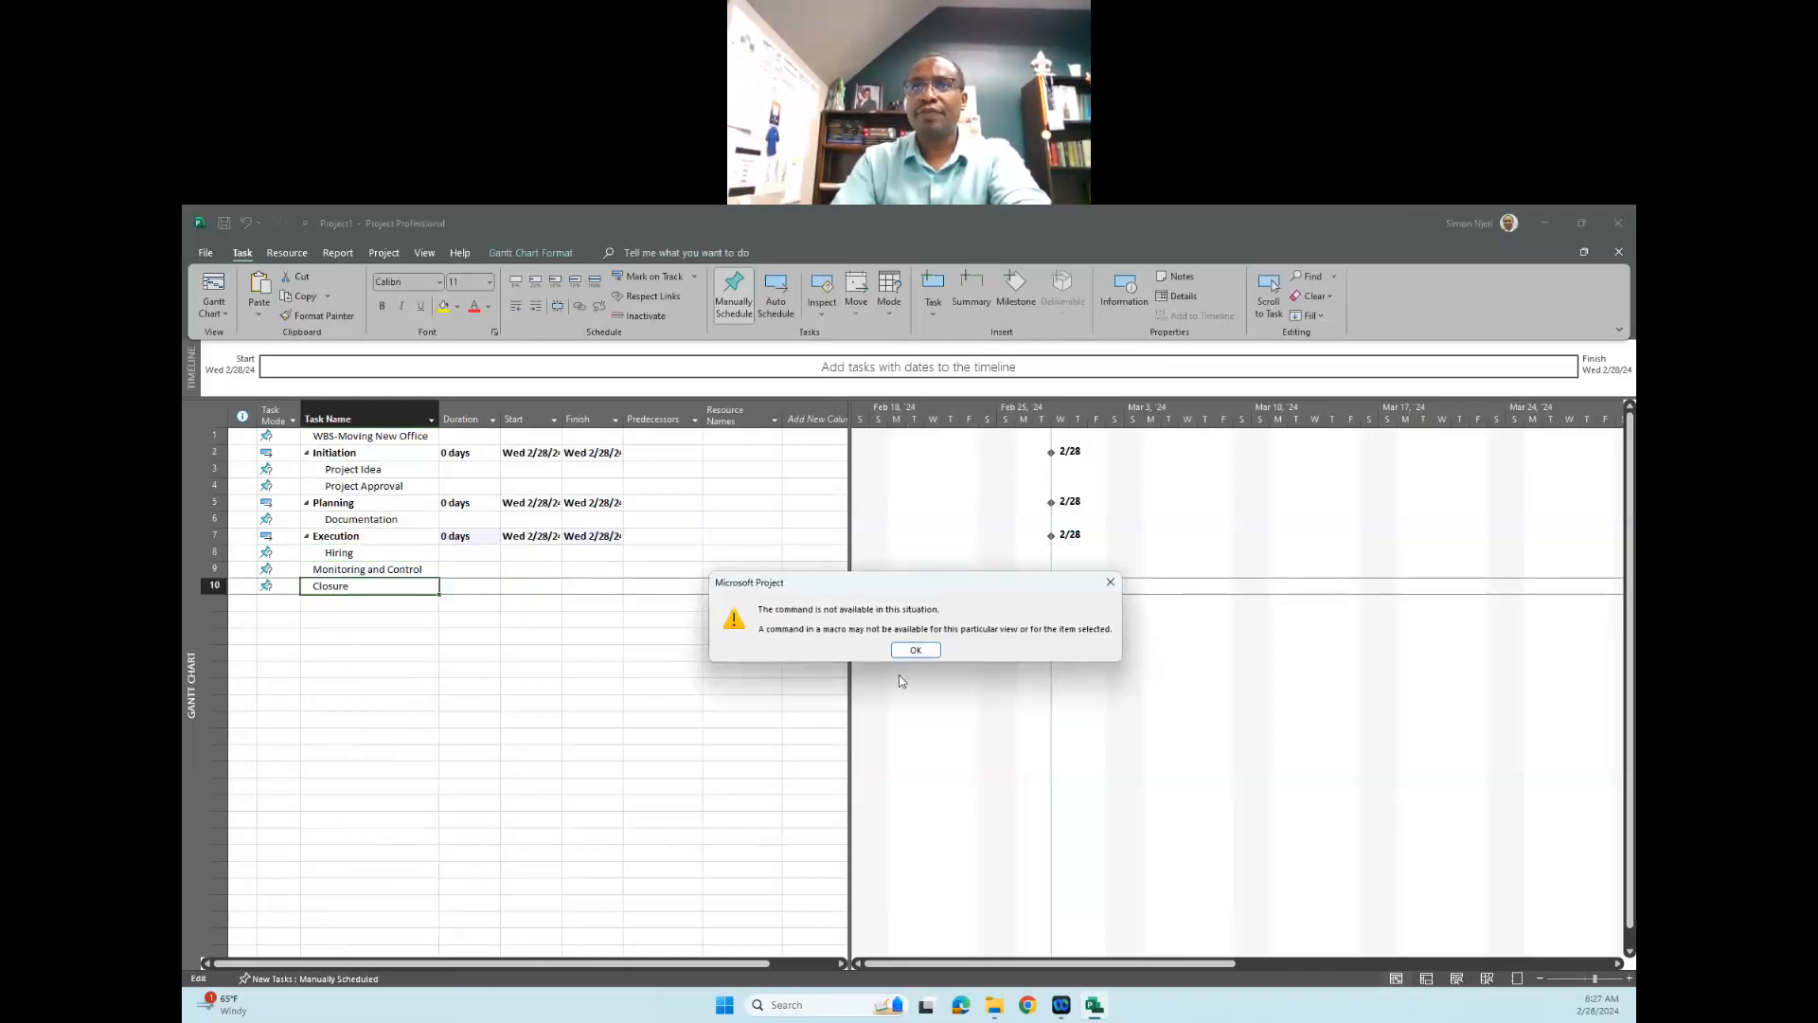
click(1112, 583)
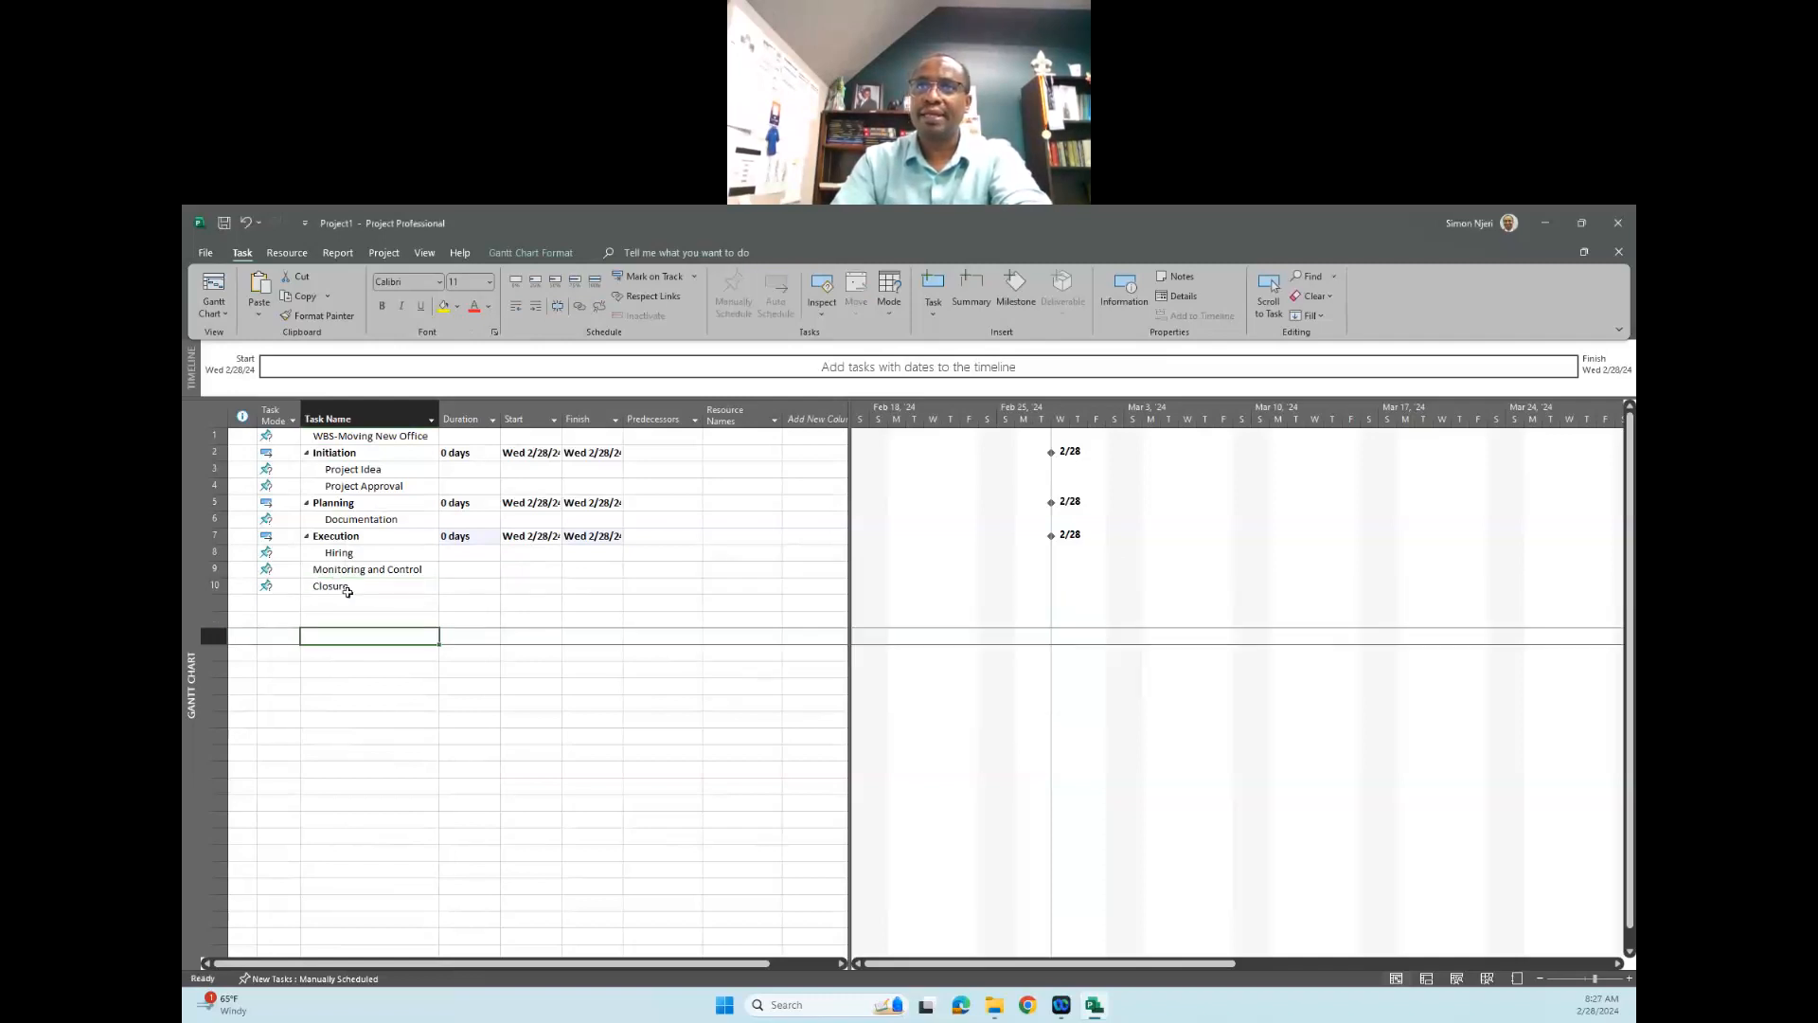
- Insert a new task between "Monitoring and Control" and "Closure"
right_click(348, 588)
click(321, 588)
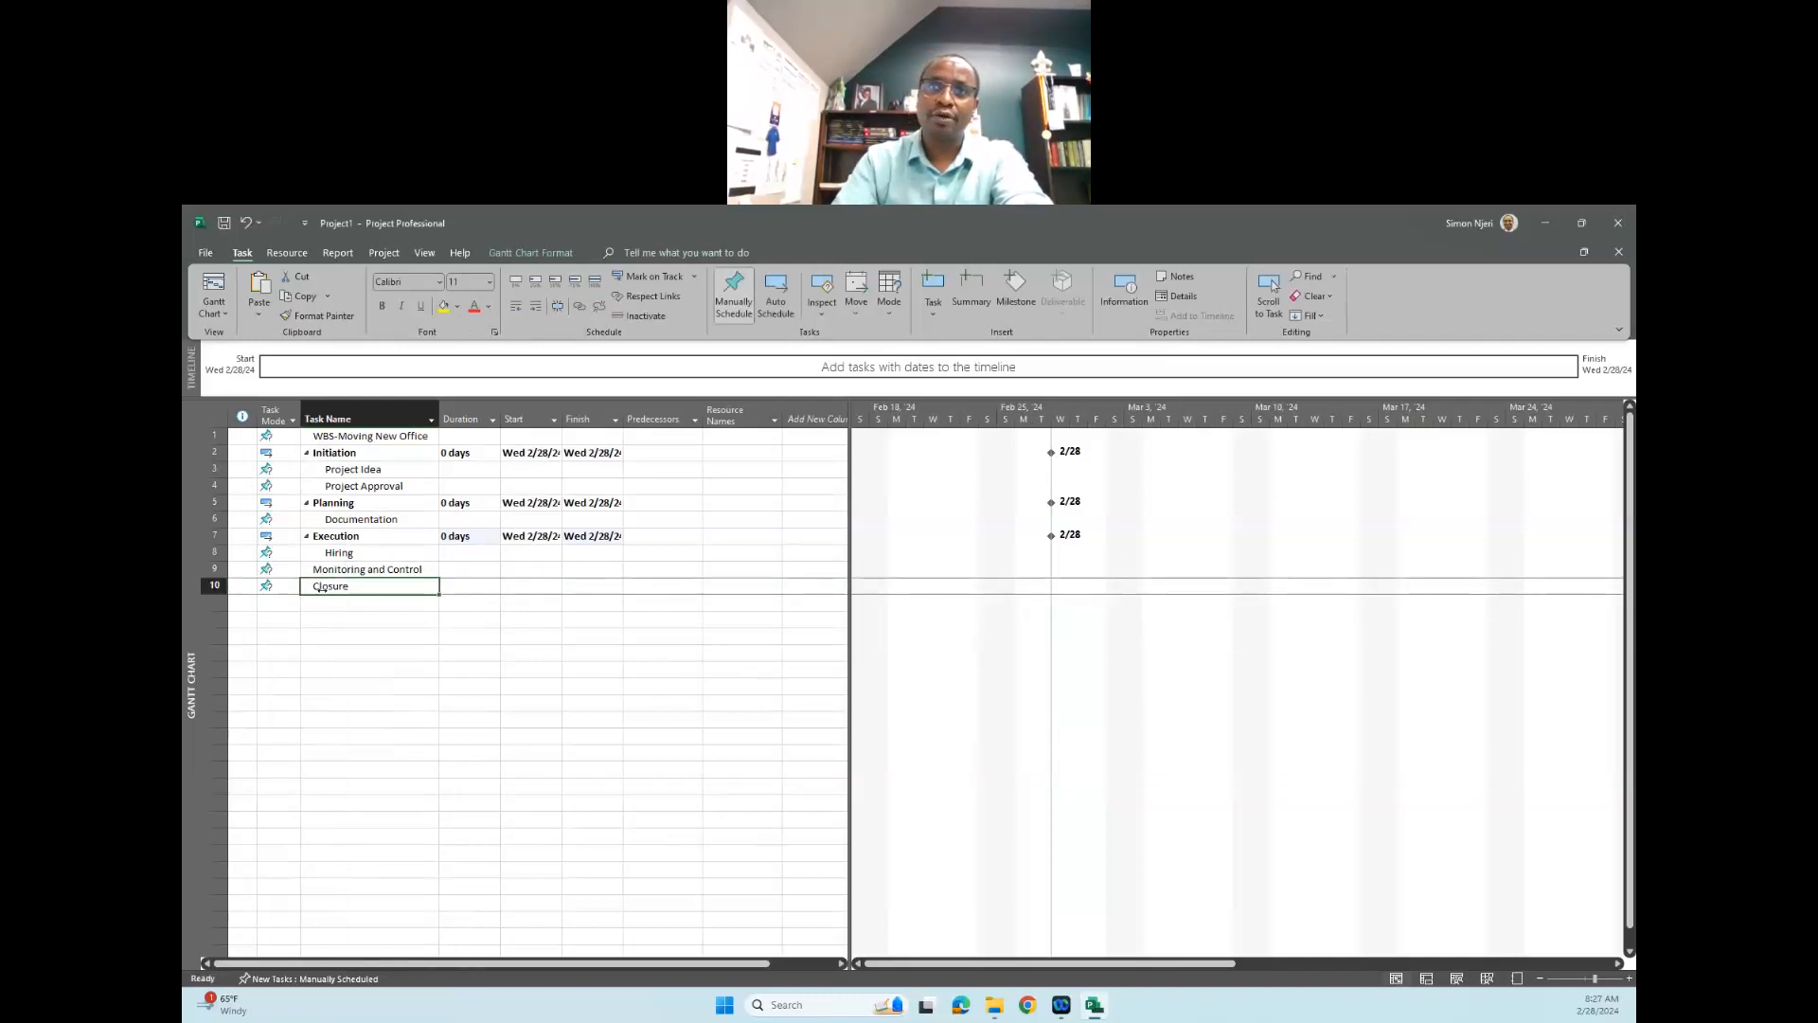
right_click(340, 588)
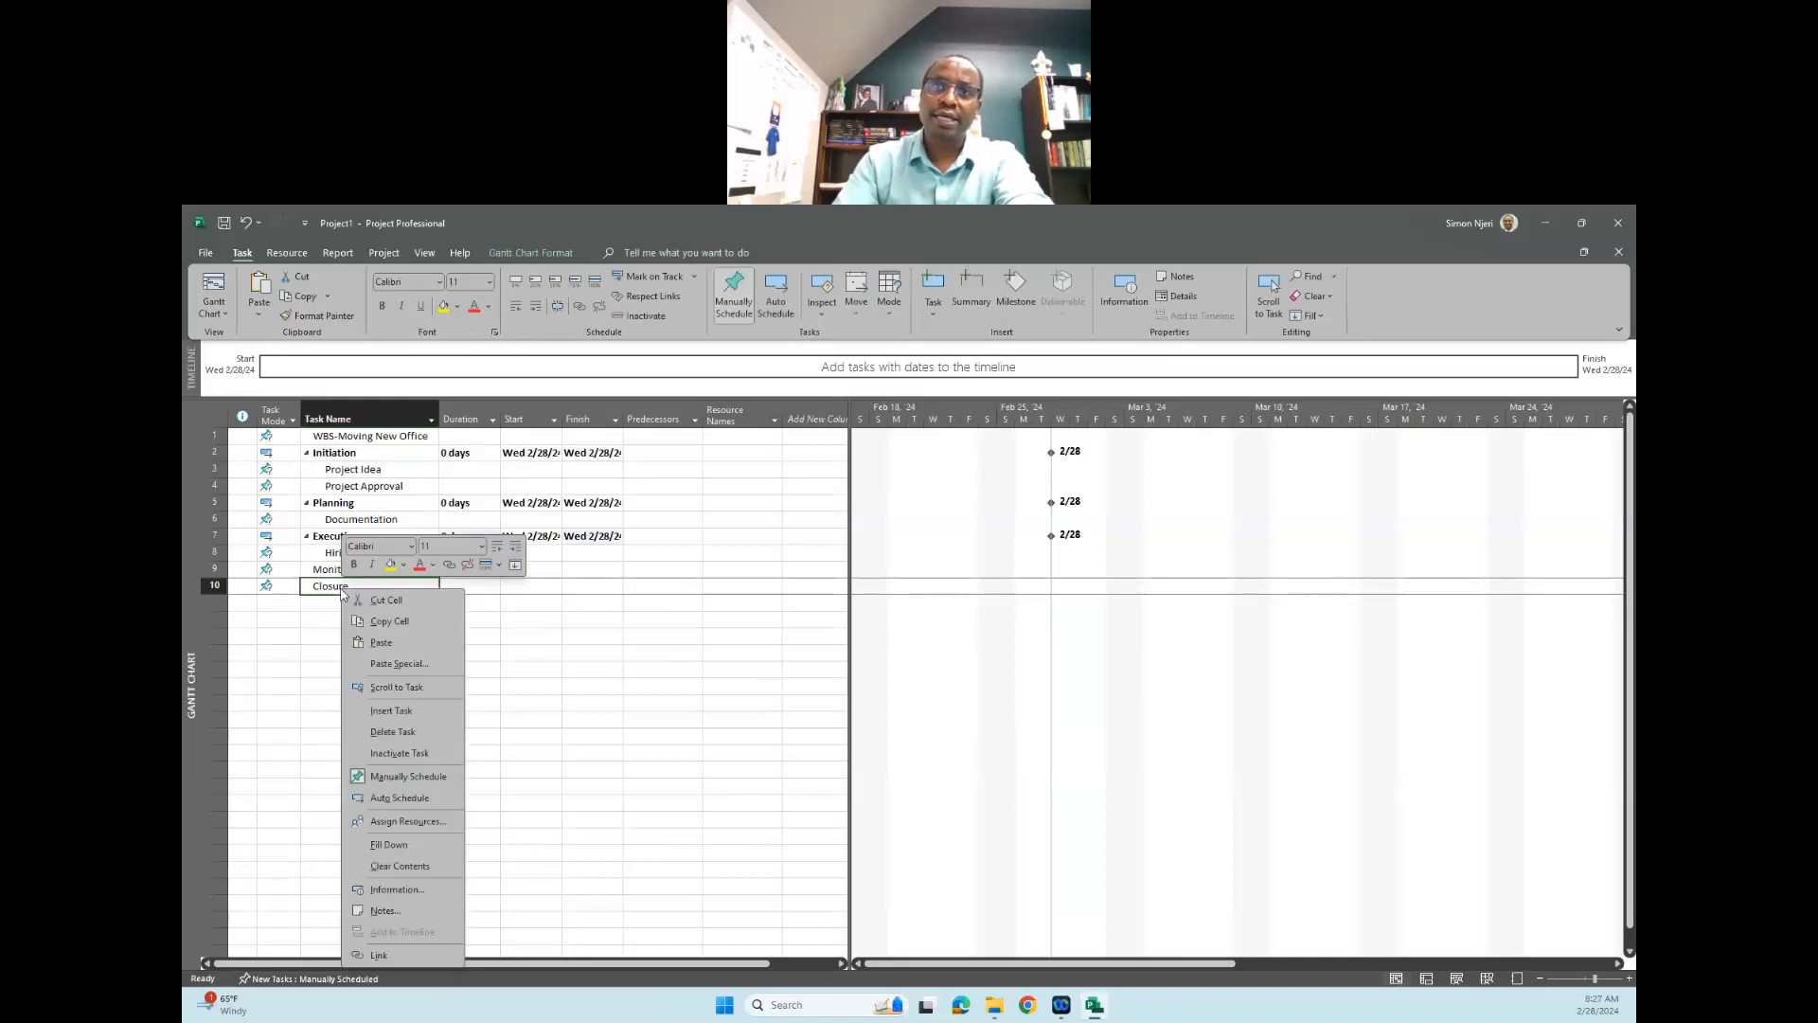
click(399, 710)
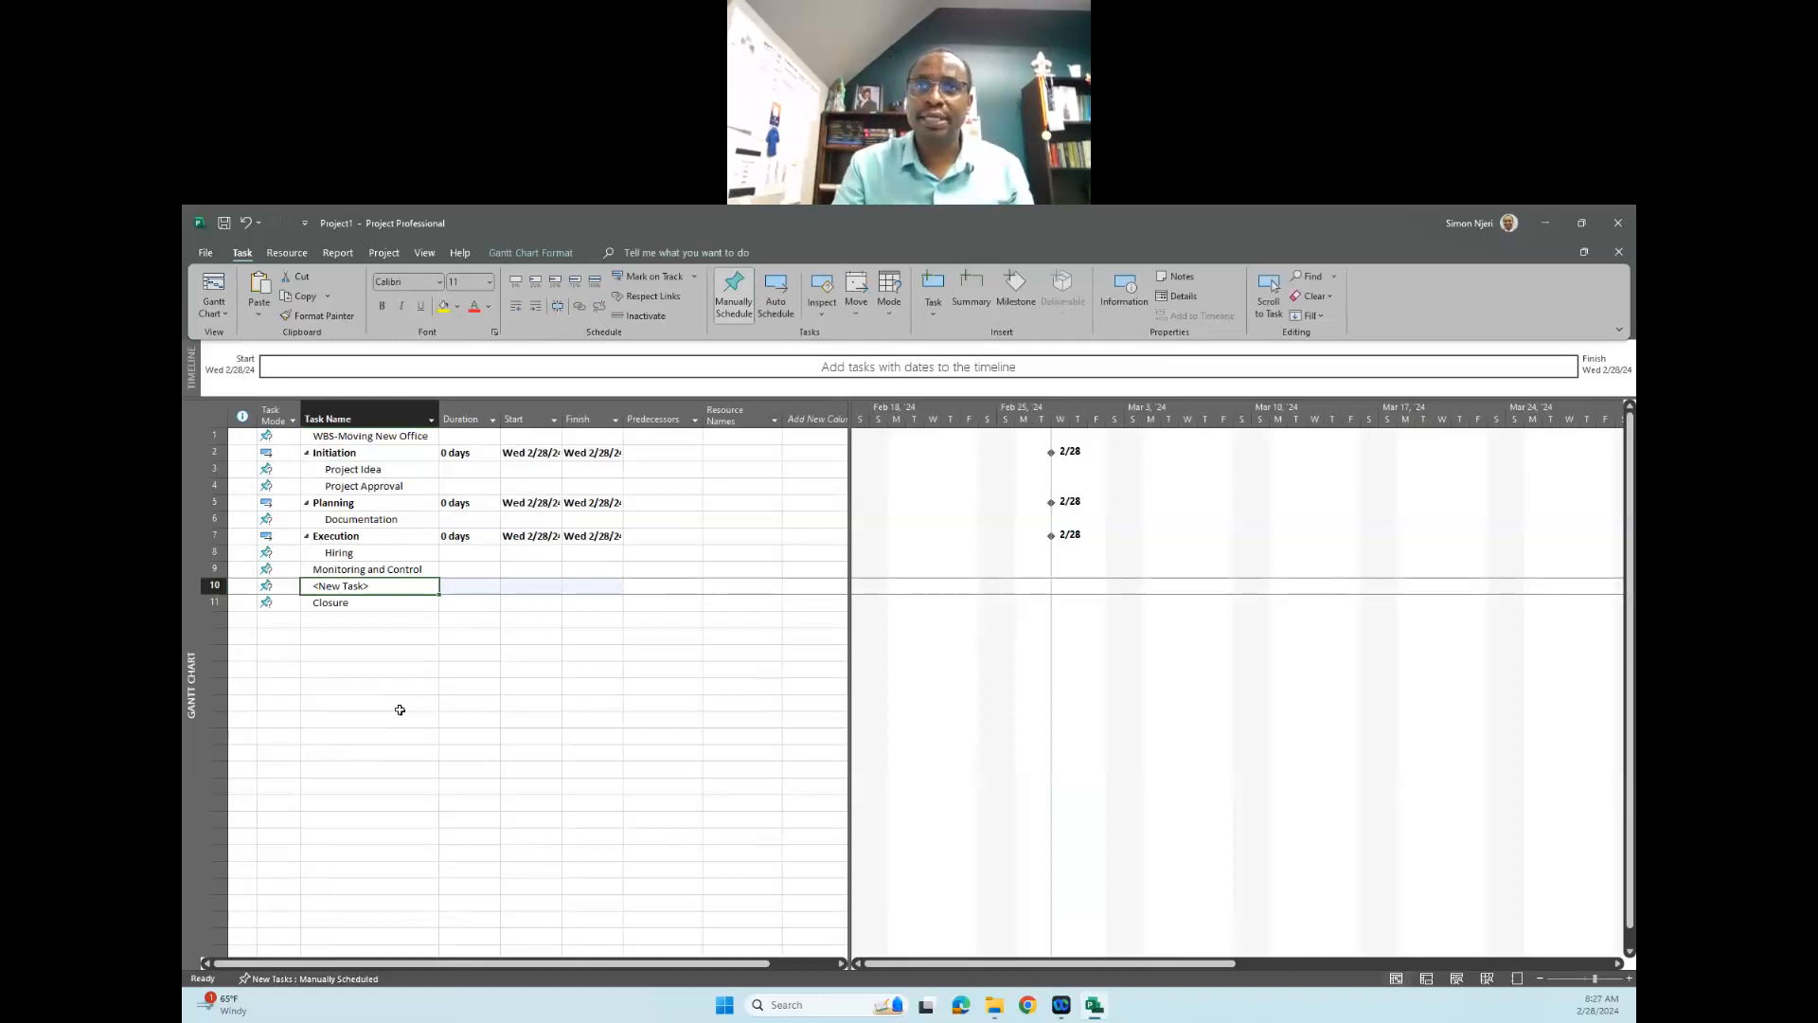
- Name the new task above "Closure" "Field Visit" and indent it as a subtask of "Monitoring and Control"
double_click(372, 587)
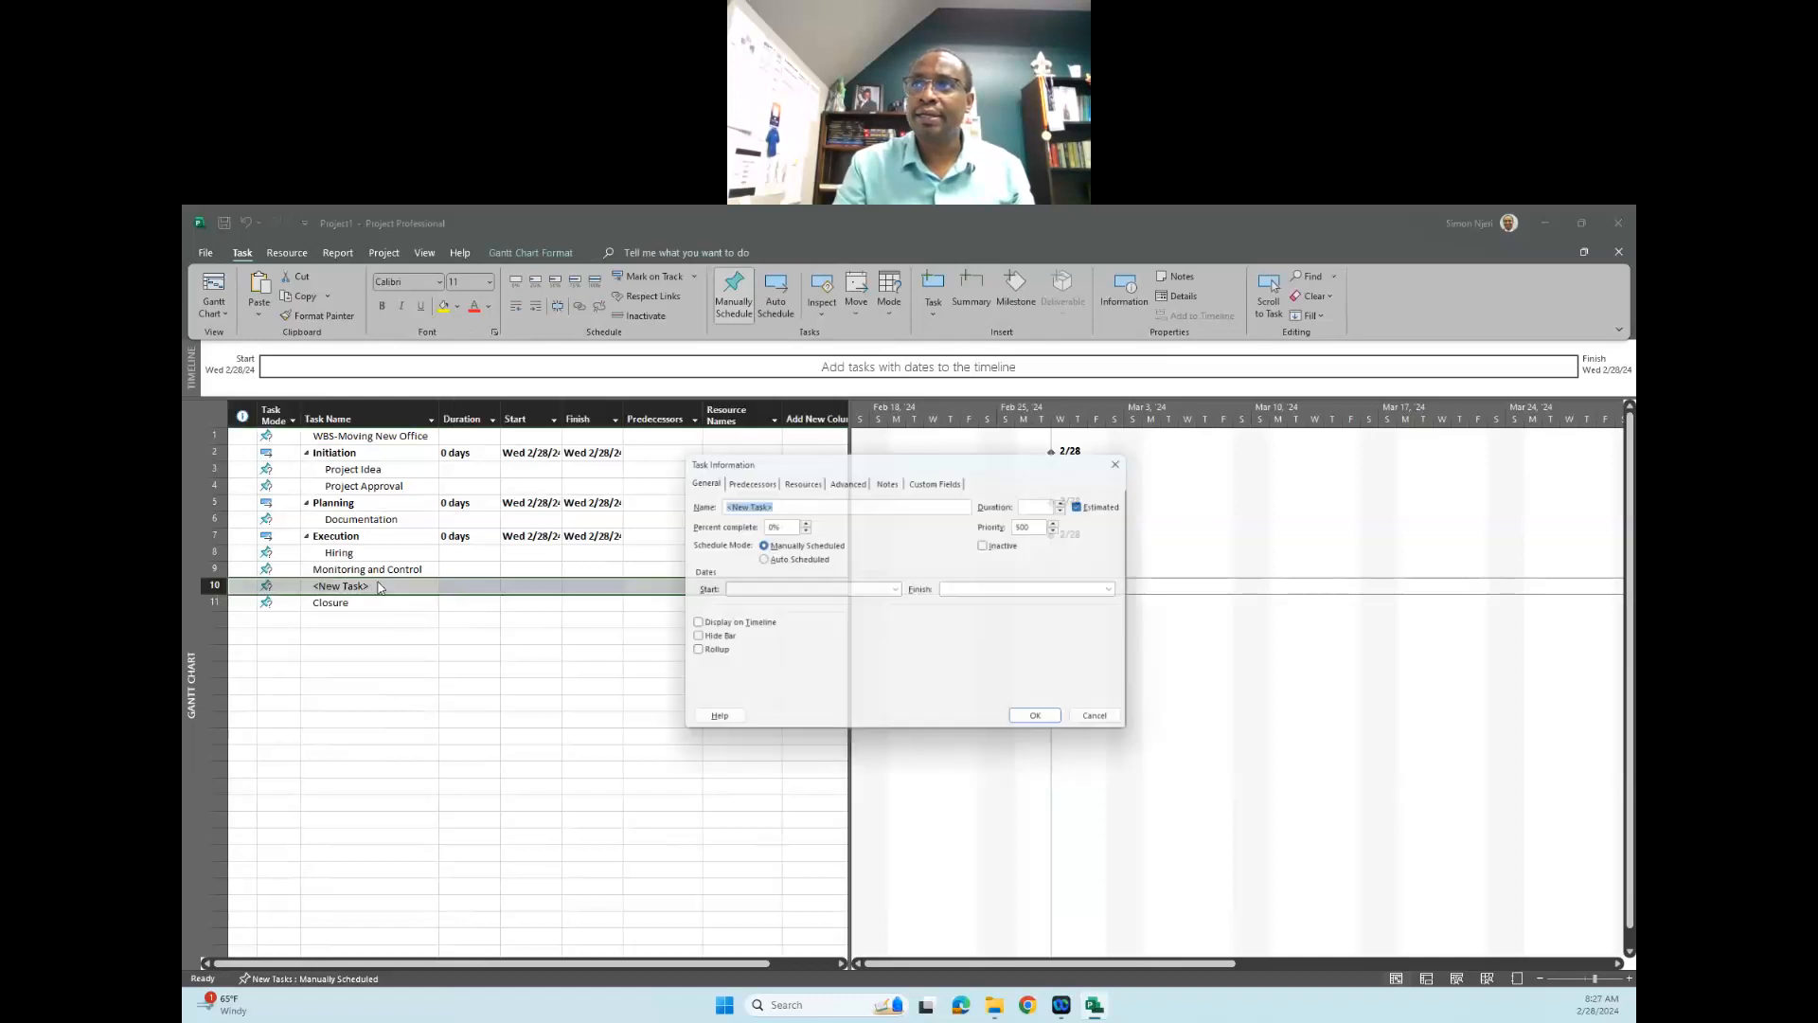
click(1130, 458)
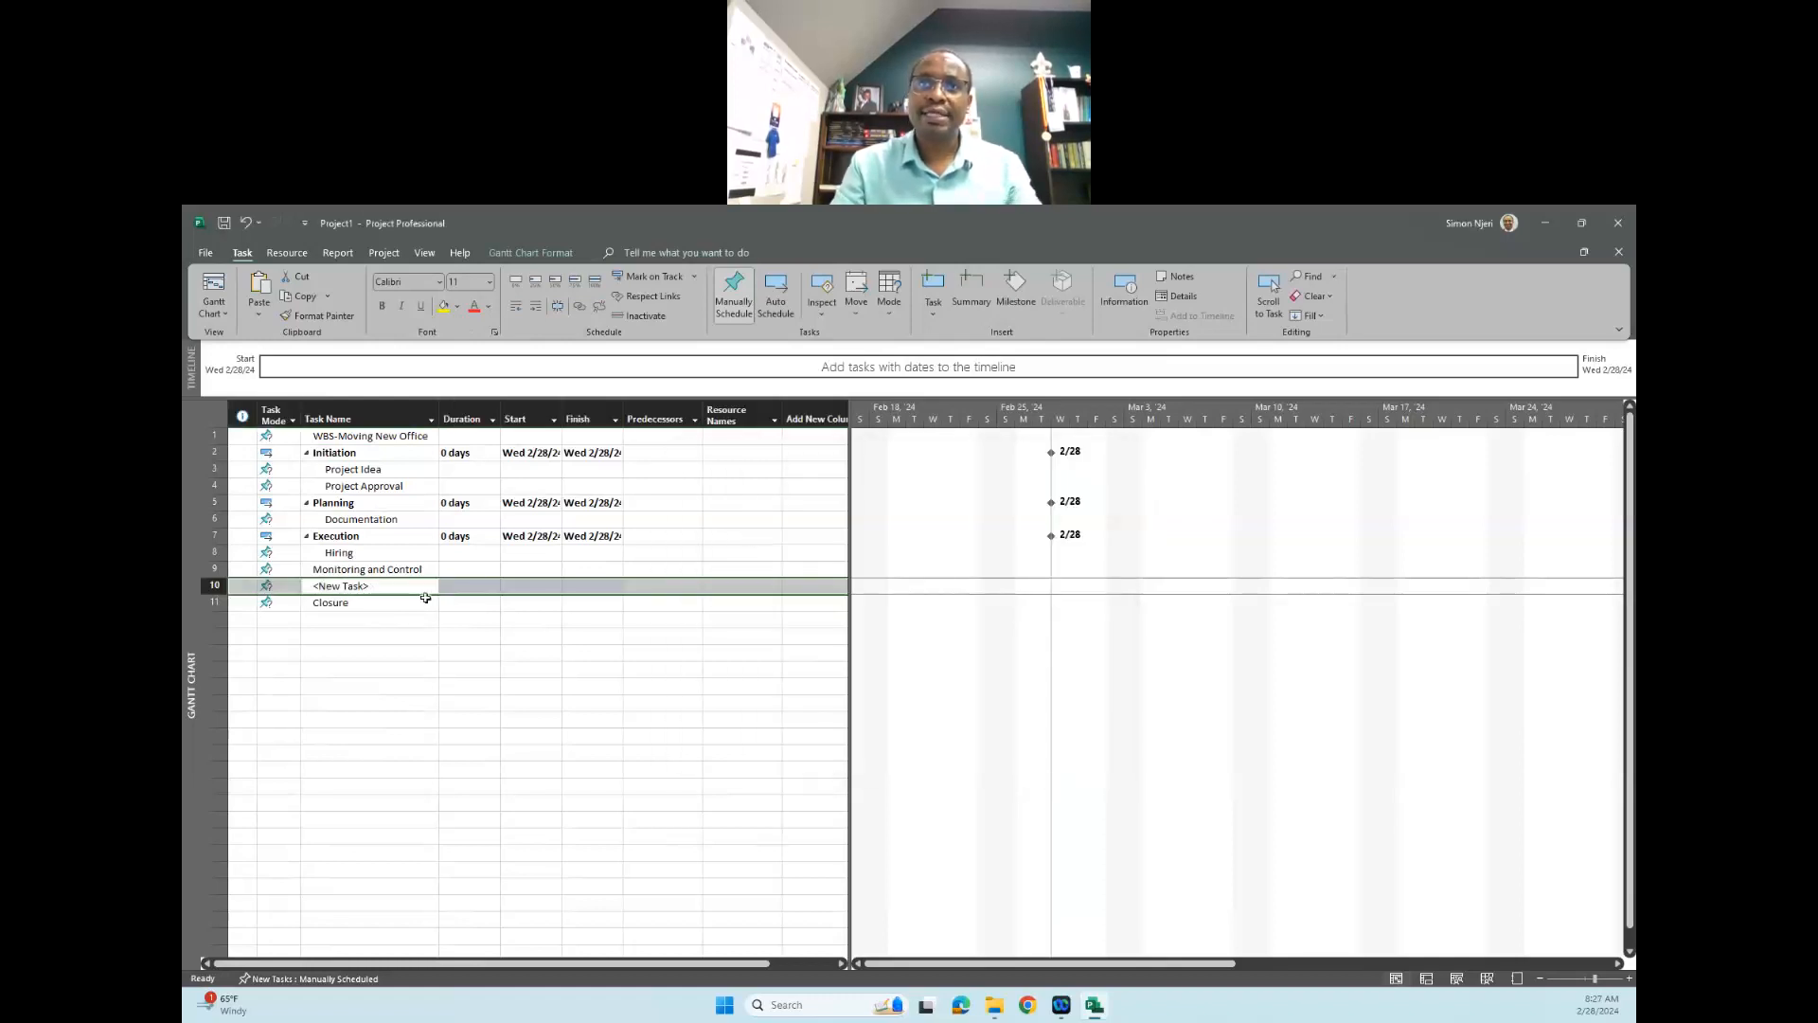
click(391, 585)
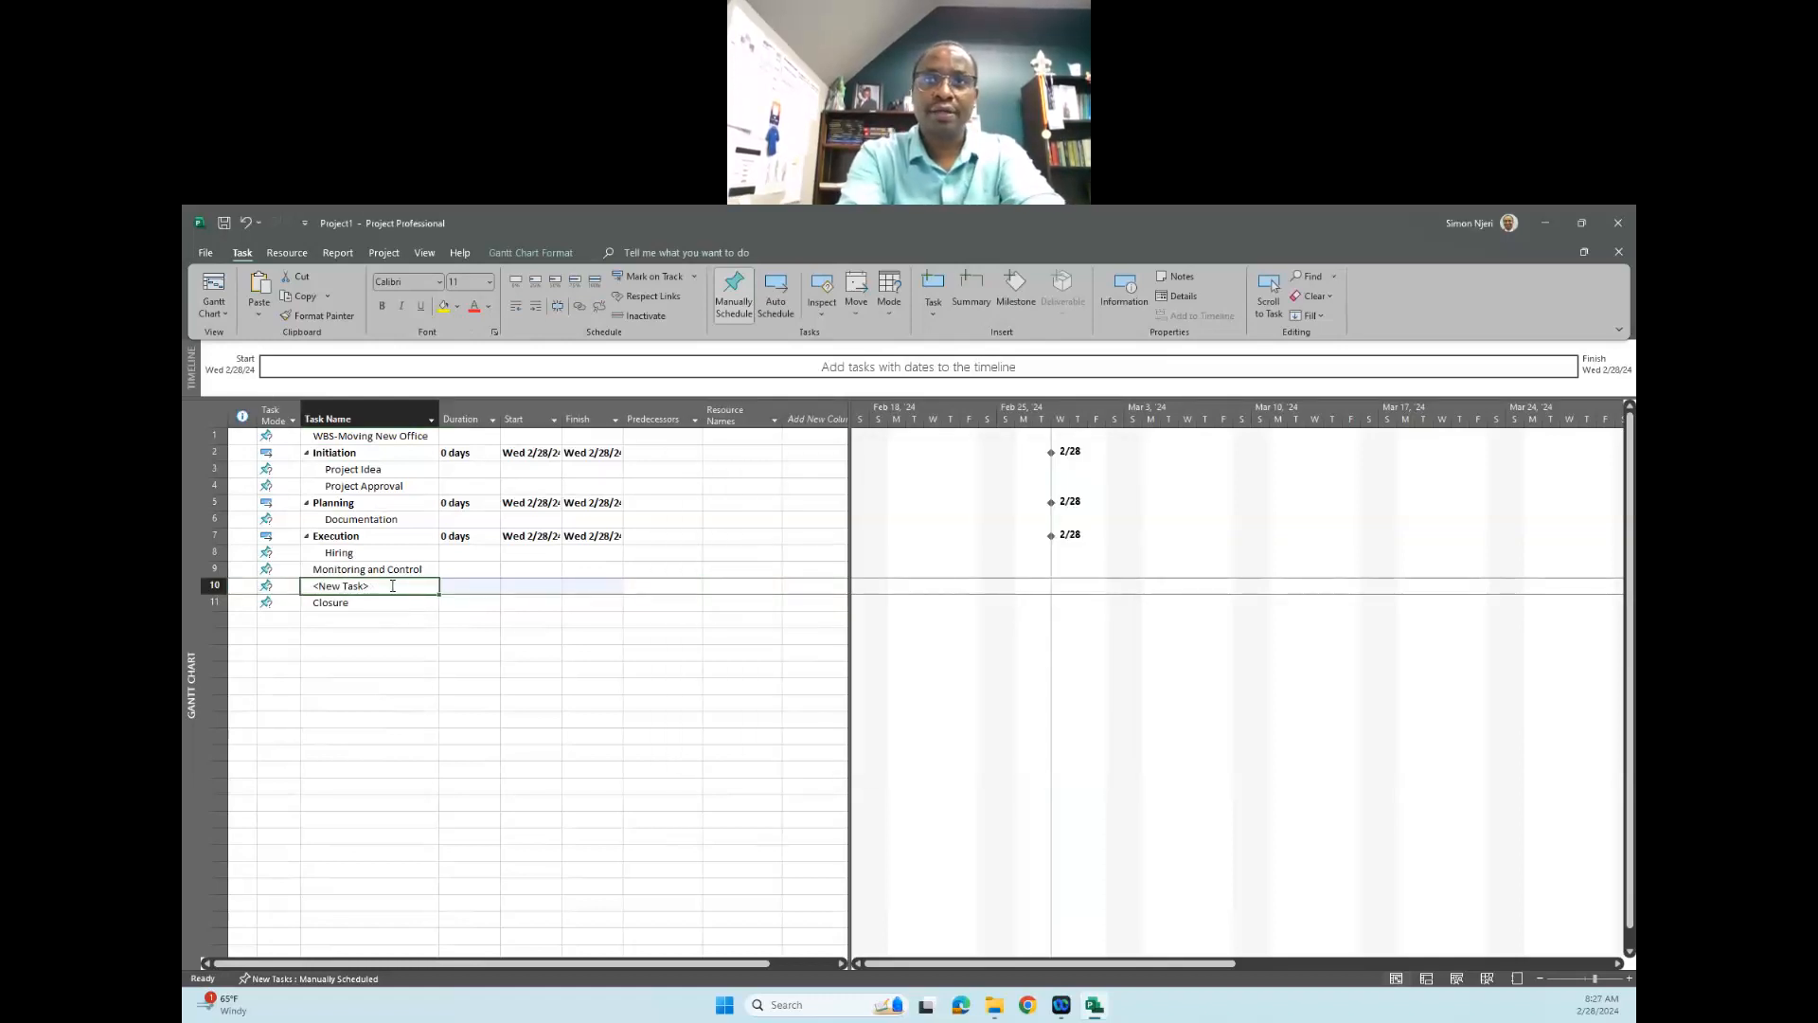
click(392, 586)
key(BackSpace)
key(BackSpace)
key(BackSpace)
key(BackSpace)
key(BackSpace)
key(BackSpace)
key(BackSpace)
key(BackSpace)
key(BackSpace)
key(BackSpace)
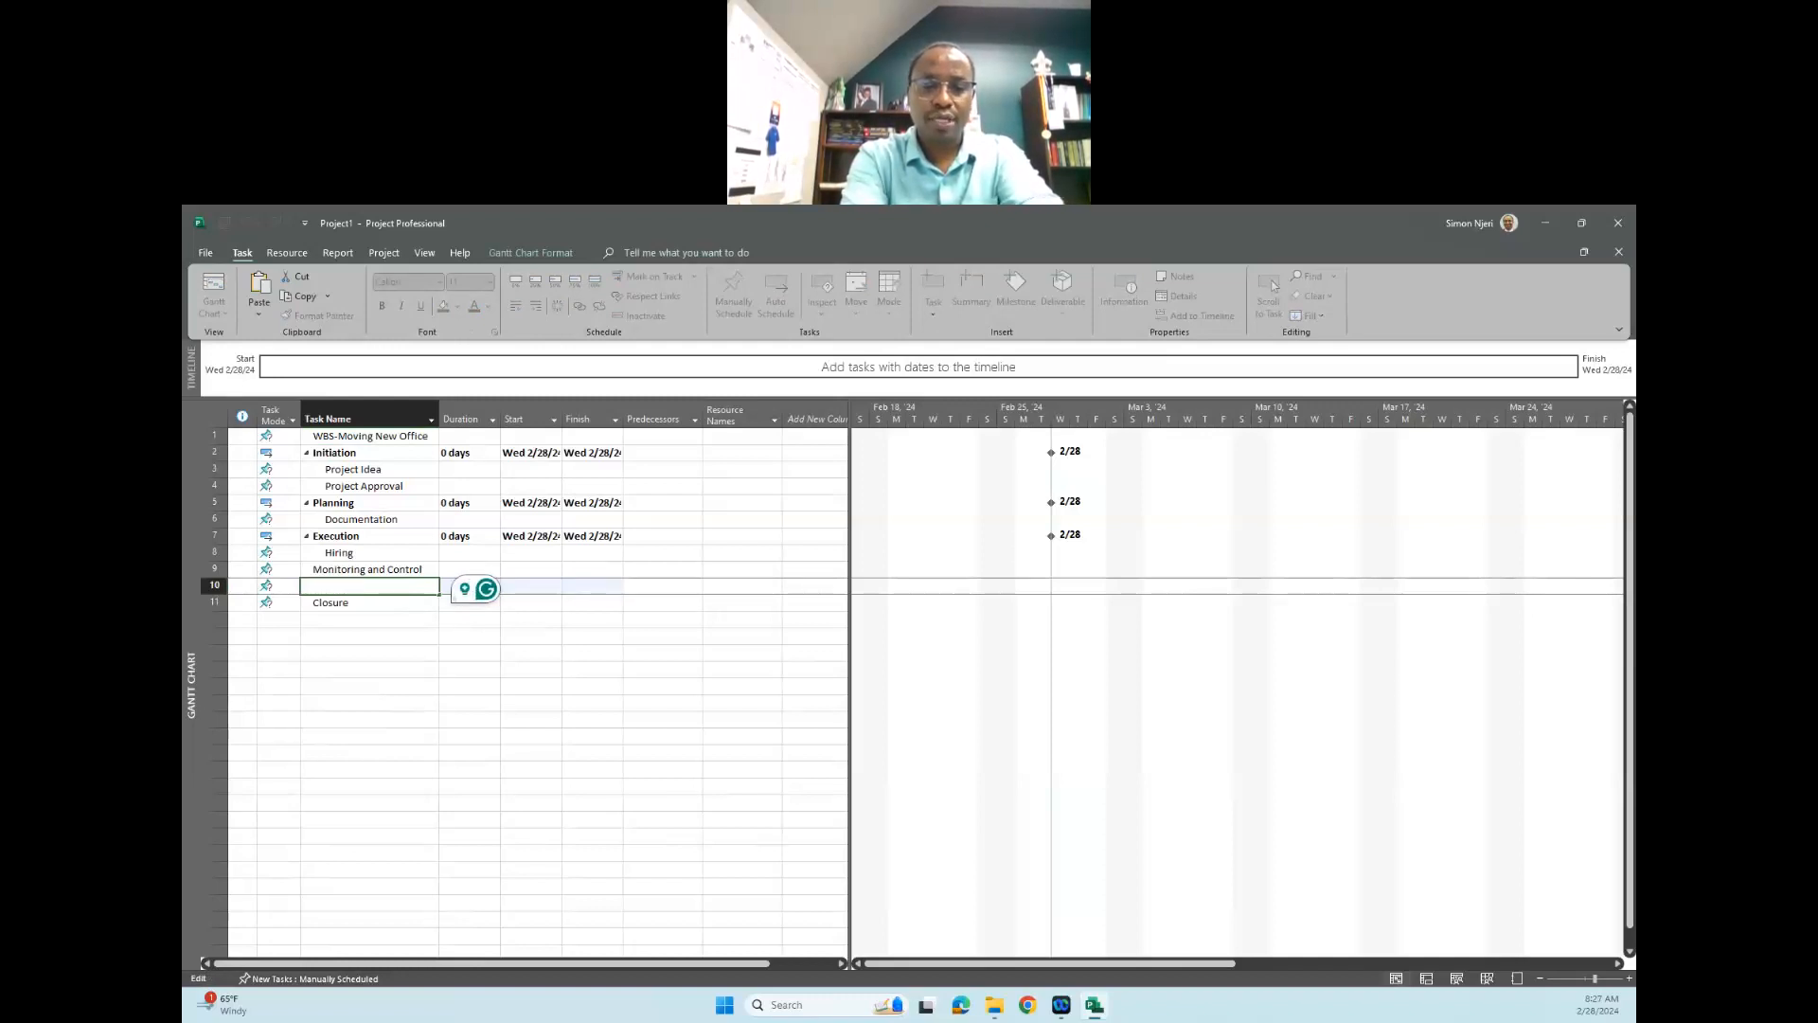
text(Field Visit)
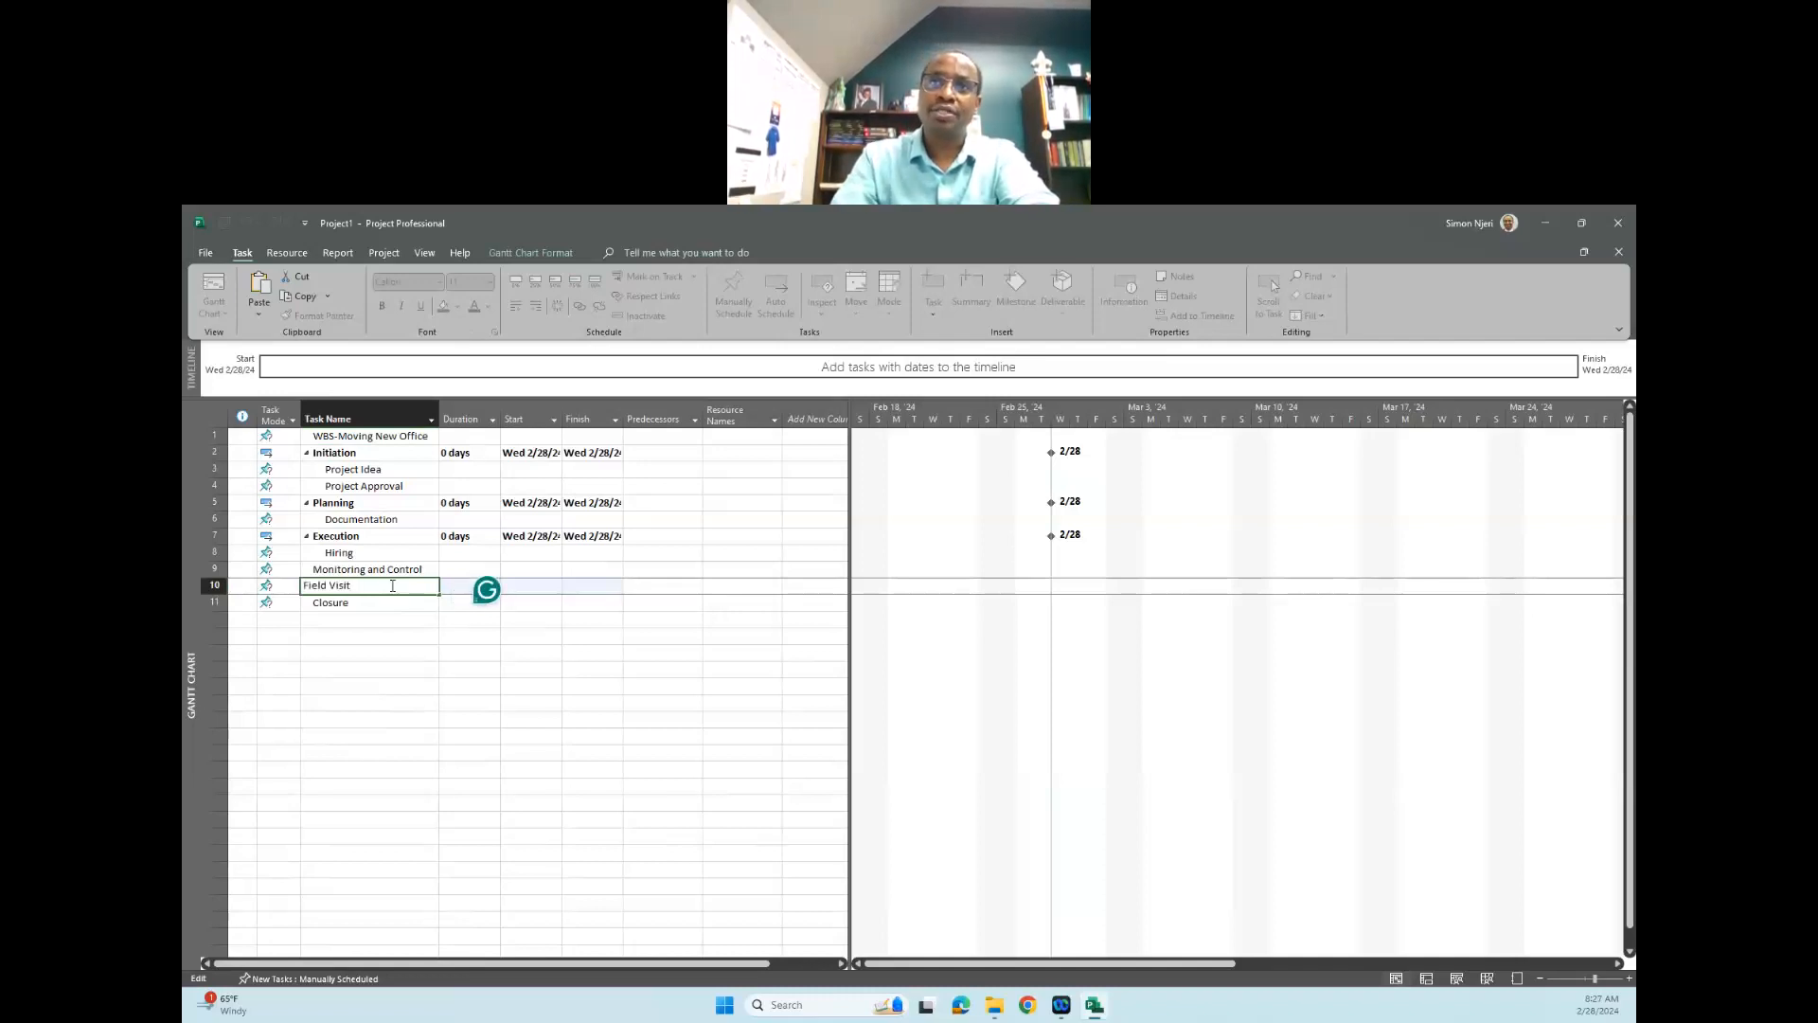
click(389, 652)
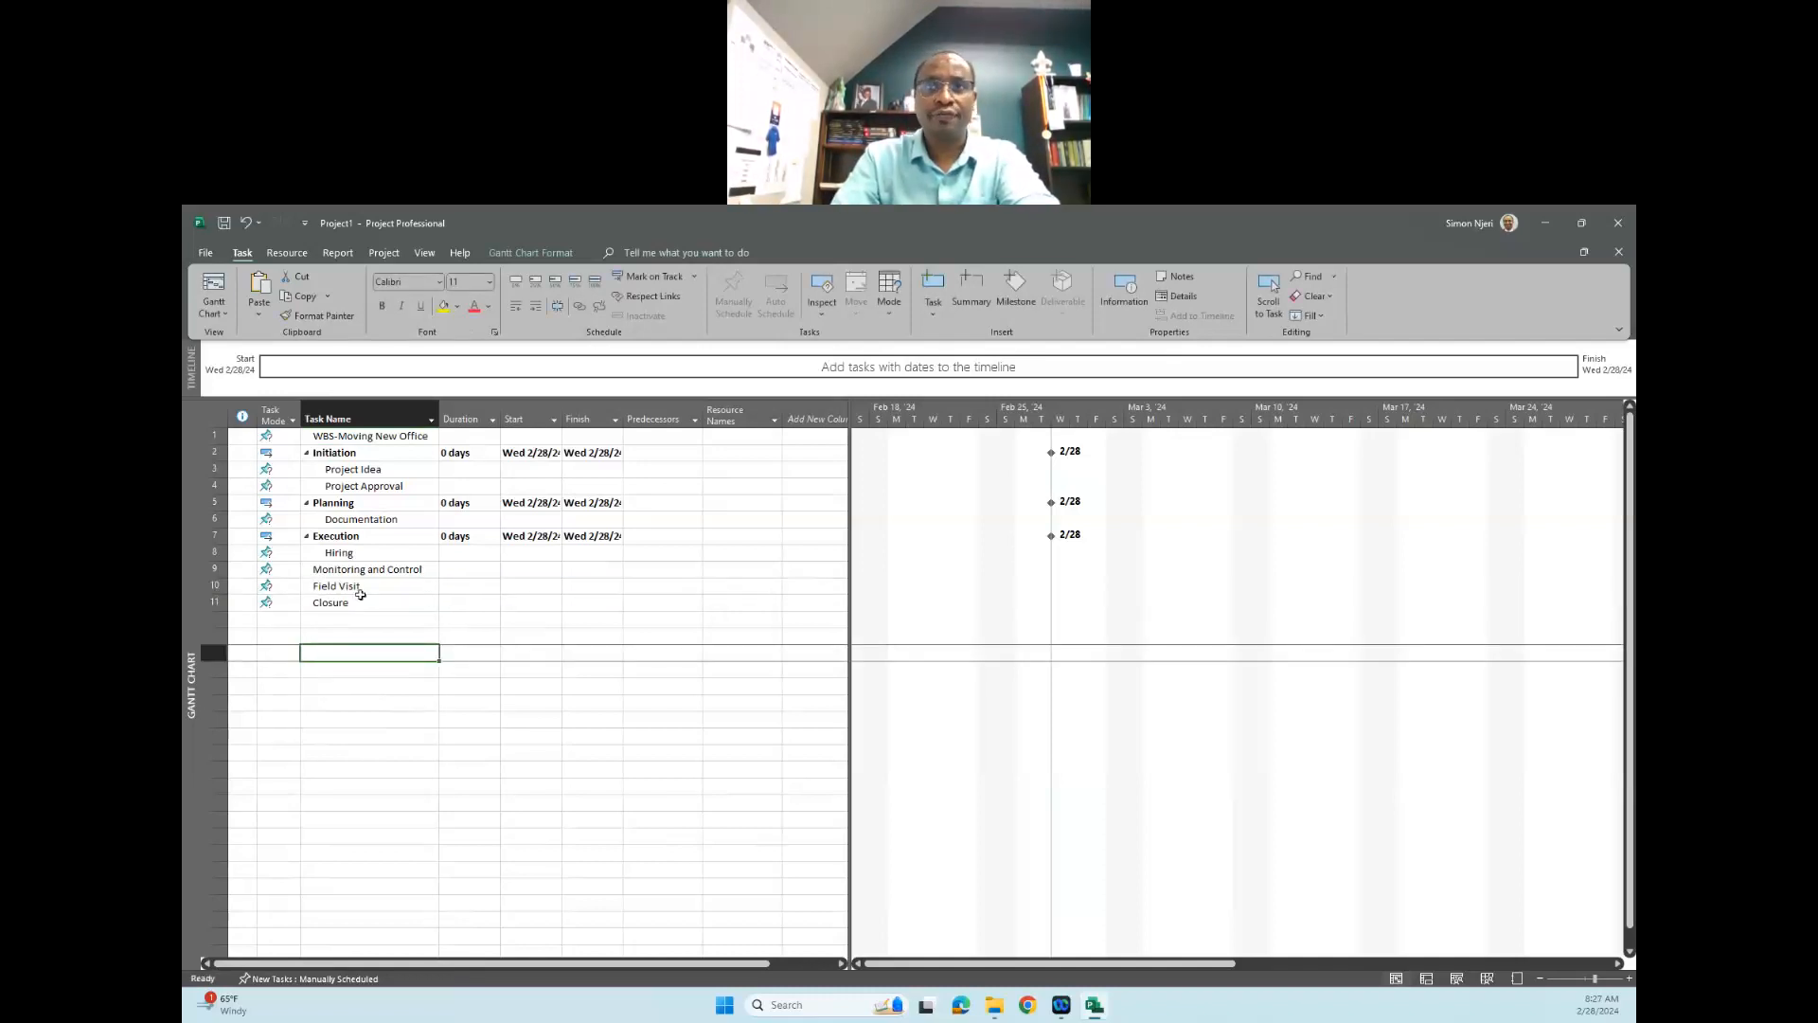
click(361, 586)
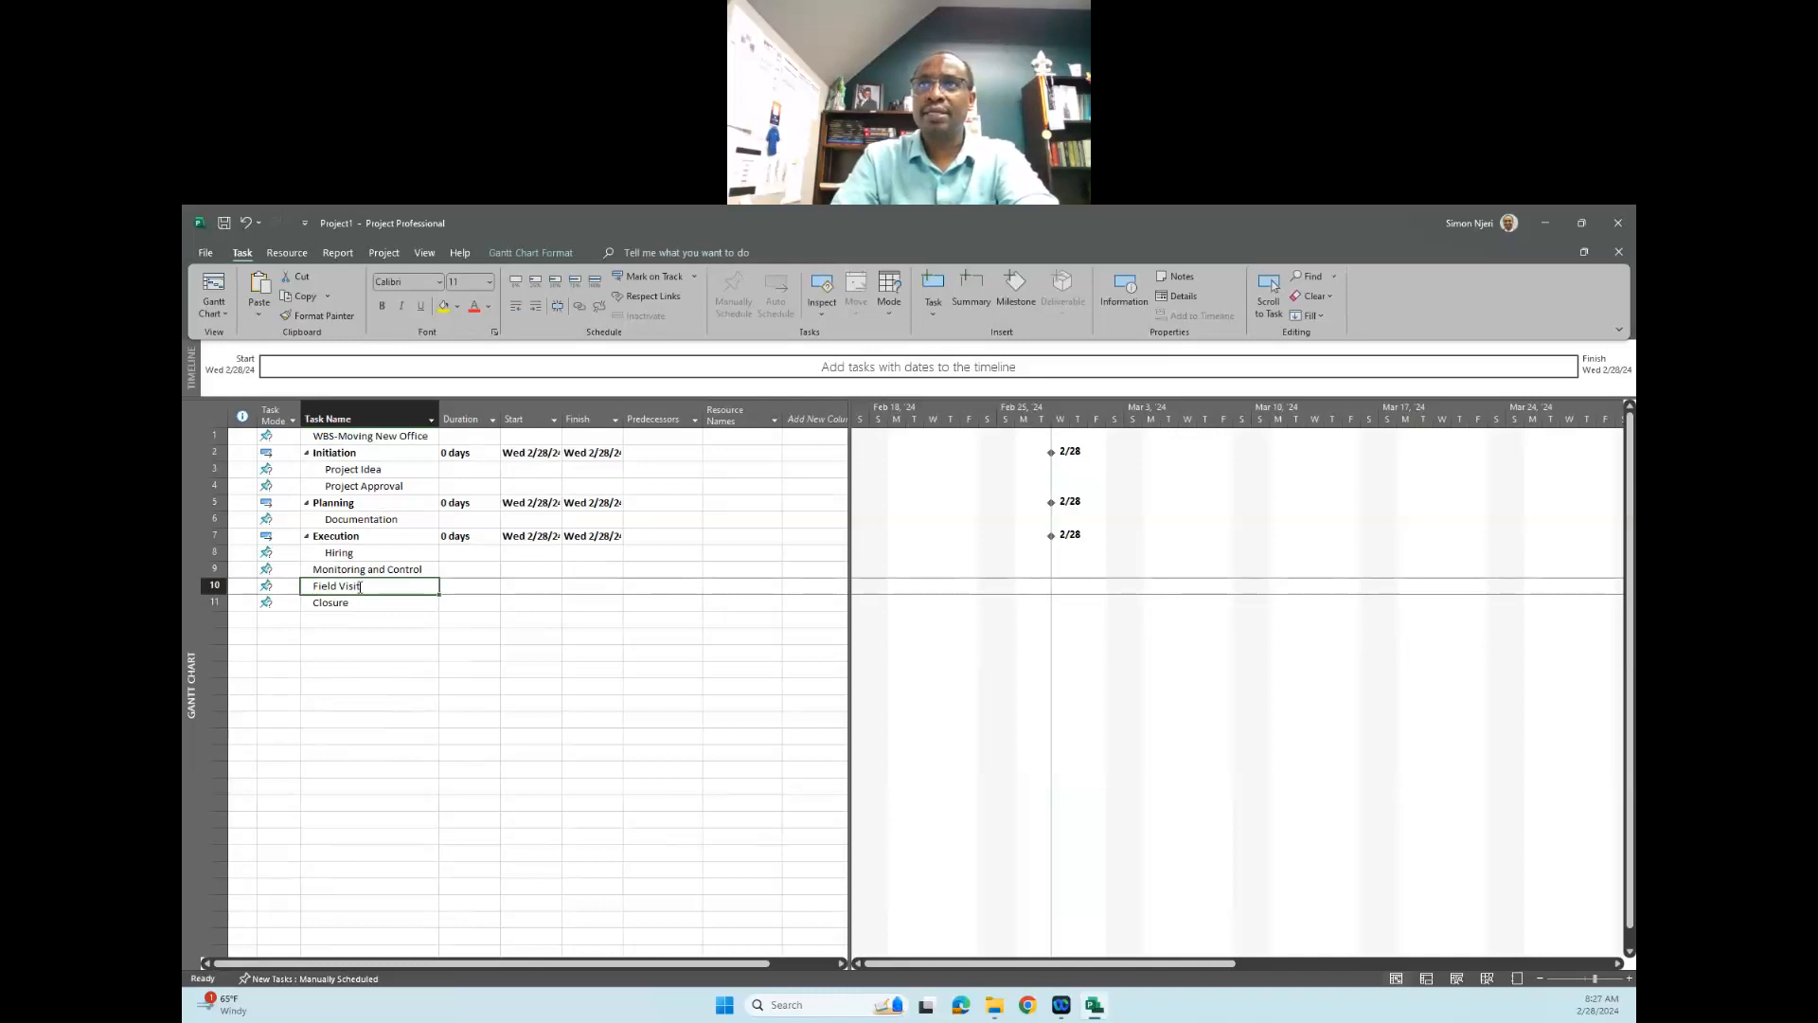
click(538, 304)
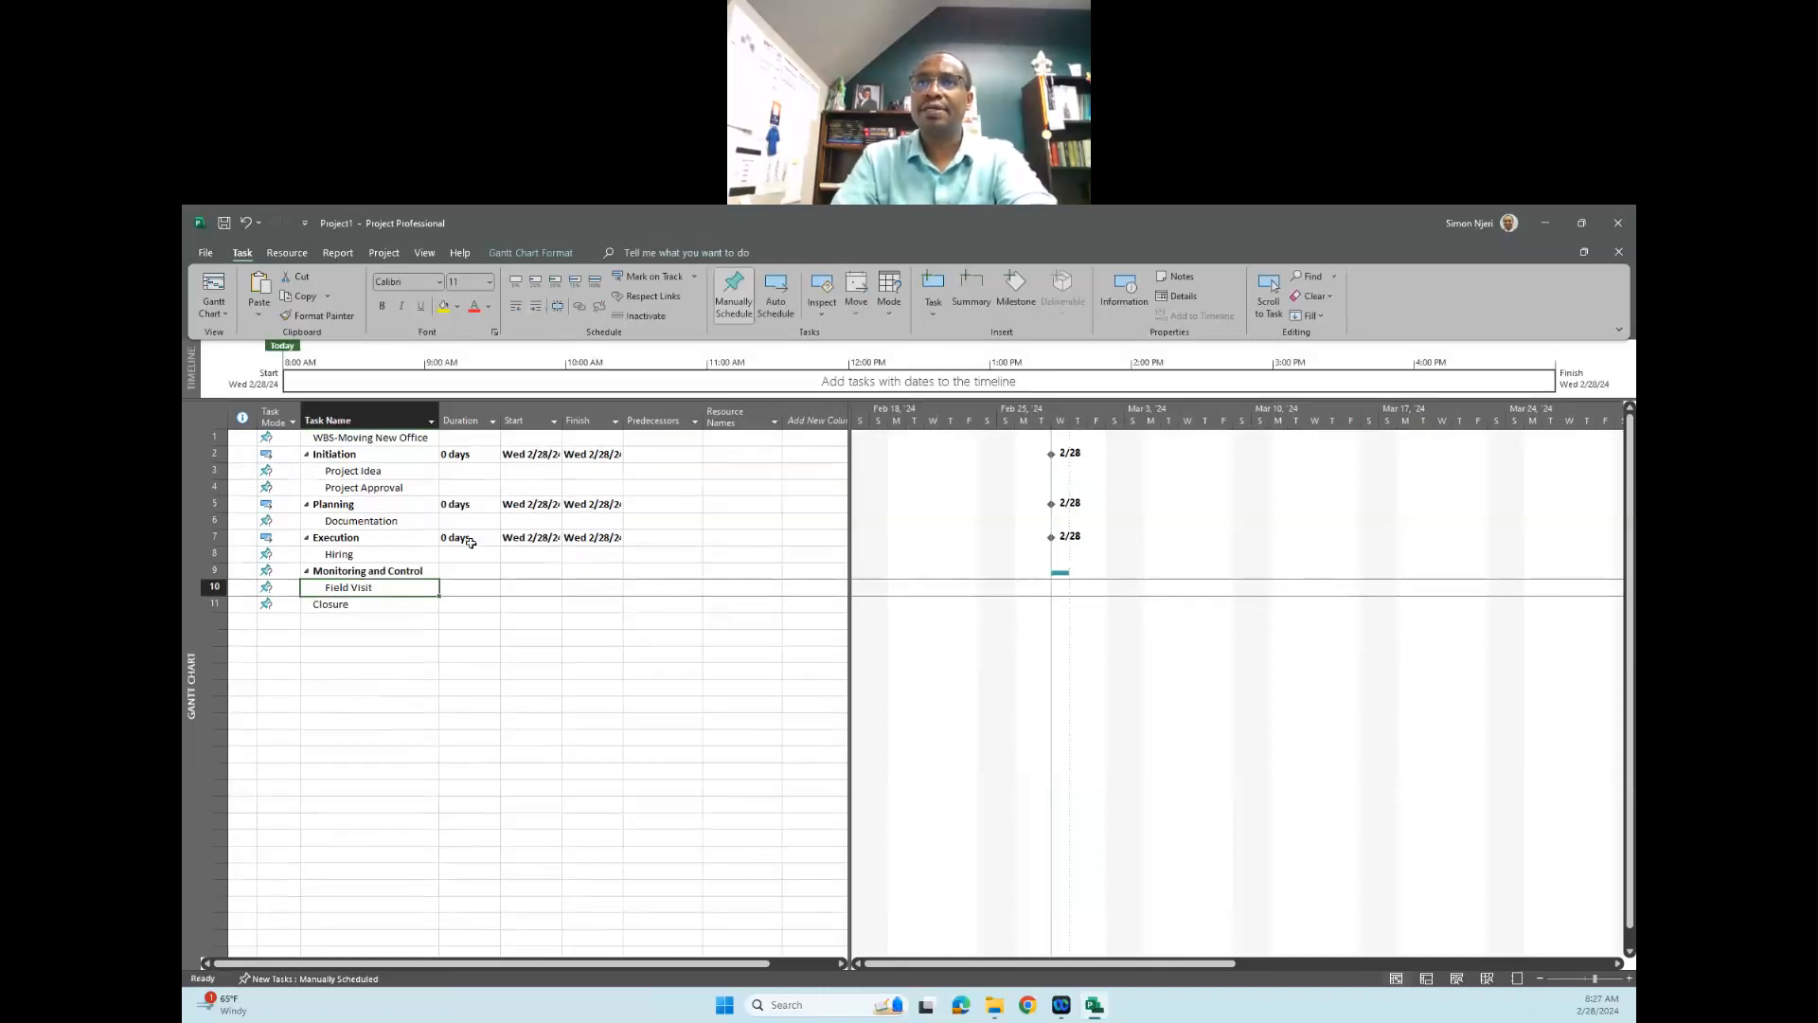
- Insert a new task directly below "Closure" and name it "Reports"
click(346, 604)
click(347, 620)
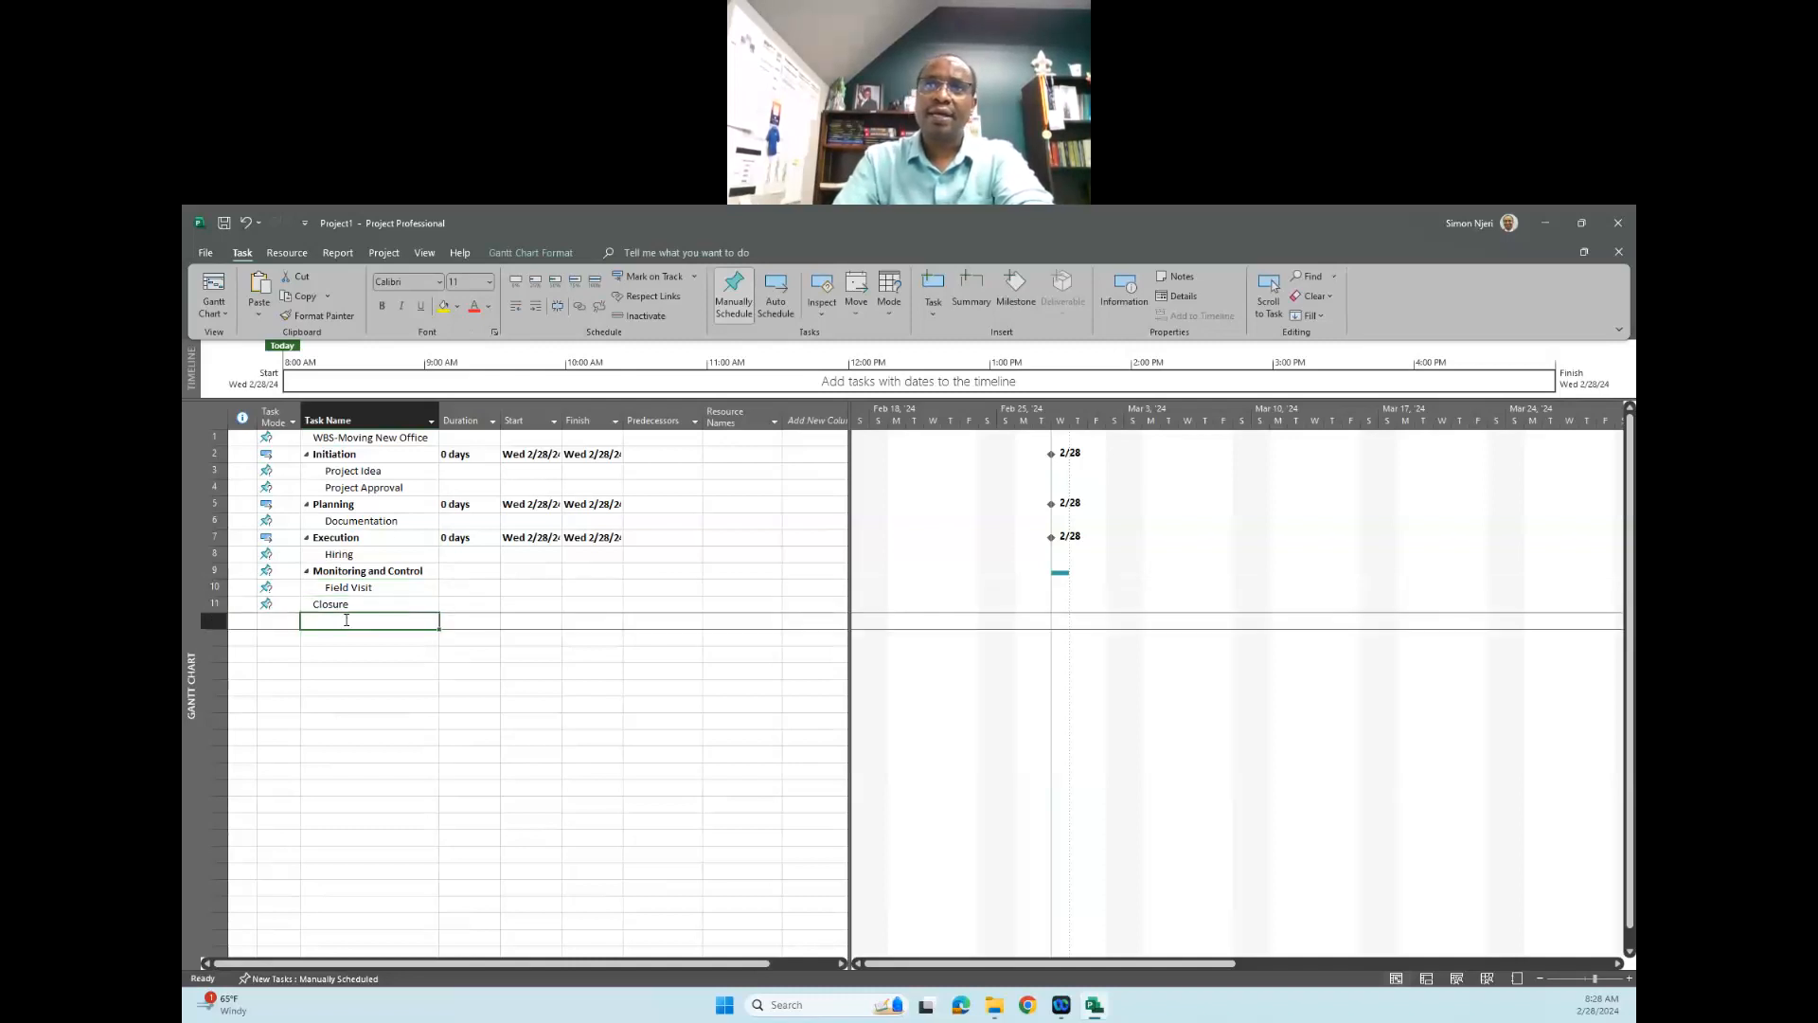
right_click(346, 620)
click(398, 364)
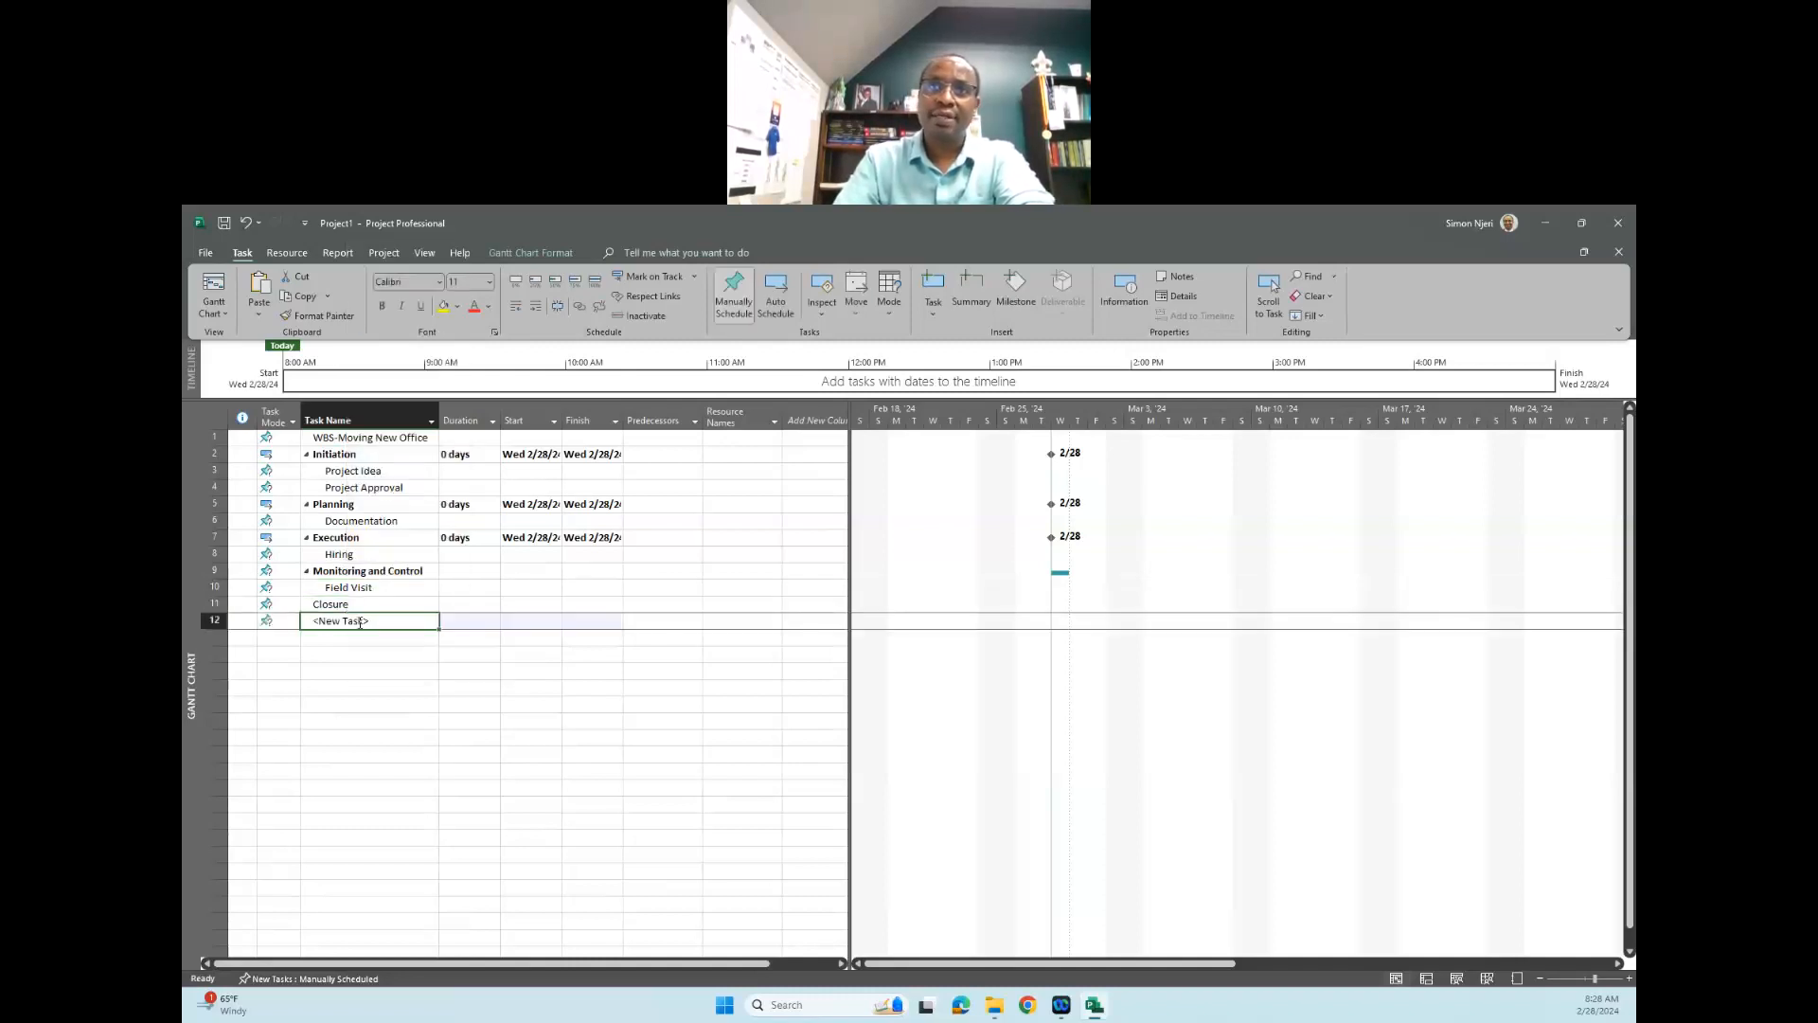
click(378, 619)
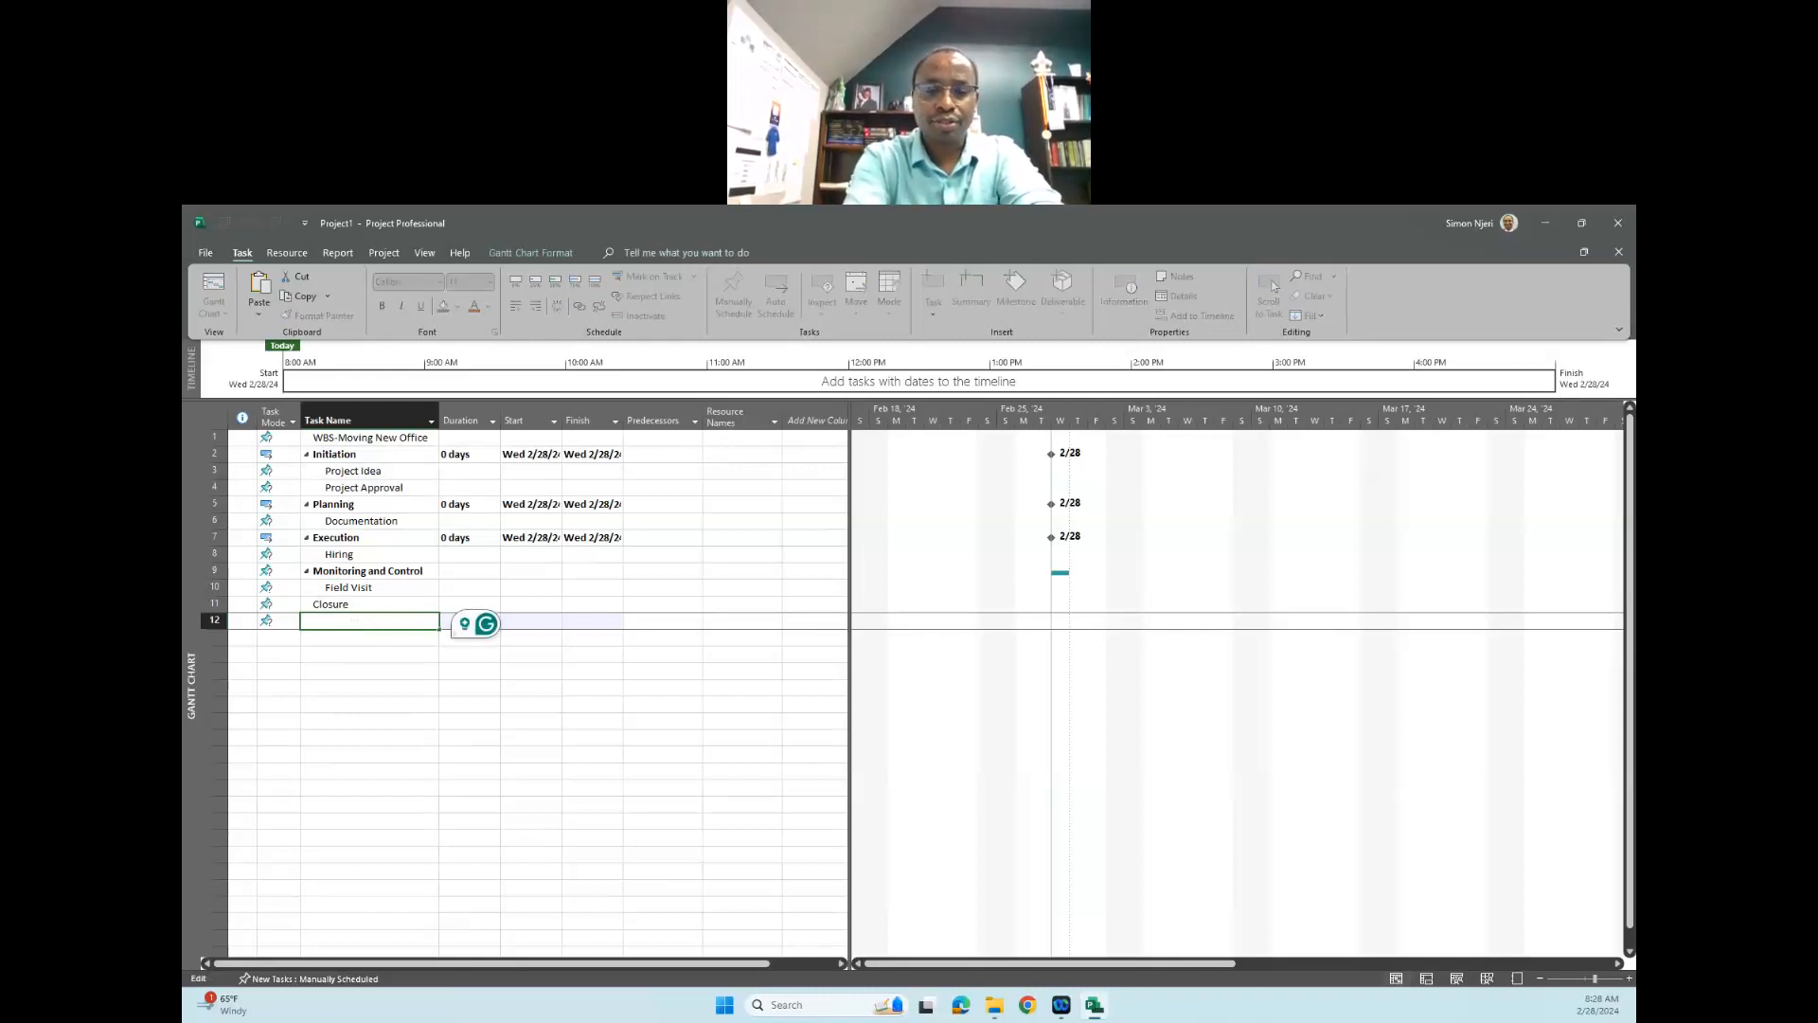
text(Report)
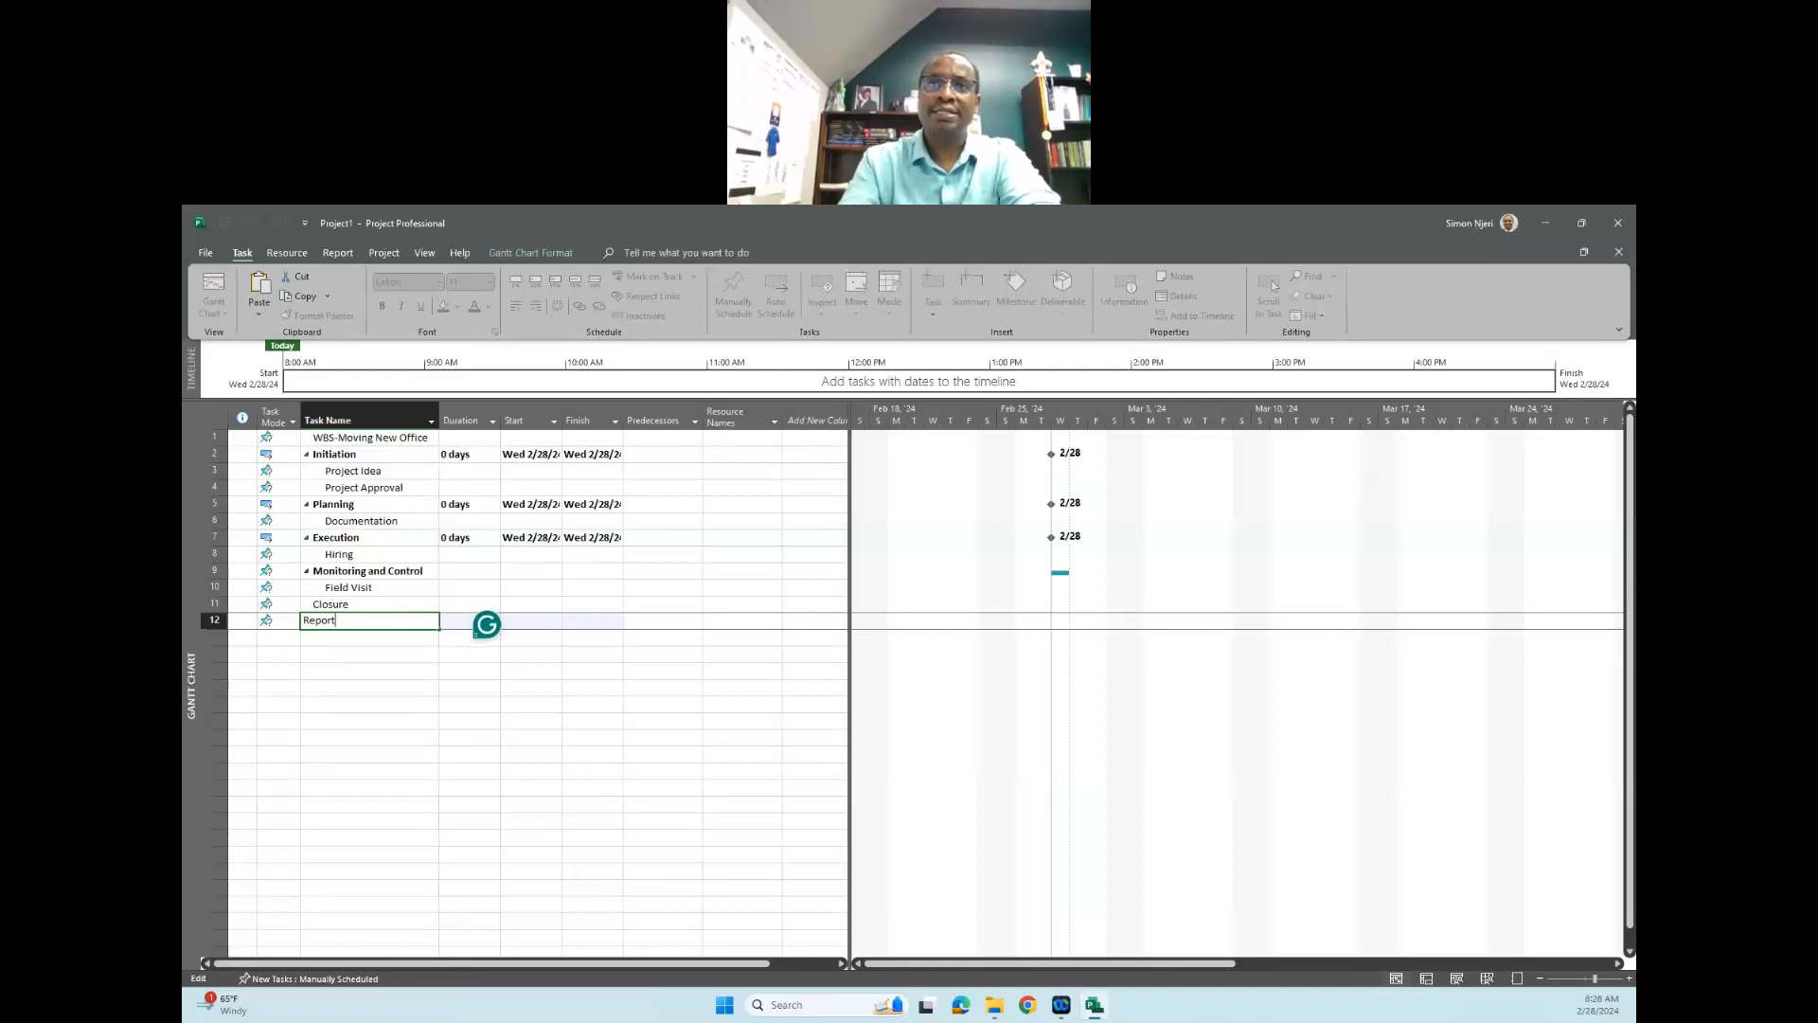
text(s)
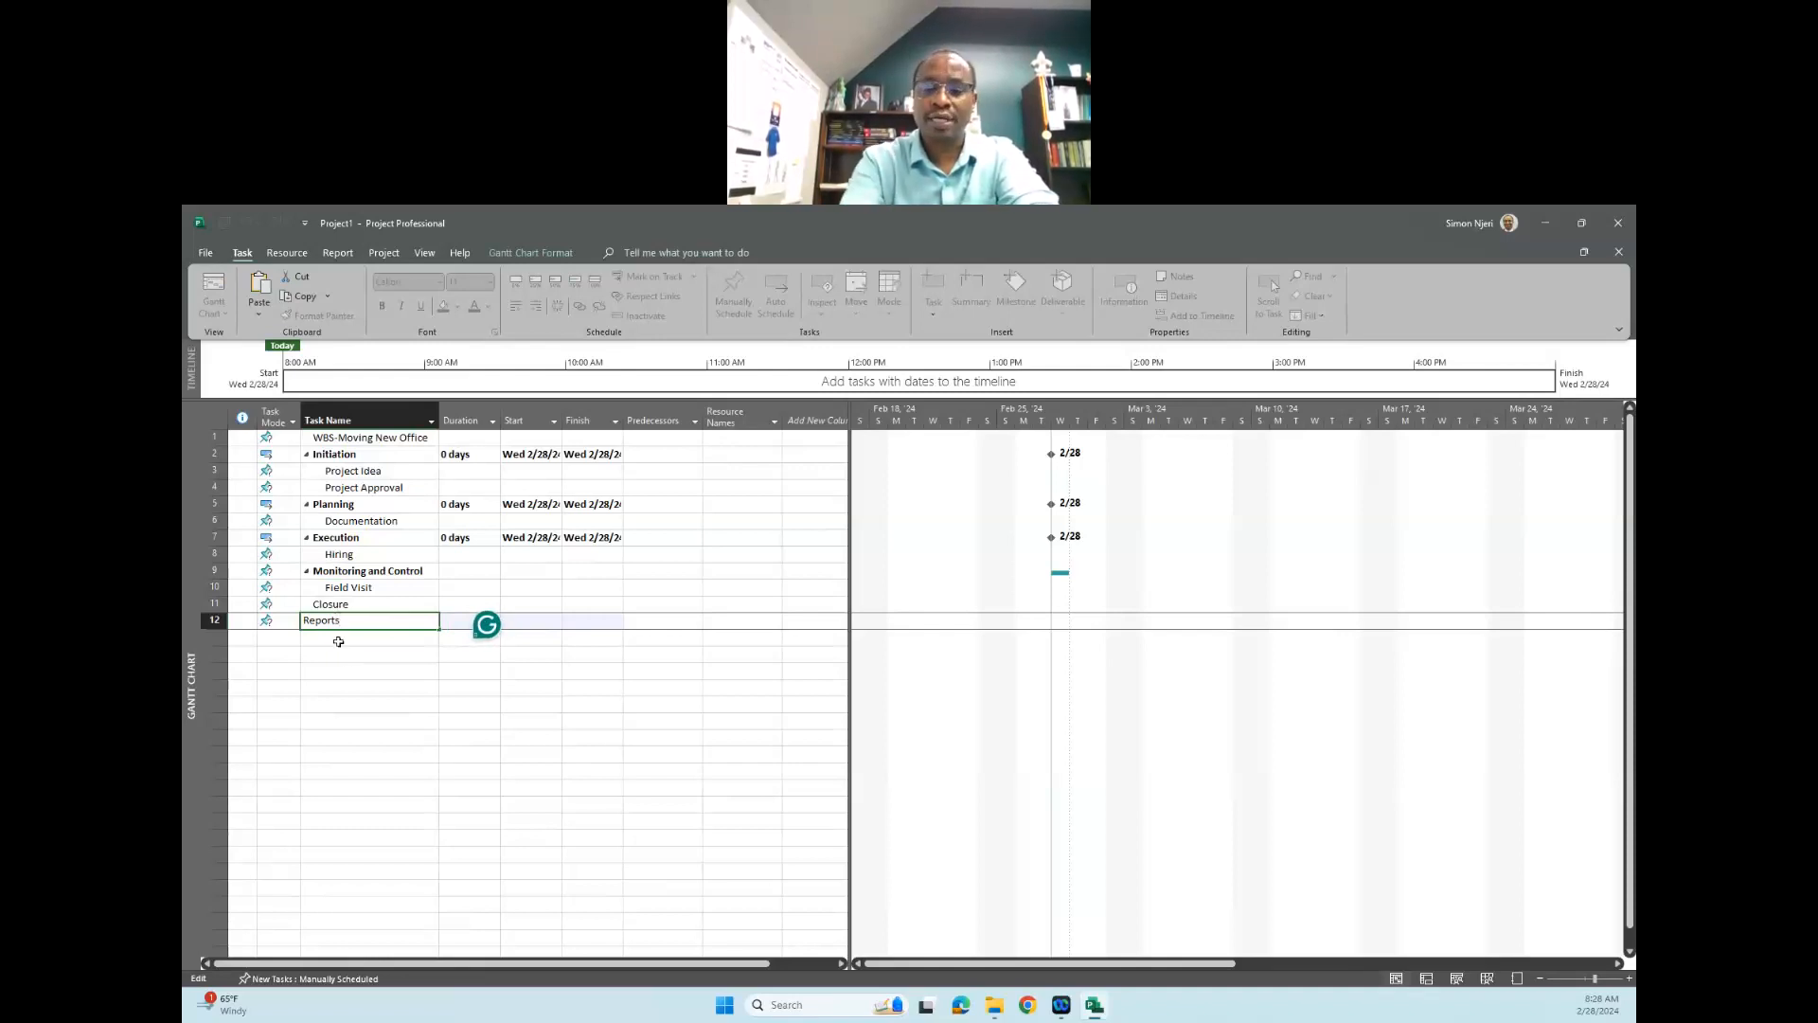
key(Return)
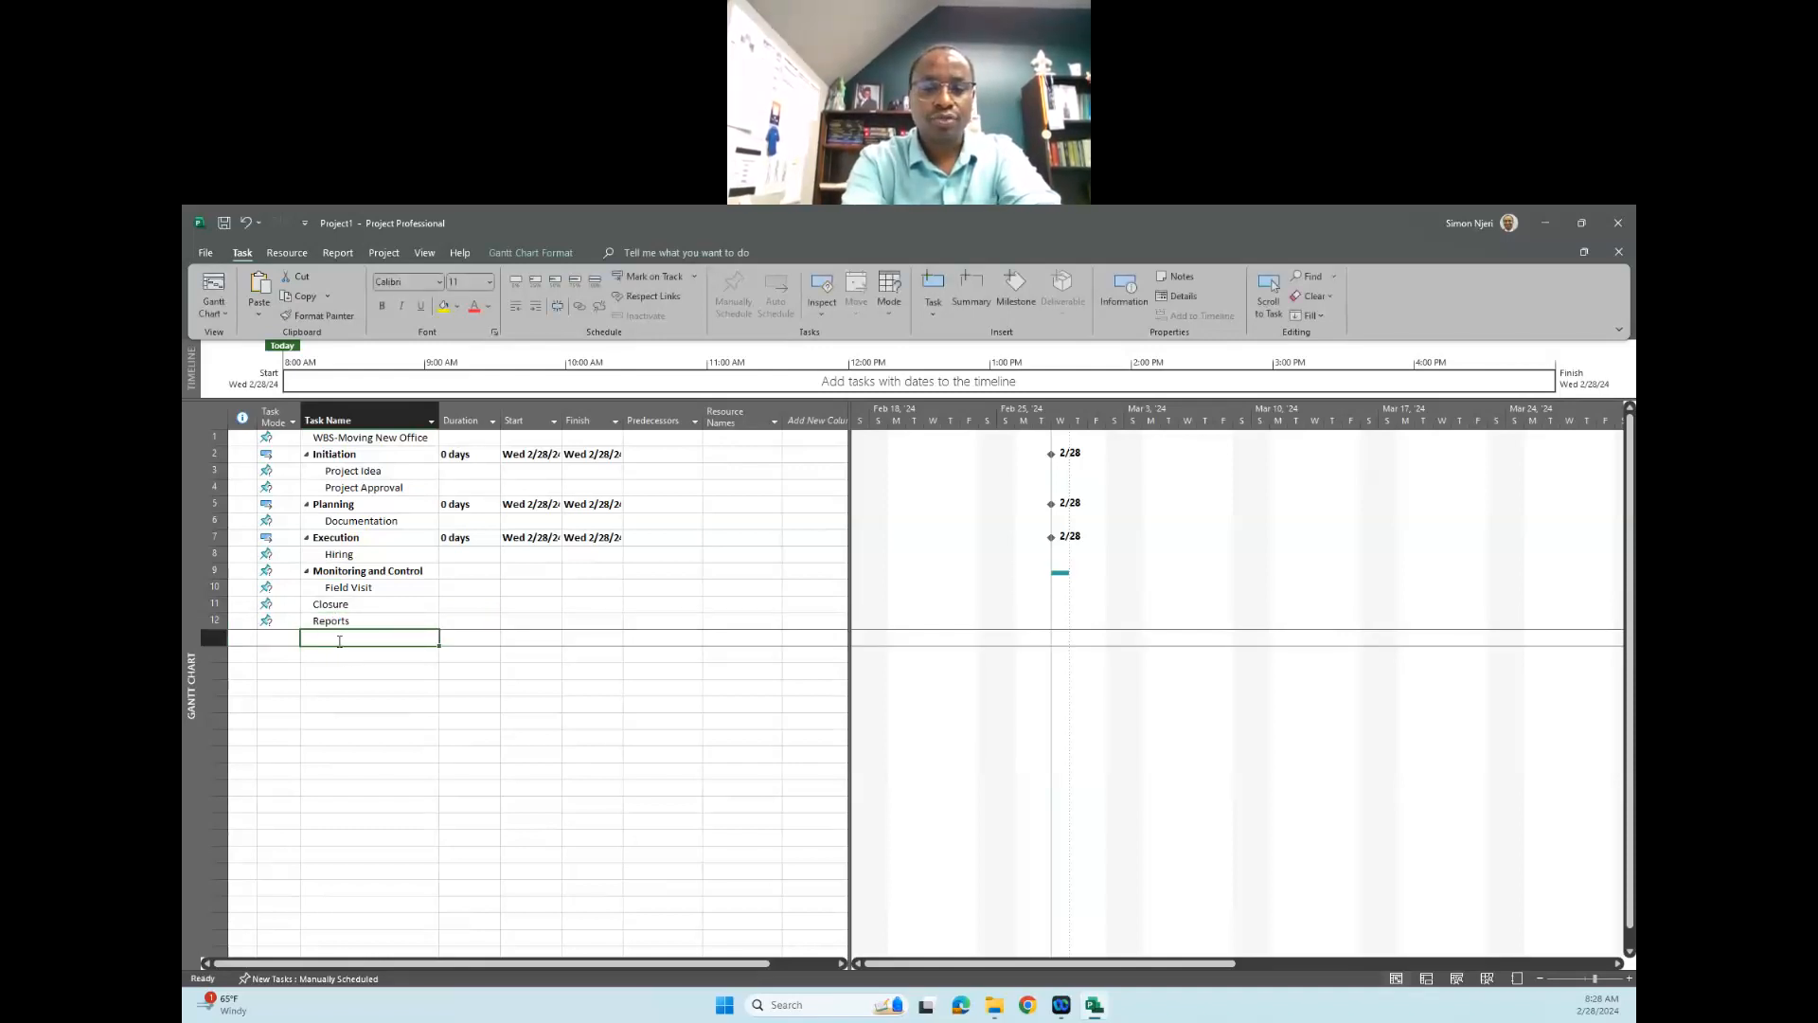
- Add a task named "Stakeholders Meeting" in the row below "Reports"
text(Stakeholders)
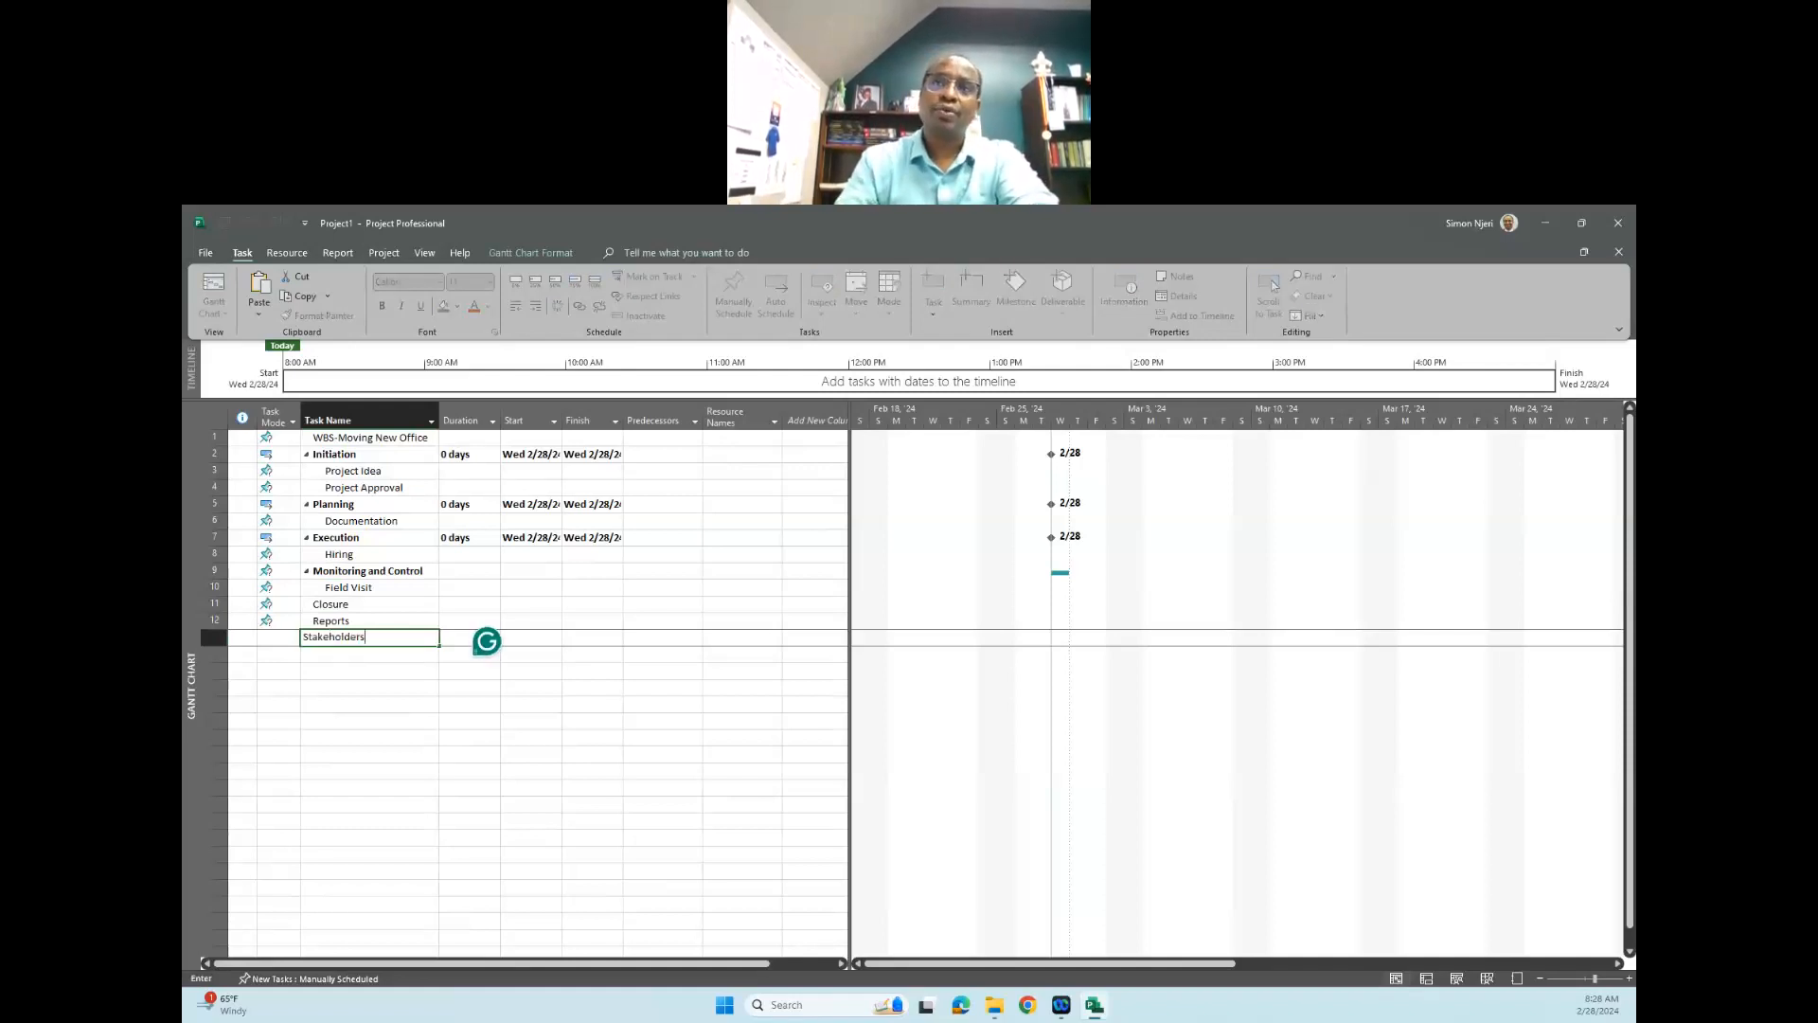
text( Meeting)
key(Return)
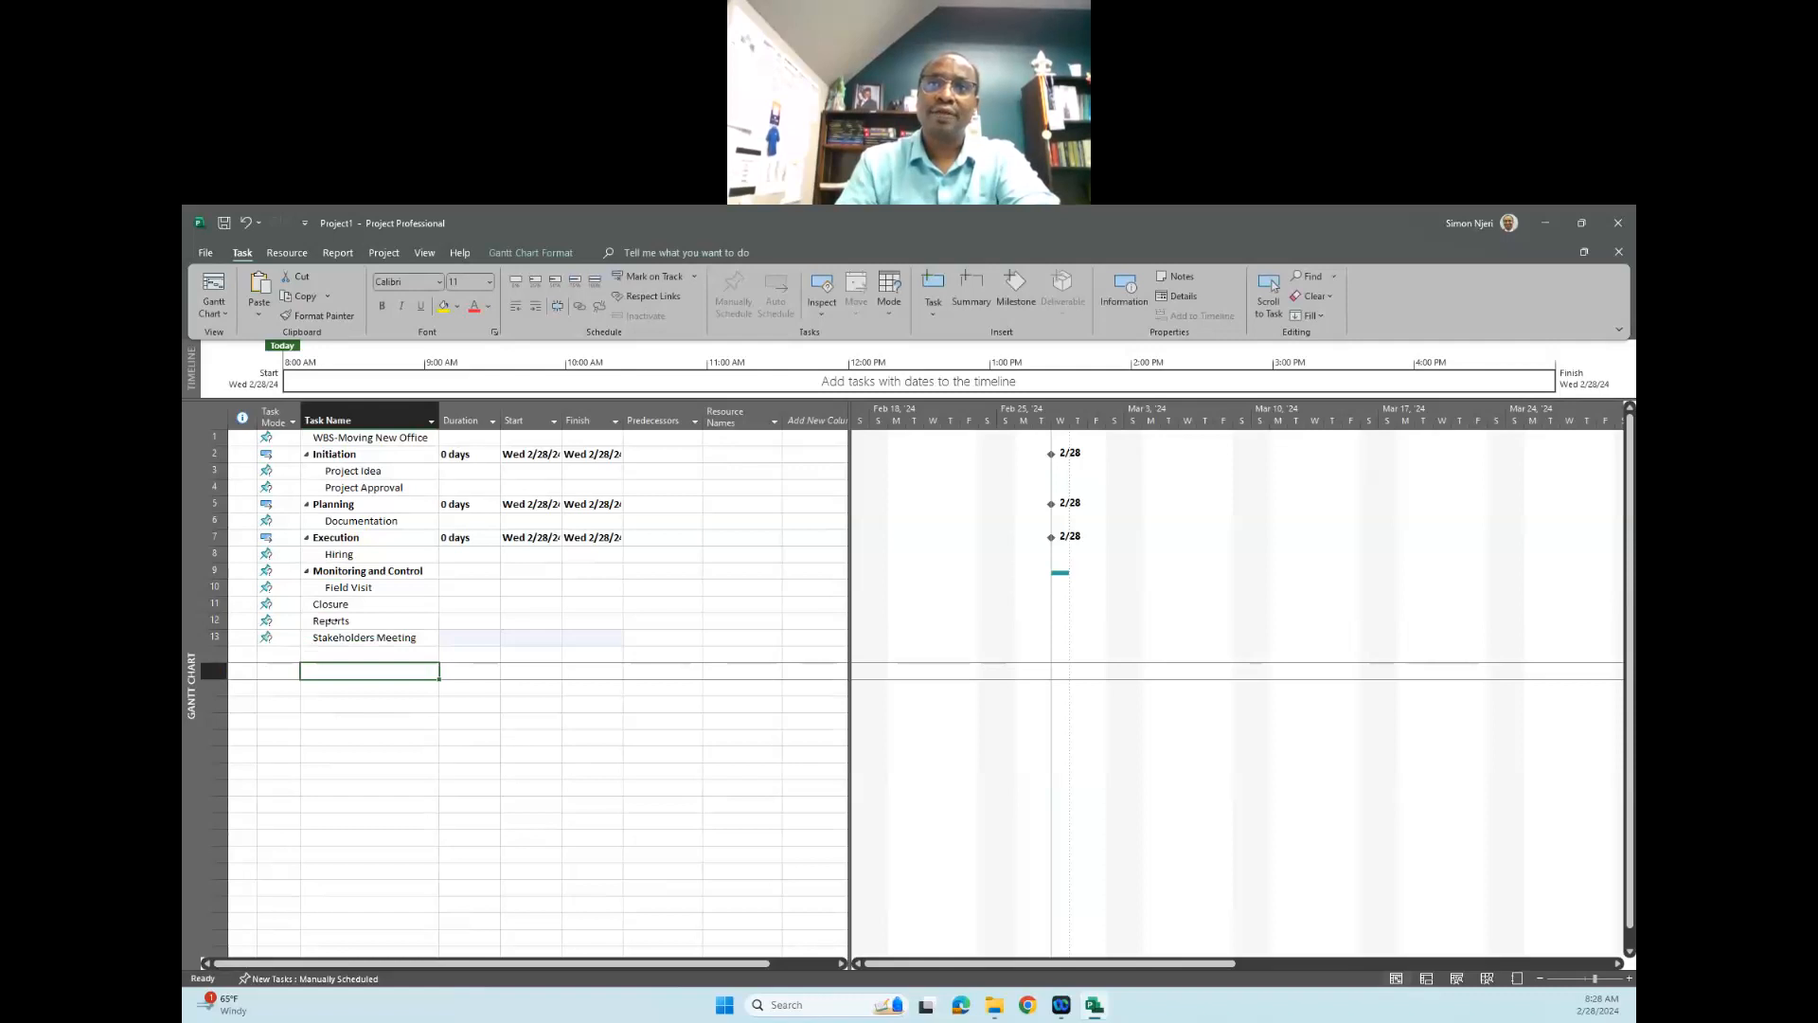
- Indent the "Reports" and "Stakeholders Meeting" tasks together as subtasks of "Closure"
click(331, 622)
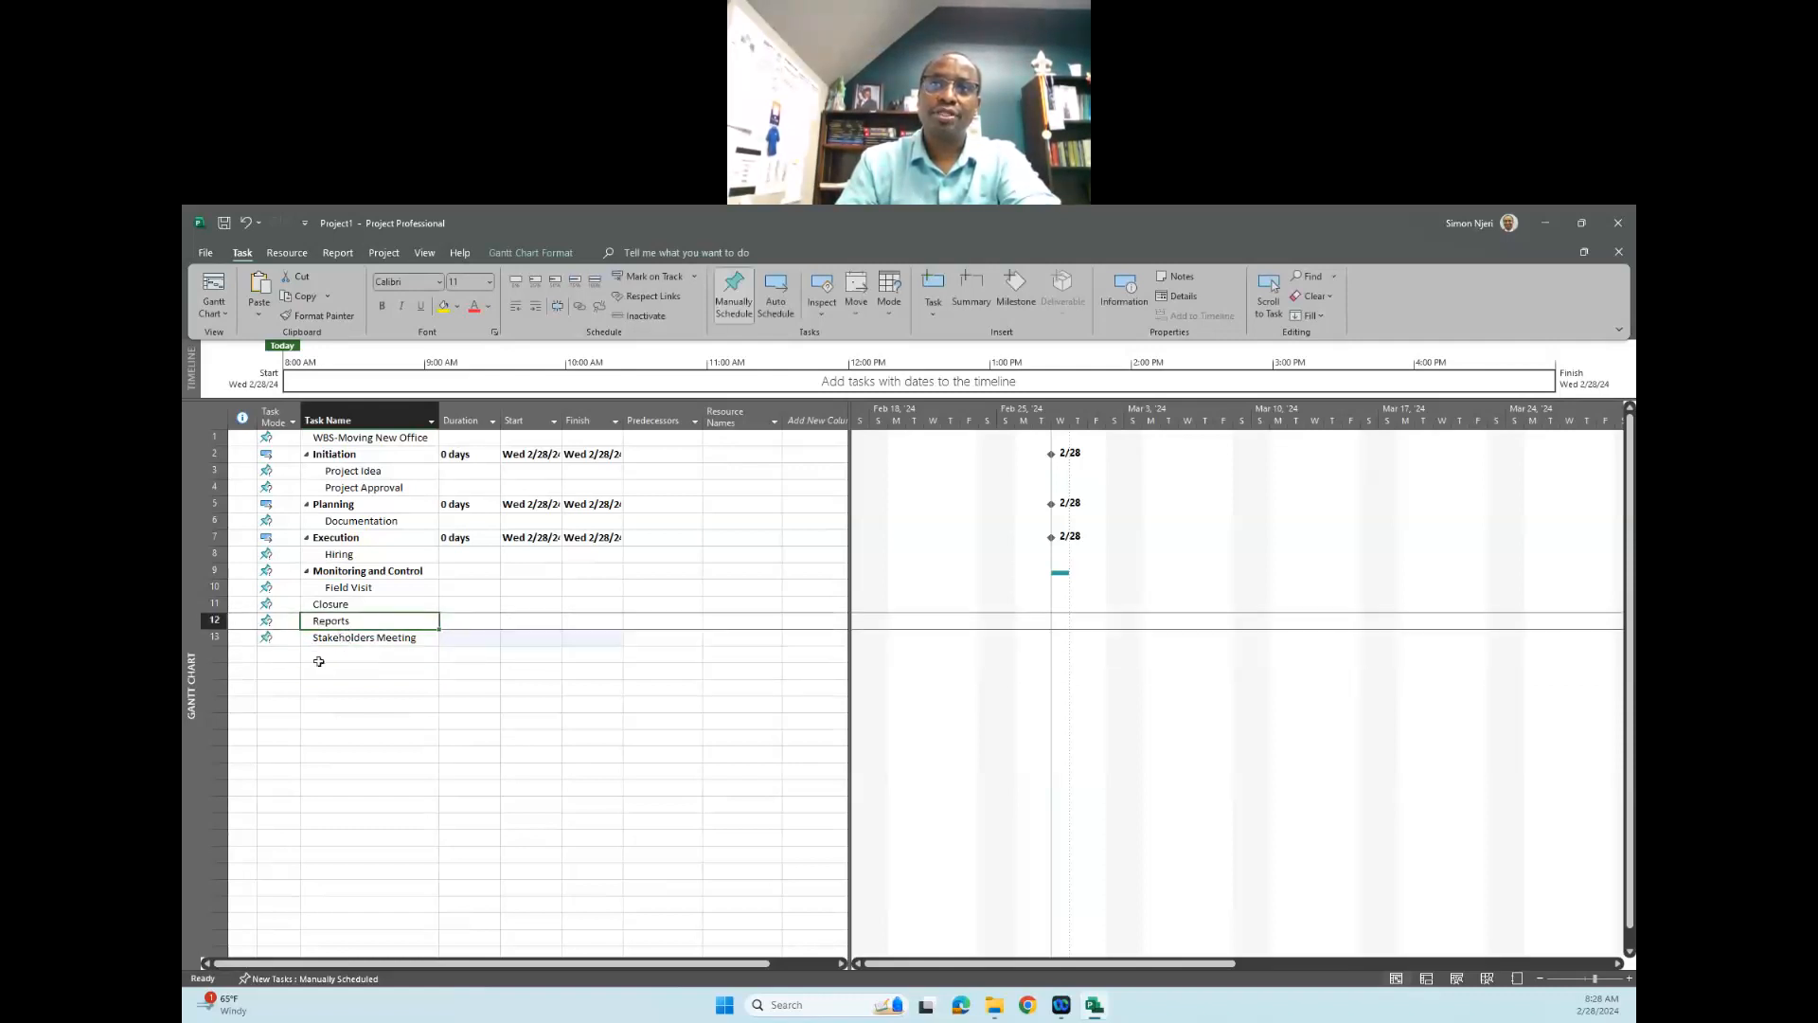
click(319, 661)
click(330, 624)
drag(348, 625, 352, 638)
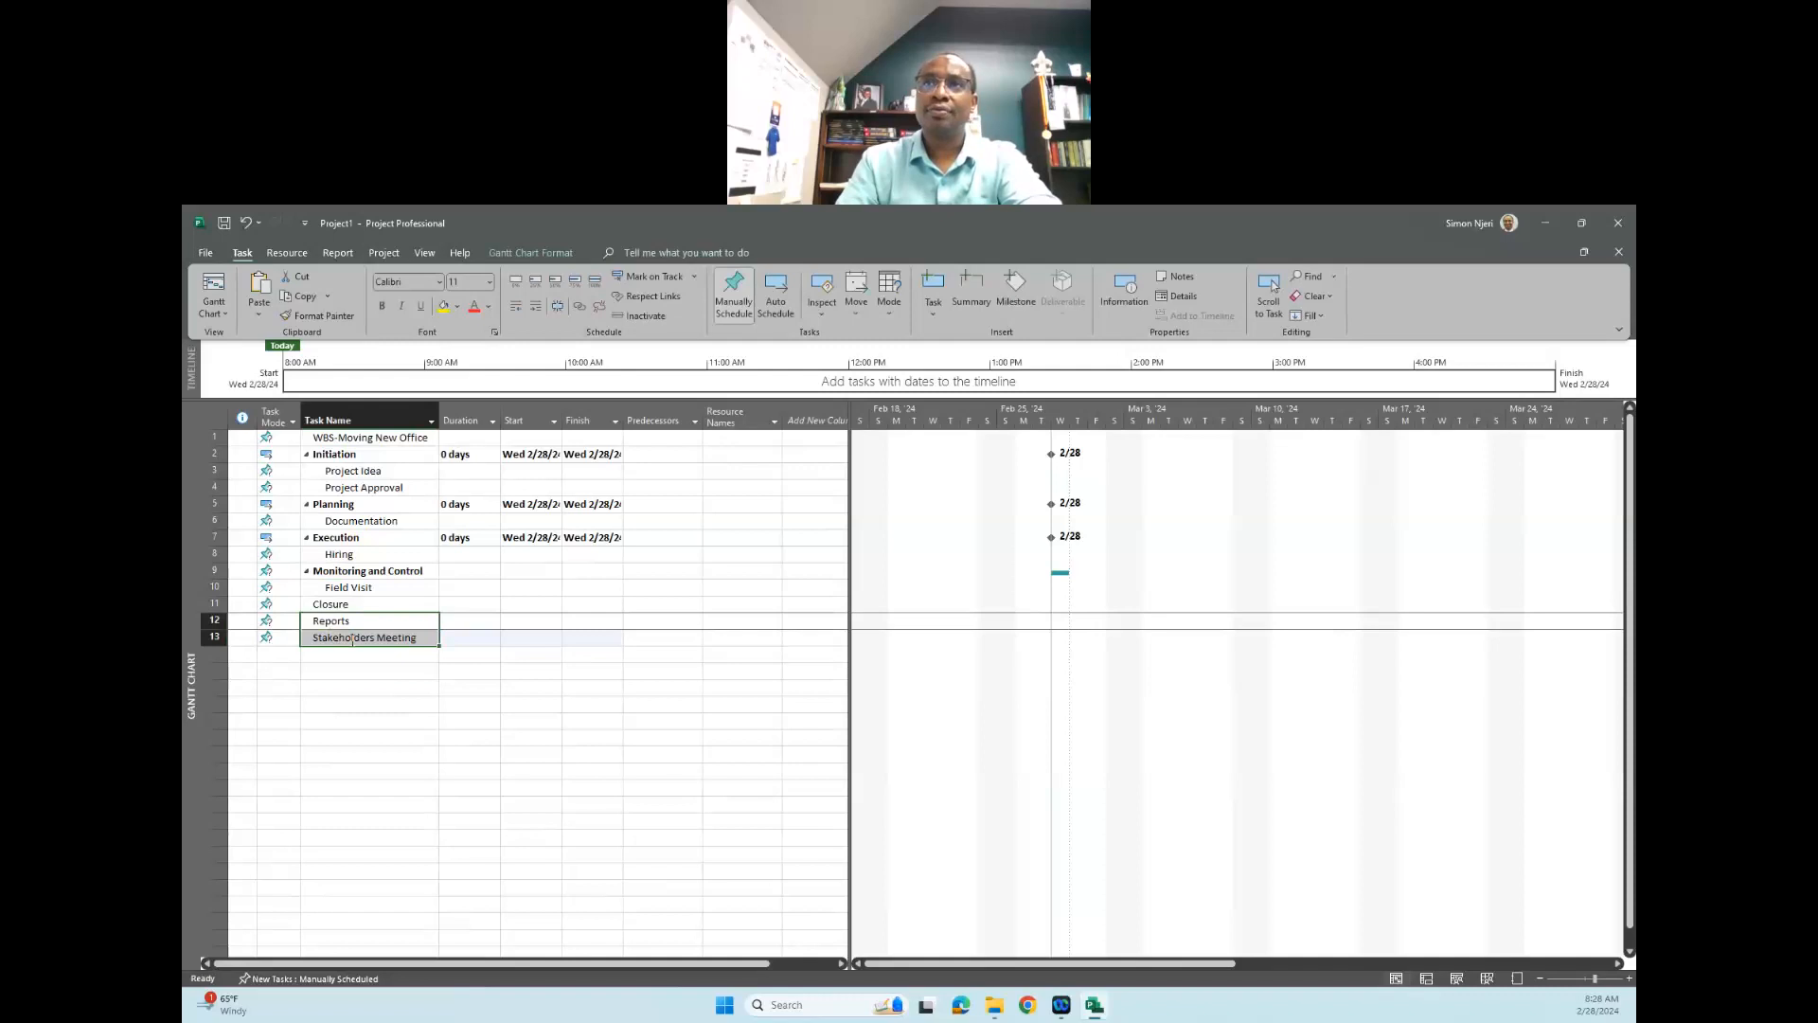
click(538, 311)
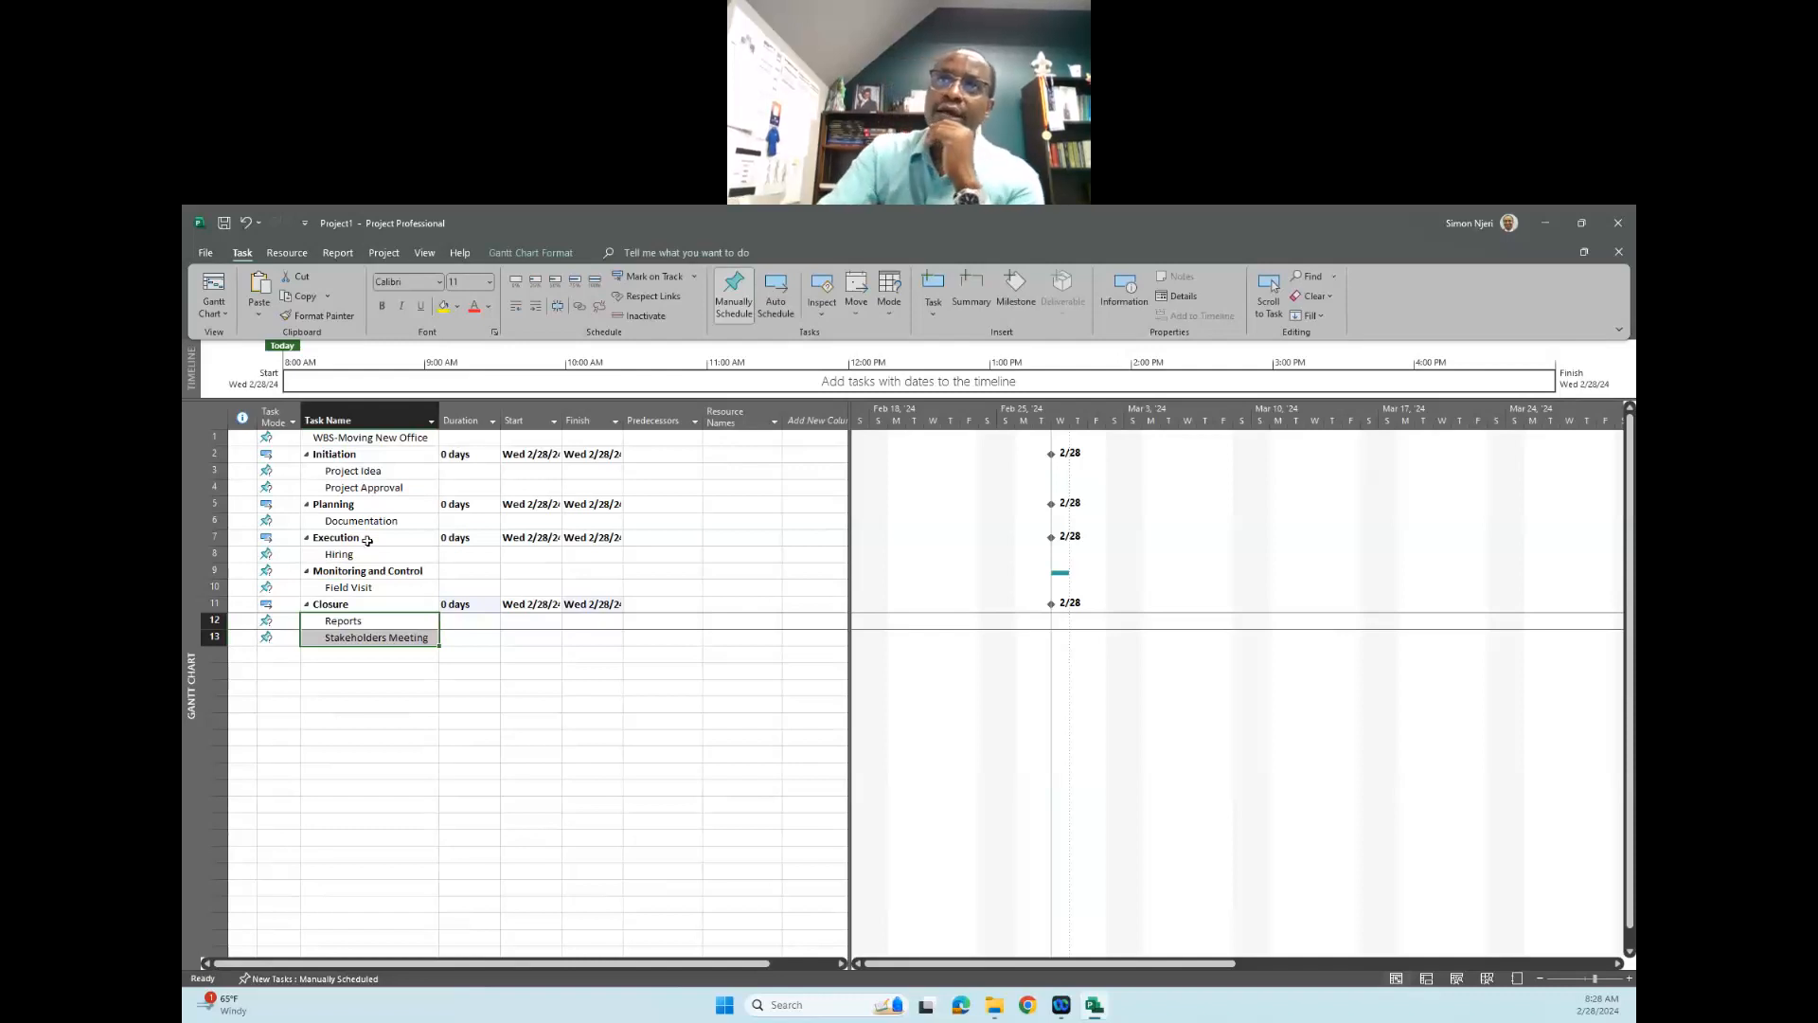
- Indent all tasks from "Initiation" through "Stakeholders Meeting" one level under "WBS-Moving New Office"
click(376, 438)
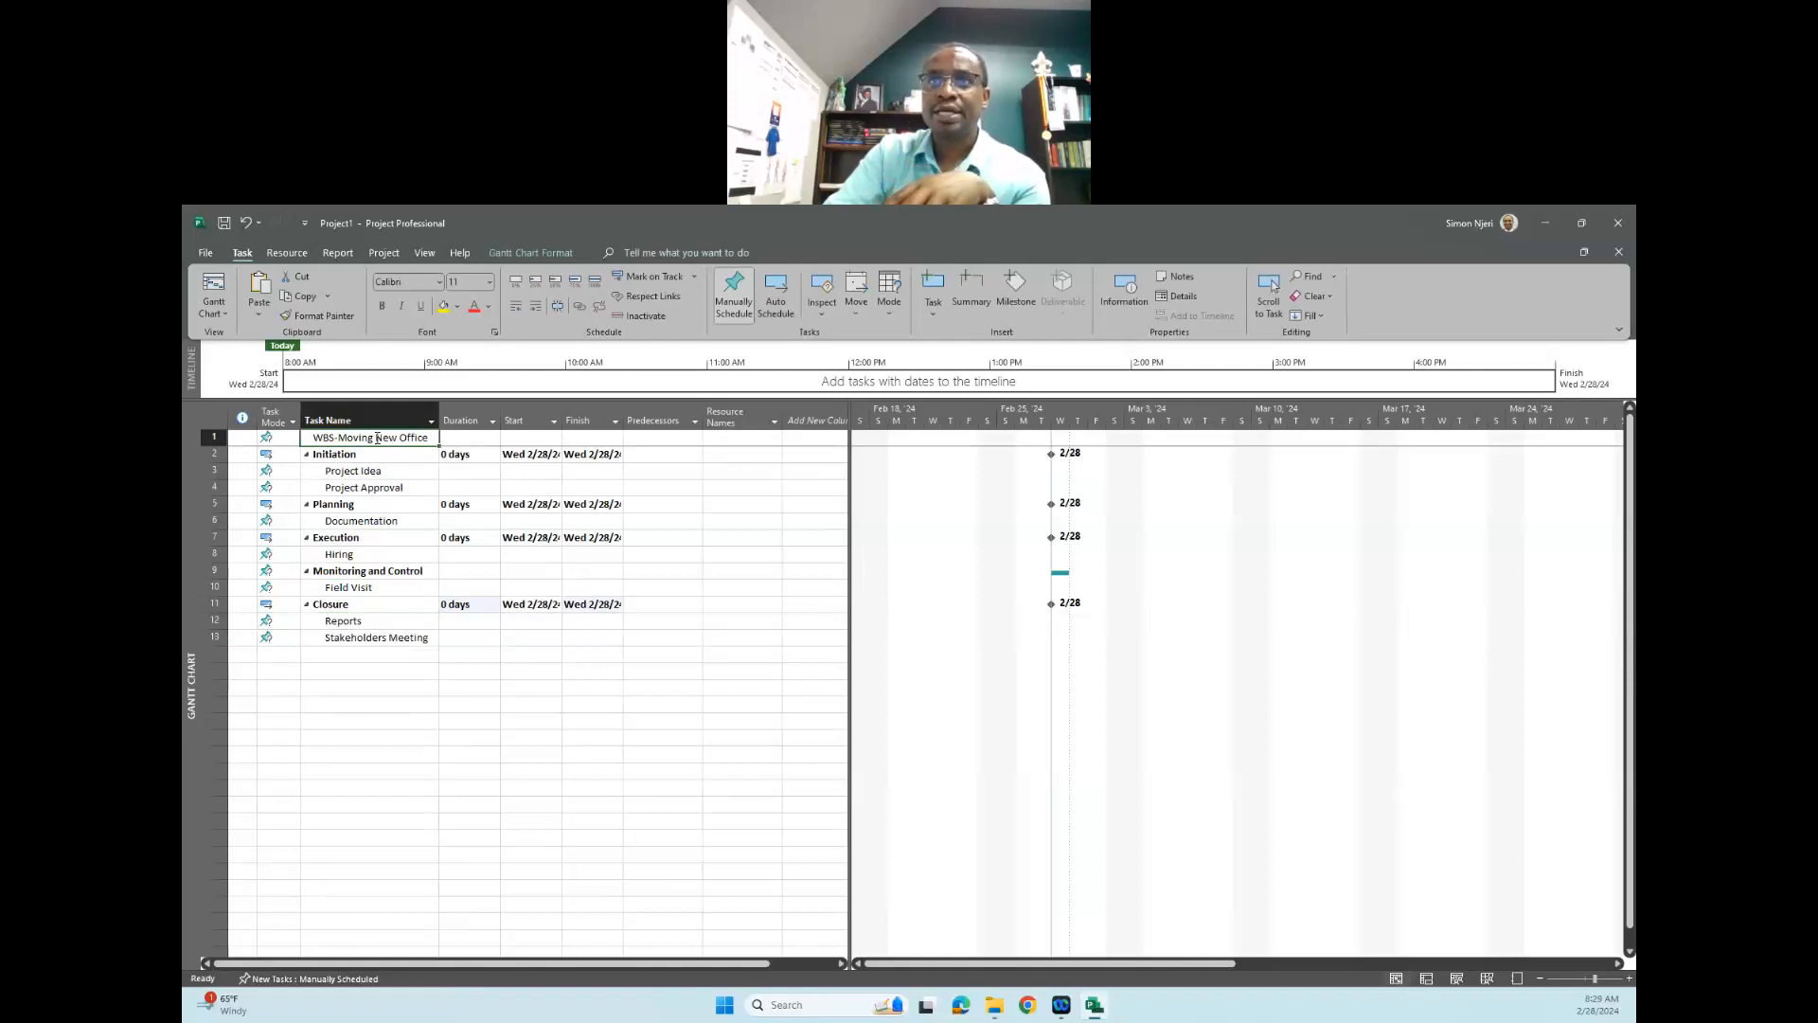
drag(357, 455, 377, 640)
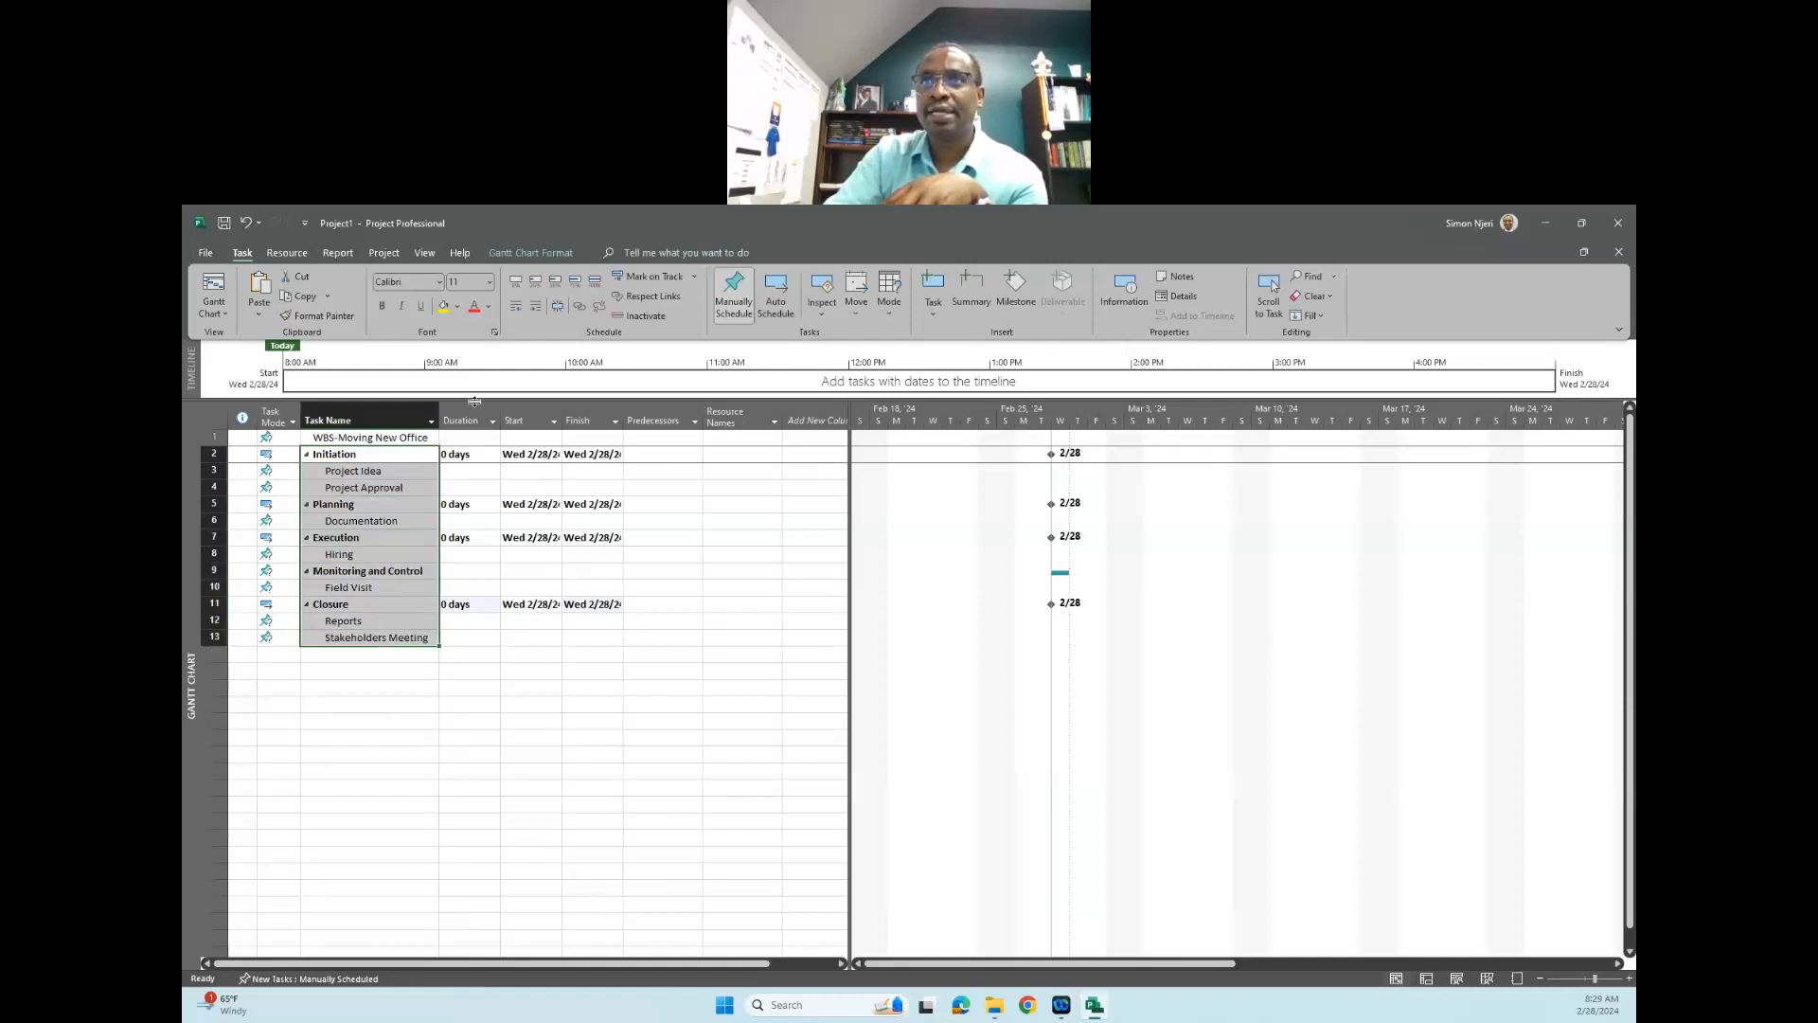
click(538, 314)
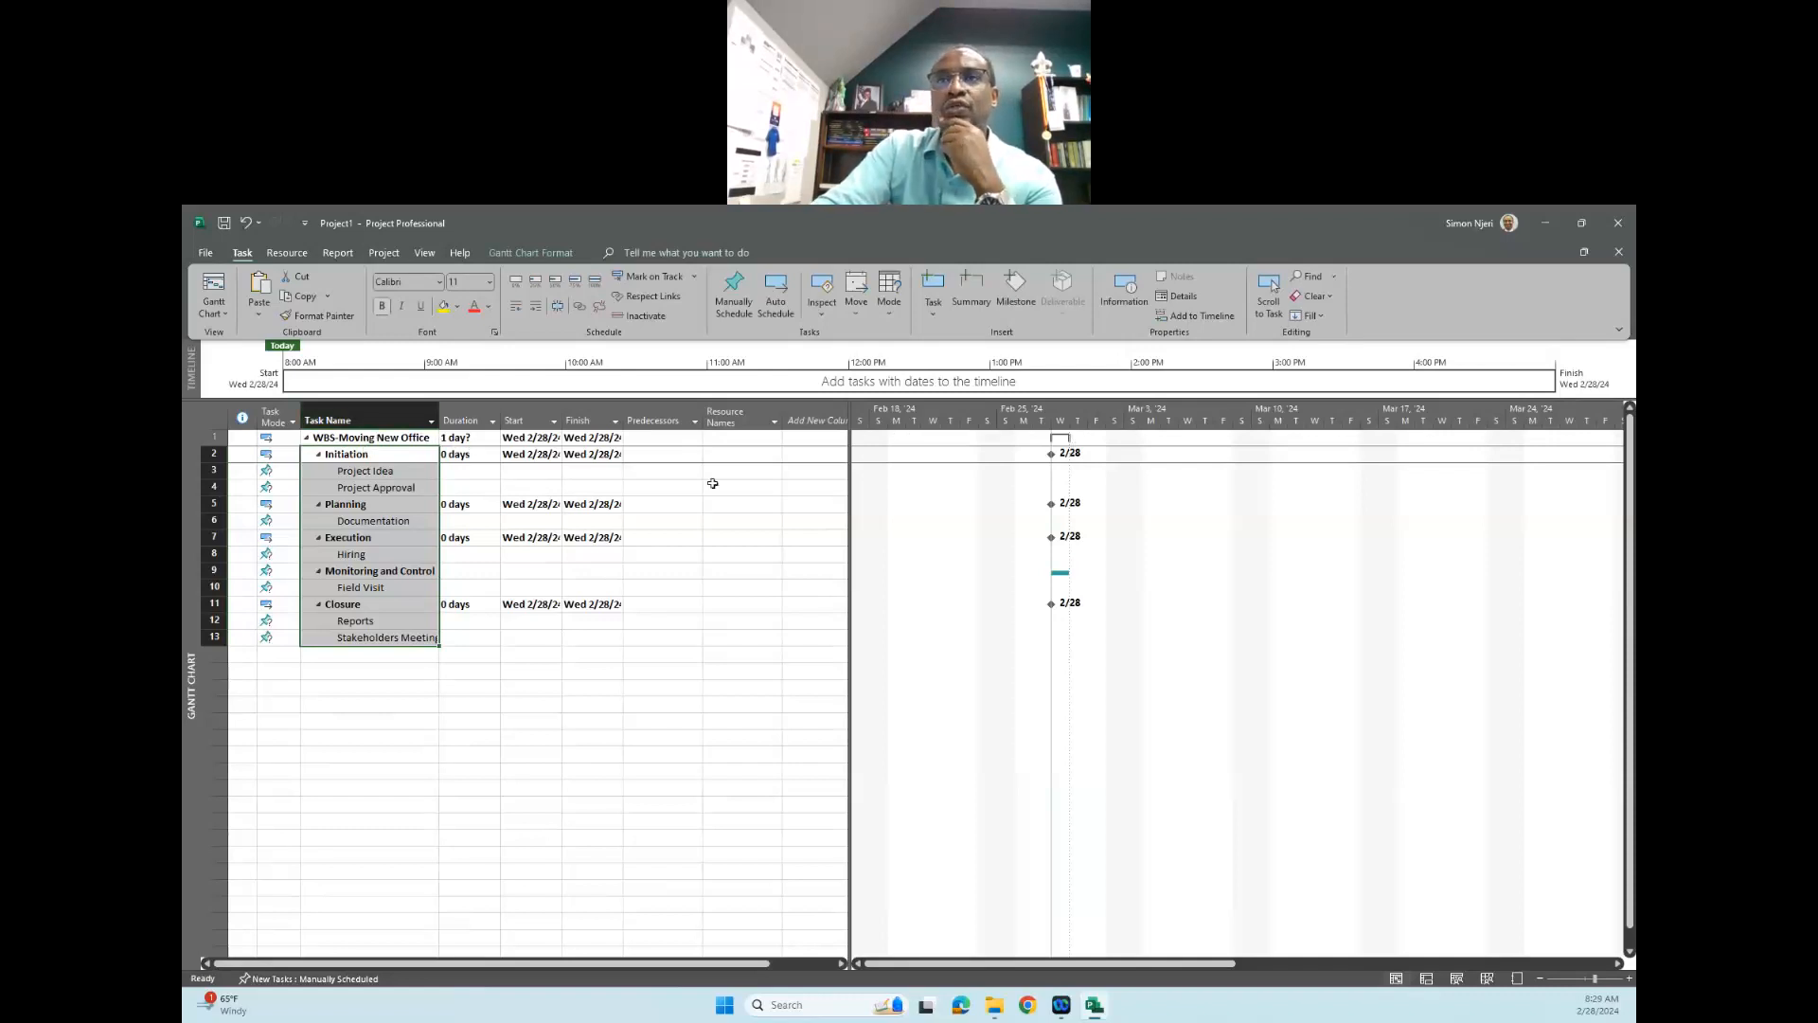
- Set the duration of the "WBS-Moving New Office" summary task to 0 days
click(474, 437)
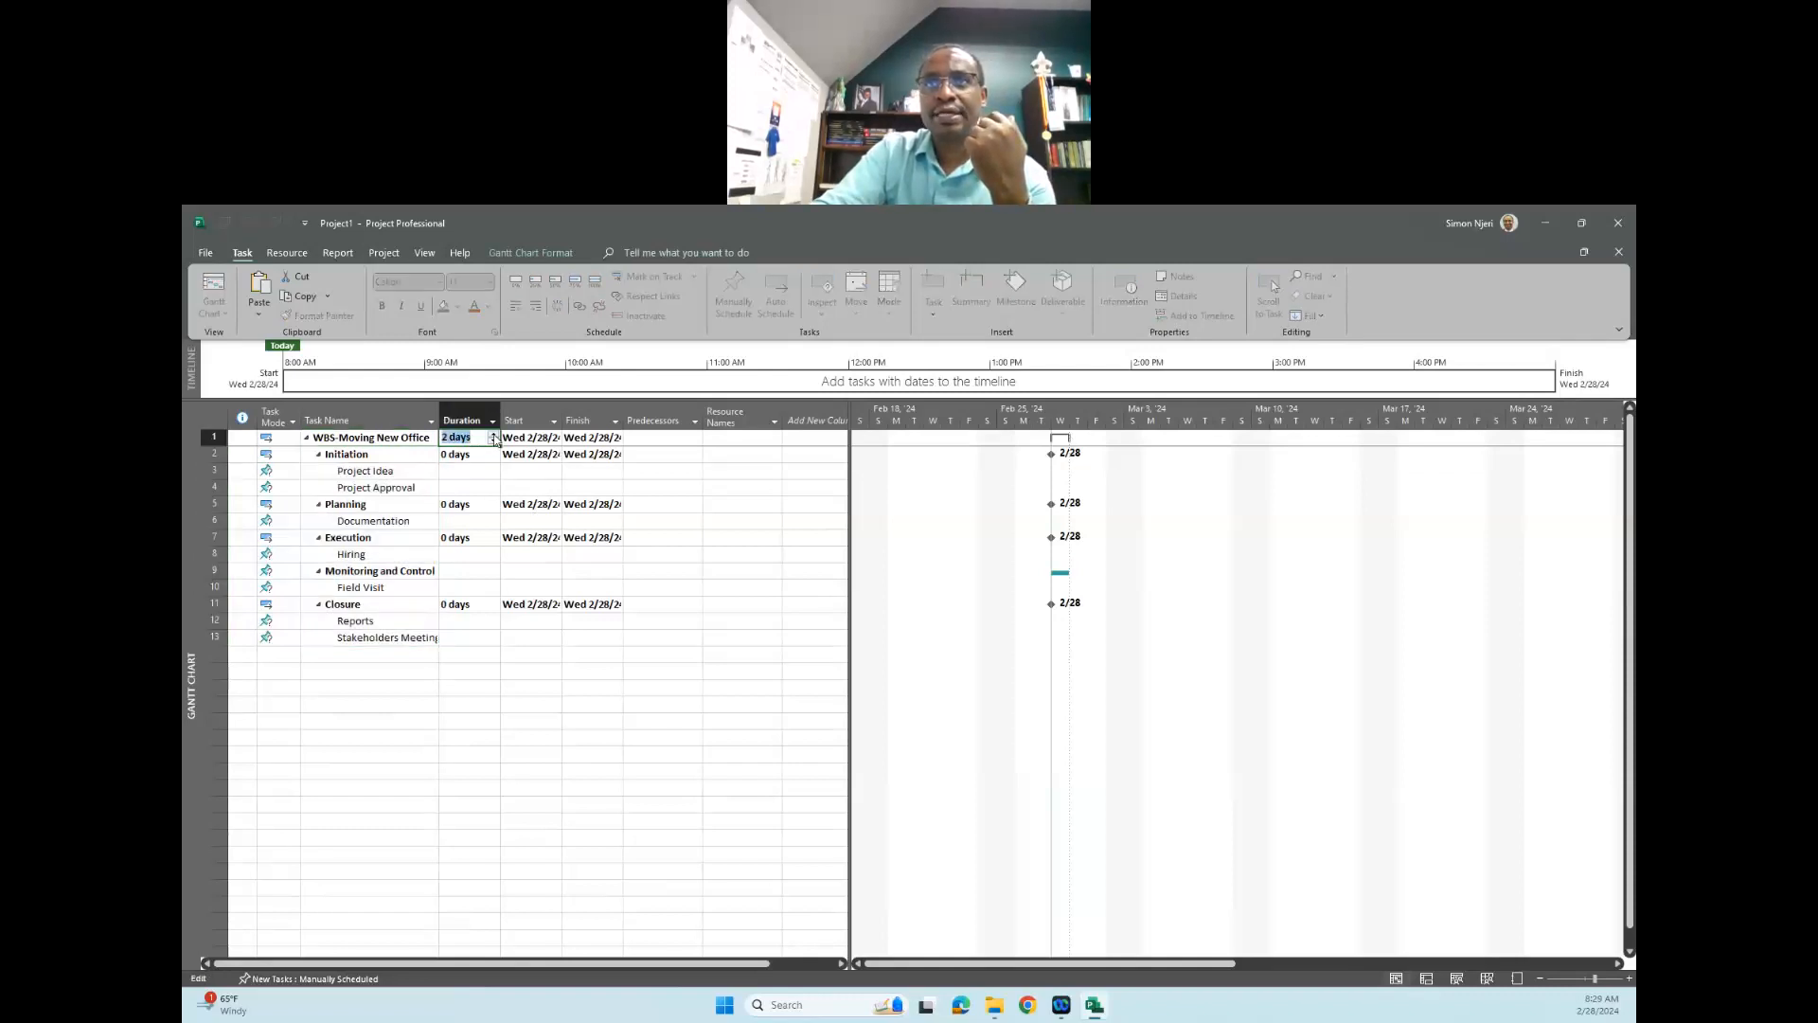
click(493, 435)
click(493, 440)
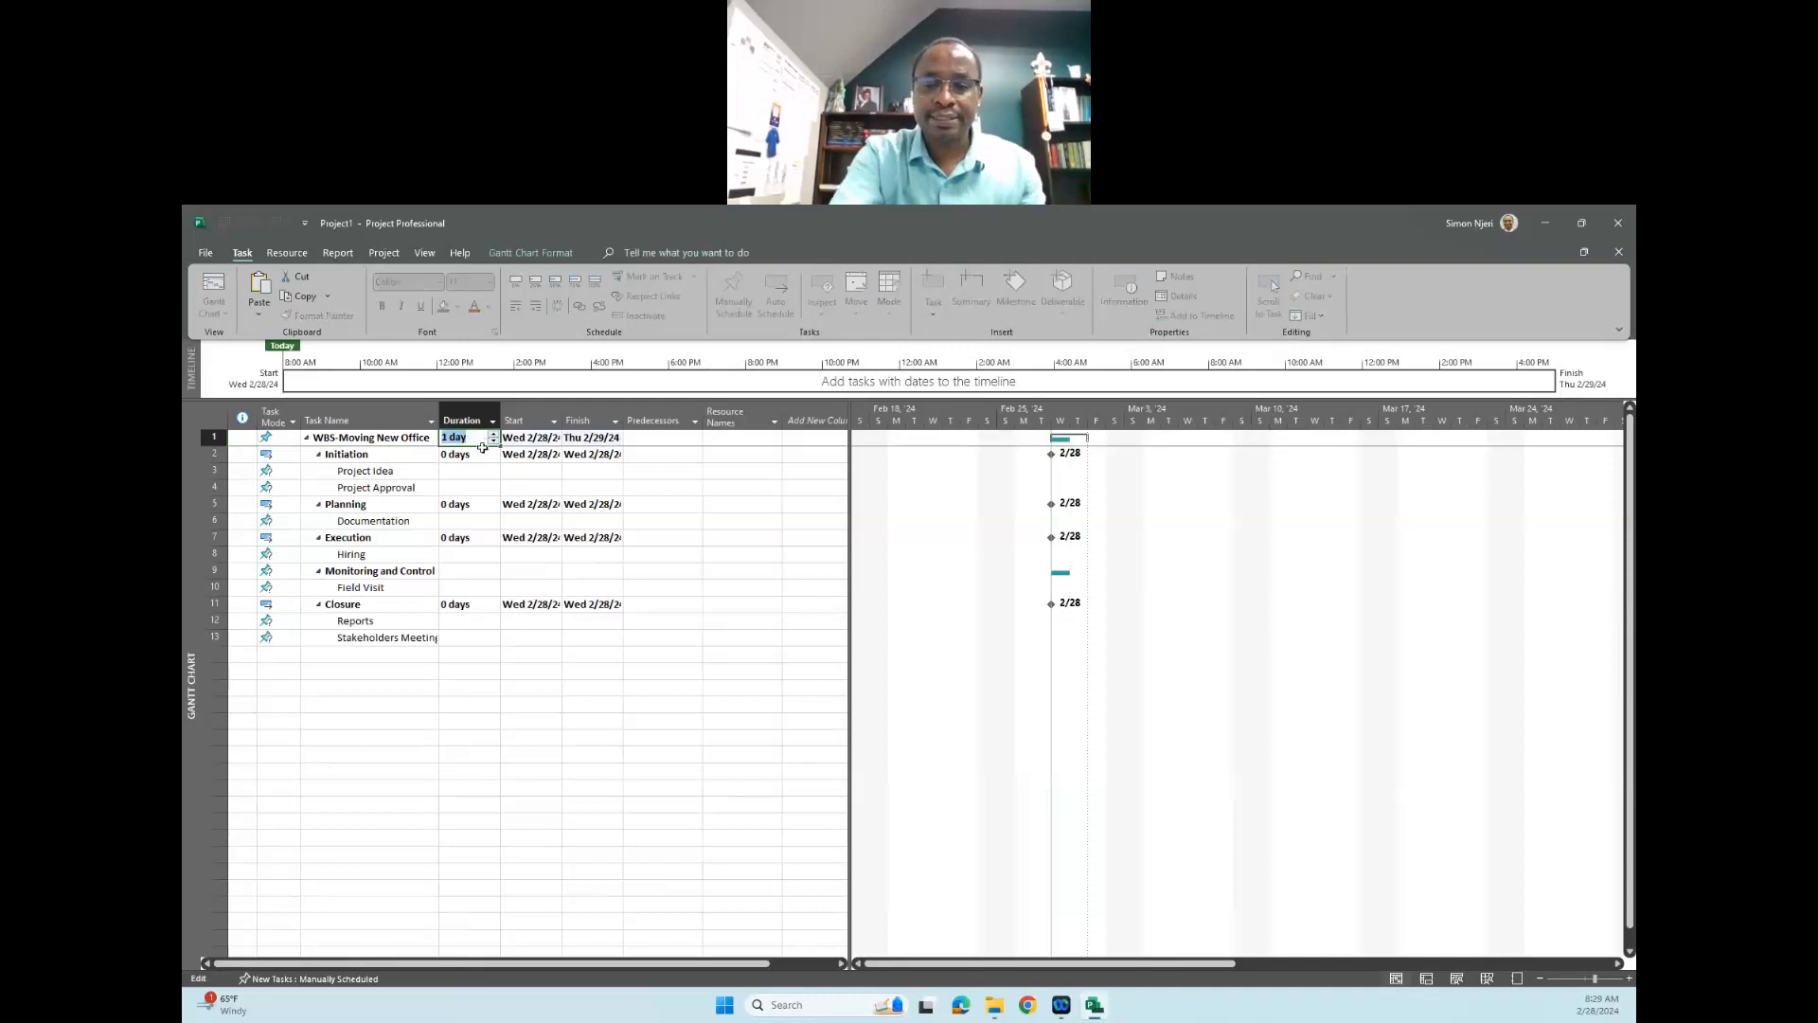
text(0)
key(Return)
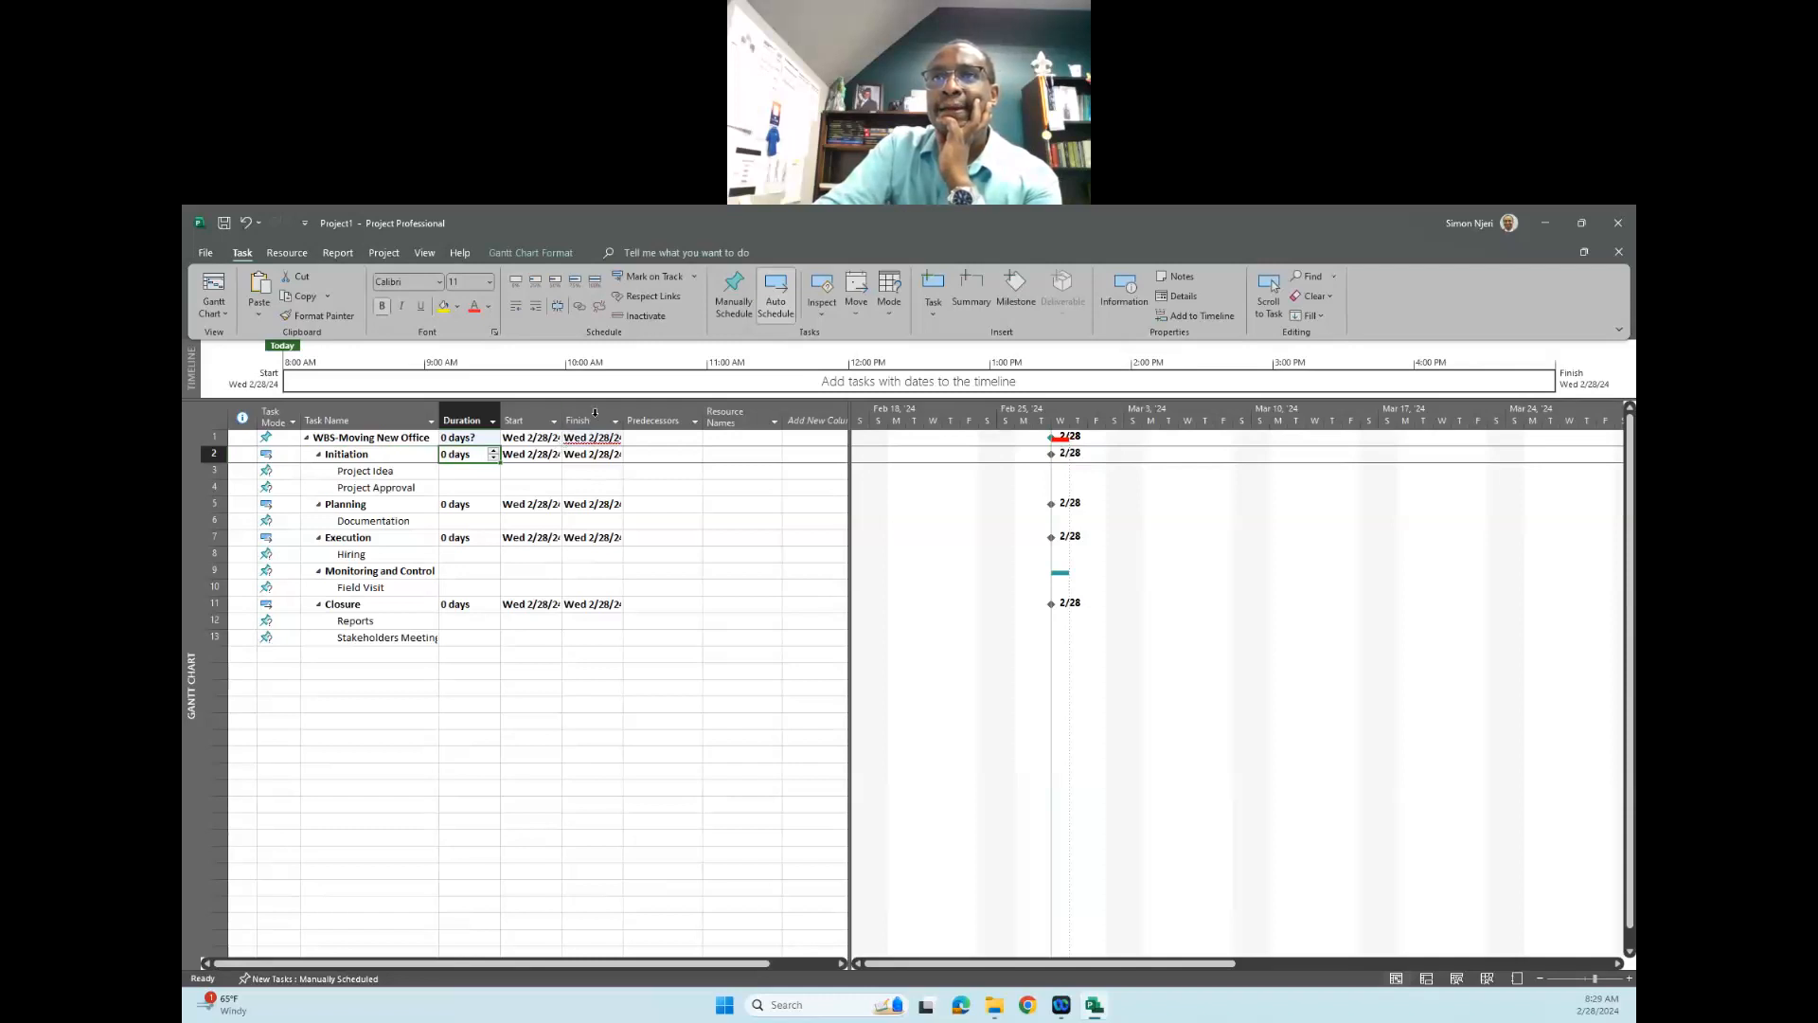
- Widen the Start and Finish columns to fit the full dates and set the finish date of "WBS-Moving New Office" to Sat 3/9/24
drag(564, 407, 653, 409)
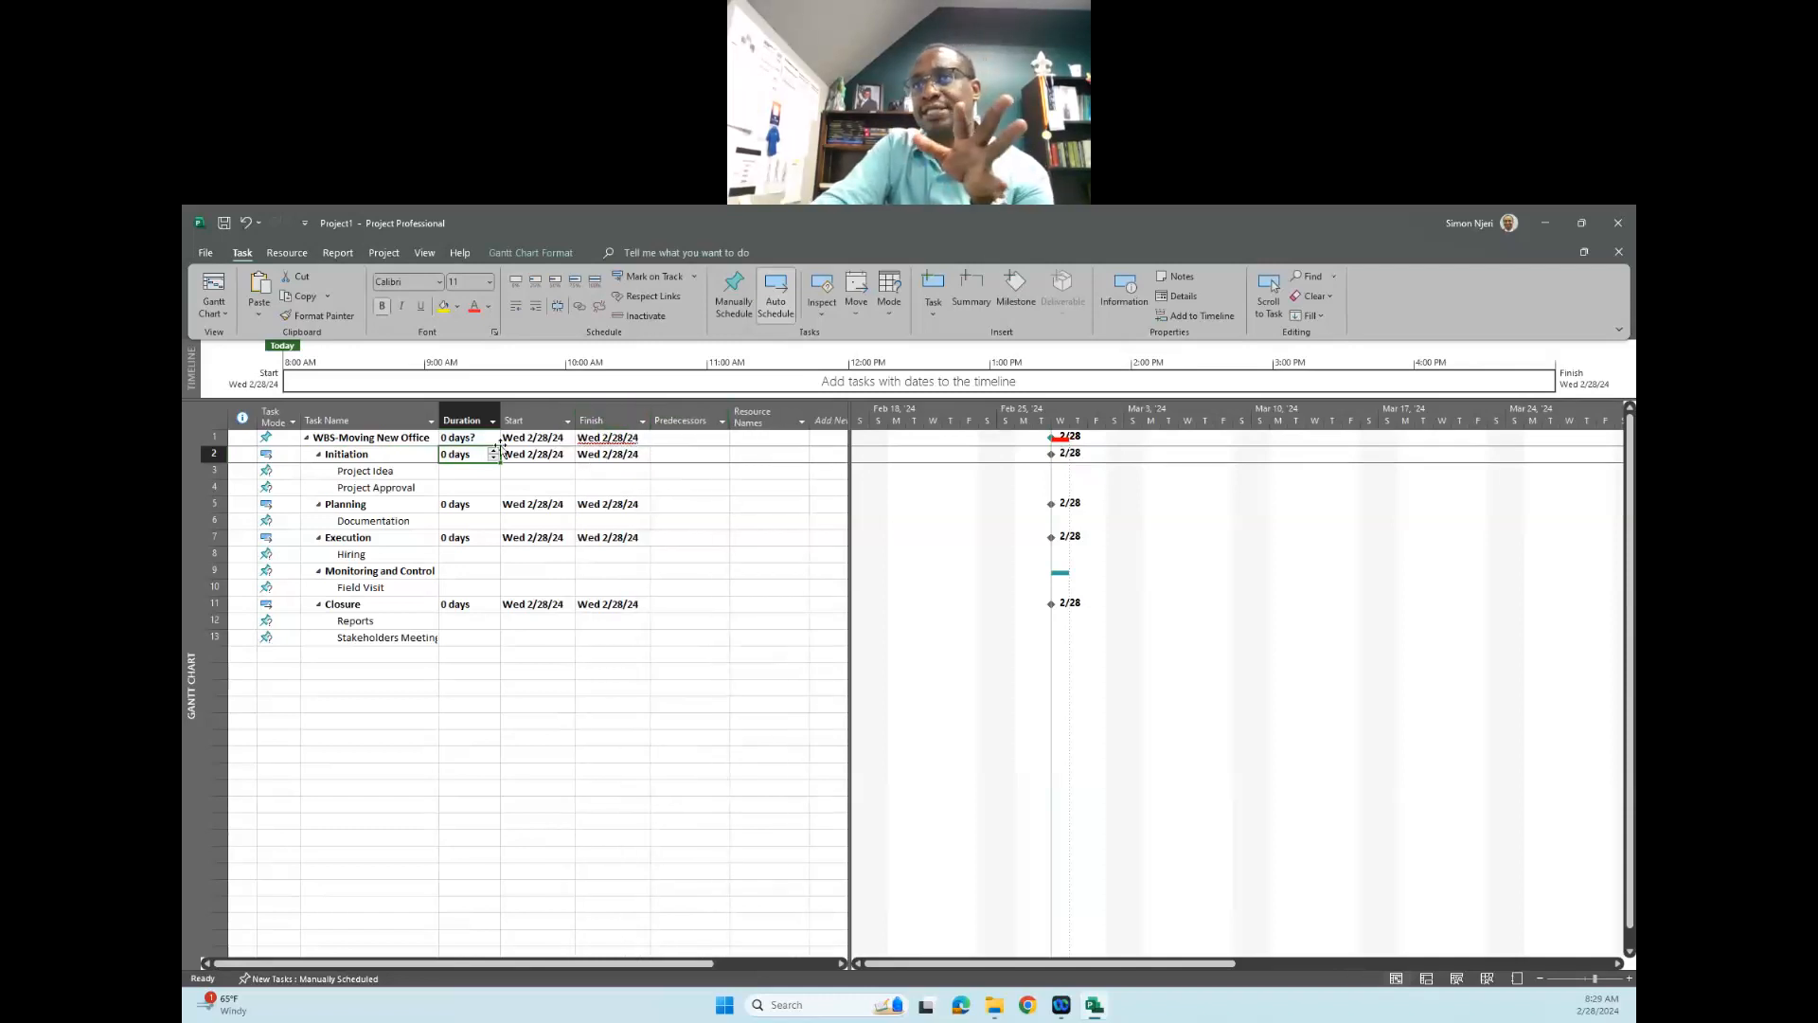
click(603, 439)
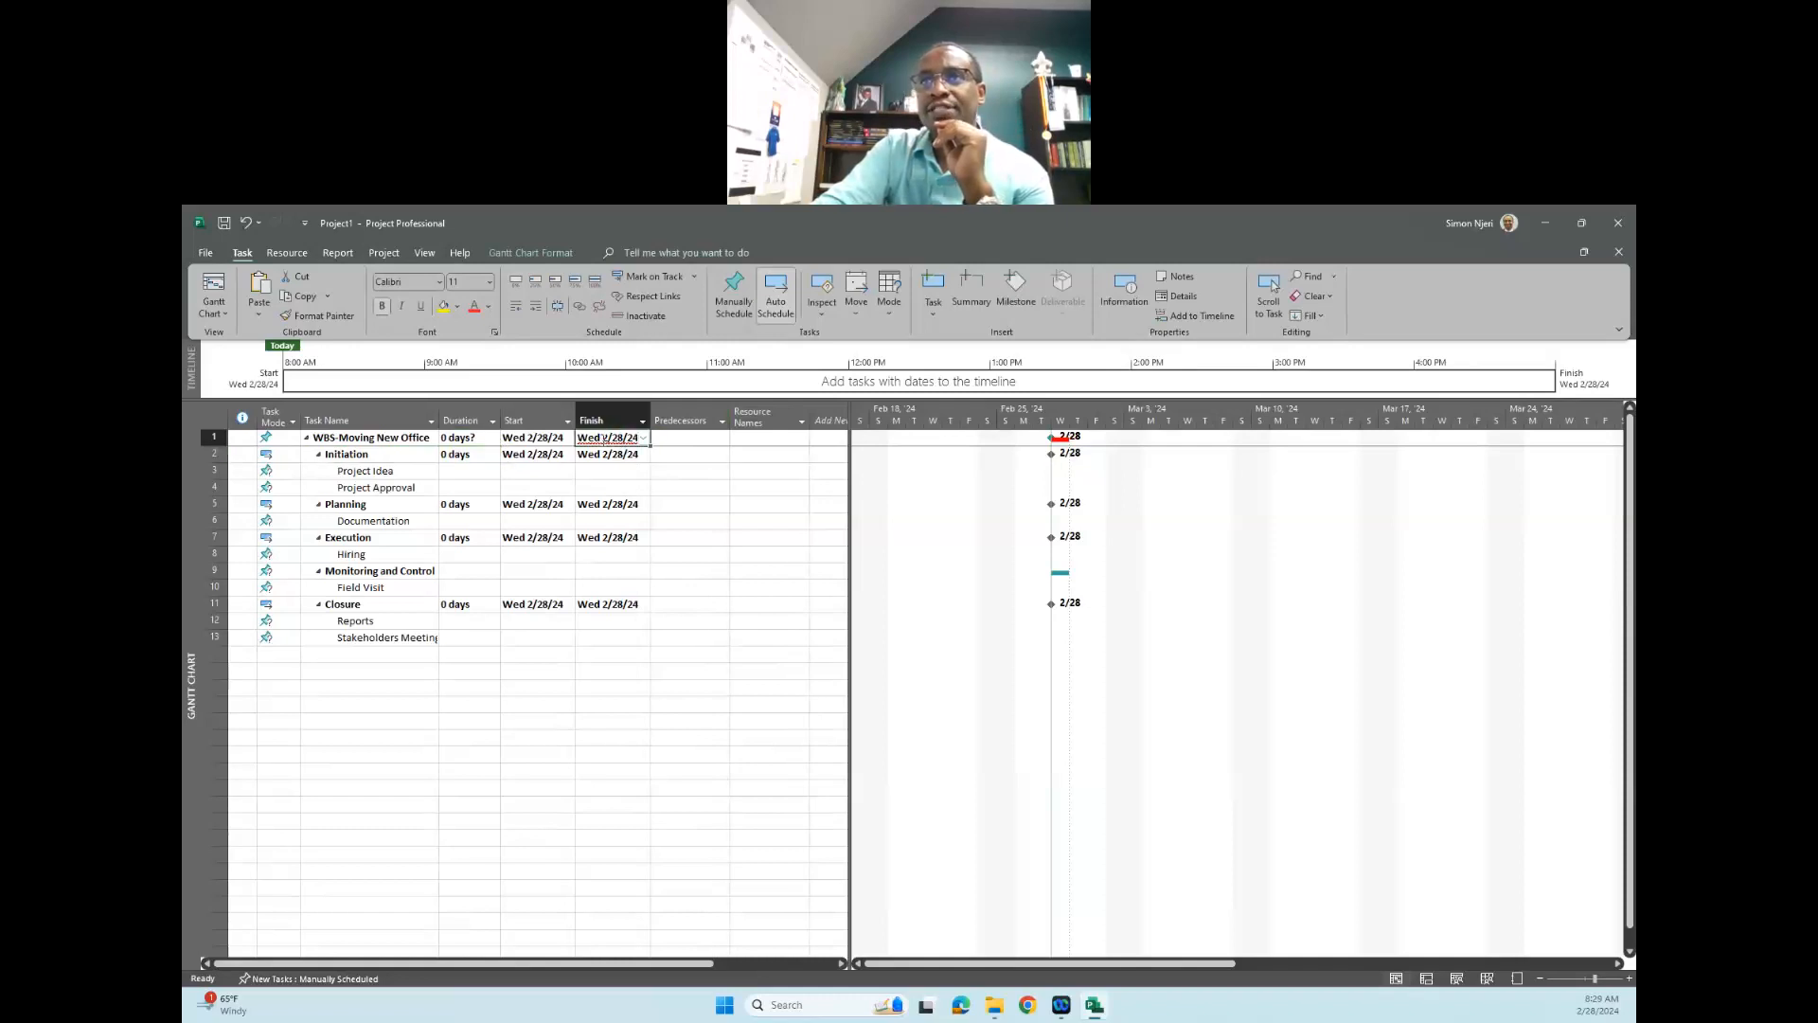
click(643, 440)
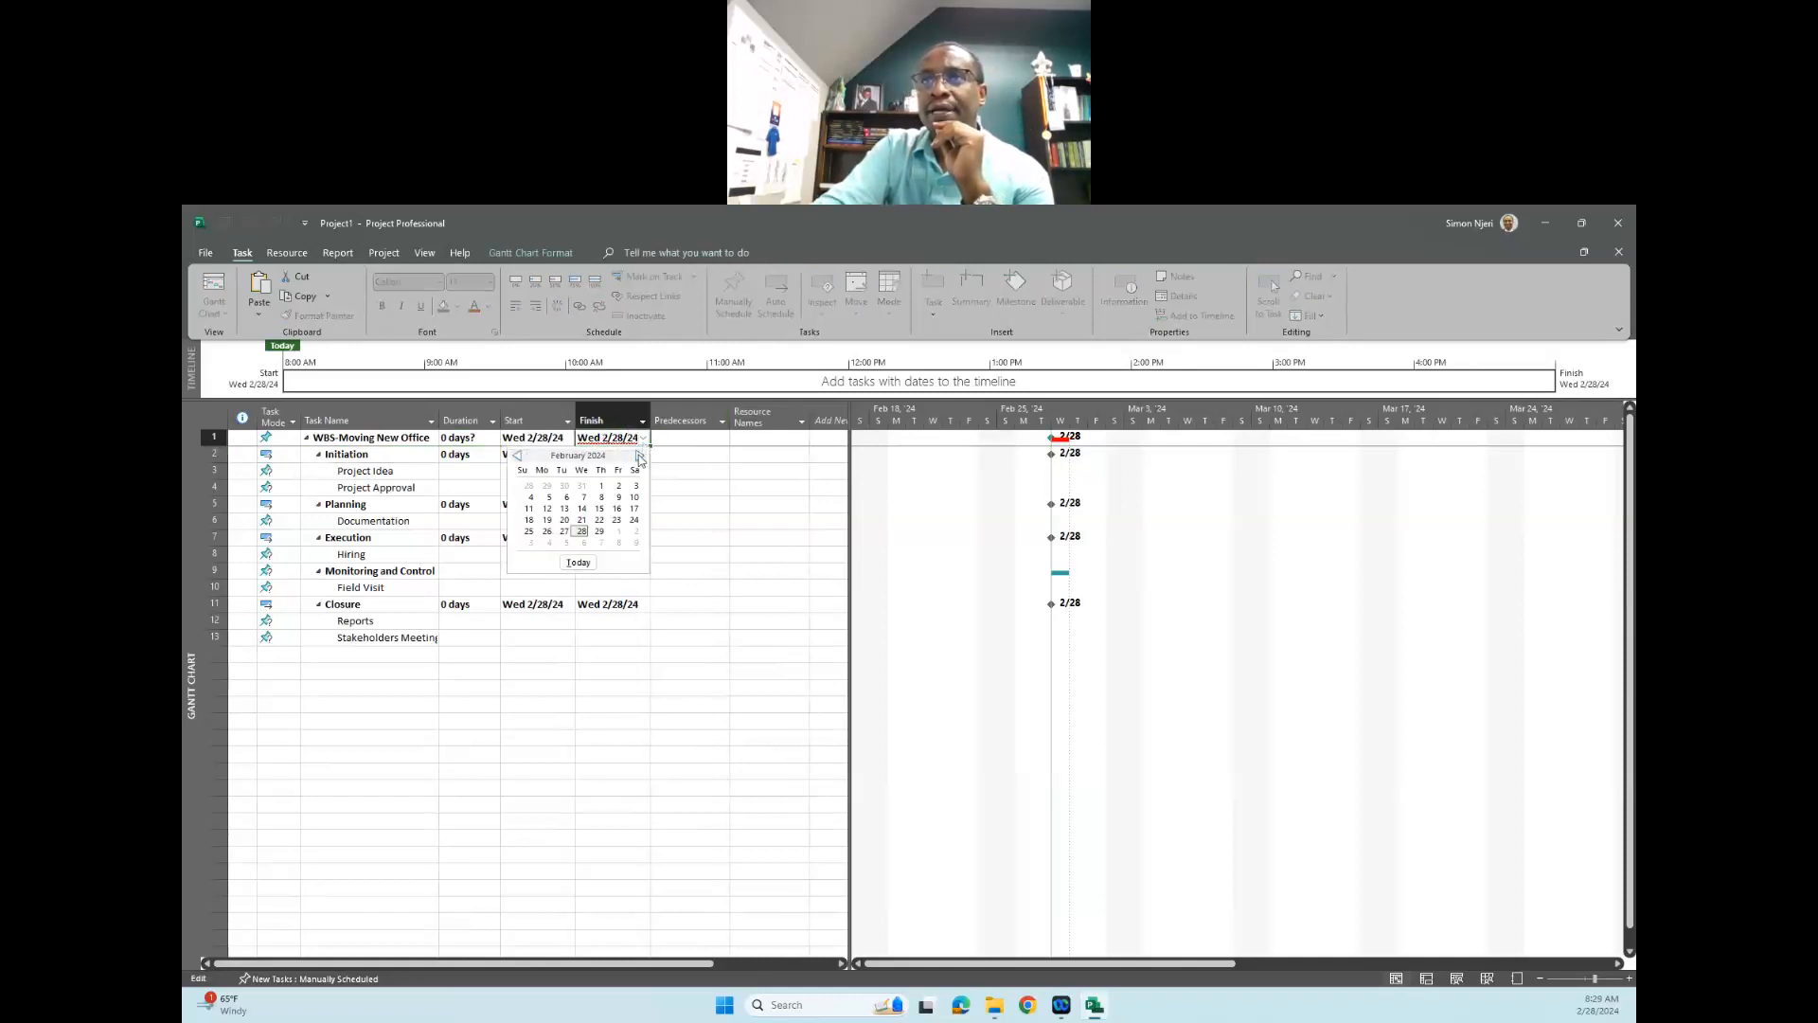
click(635, 543)
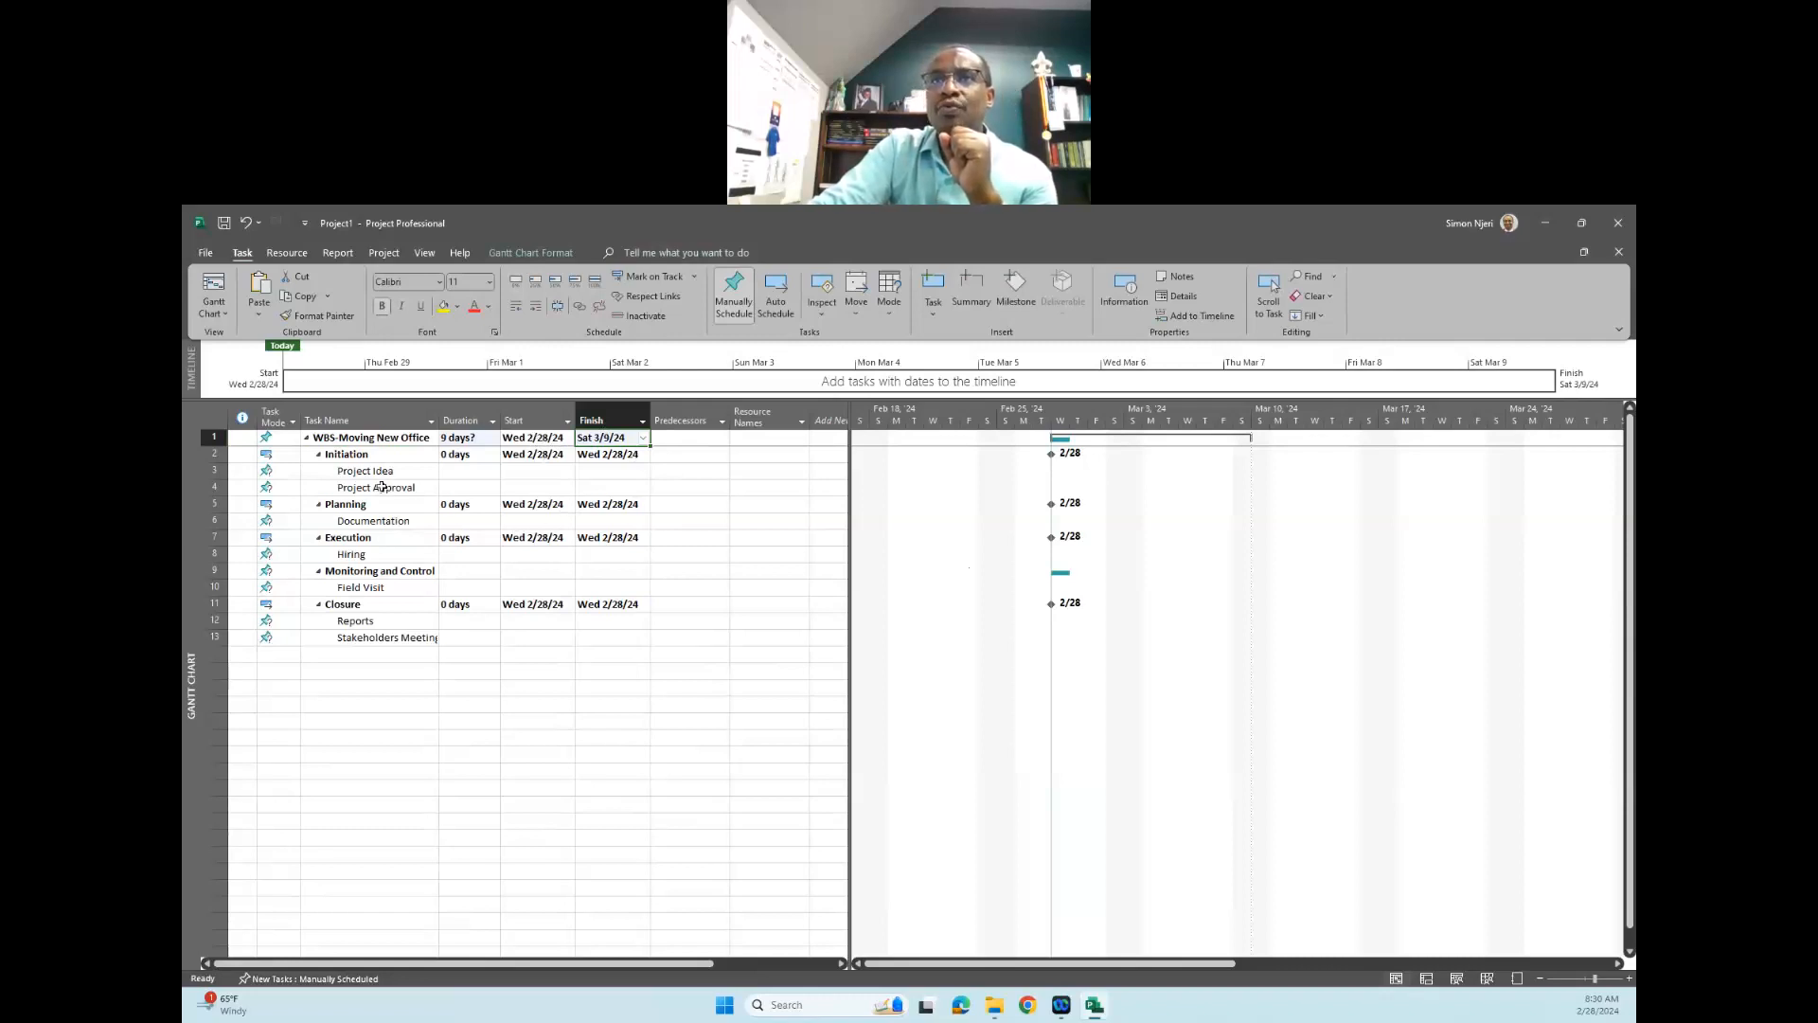
- Set the duration of "Project Idea" to 1 day and of "Project Approval" to 2 days
click(464, 469)
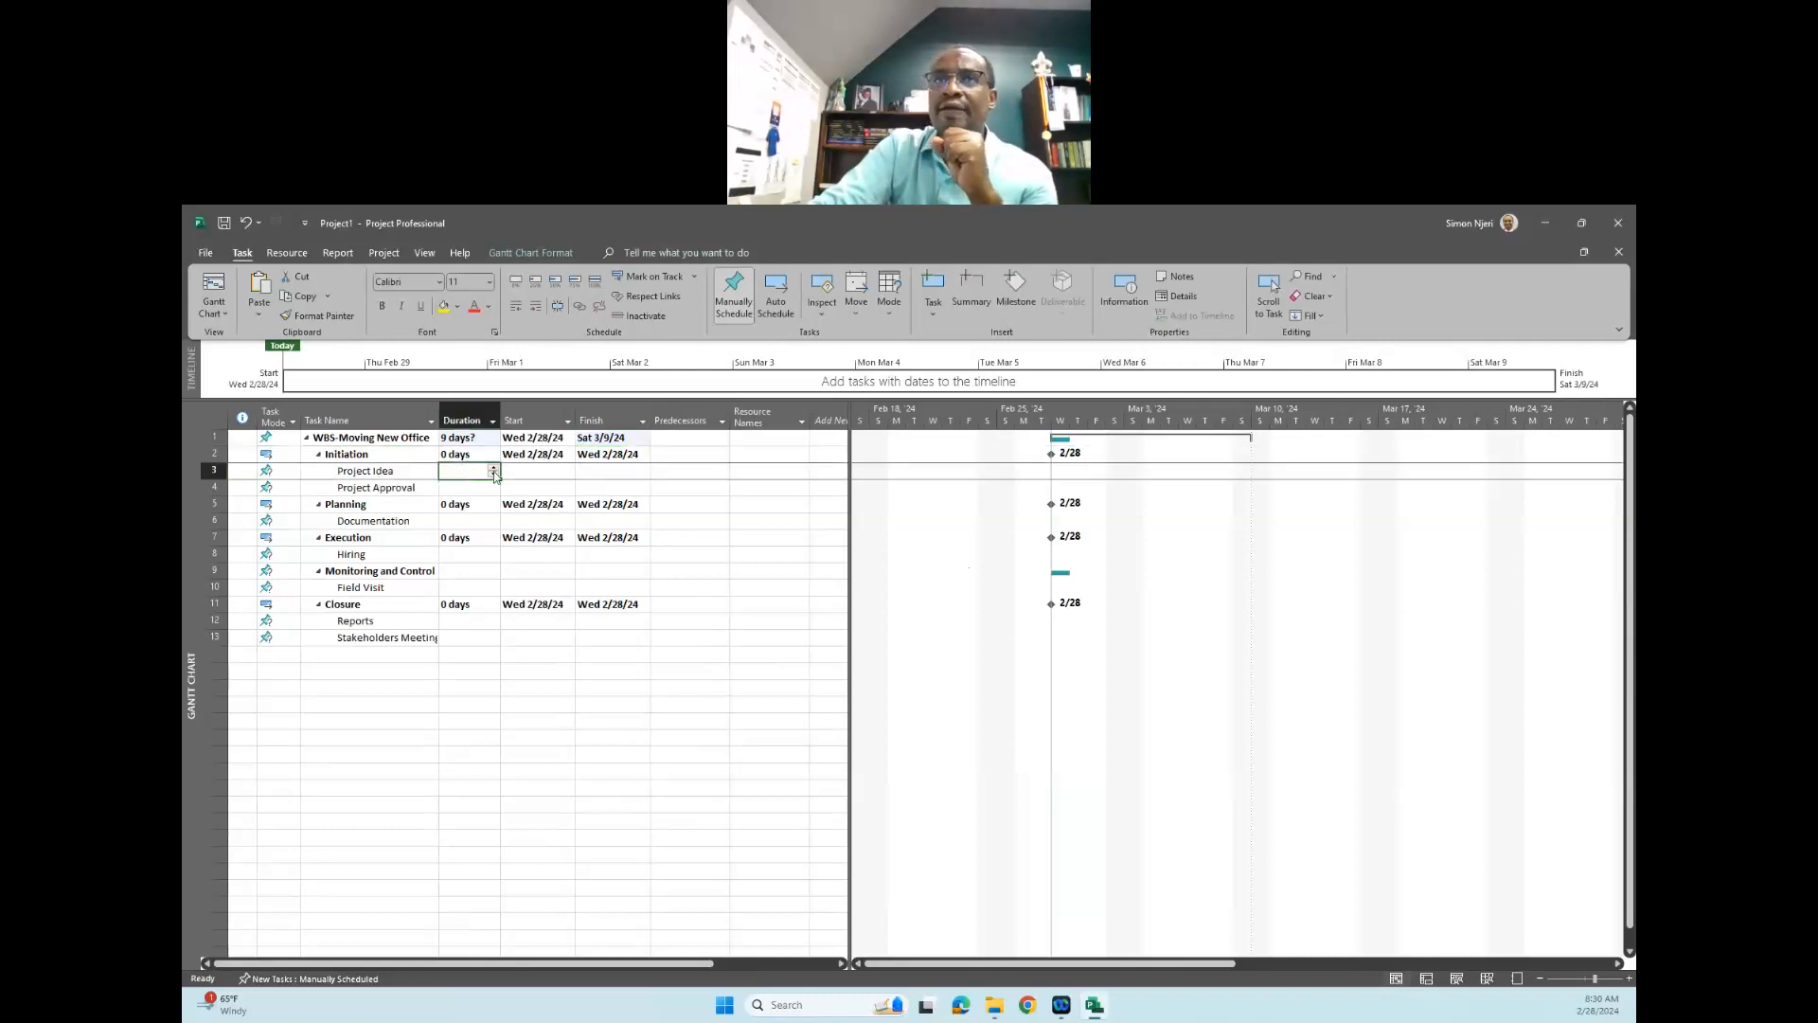
click(493, 469)
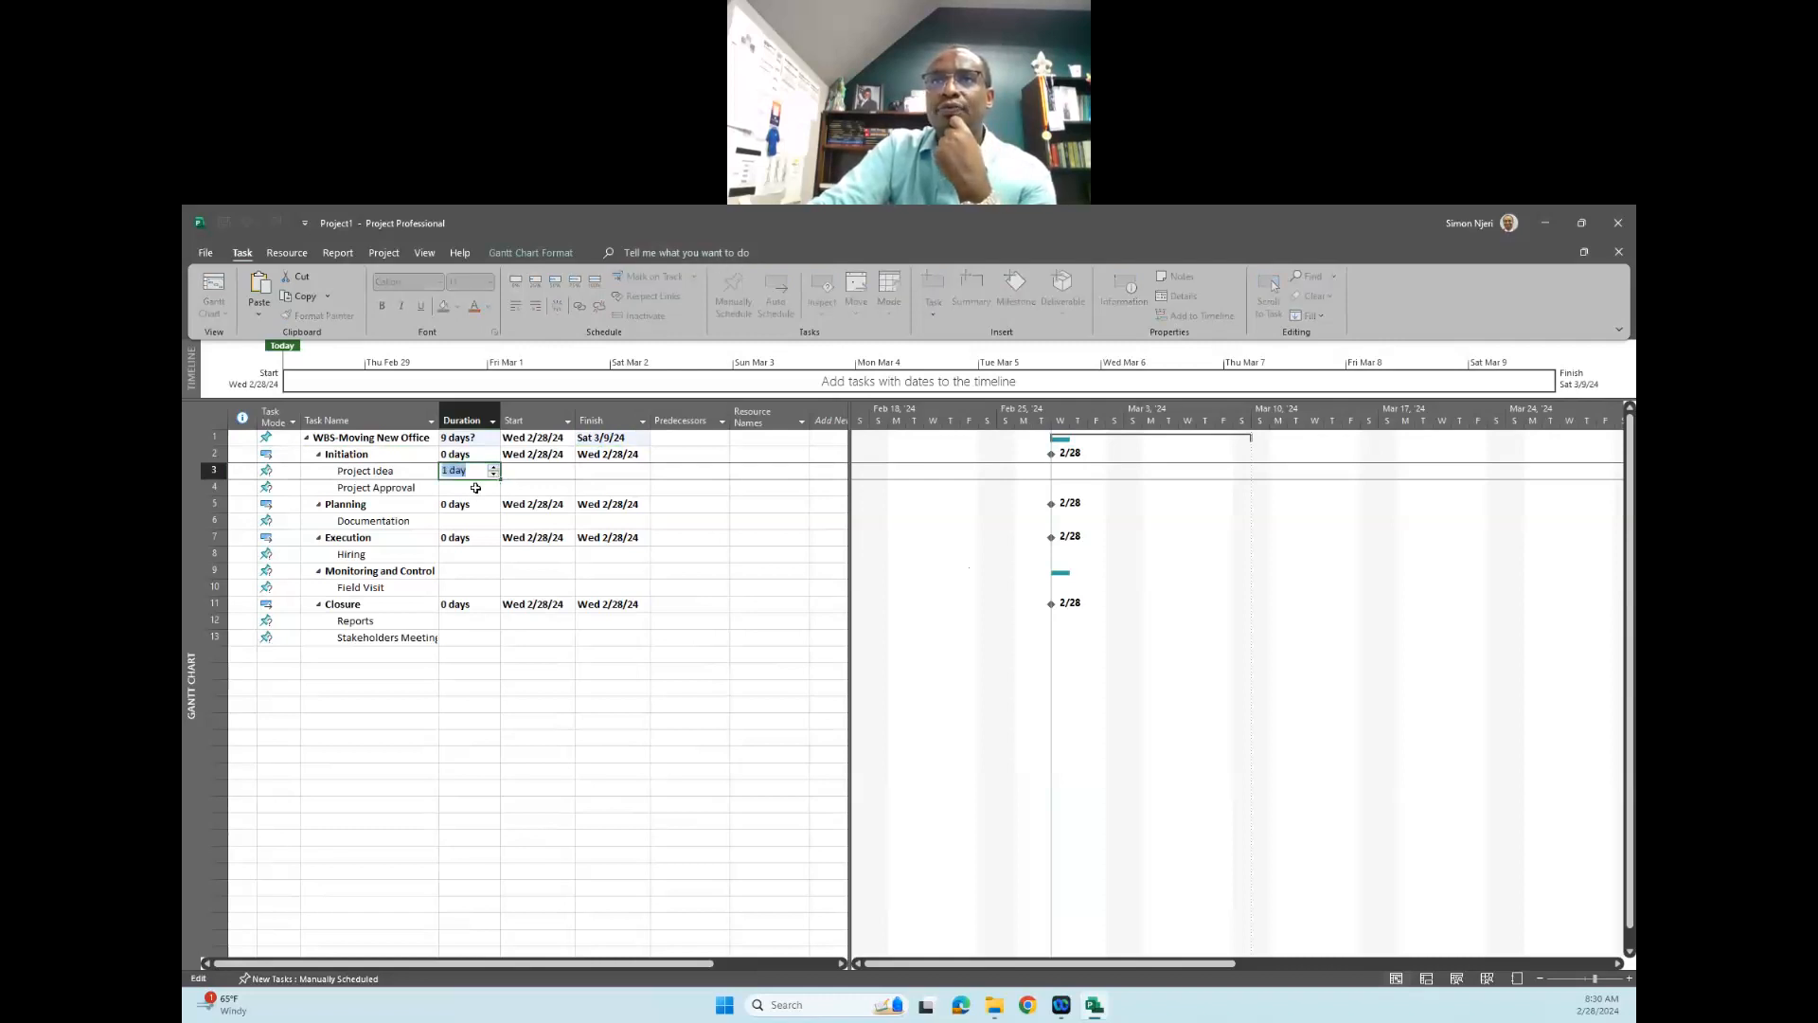
click(495, 491)
click(493, 485)
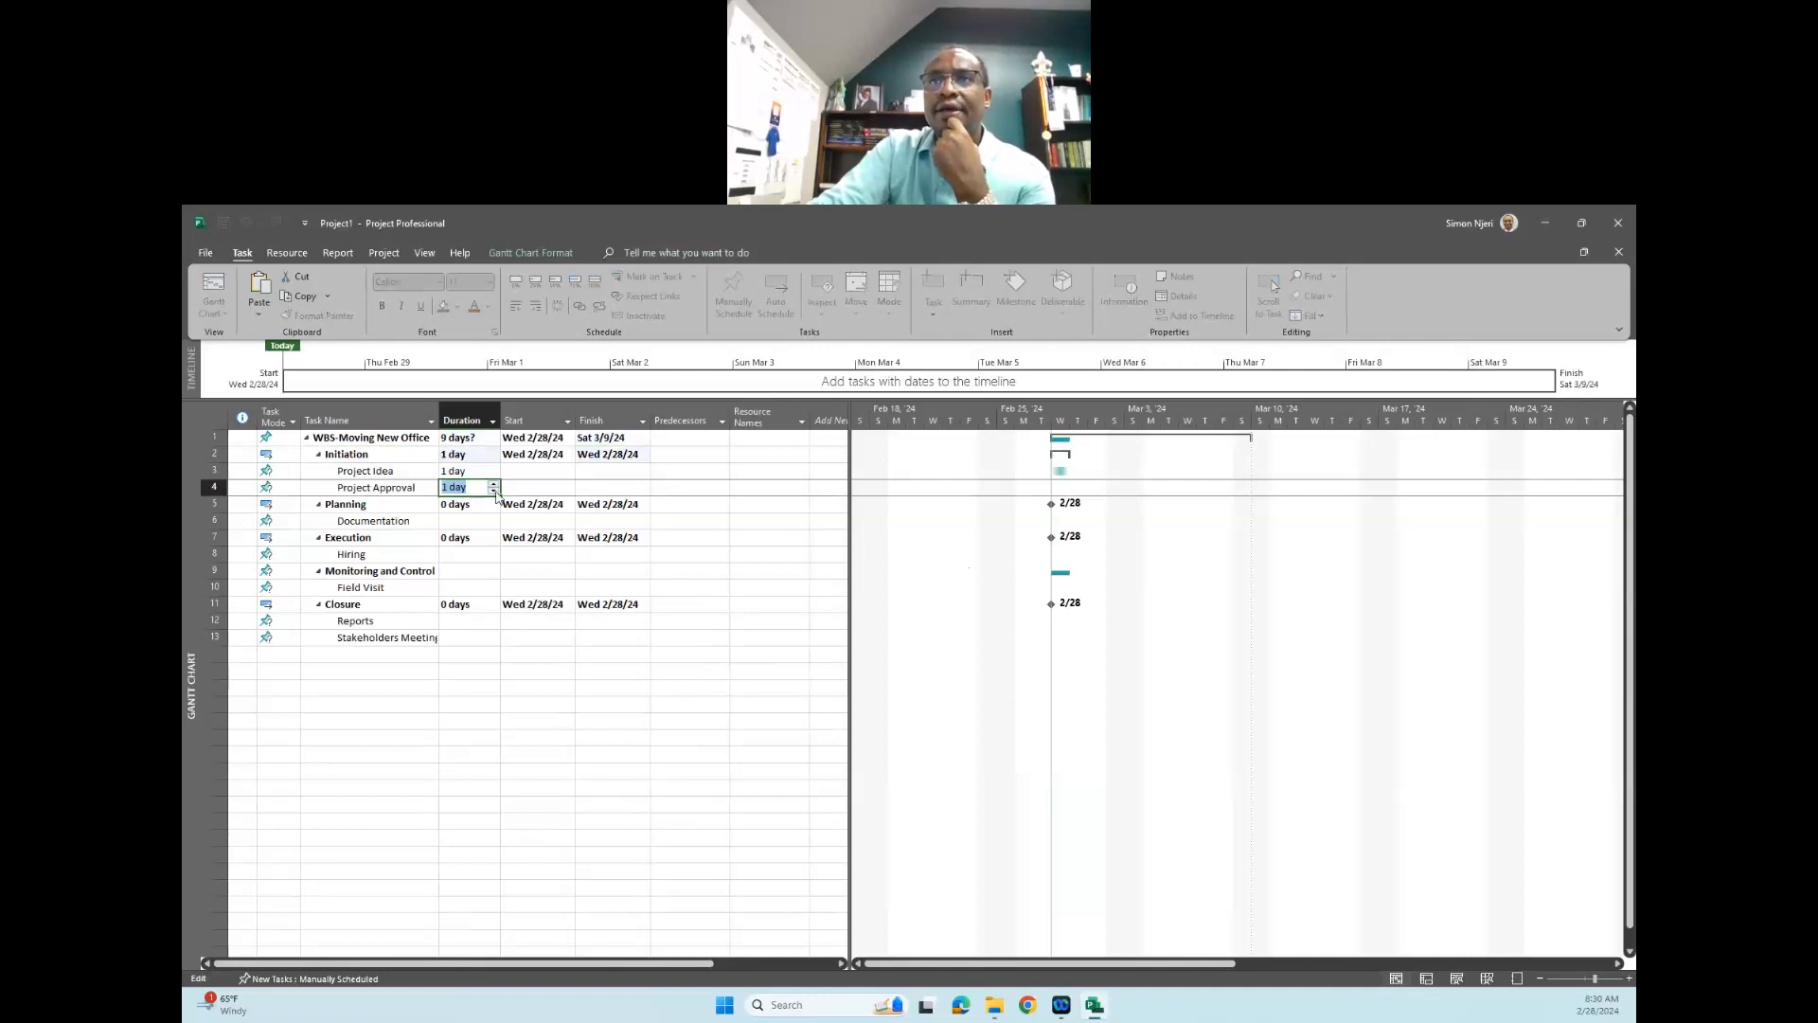
click(494, 485)
key(Tab)
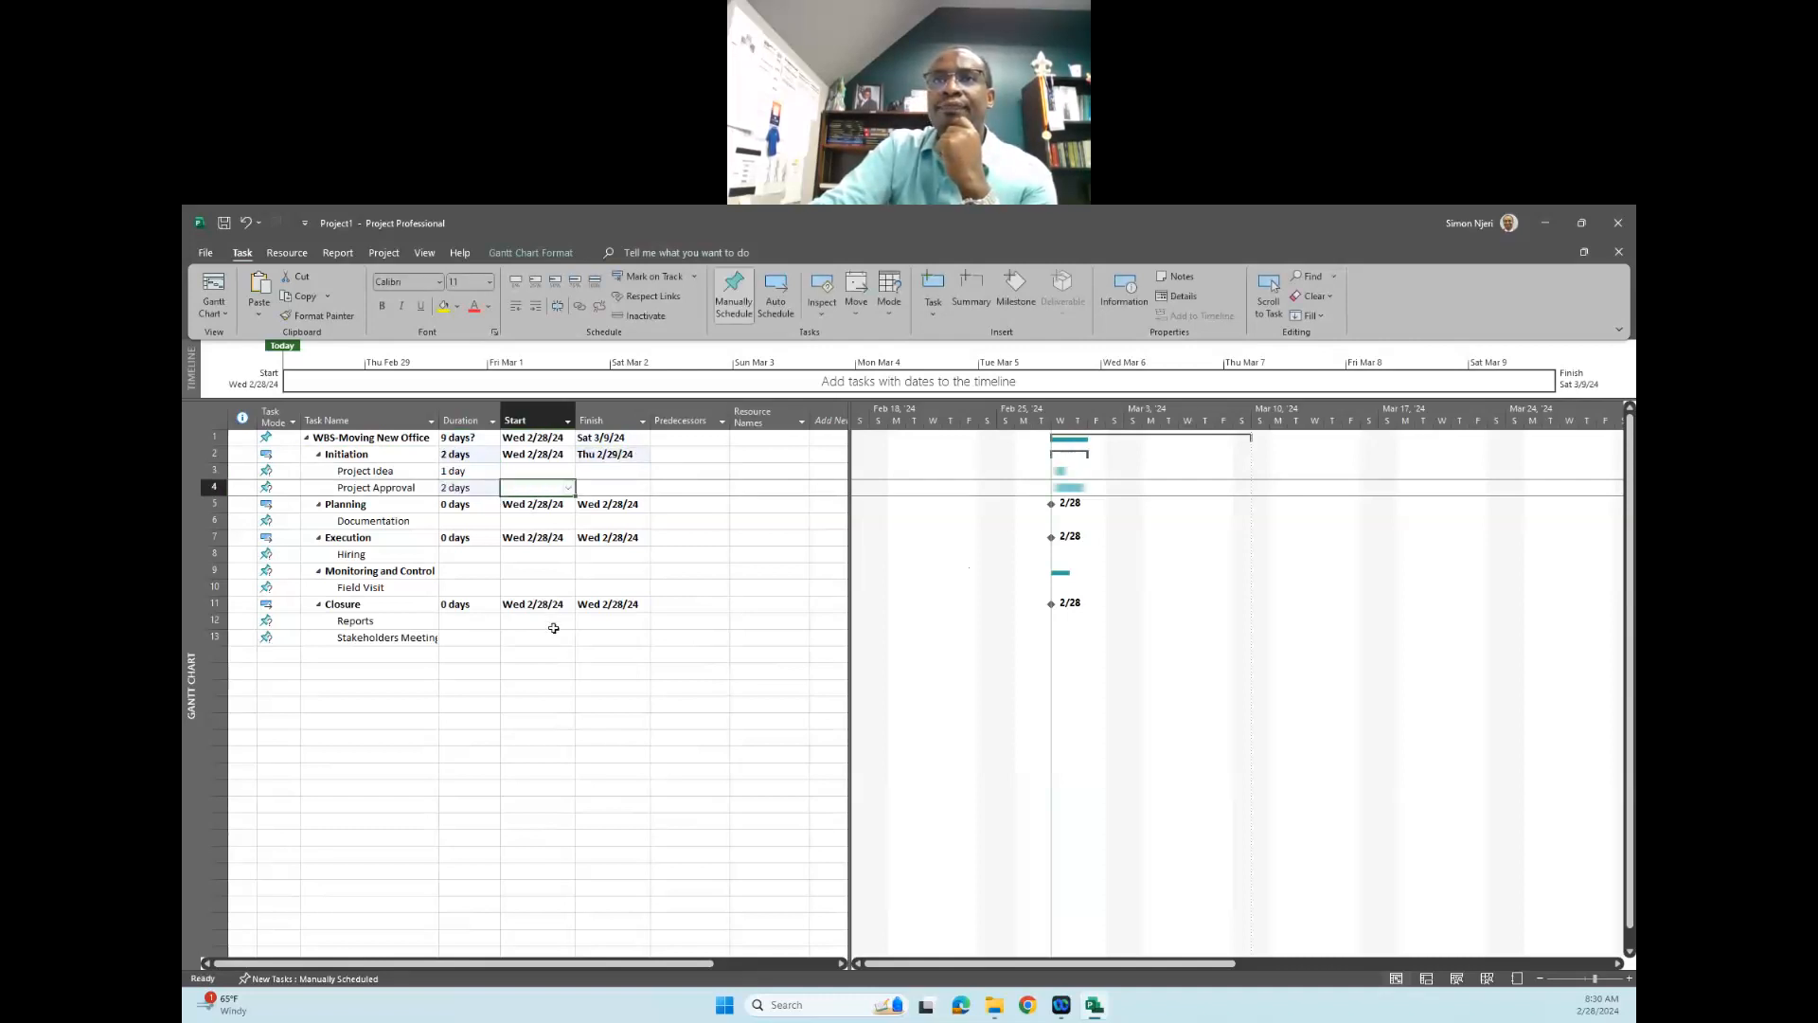
- Set the start dates of "Project Idea" and "Project Approval" to Wed 2/28/24
click(559, 461)
click(559, 470)
click(568, 471)
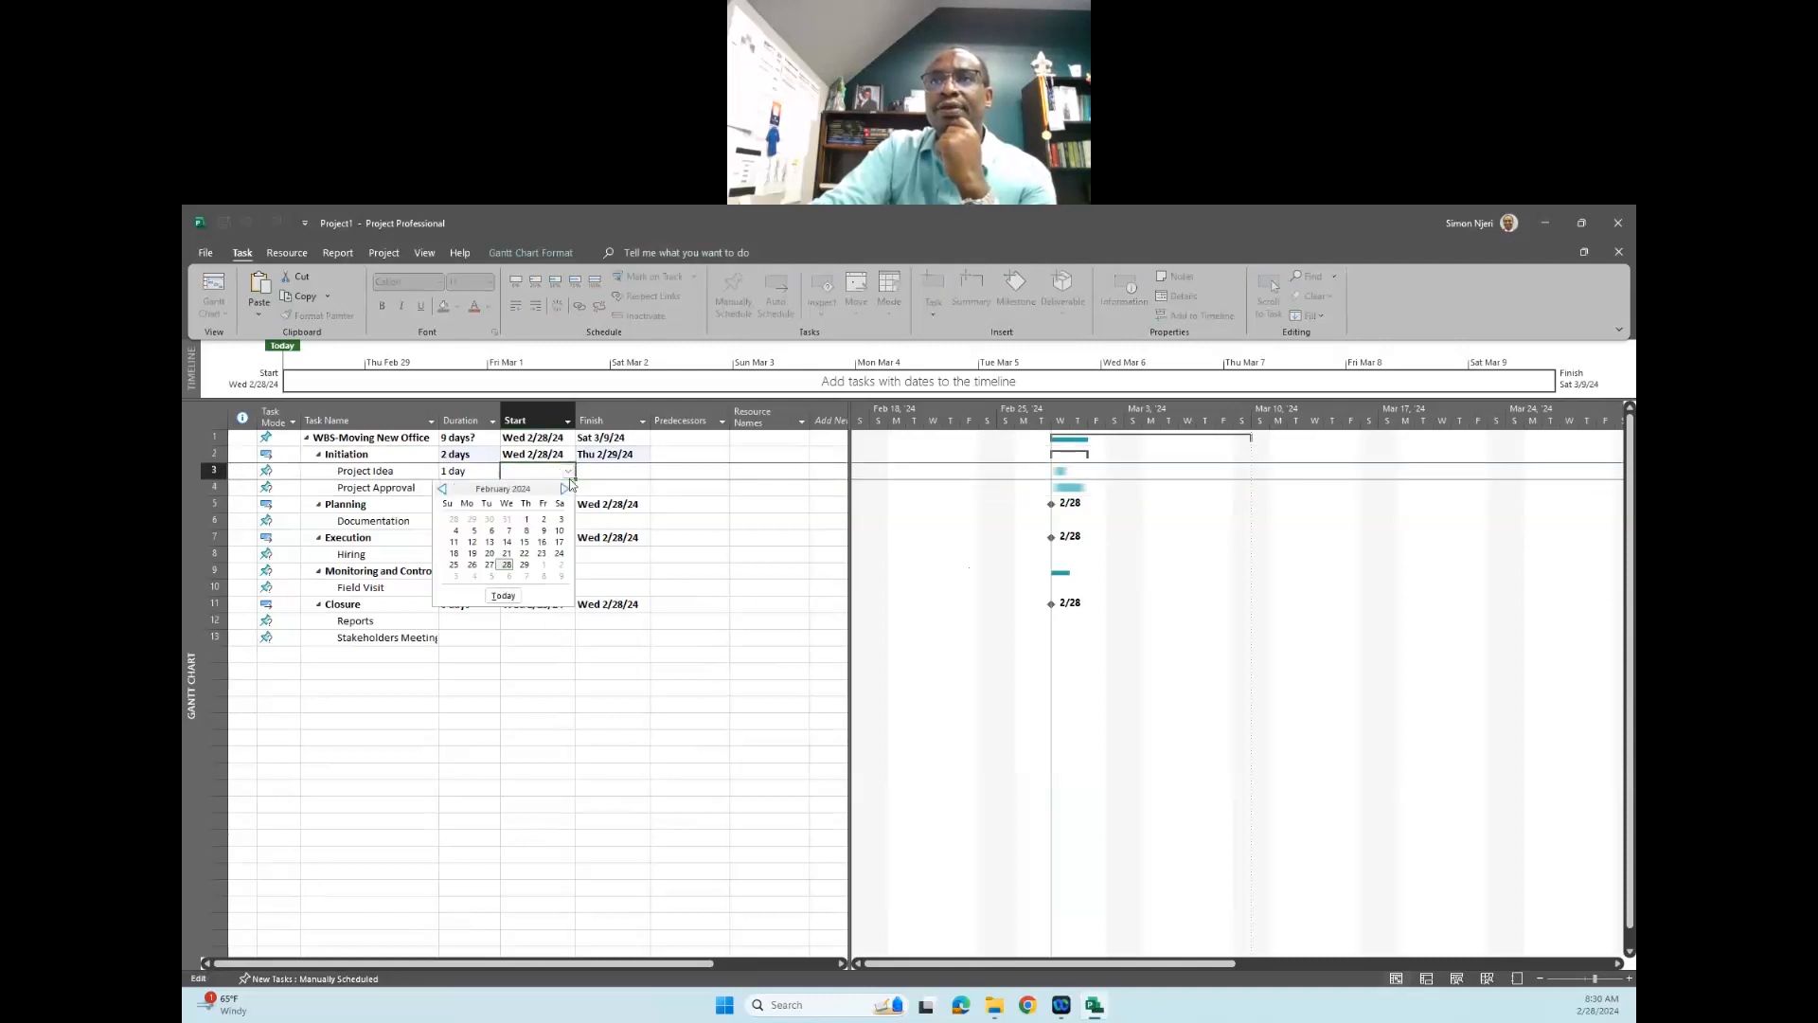
click(507, 565)
click(559, 488)
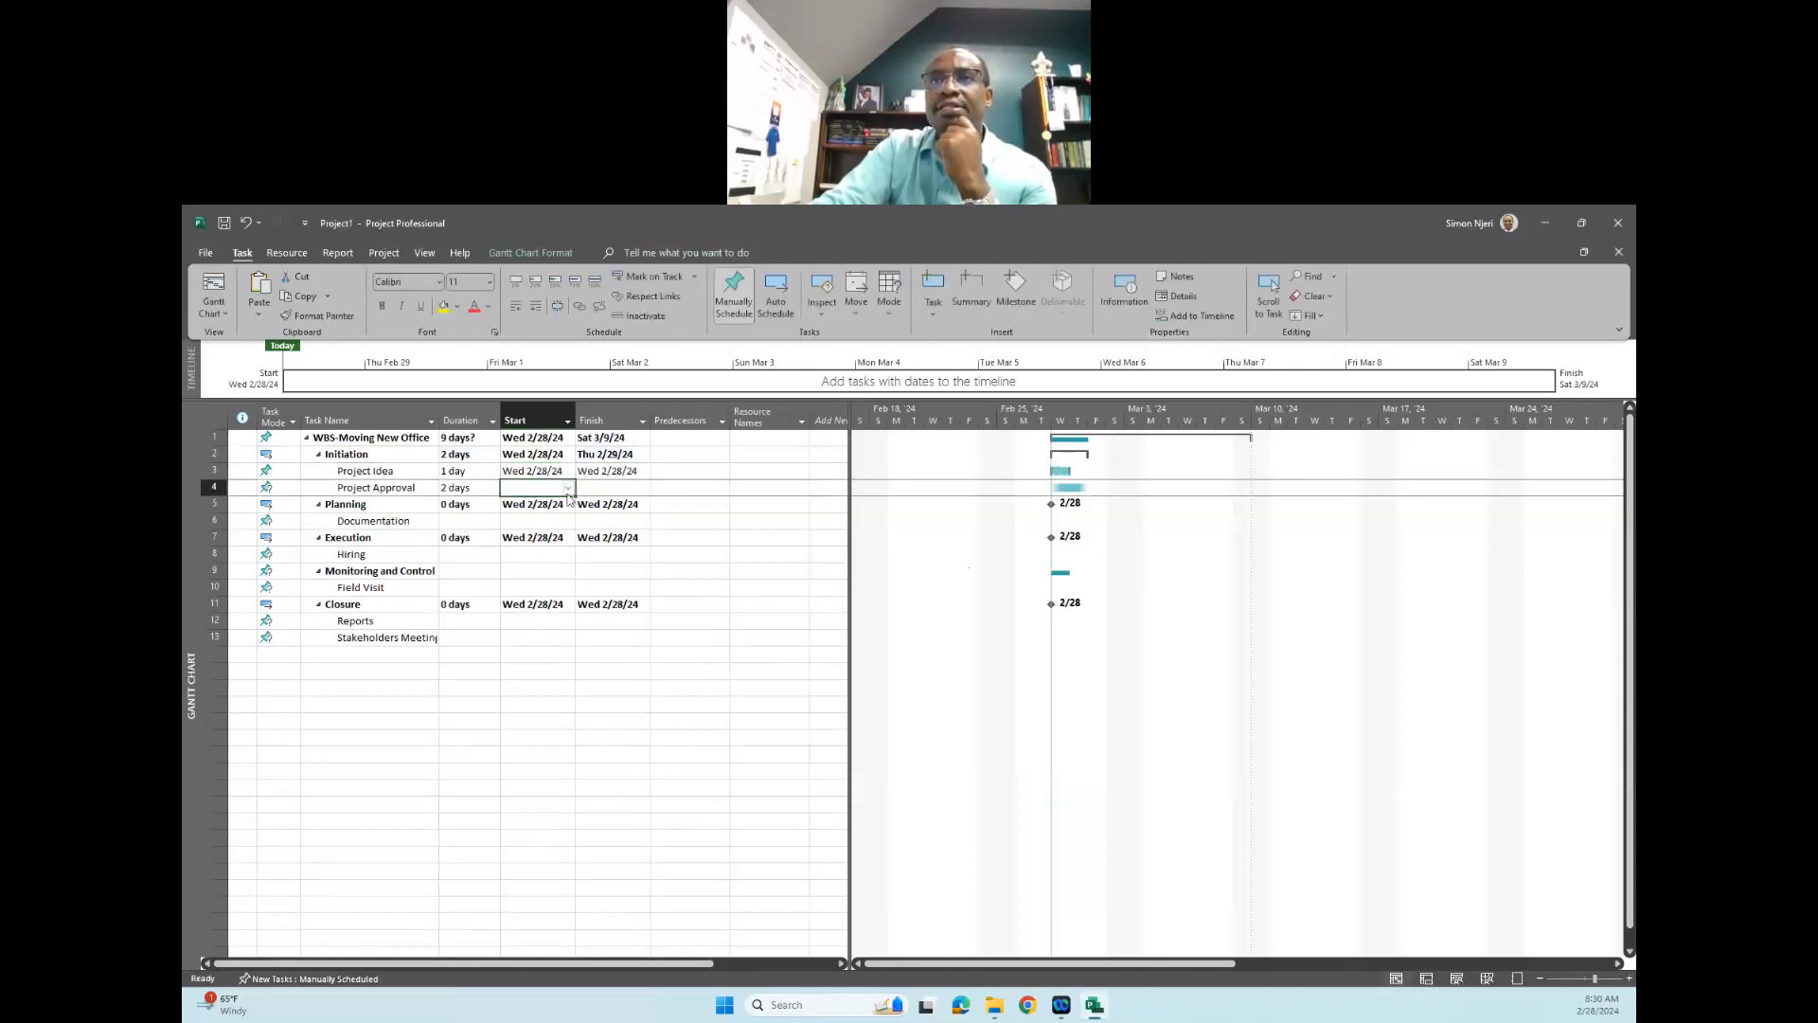
click(568, 488)
click(506, 582)
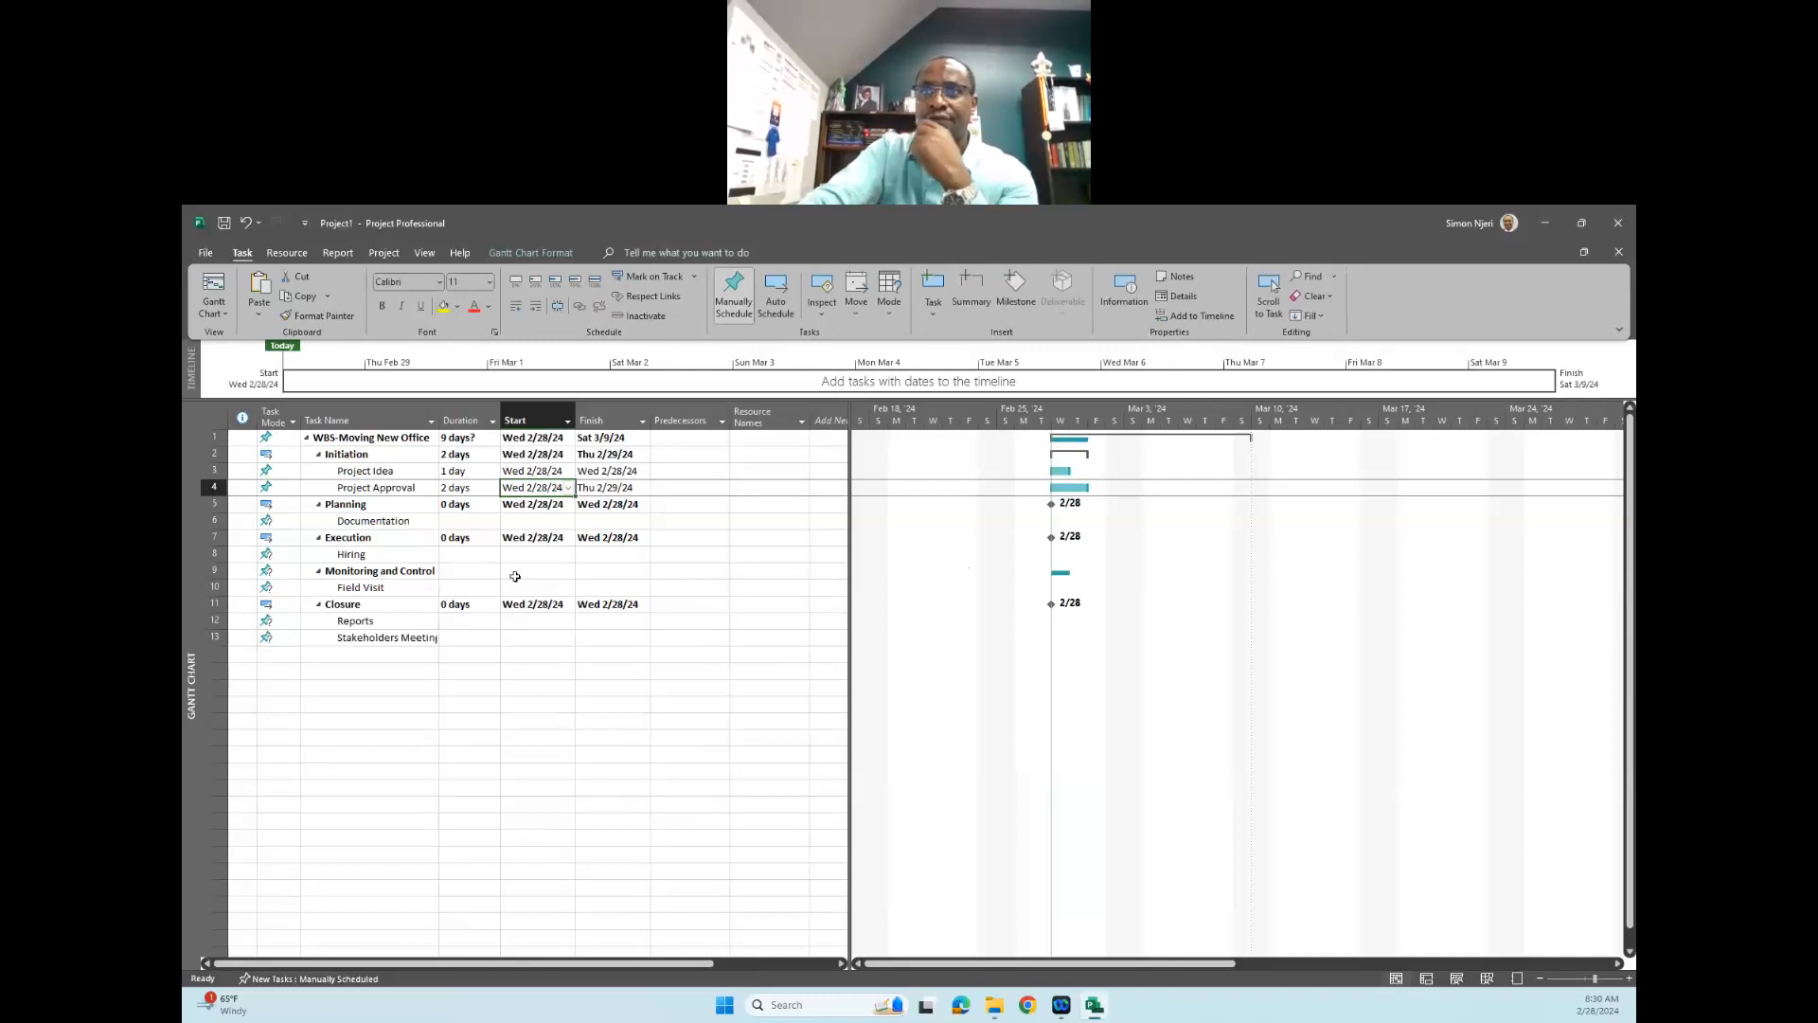
- Schedule the "Documentation" task with a start date of Wed 2/28/24 and a finish date of Thu 2/29/24
click(536, 522)
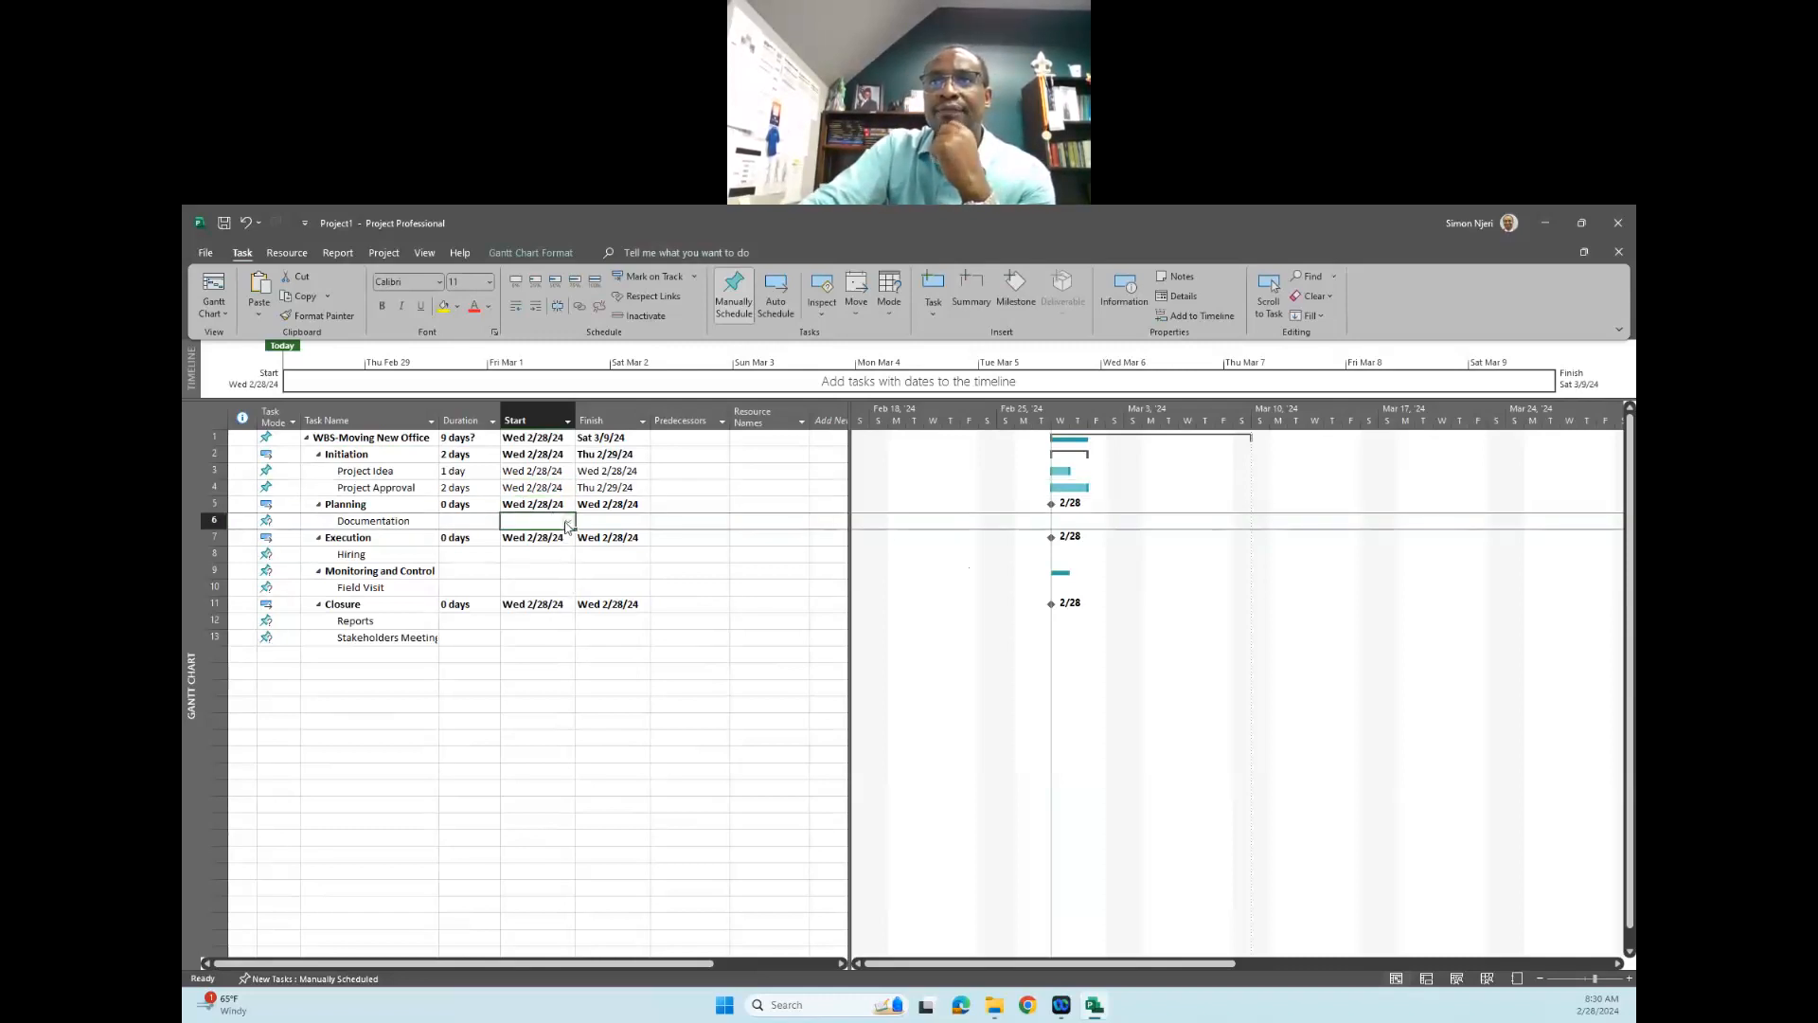
click(568, 522)
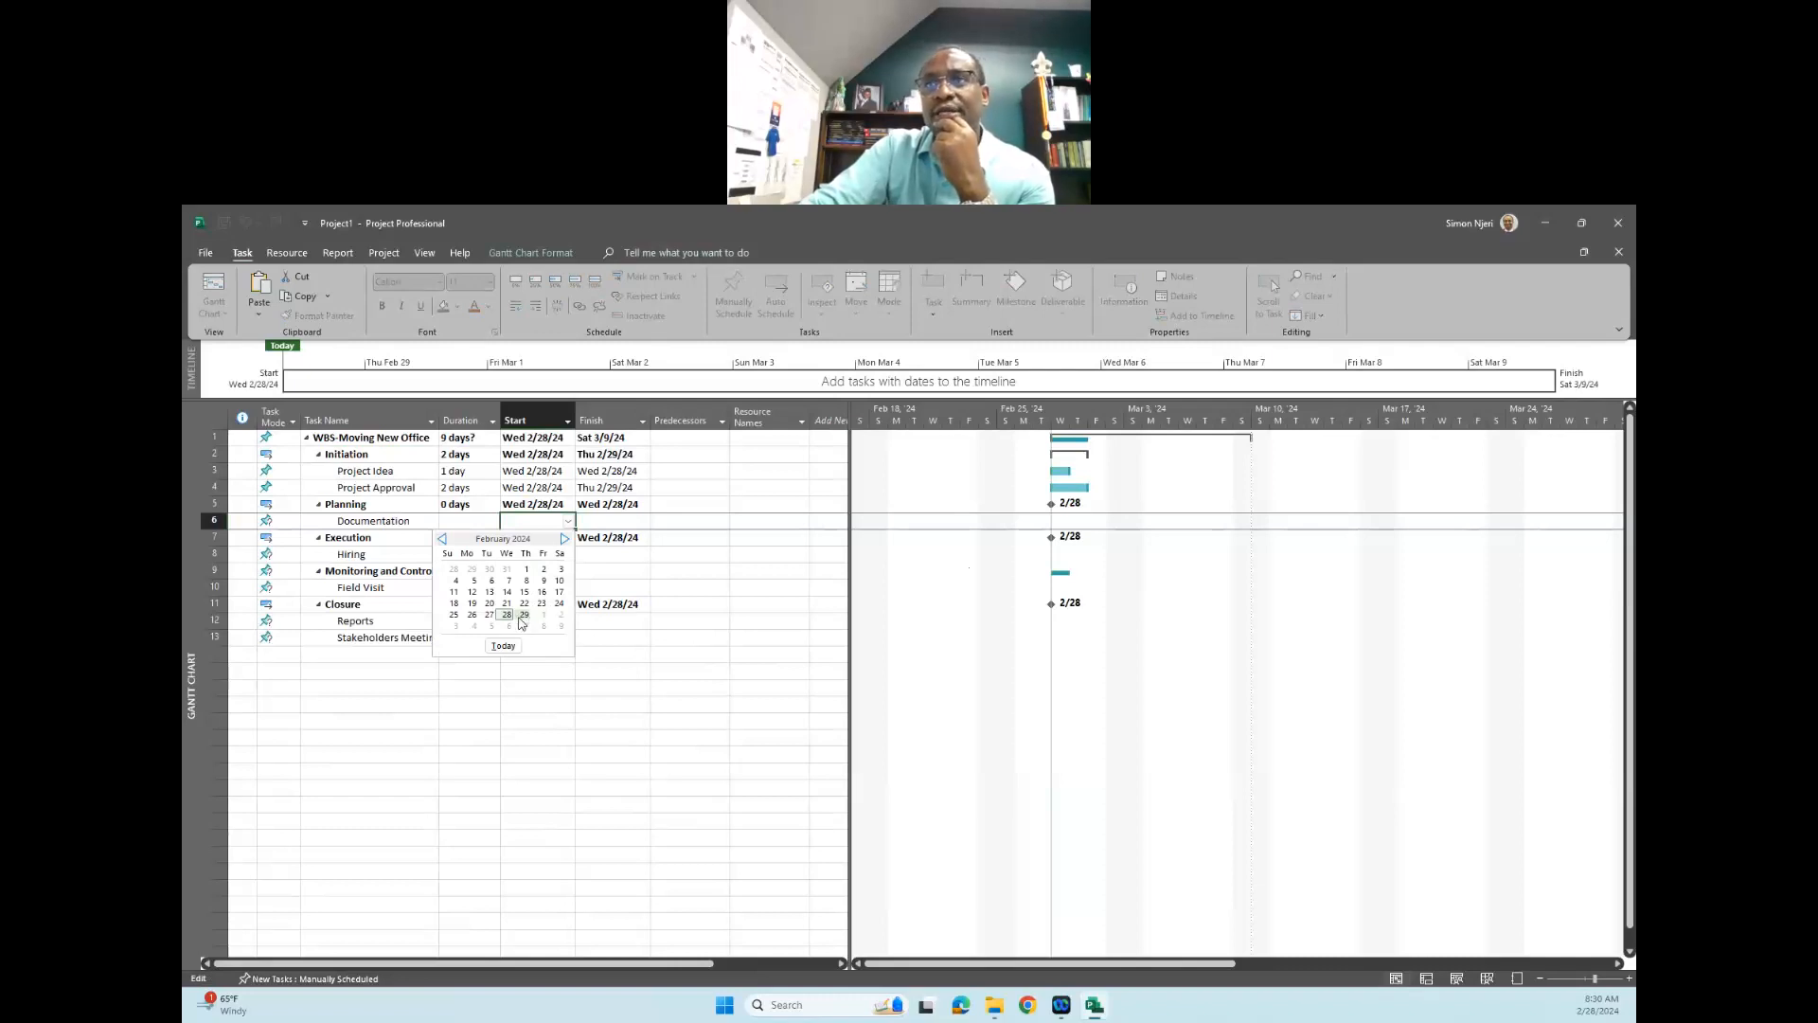
click(507, 615)
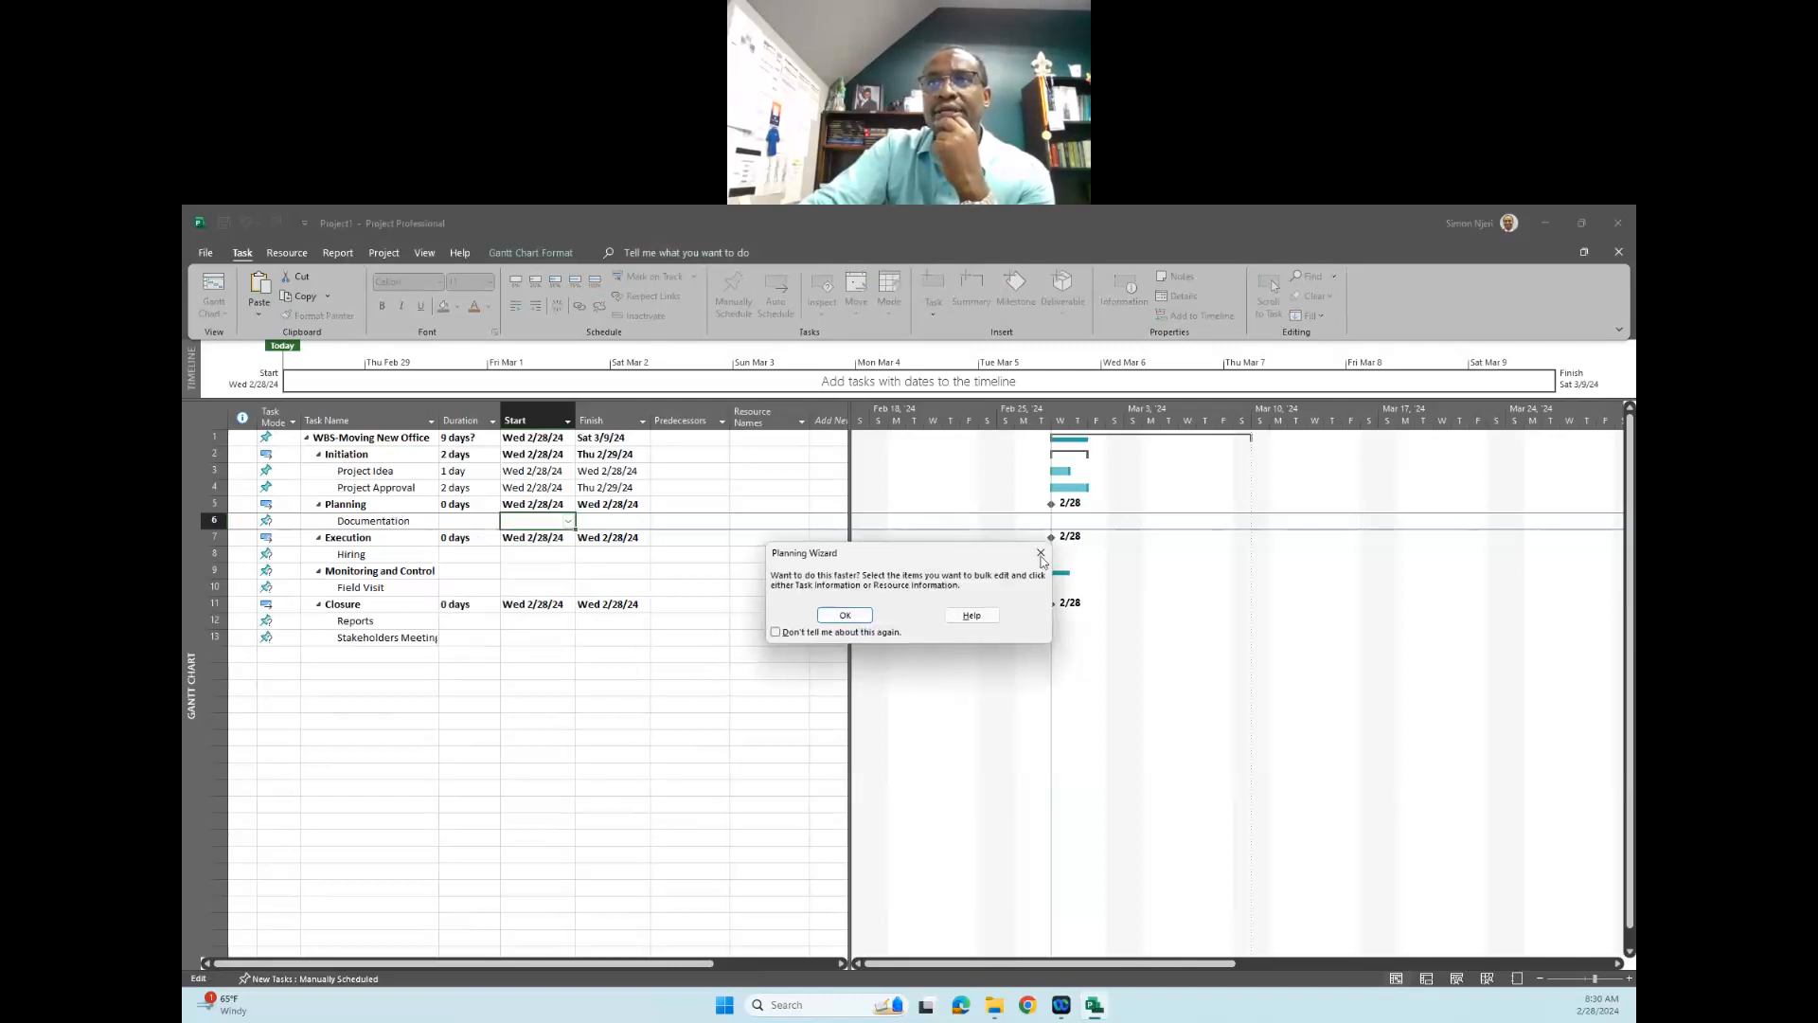
key(Return)
click(616, 520)
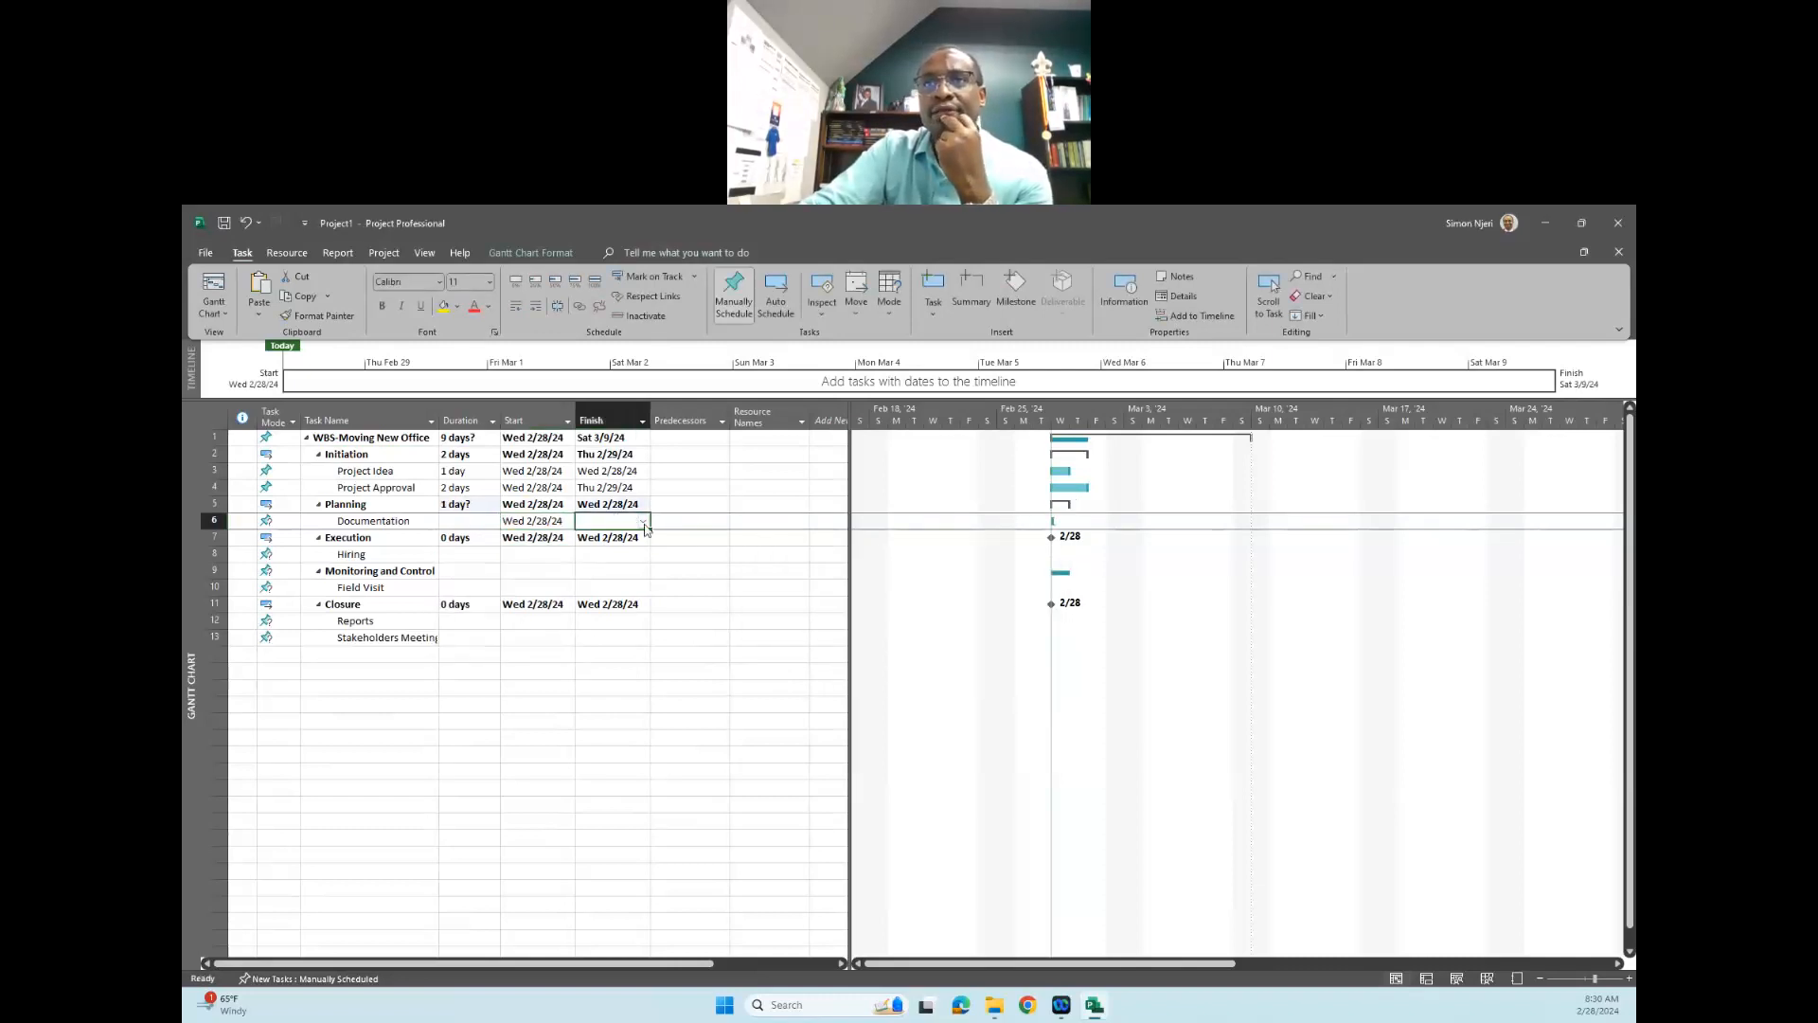
click(643, 521)
click(599, 614)
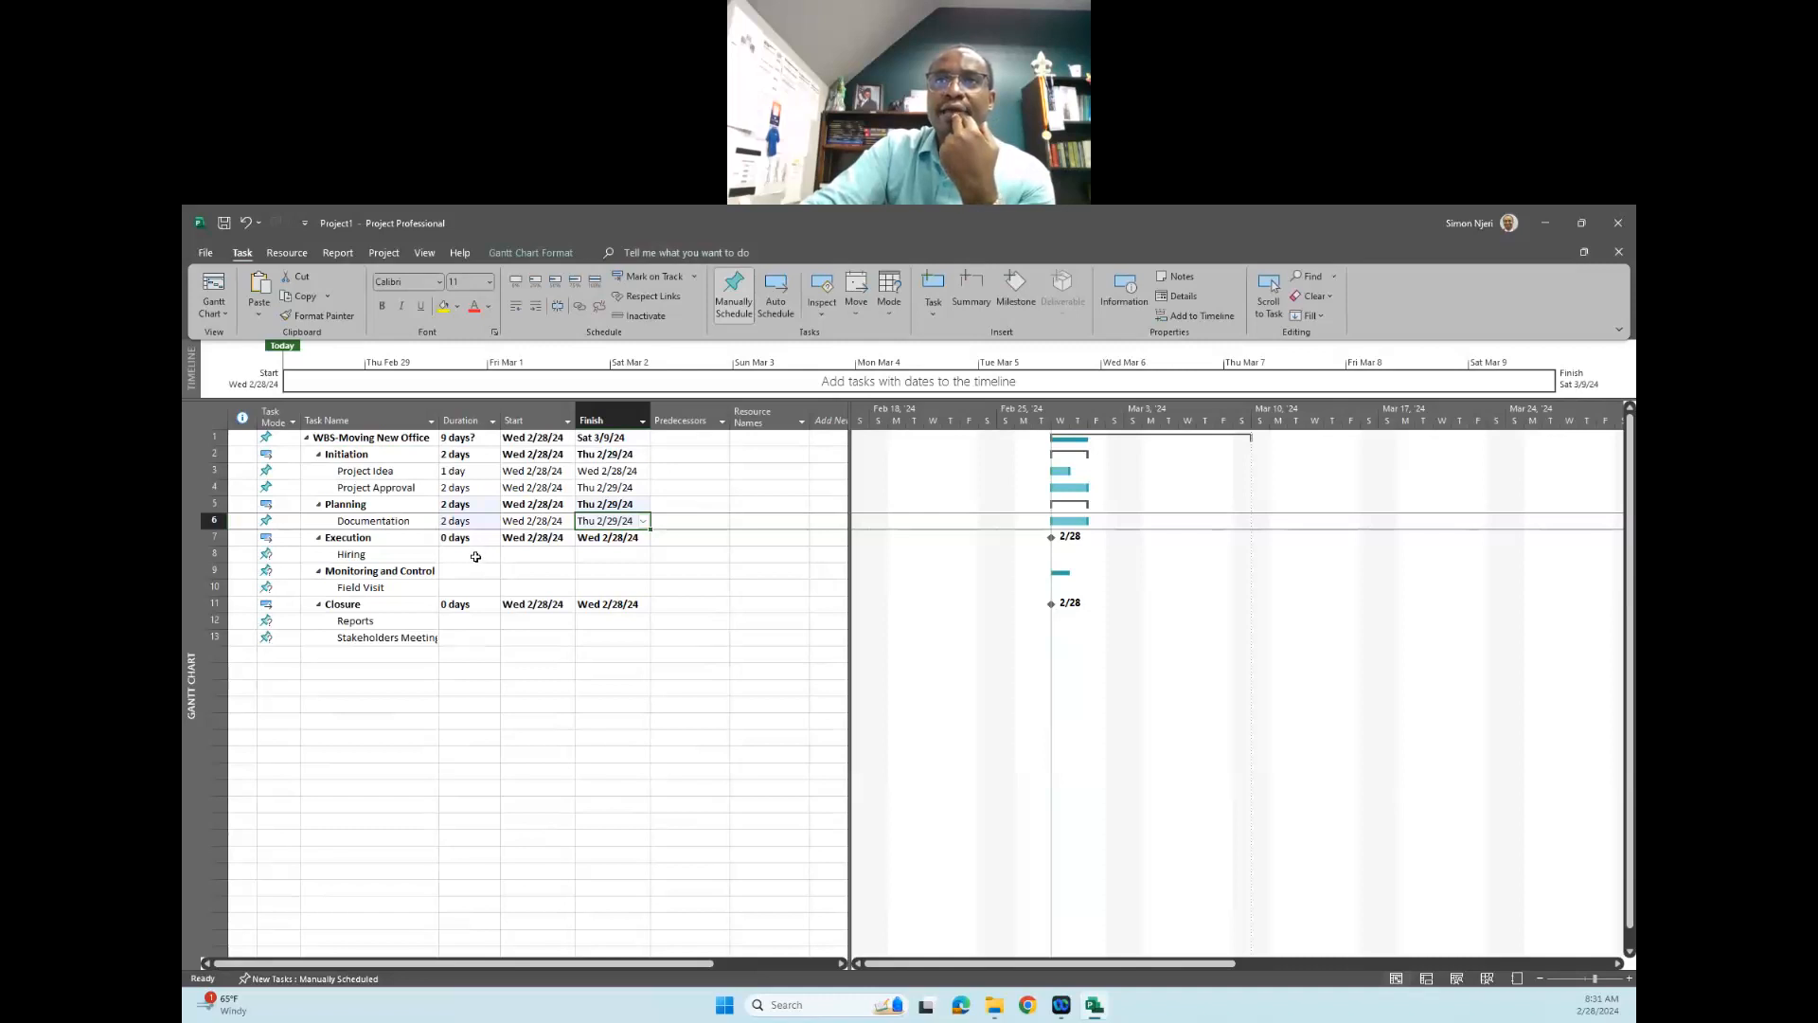
- Set the "Hiring" task to a duration of 2 days starting on Wed 2/28/24
click(485, 556)
click(494, 557)
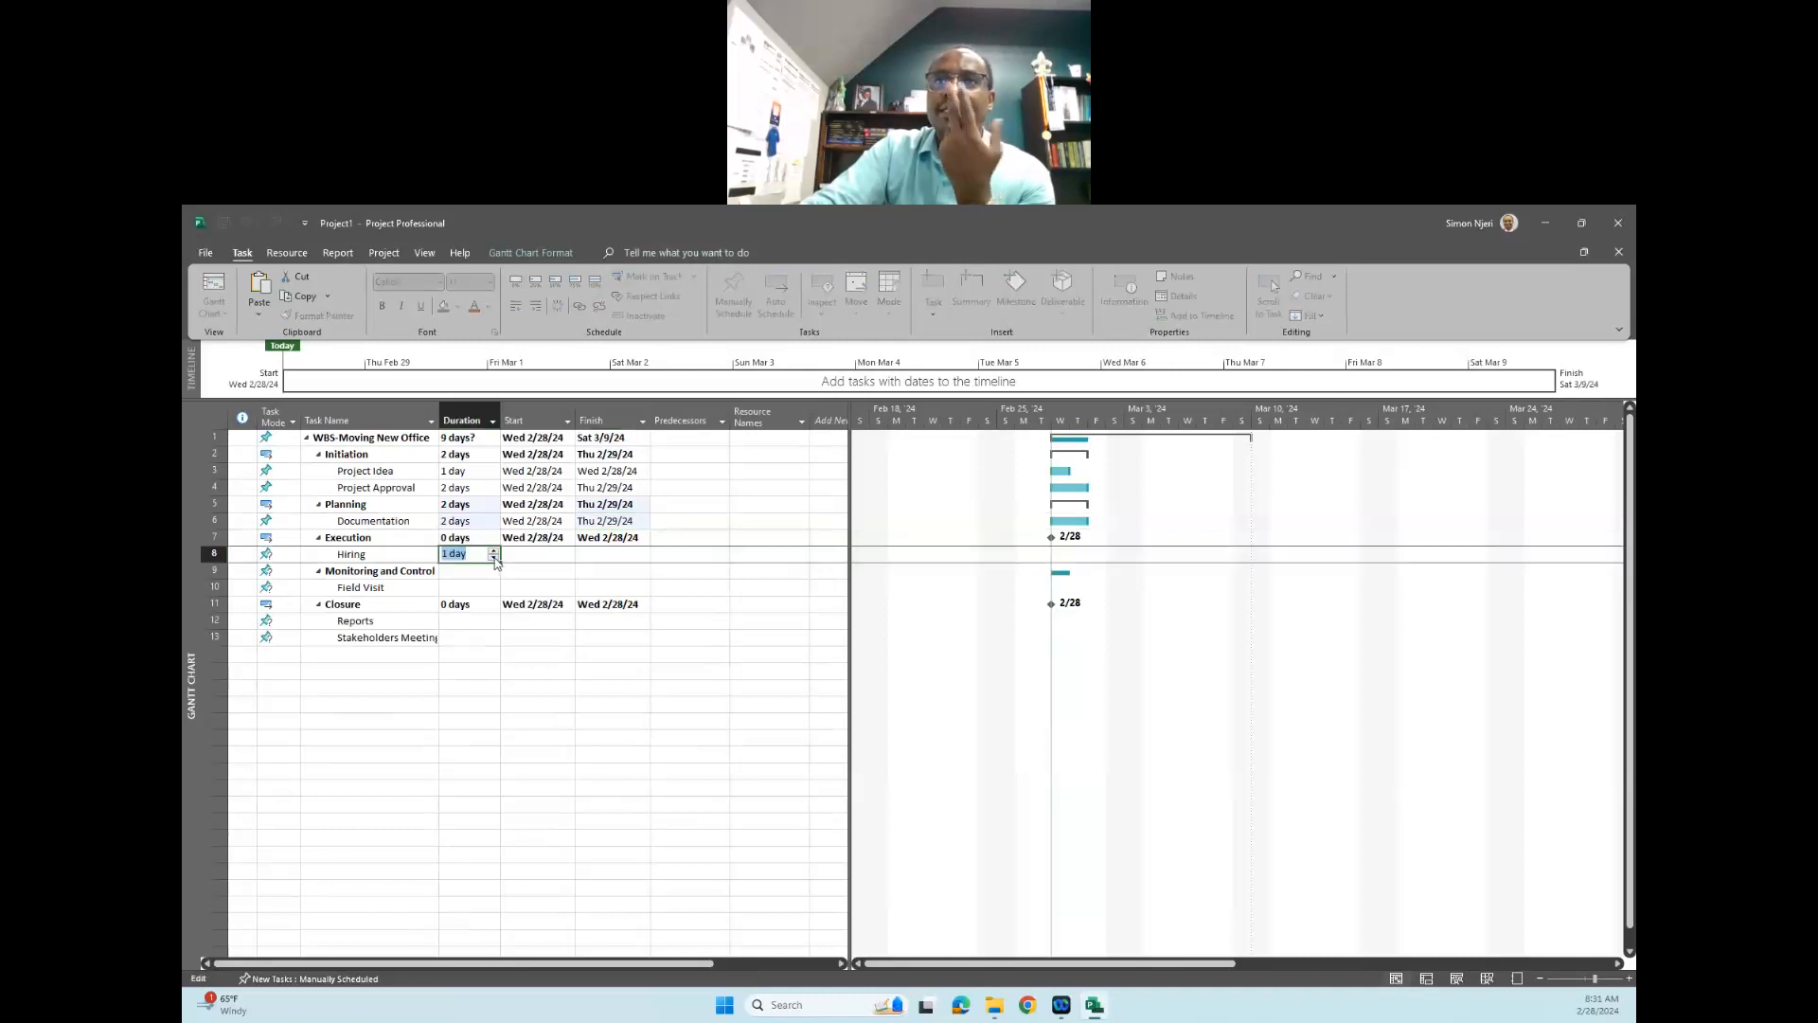
click(532, 557)
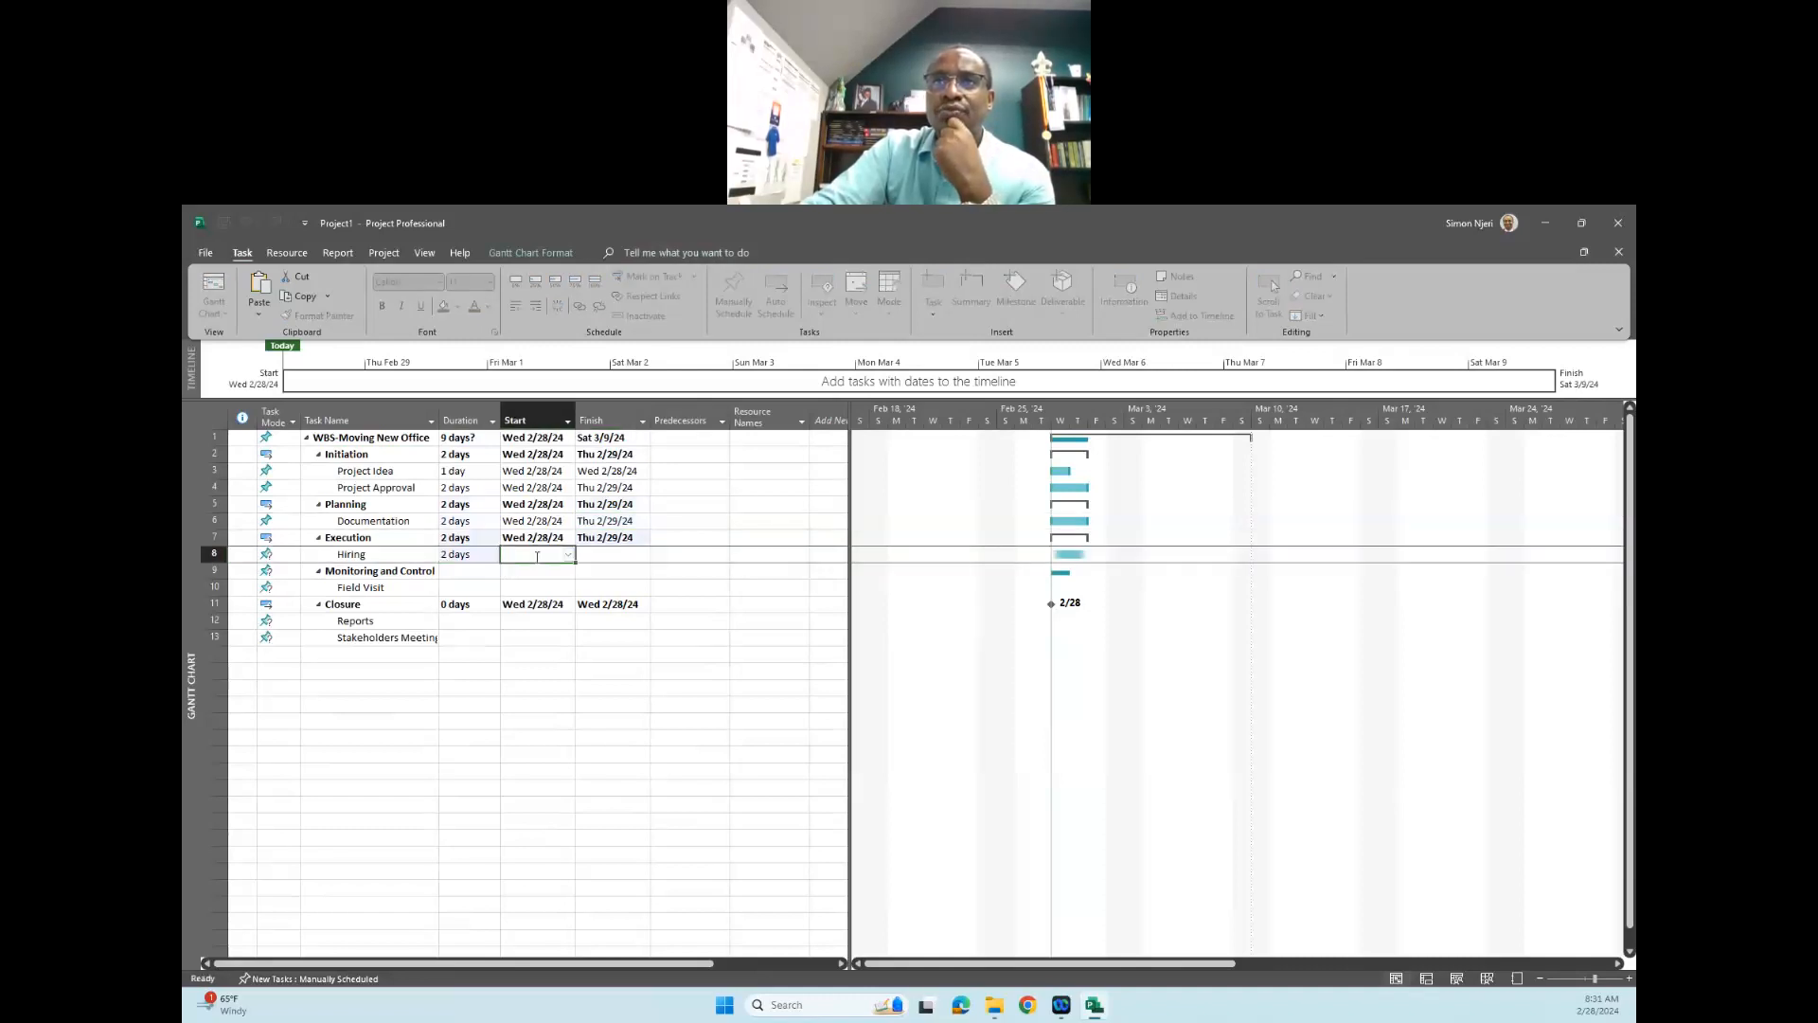
click(568, 556)
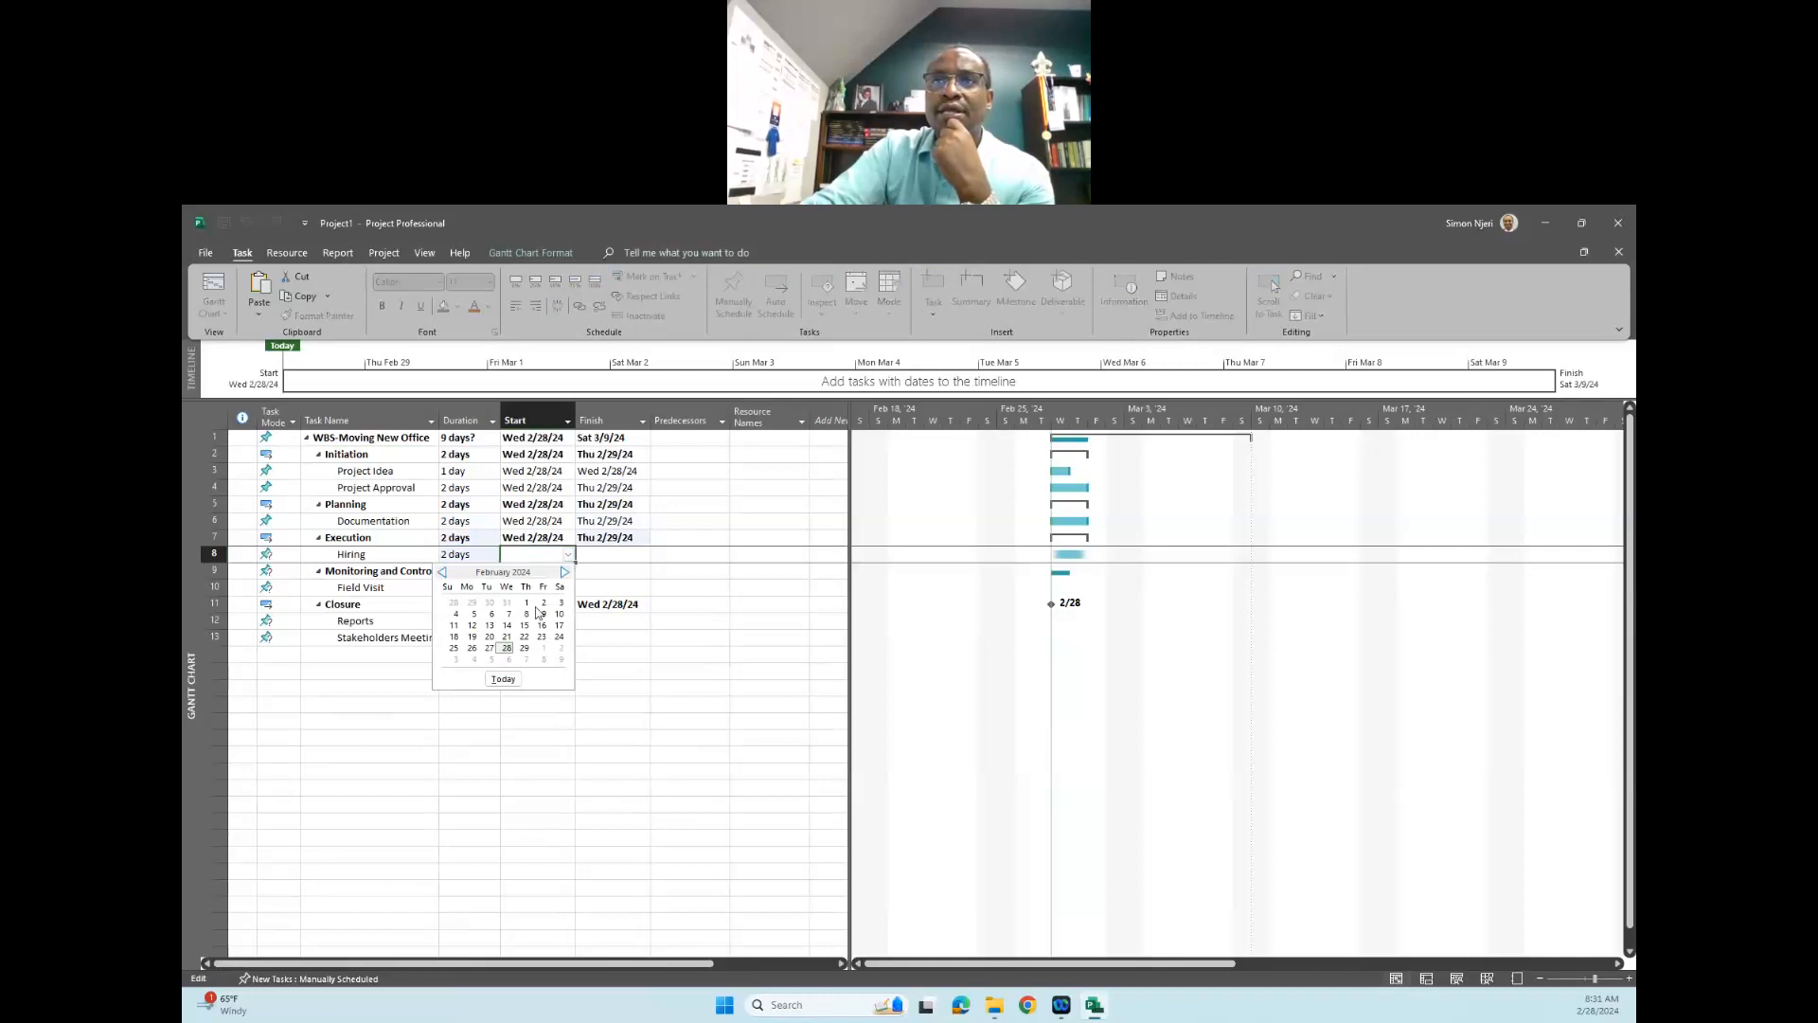
click(507, 648)
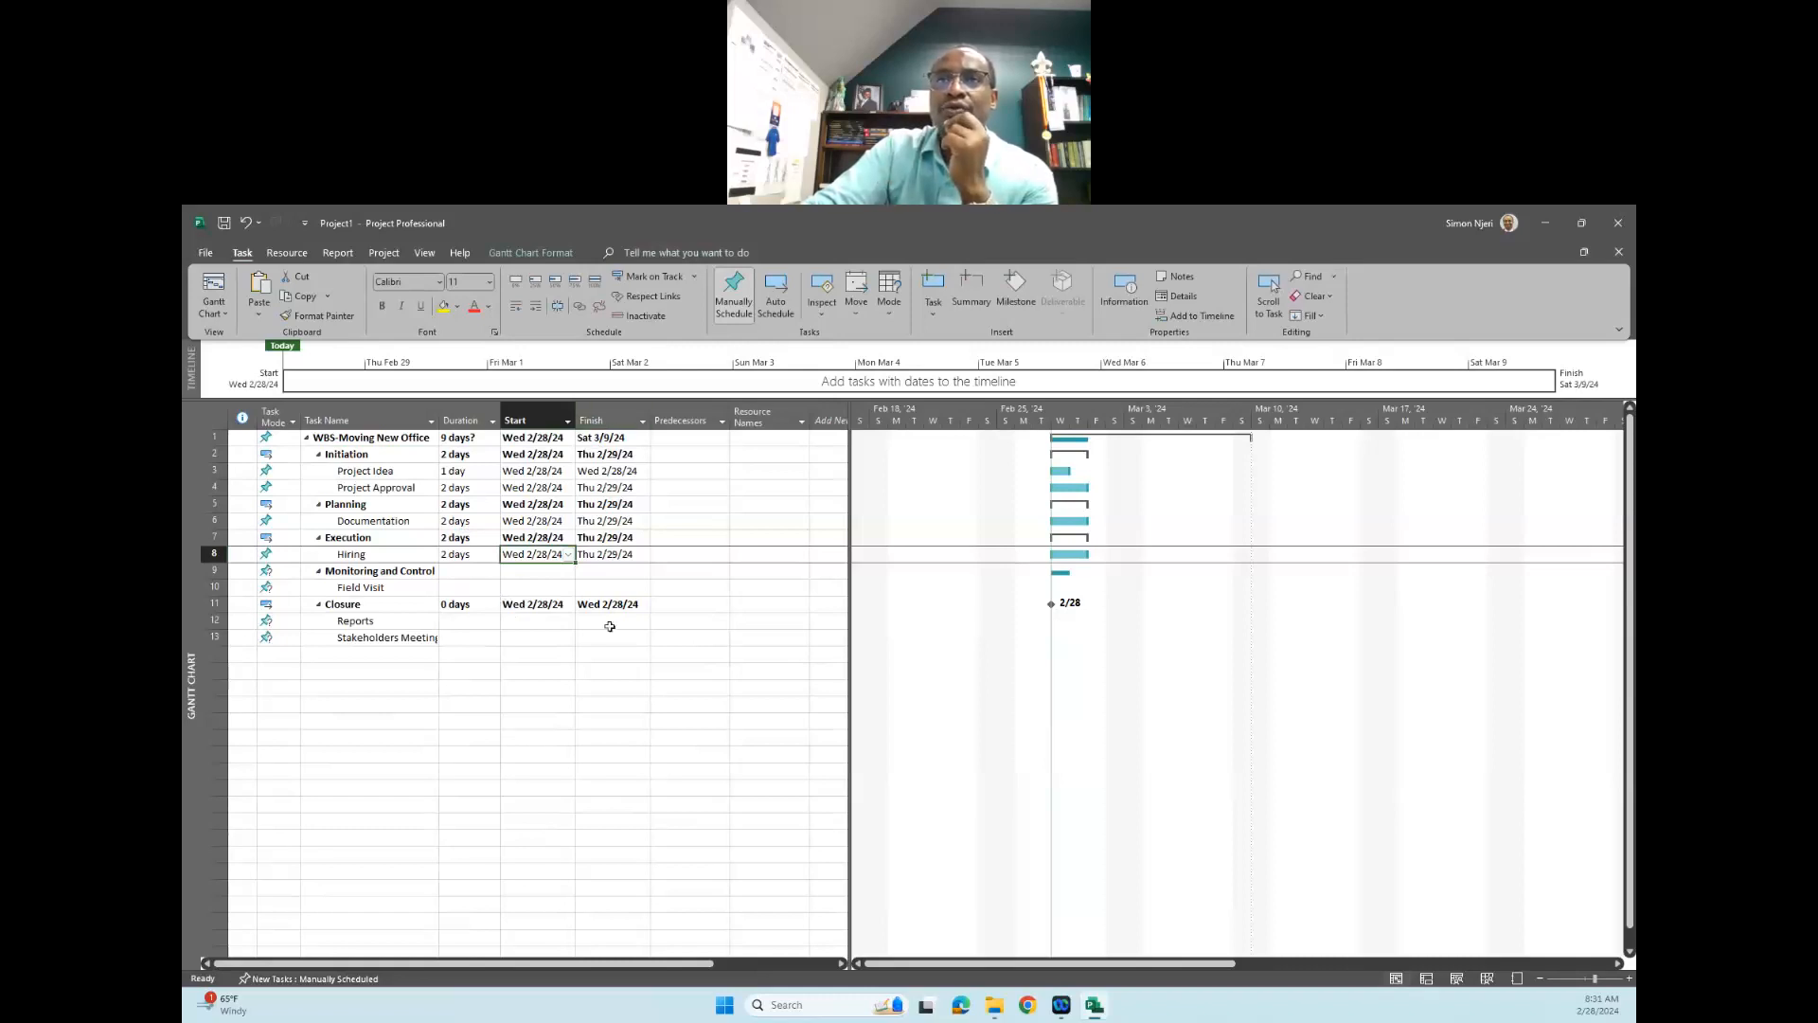
- Set the duration of "Monitoring and Control" to 0 days and of its "Field Visit" subtask to 3 days
click(477, 571)
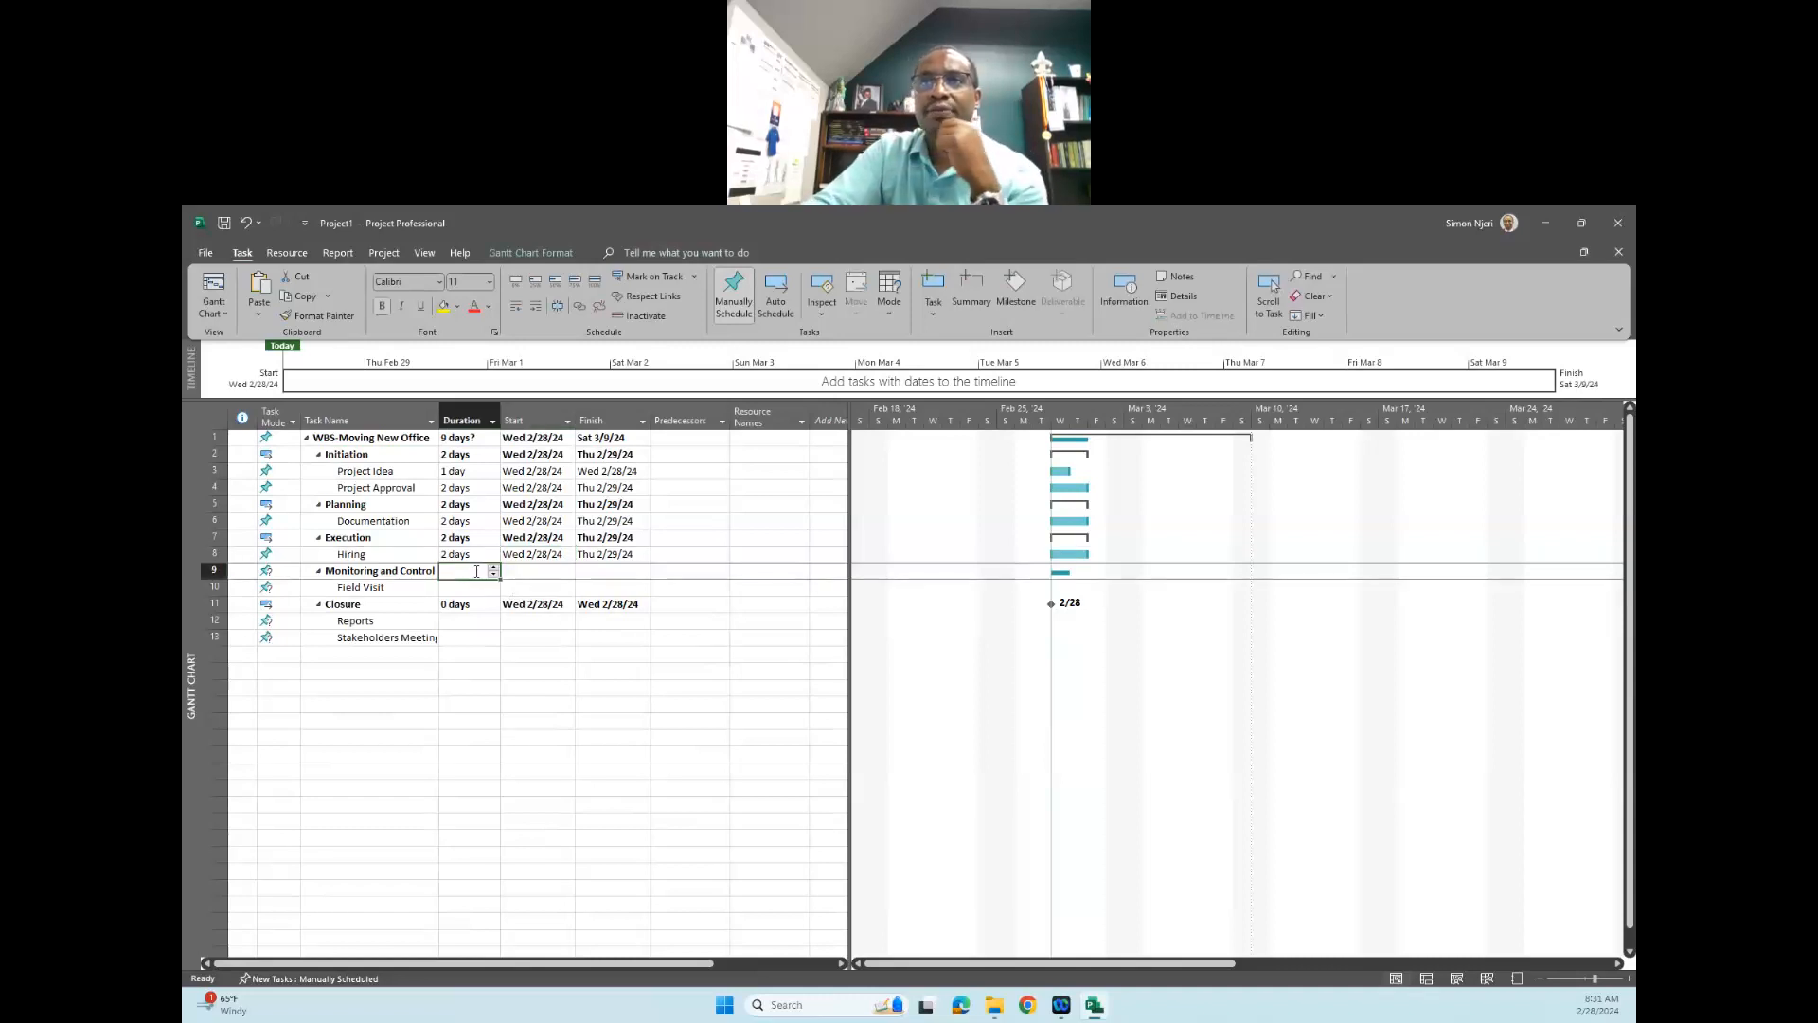
text(0)
click(492, 653)
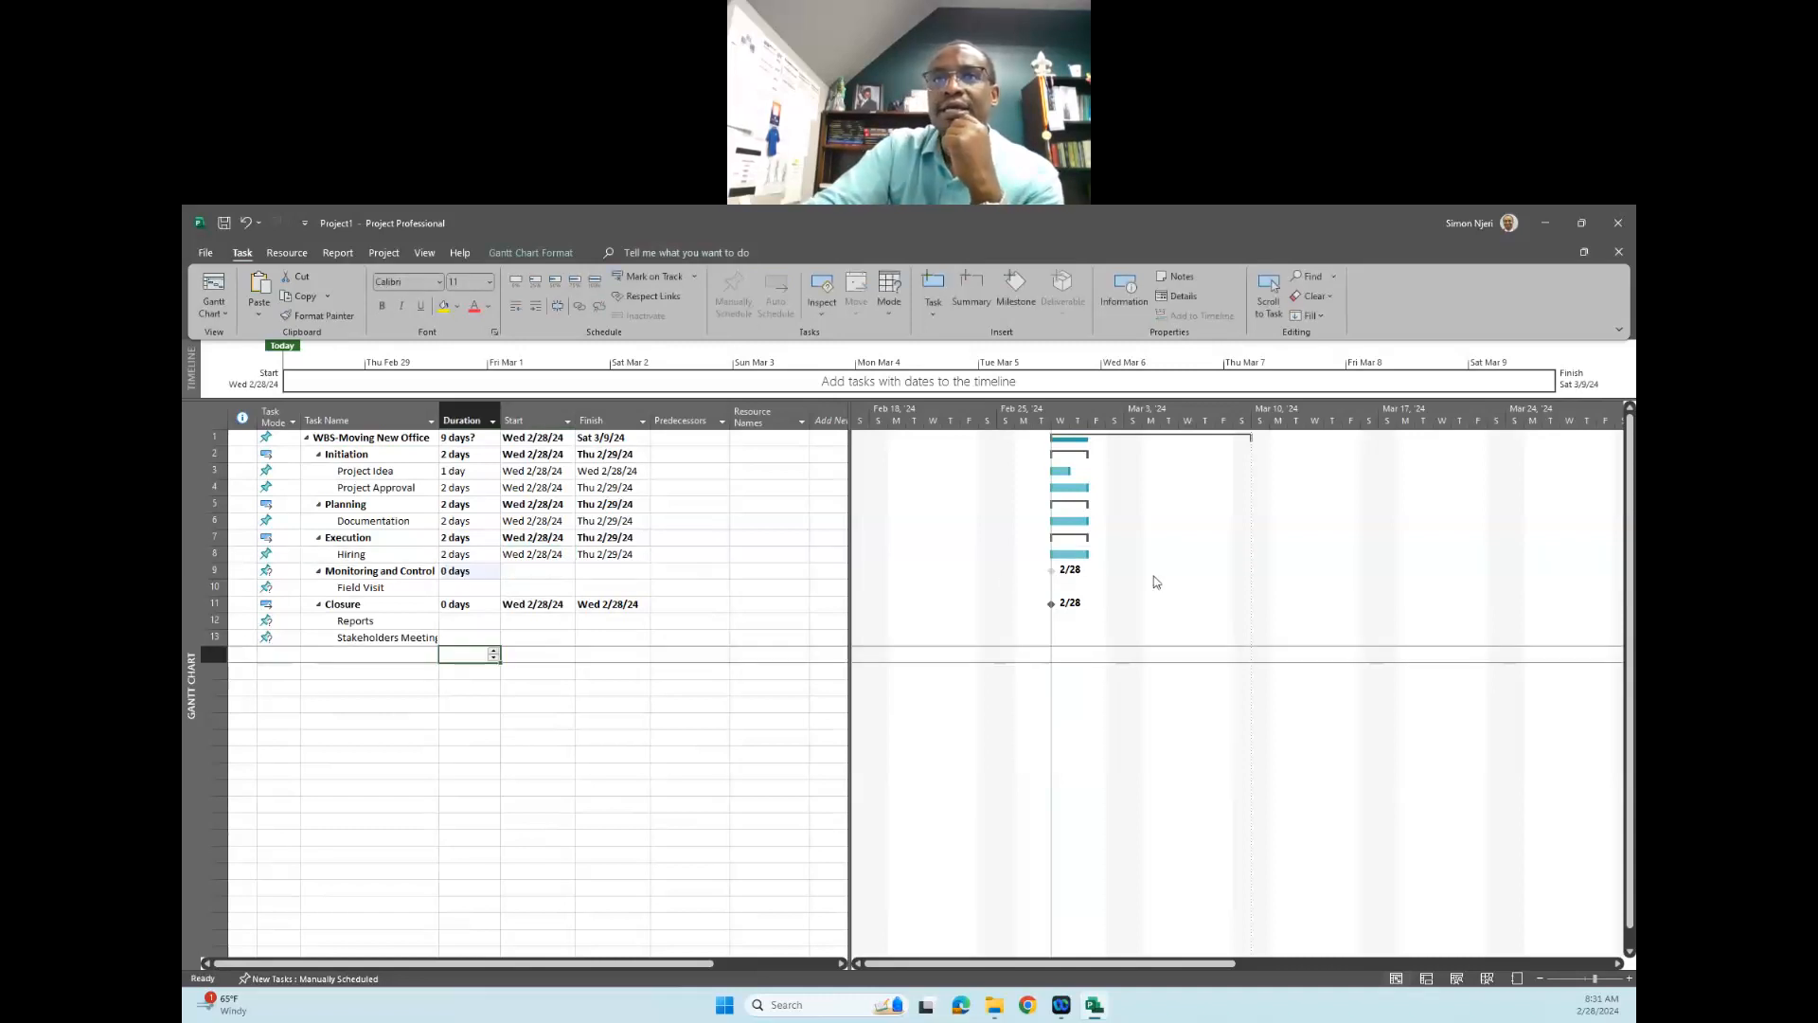
click(480, 589)
click(494, 589)
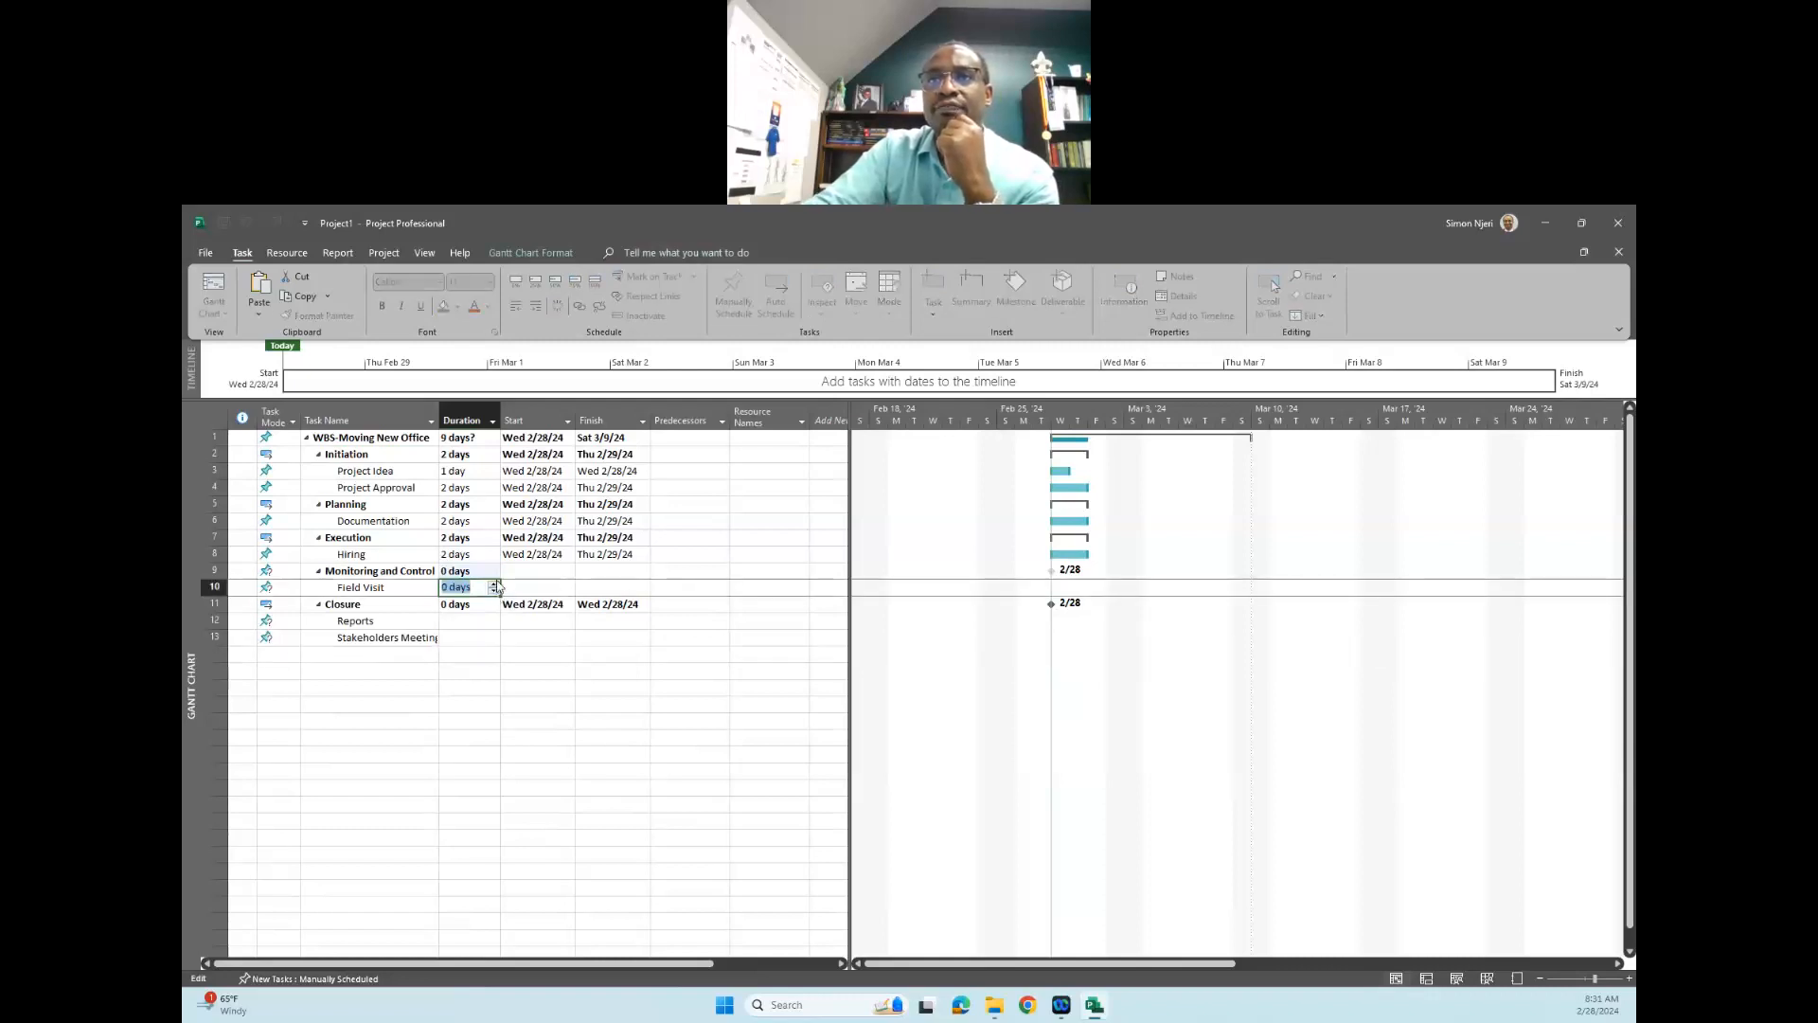
click(494, 587)
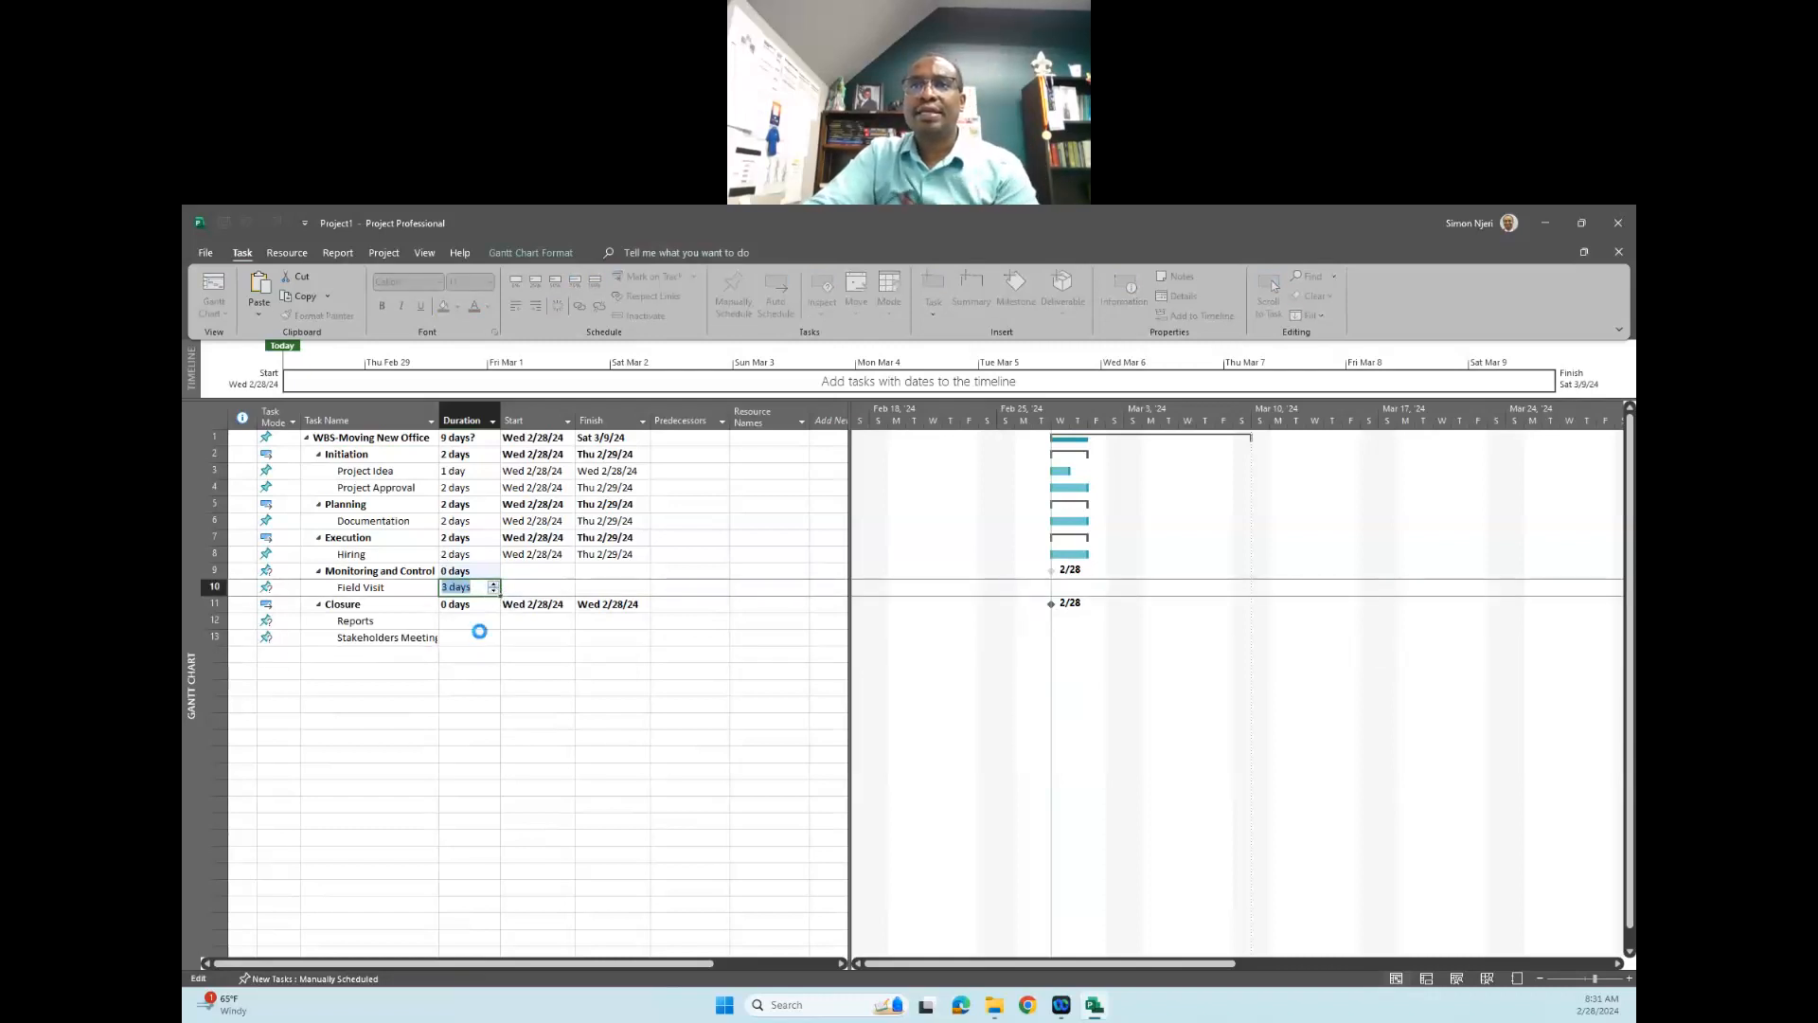
- Set the durations of the "Reports" and "Stakeholders Meeting" tasks to 1 day each
click(480, 636)
click(480, 616)
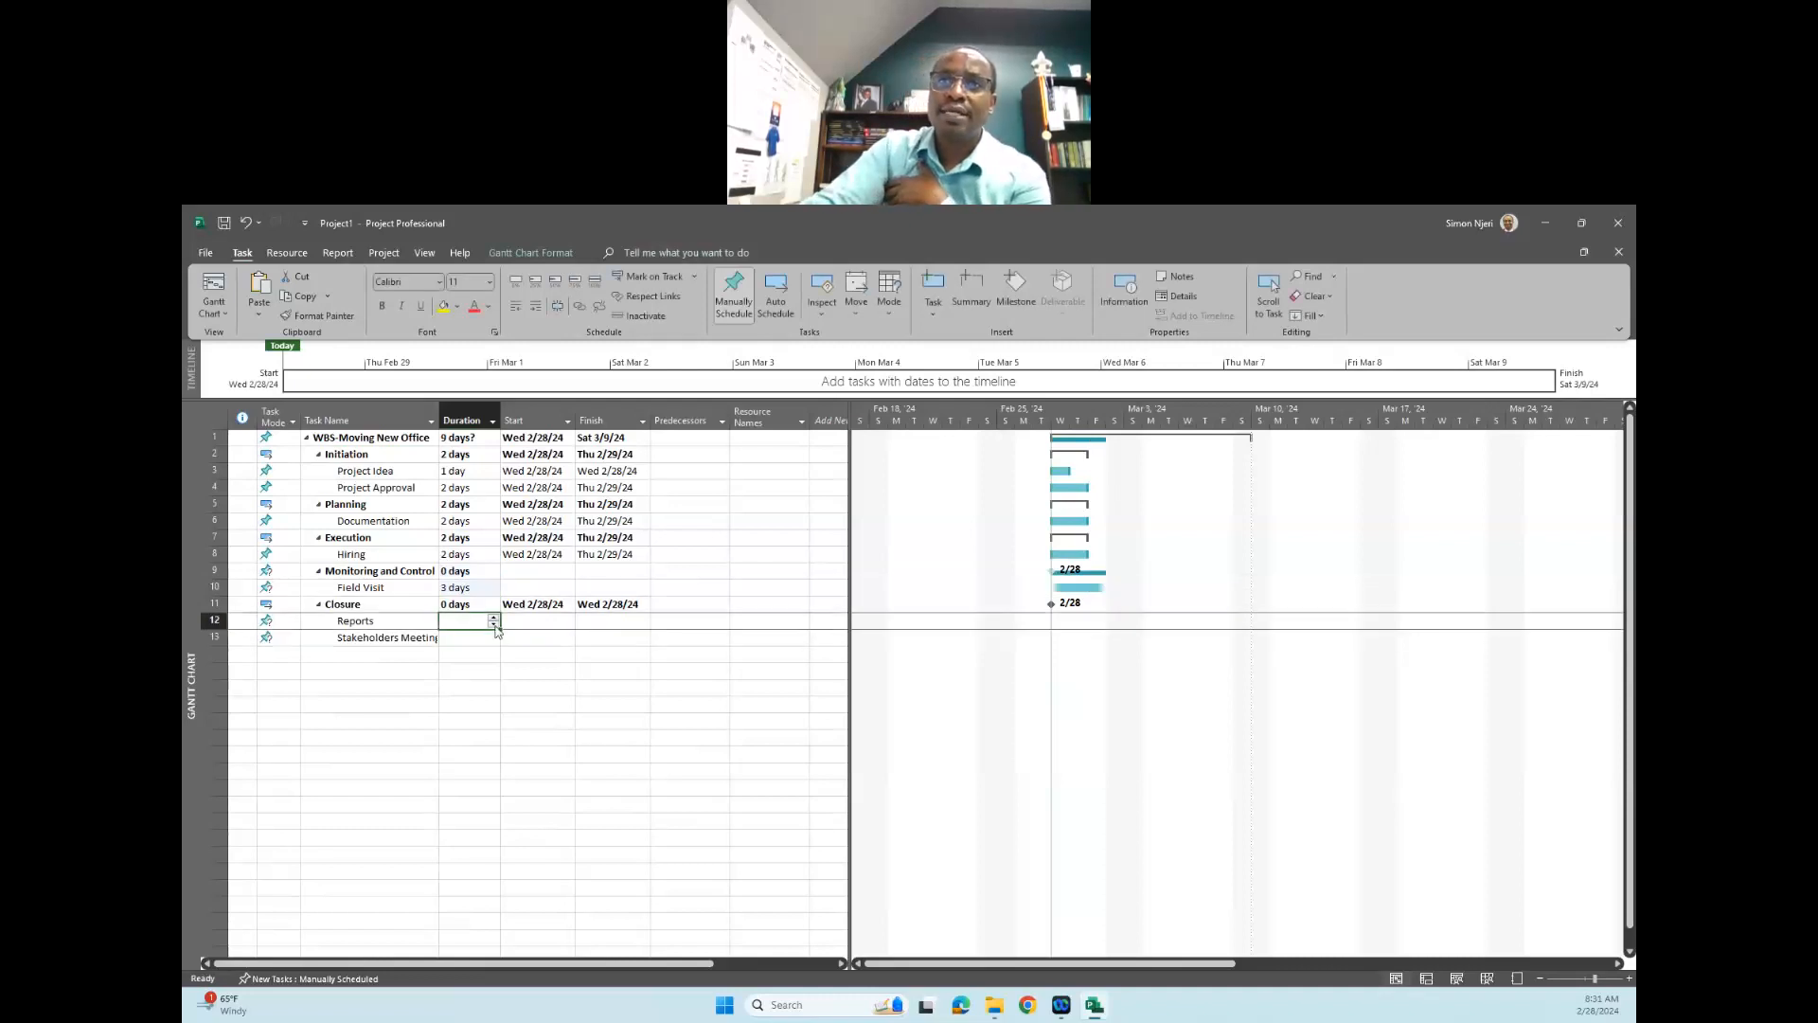
click(491, 622)
click(473, 640)
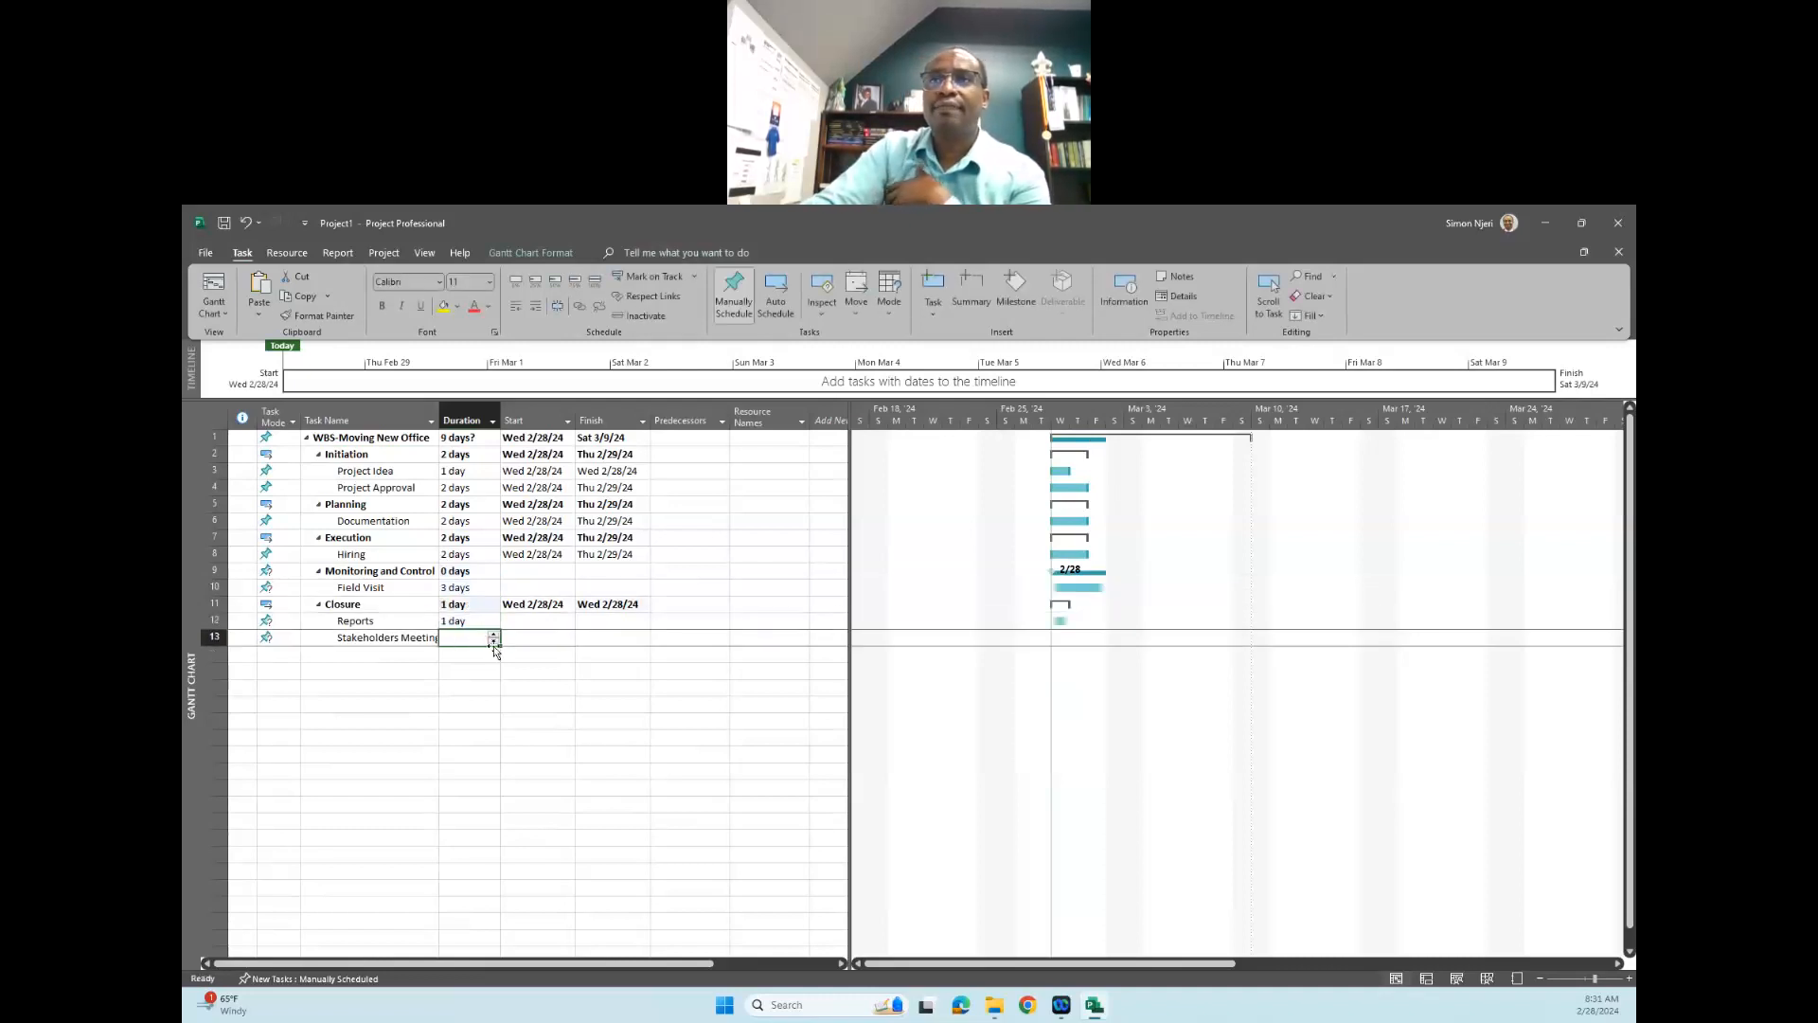
click(479, 639)
click(579, 669)
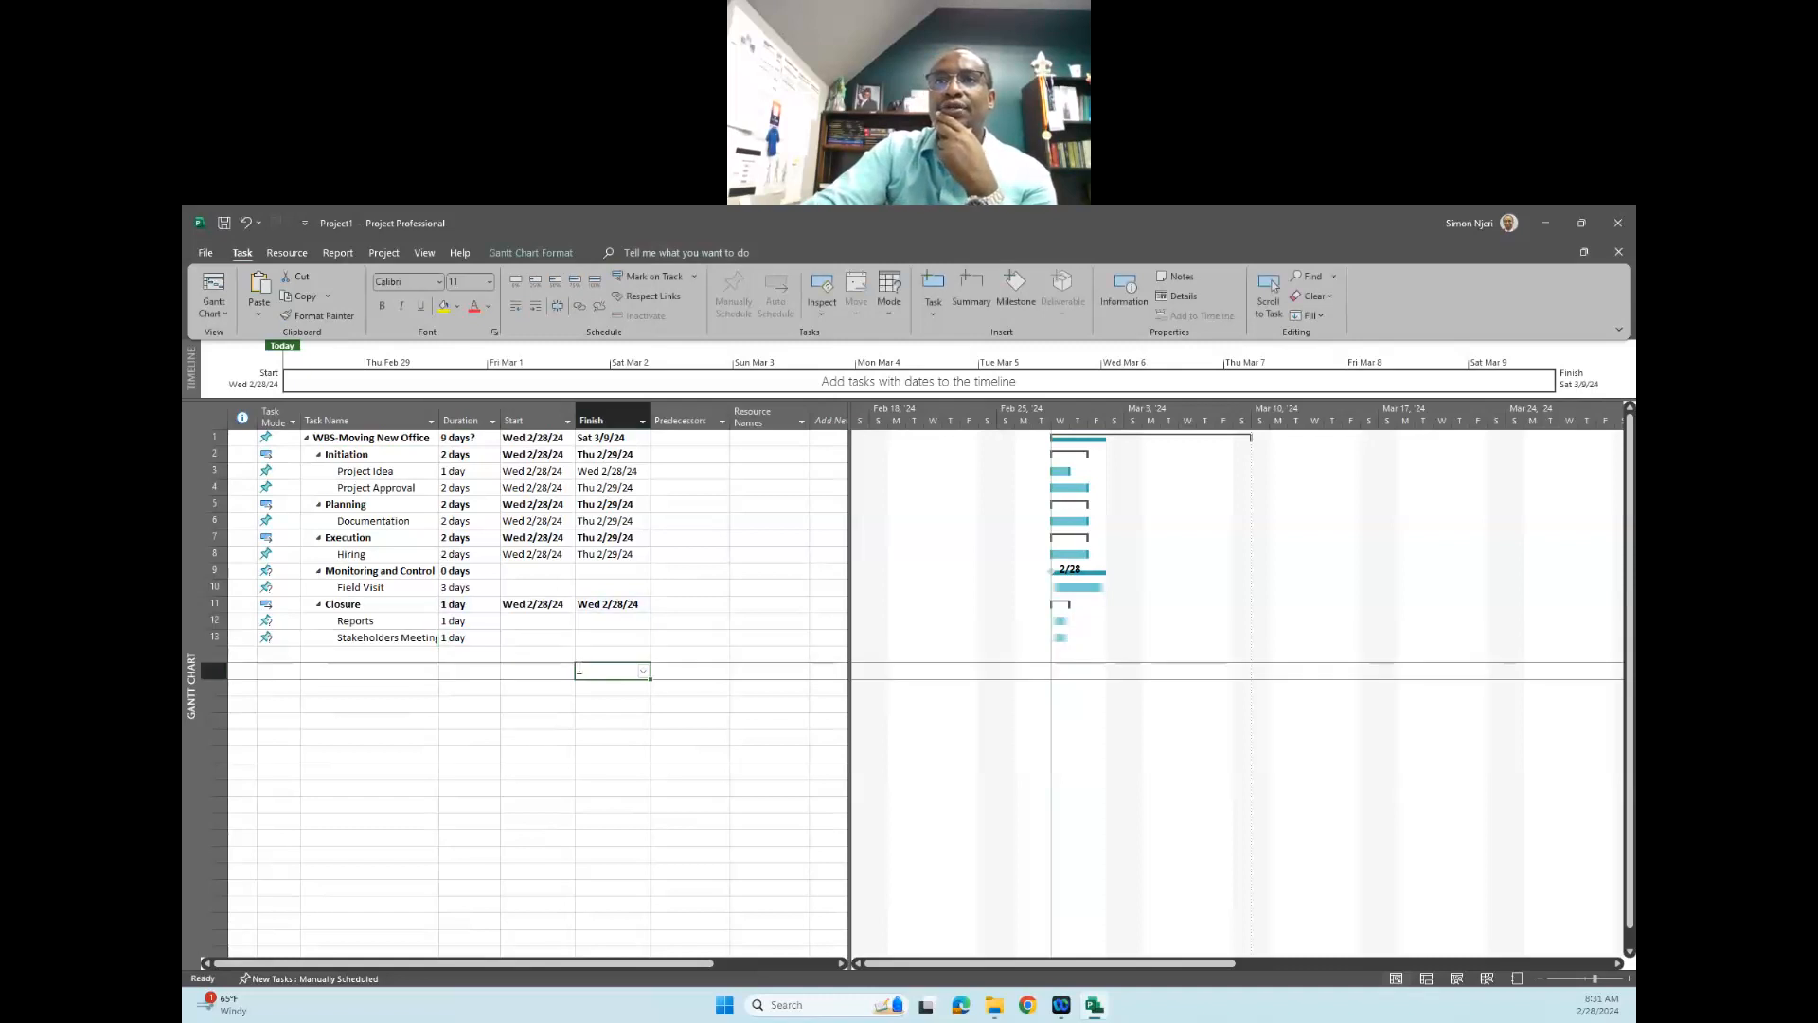
- Set the start dates of "Reports" and "Stakeholders Meeting" to Fri 3/8/24
click(537, 621)
click(537, 621)
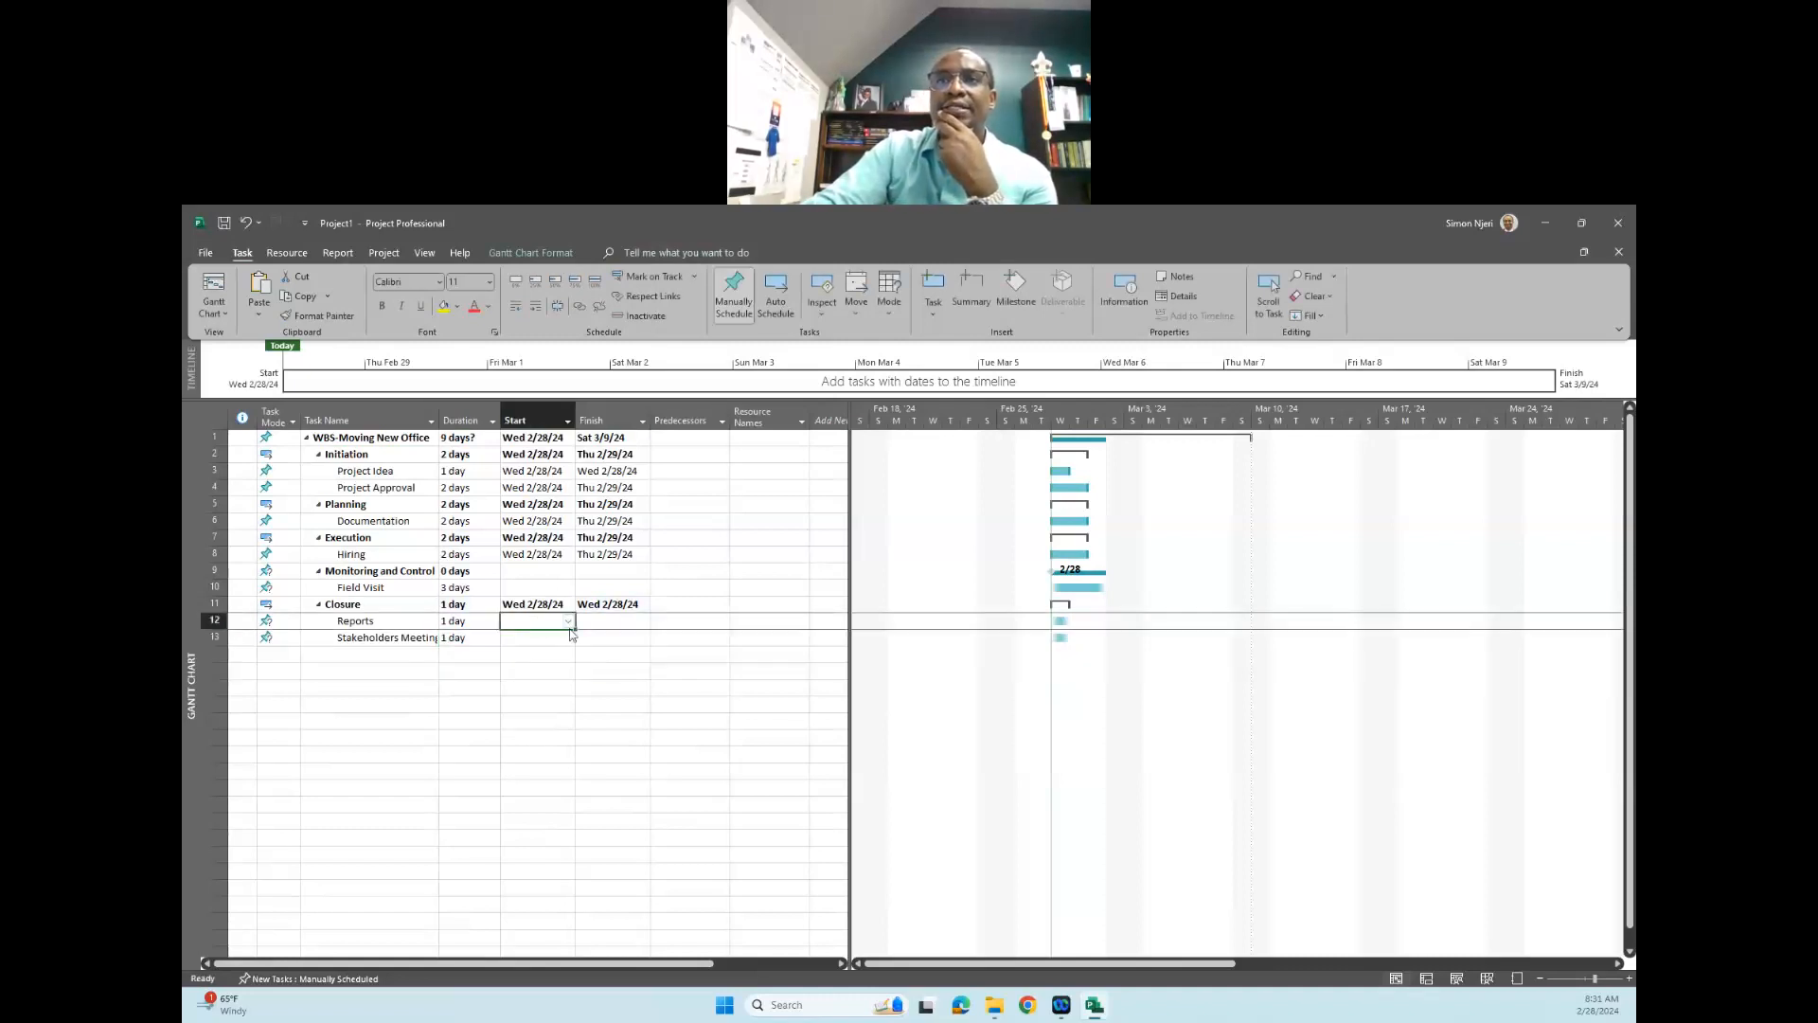
click(569, 622)
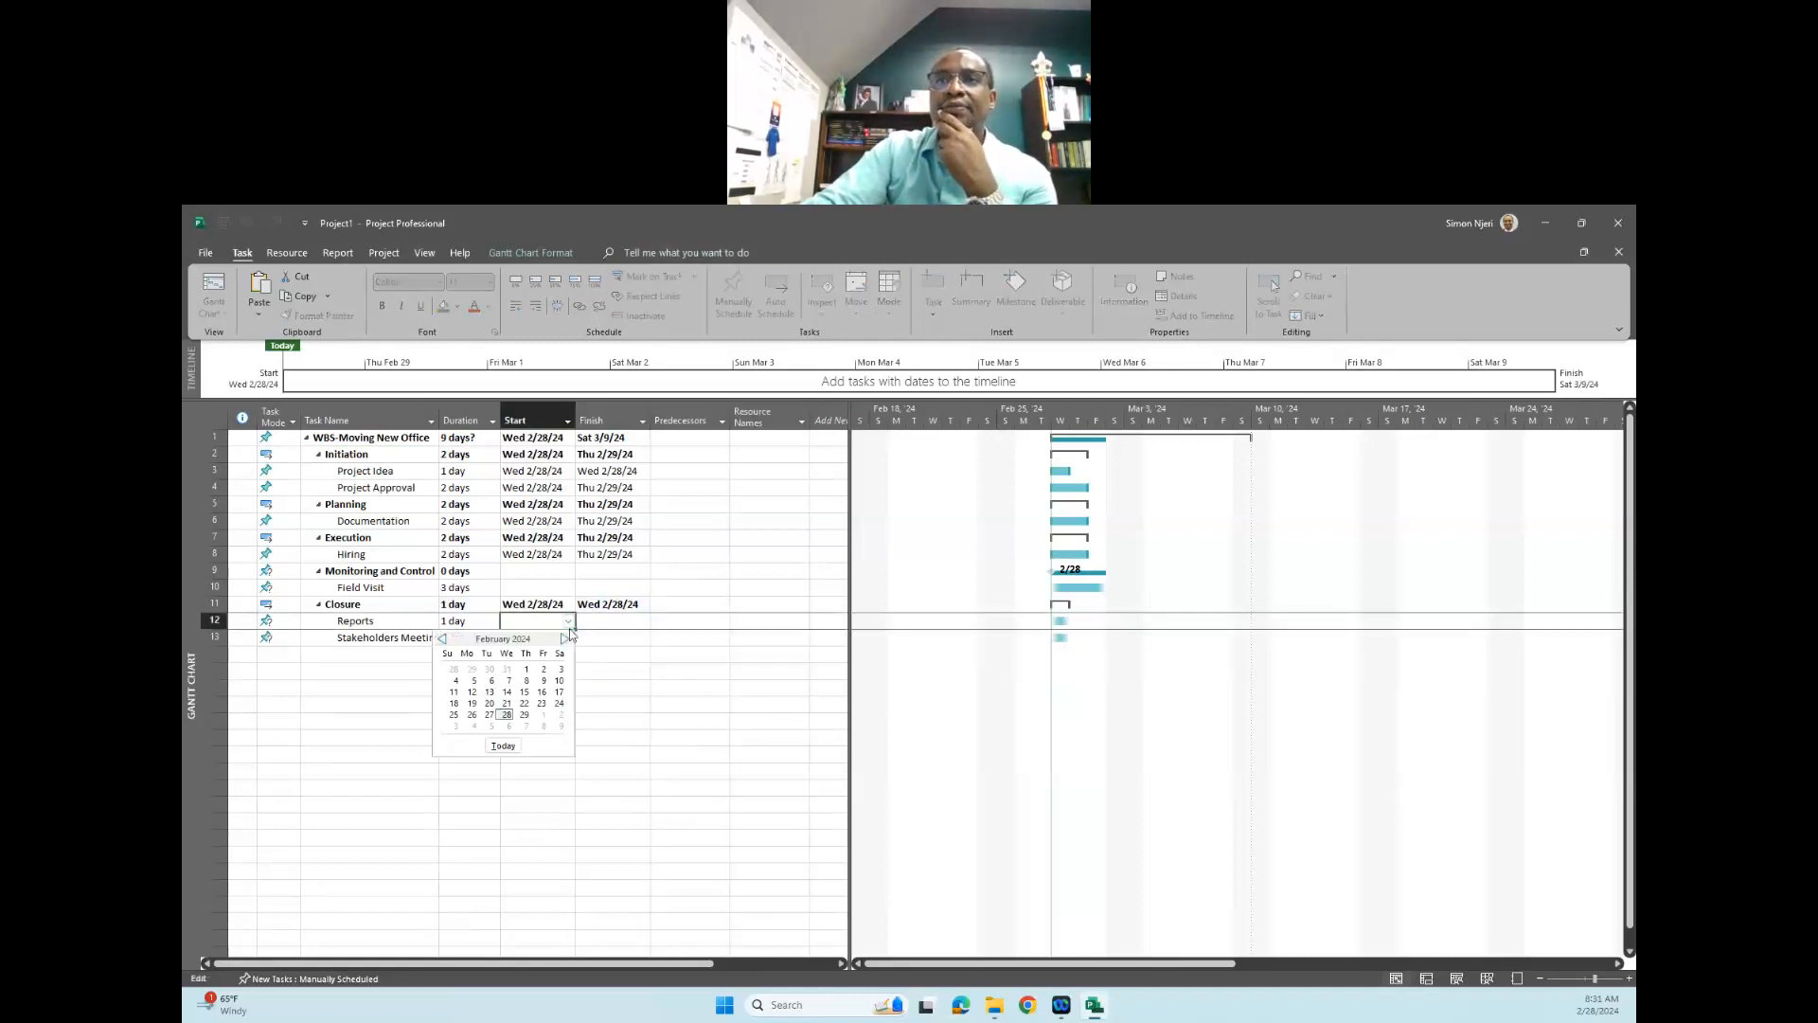
click(545, 727)
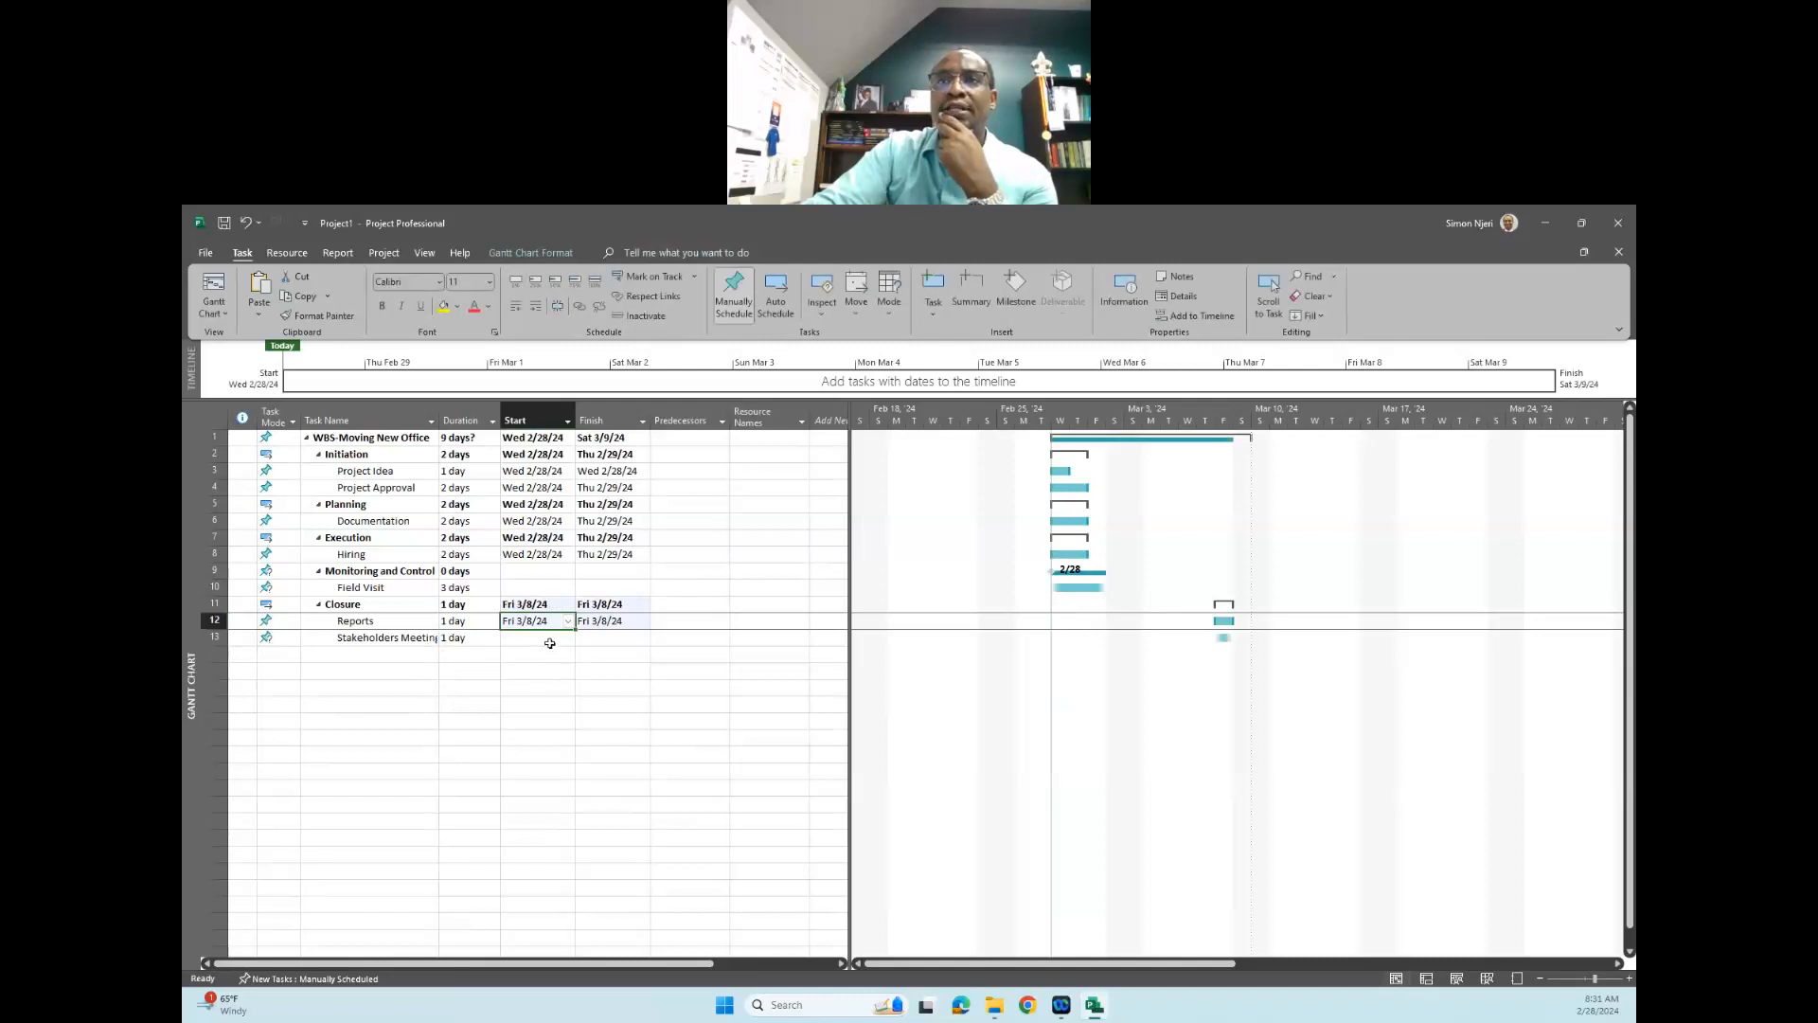
click(550, 643)
click(567, 640)
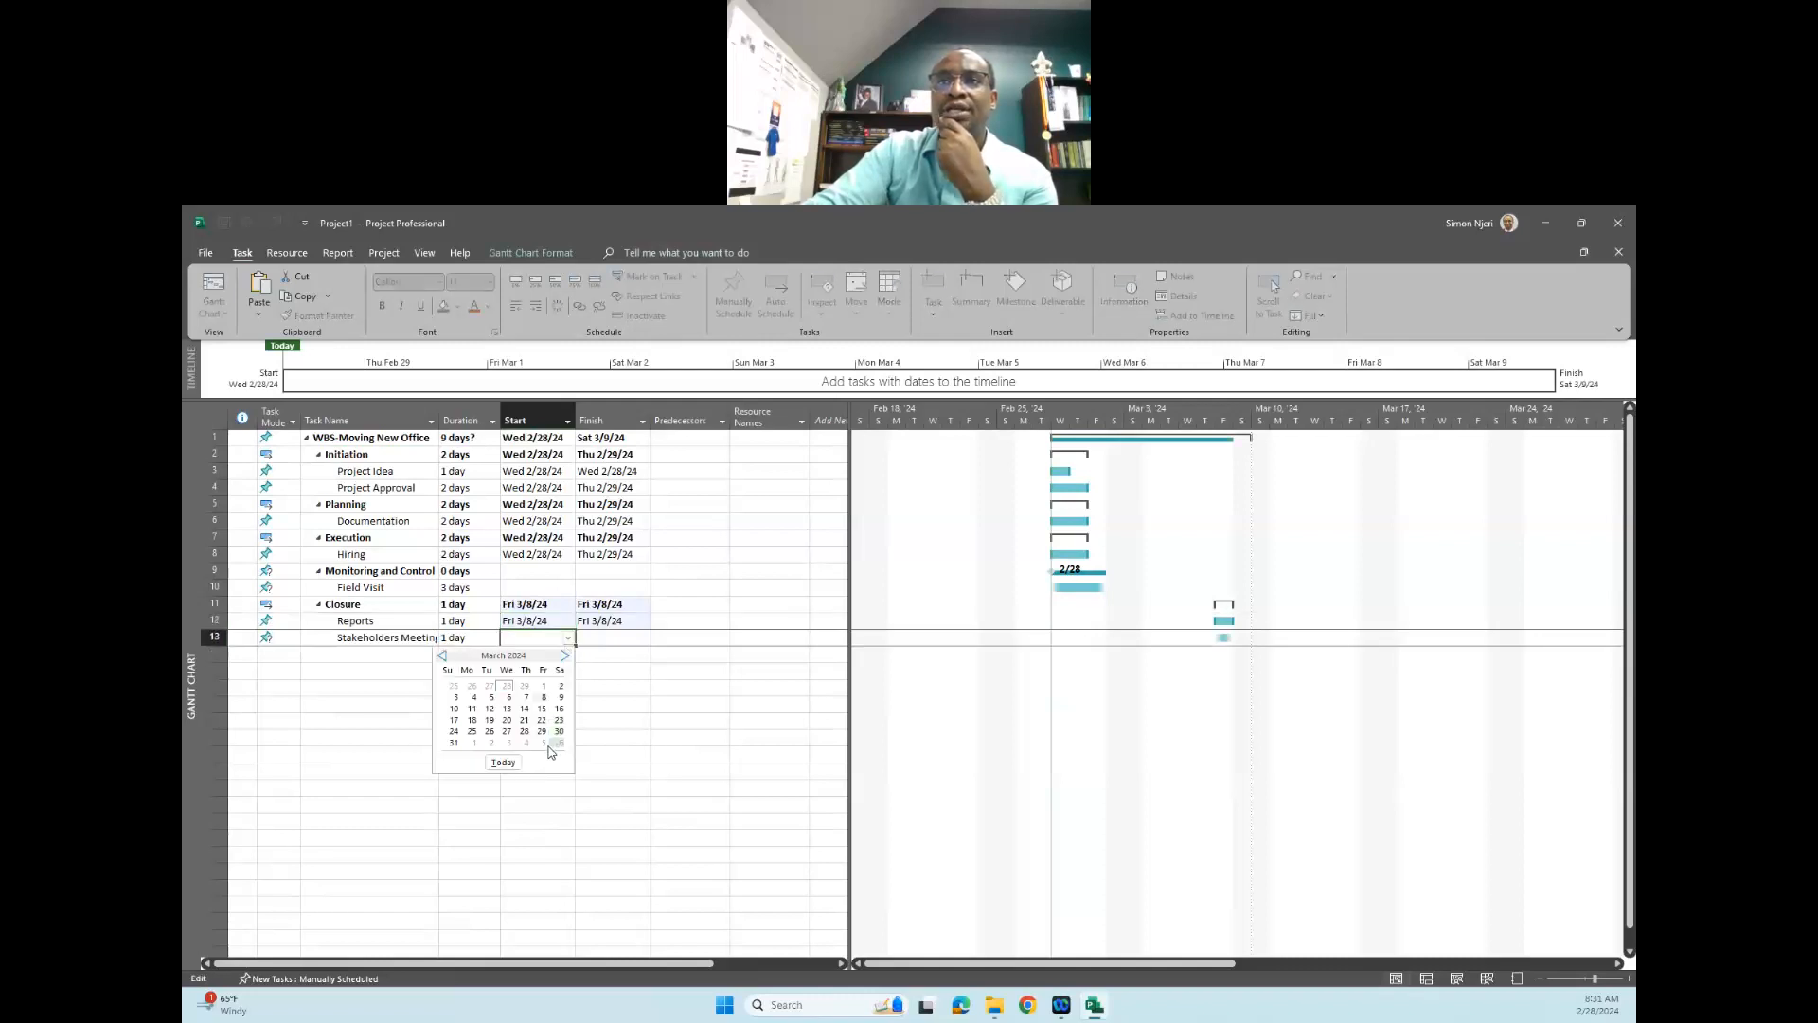
click(544, 697)
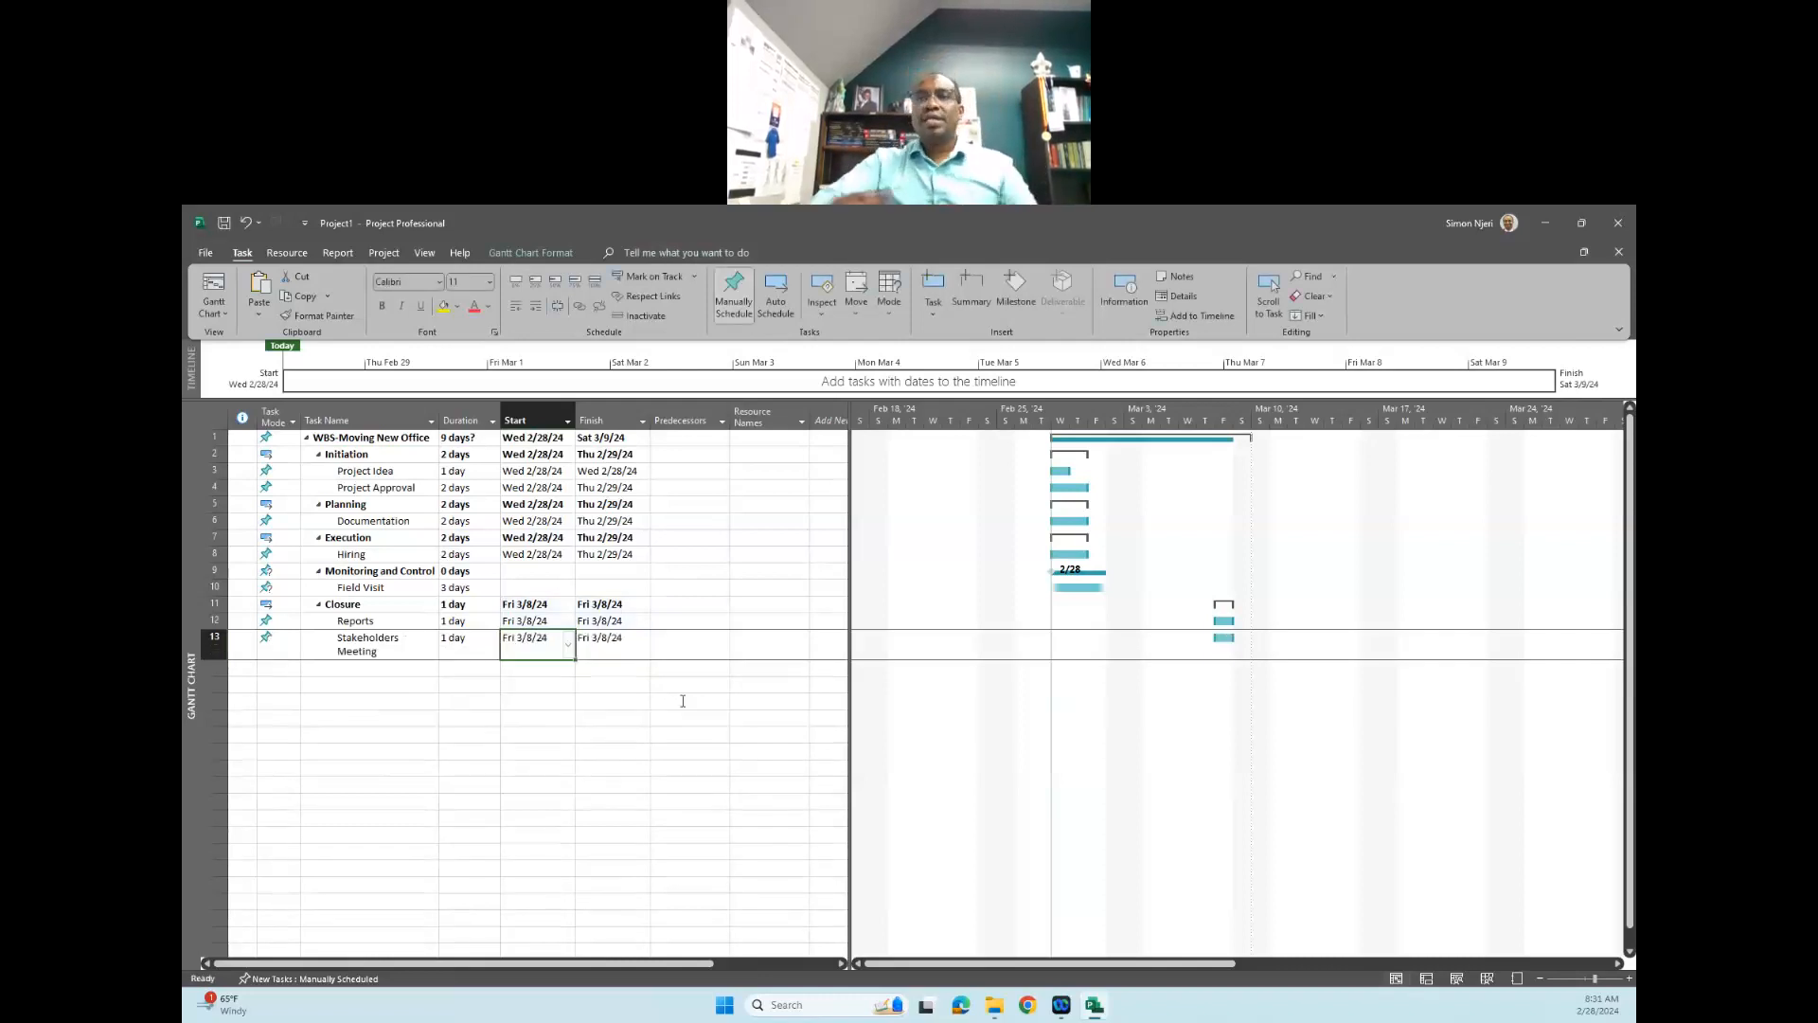
click(682, 701)
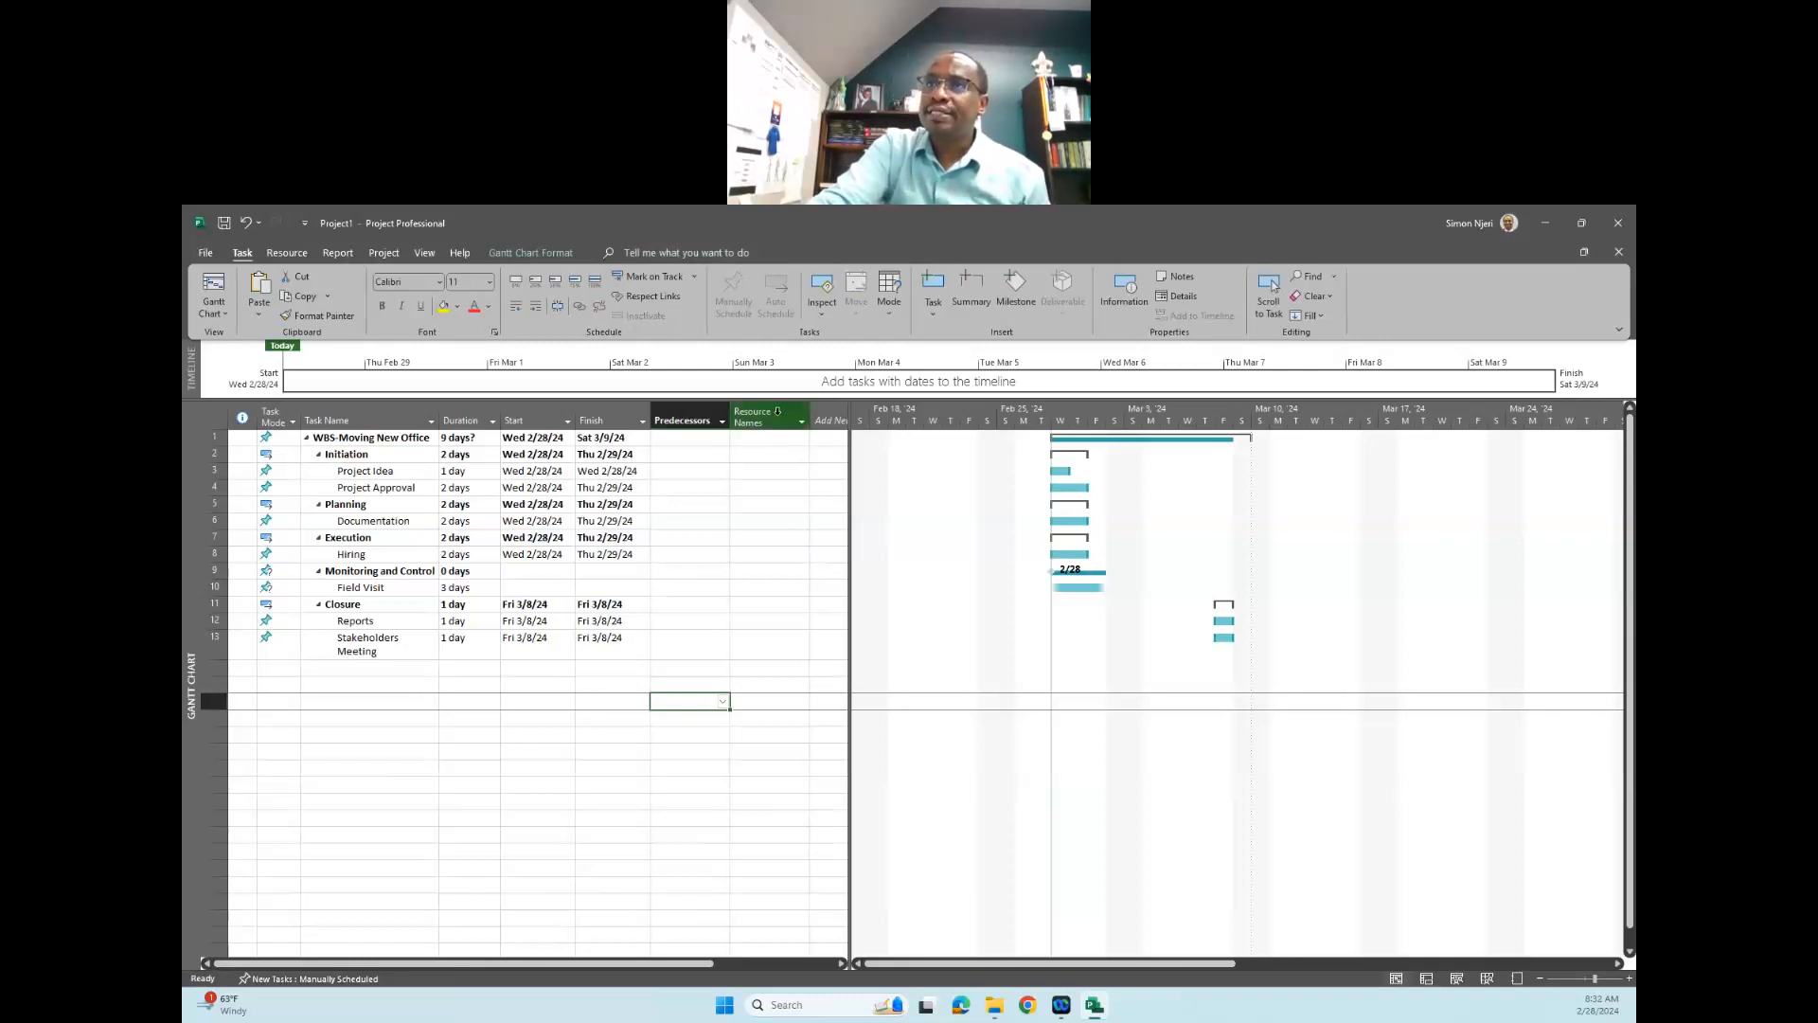
- Select the Resource Names column and switch from the Gantt Chart to the Resource Sheet view
click(779, 417)
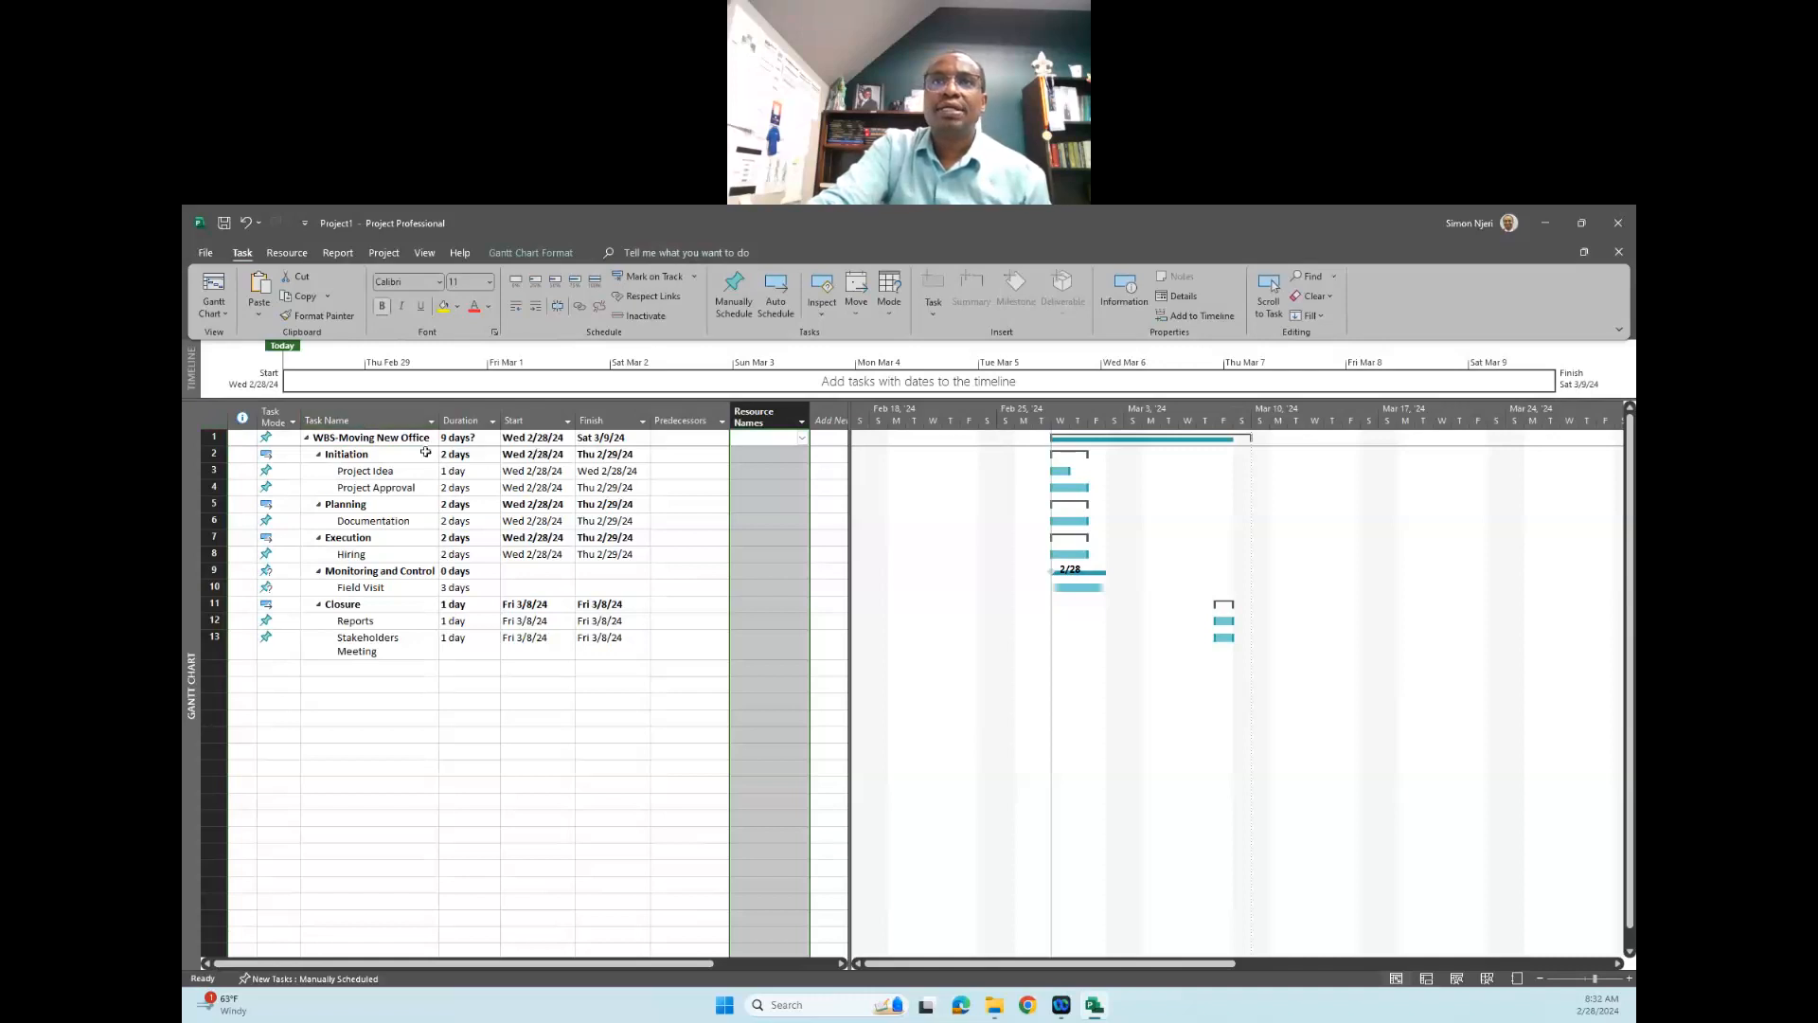
click(212, 308)
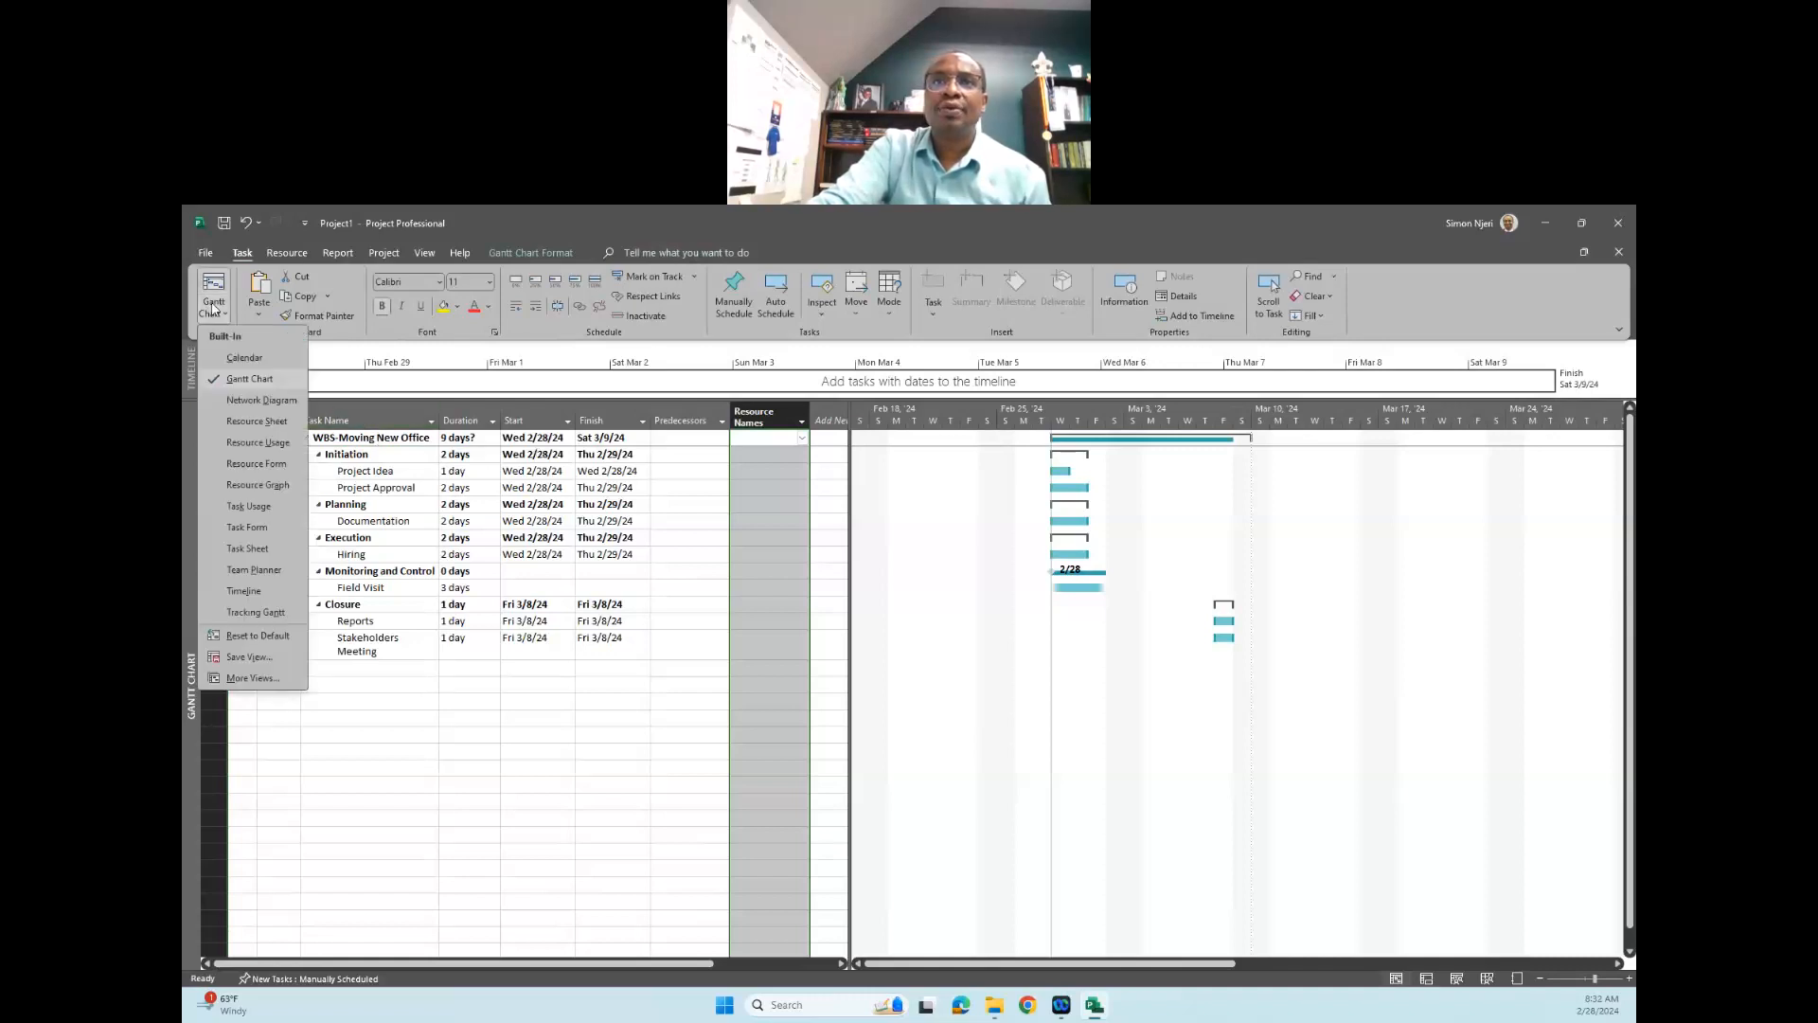
click(281, 424)
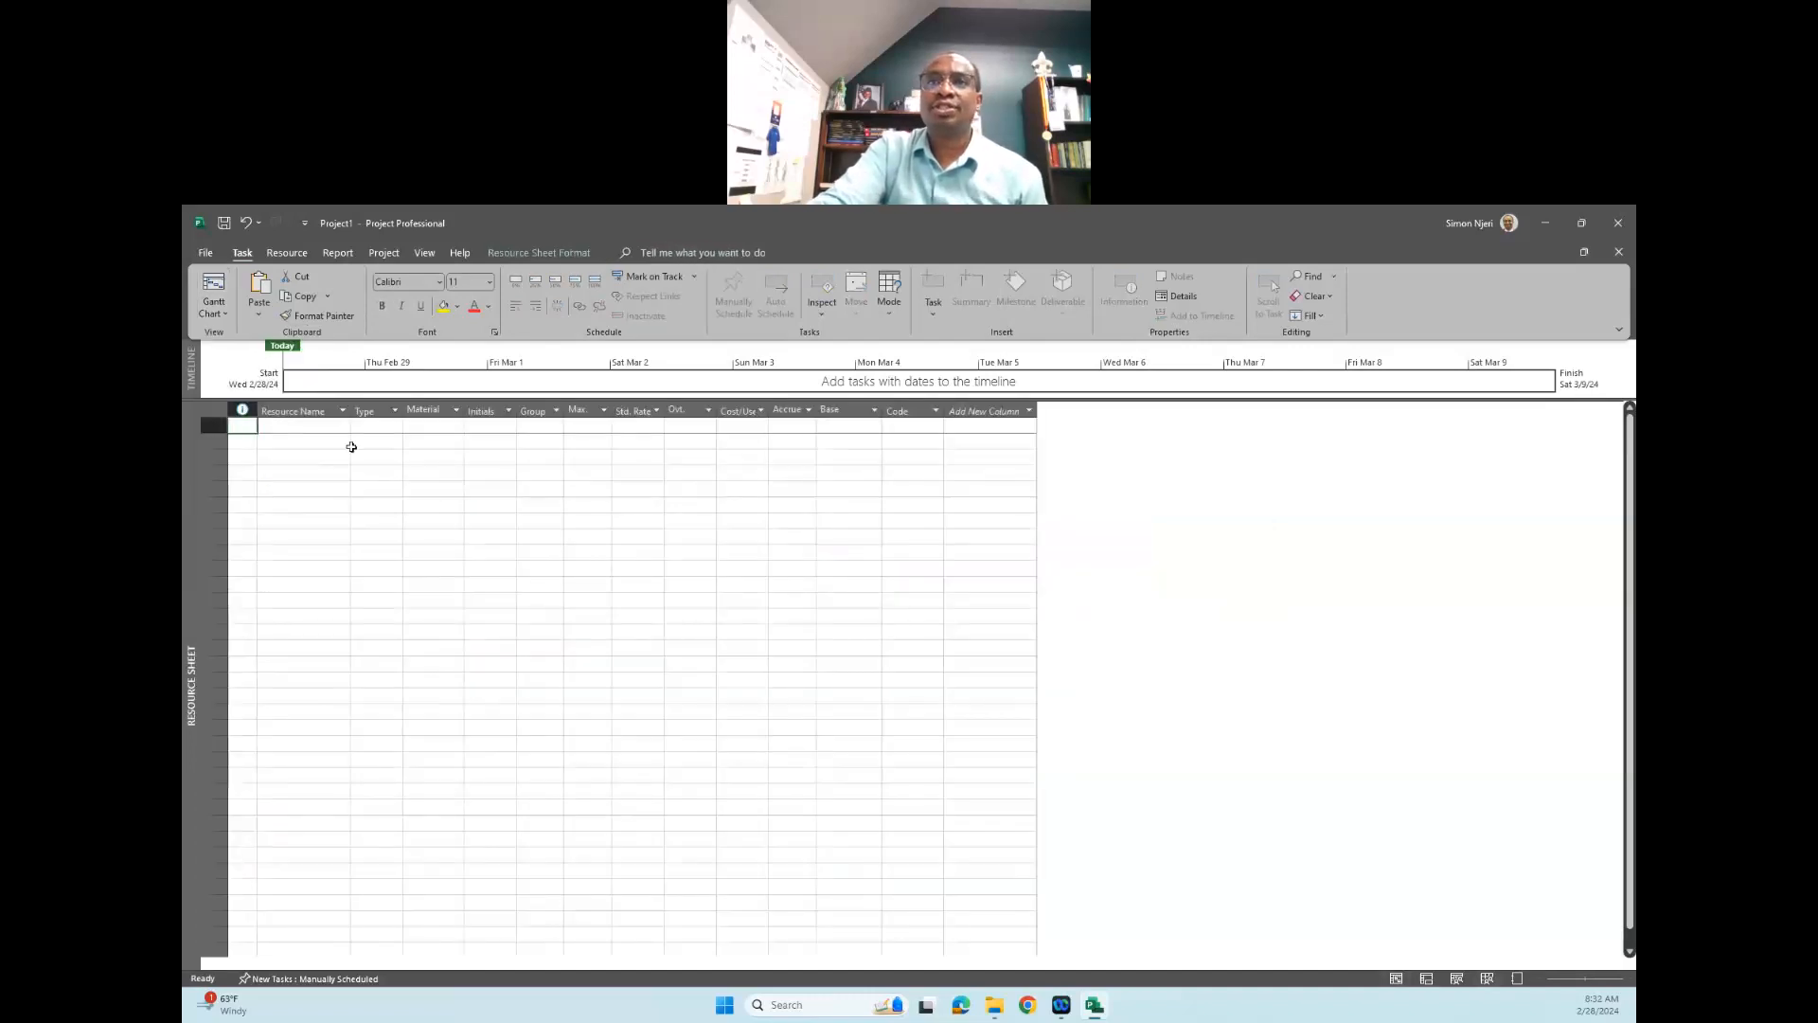
- Add three resources named PM, HR and Engineer to the resource sheet
click(322, 427)
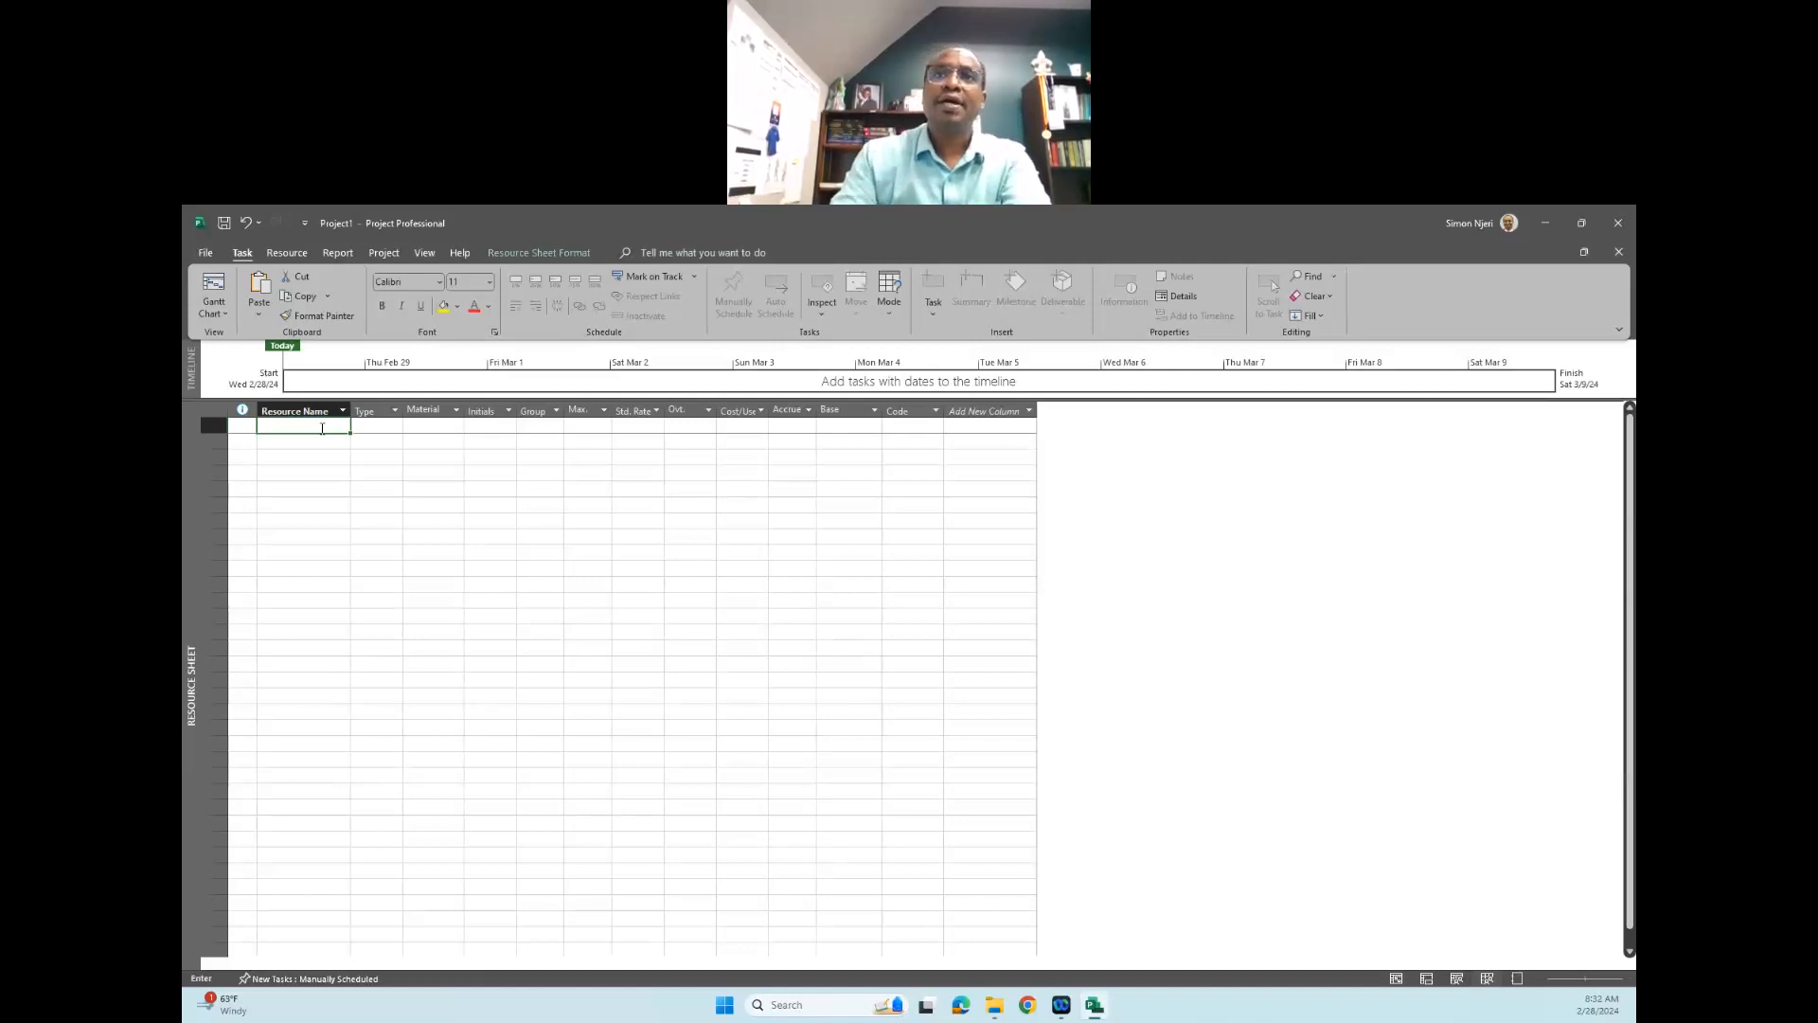
text(PM)
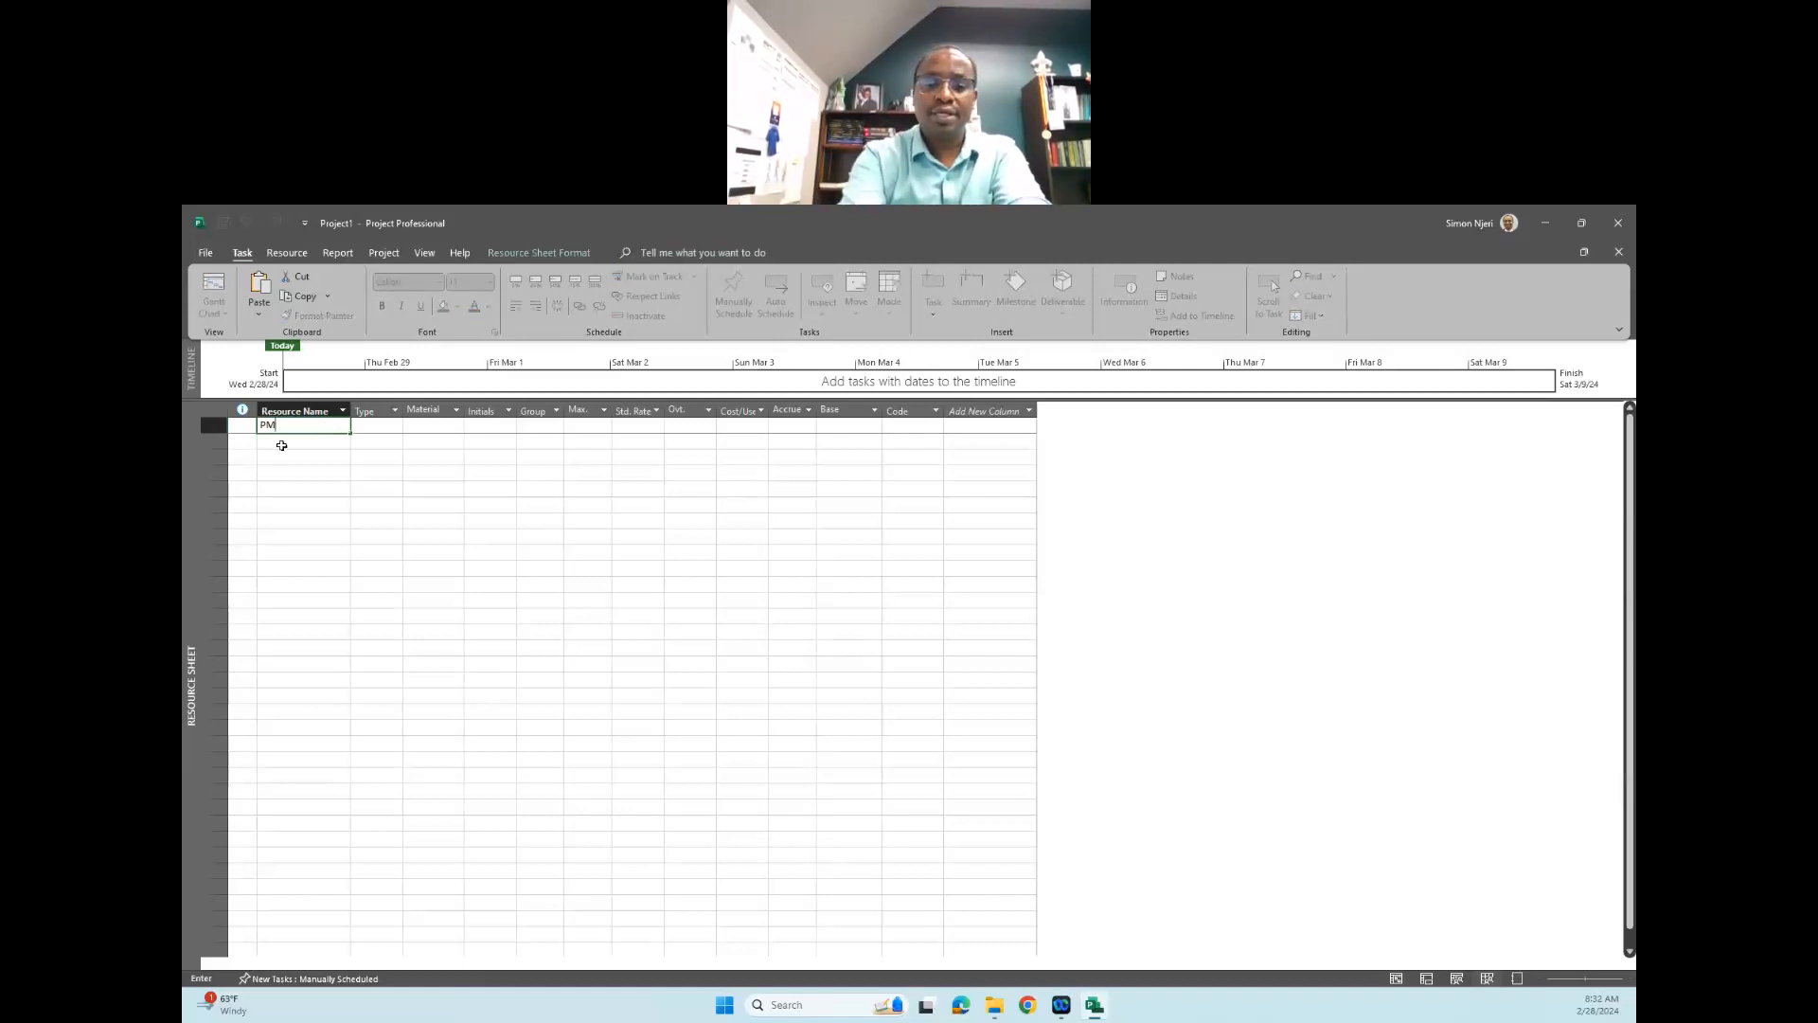
key(Return)
text(HR)
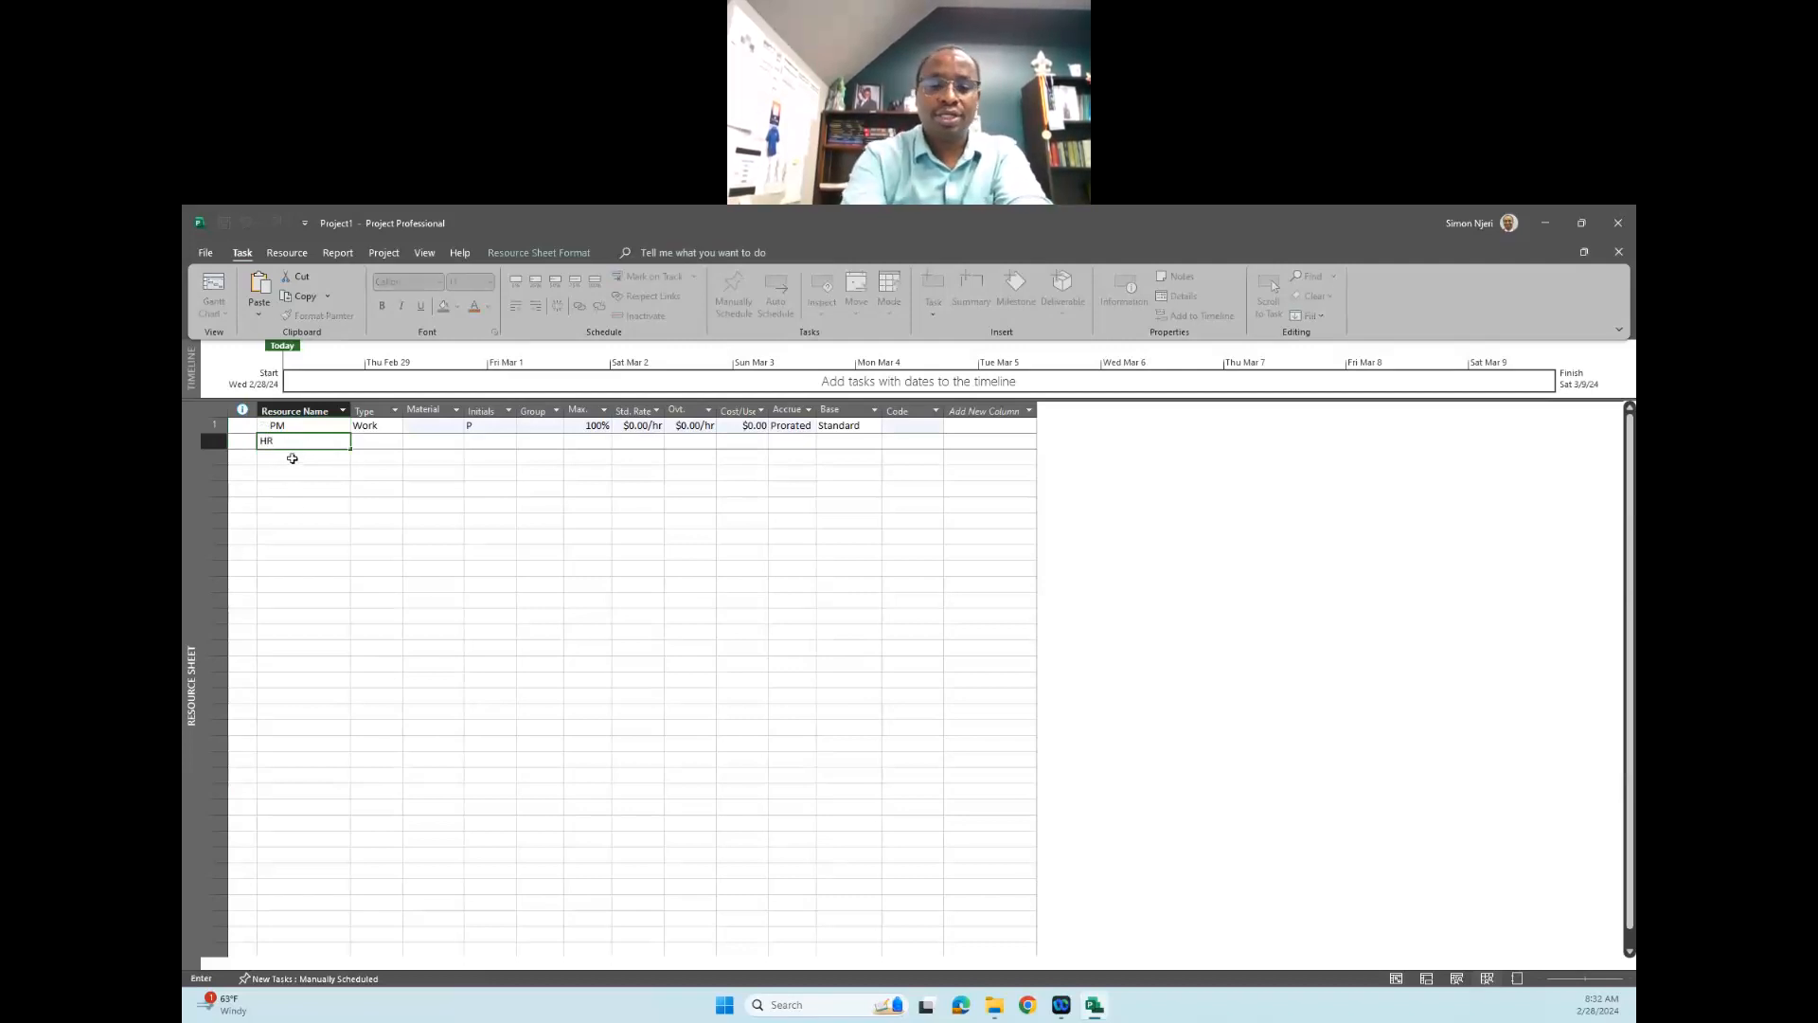
key(Return)
text(Engineer)
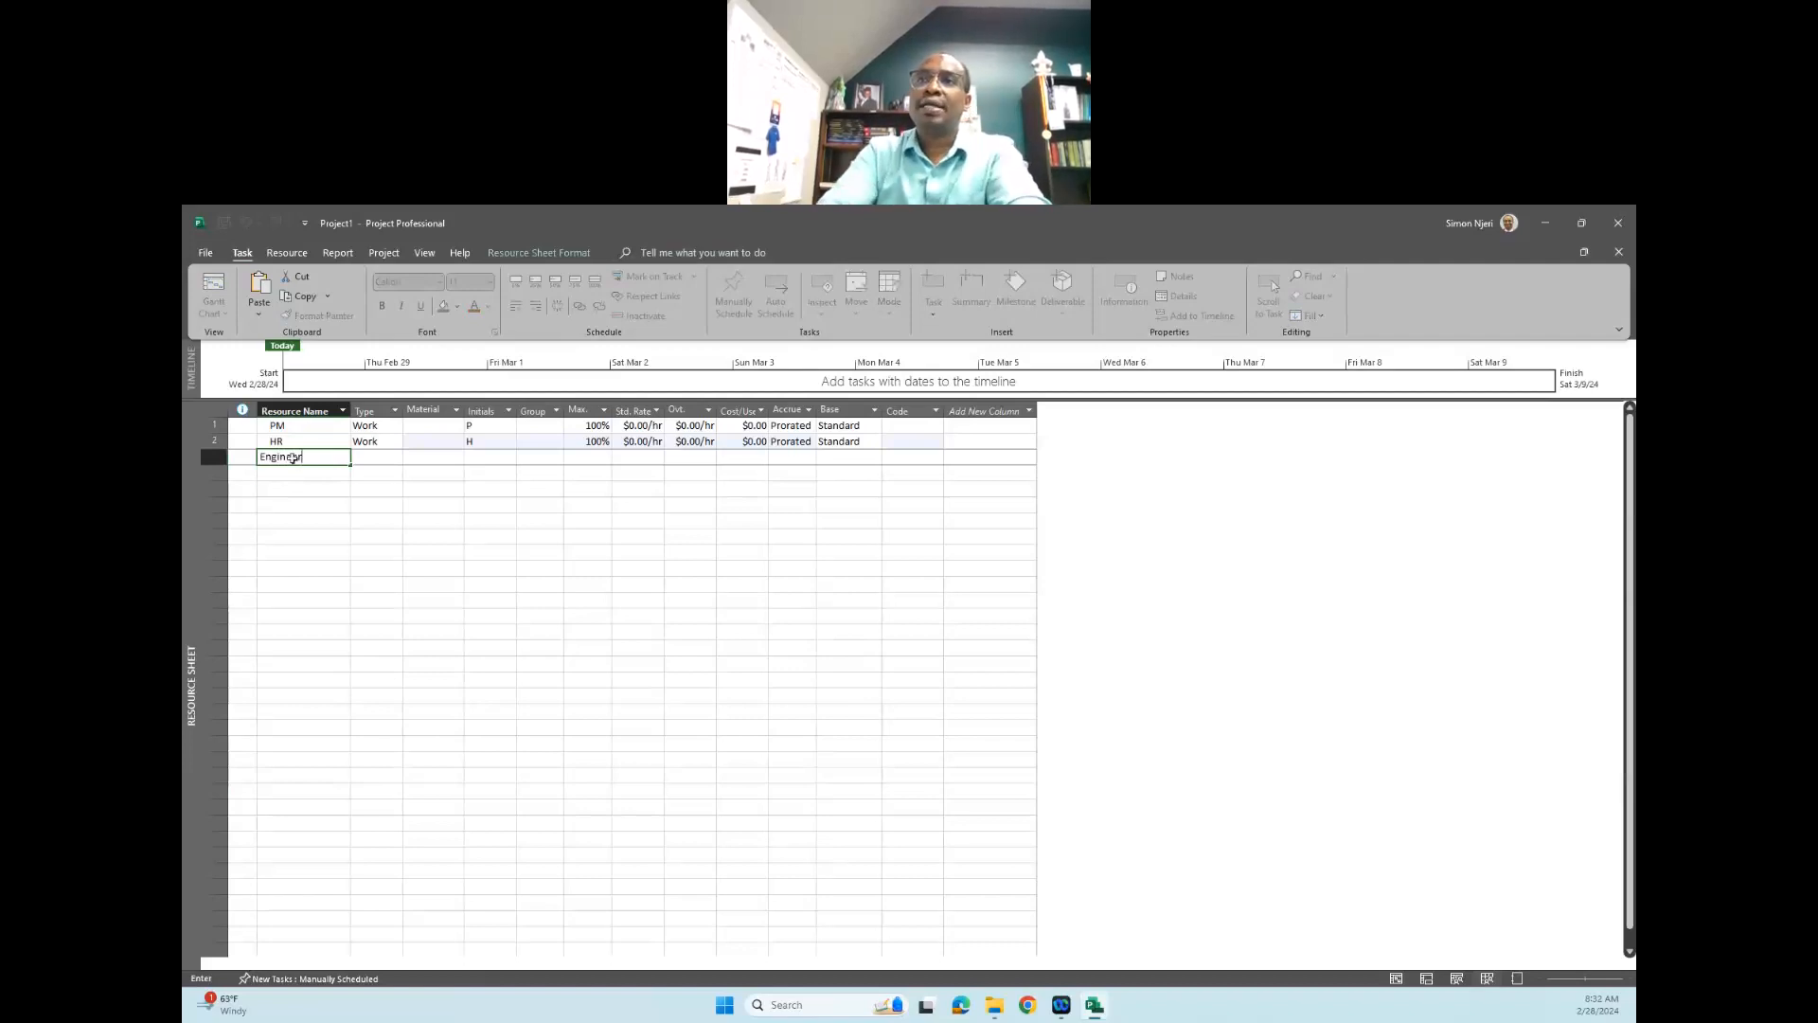
key(Return)
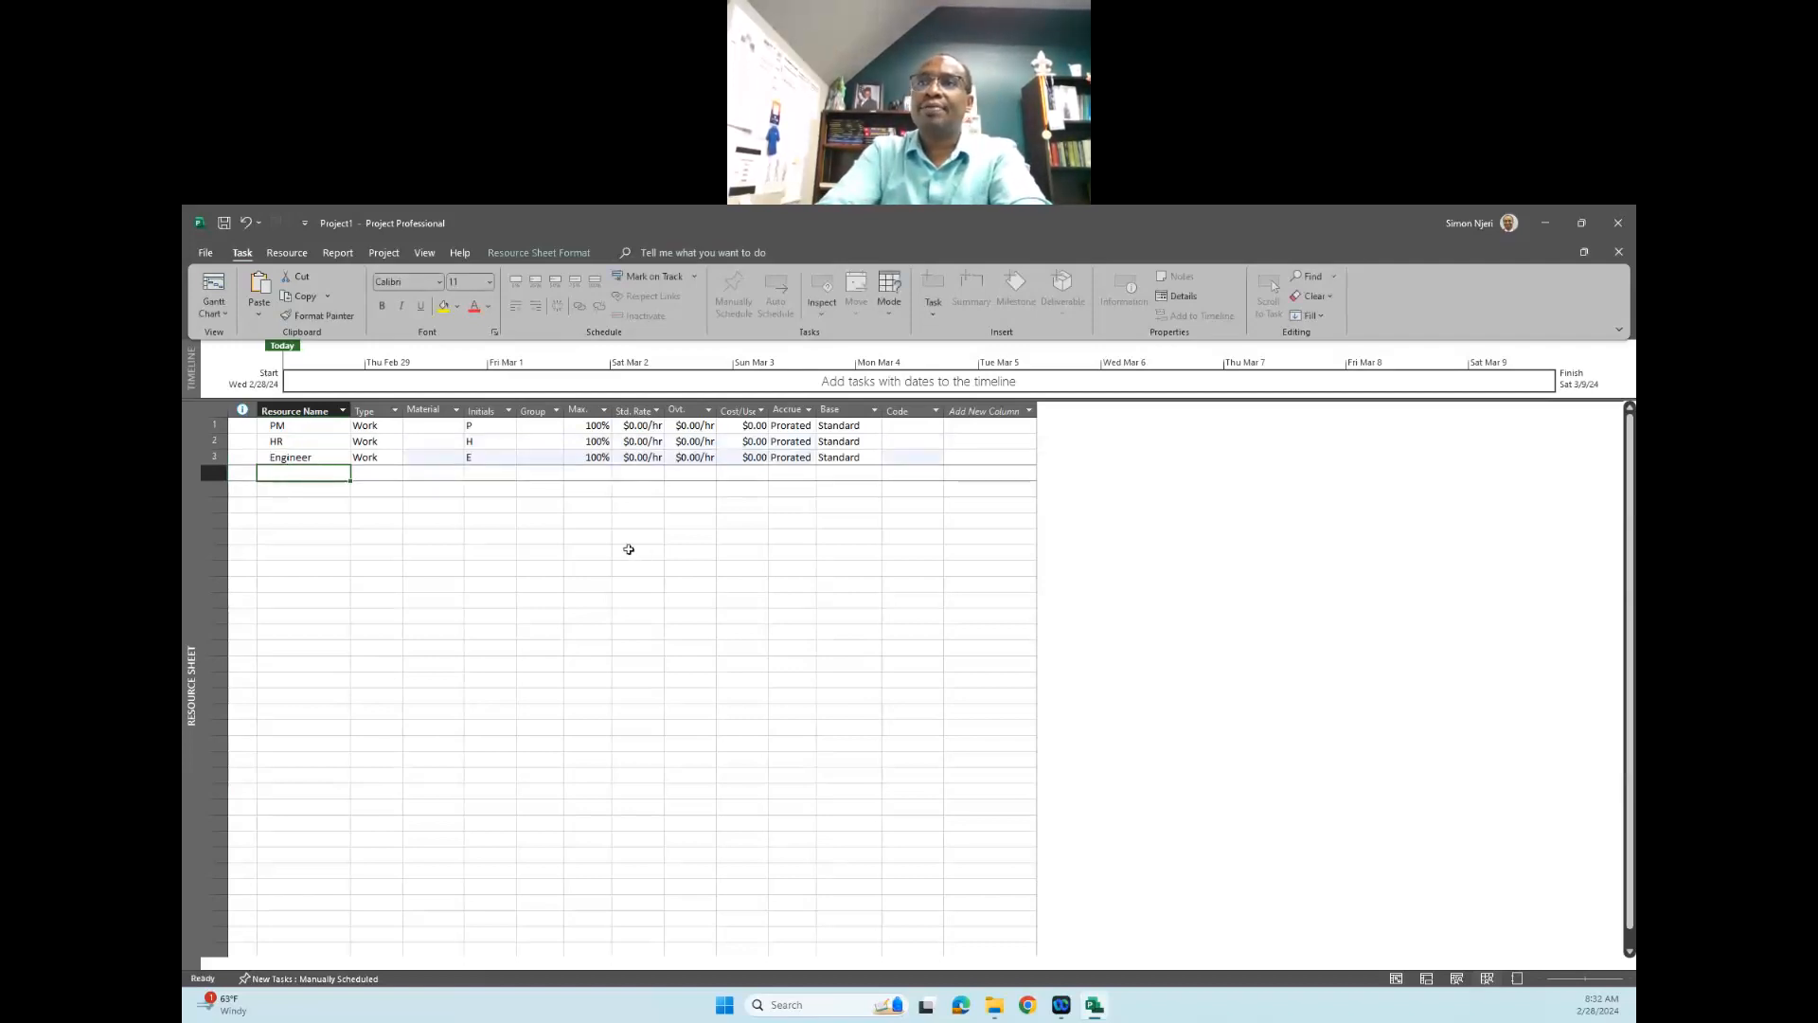
- Set the standard hourly rates to $200 for PM, $150 for HR and $300 for Engineer
click(655, 429)
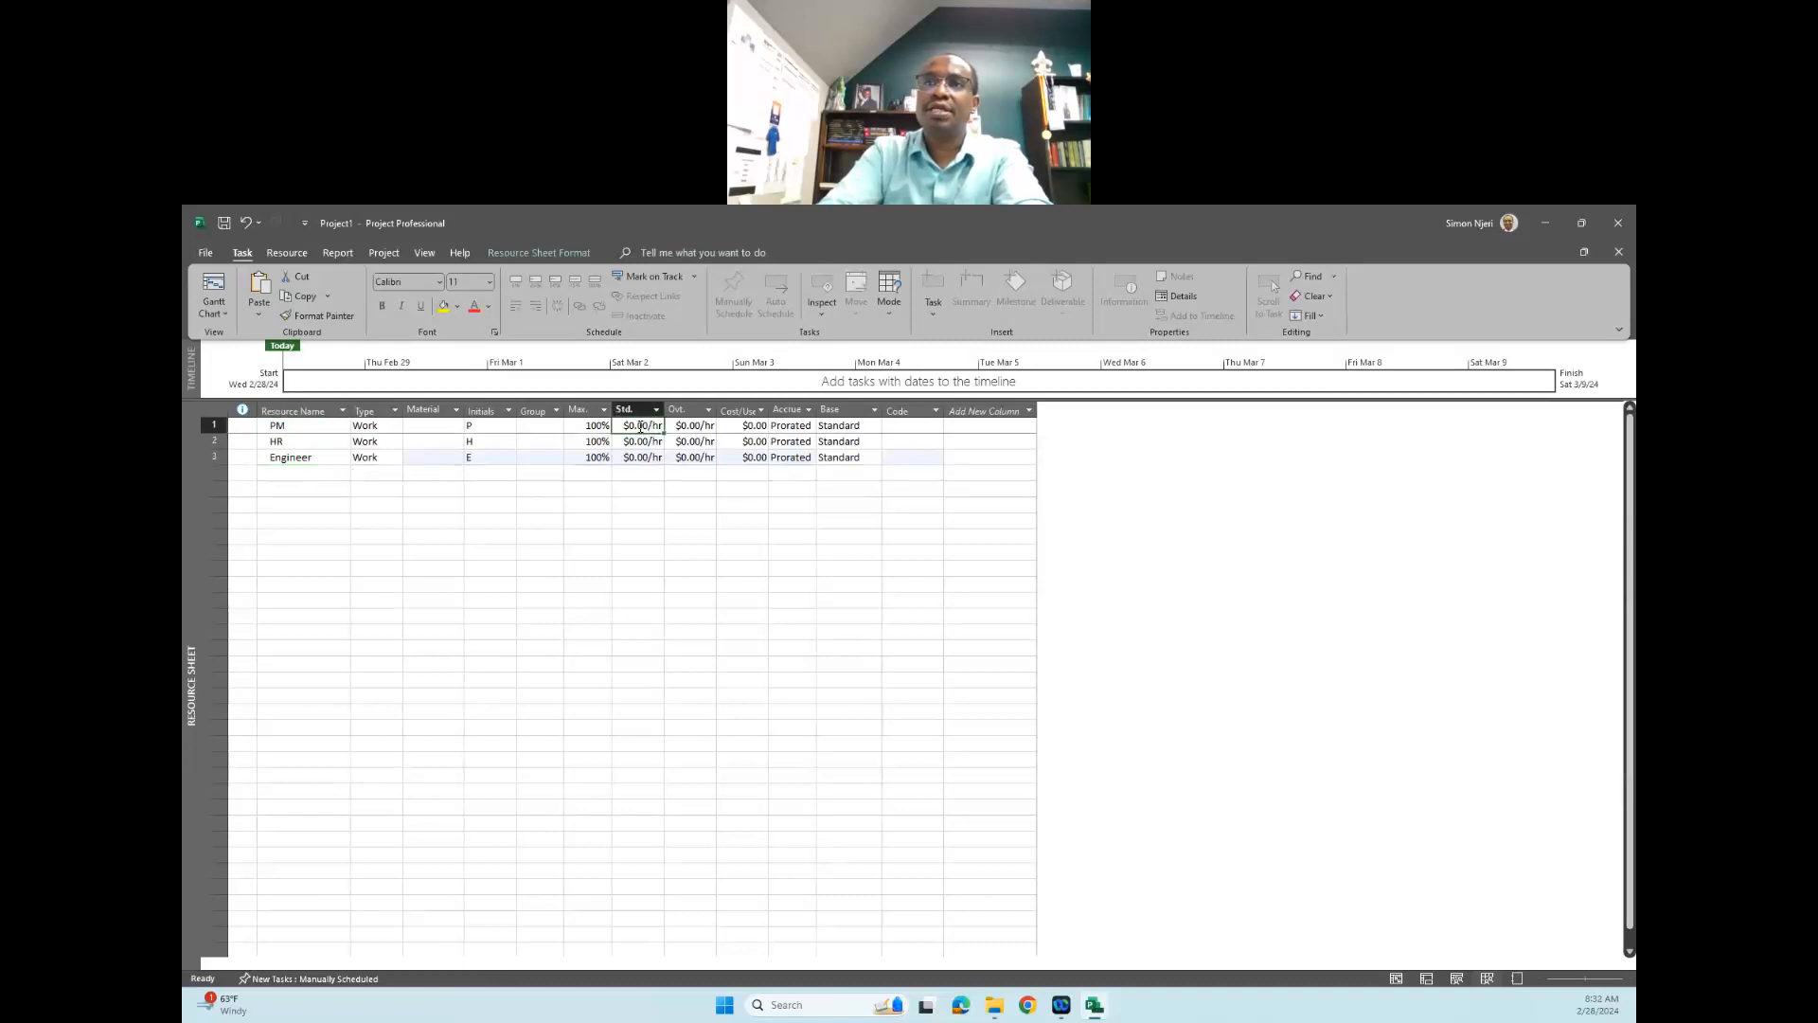
click(641, 430)
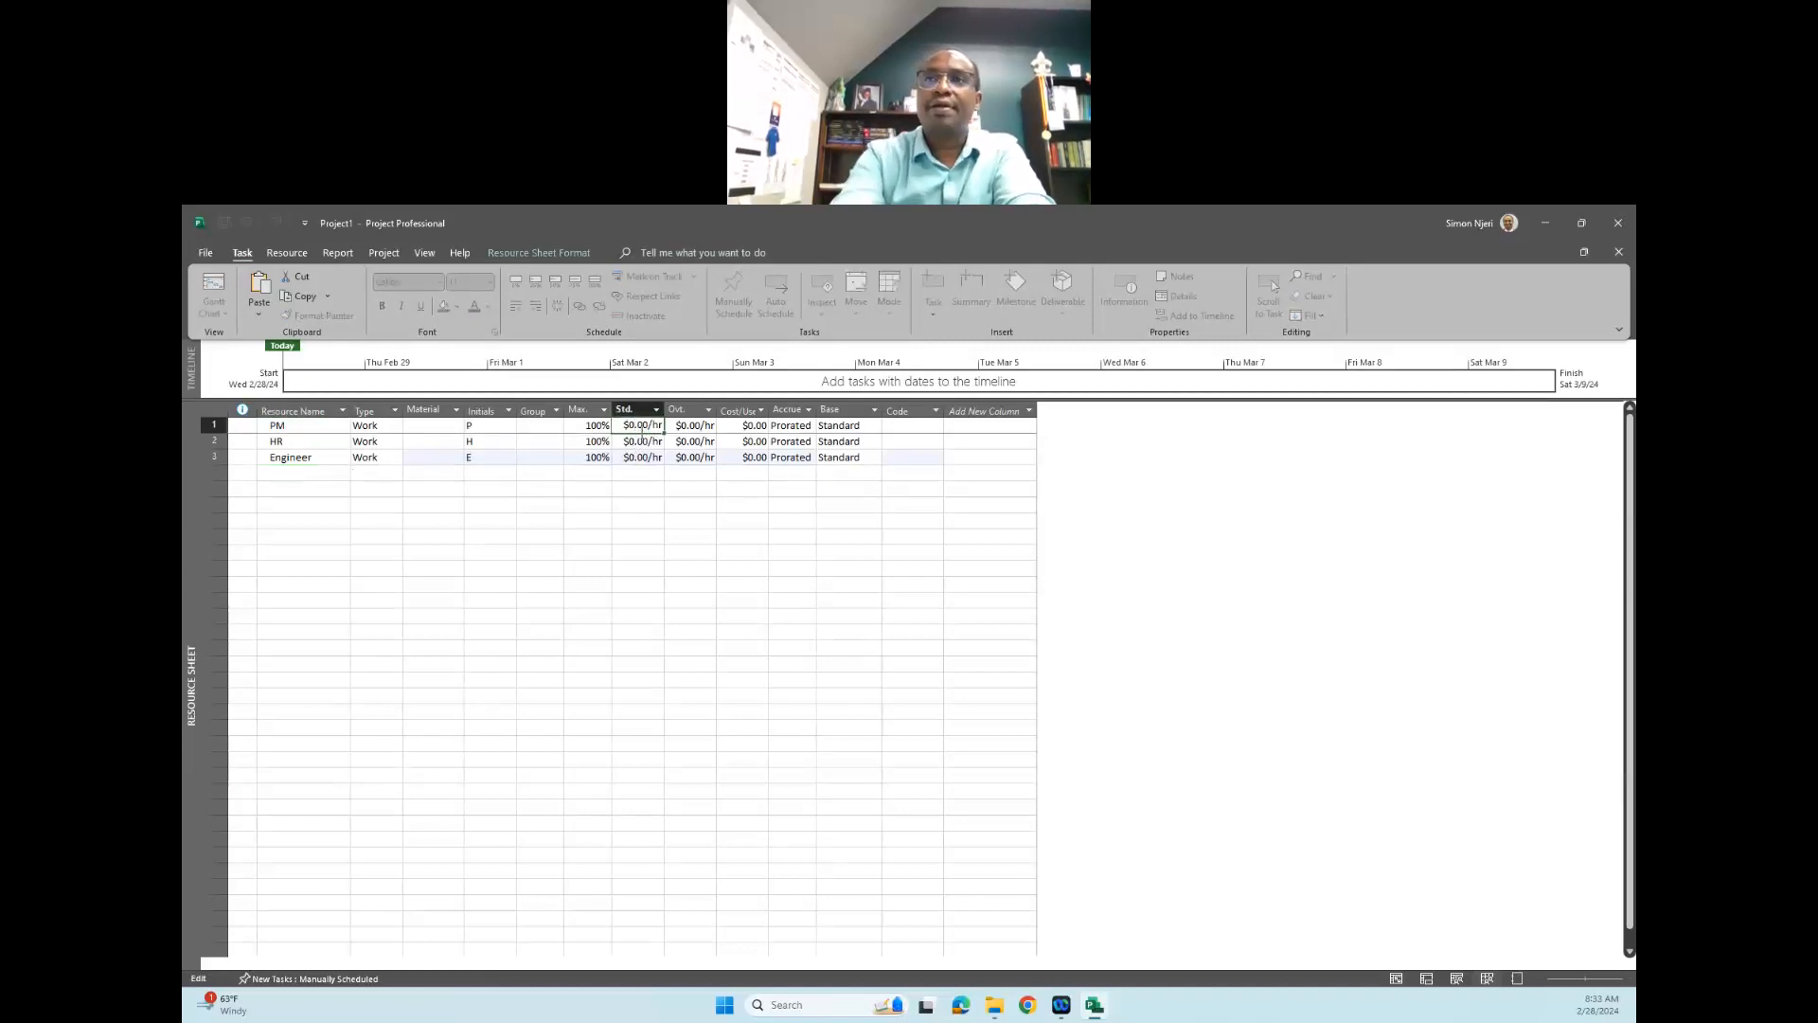
text(20)
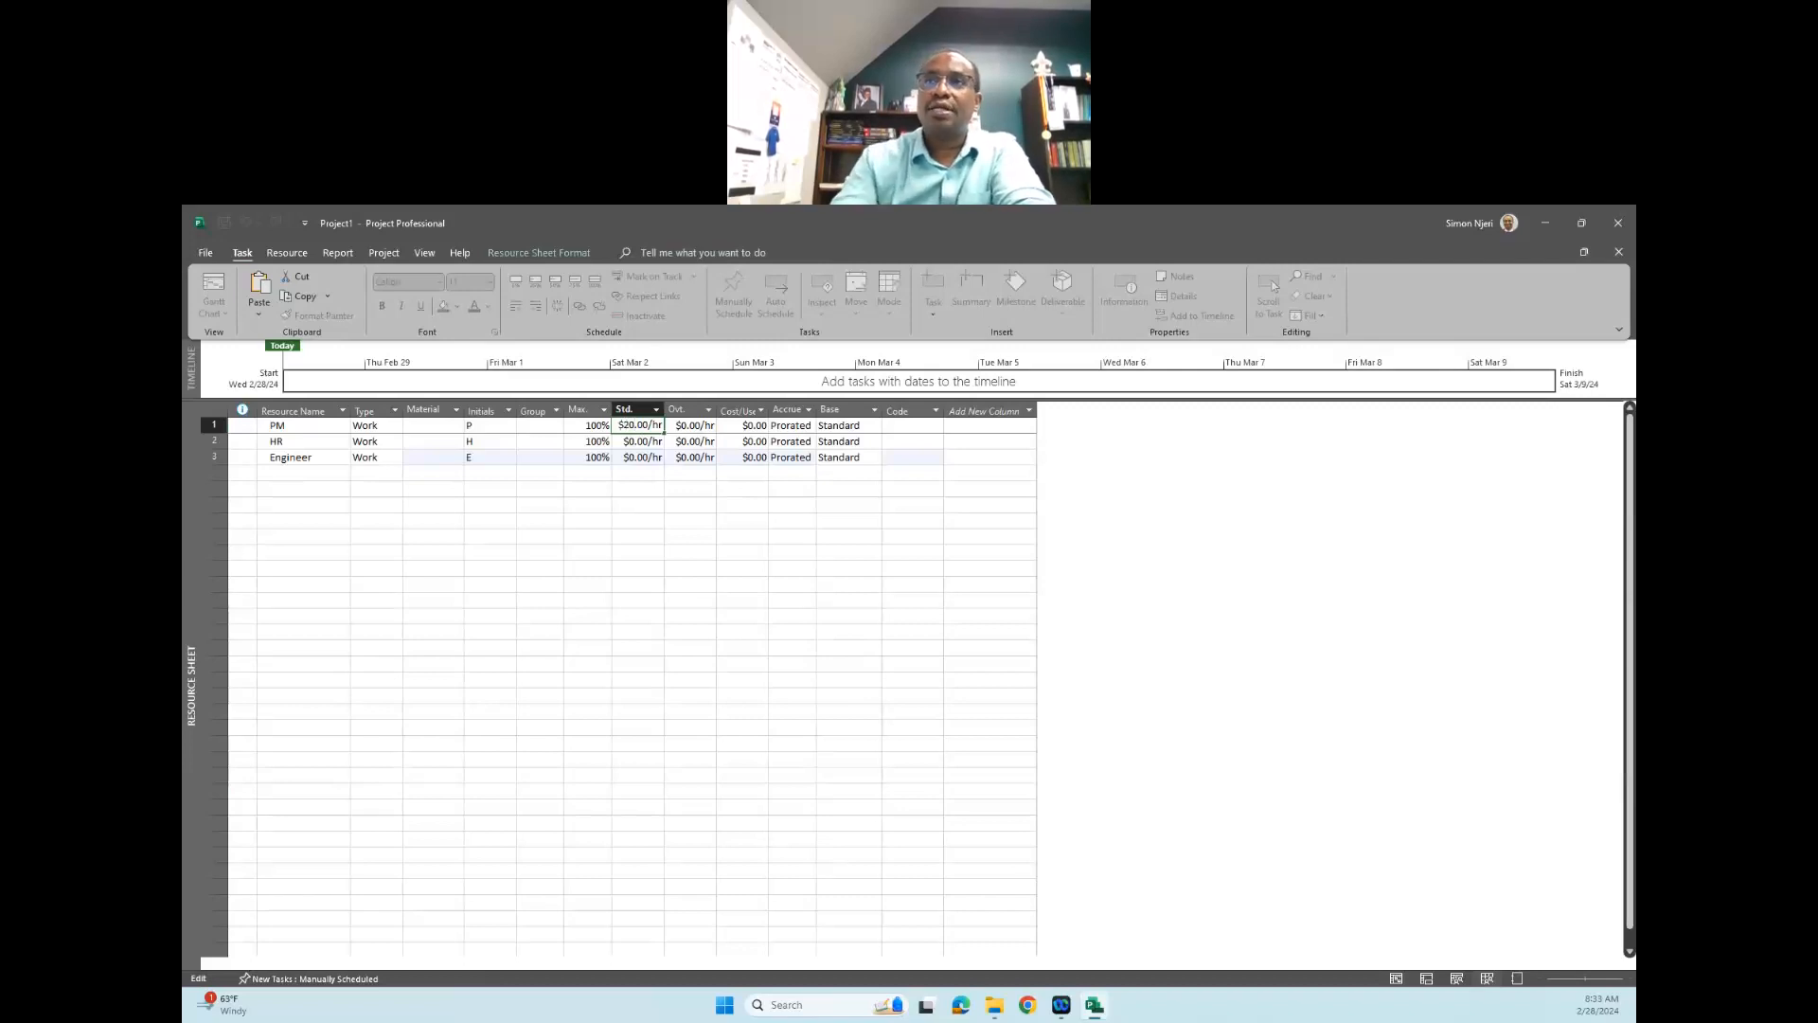
text(0)
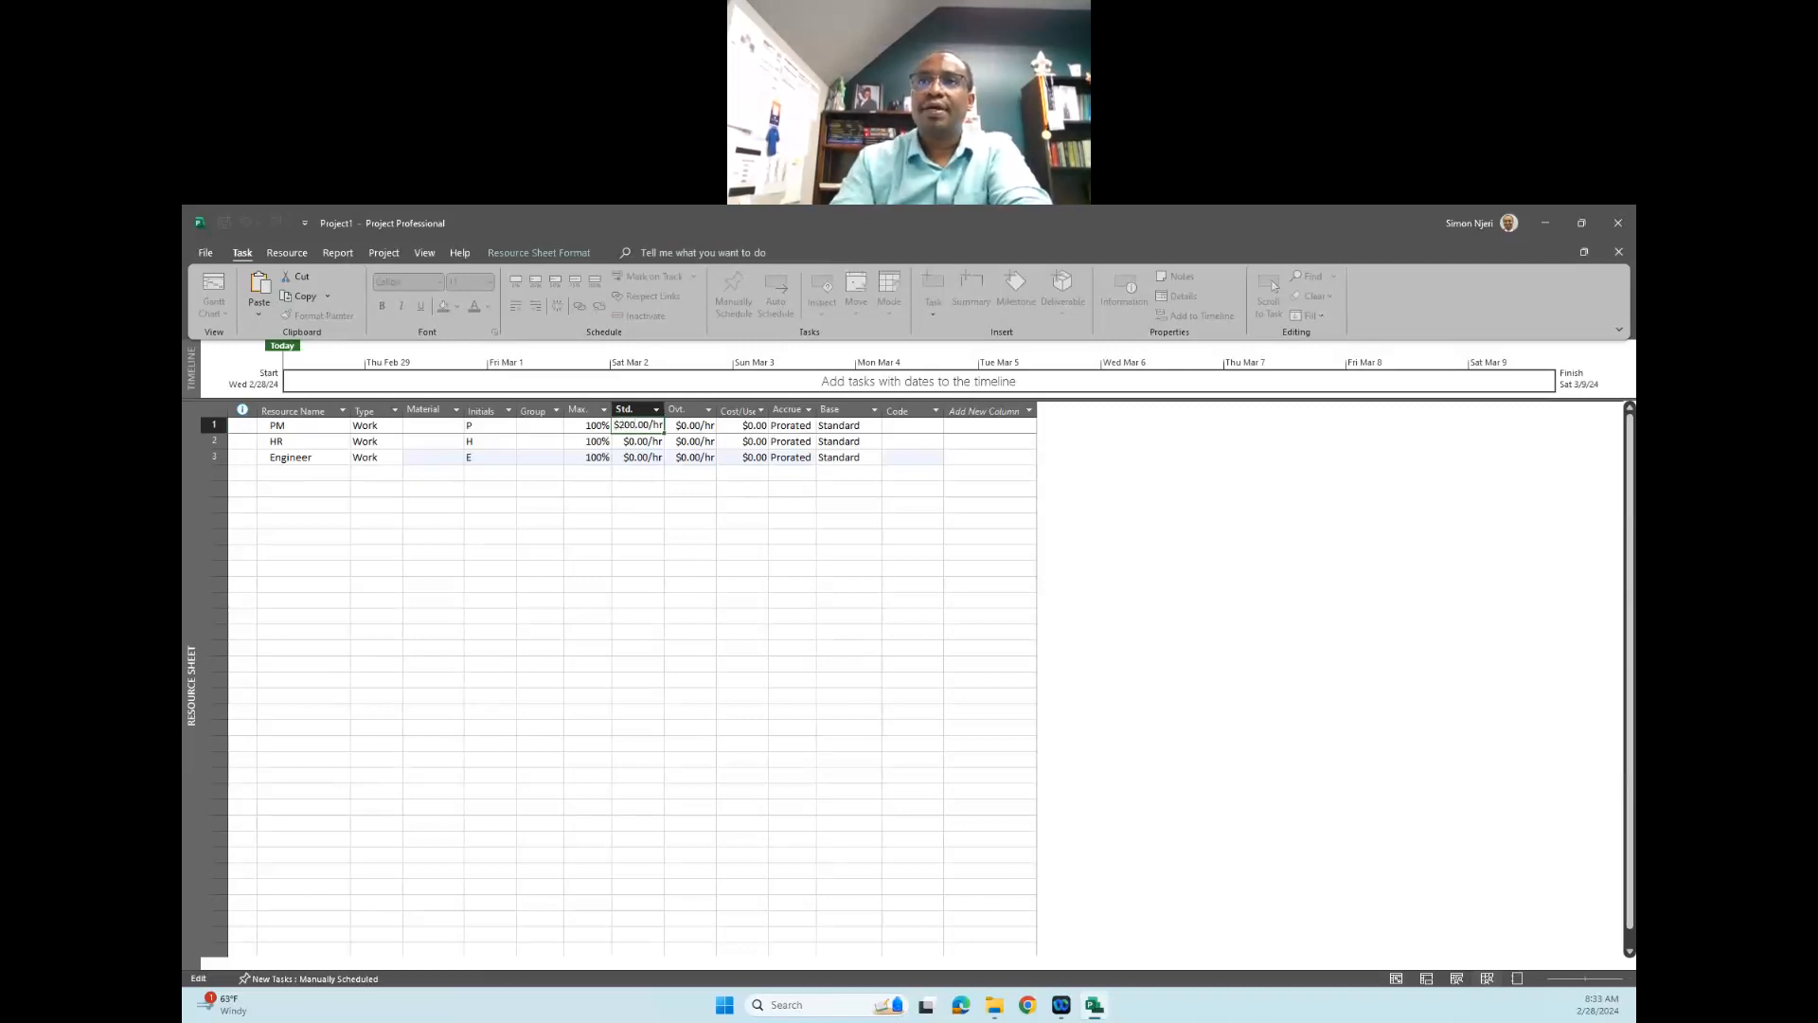
click(634, 442)
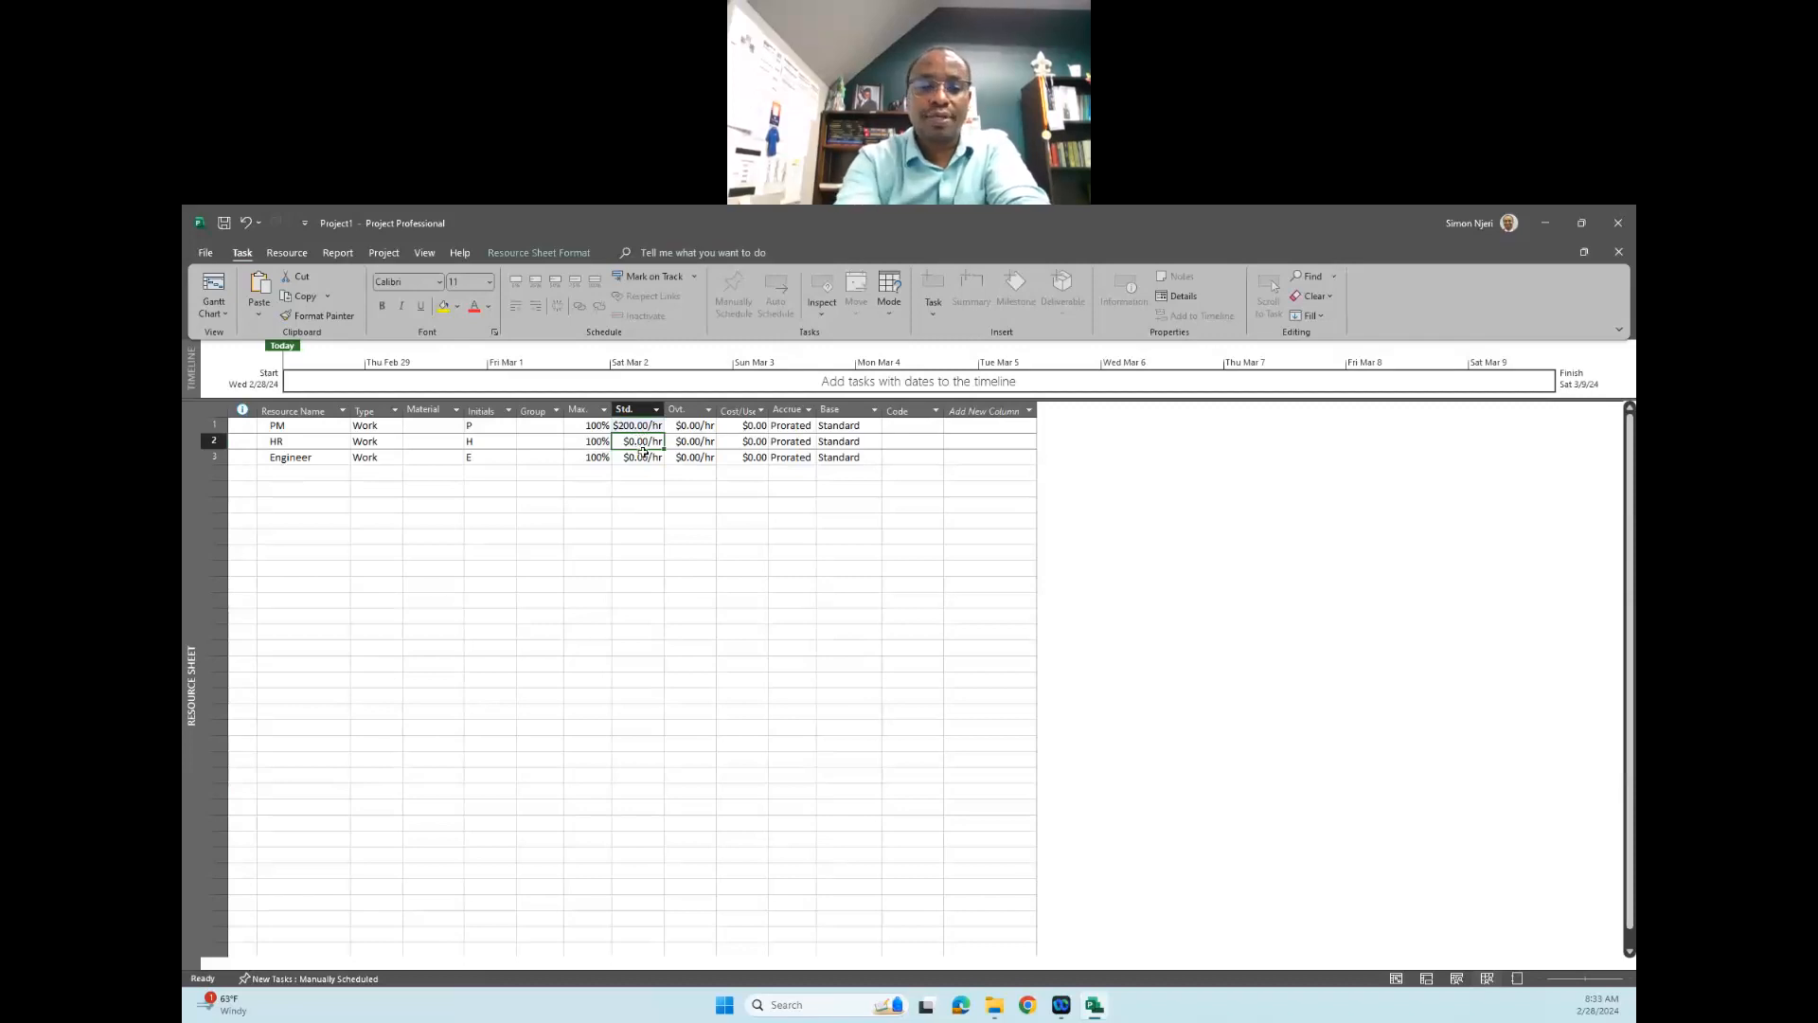
click(631, 441)
text(15)
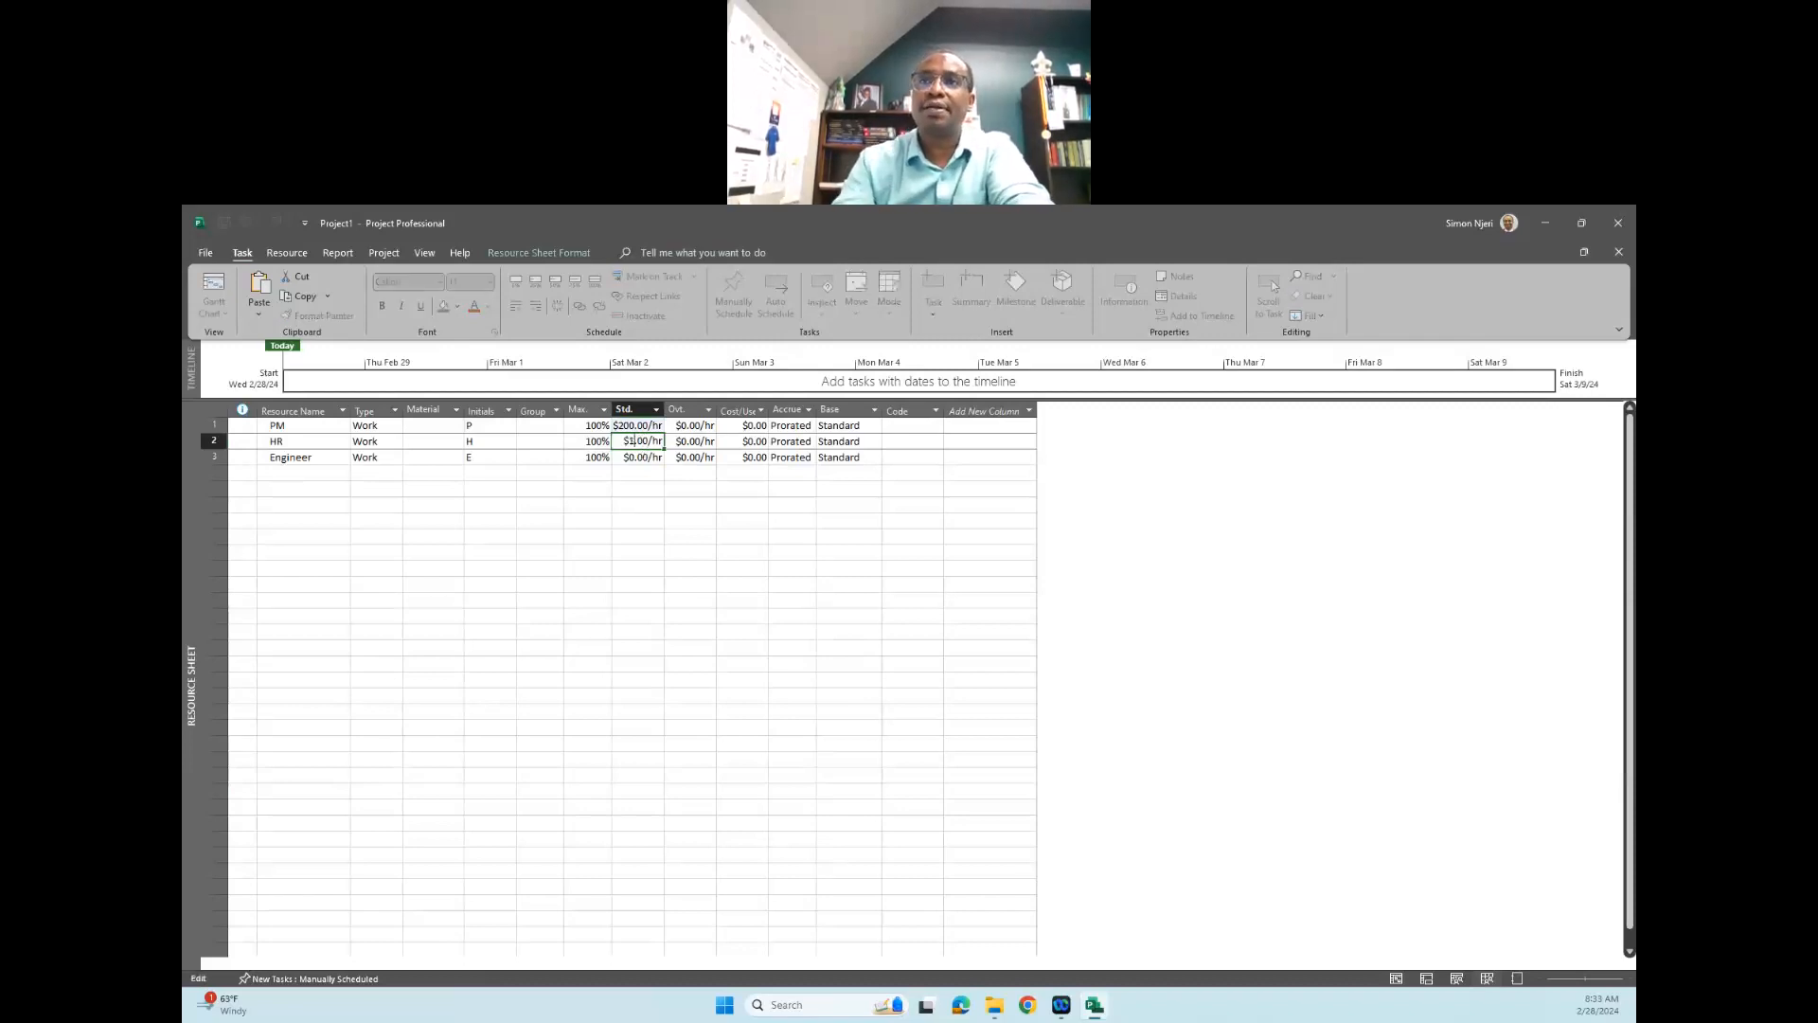
key(Return)
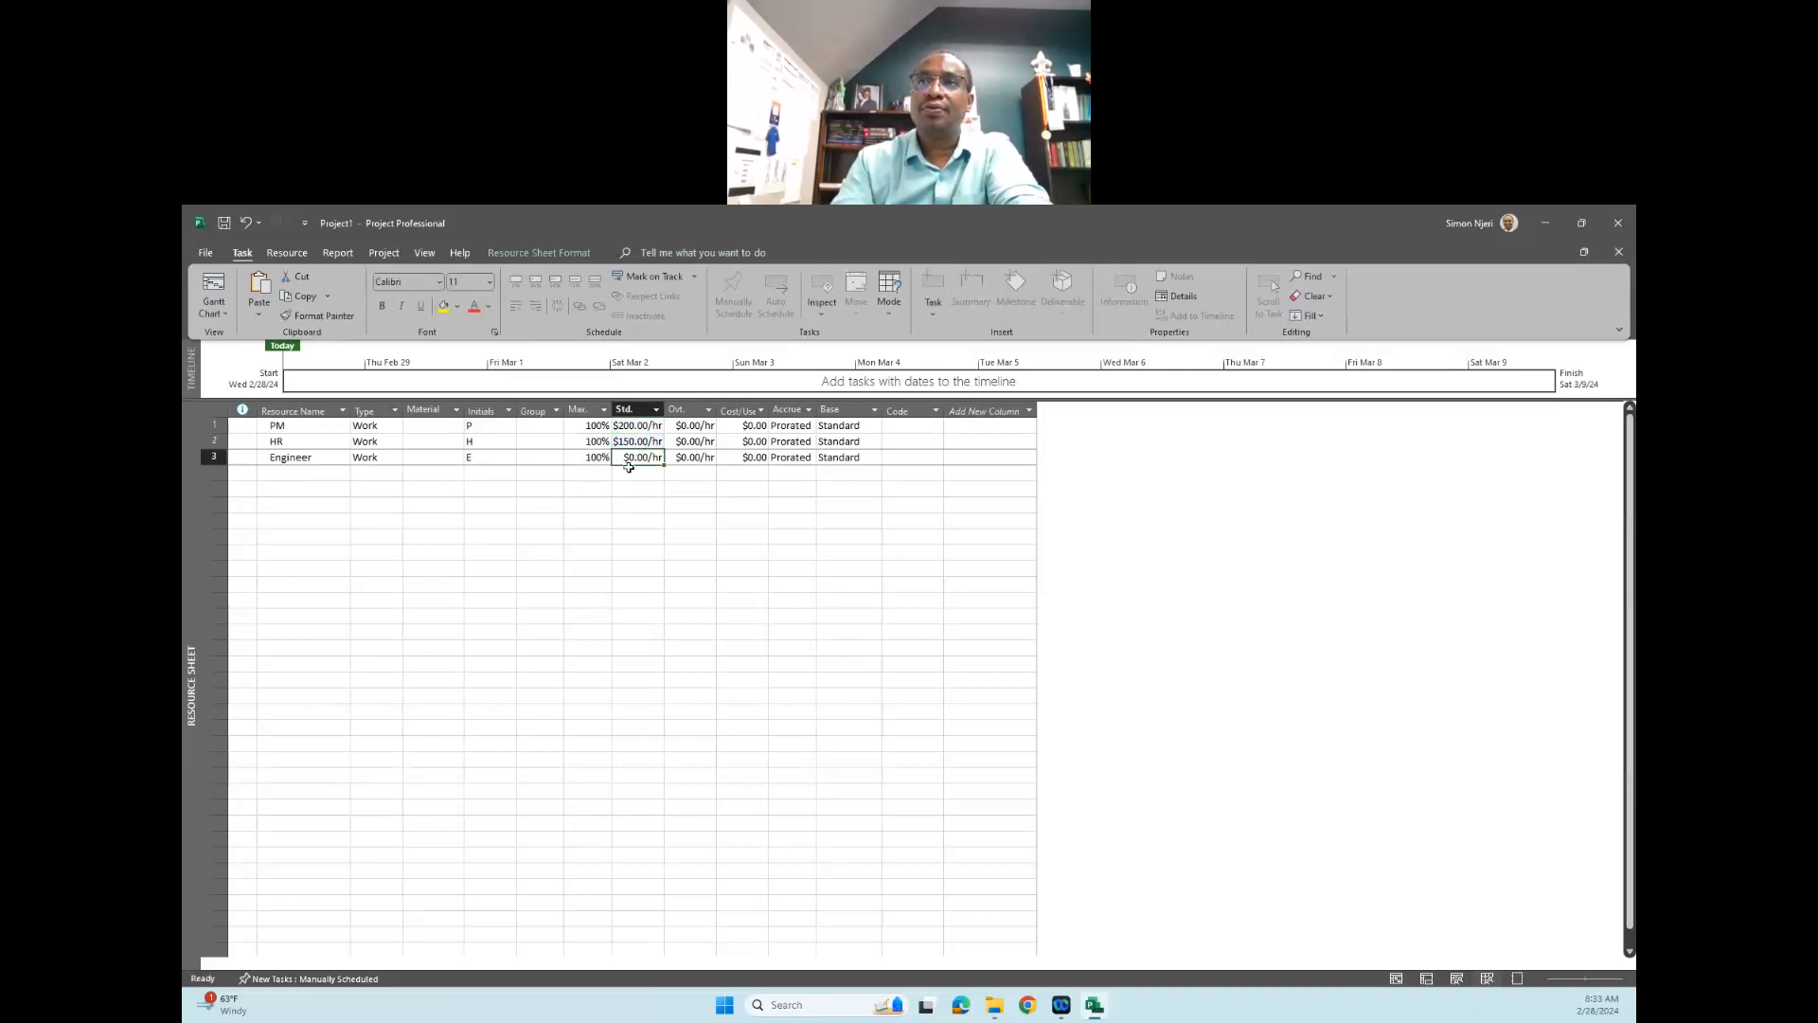
click(628, 458)
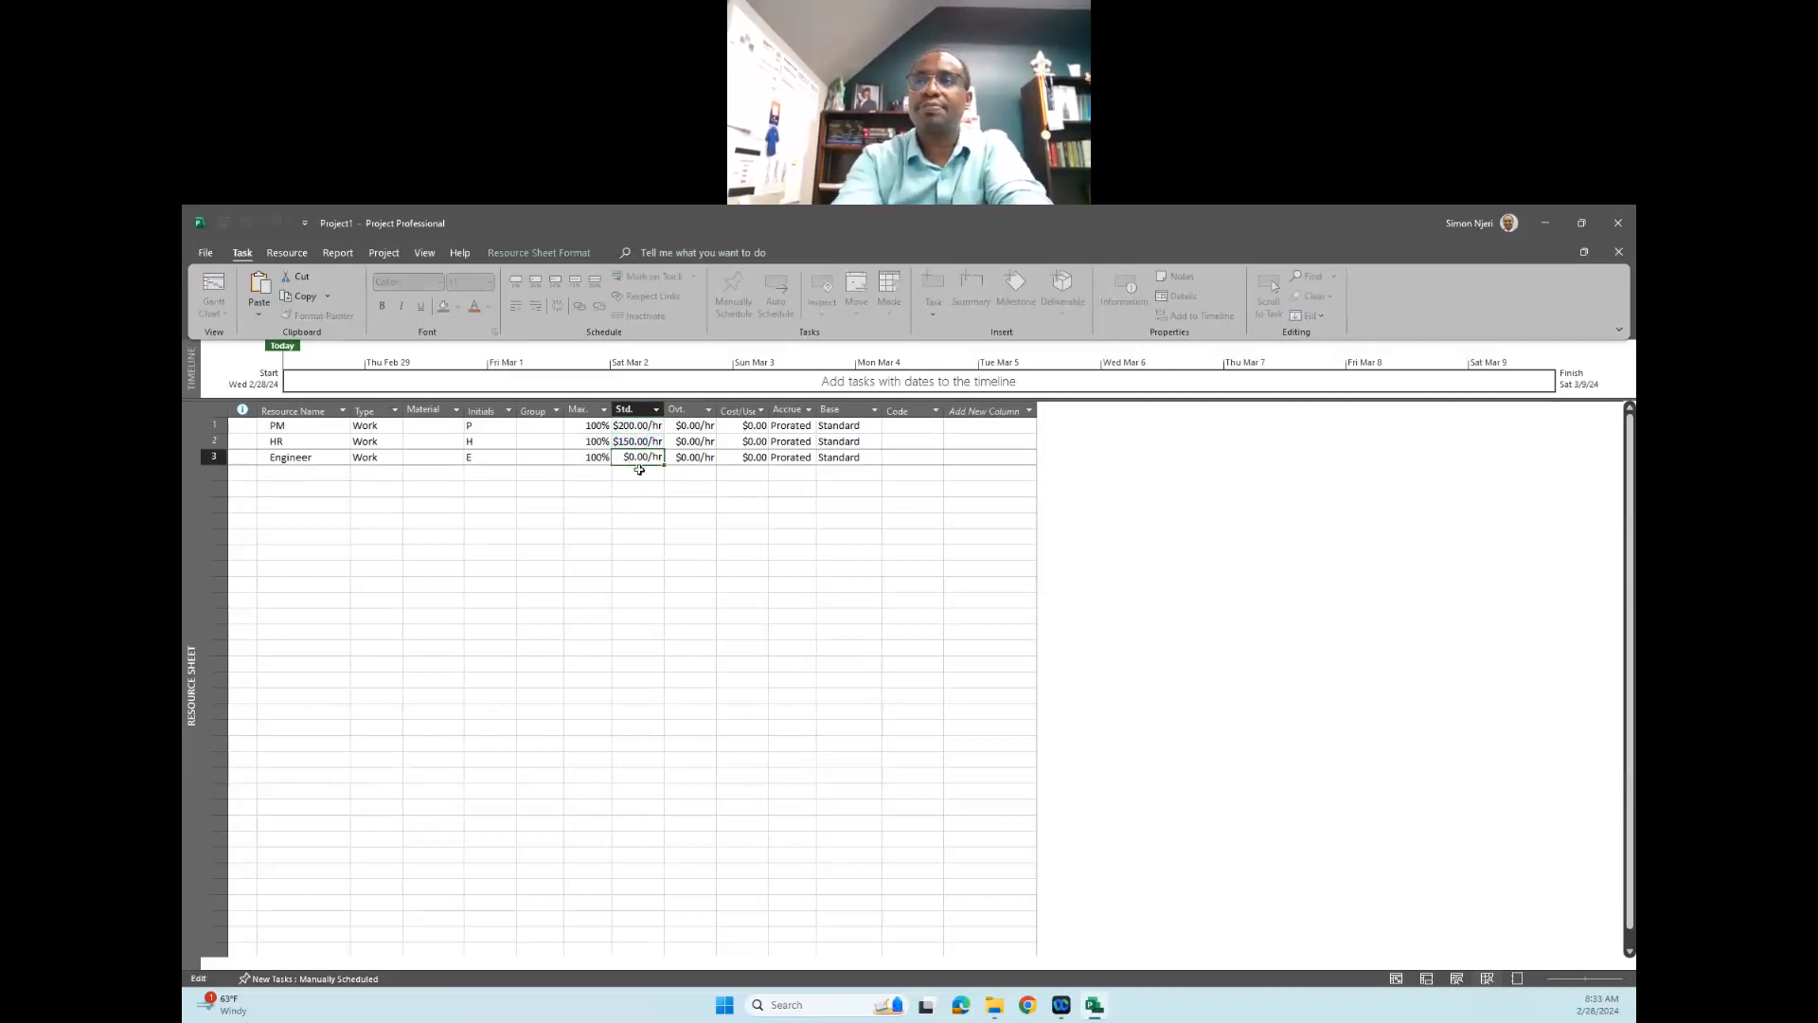
text(30)
key(Return)
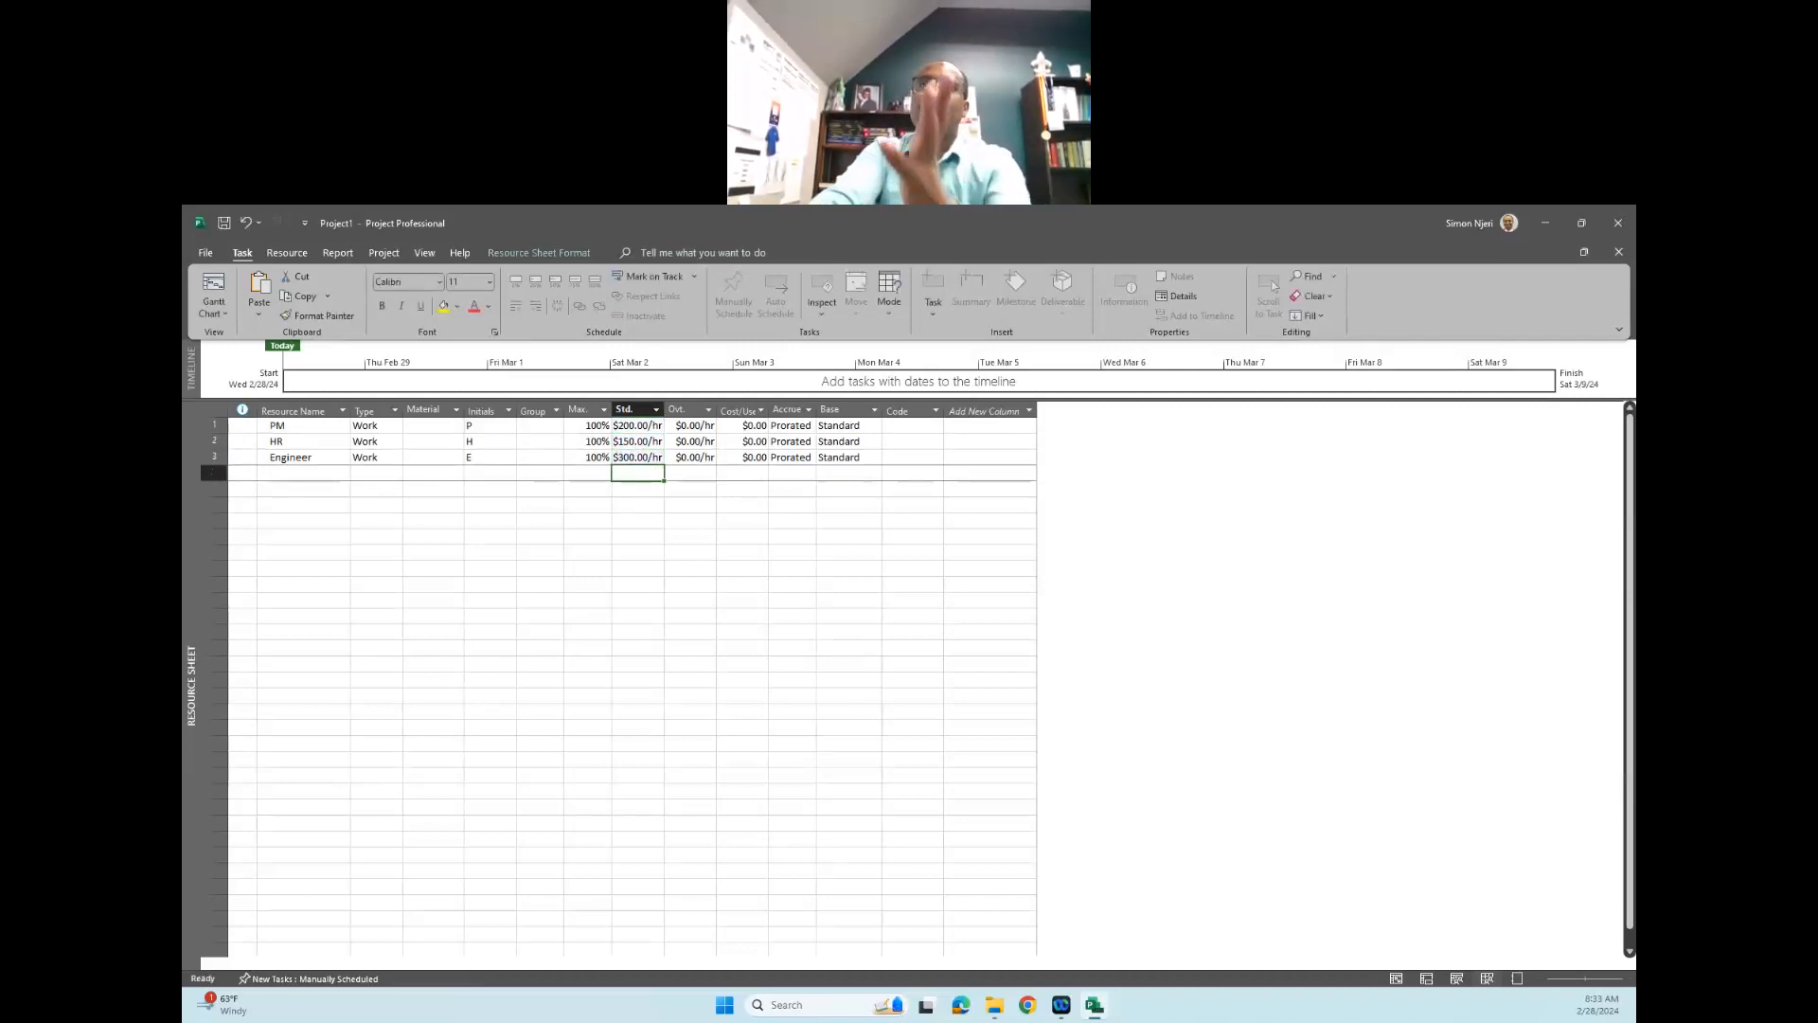
click(776, 631)
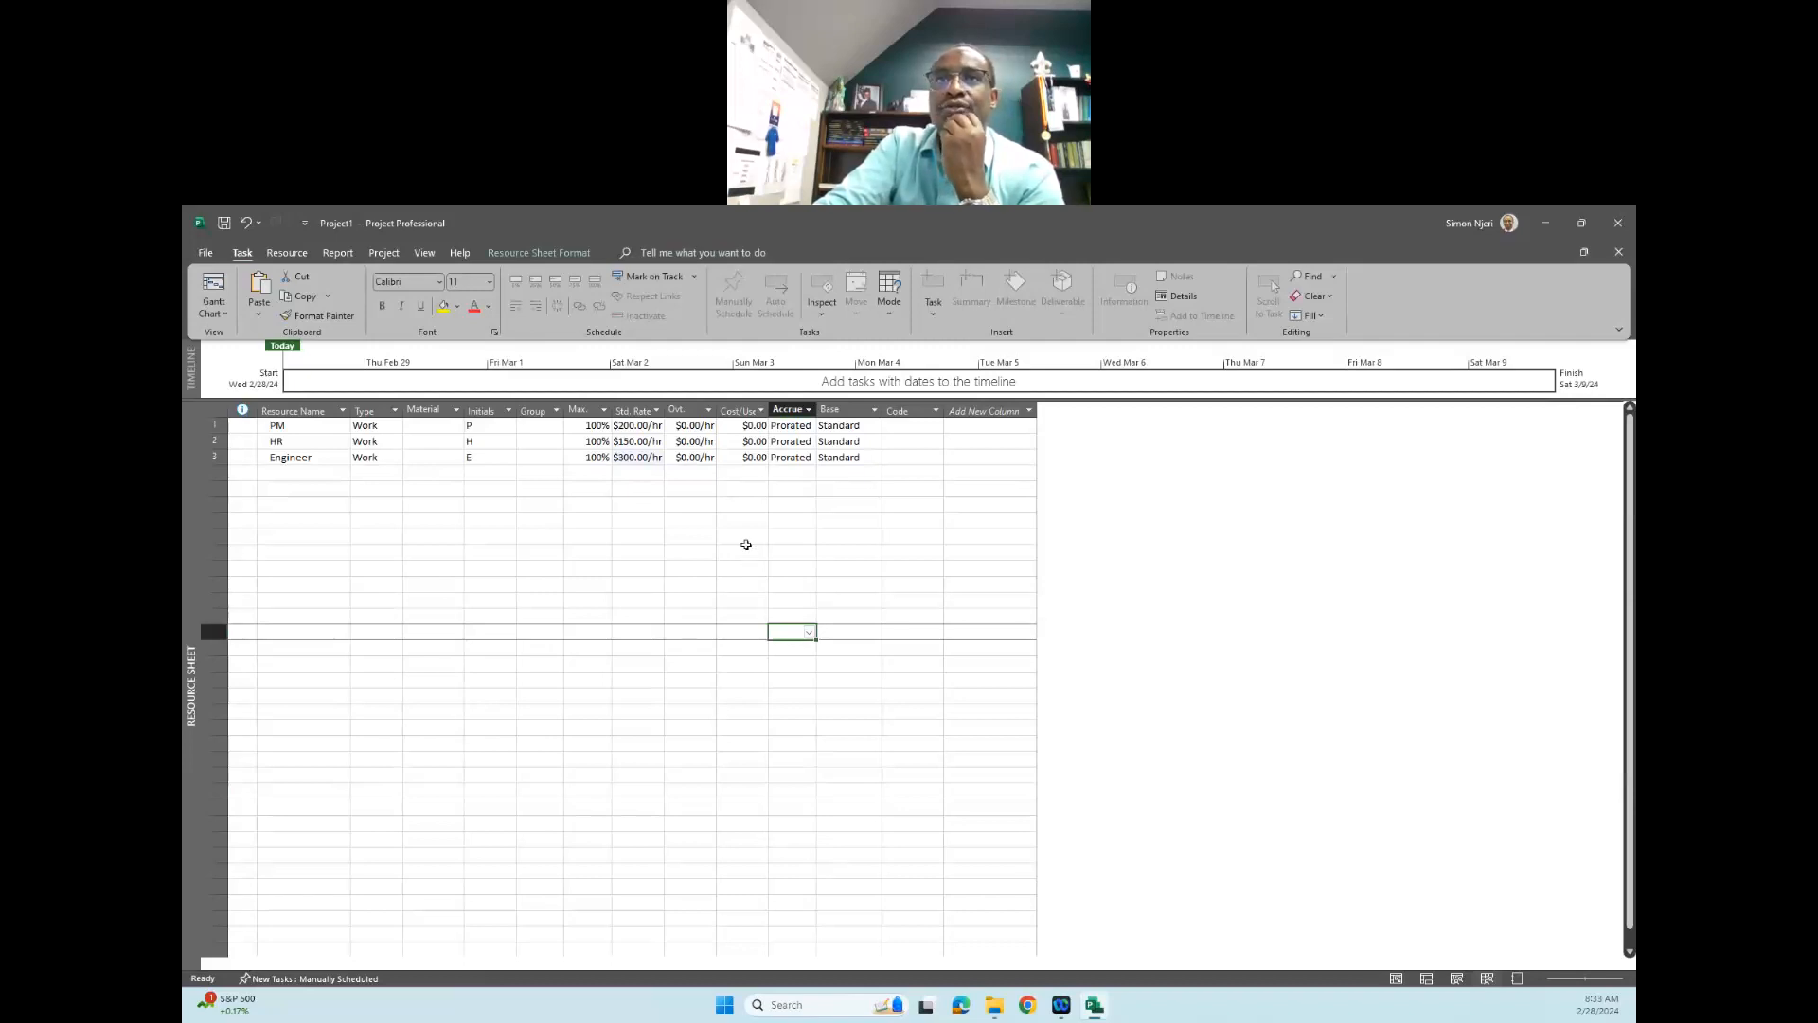
- Return to the Gantt Chart view and assign Engineer, HR and PM to the "WBS-Moving New Office" summary task
click(216, 315)
click(250, 384)
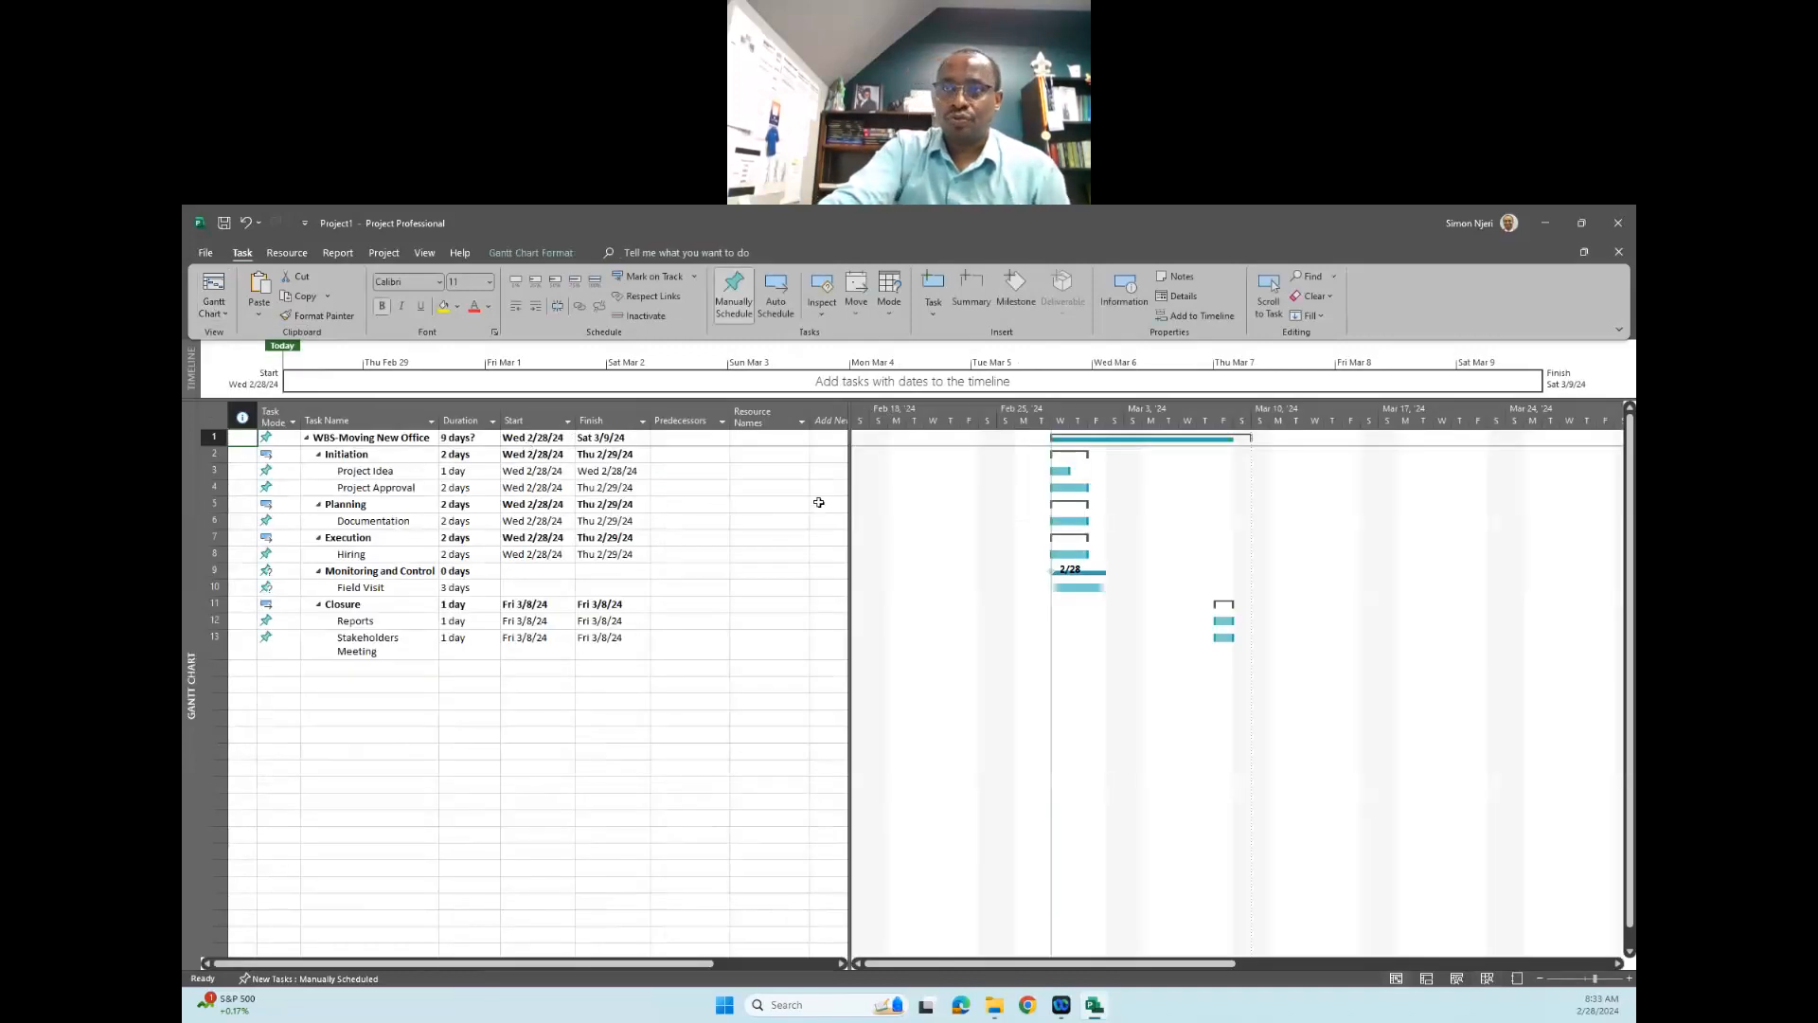
click(781, 437)
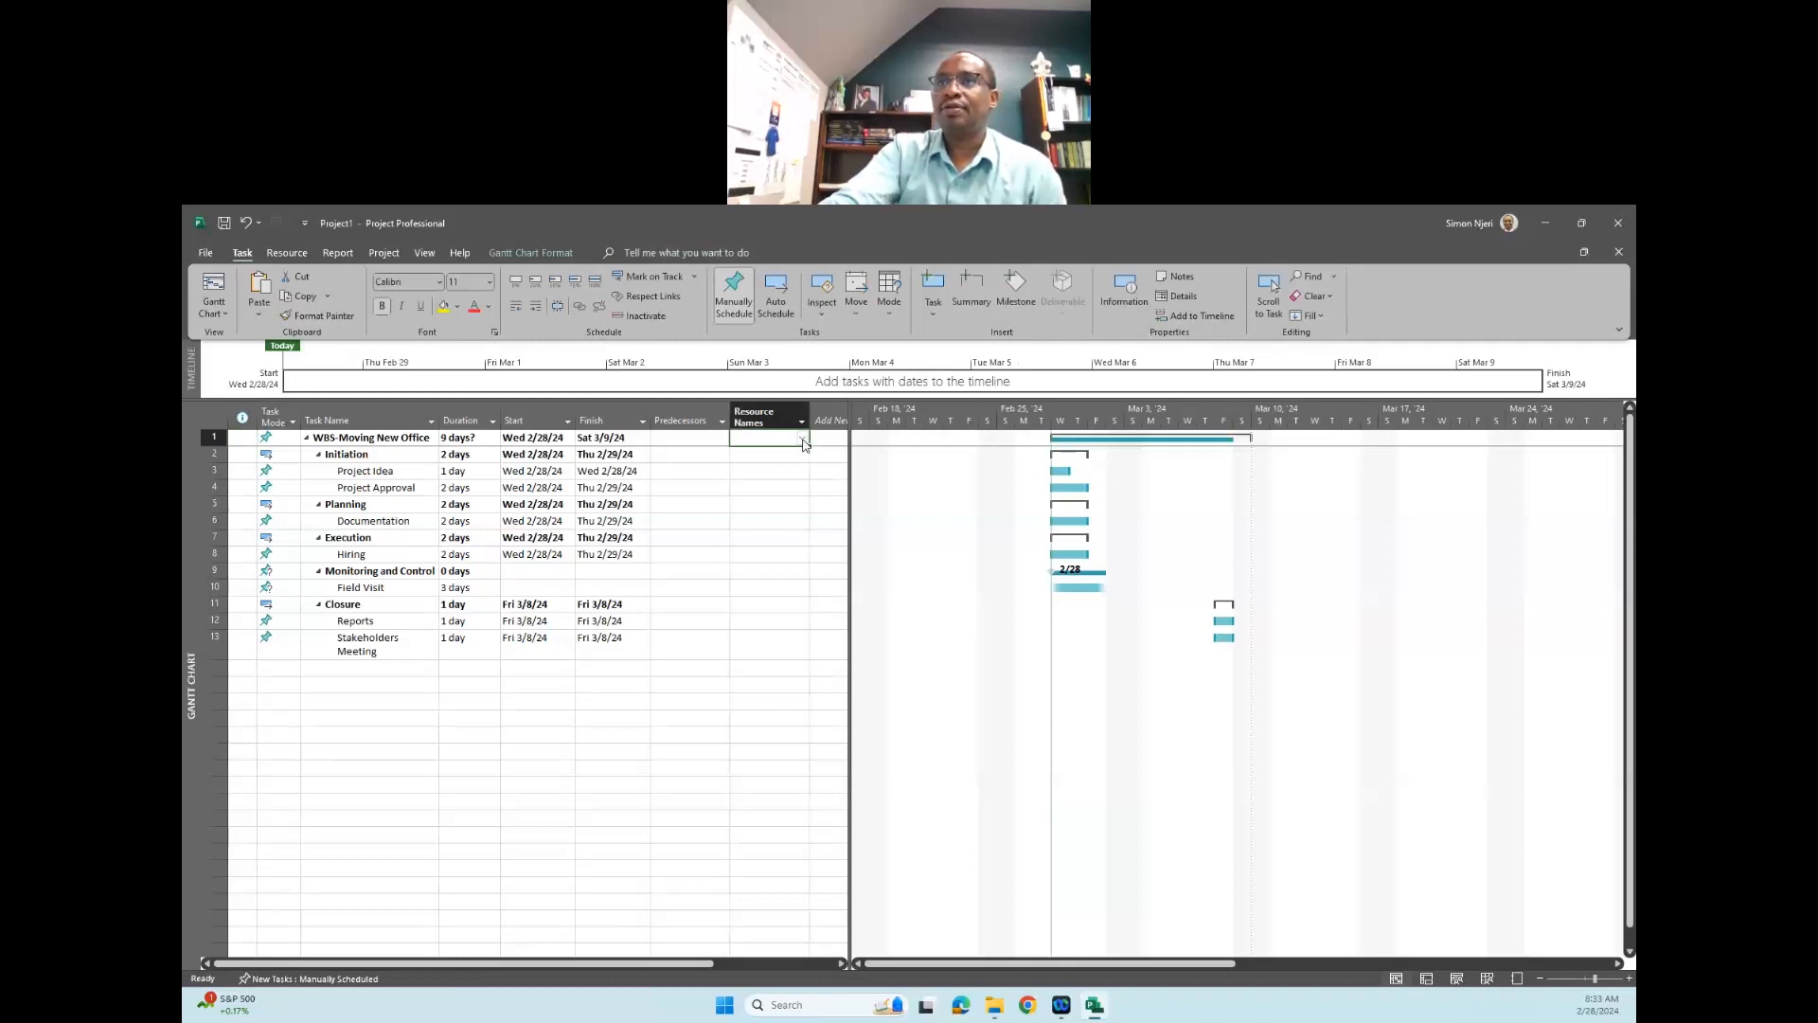
click(803, 441)
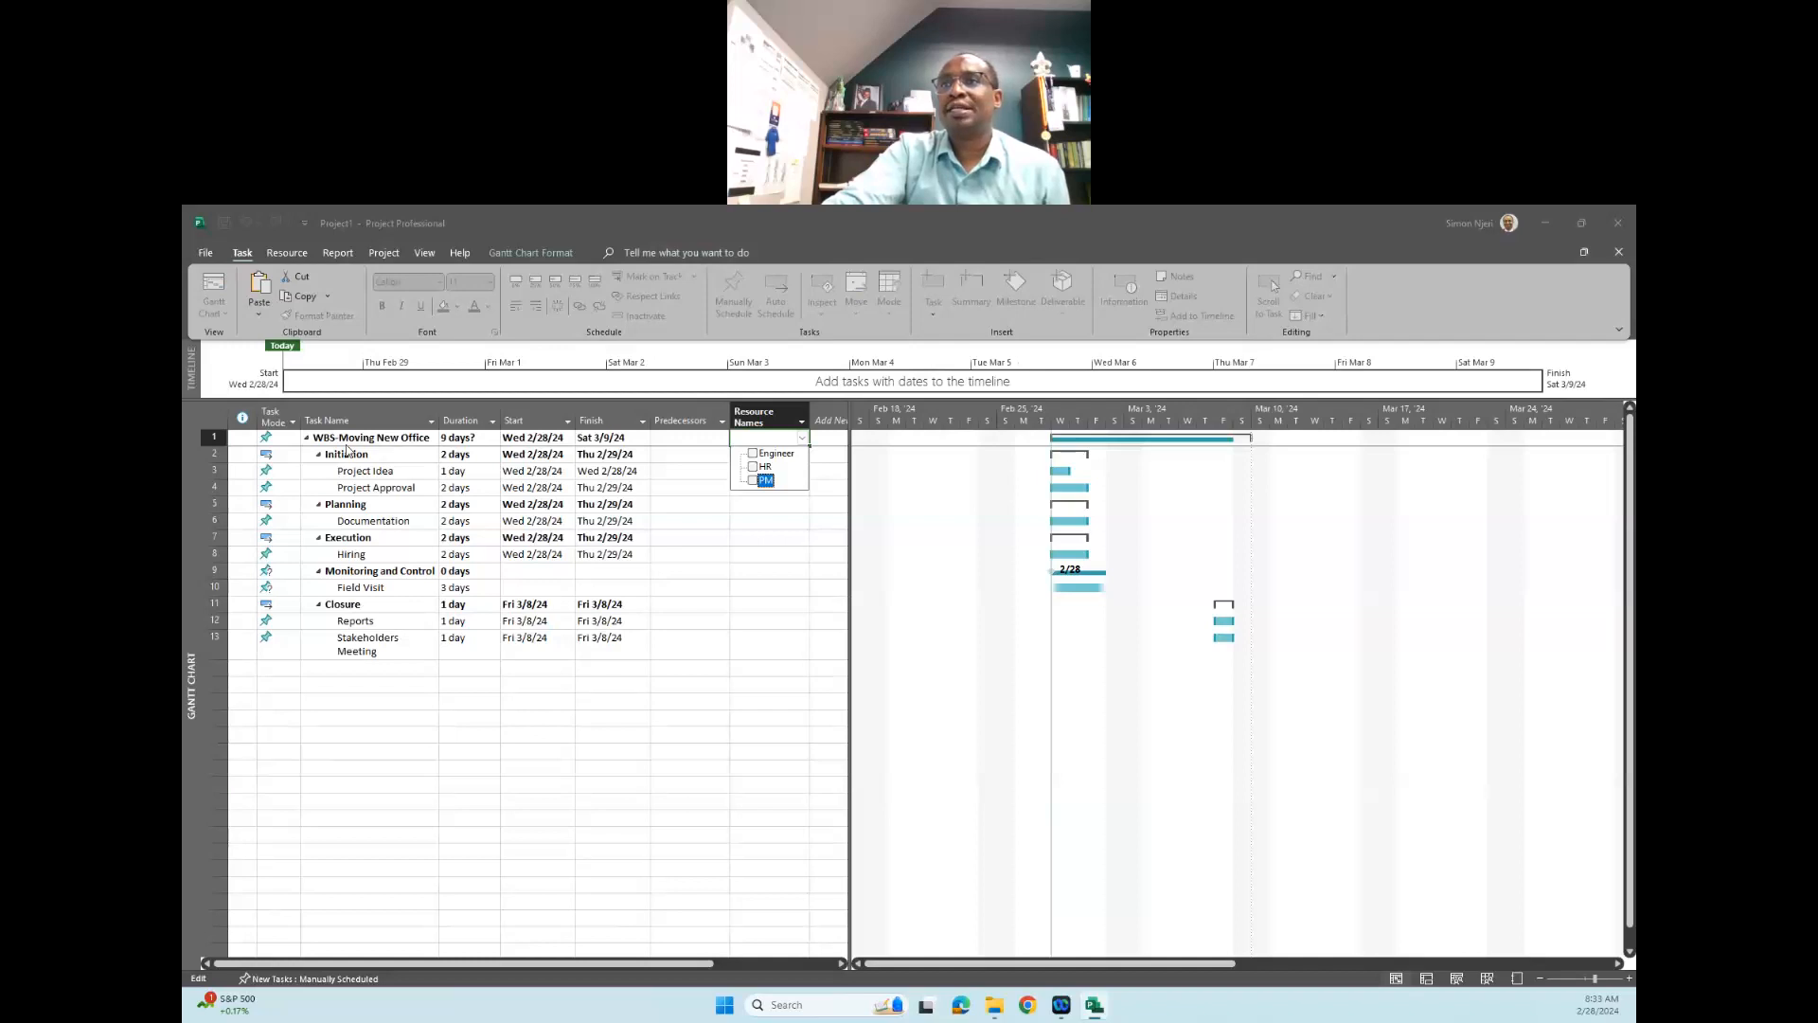
click(753, 454)
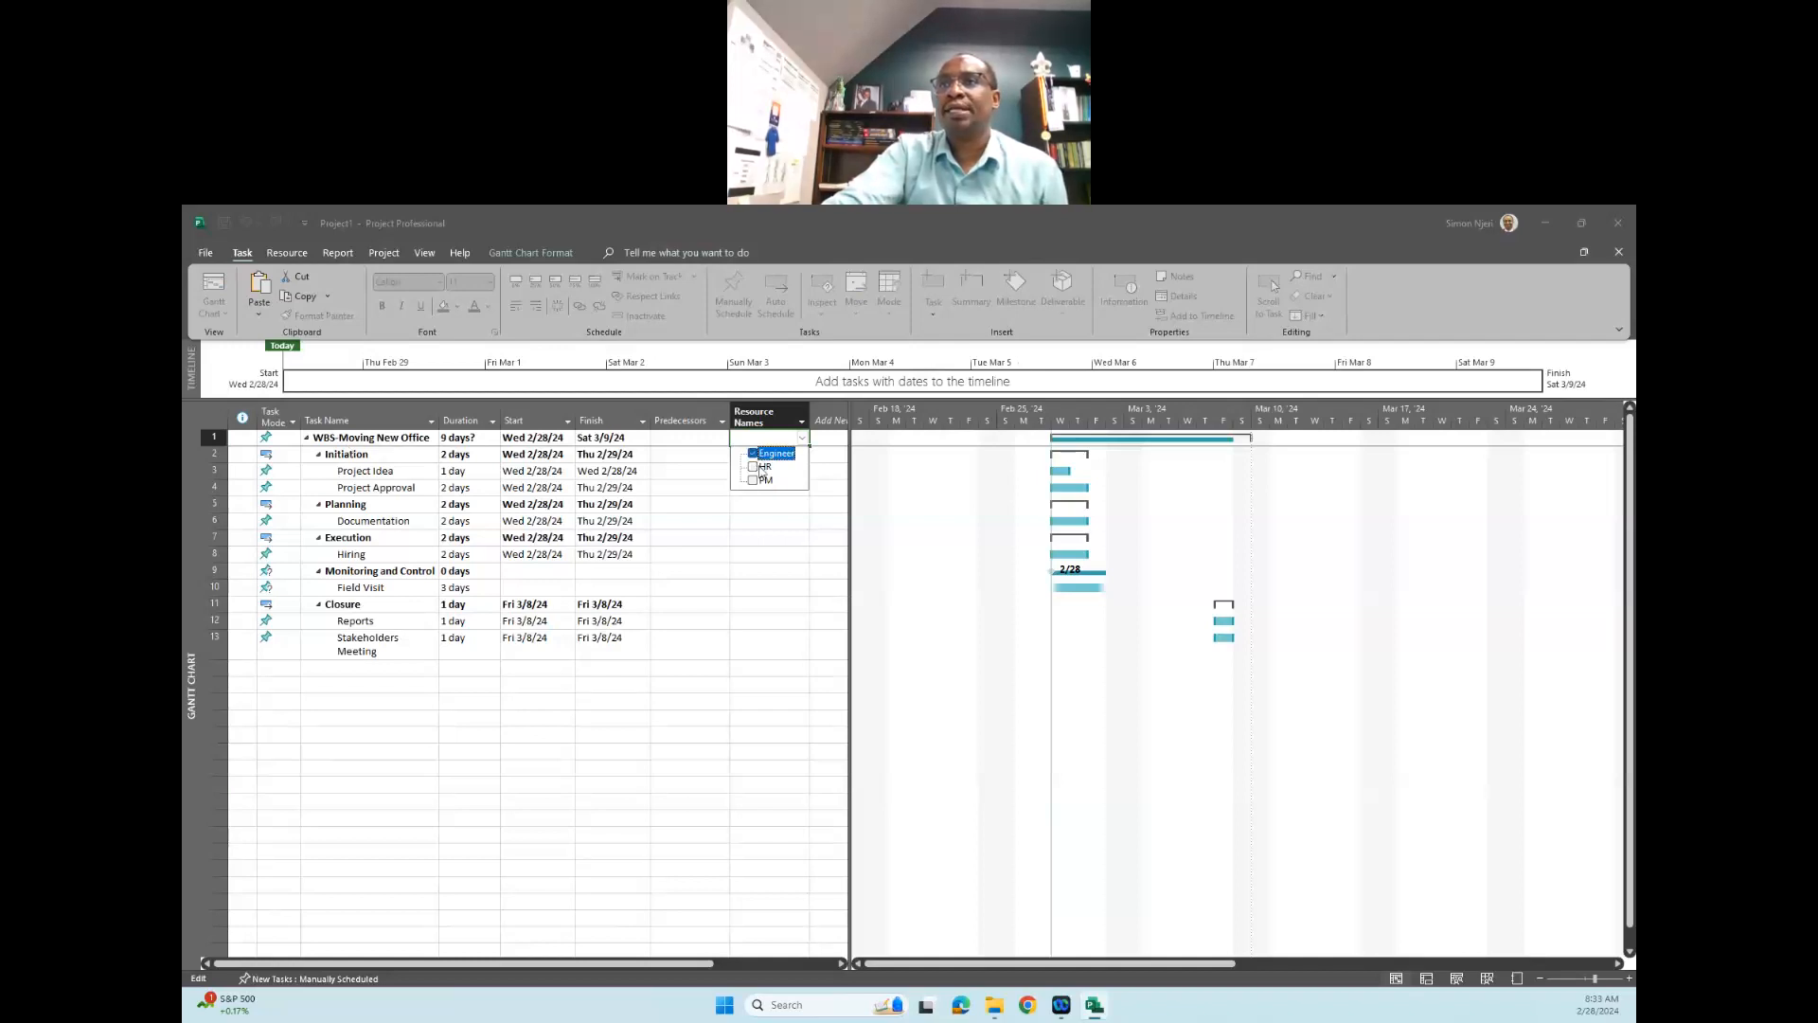
click(760, 467)
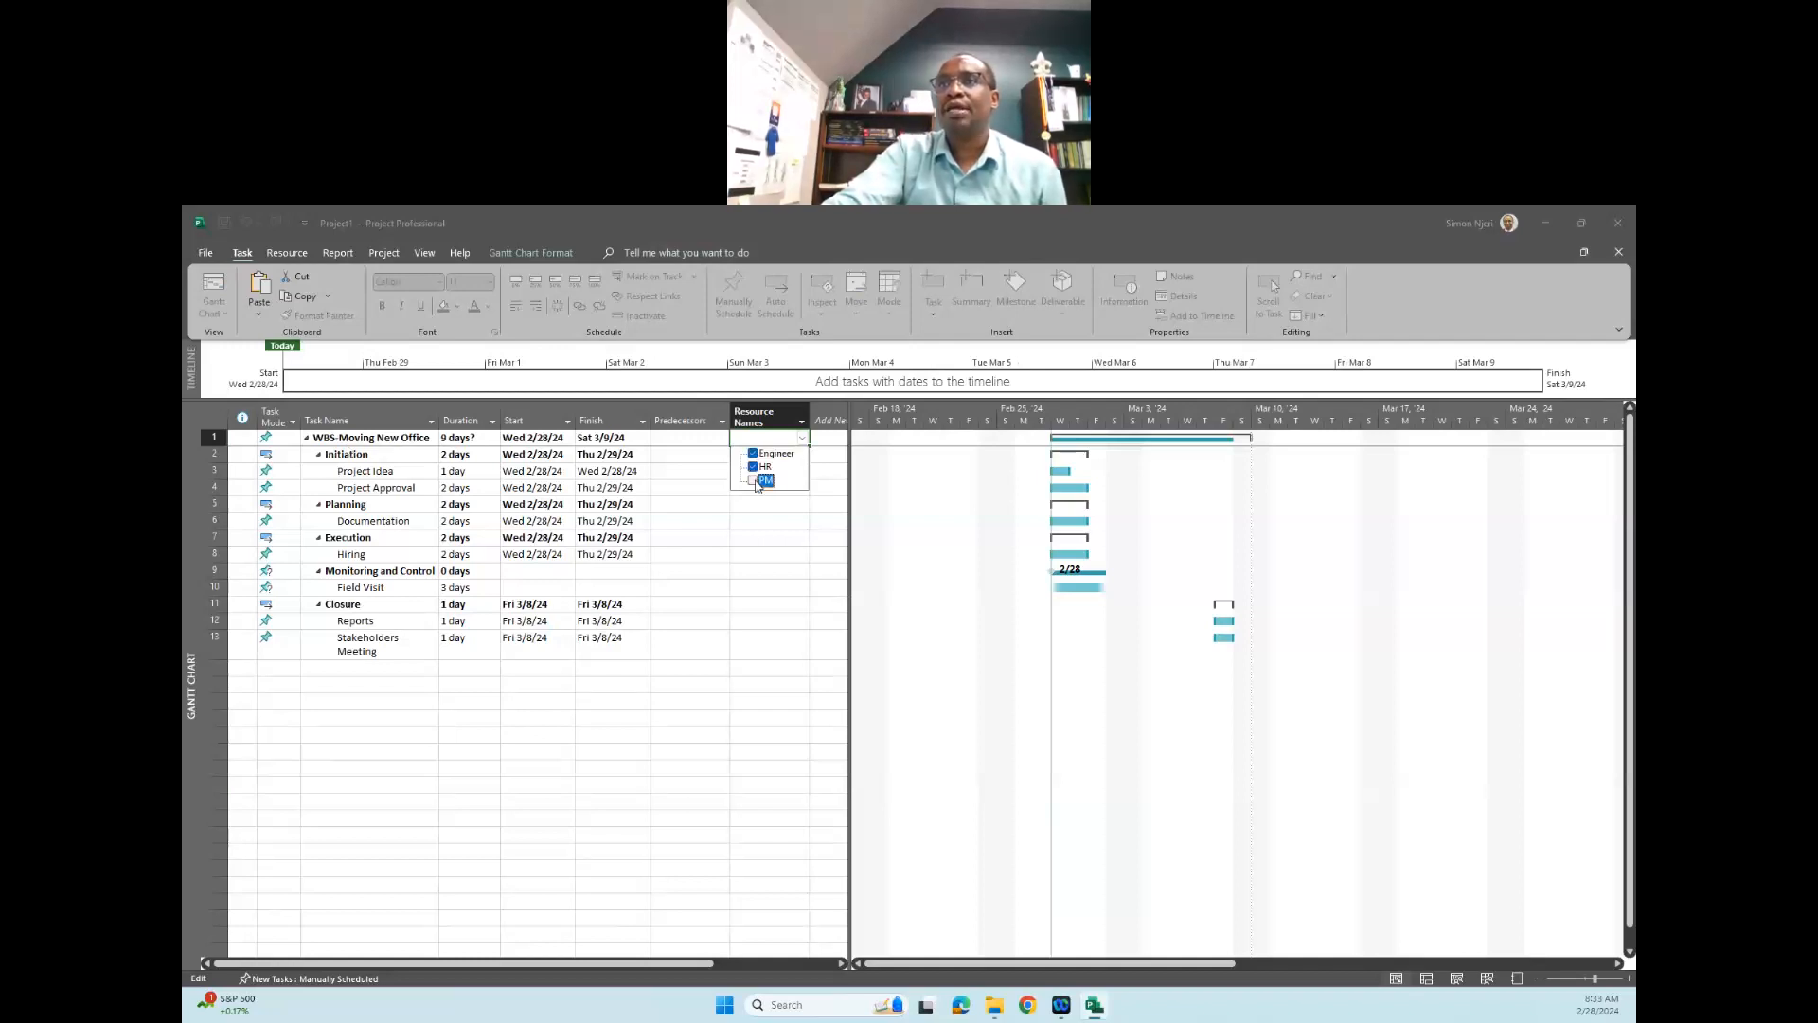
click(800, 518)
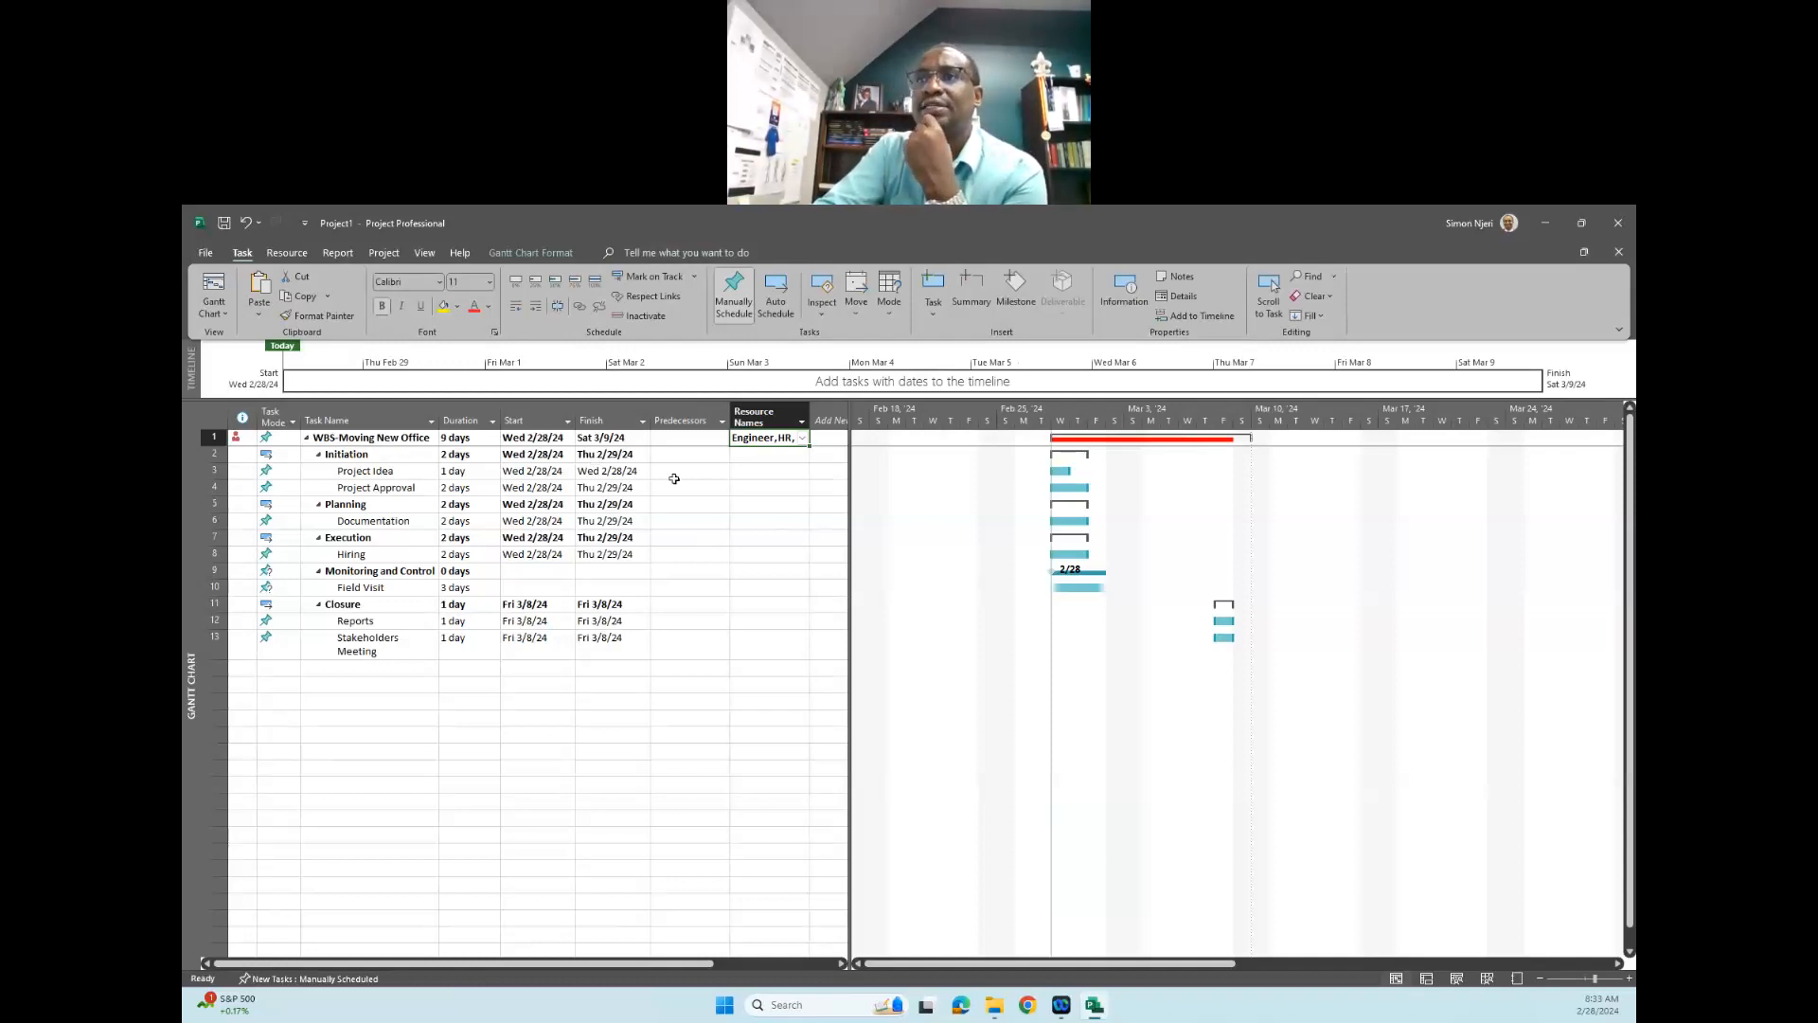
- Assign the PM resource to the "Initiation" phase and HR to the "Planning" phase
click(797, 455)
click(802, 456)
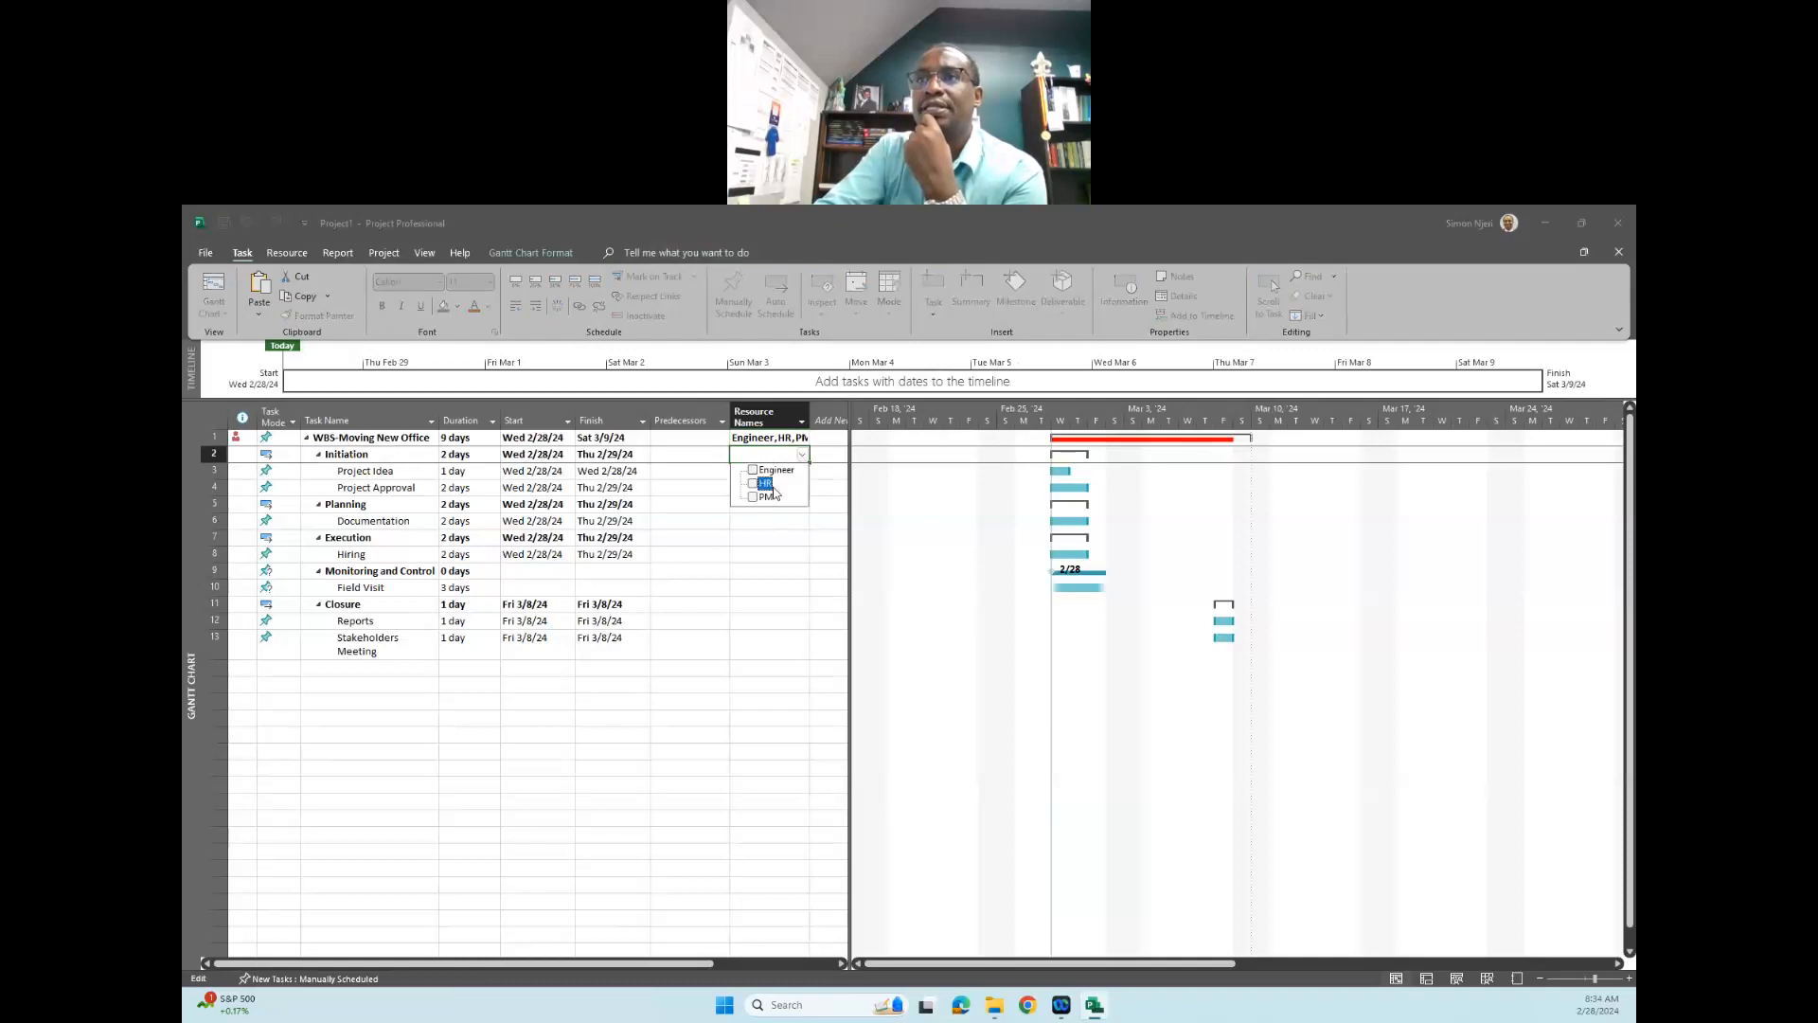
click(768, 498)
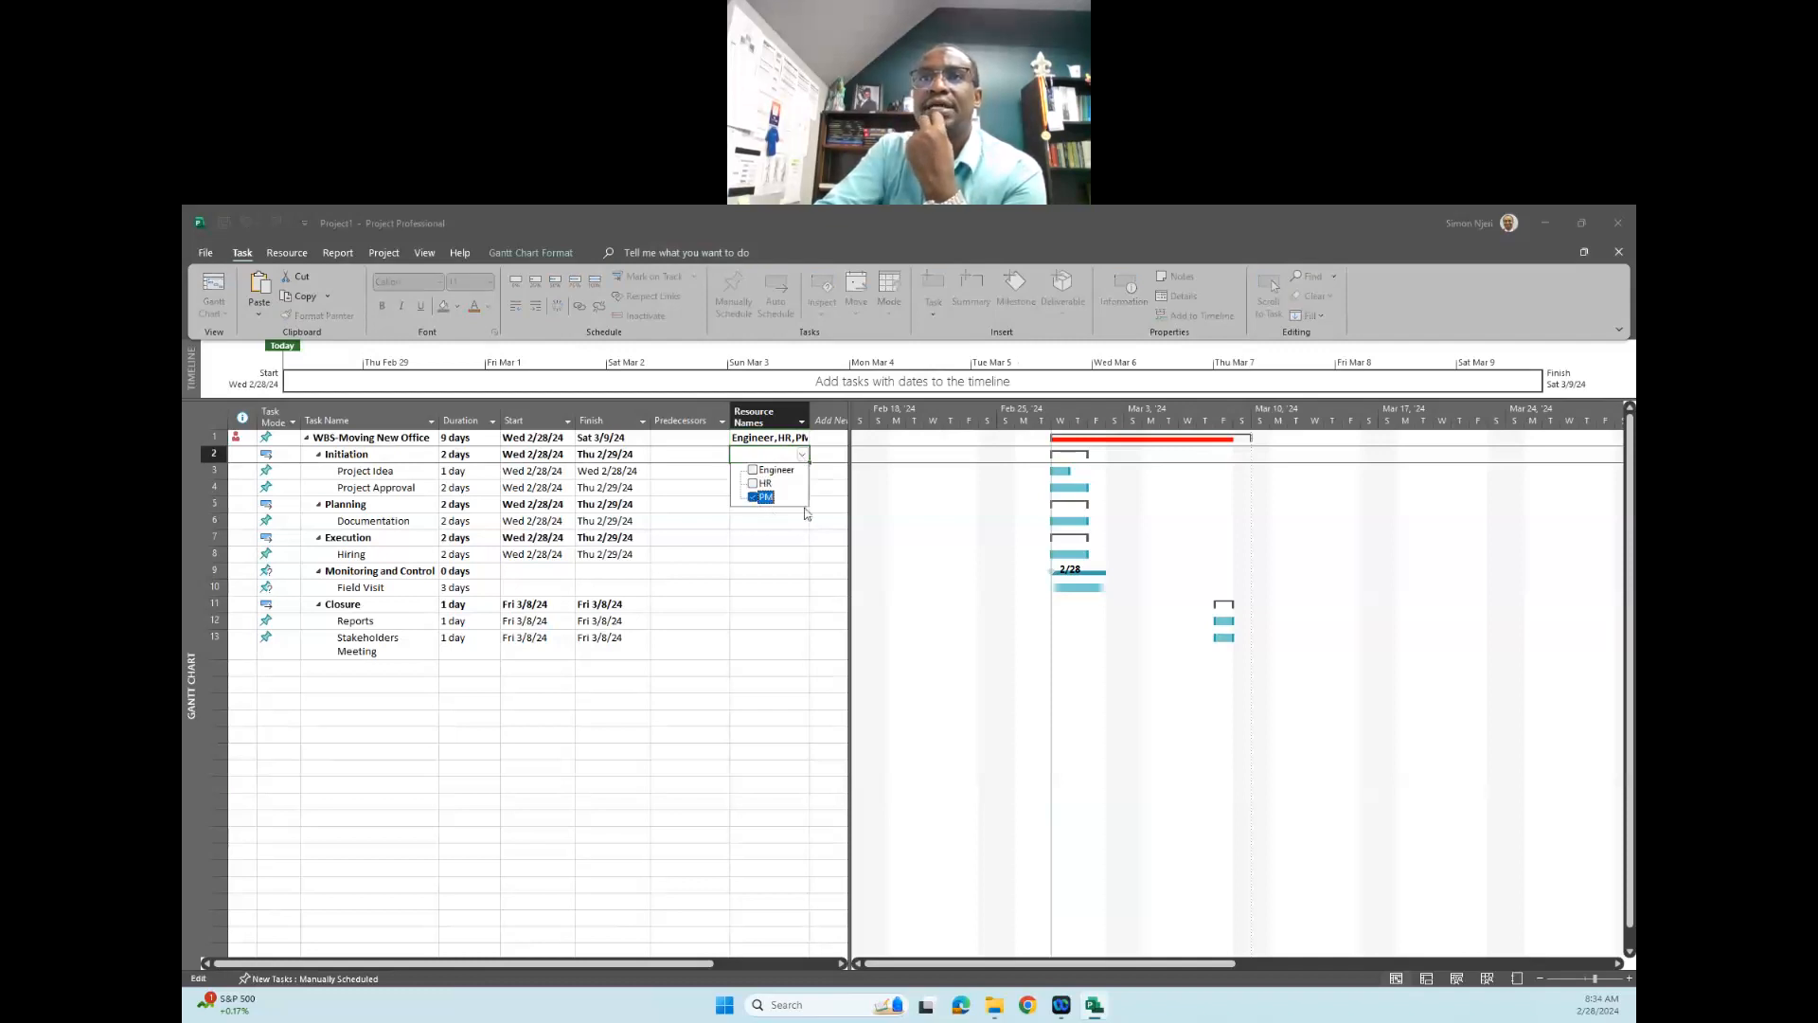
click(804, 513)
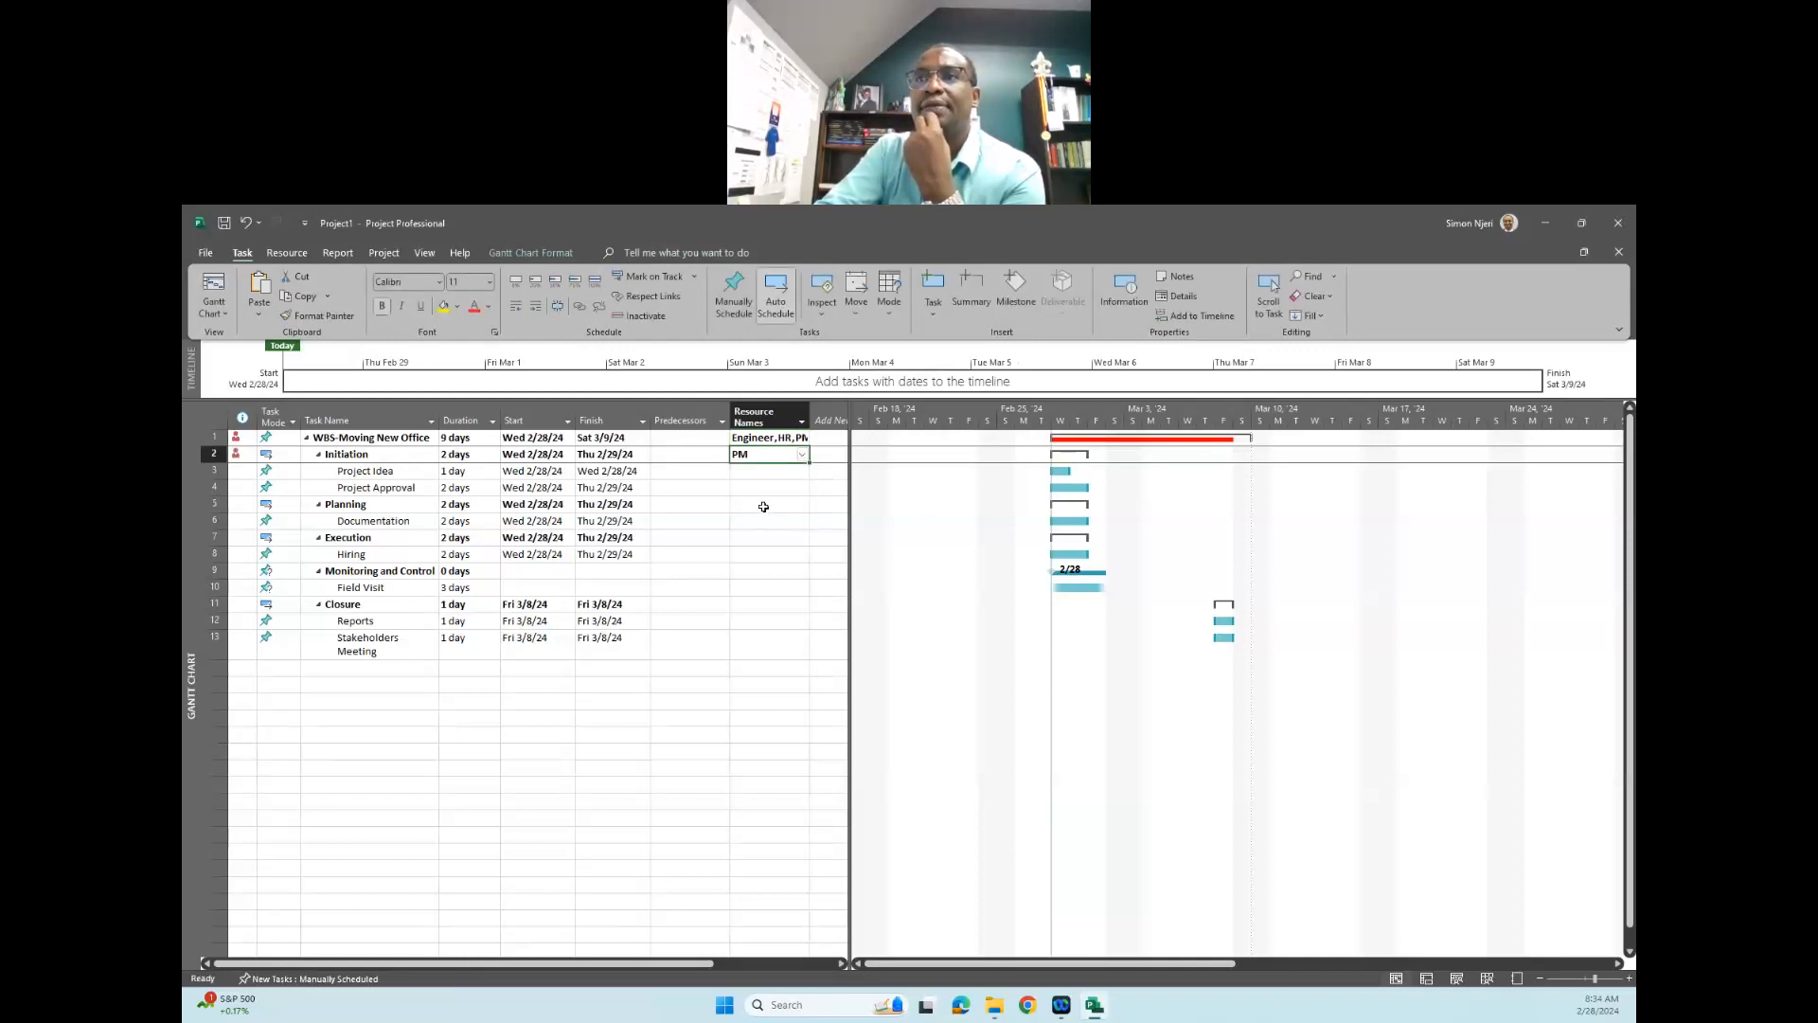
click(764, 506)
click(802, 510)
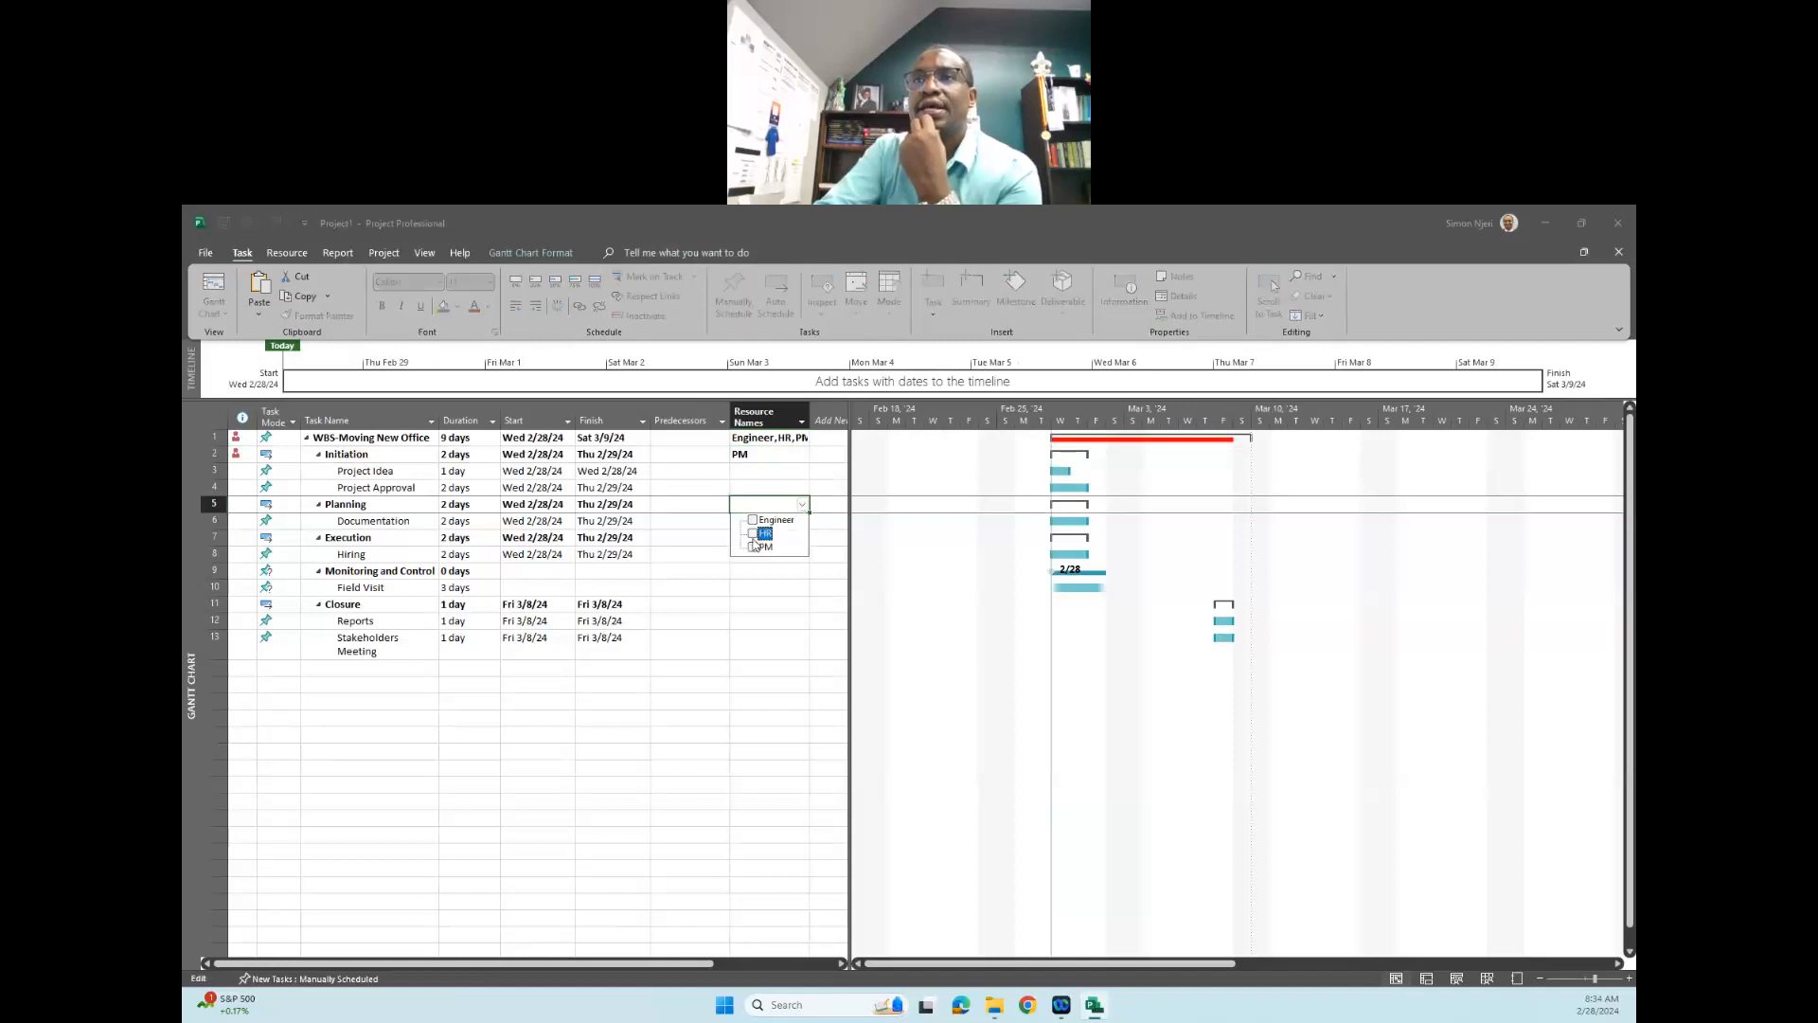
click(755, 533)
click(826, 559)
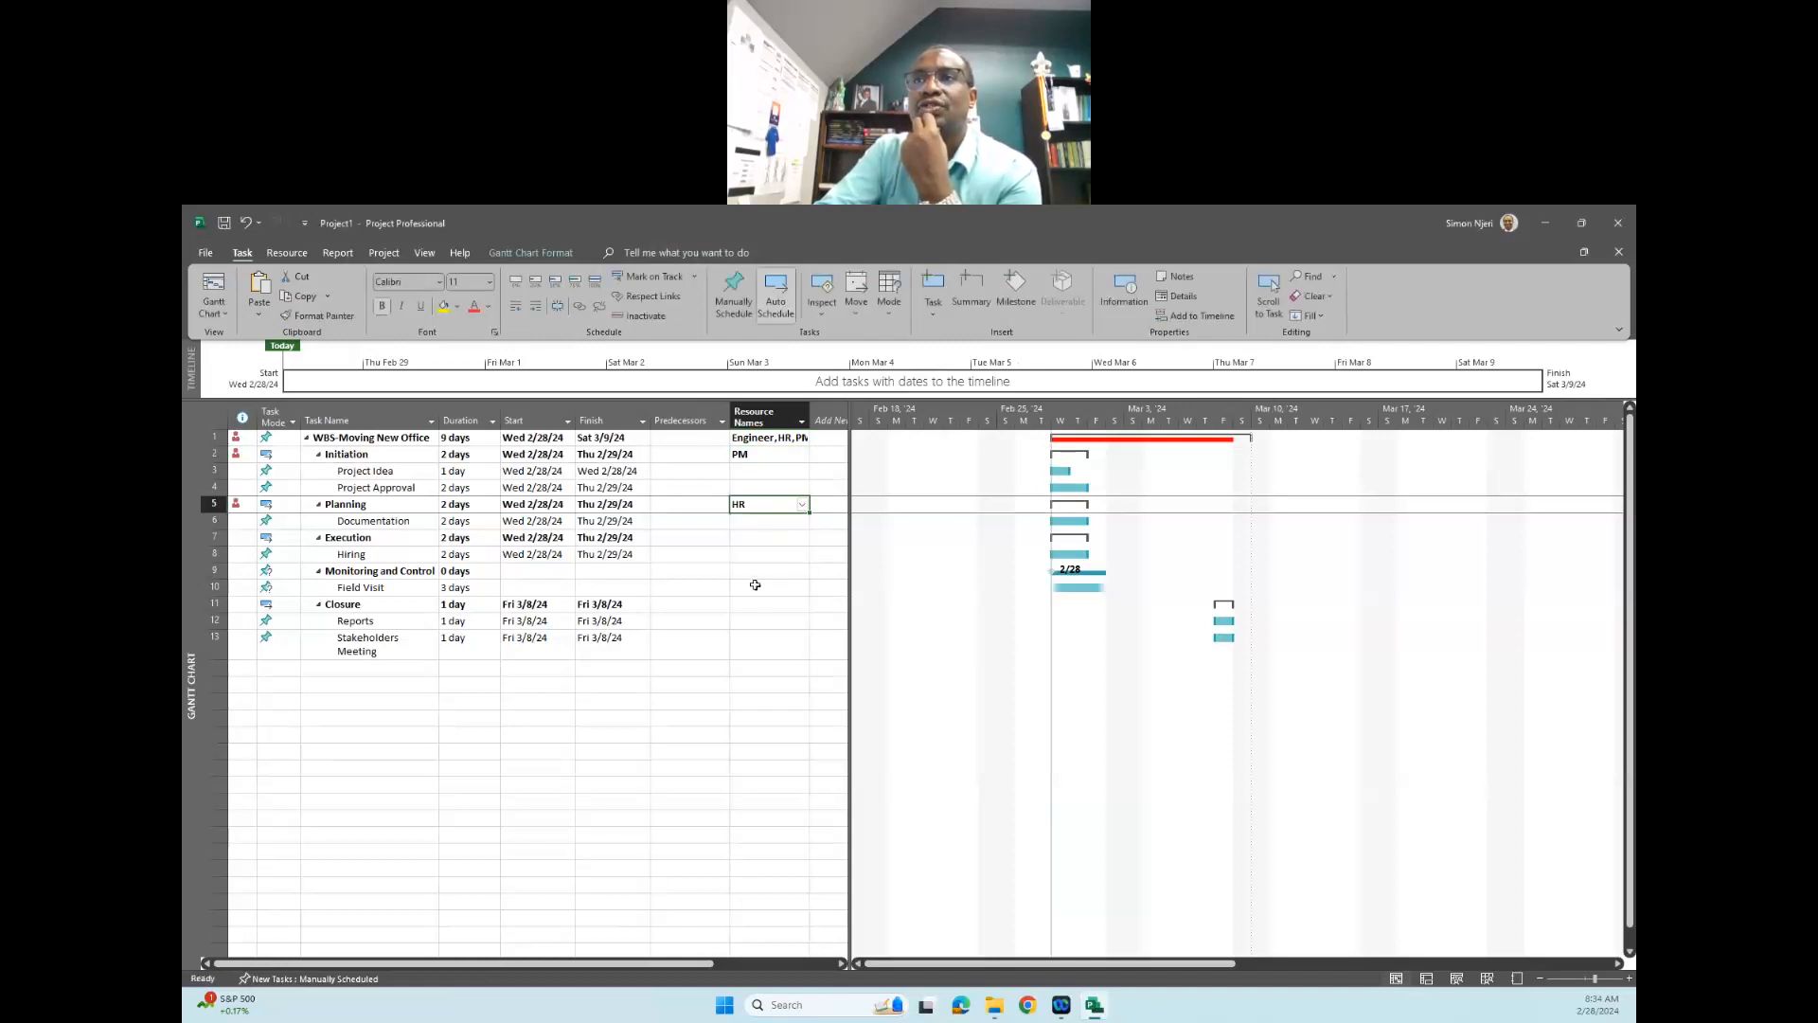
- Assign the Engineer resource to the "Monitoring and Control" phase
click(772, 572)
click(803, 574)
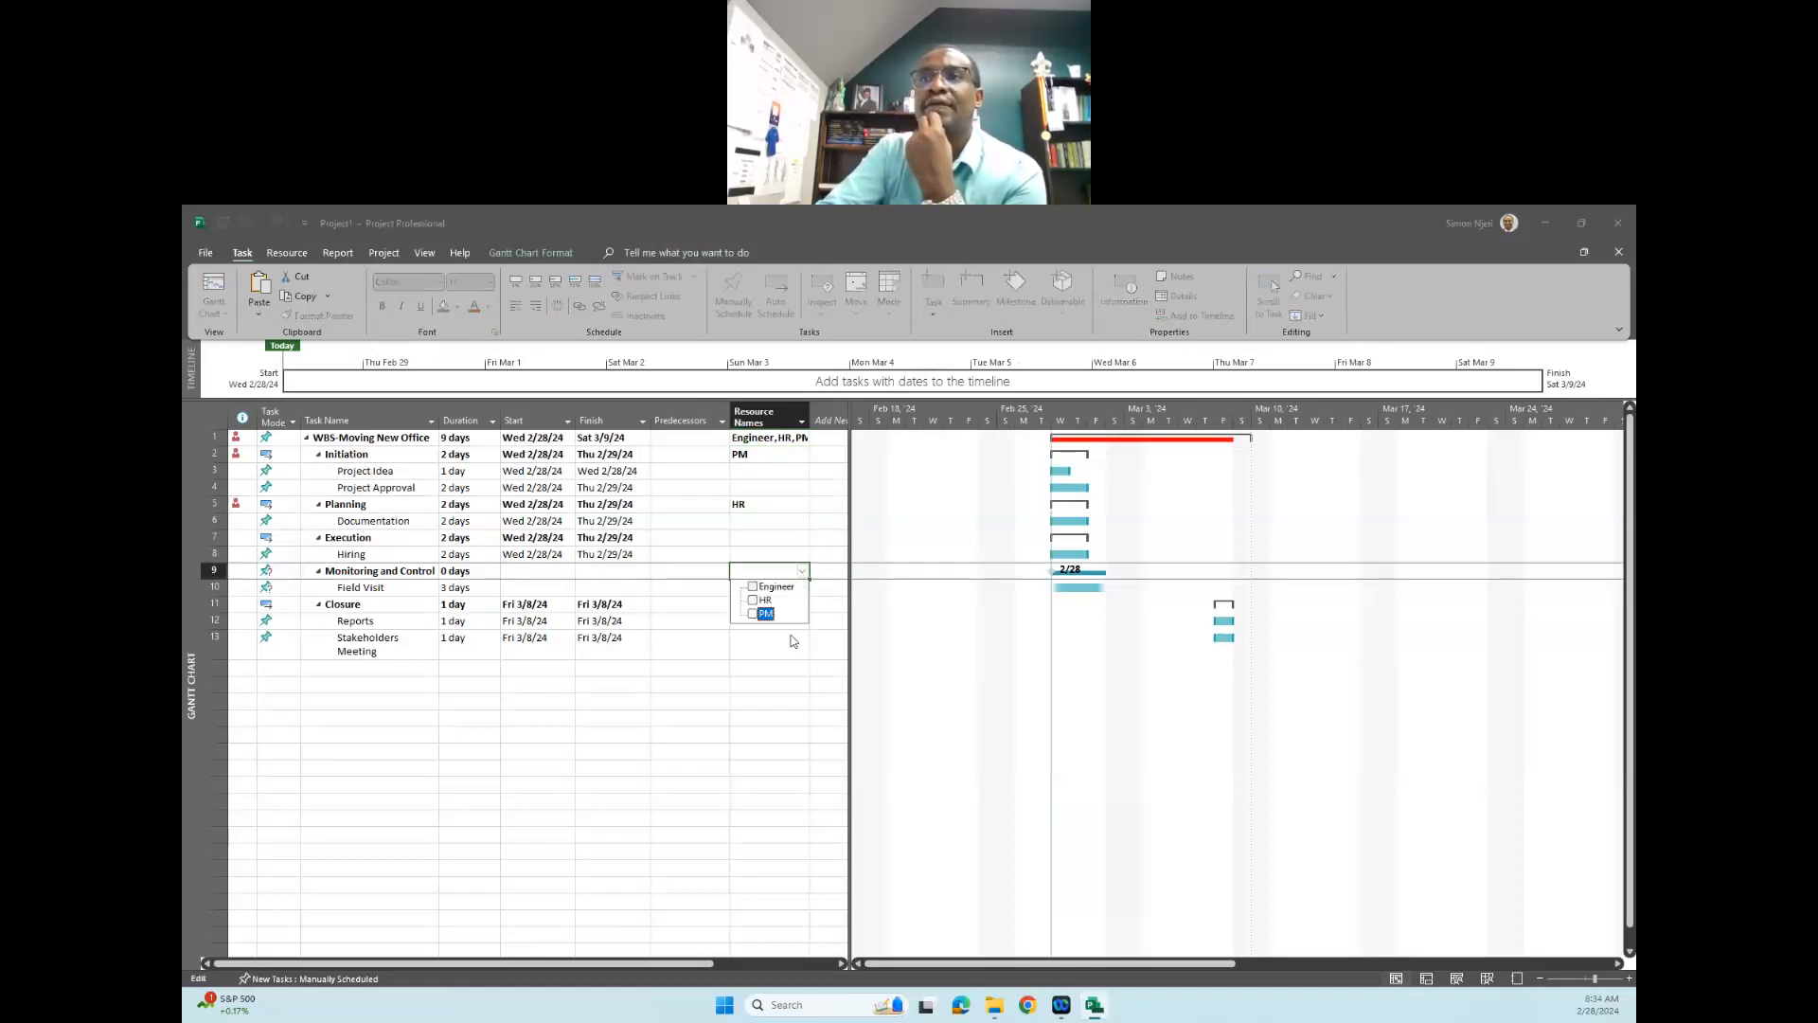
click(753, 587)
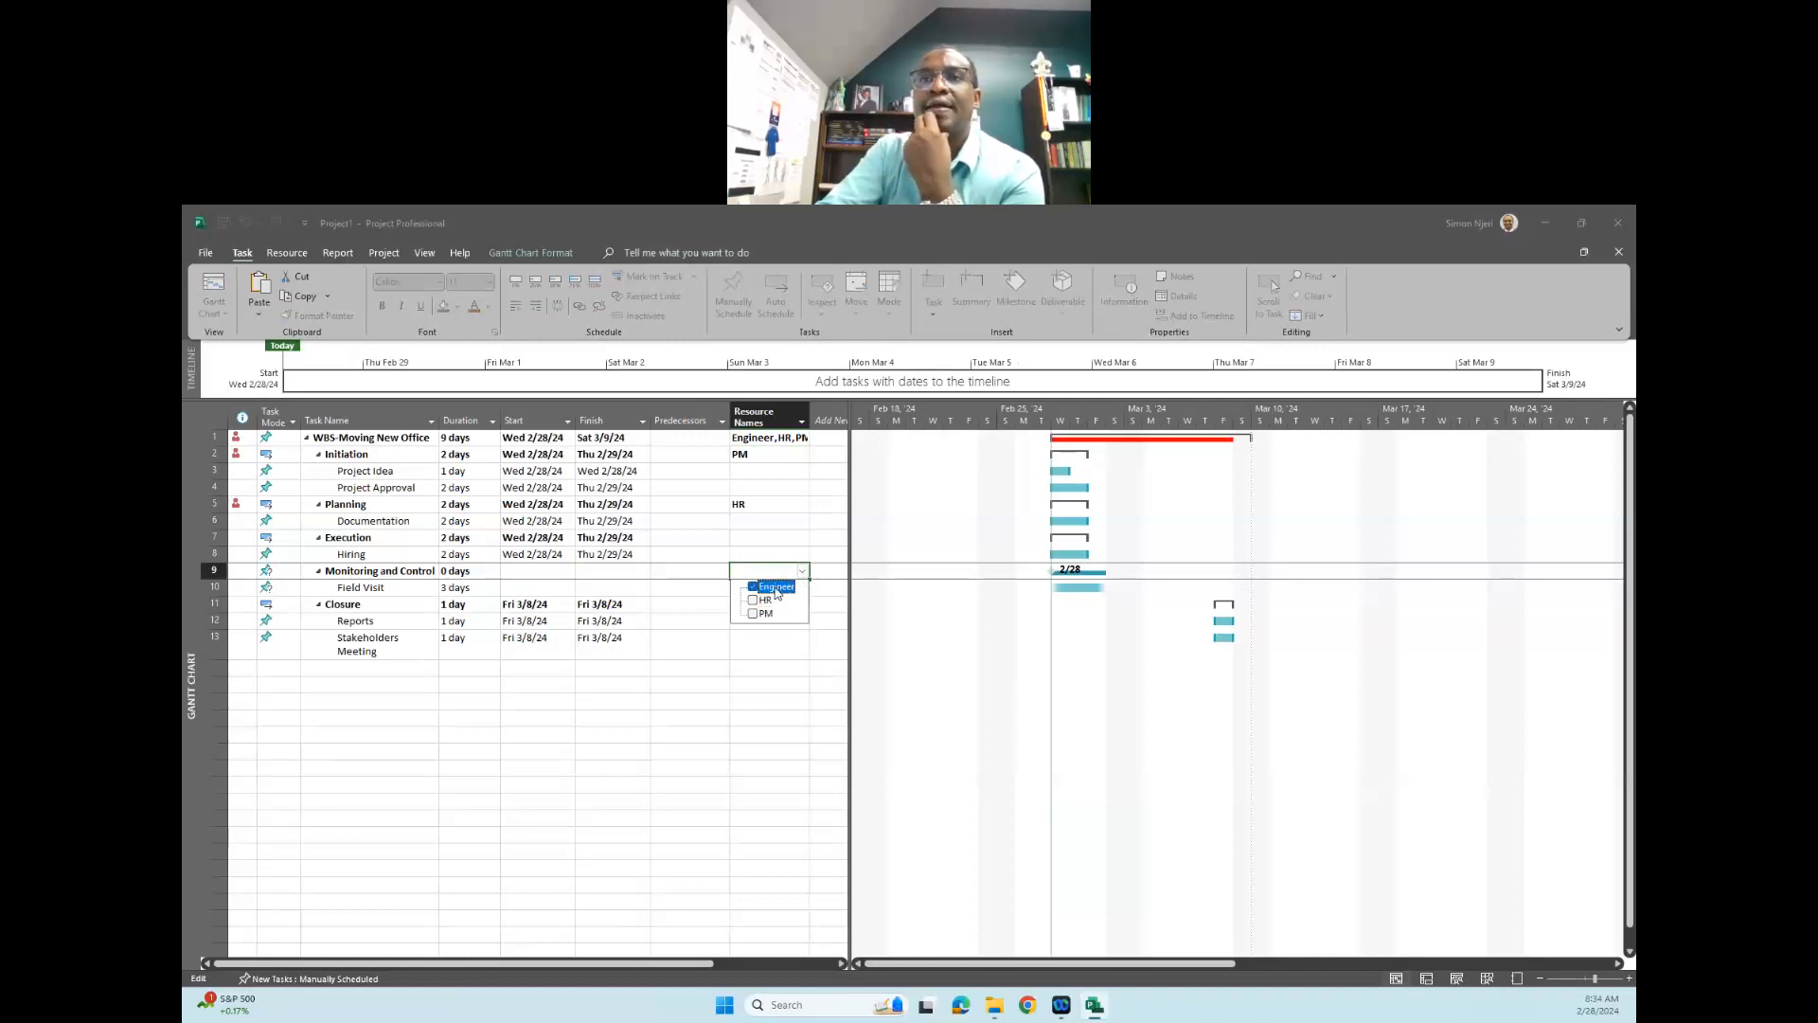
click(810, 649)
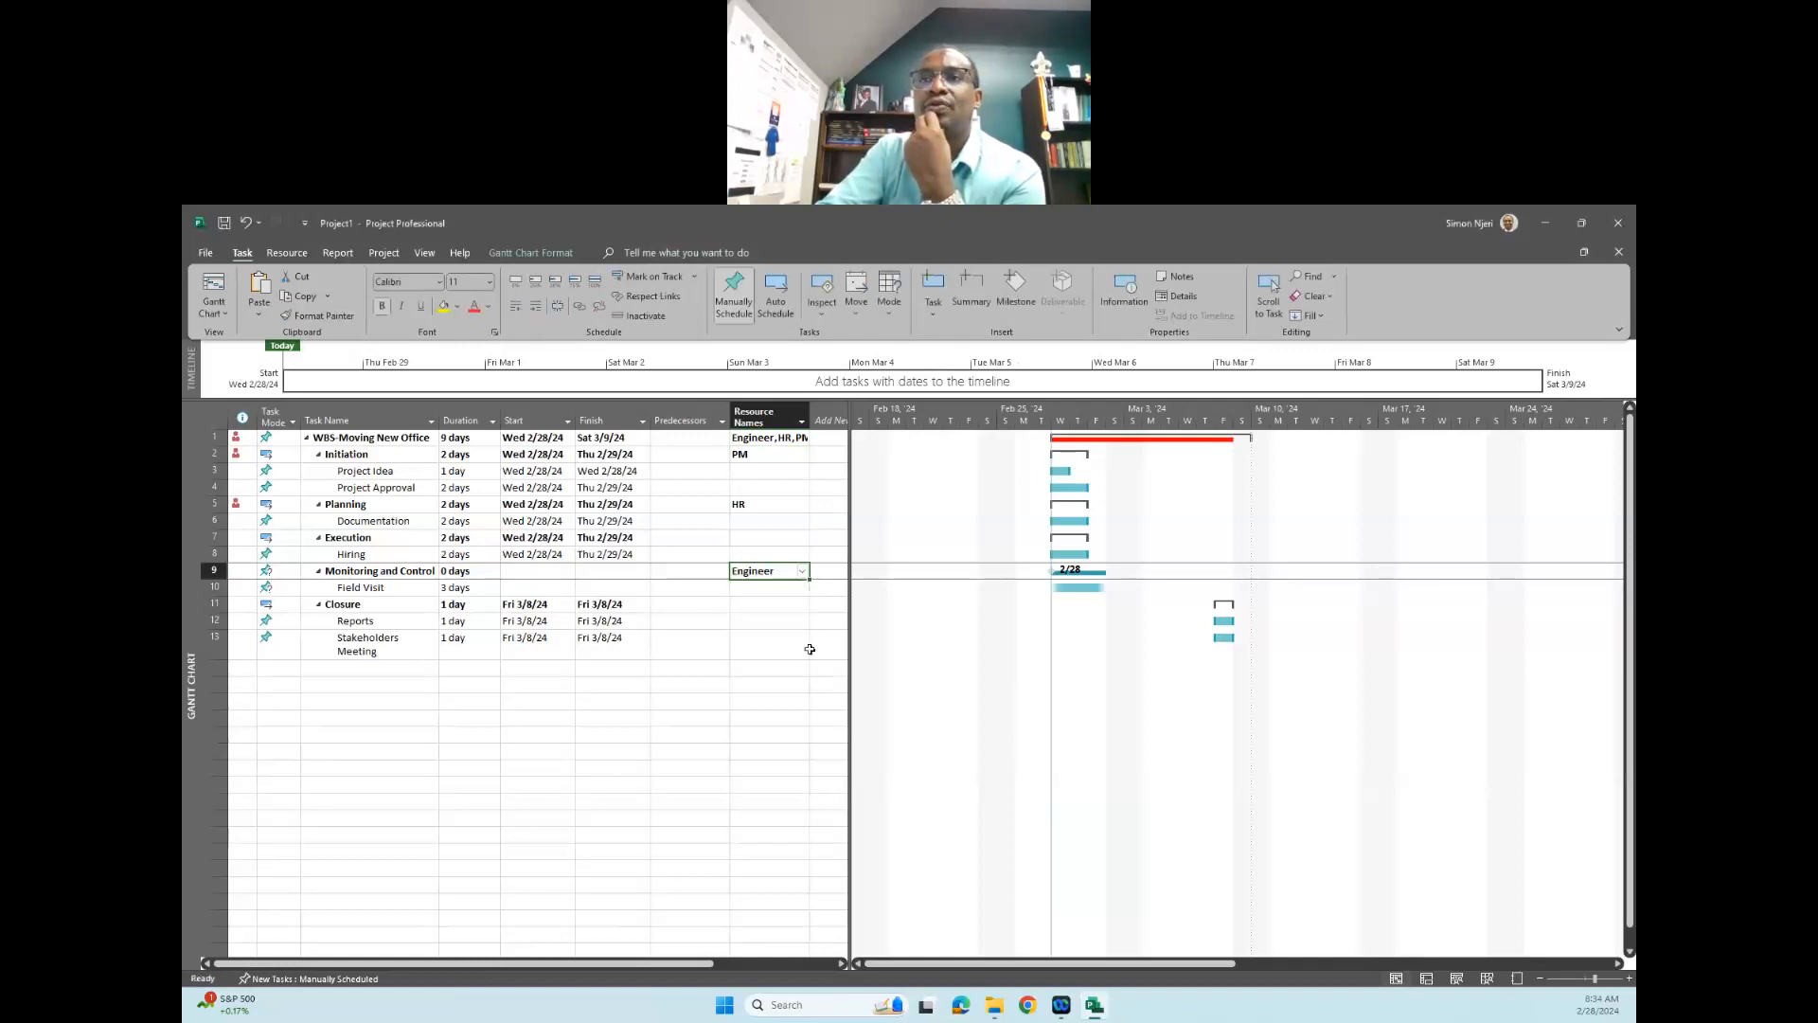
- Assign all three resources, Engineer, HR and PM, to the "Closure" phase
click(762, 608)
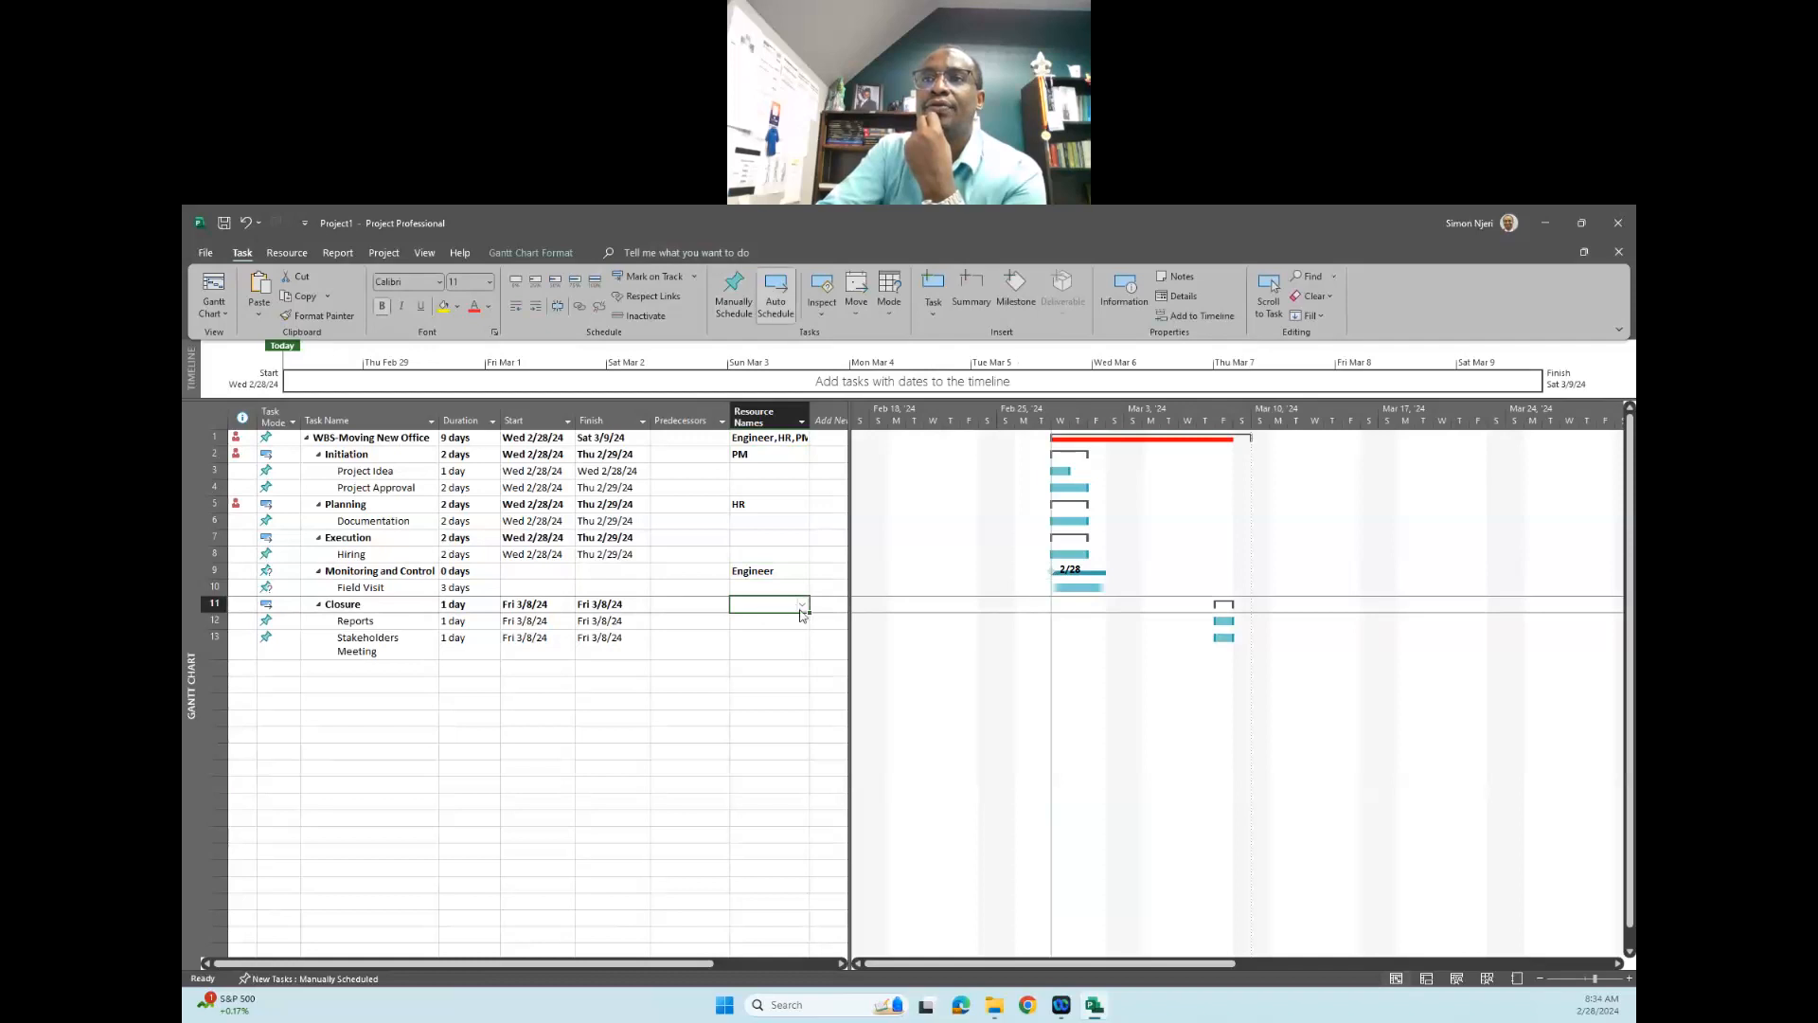
click(802, 606)
click(754, 620)
click(754, 634)
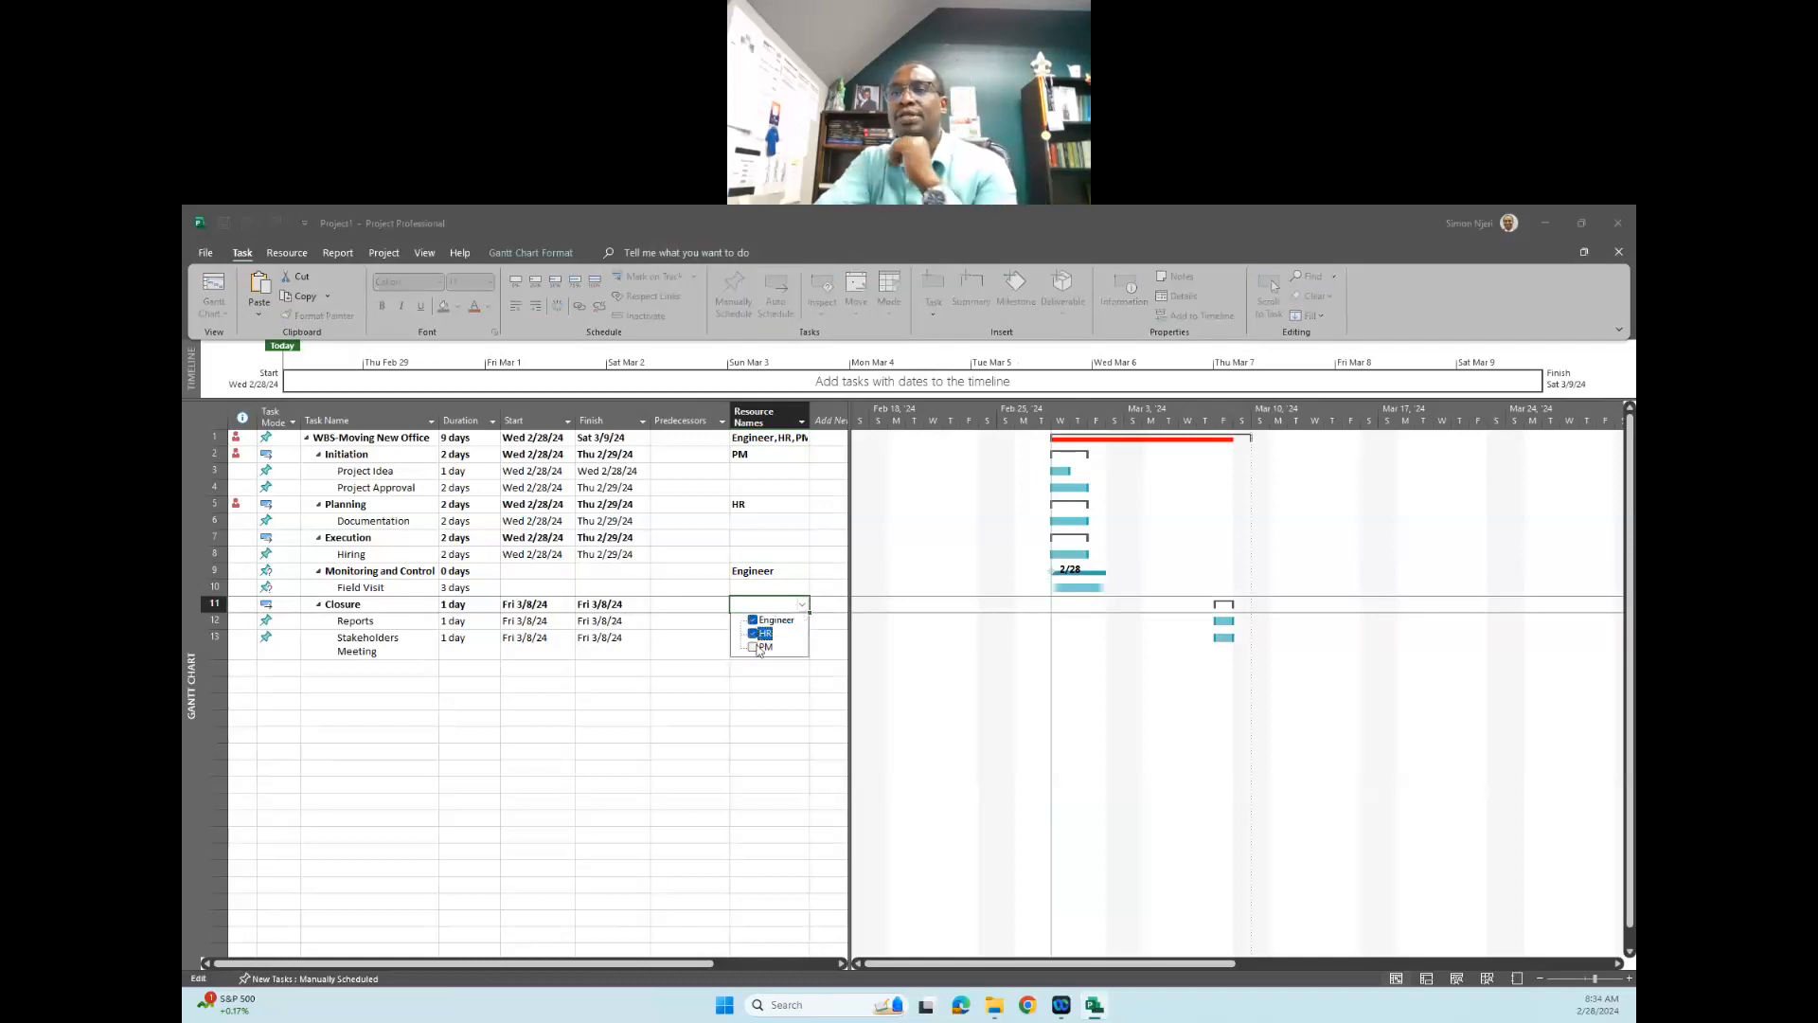
click(754, 648)
click(811, 672)
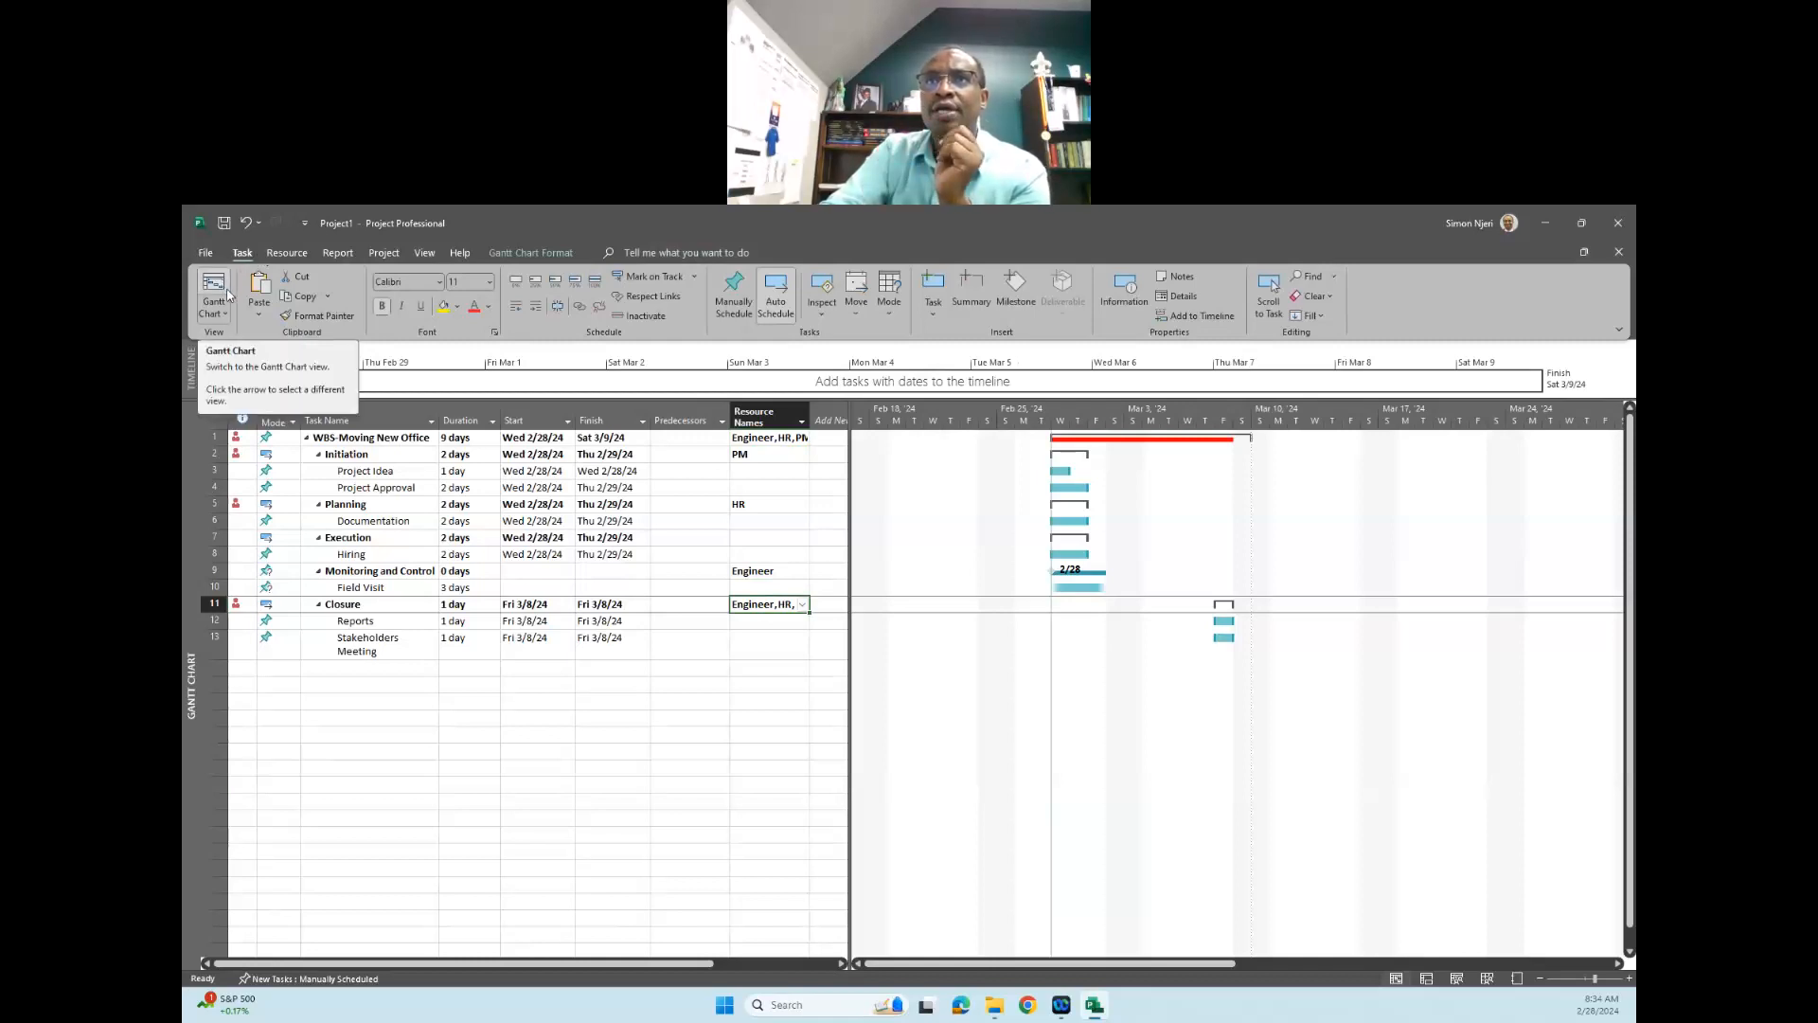
- Hide the timeline above the Gantt chart and show it again
click(431, 255)
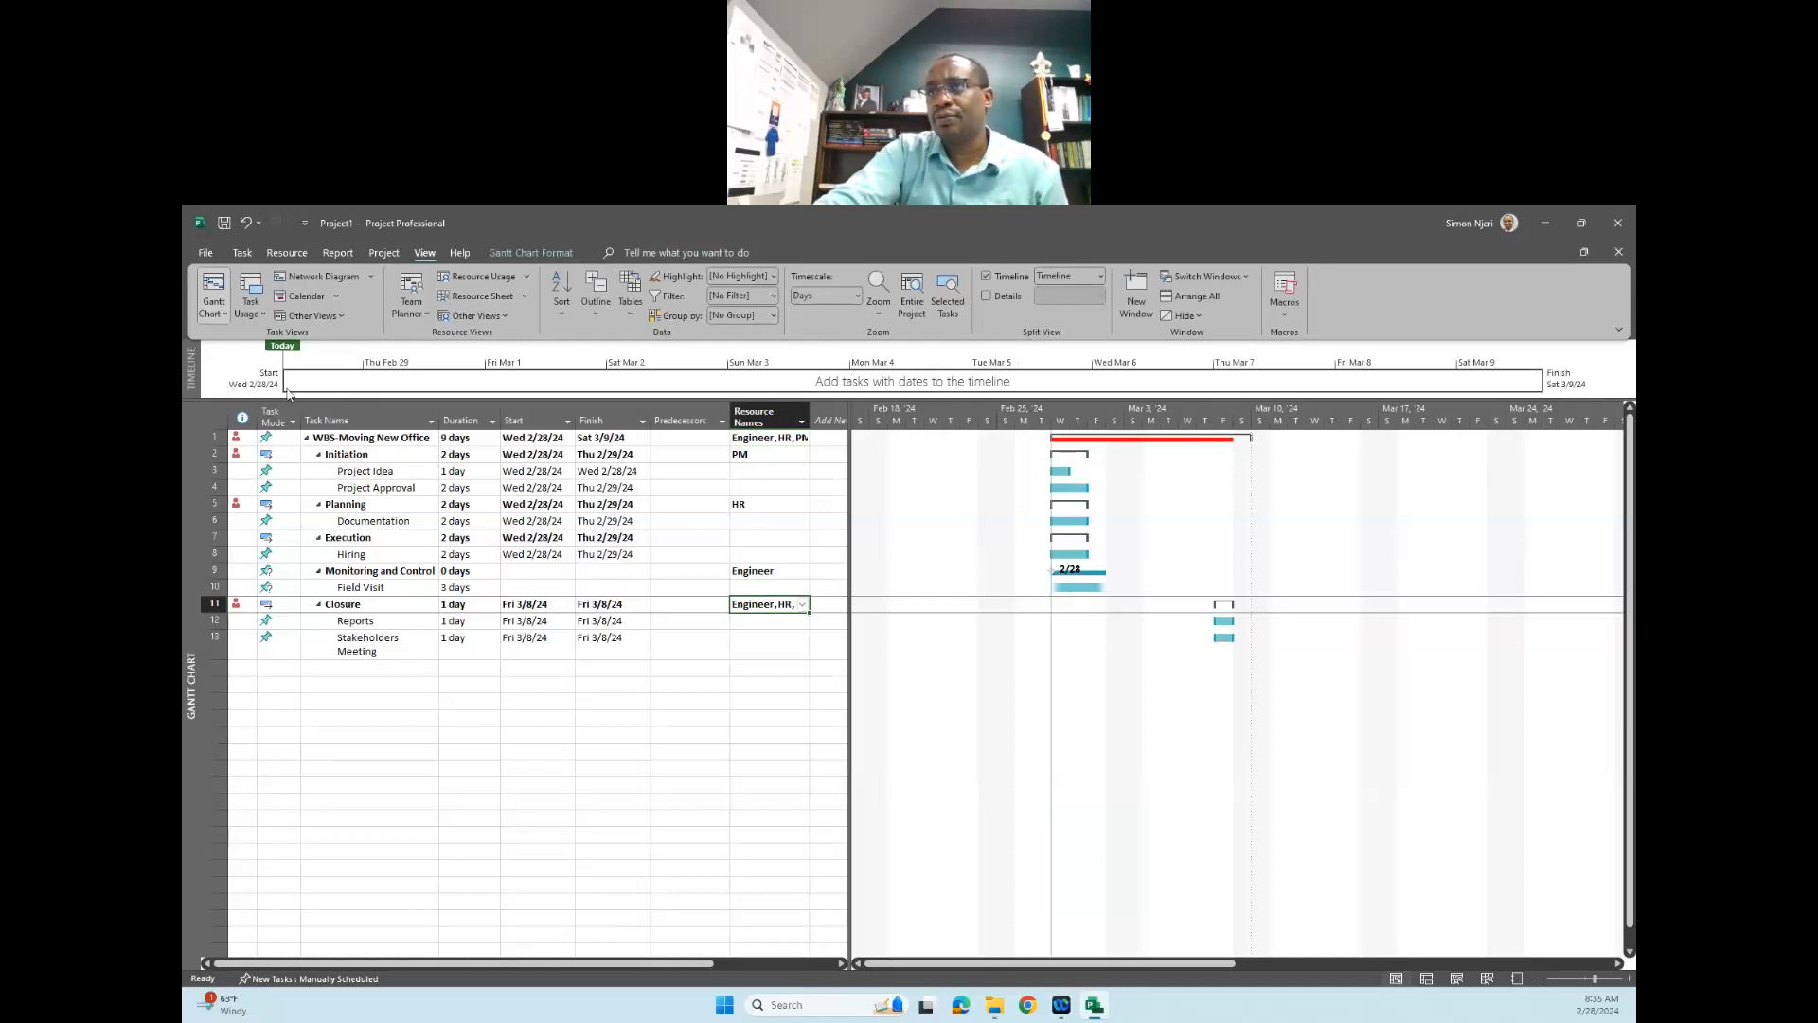
click(986, 275)
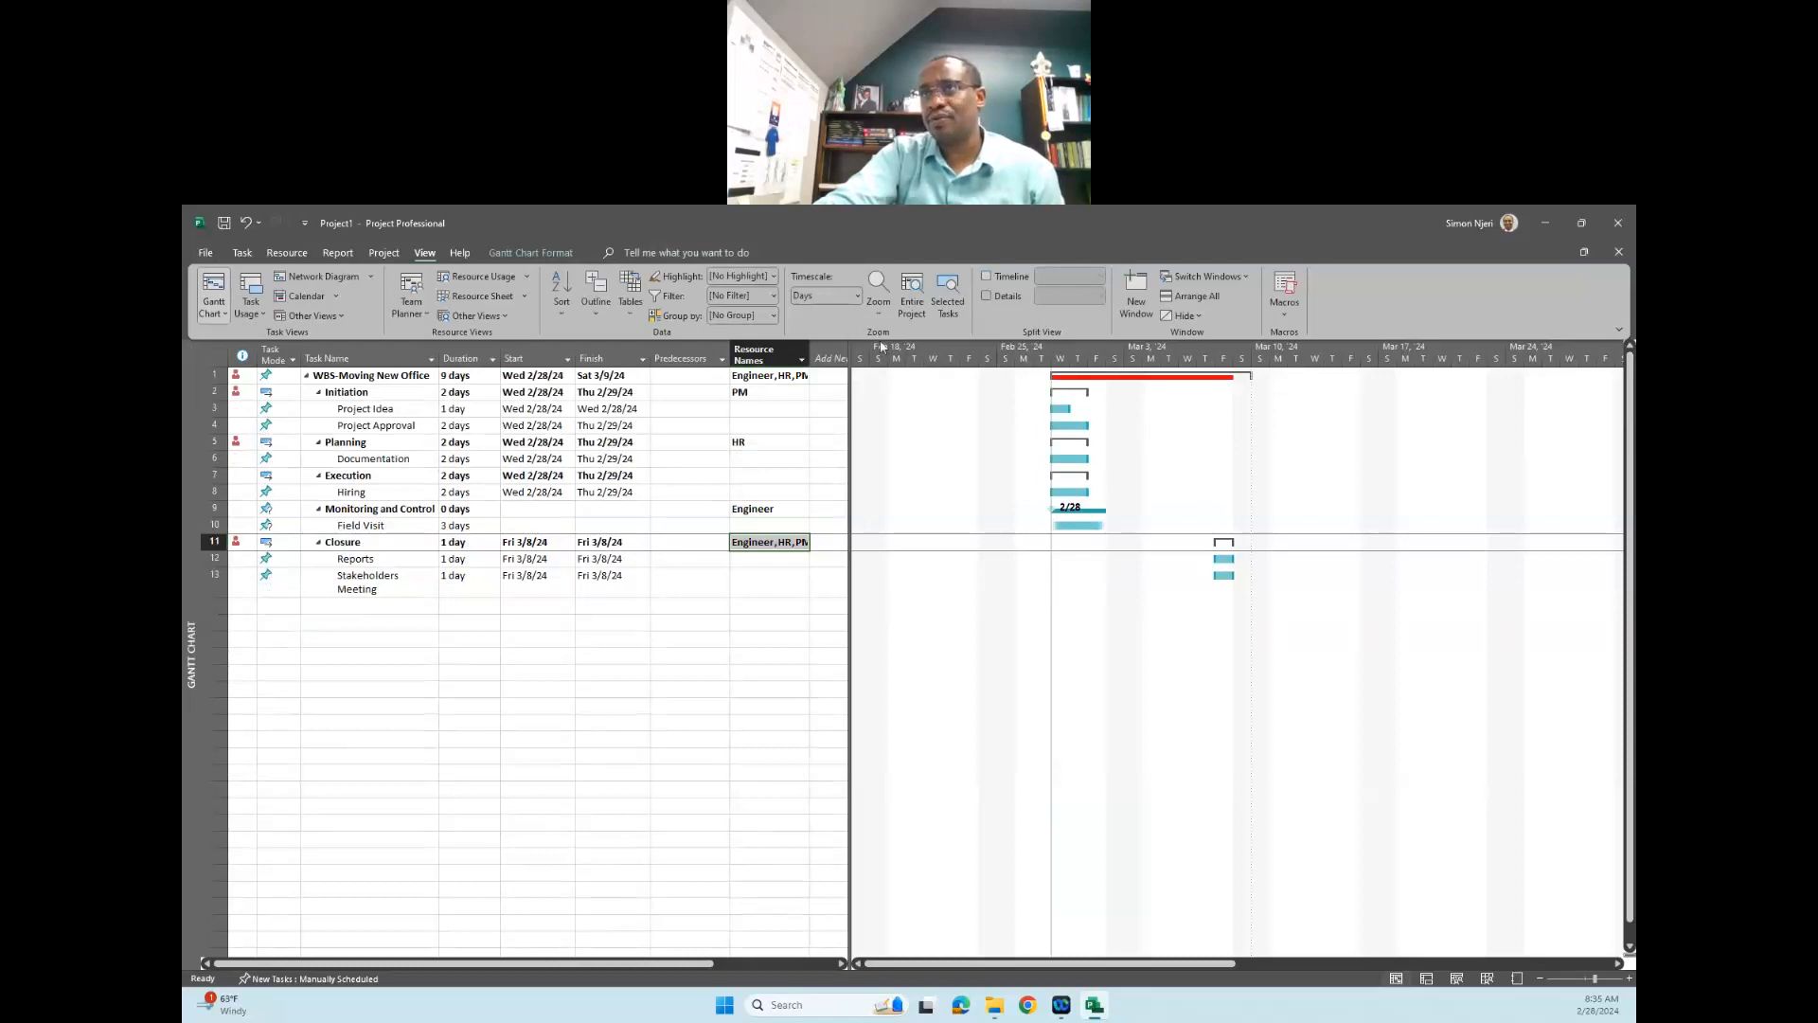
click(989, 277)
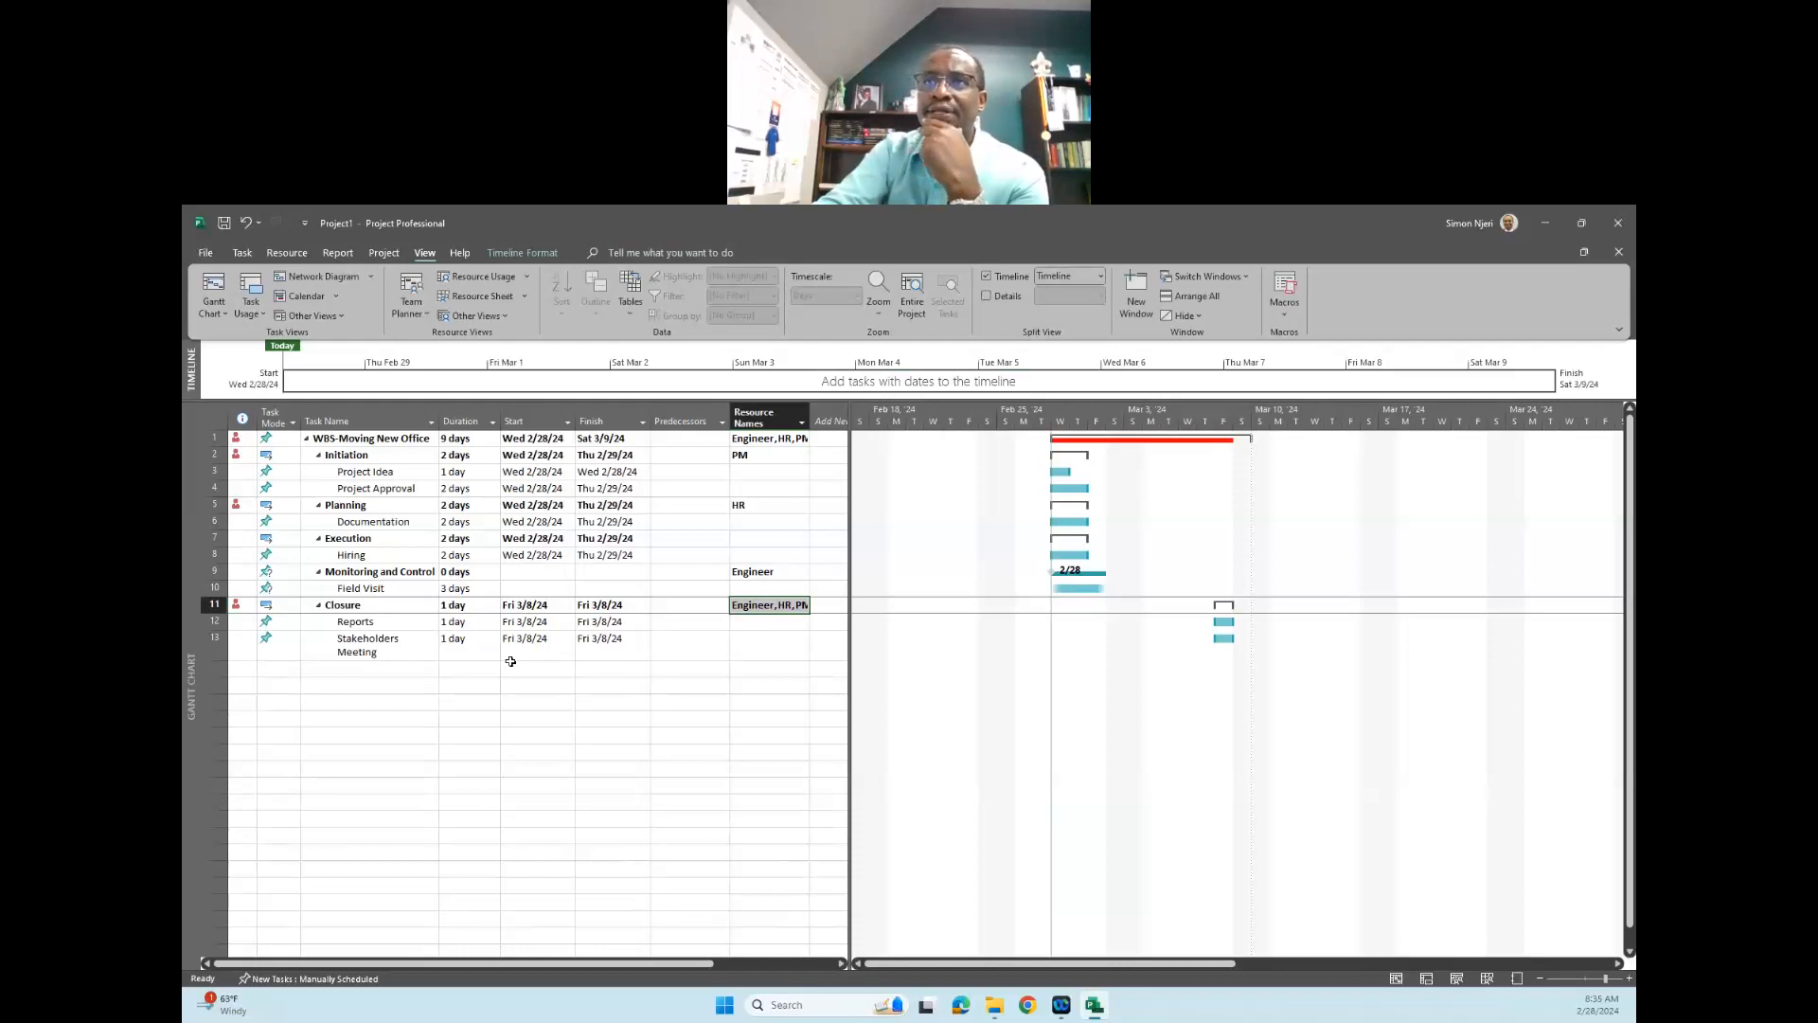
click(721, 424)
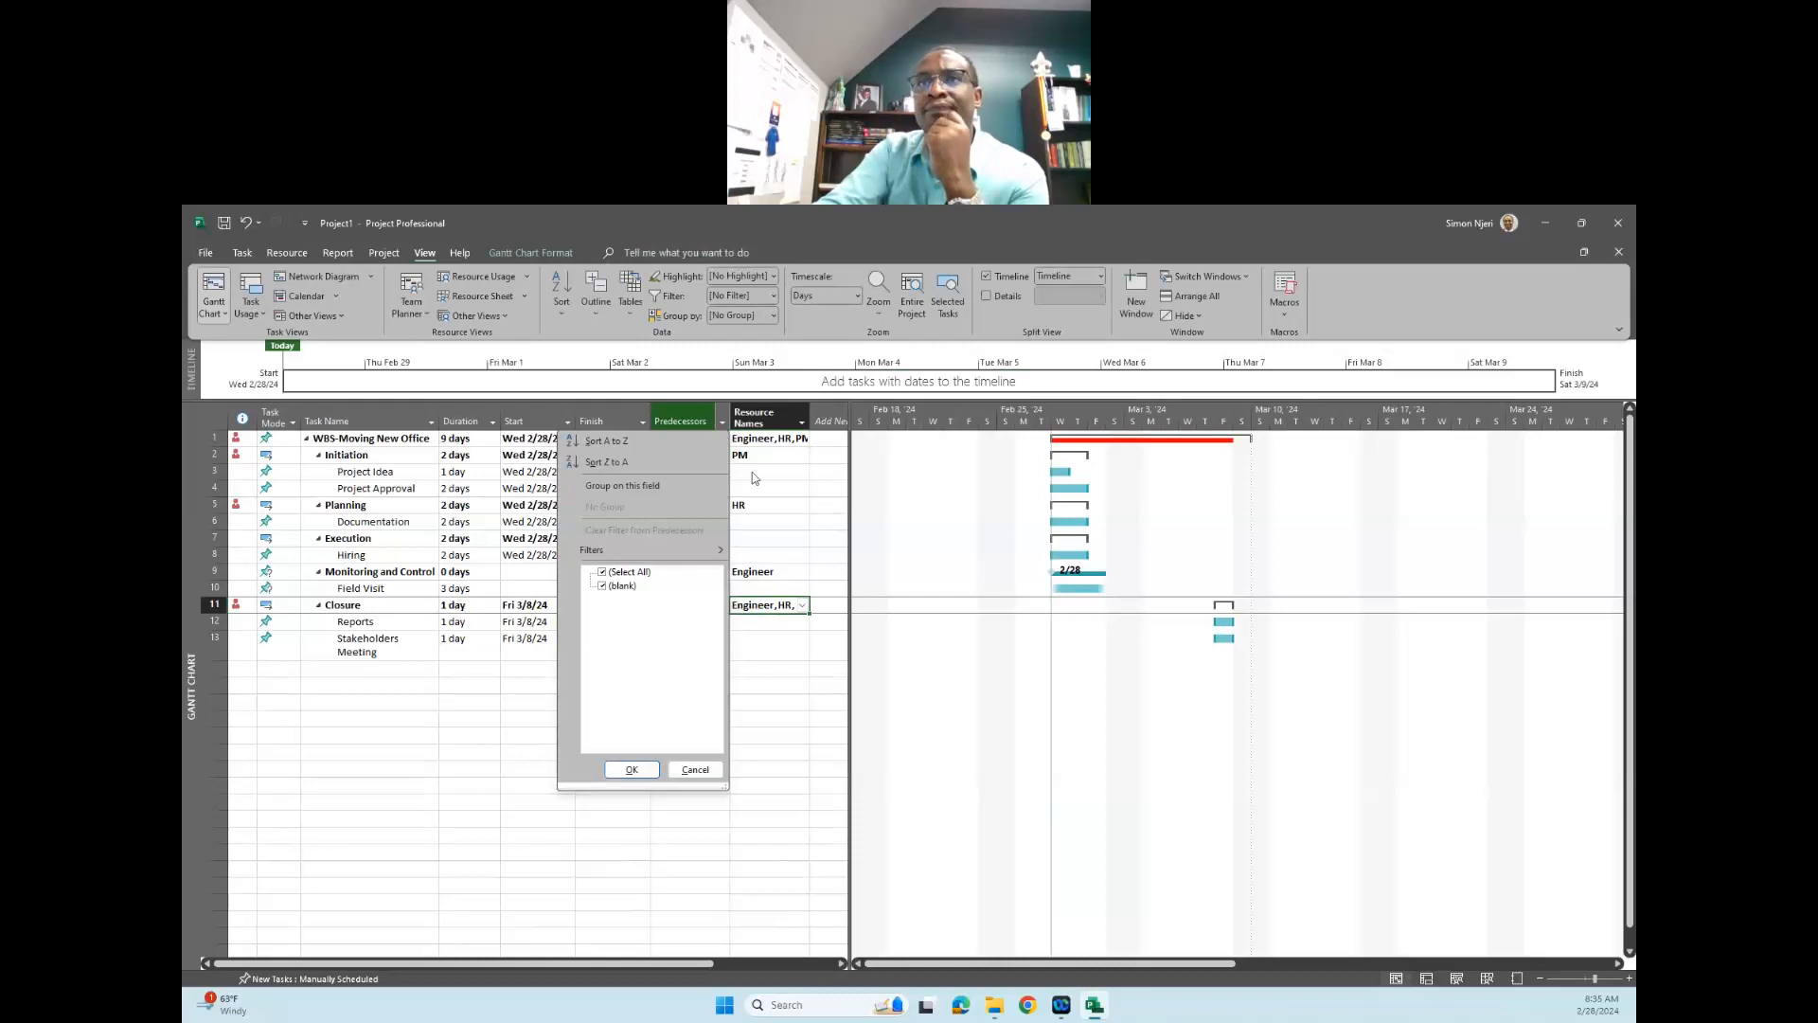
click(792, 487)
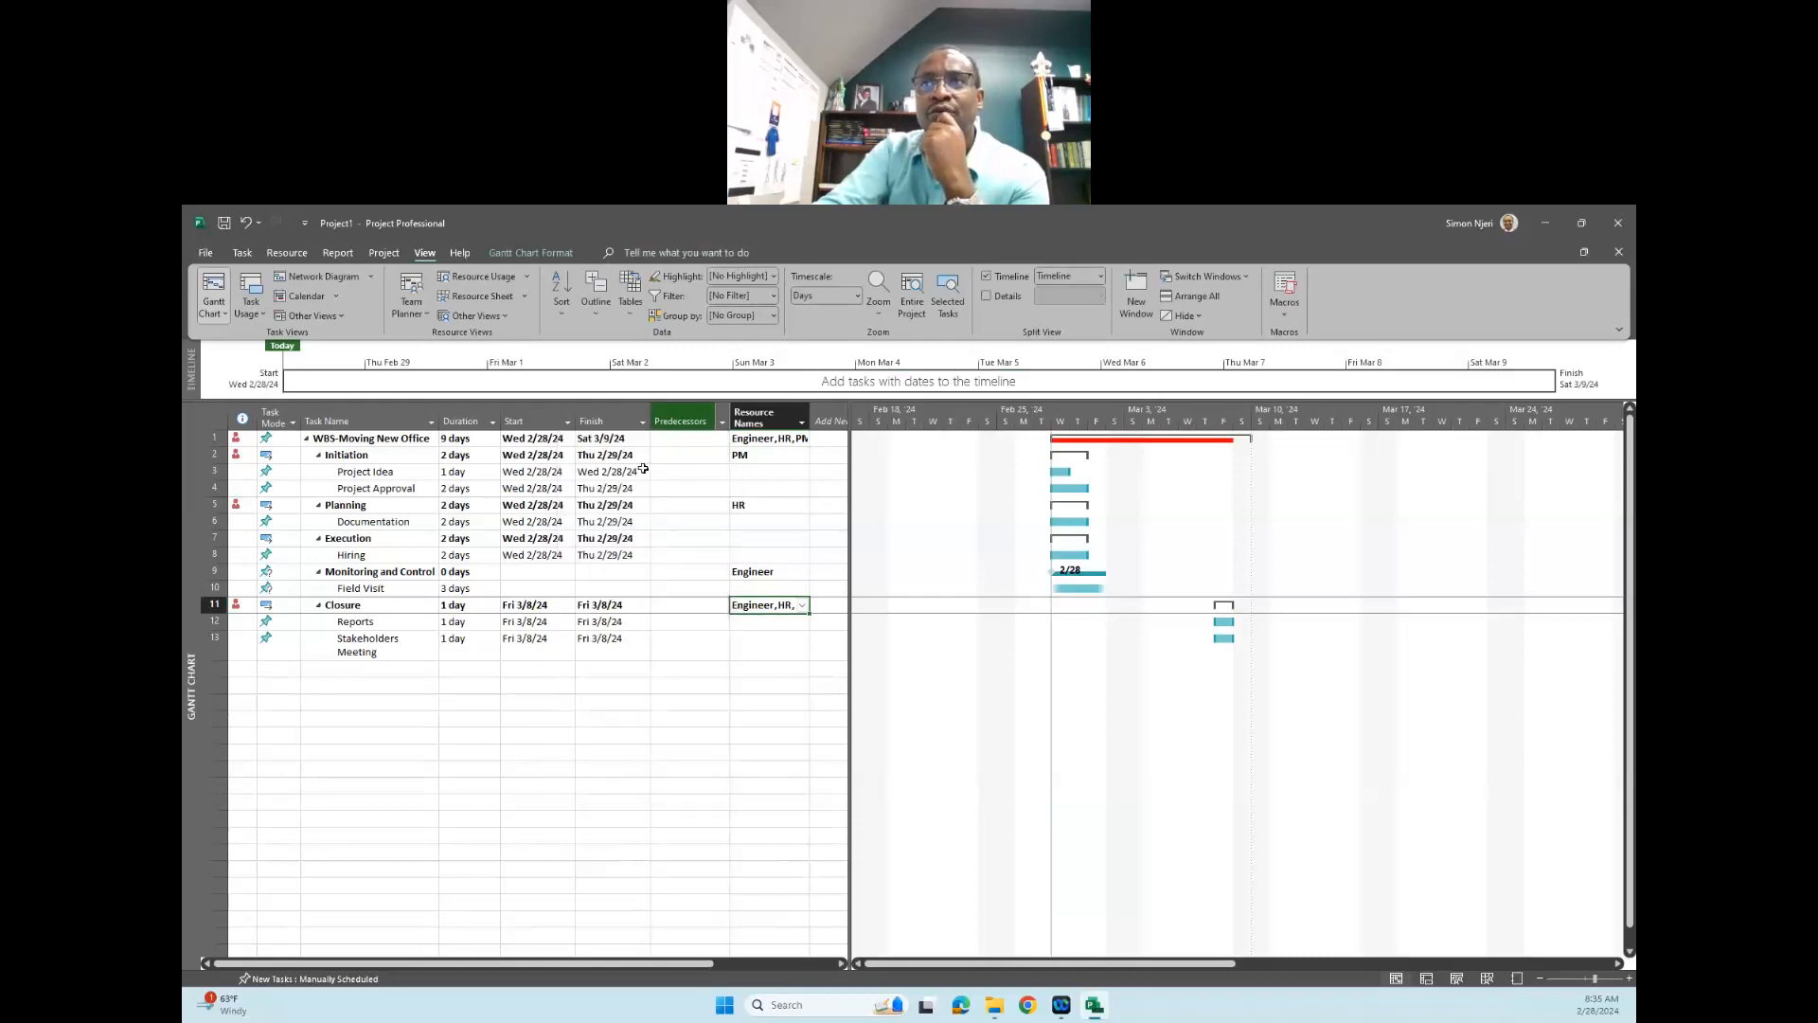
click(692, 440)
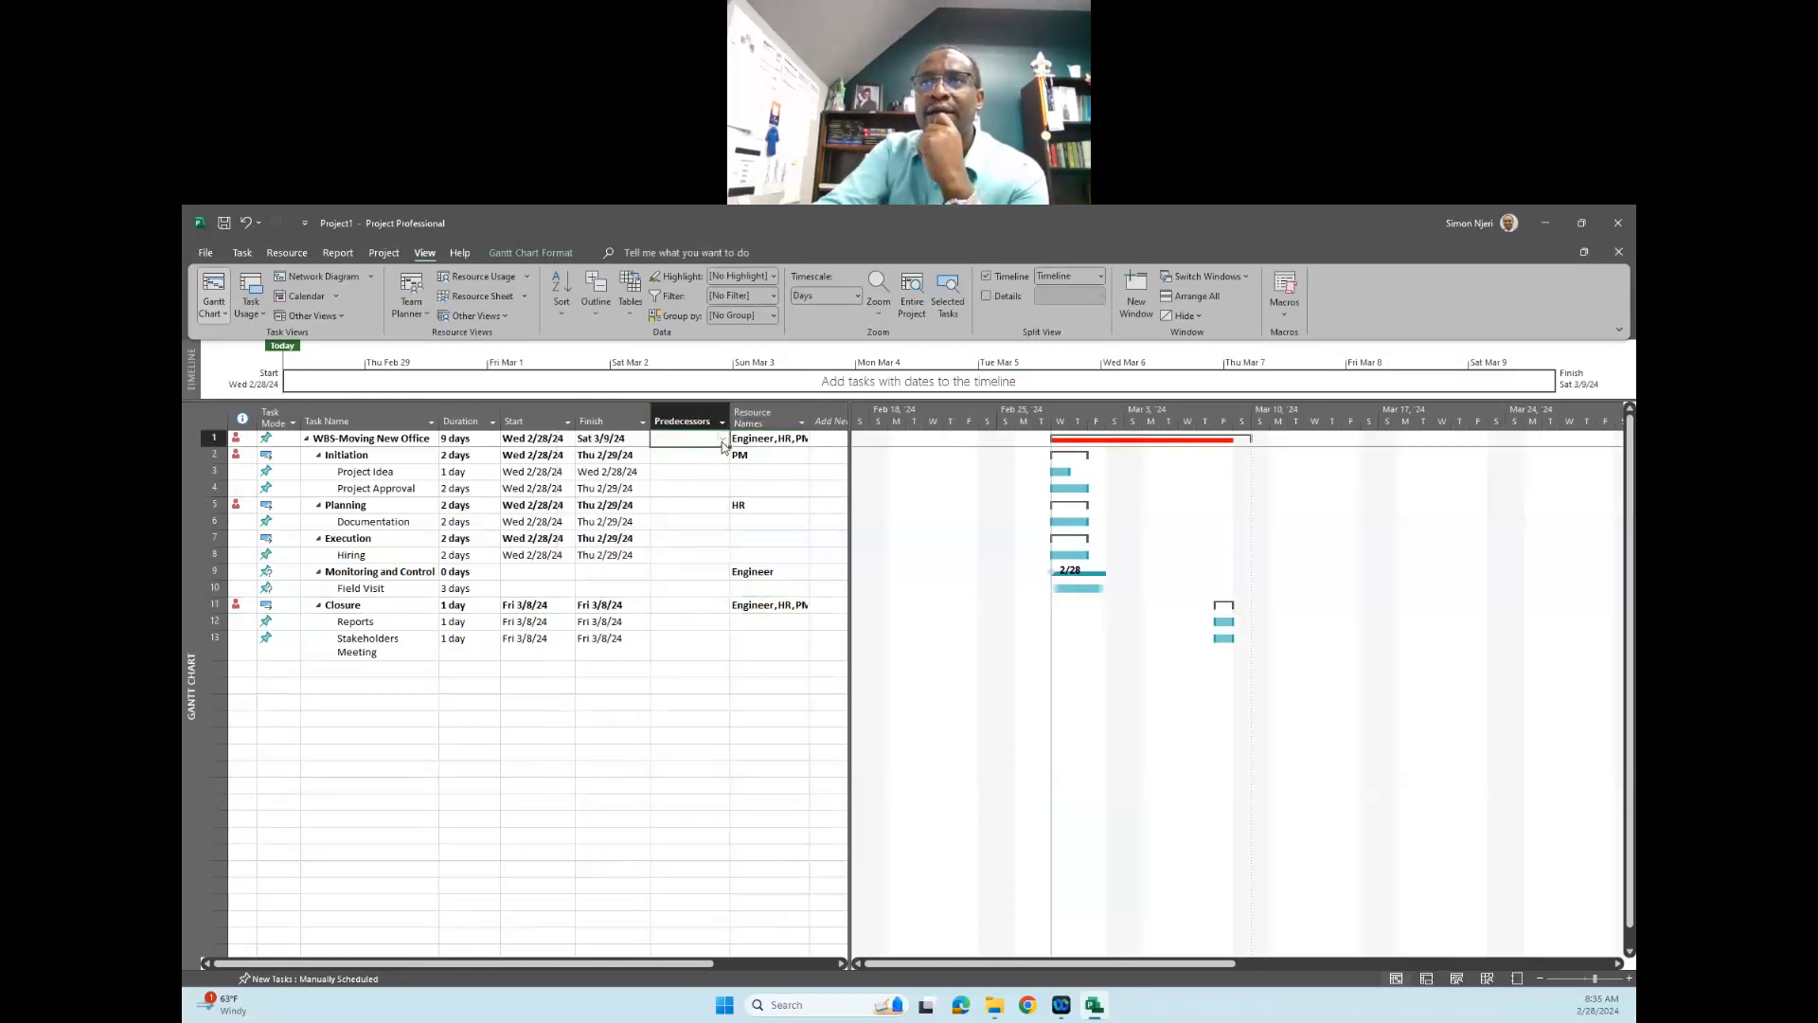
click(723, 443)
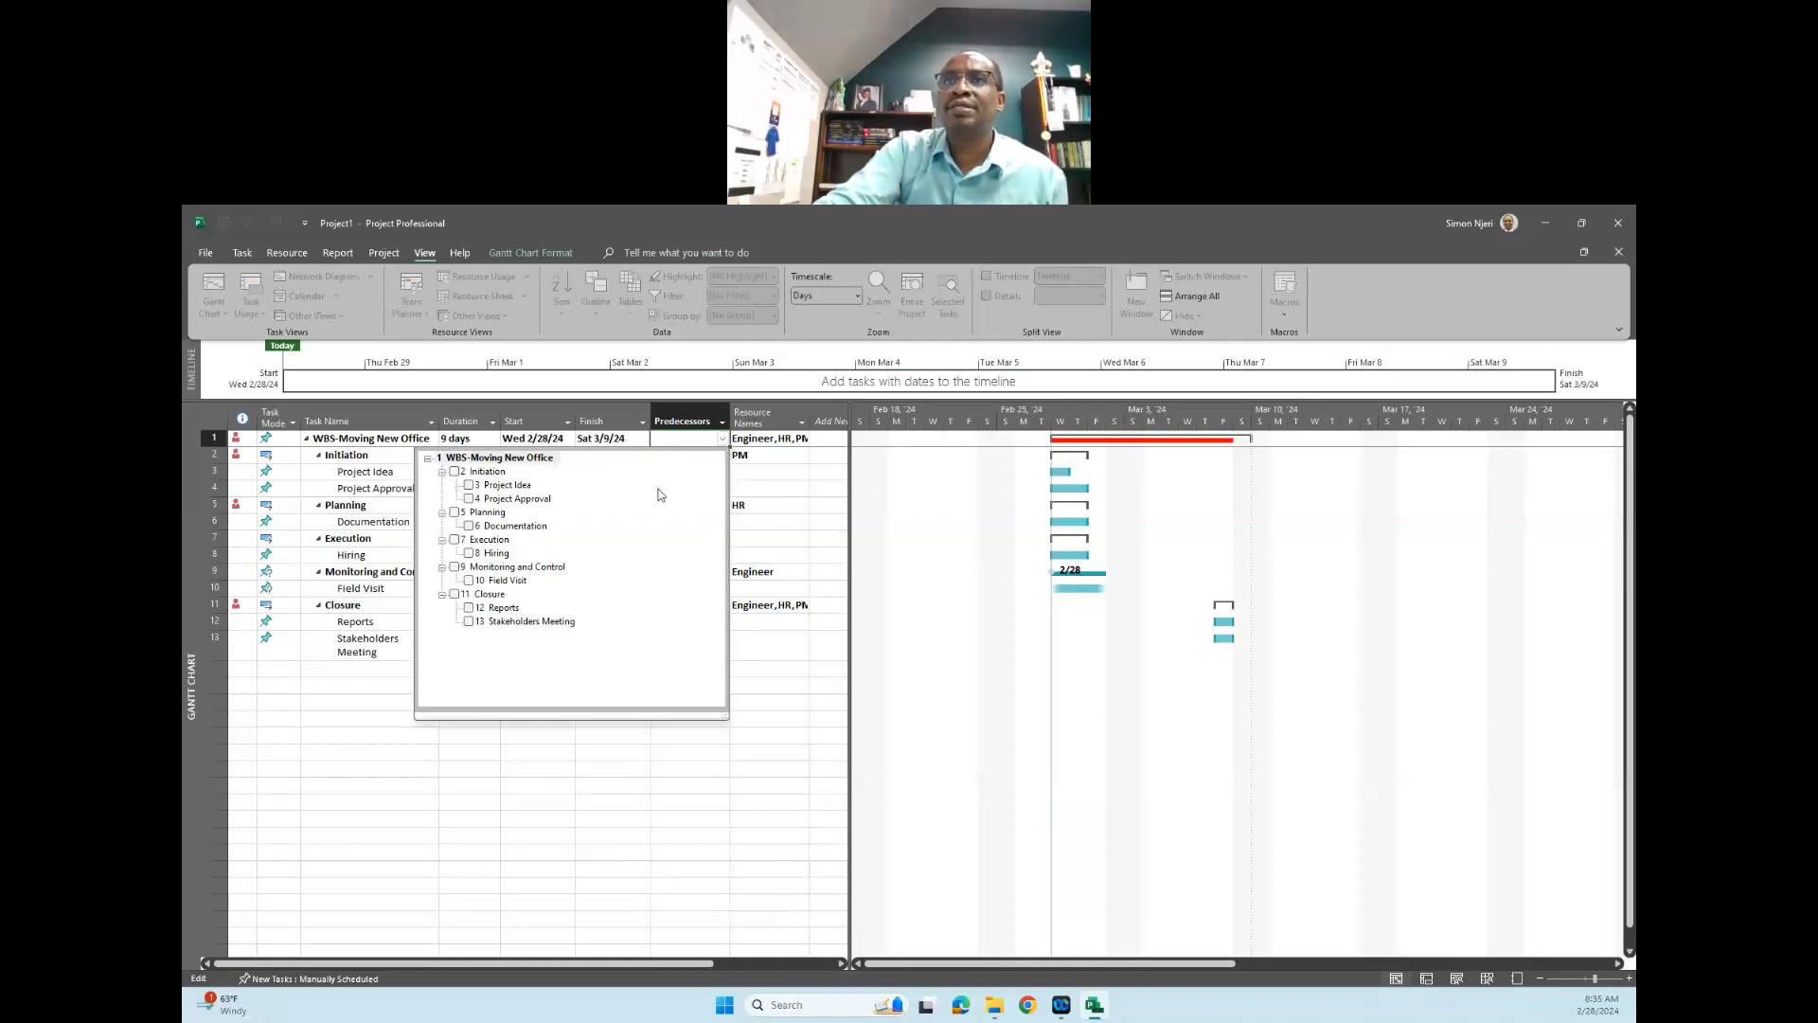
click(770, 533)
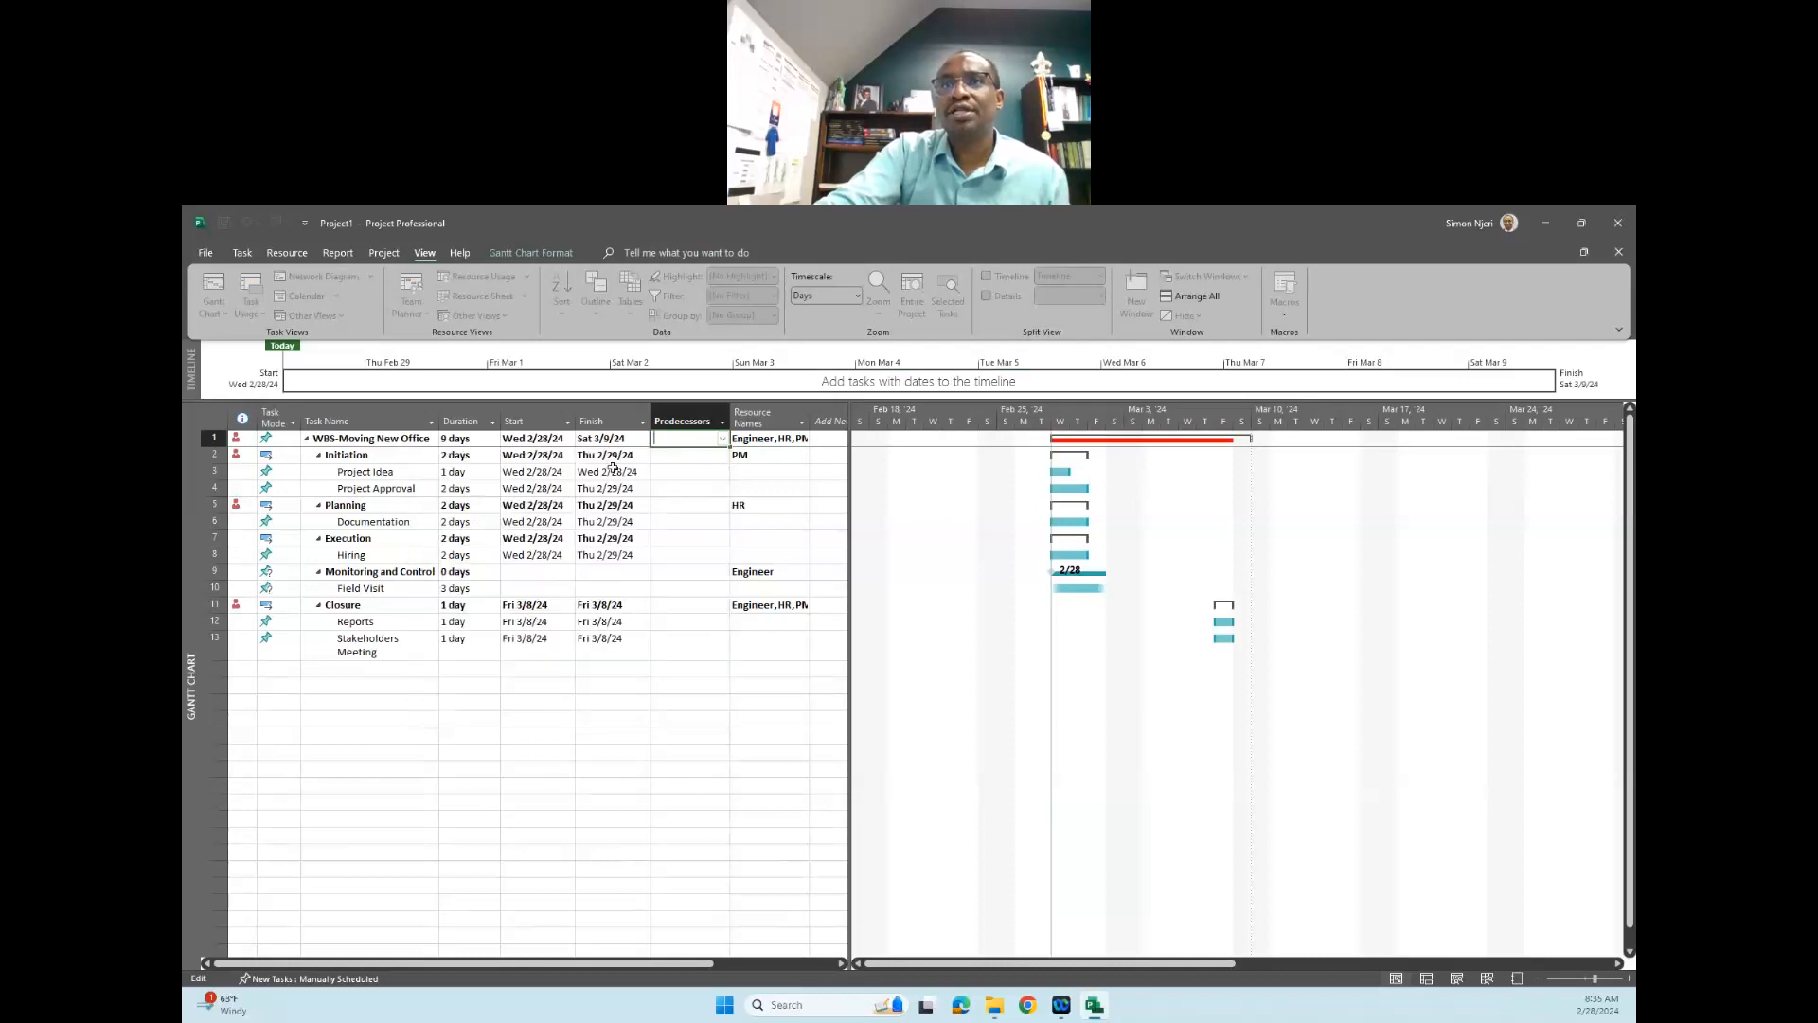
- Try to set the subtasks "Project Idea" and "Project Approval" as predecessors of the "Initiation" phase
click(698, 453)
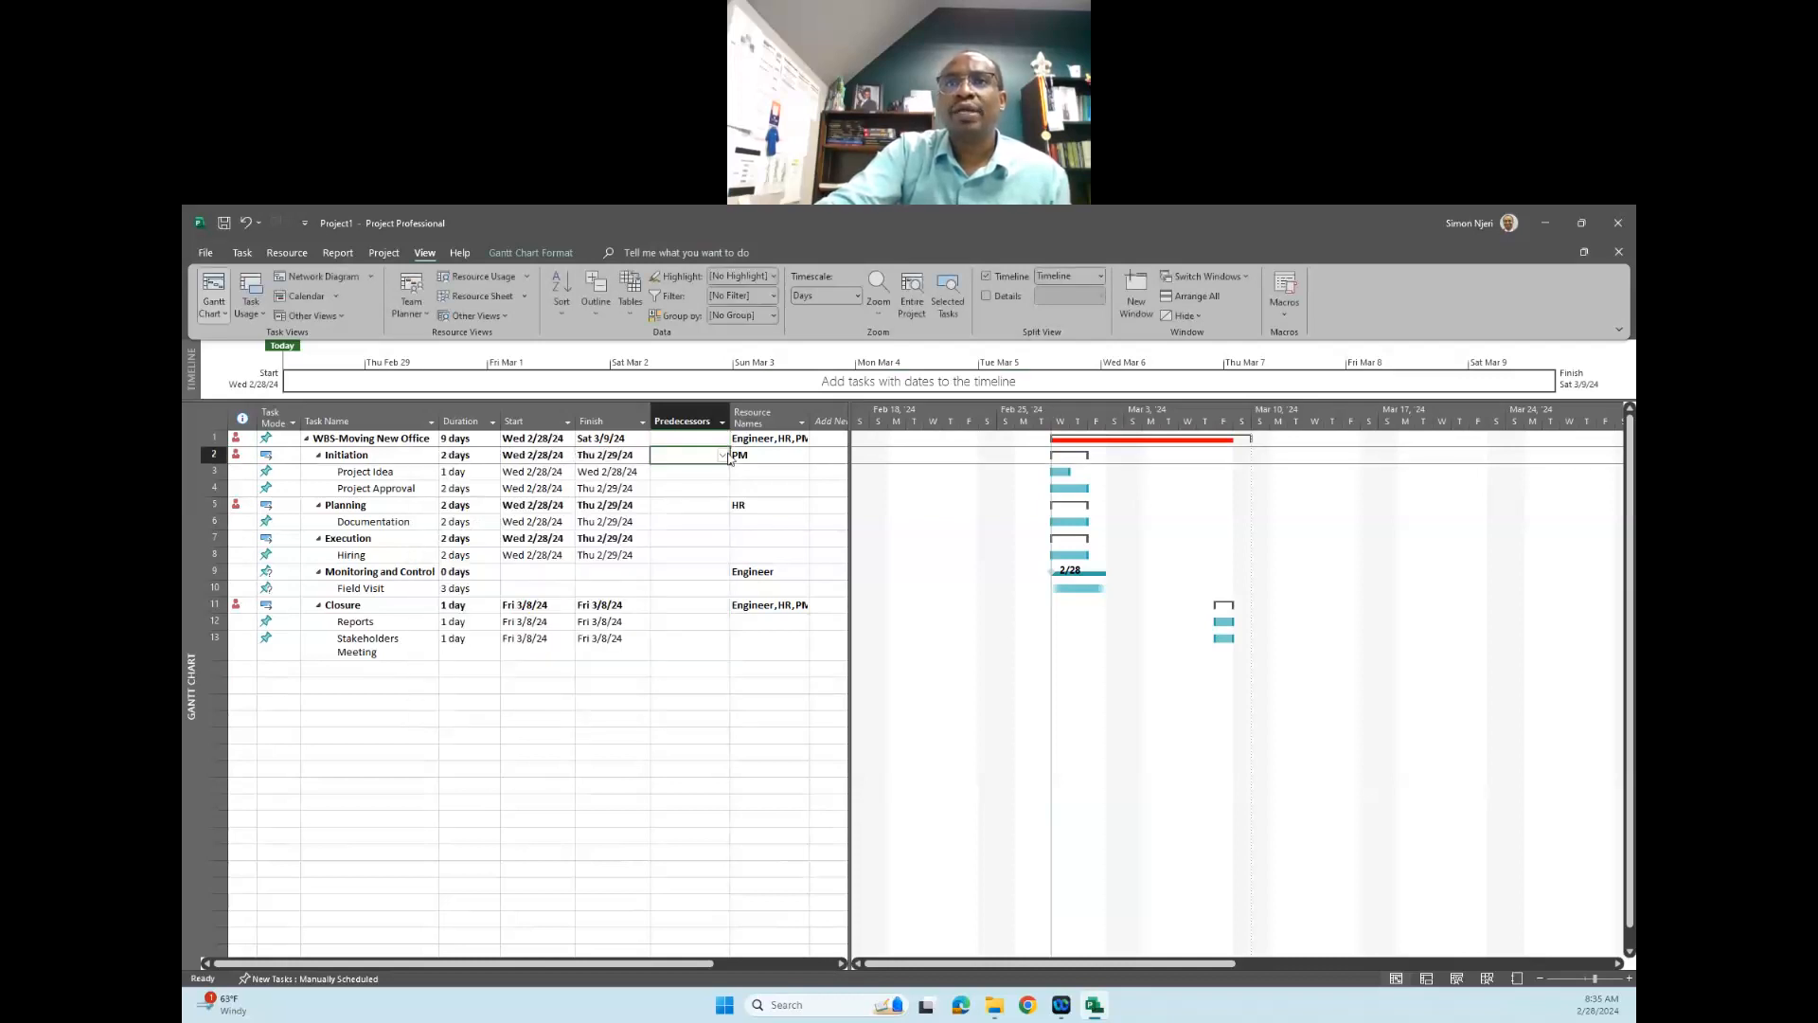
click(723, 456)
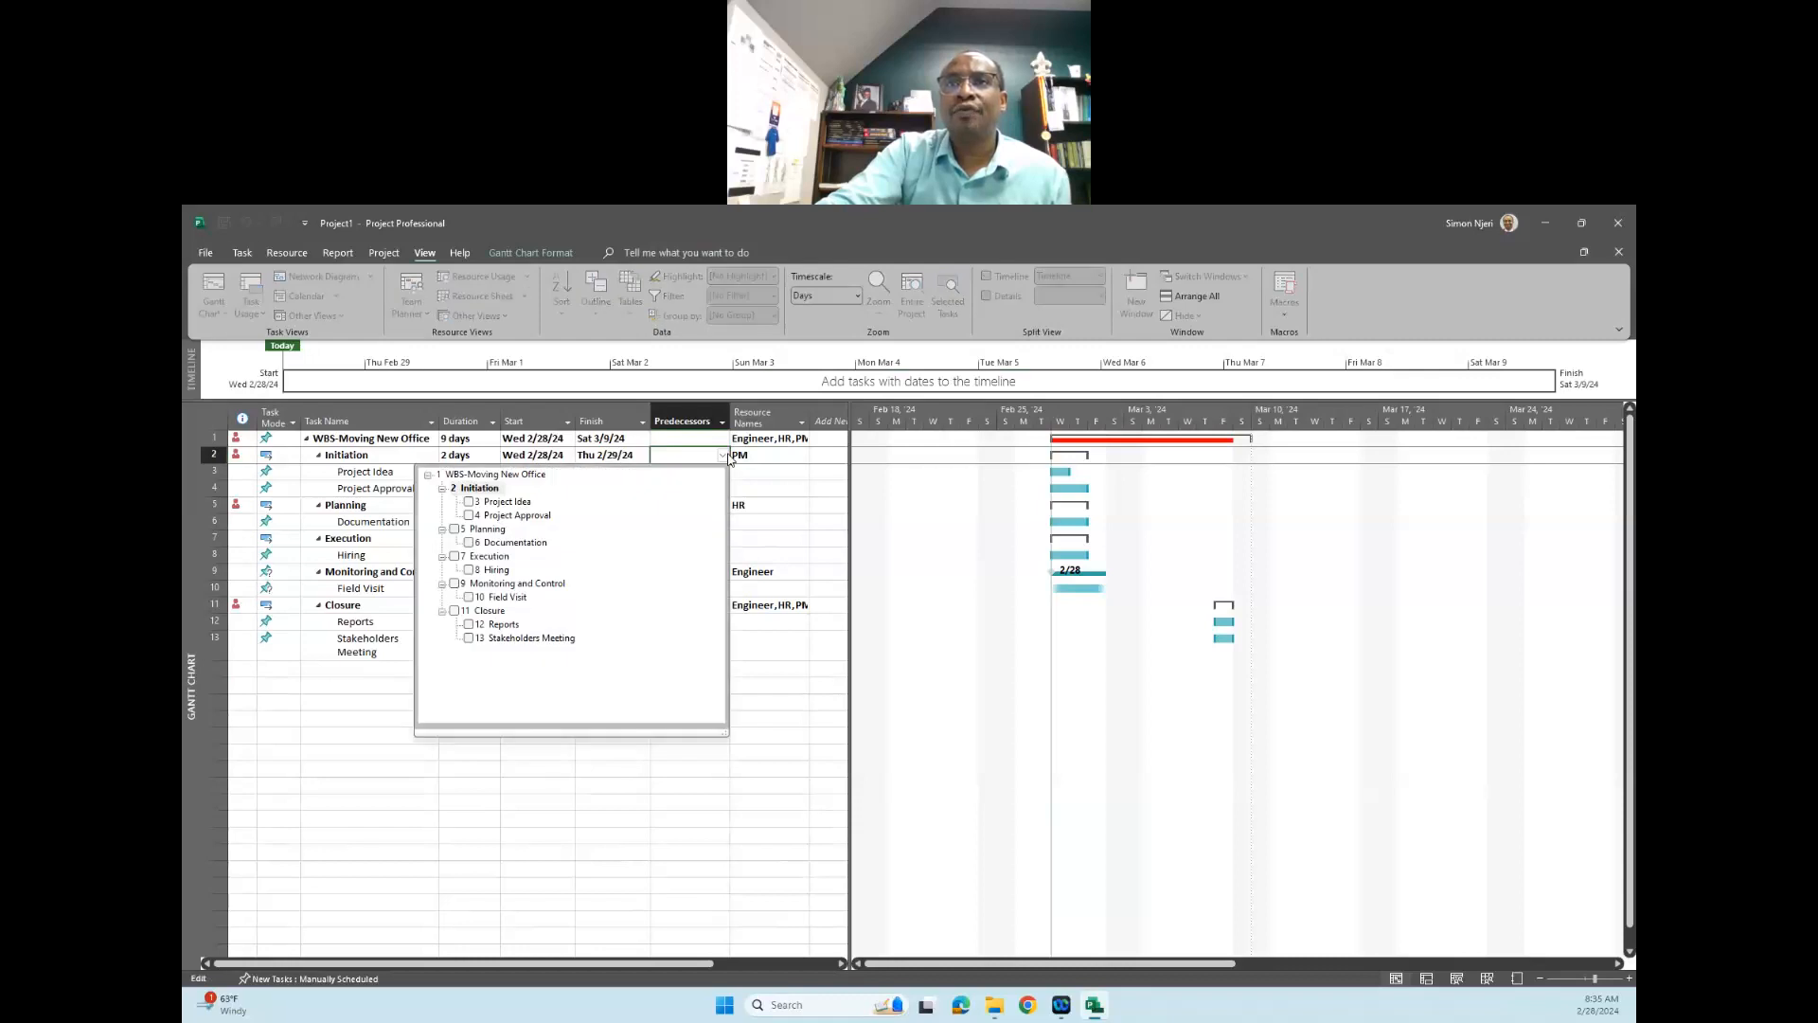
click(469, 502)
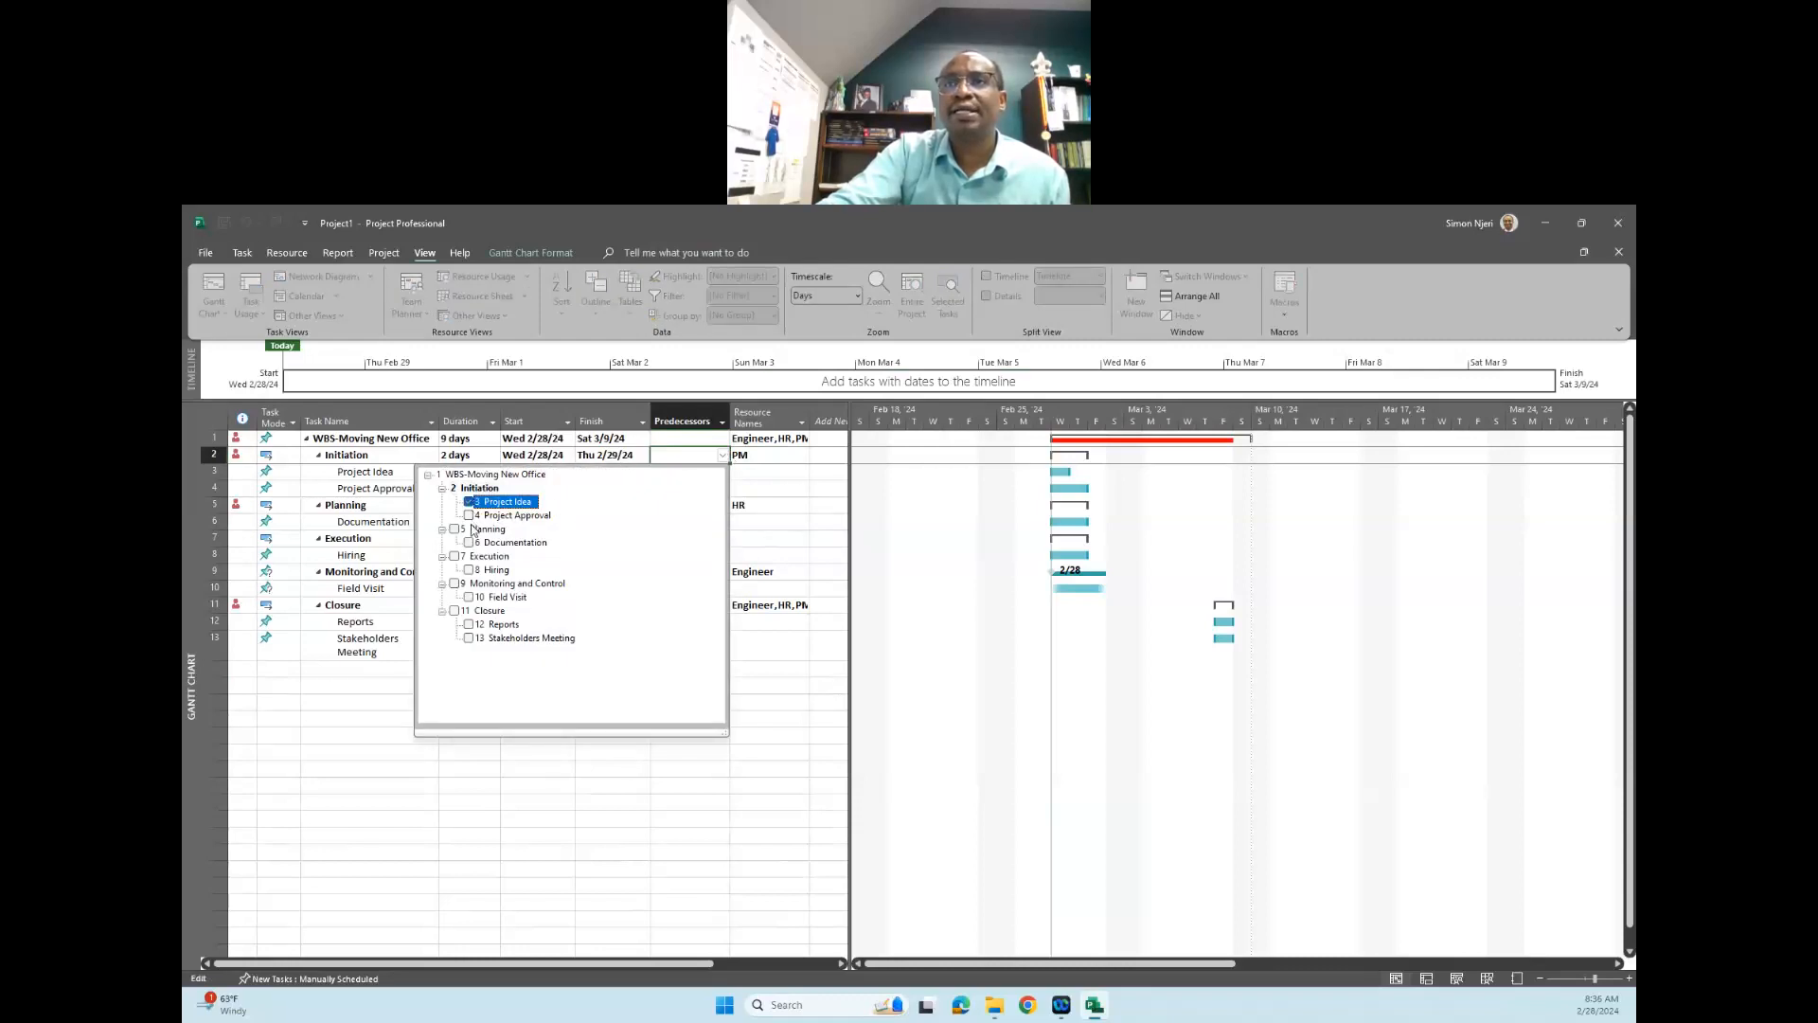
click(469, 515)
click(793, 524)
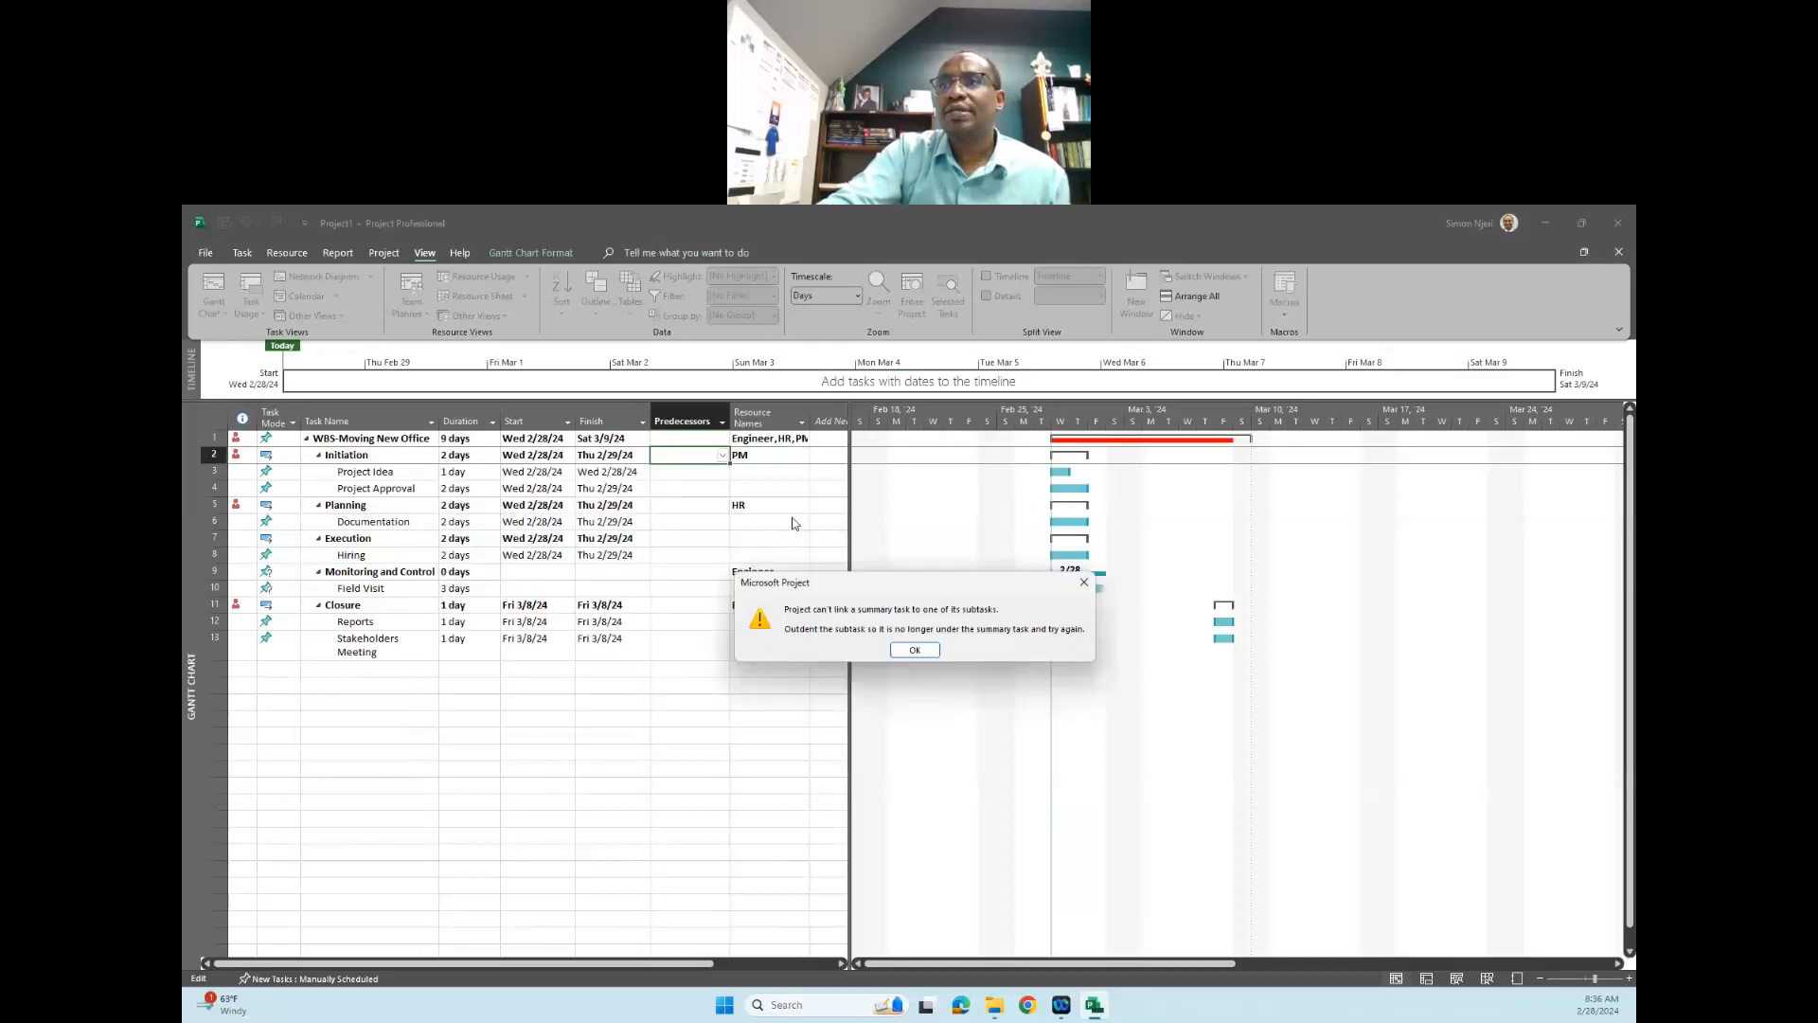
click(915, 651)
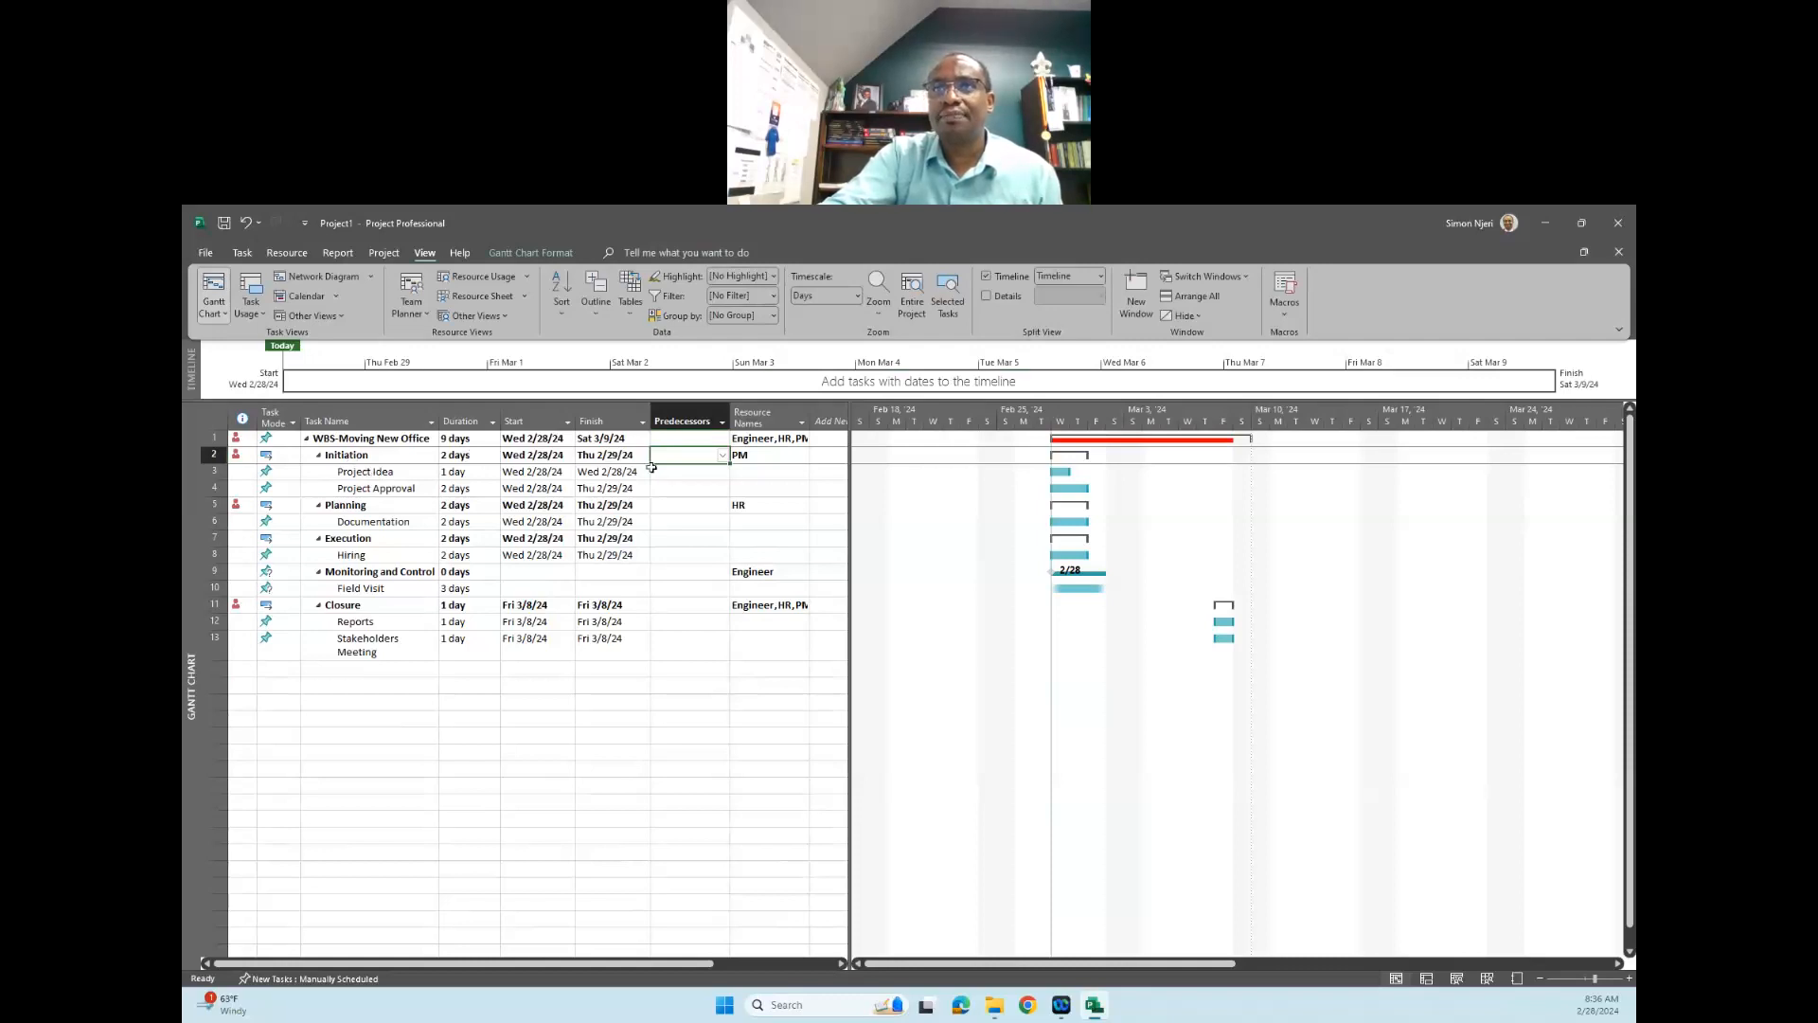
- Set the "Planning" phase, task 5, as the predecessor of the "Initiation" phase
click(723, 456)
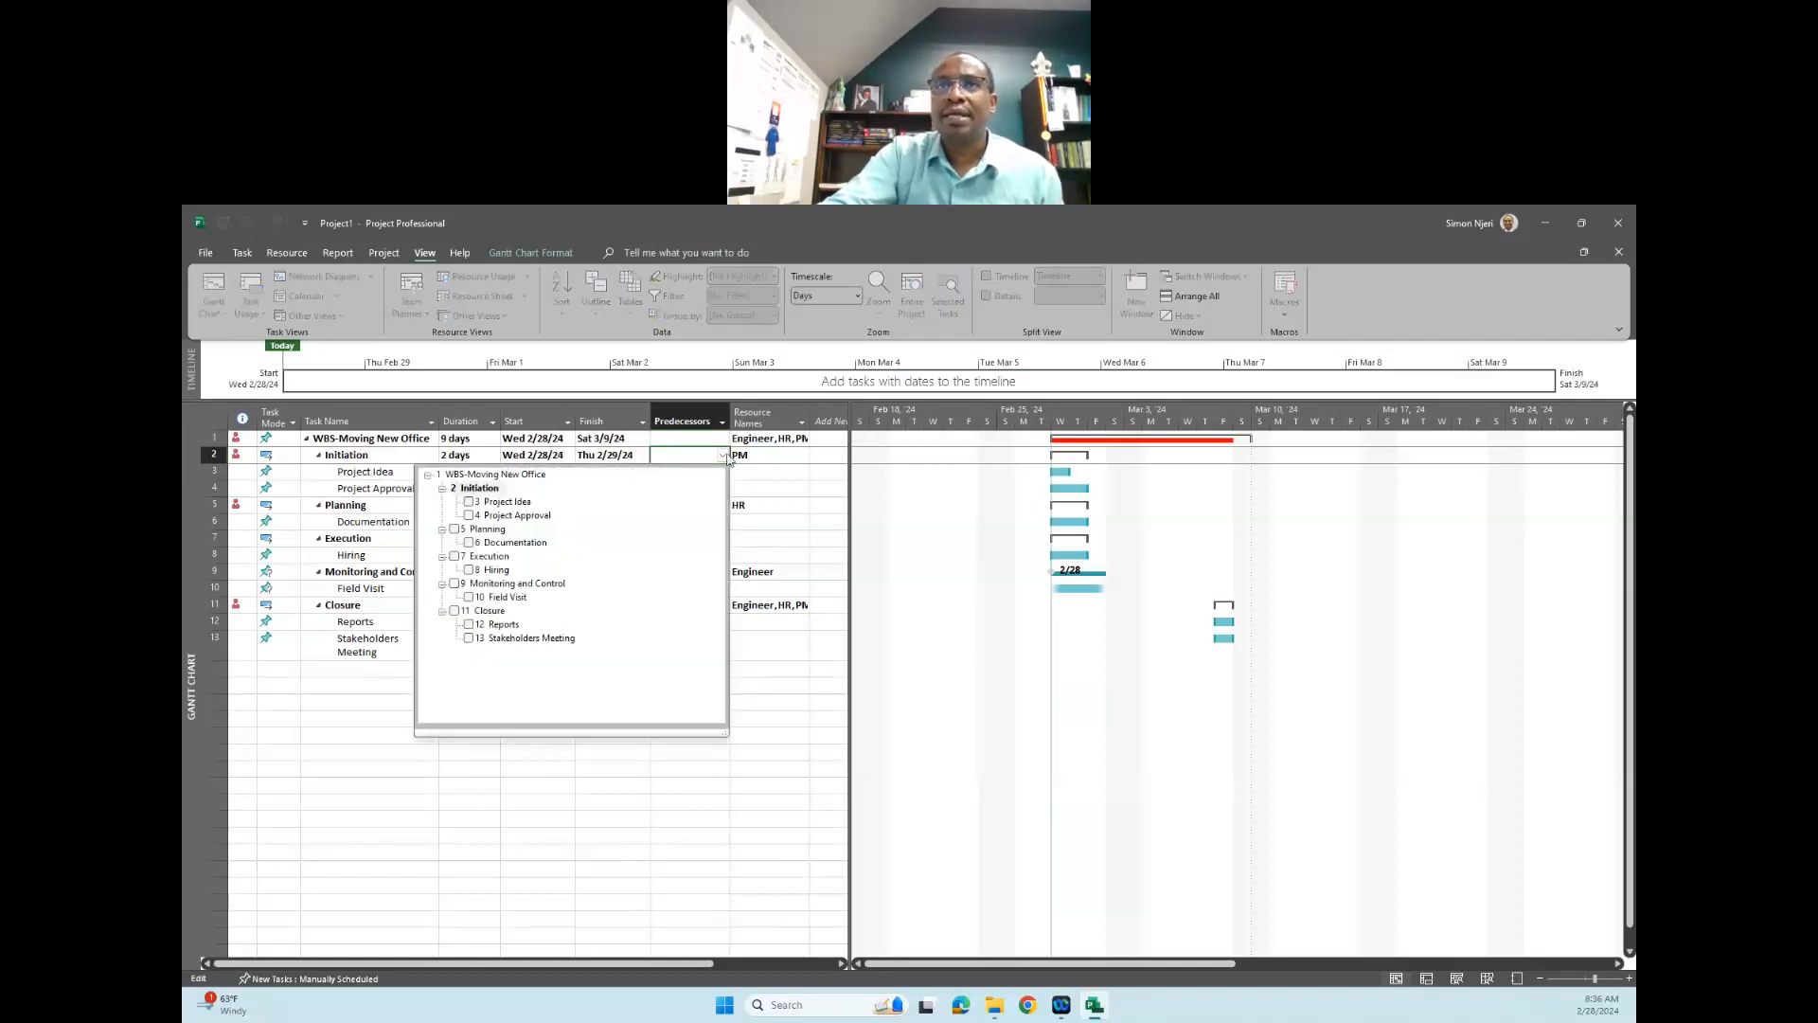
click(454, 530)
key(Return)
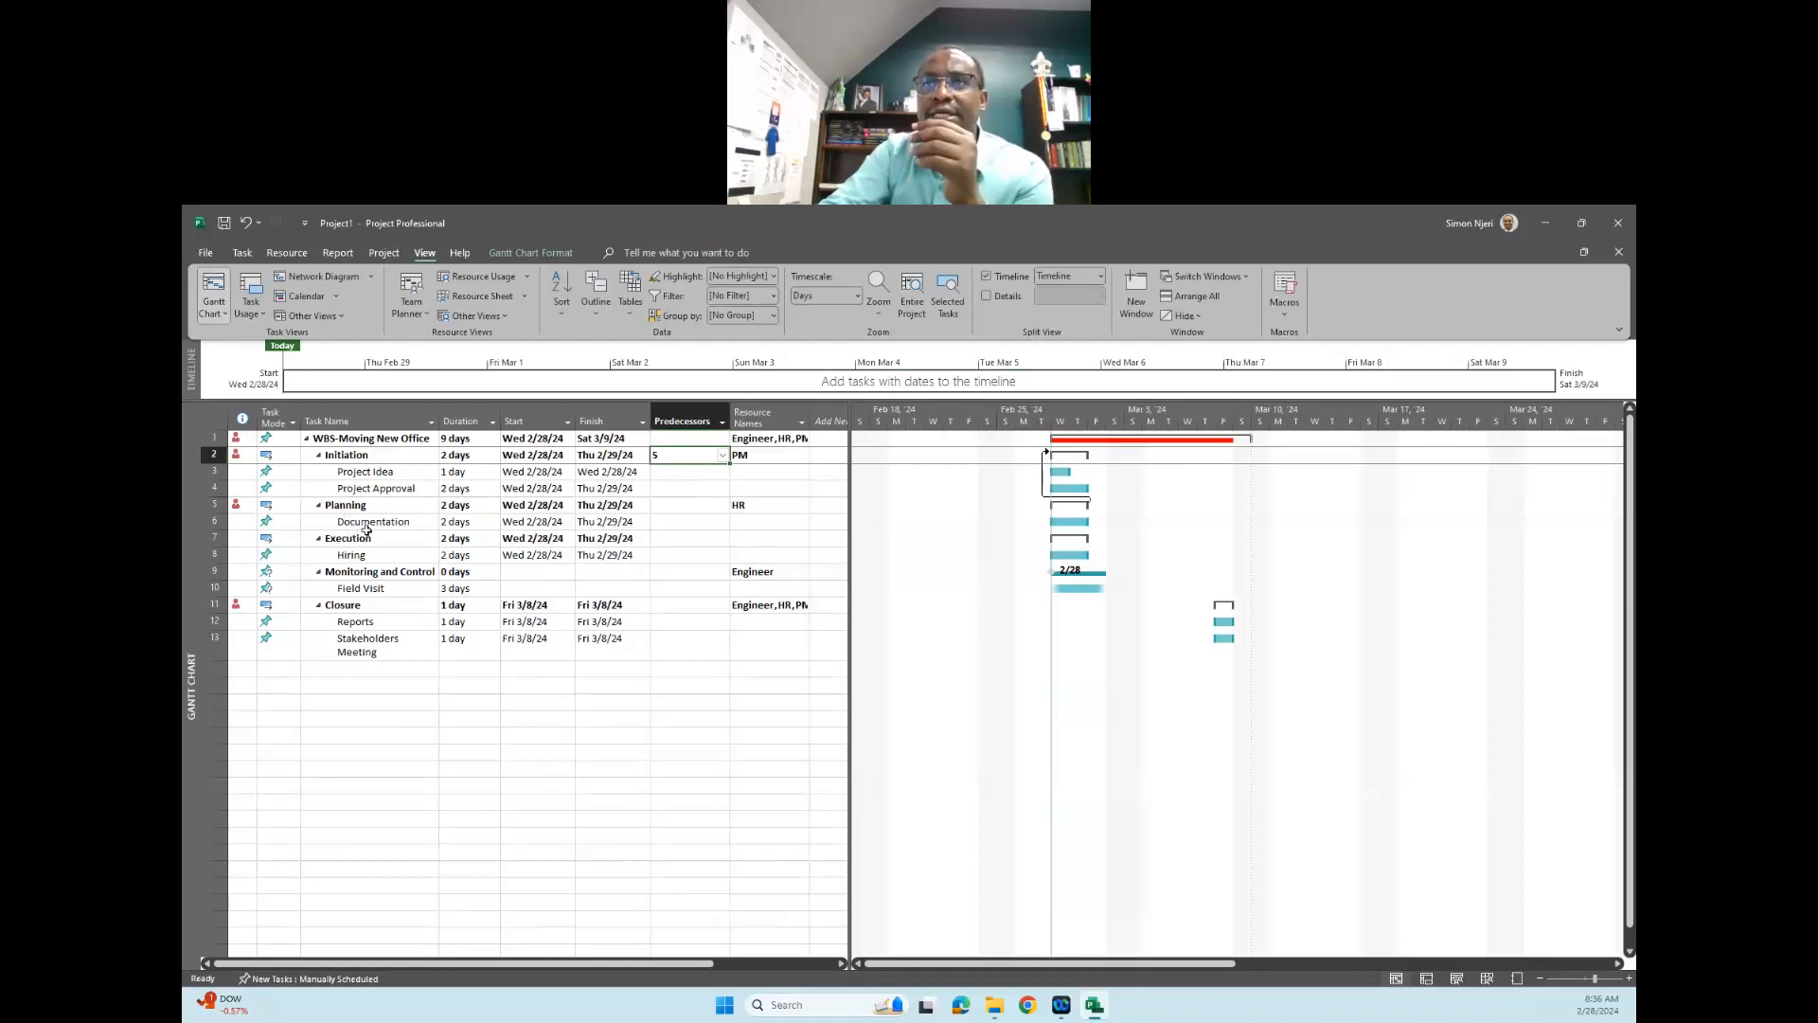
- Set the "Execution" phase, task 7, as the predecessor of the "Planning" phase
click(691, 505)
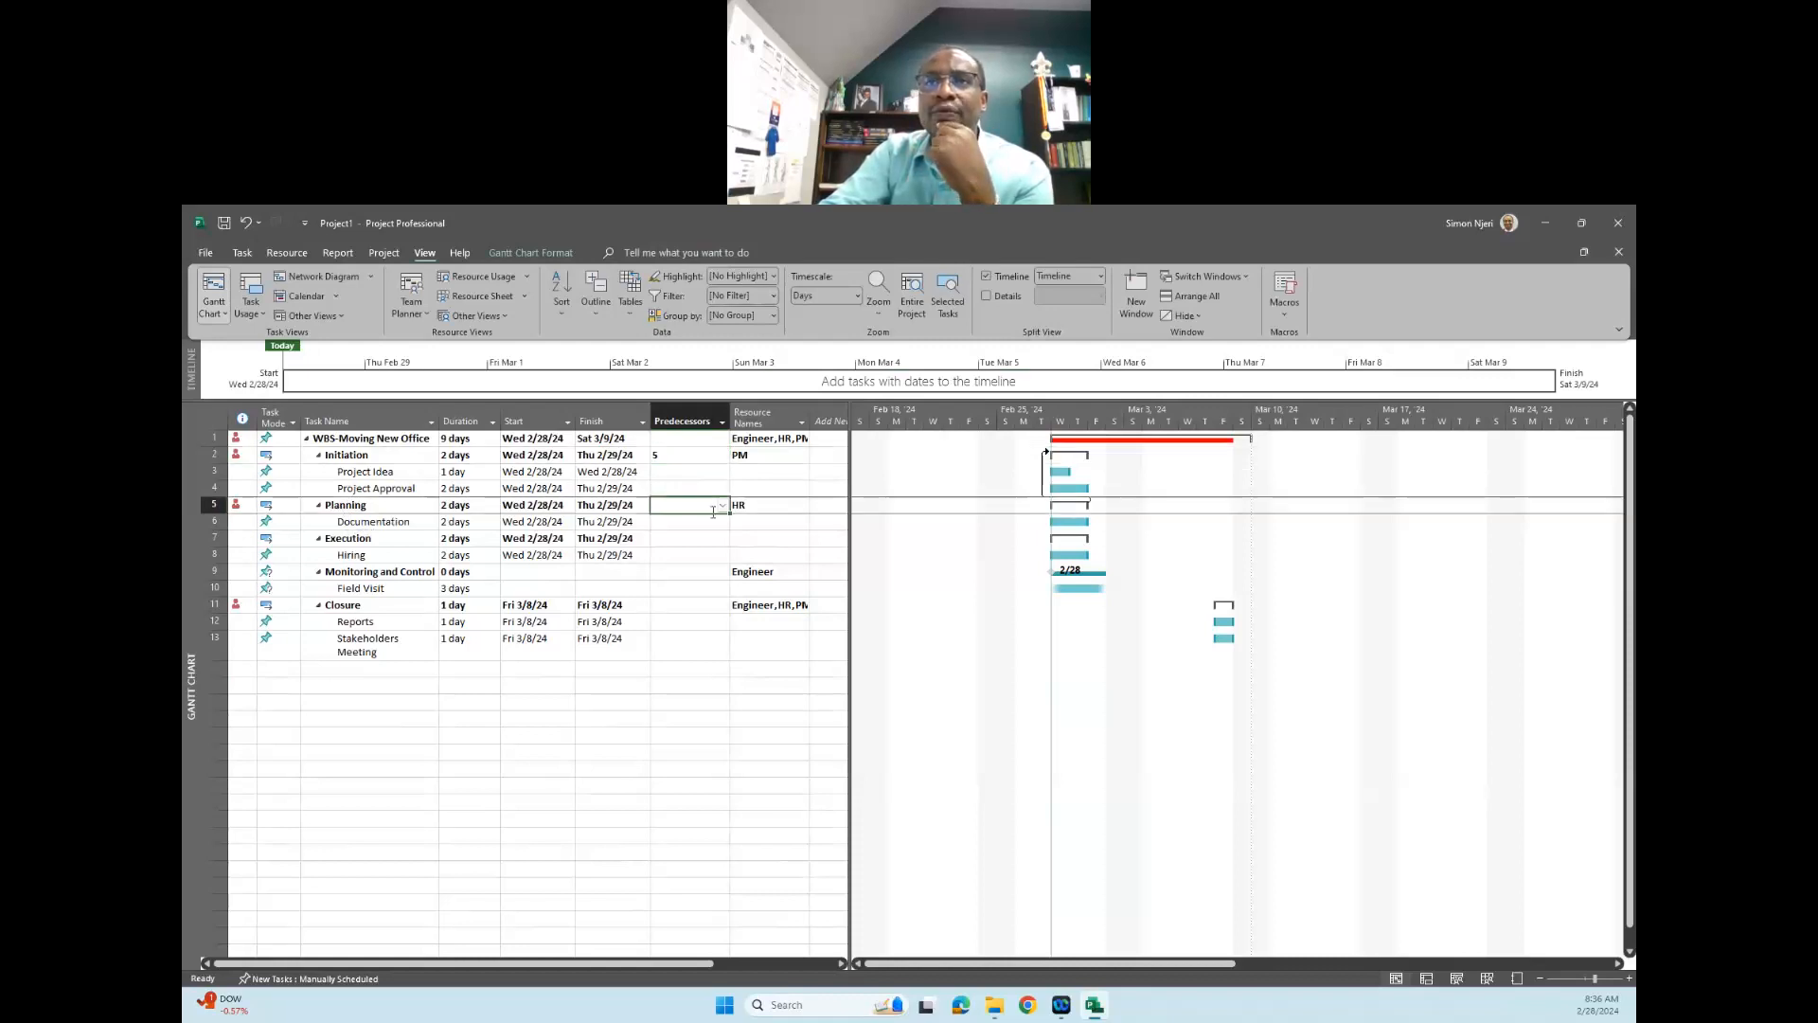
click(726, 508)
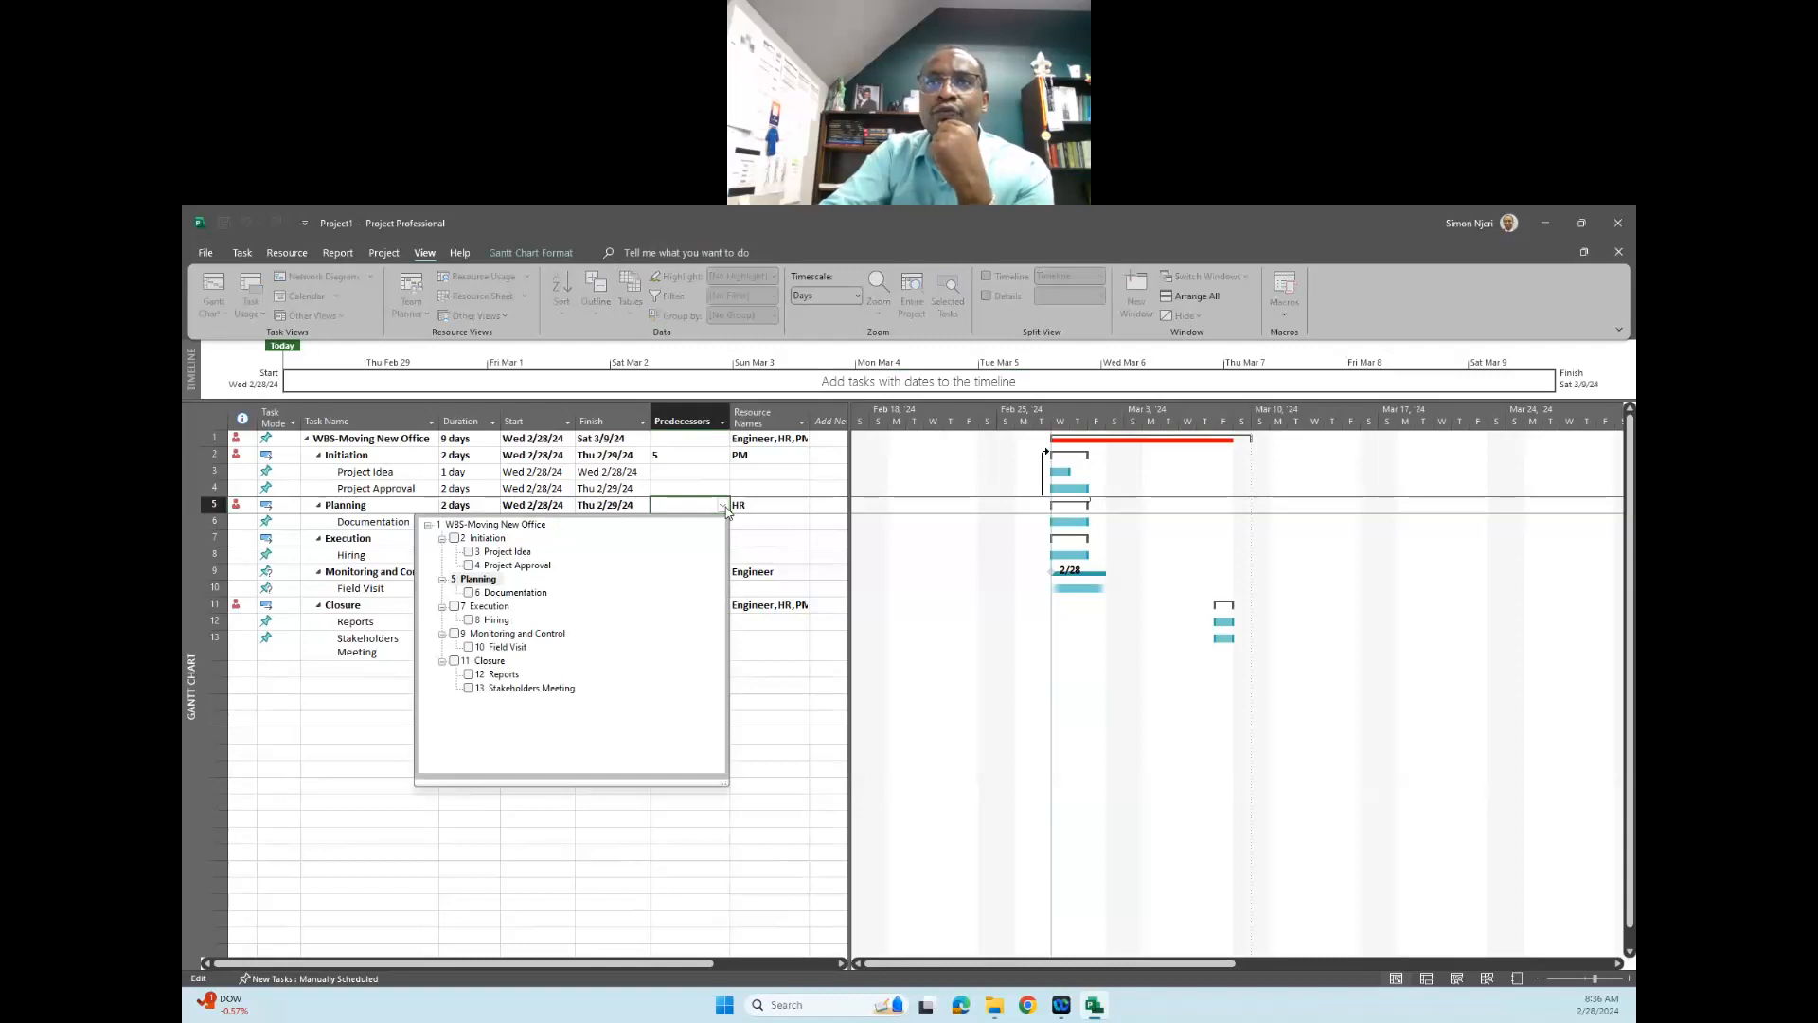
click(455, 606)
click(778, 667)
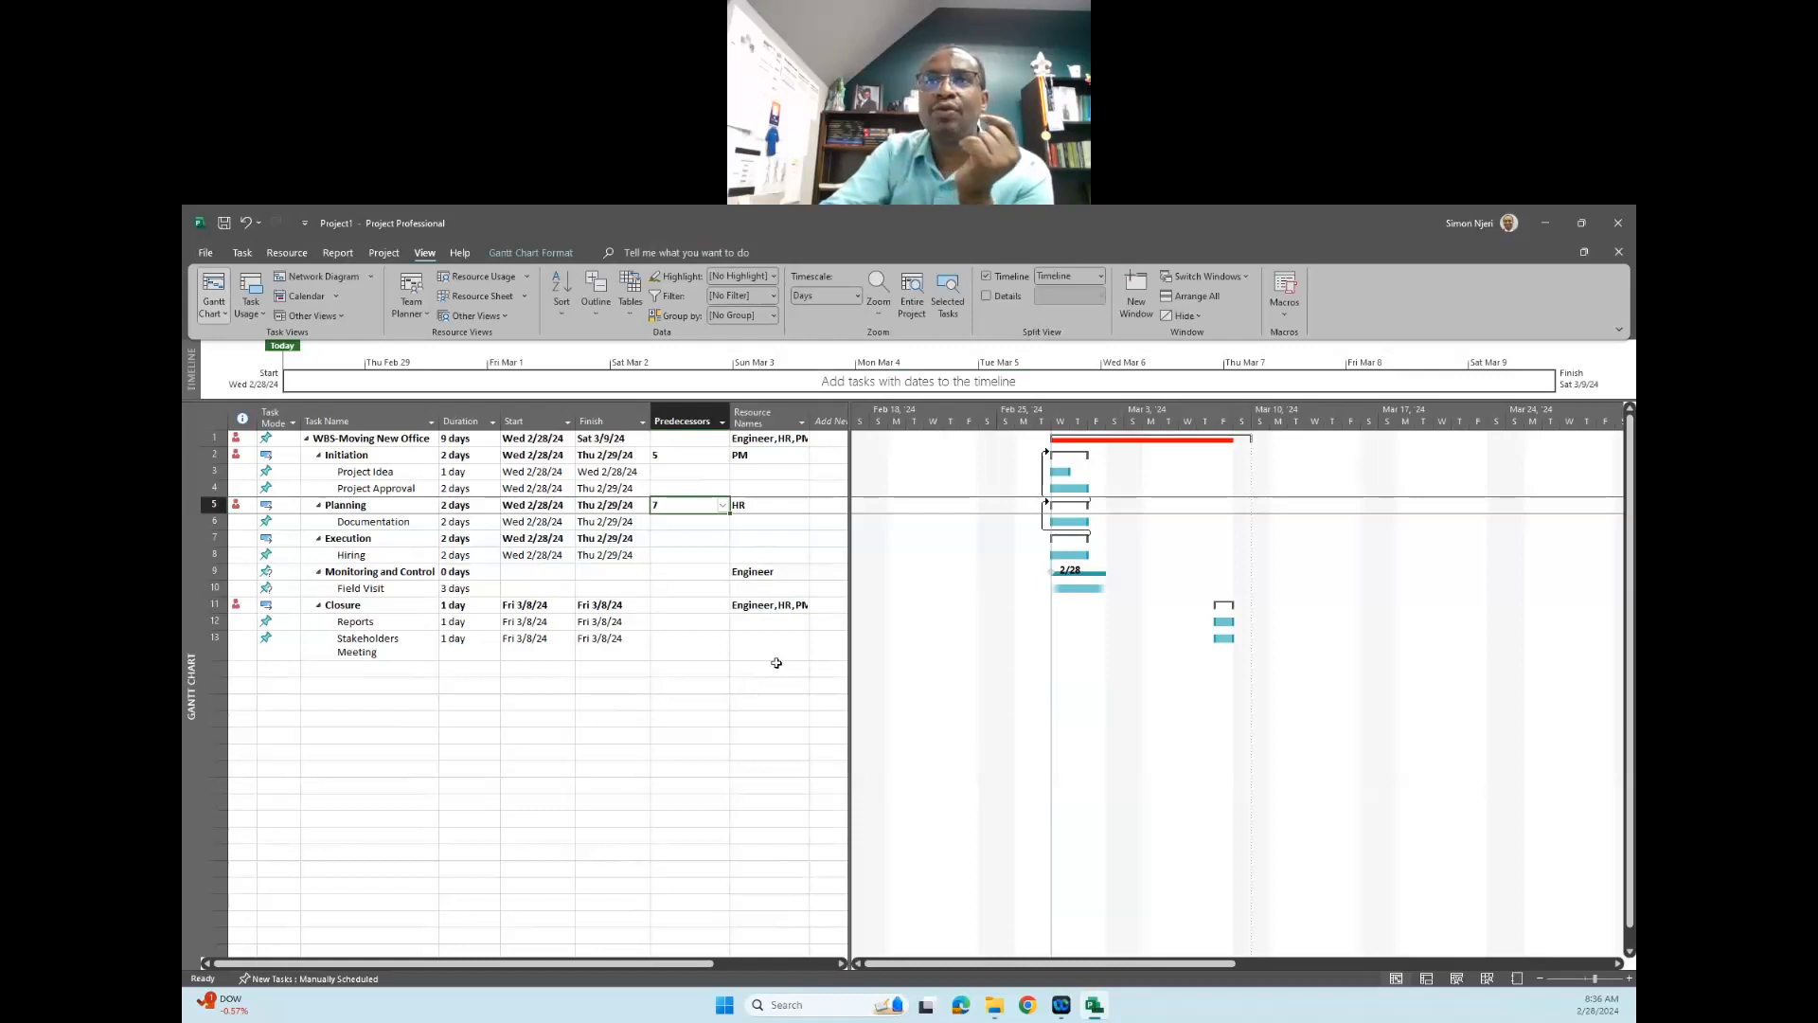
- Set the "Monitoring and Control" phase, task 9, as the predecessor of the "Execution" phase
click(705, 551)
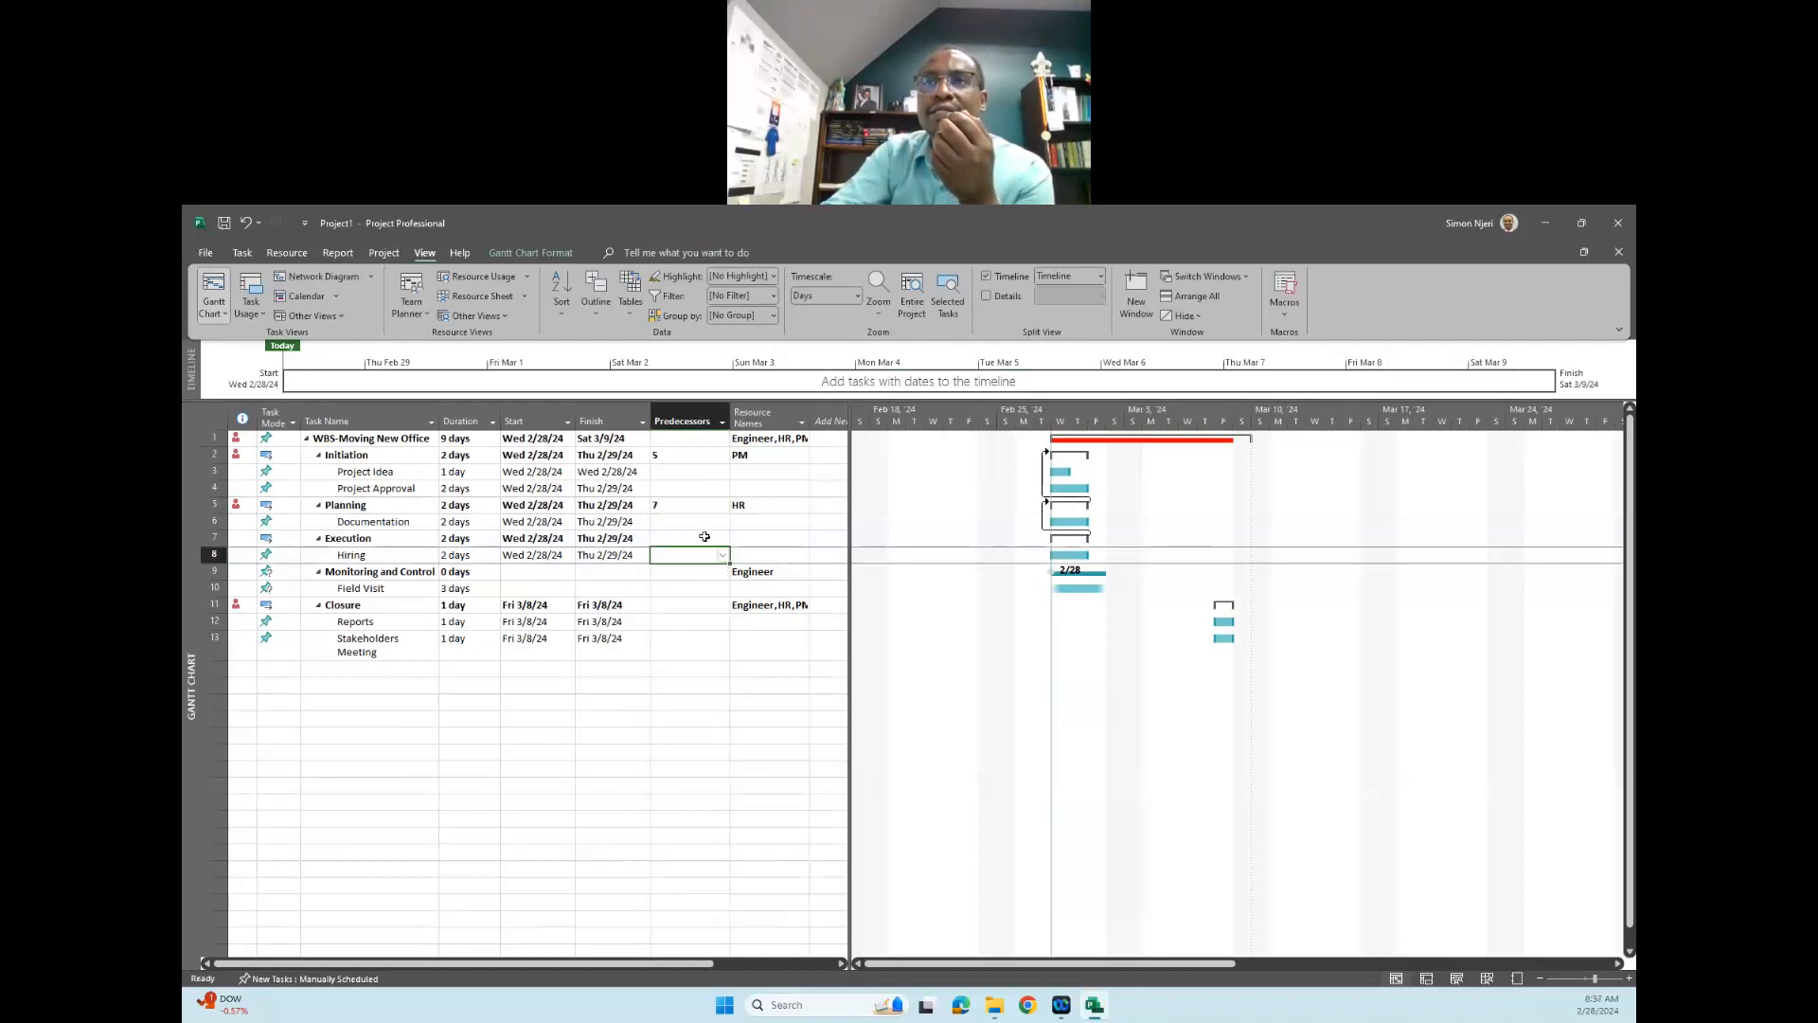
click(705, 537)
click(722, 538)
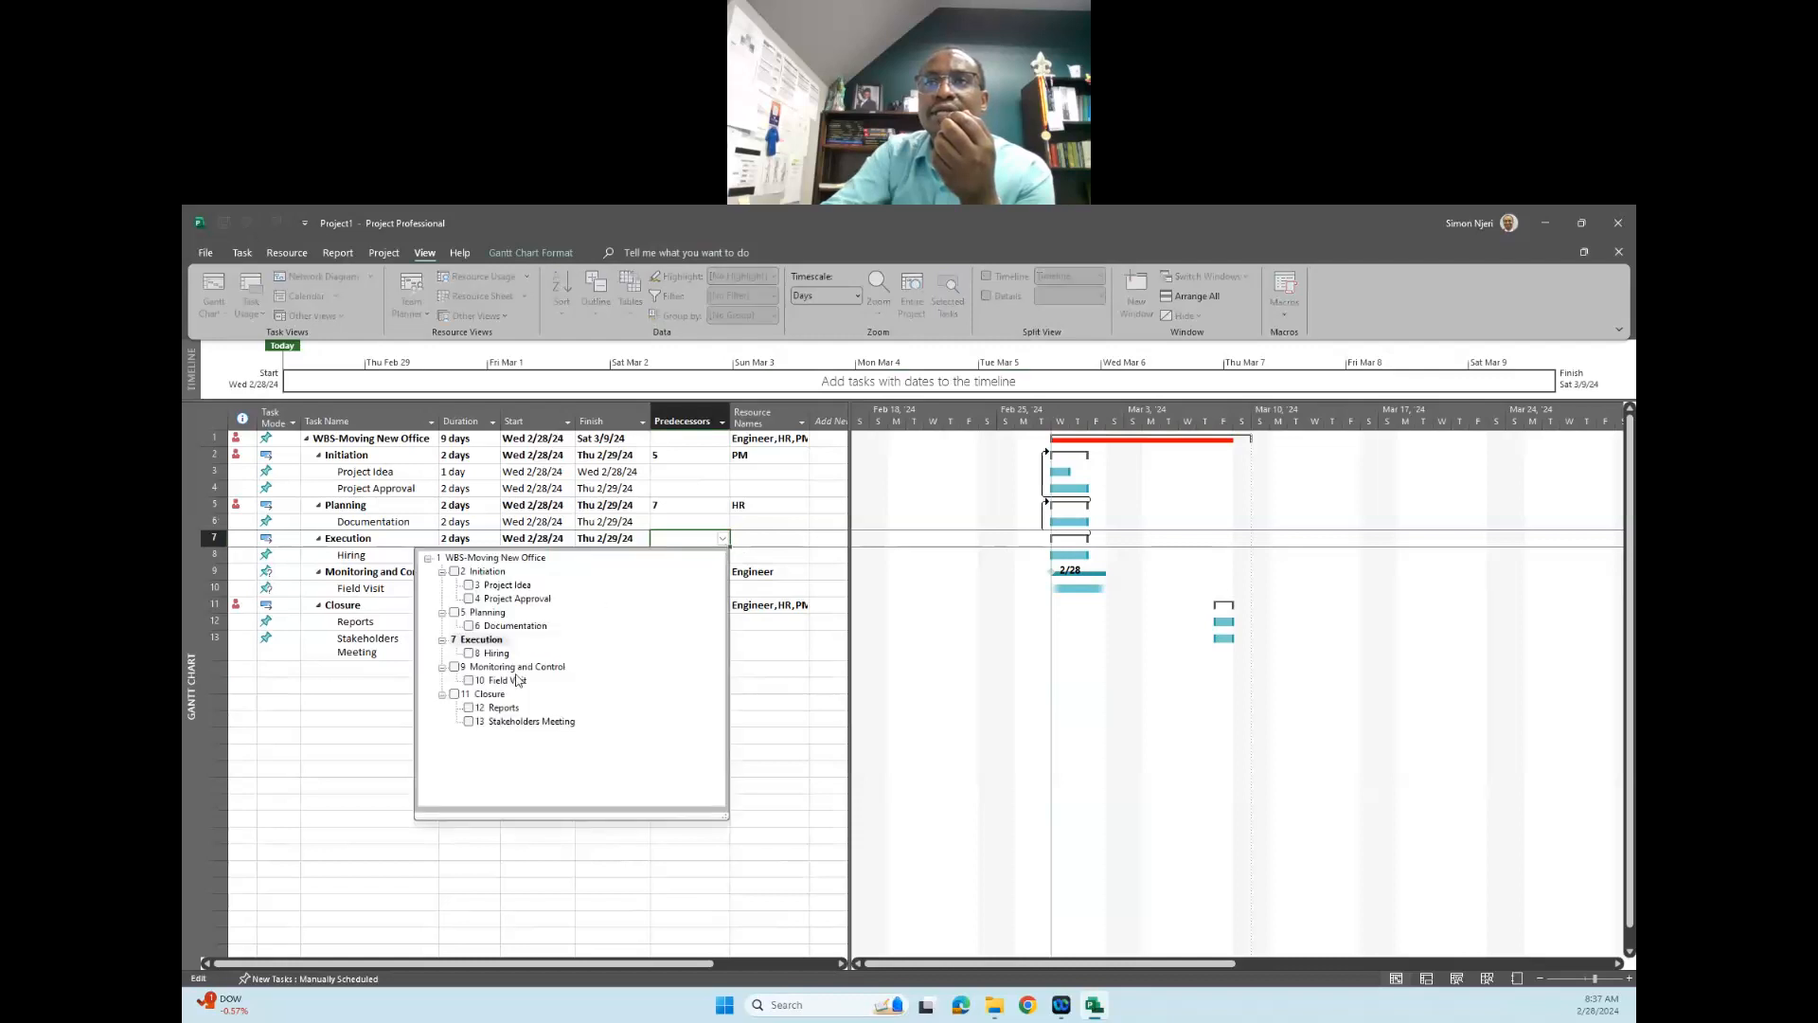
click(455, 667)
click(731, 679)
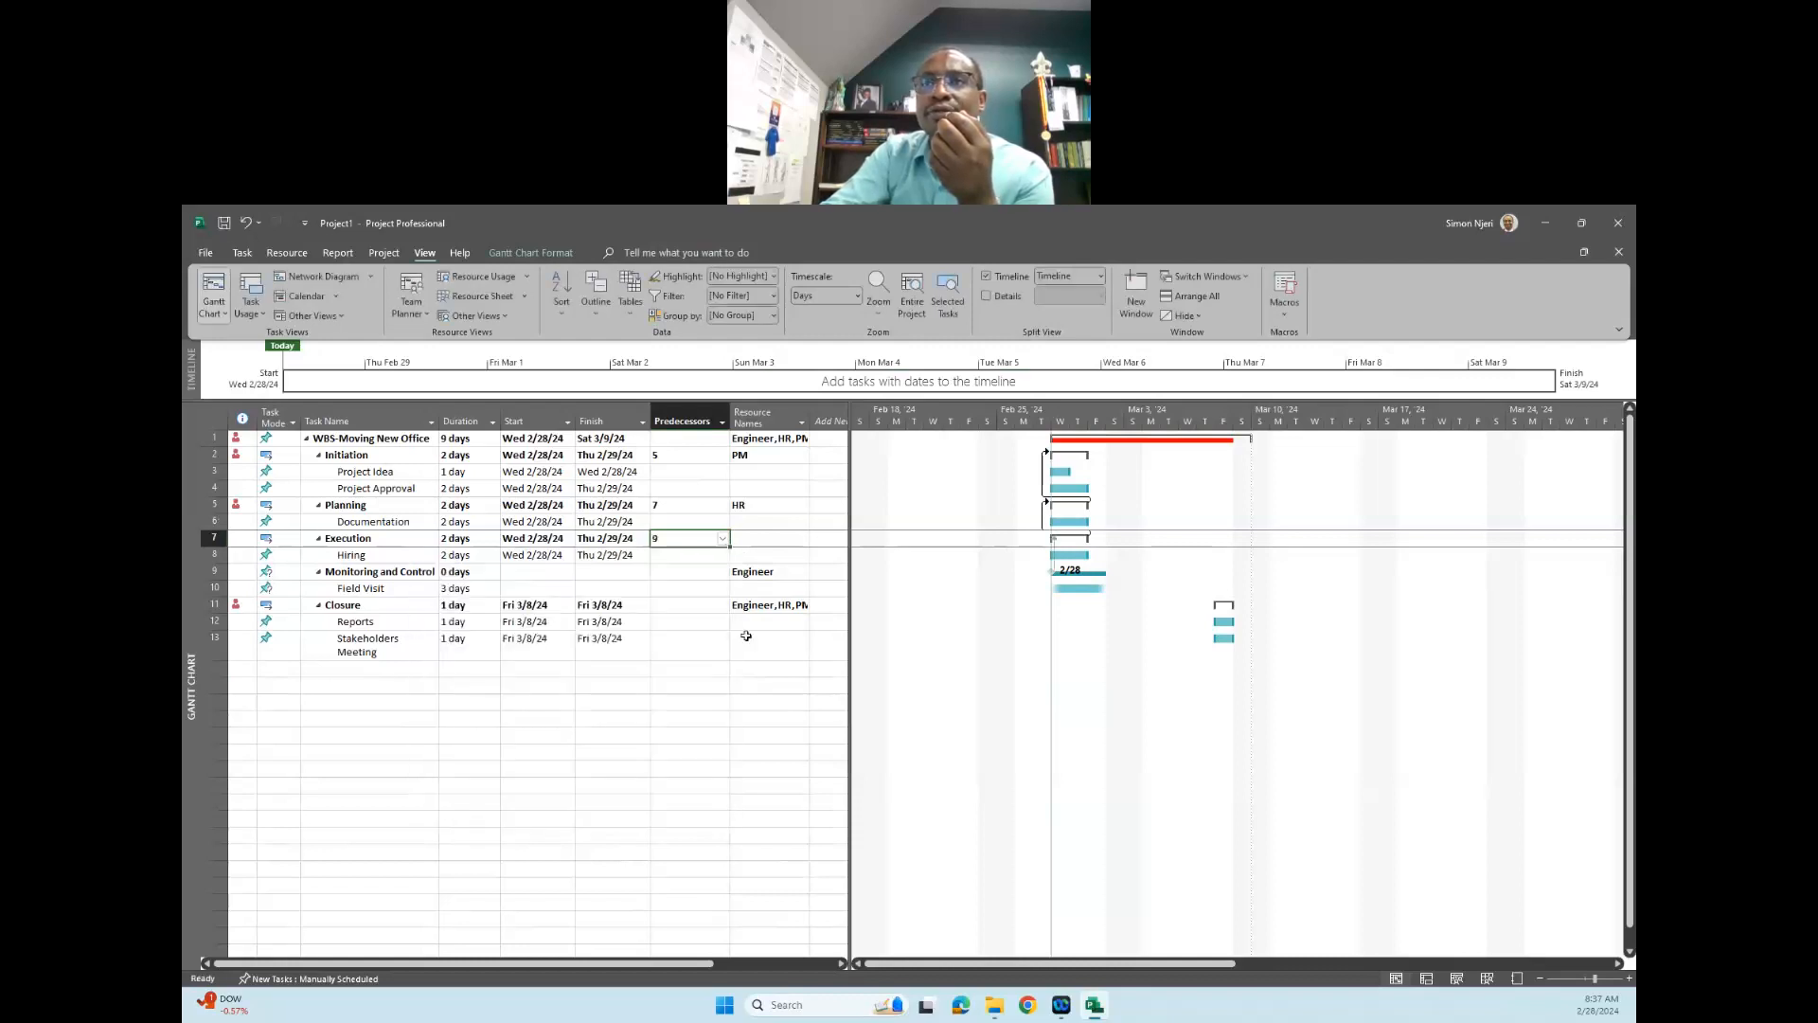
click(725, 610)
click(724, 608)
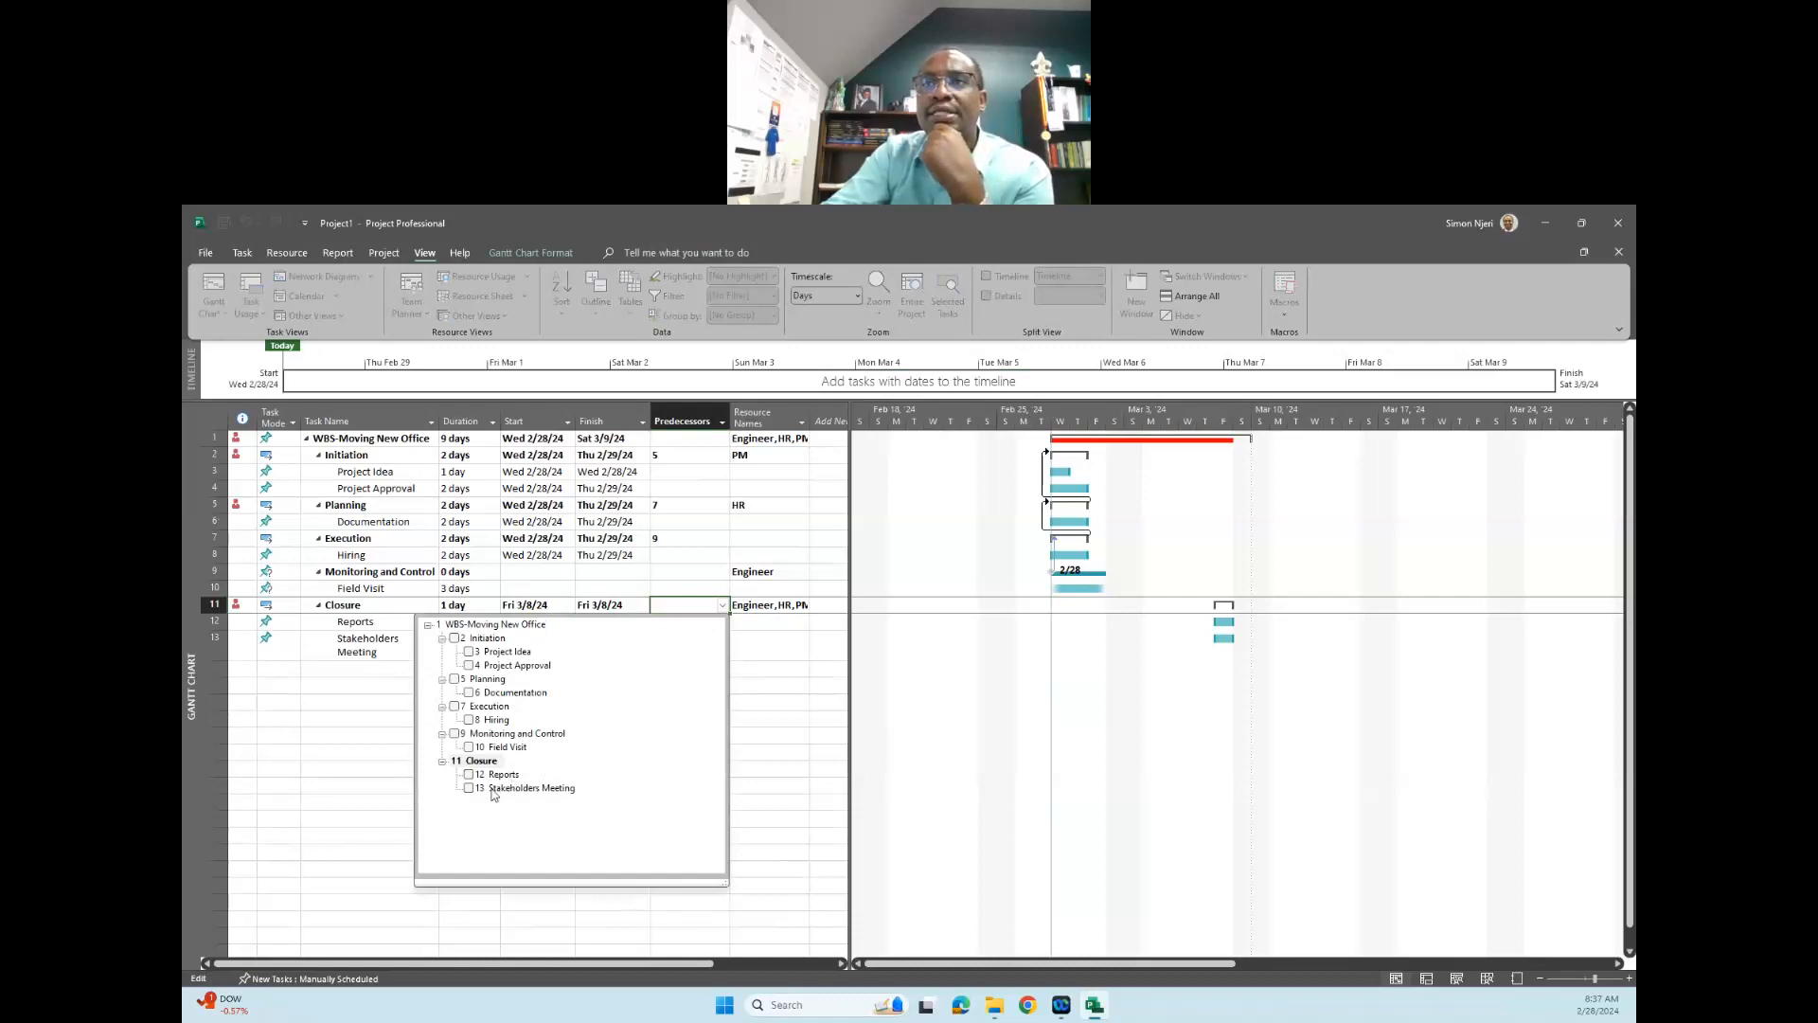
click(803, 673)
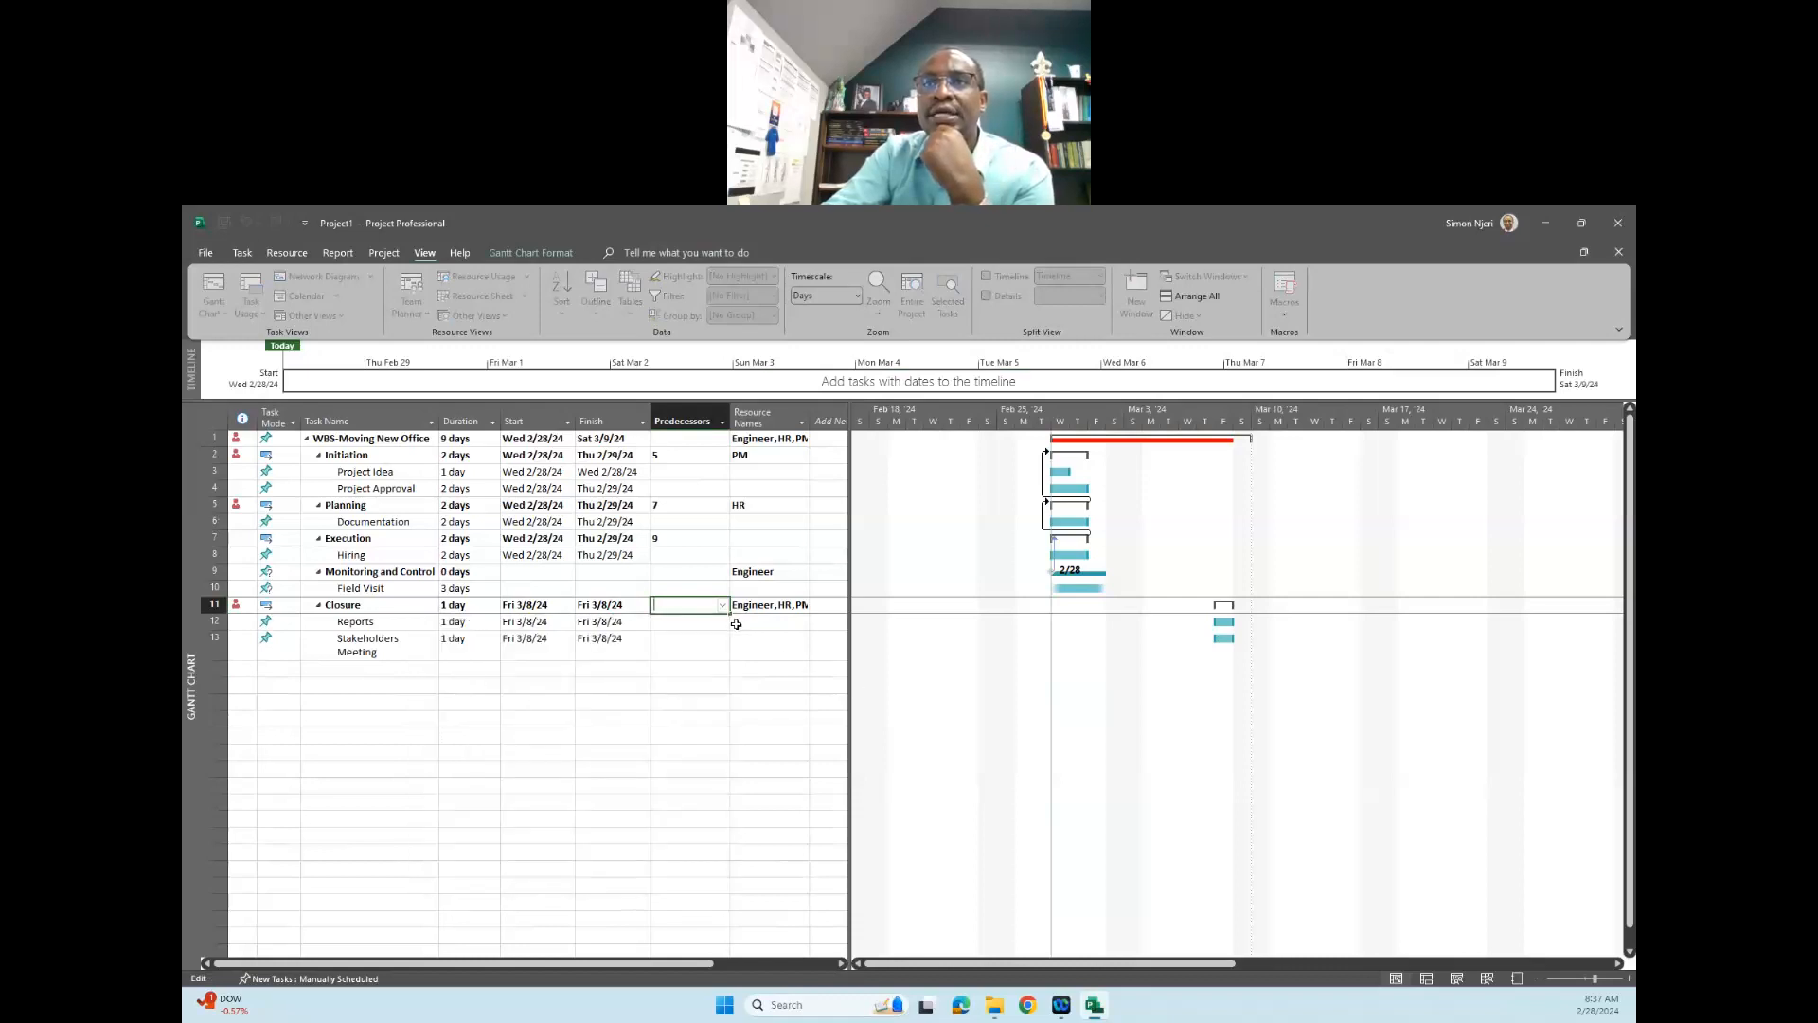
click(694, 645)
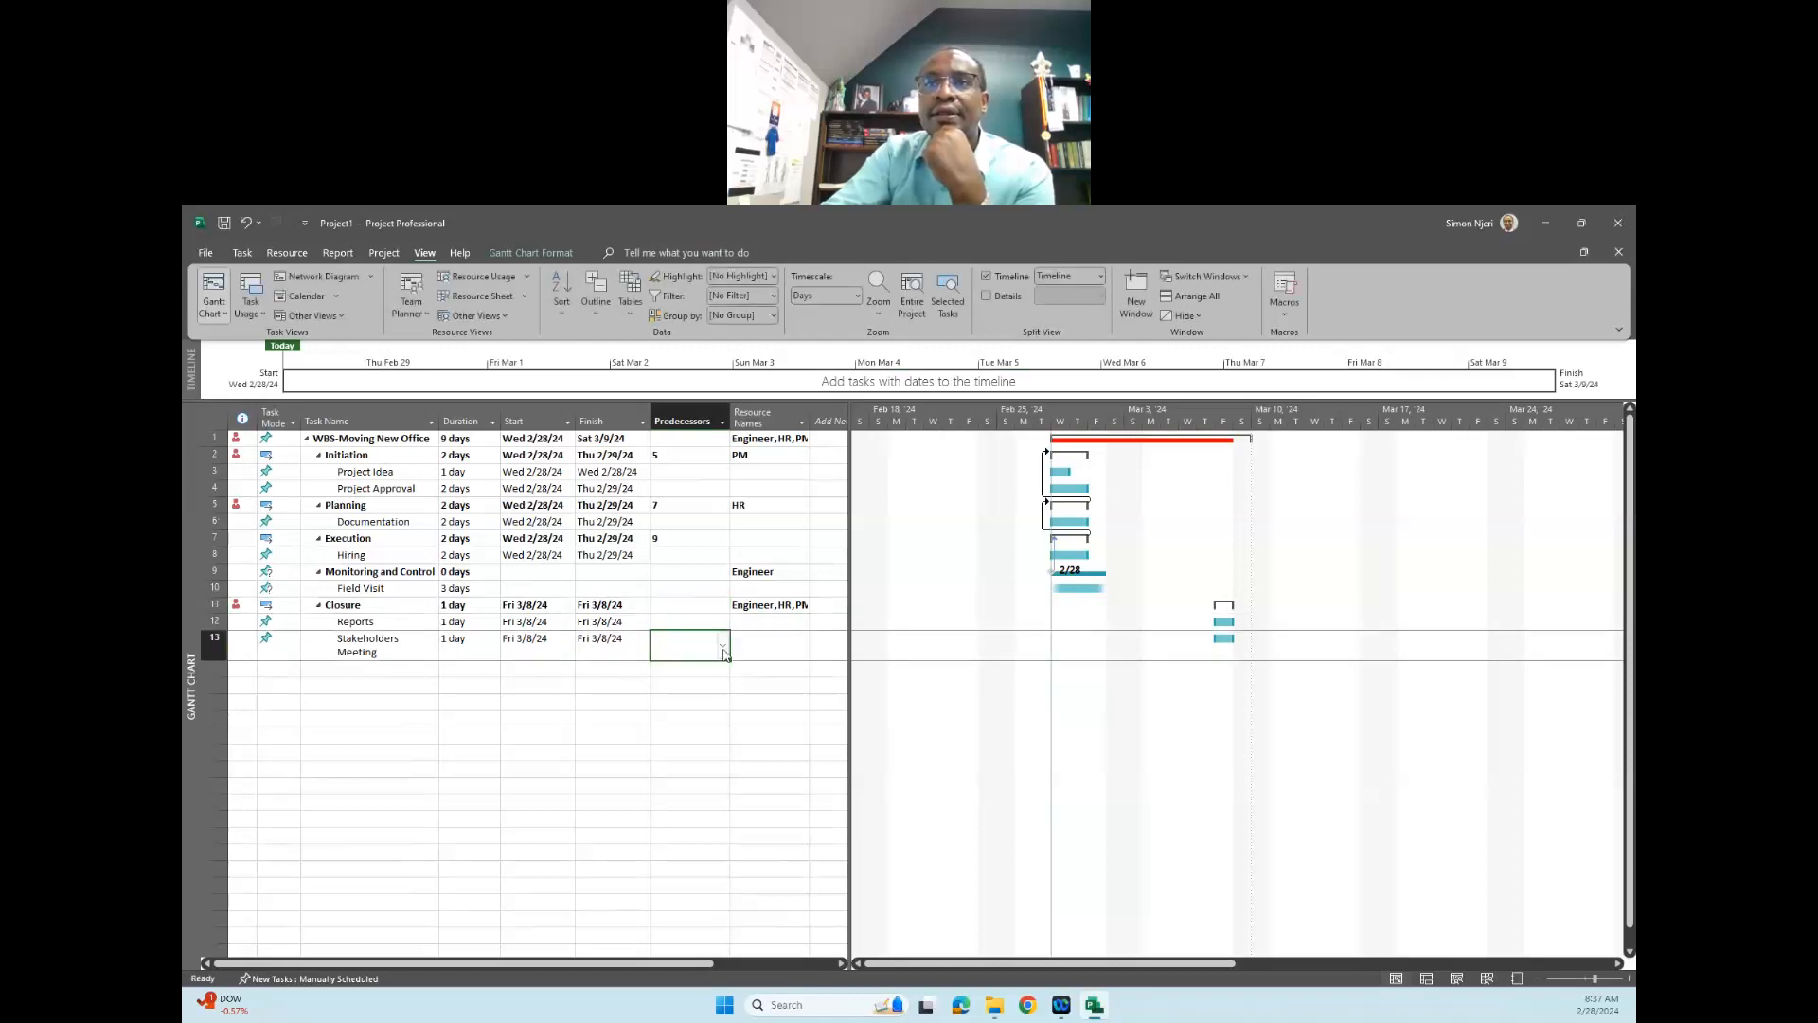
click(724, 646)
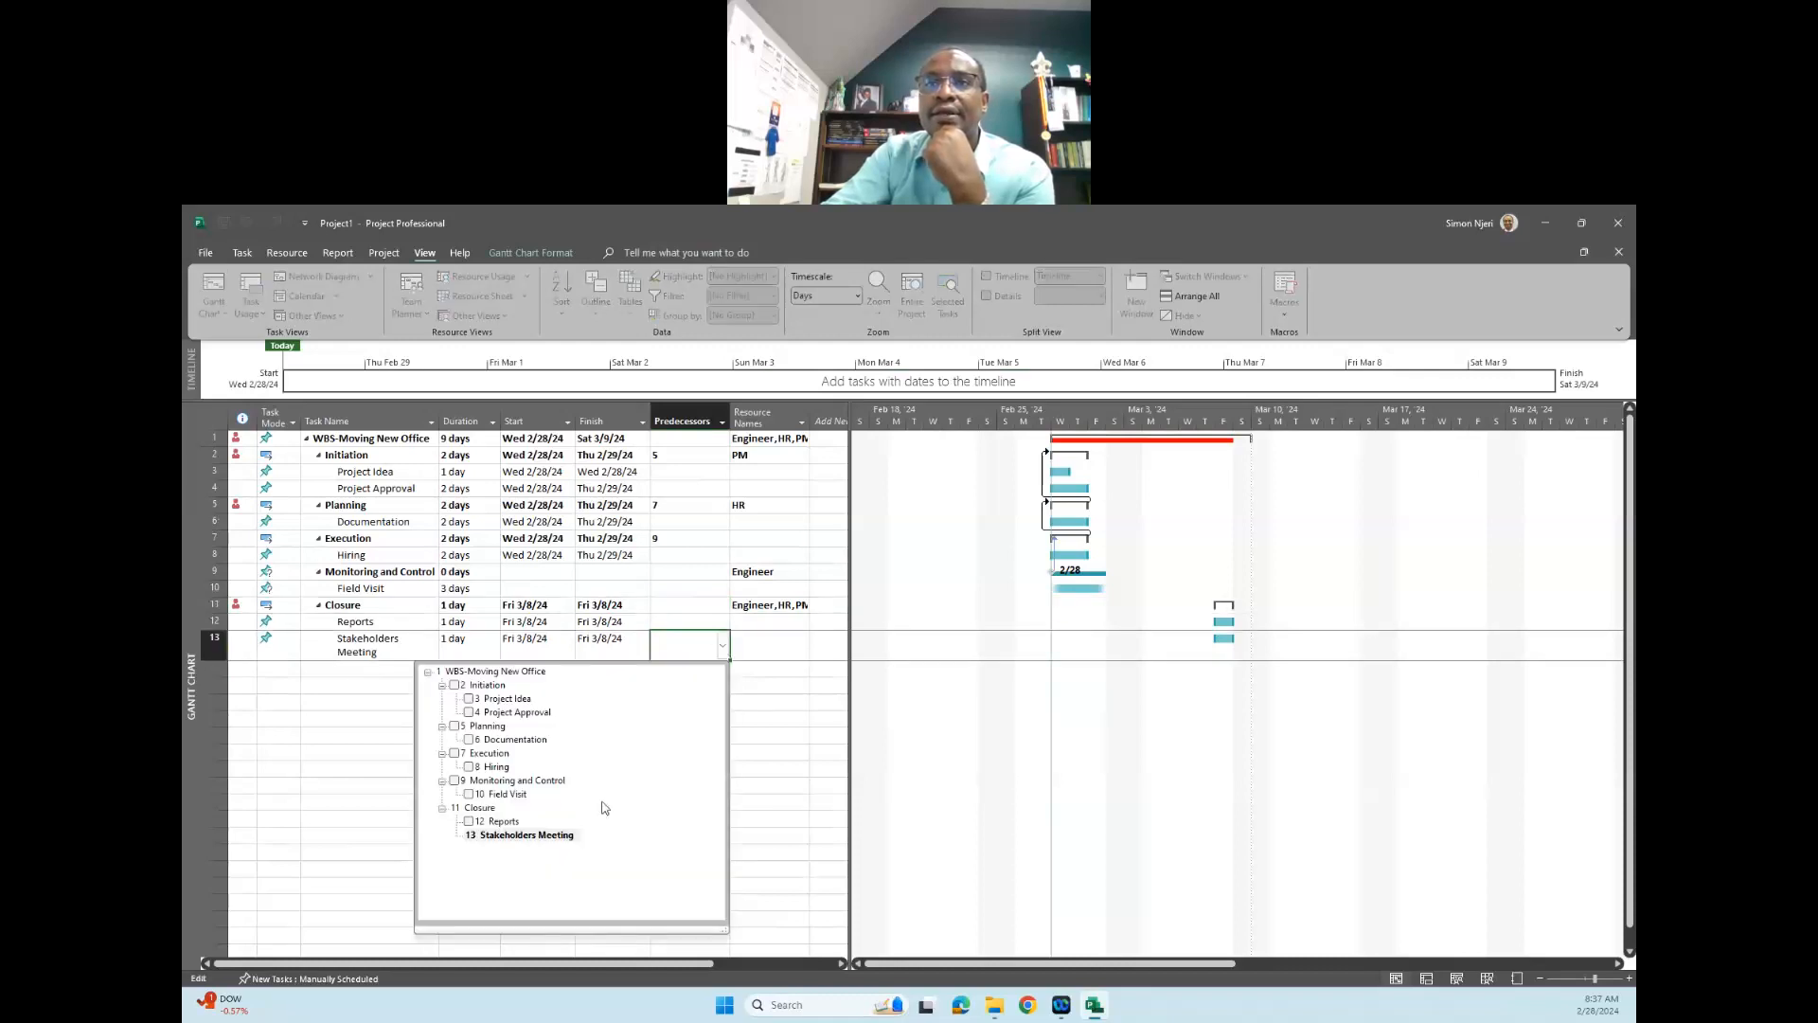
click(877, 646)
- Try to set the "Stakeholders Meeting" subtask, task 13, as the predecessor of the "Closure" phase
click(708, 605)
click(723, 605)
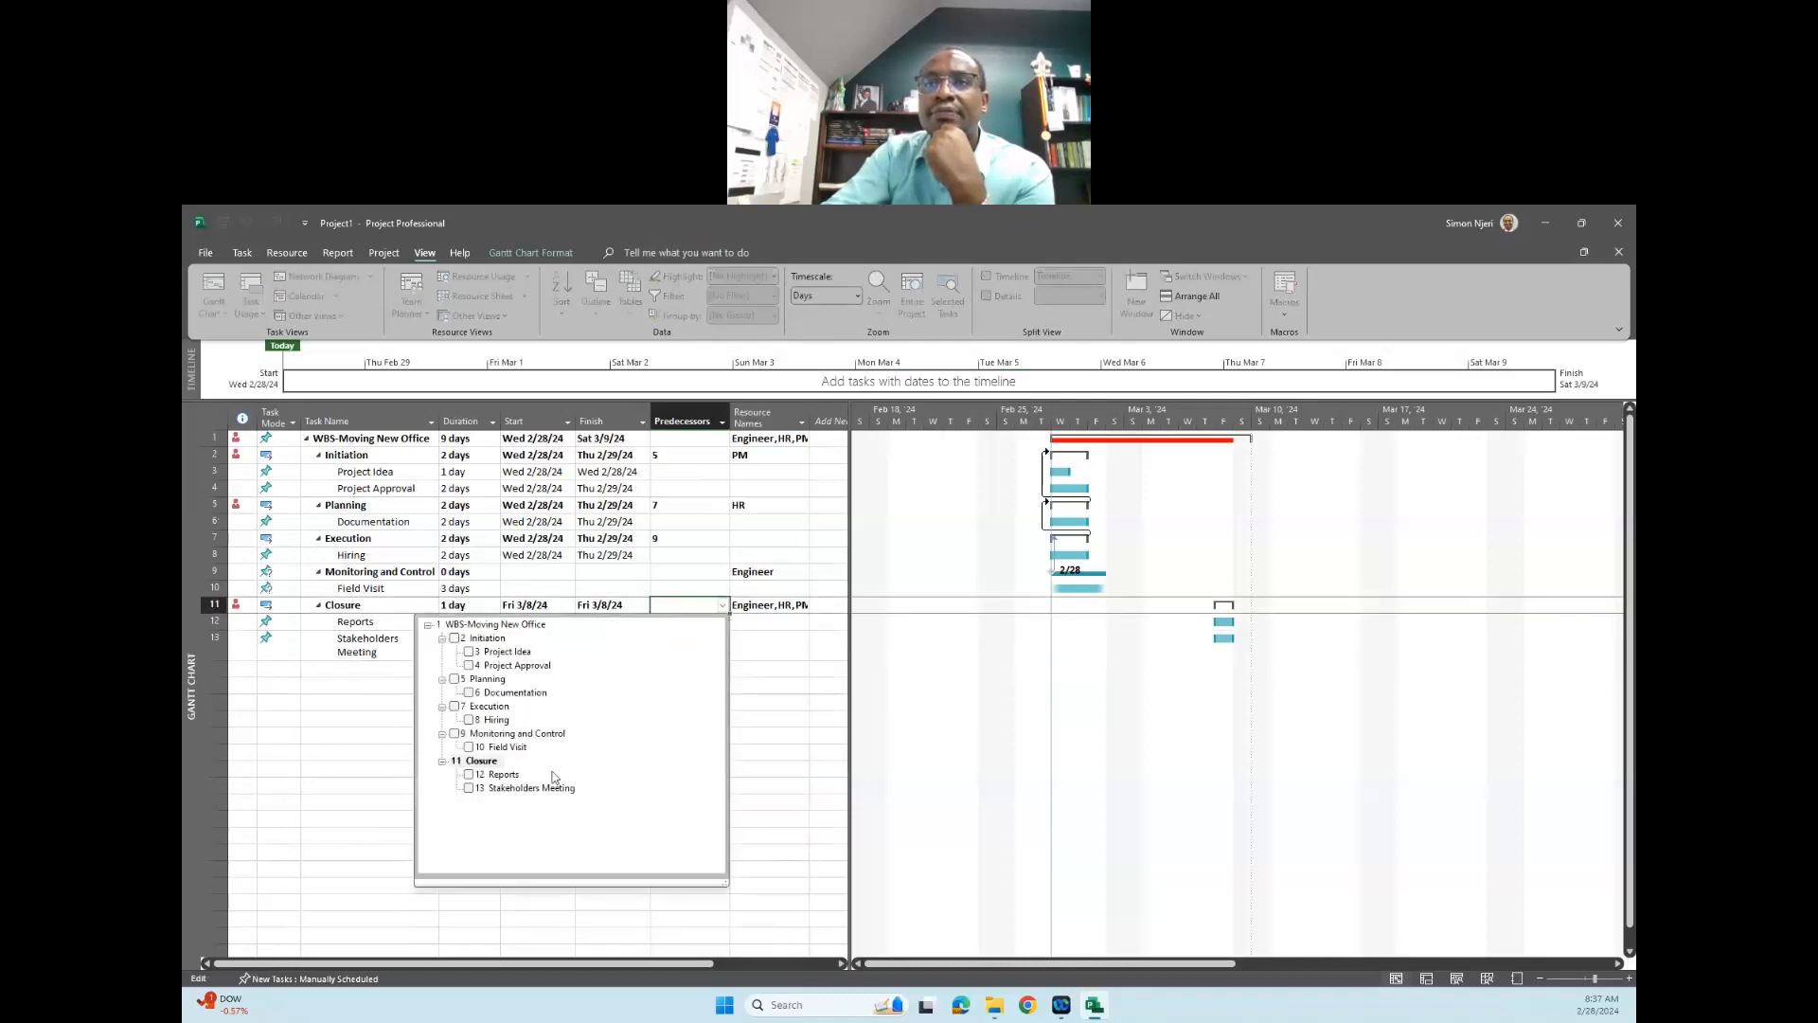
click(469, 789)
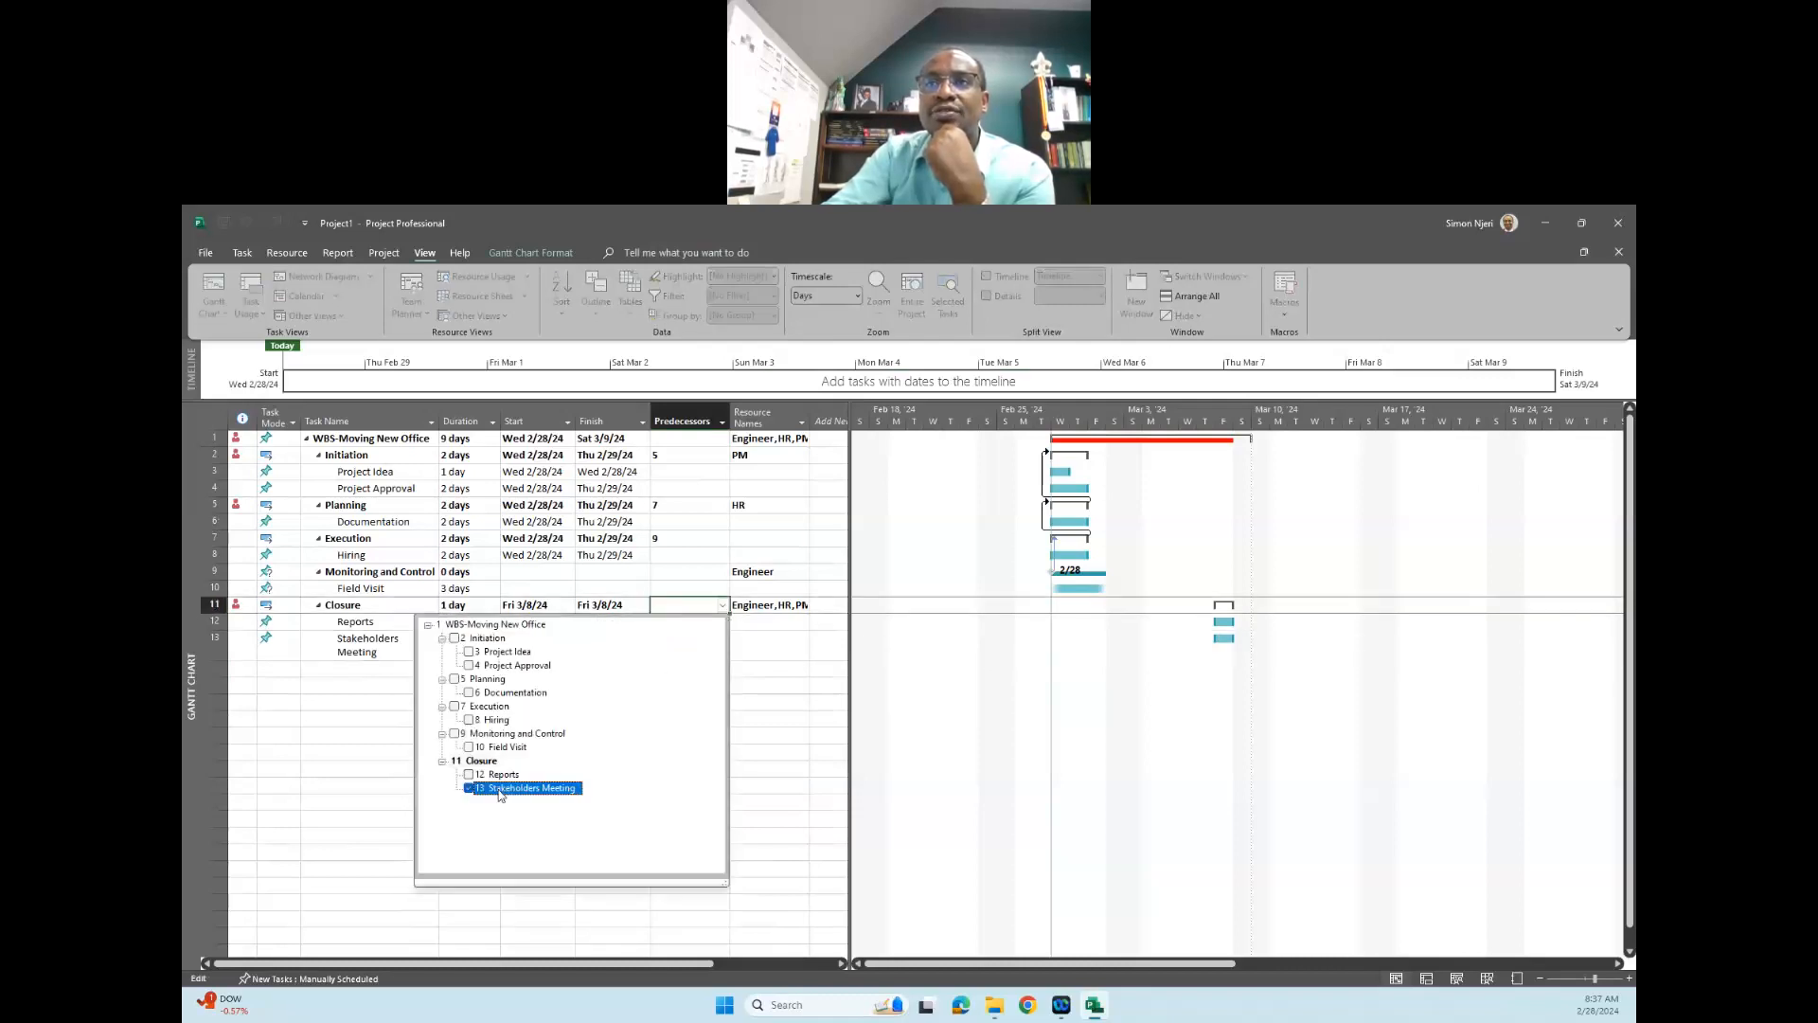
click(784, 719)
click(904, 659)
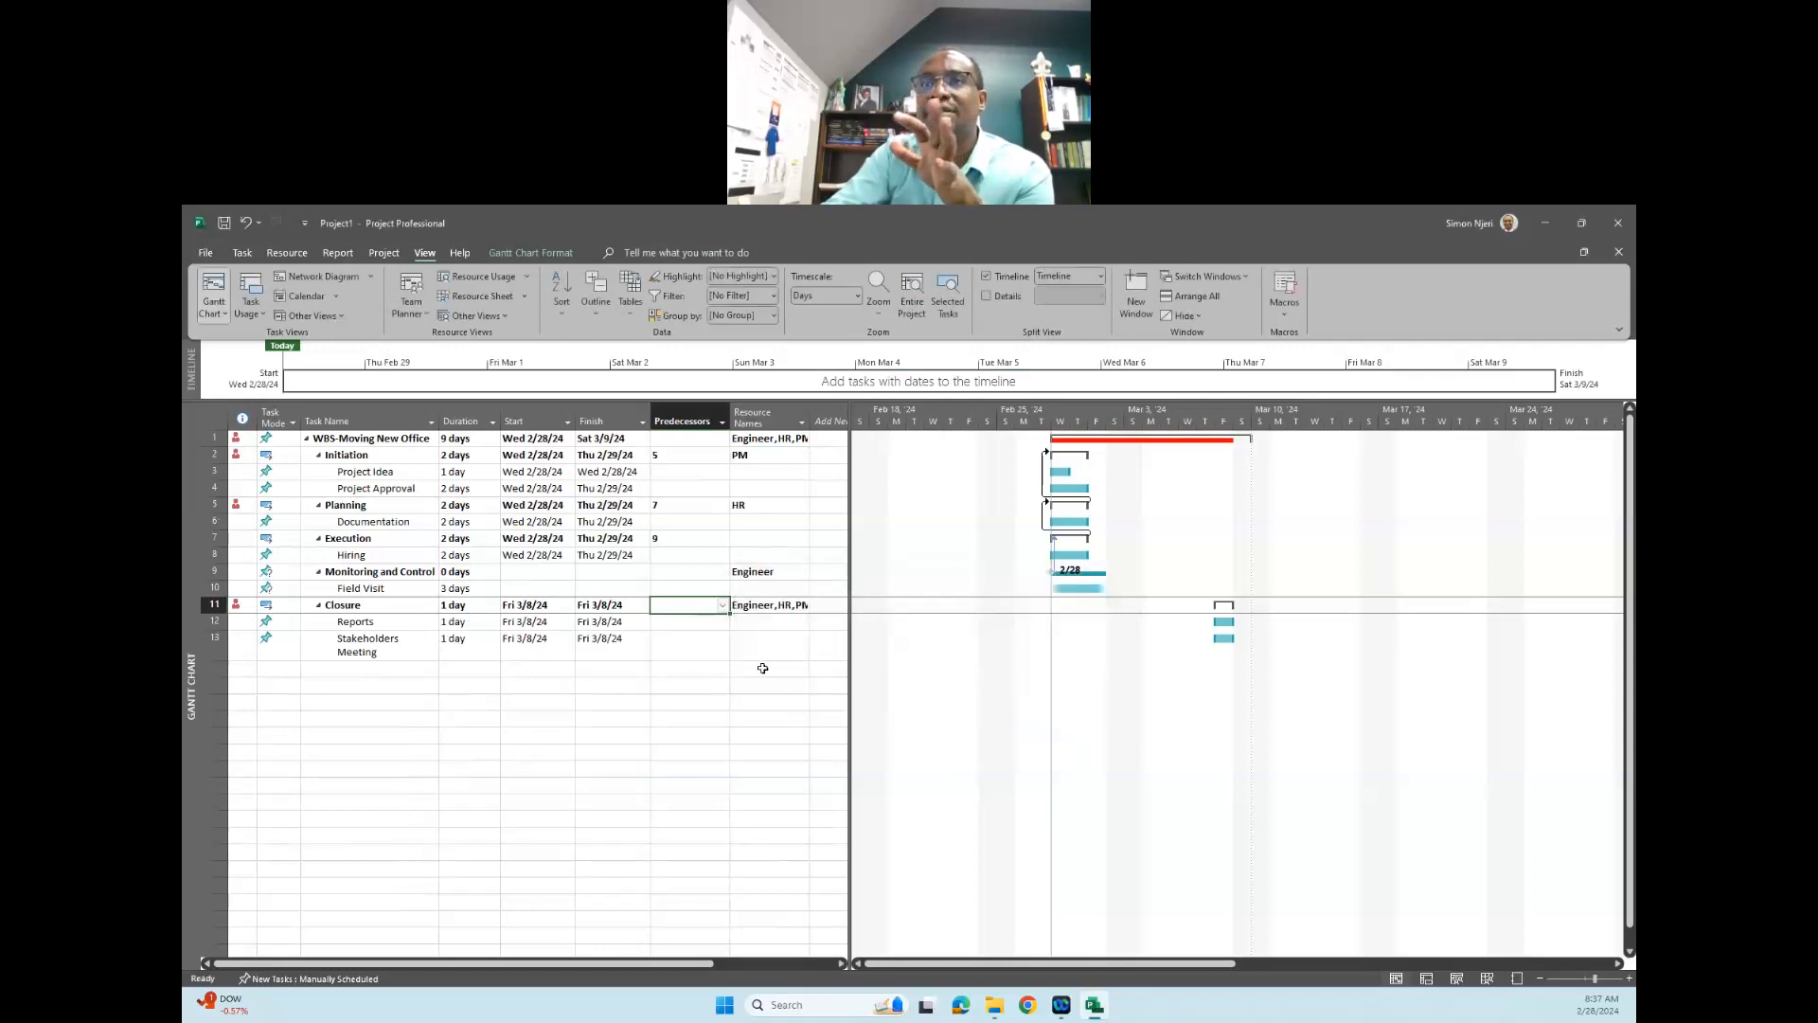
- Try to enter task 1 as the predecessor of the "Closure" phase and clear the entry
click(690, 607)
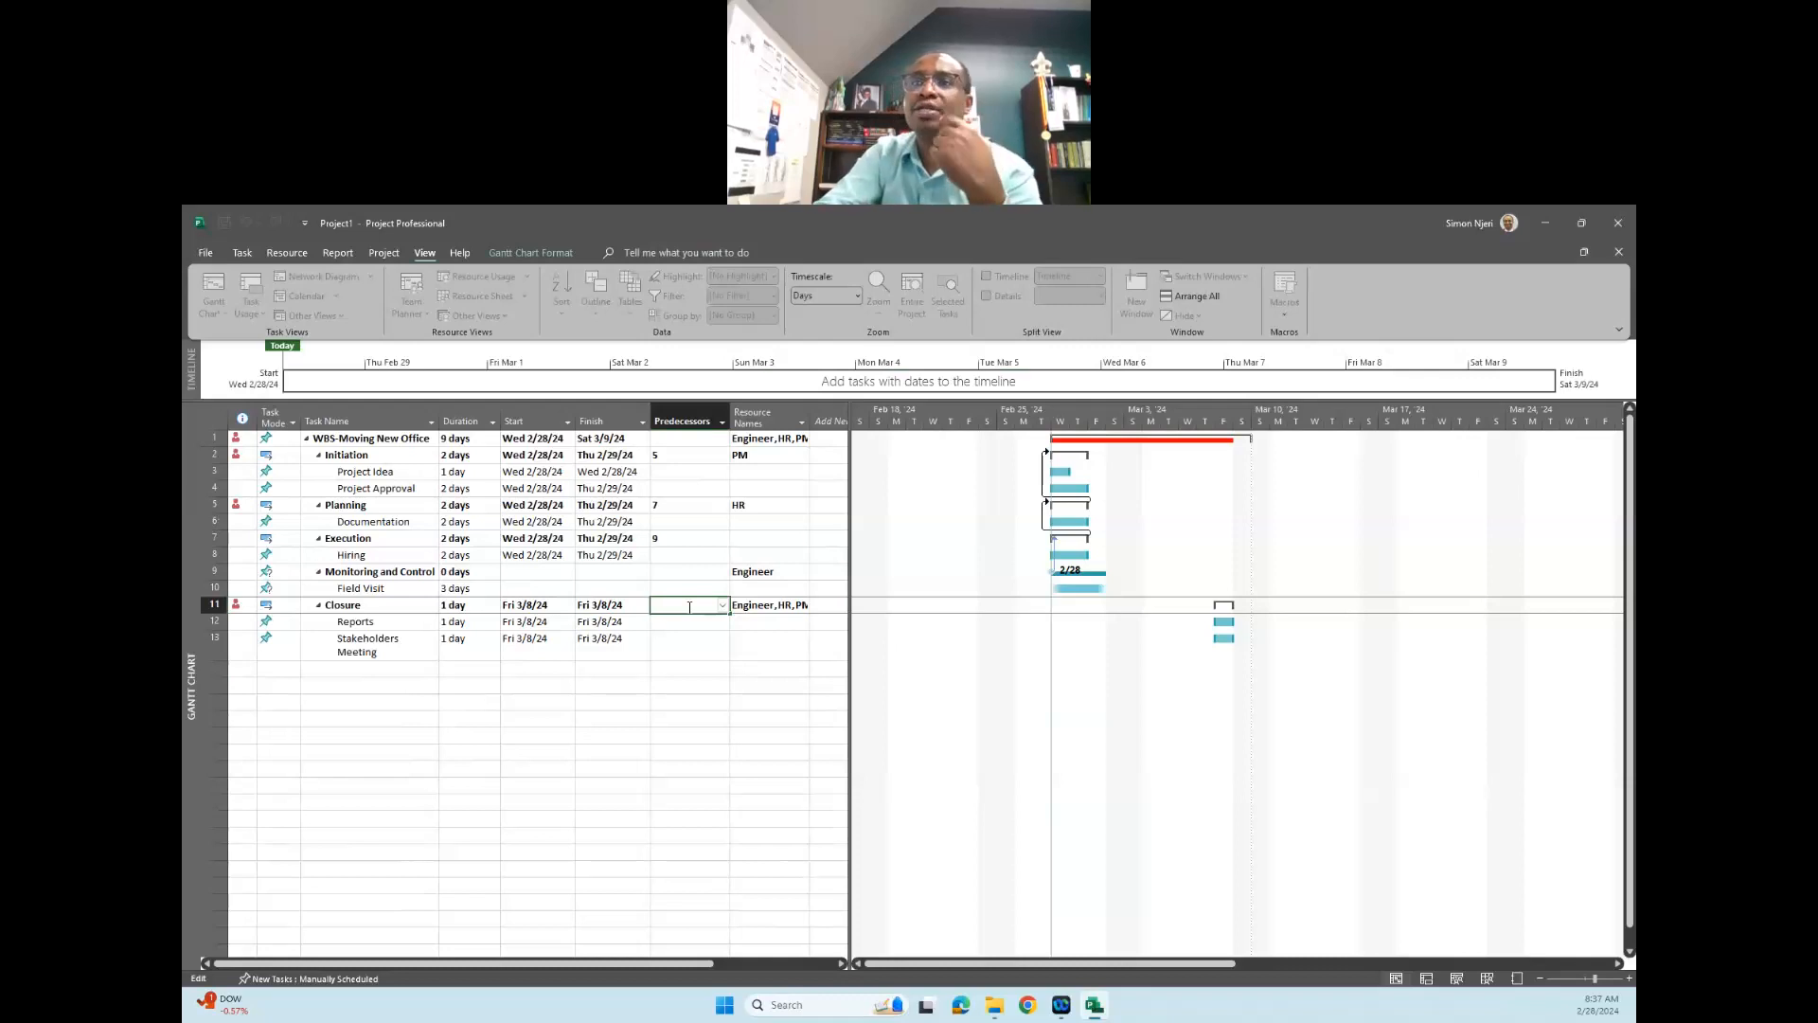
text(1)
click(743, 722)
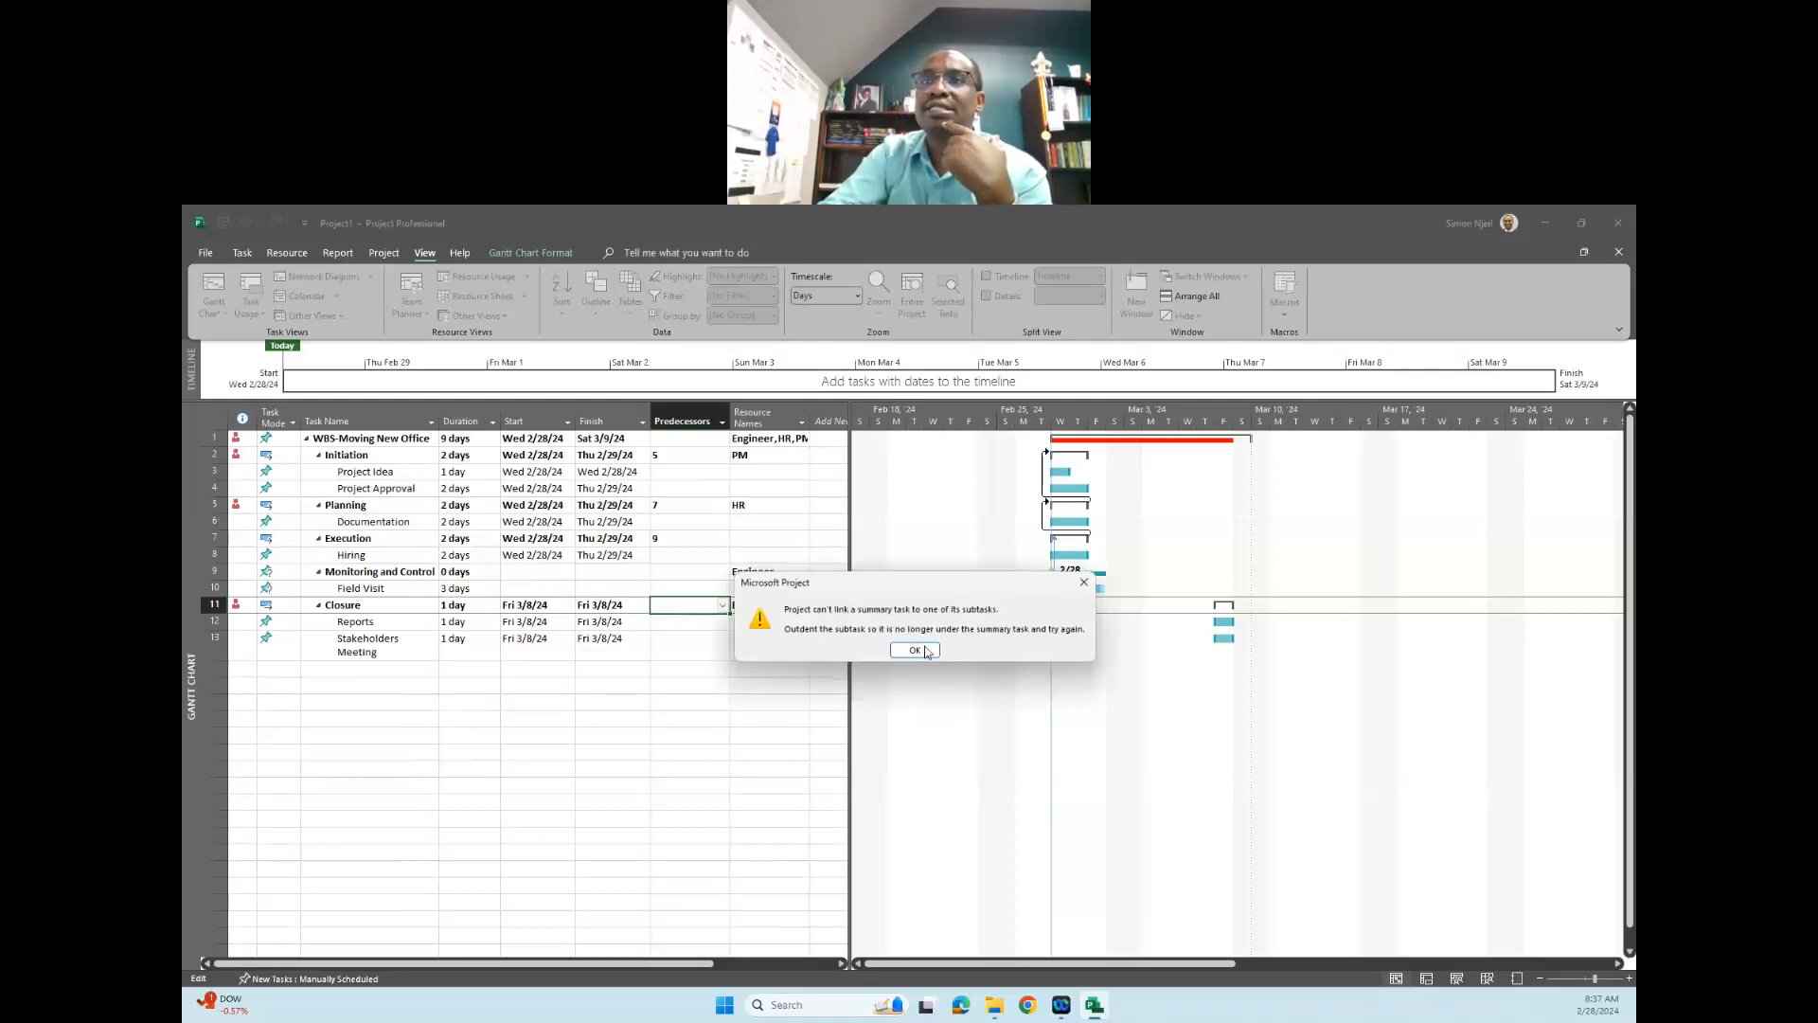
click(924, 651)
click(744, 721)
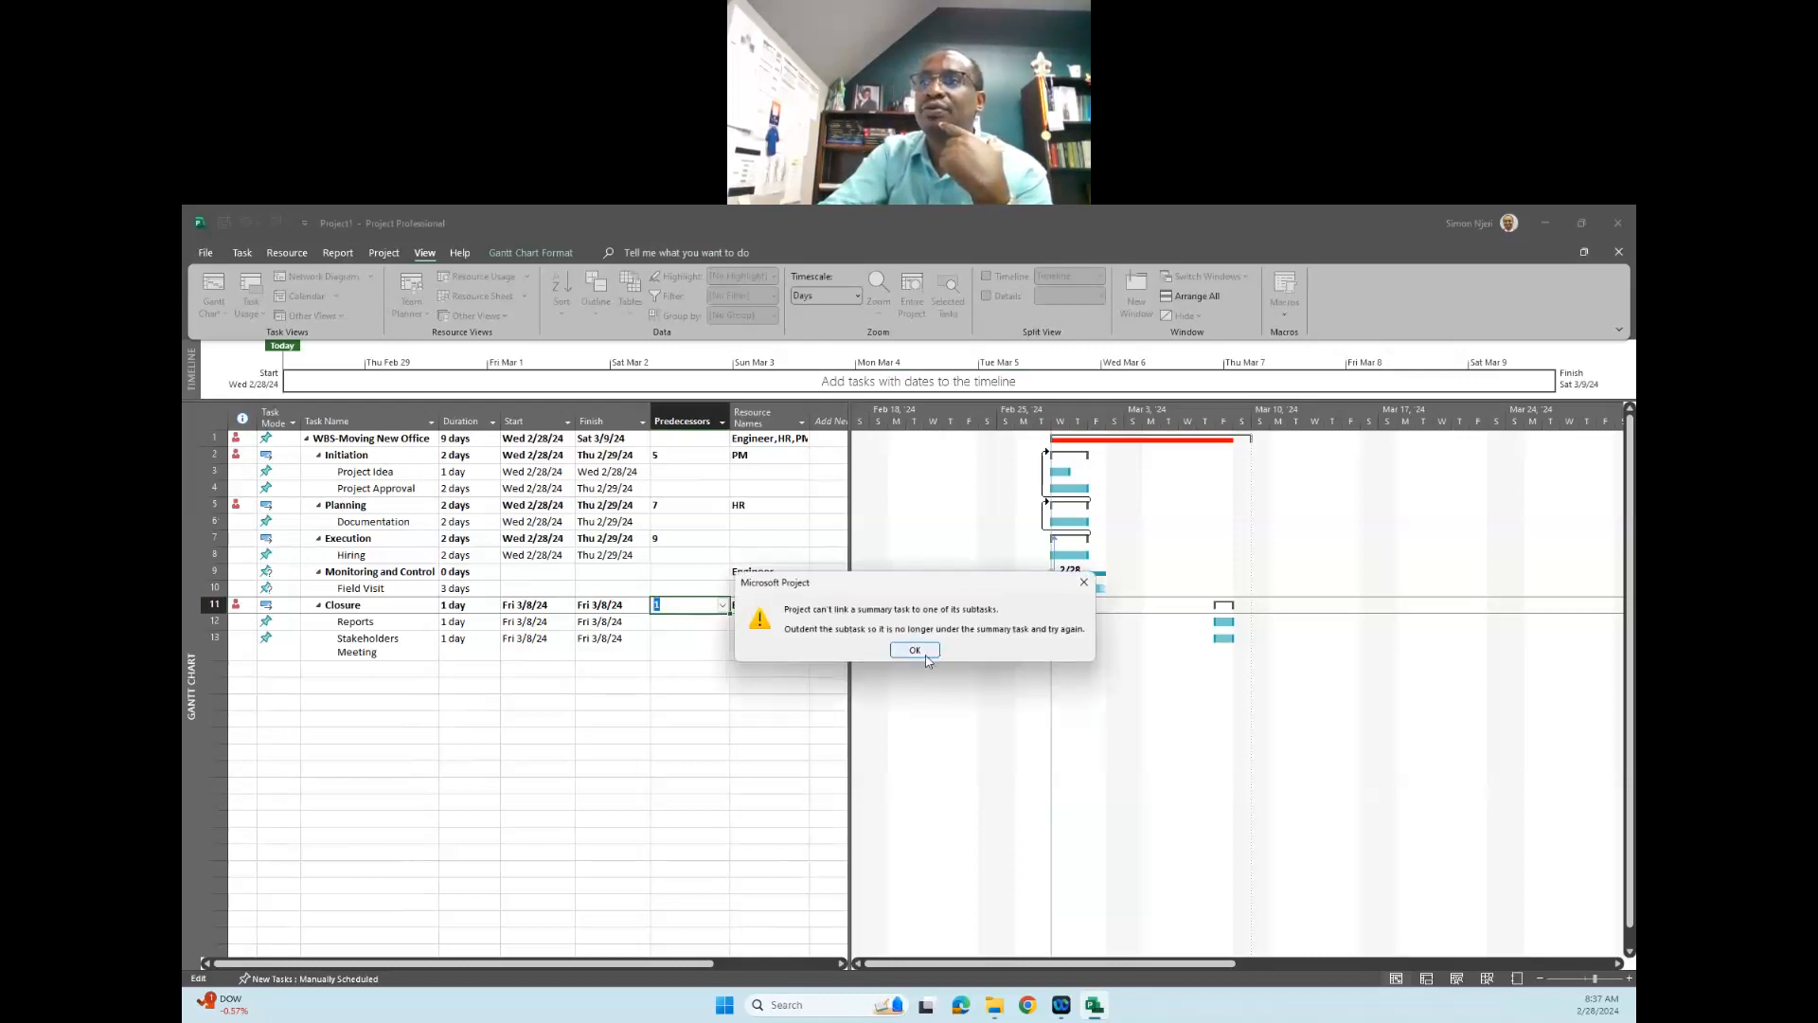
click(1084, 582)
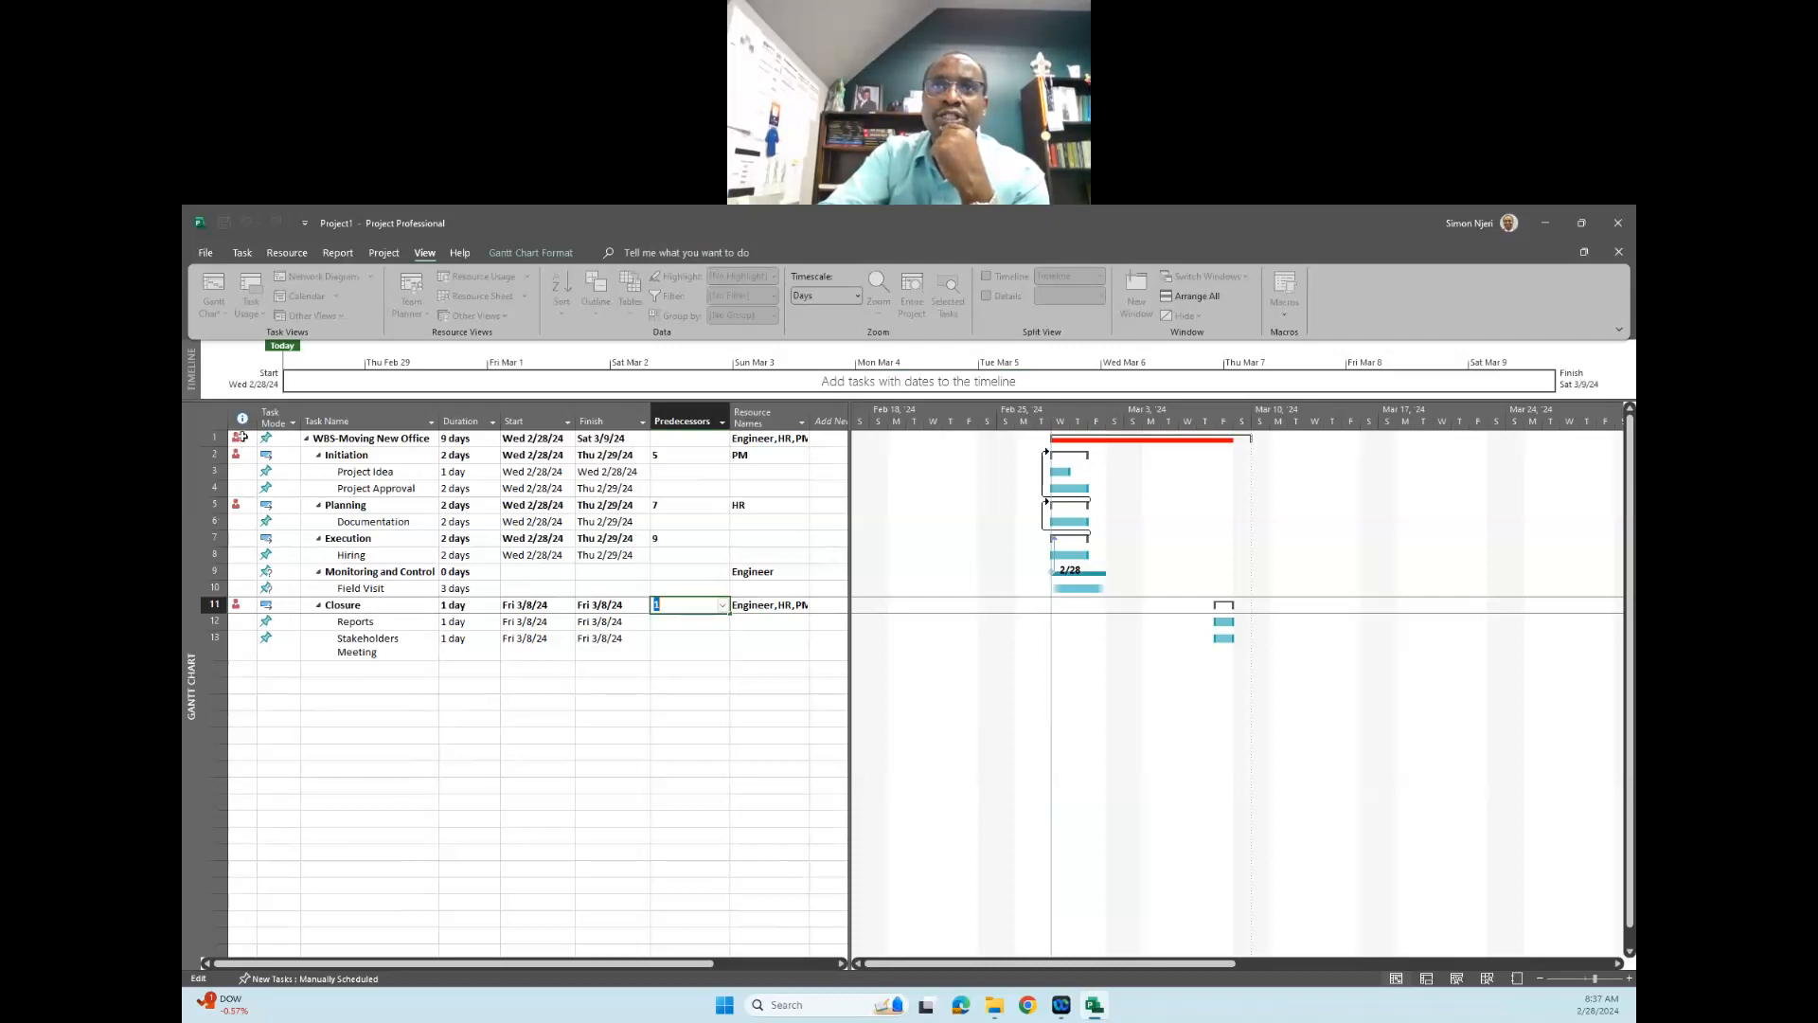
mouse_move(233, 437)
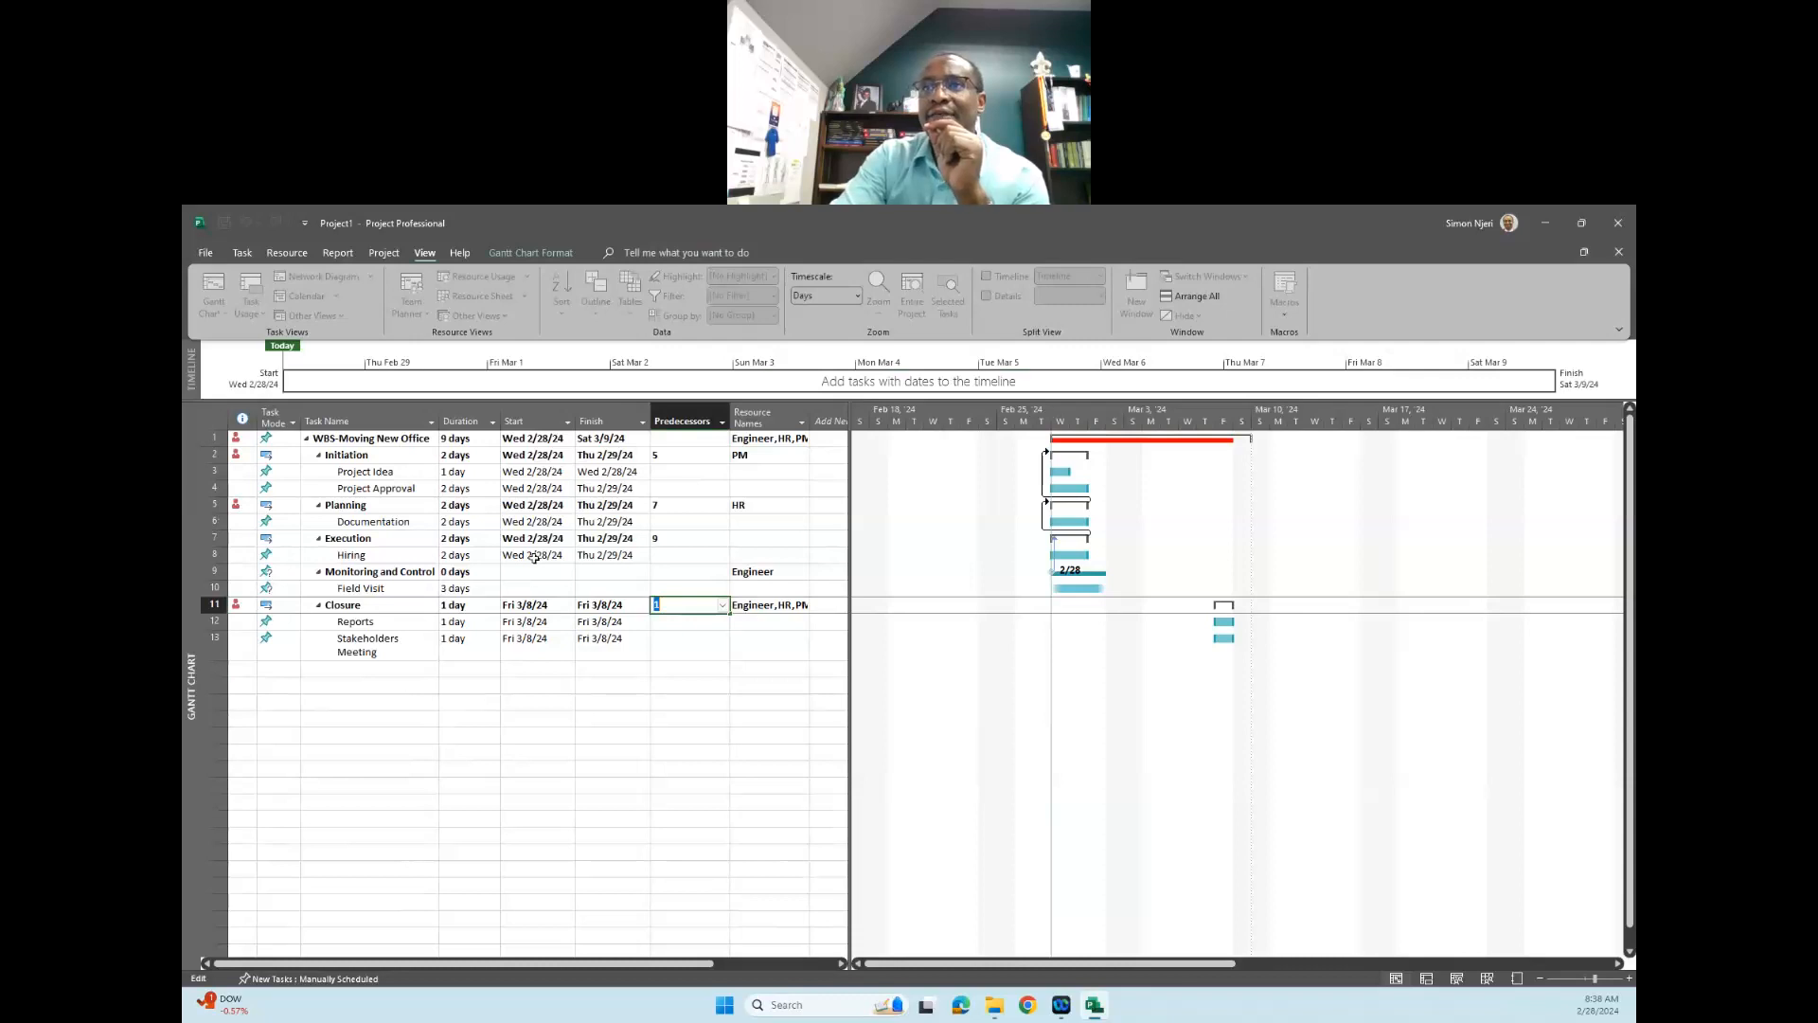
click(765, 575)
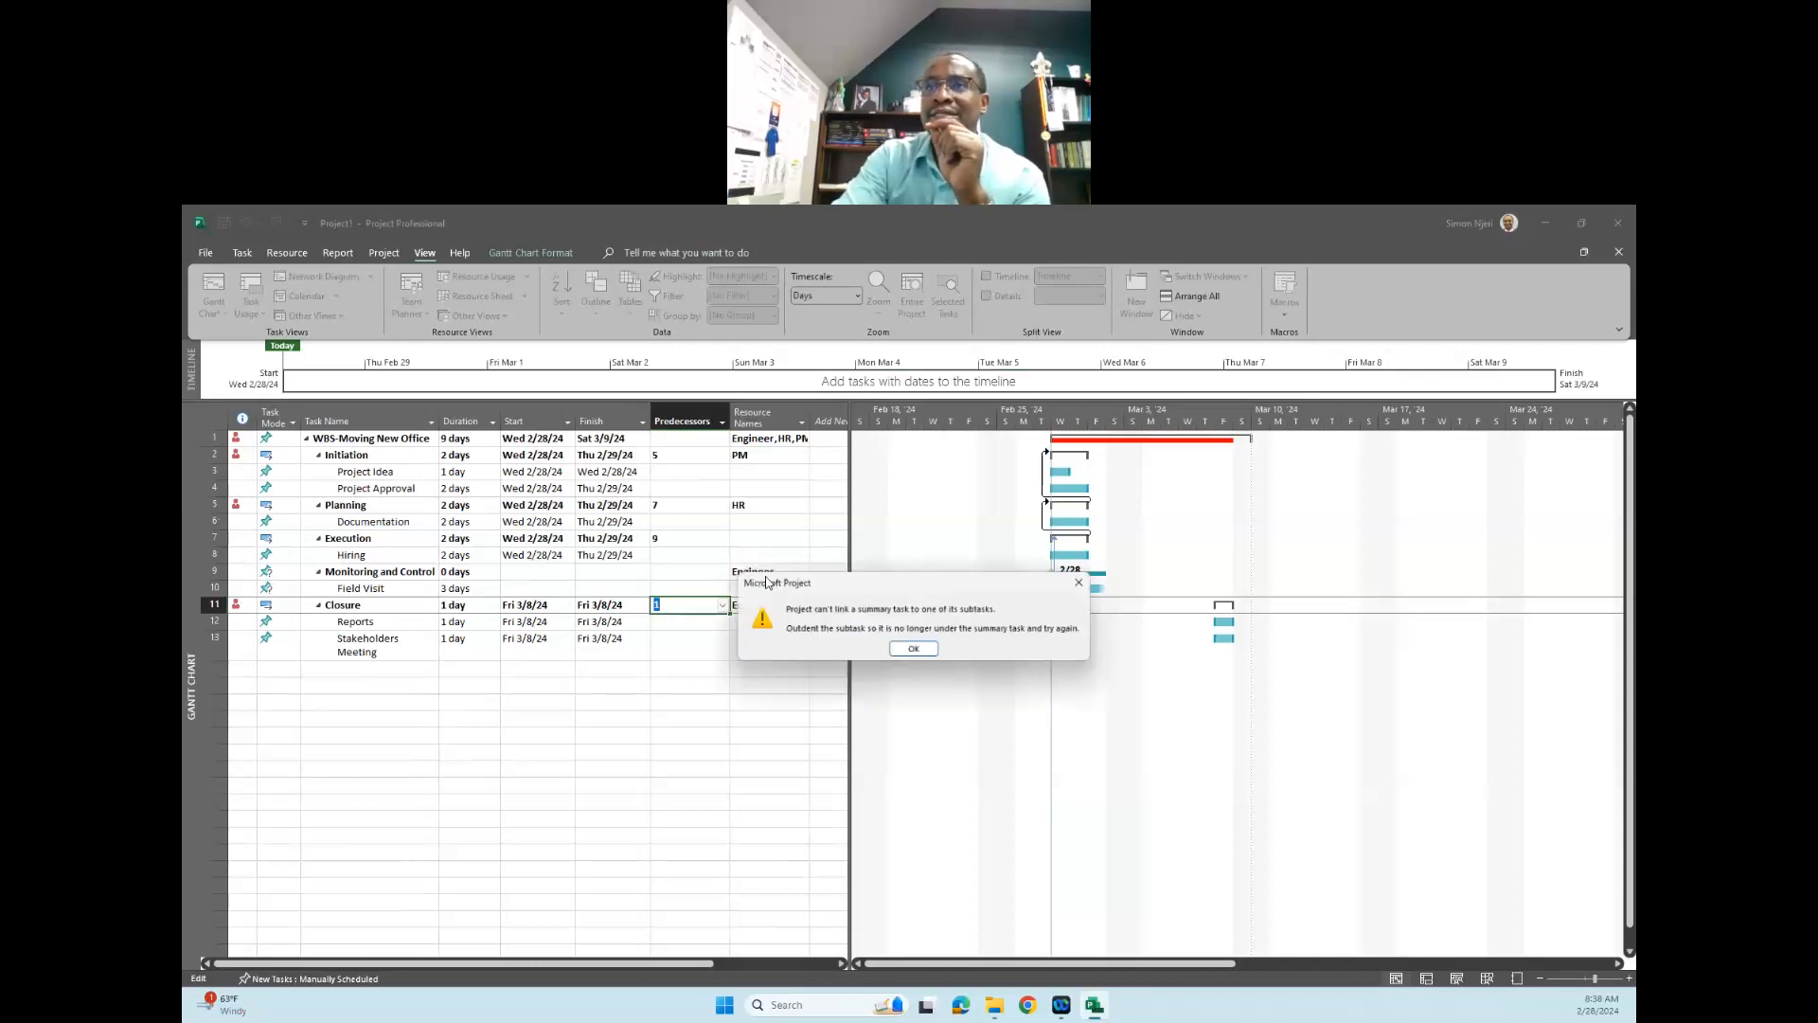
click(1083, 584)
click(677, 606)
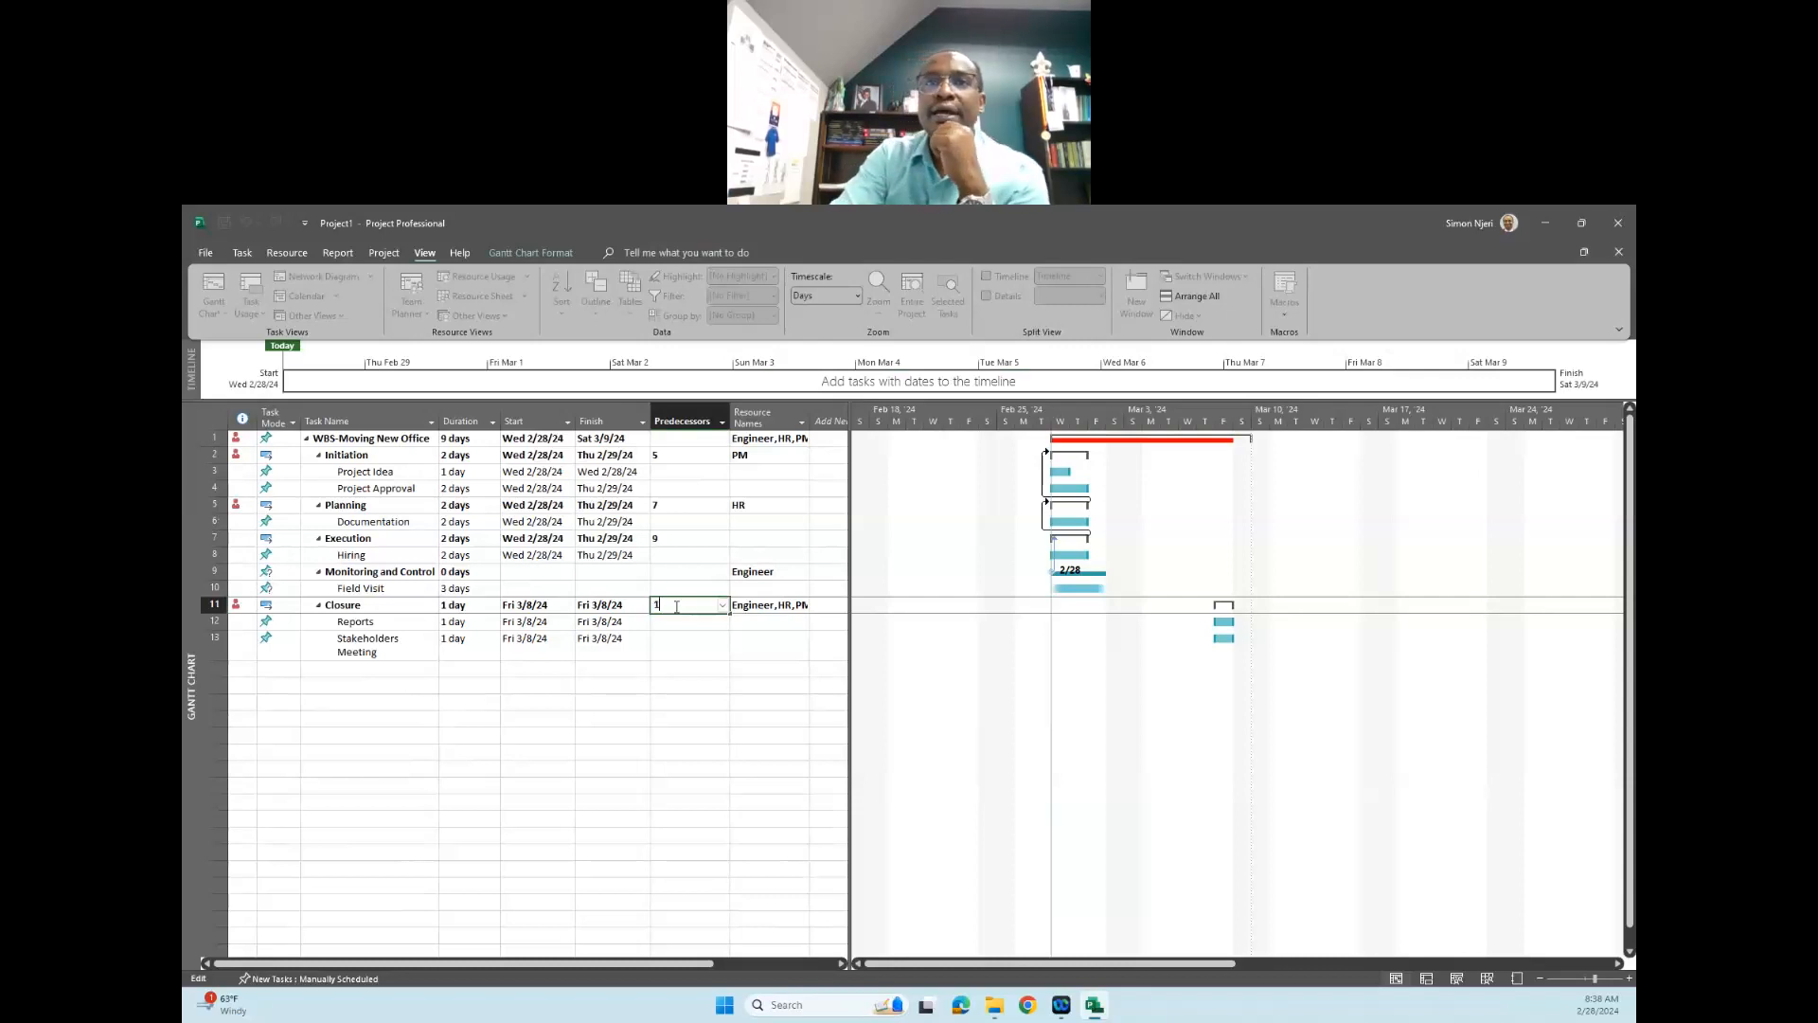
click(686, 693)
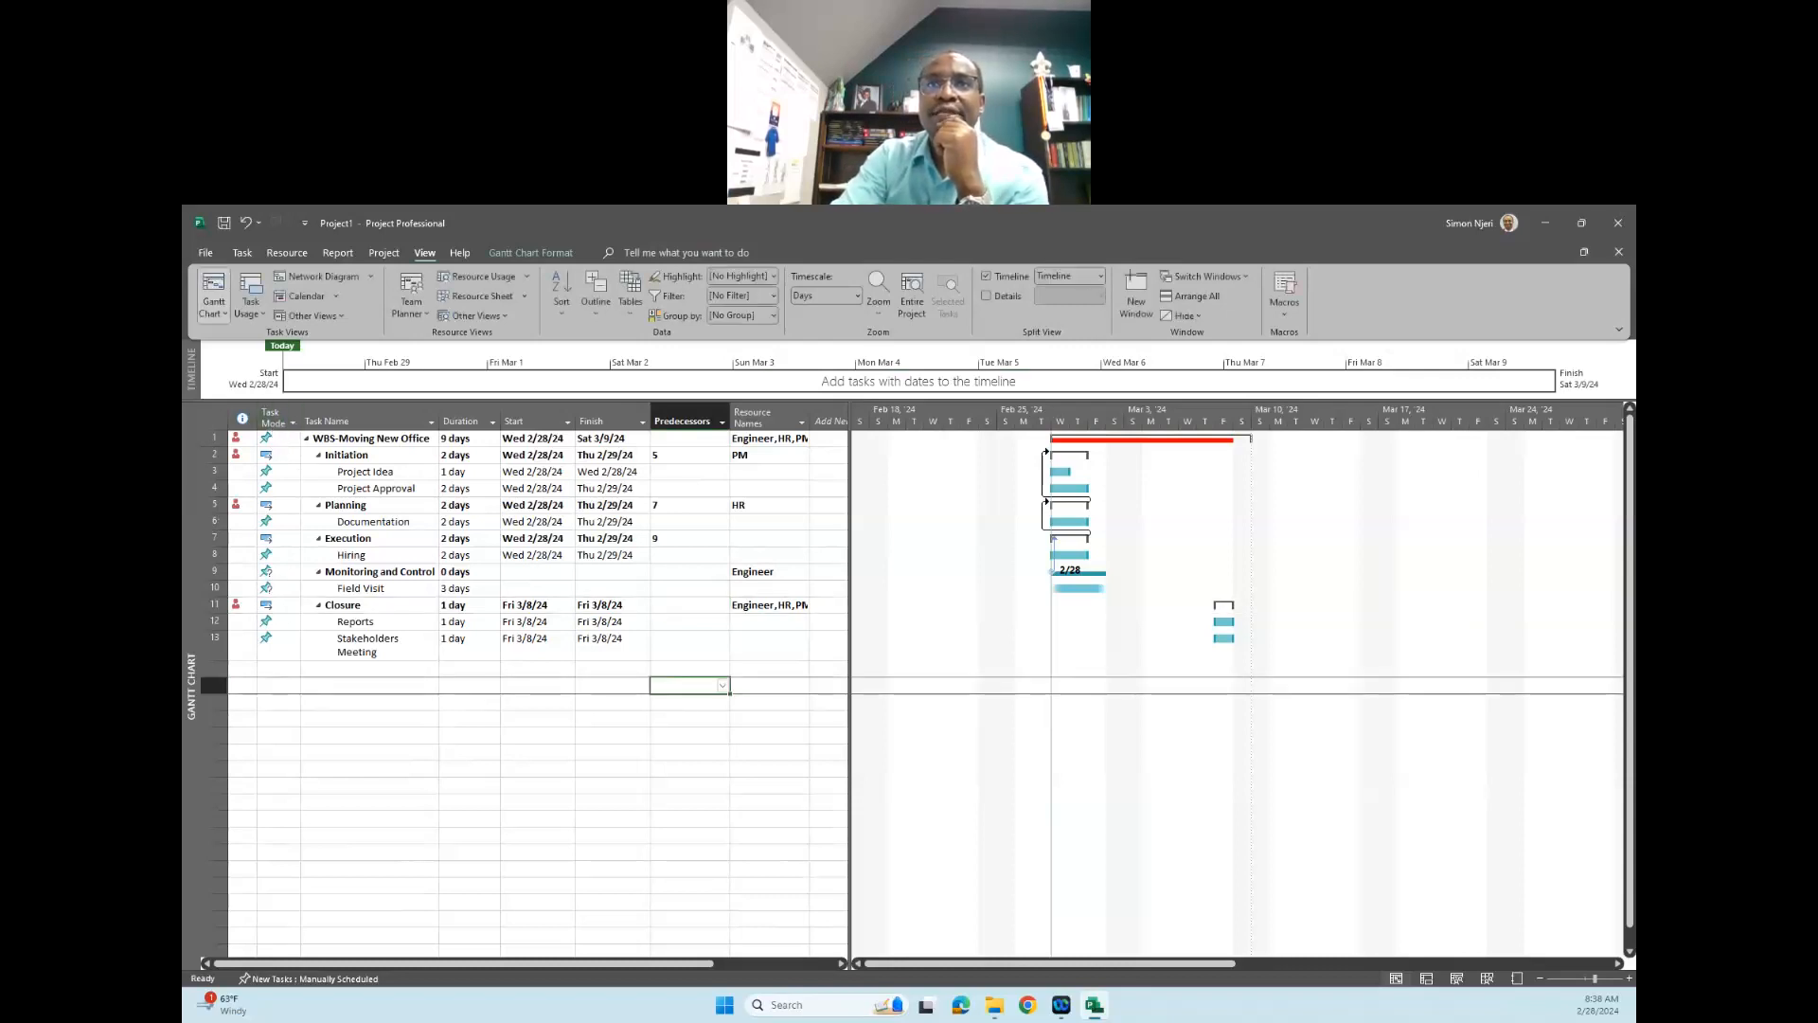
- Set the task mode of the "WBS-Moving New Office" summary task to Auto Scheduled
click(282, 440)
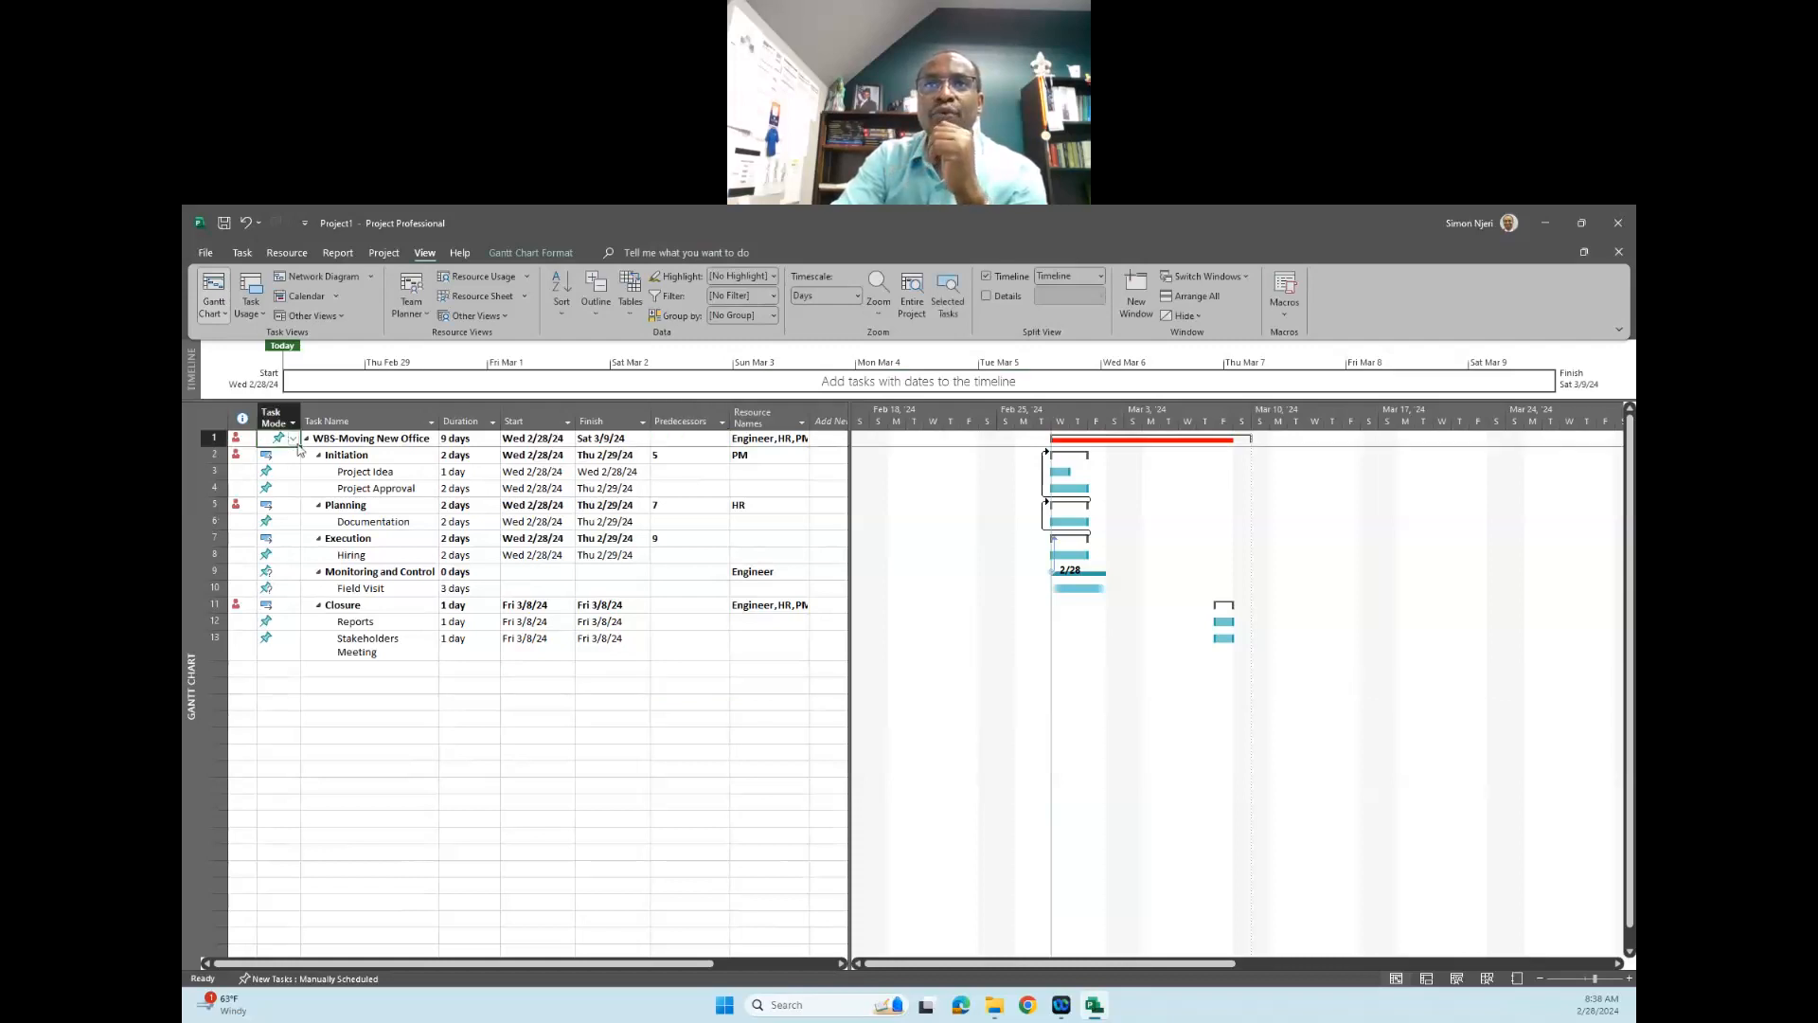
click(294, 440)
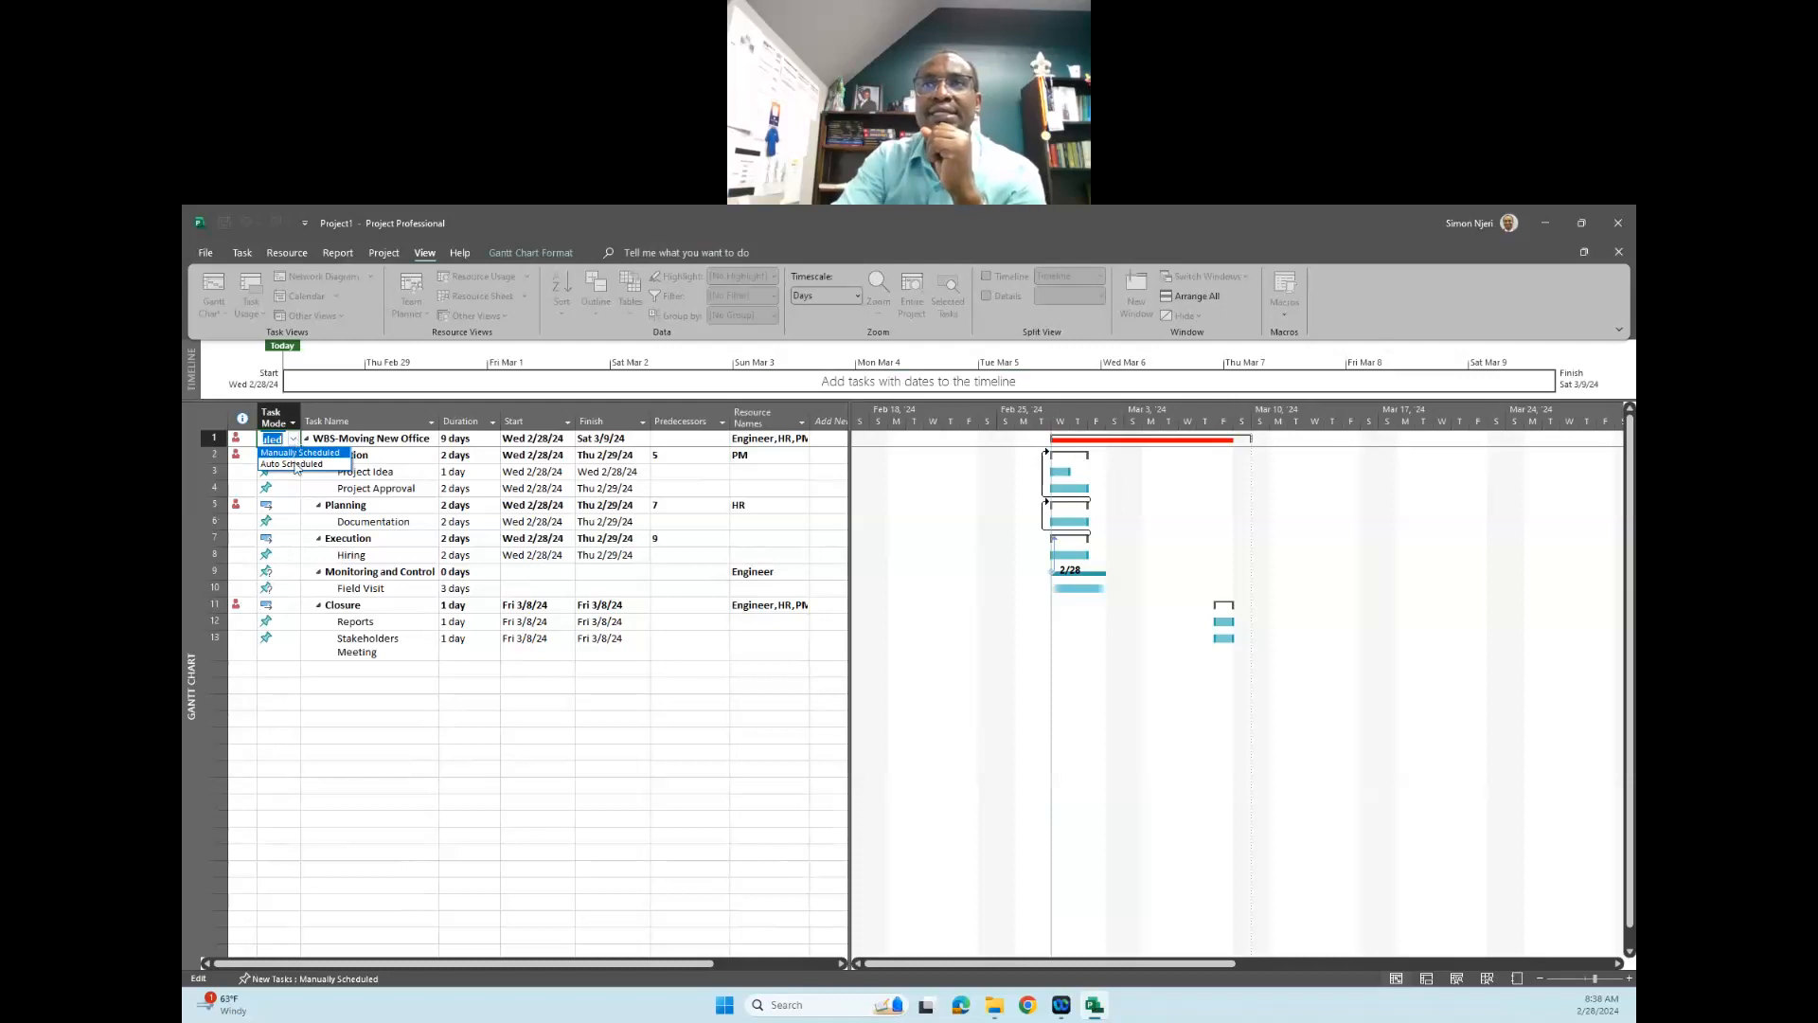
click(295, 464)
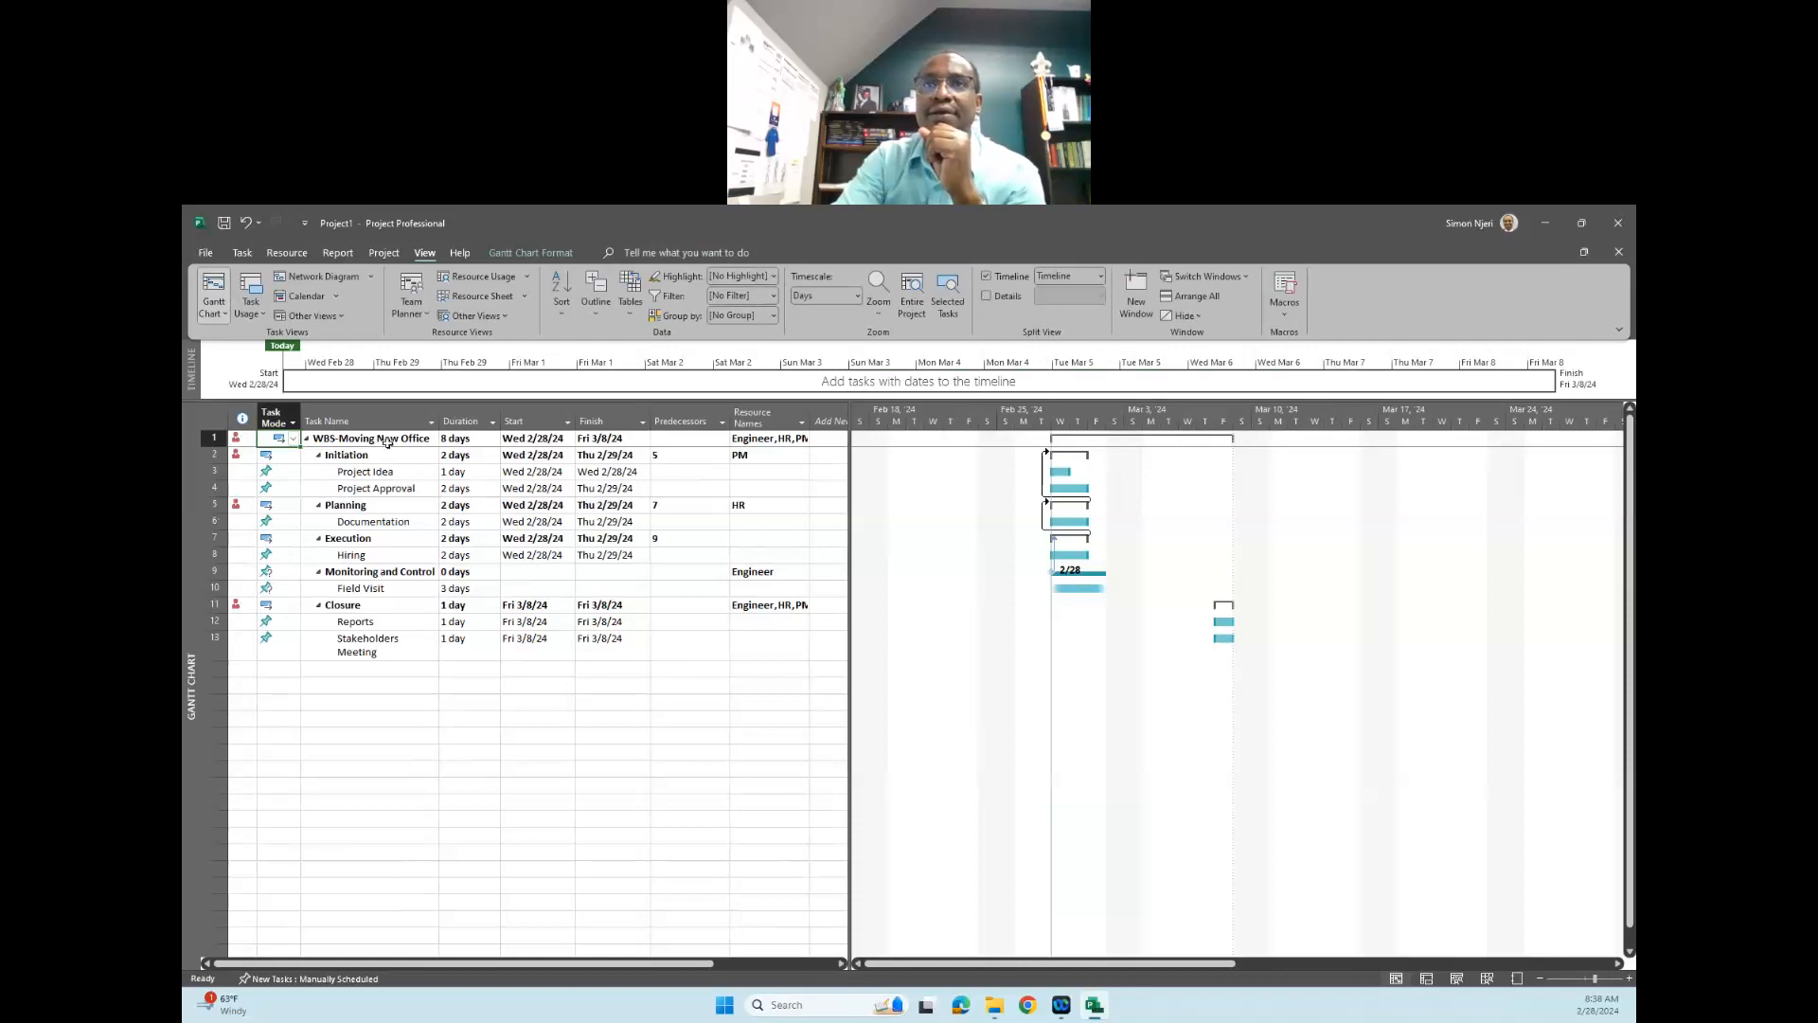
click(293, 440)
click(299, 452)
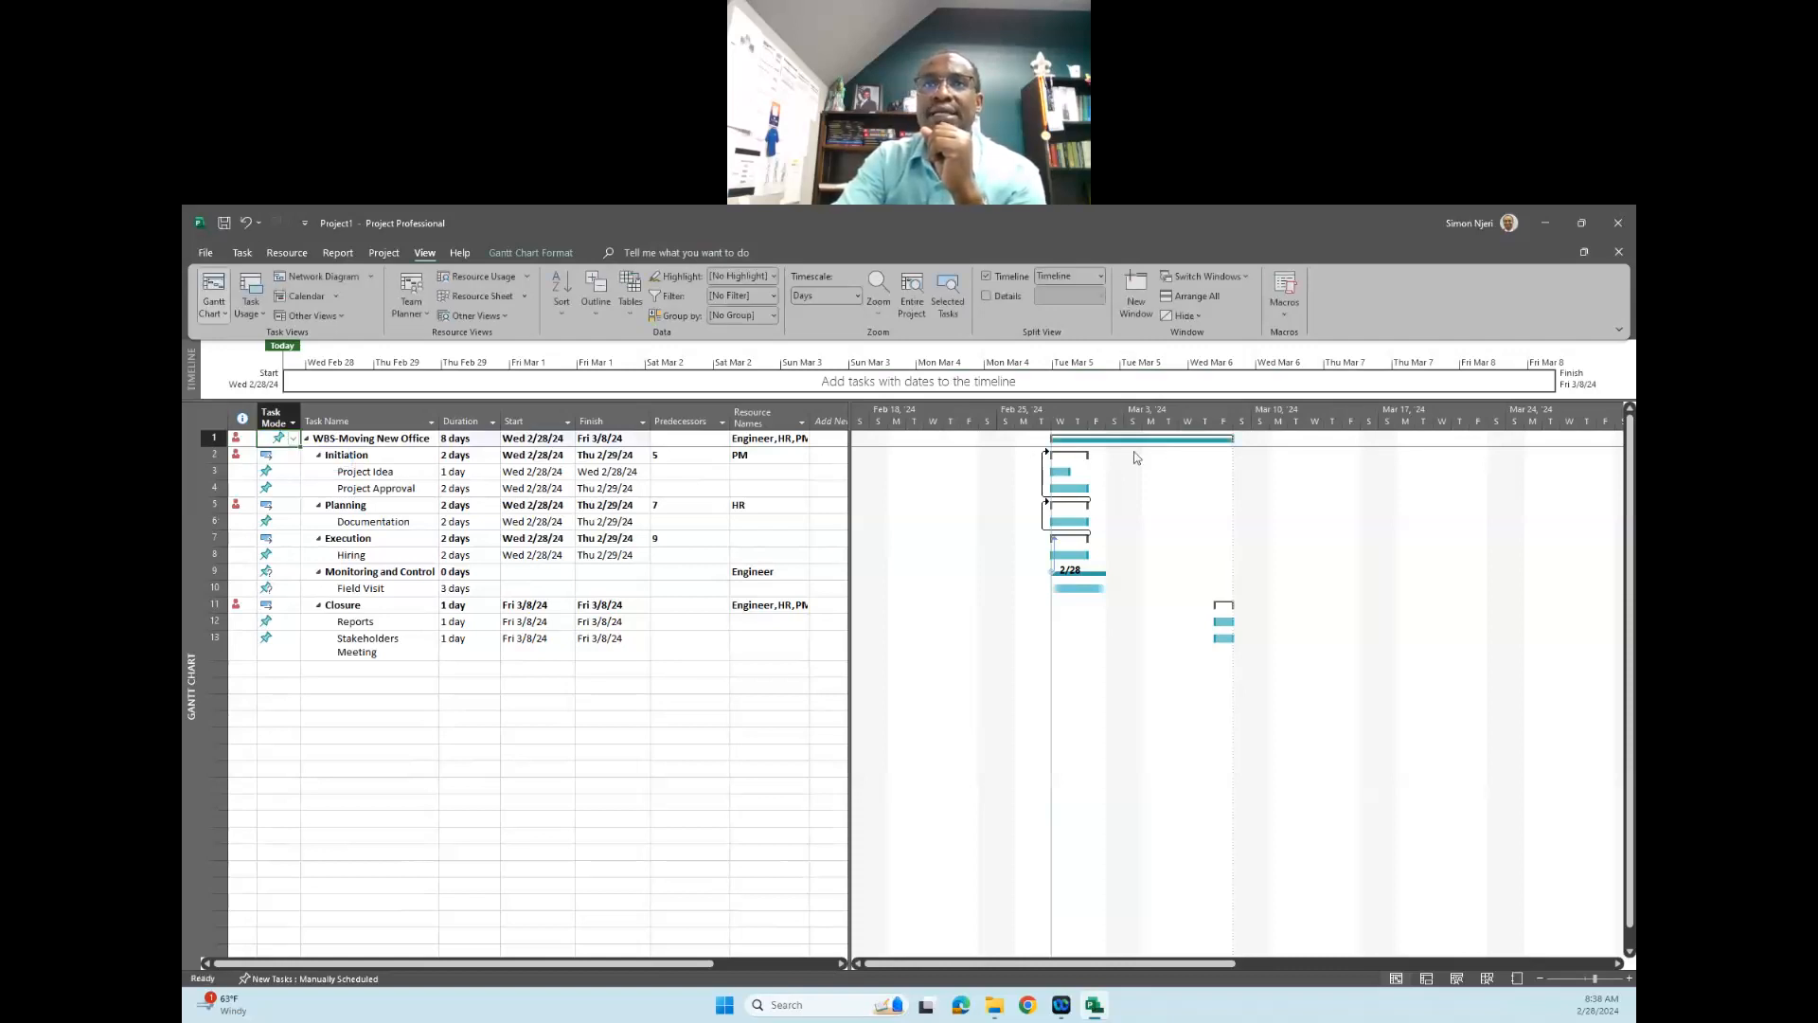
click(294, 441)
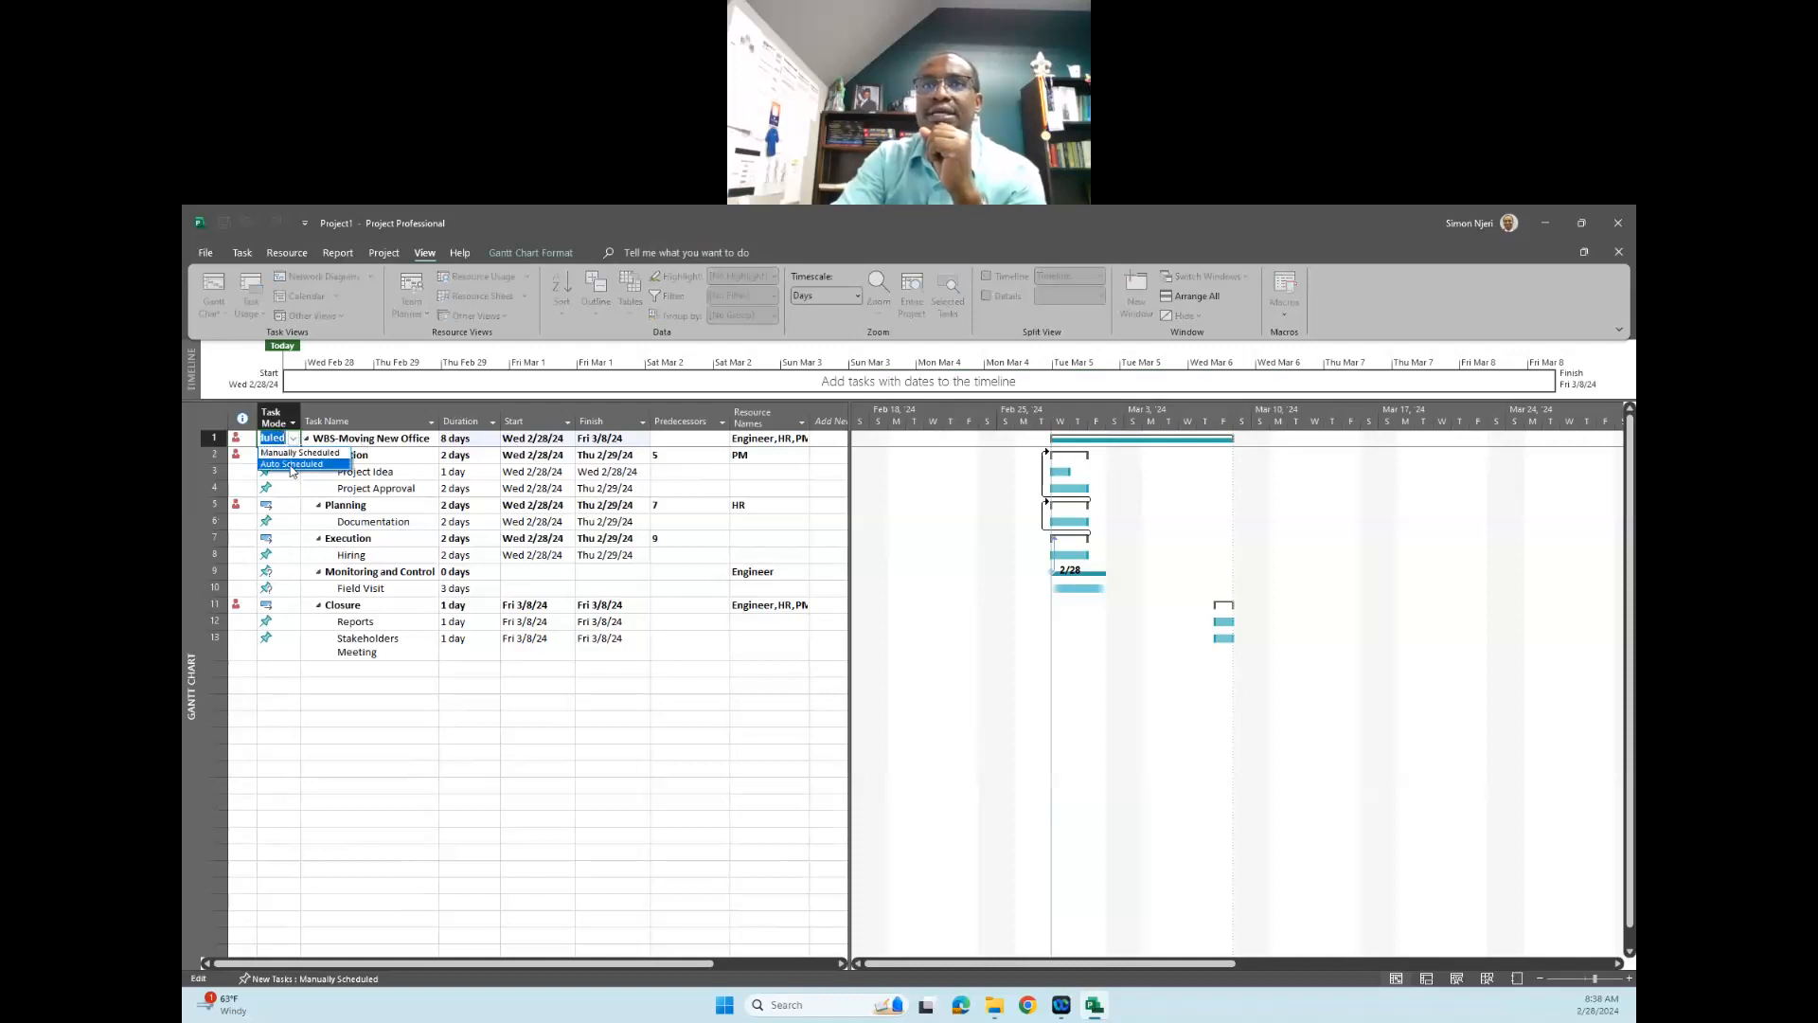
click(291, 464)
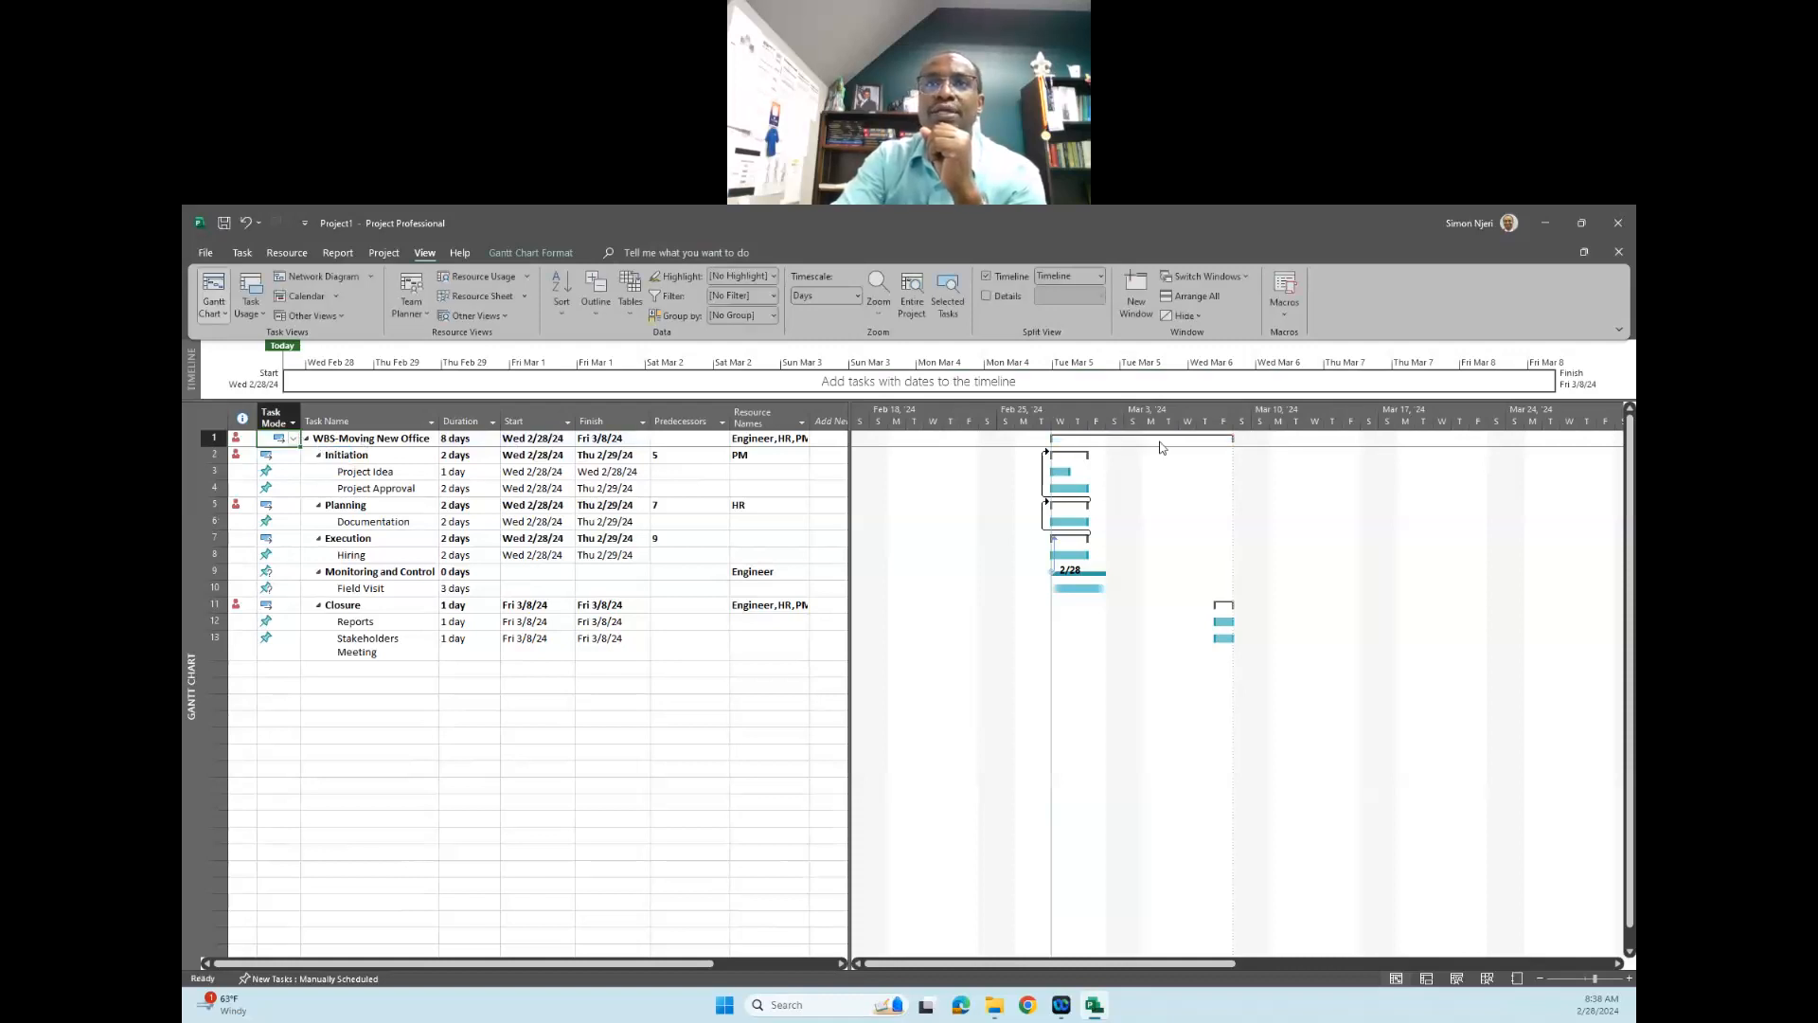
- Set the "Project Approval" subtask of the "Initiation" phase to Auto Scheduled
click(293, 464)
click(293, 458)
click(296, 481)
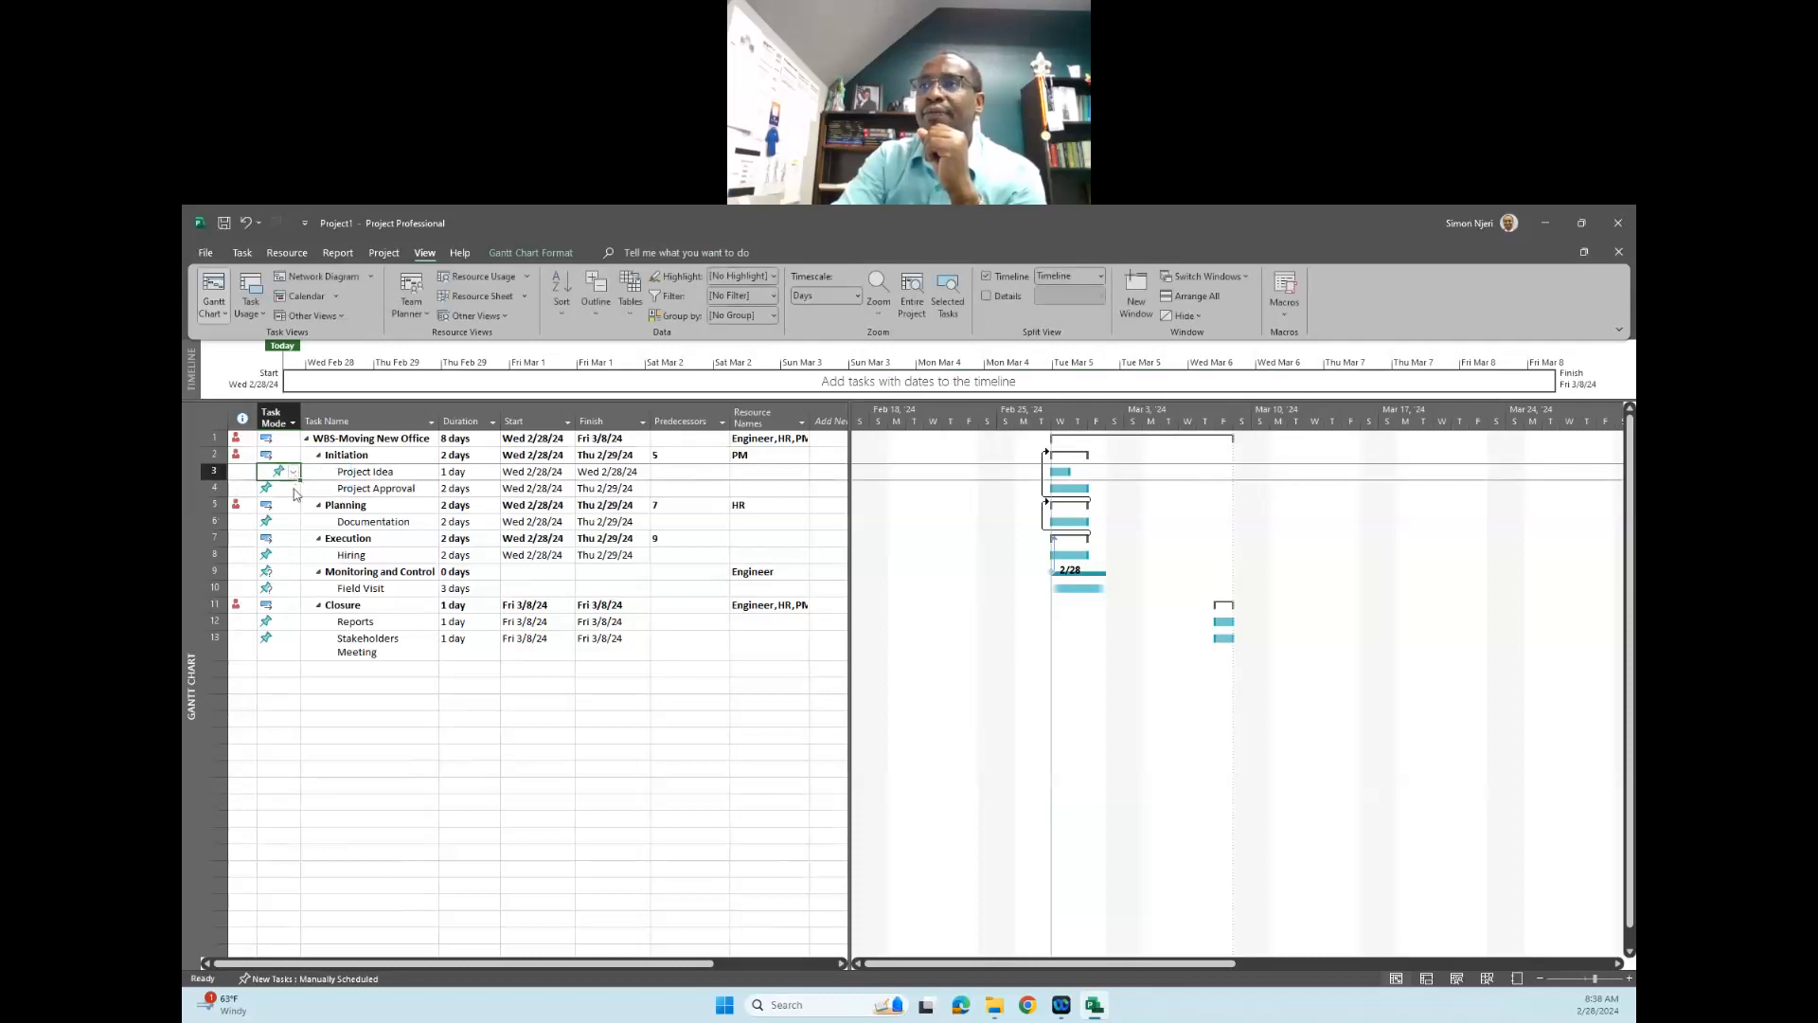
click(294, 488)
click(294, 487)
click(291, 512)
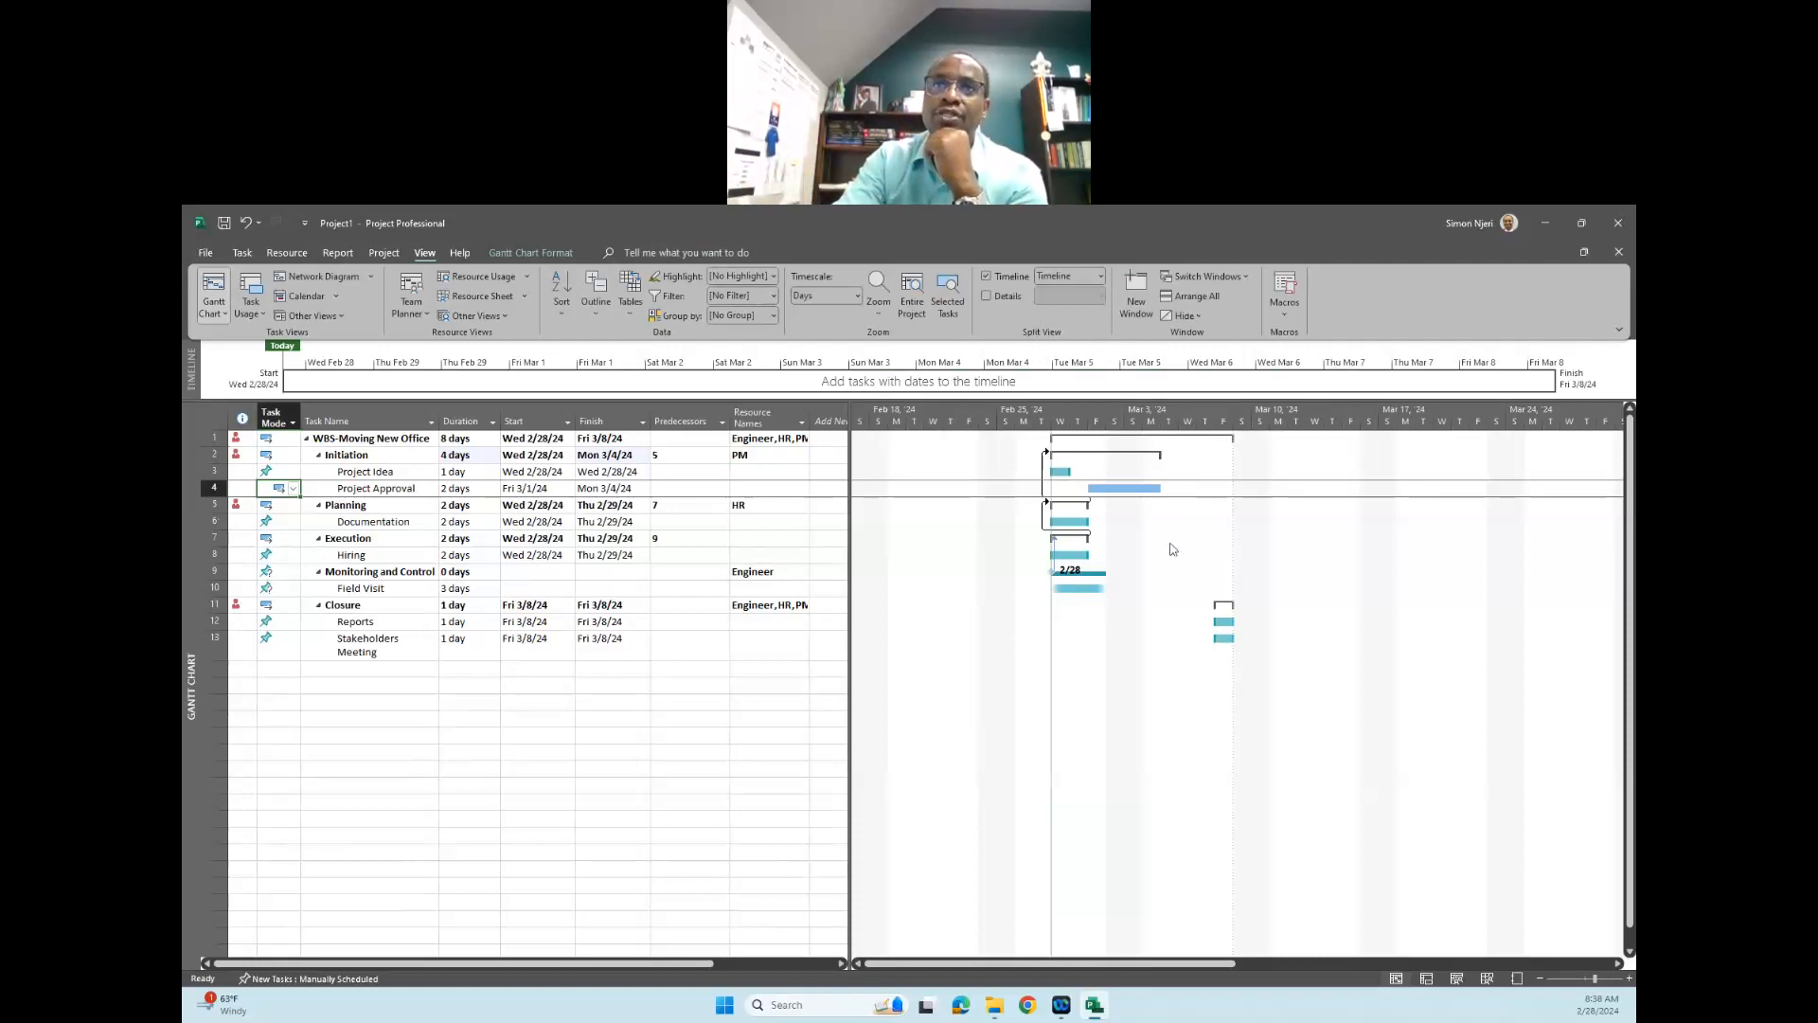
- Reapply the Auto Scheduled mode to the "Planning", "Execution" and "Closure" phases
click(293, 509)
click(293, 508)
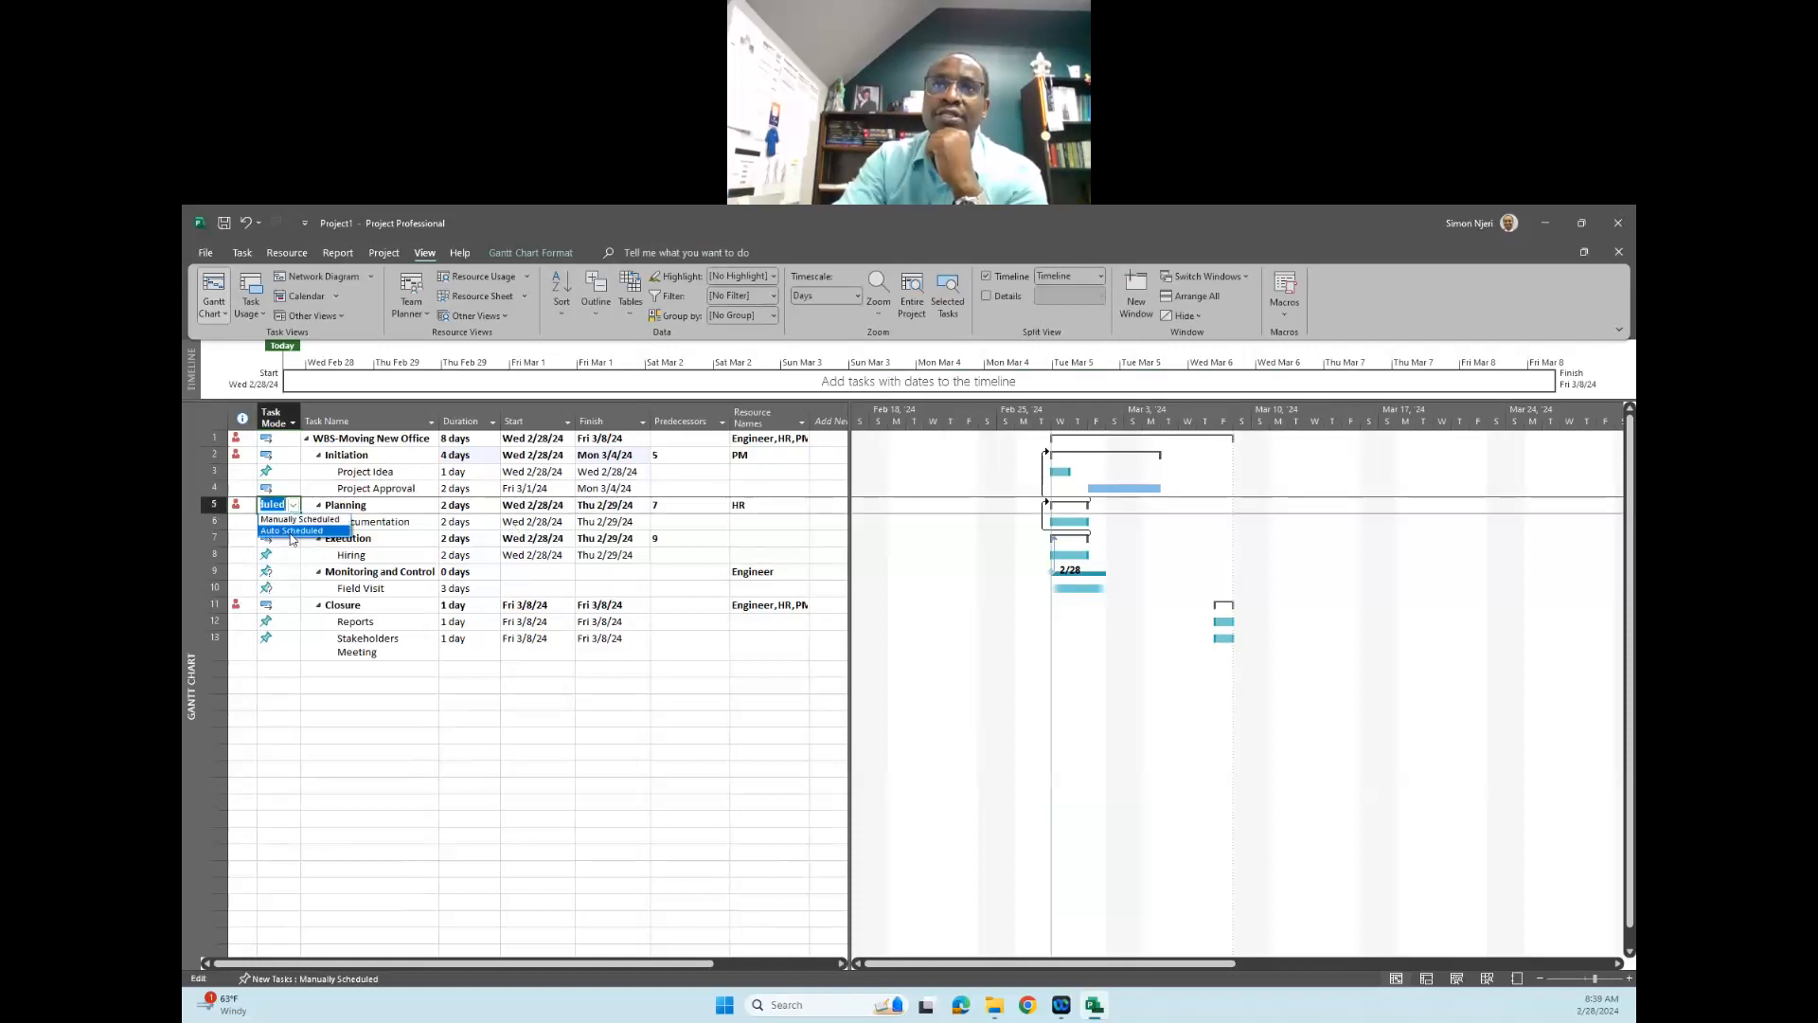
click(287, 533)
click(297, 540)
click(297, 540)
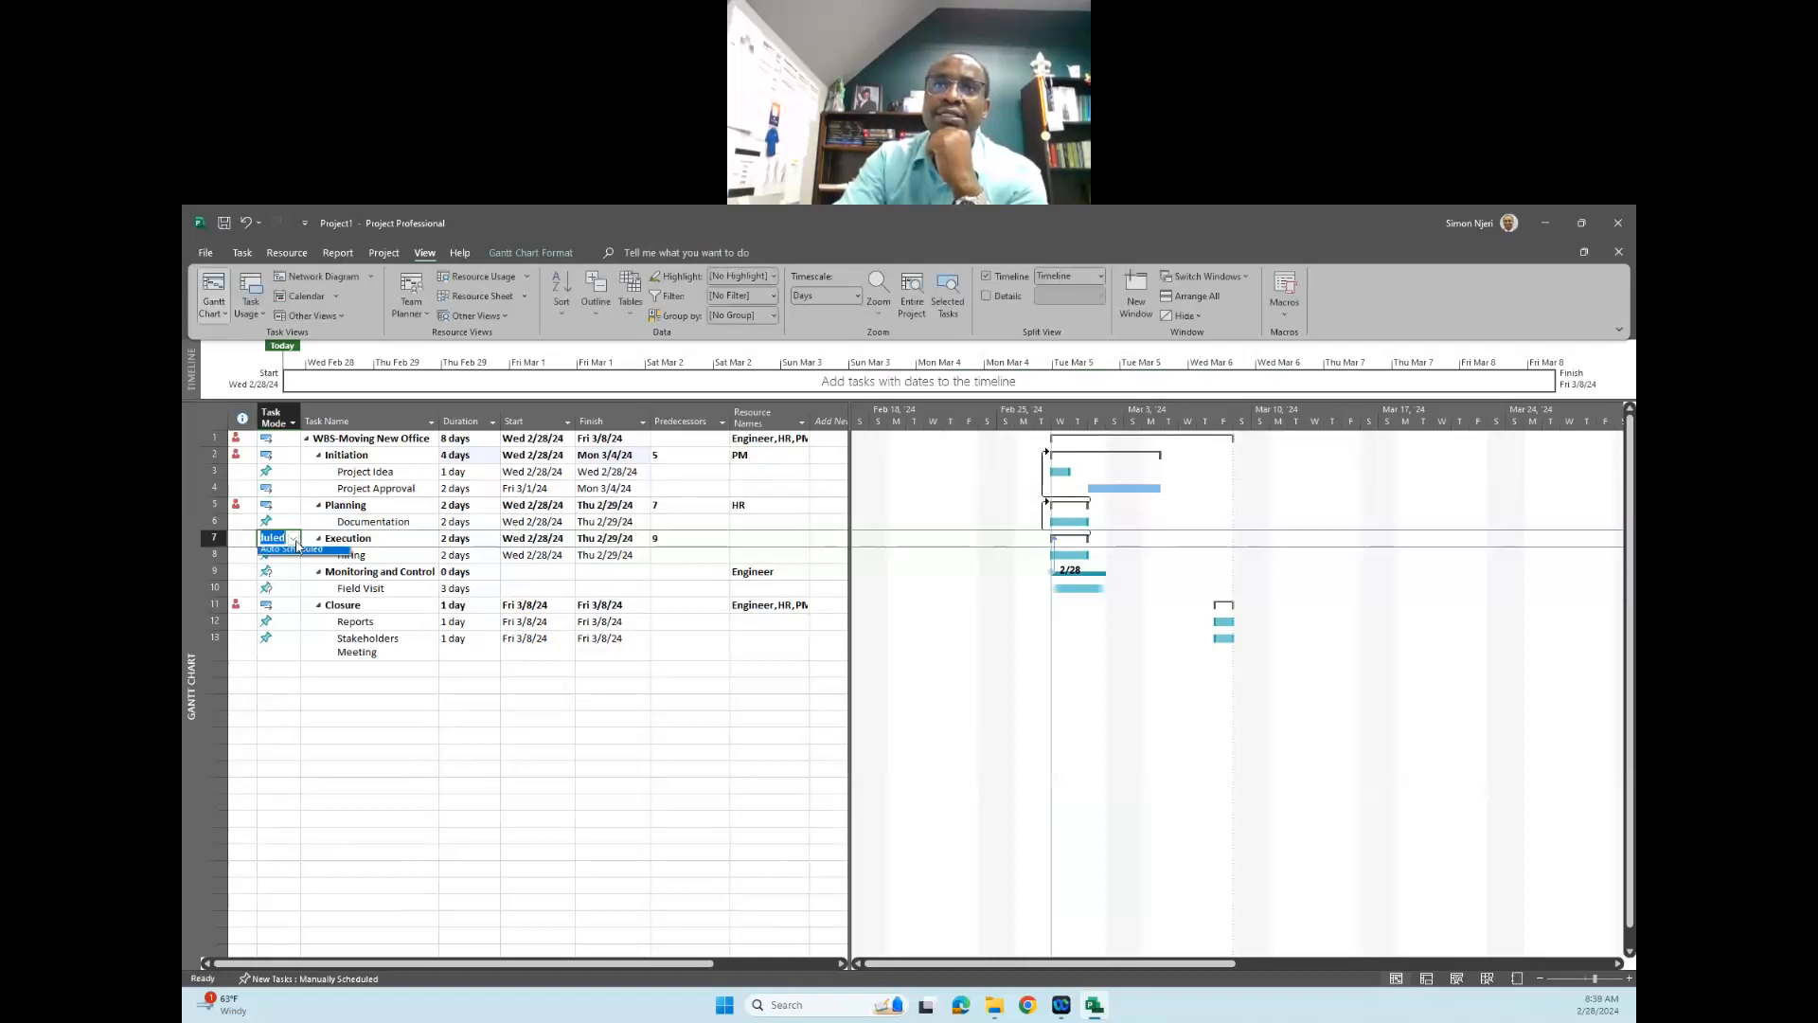
click(288, 567)
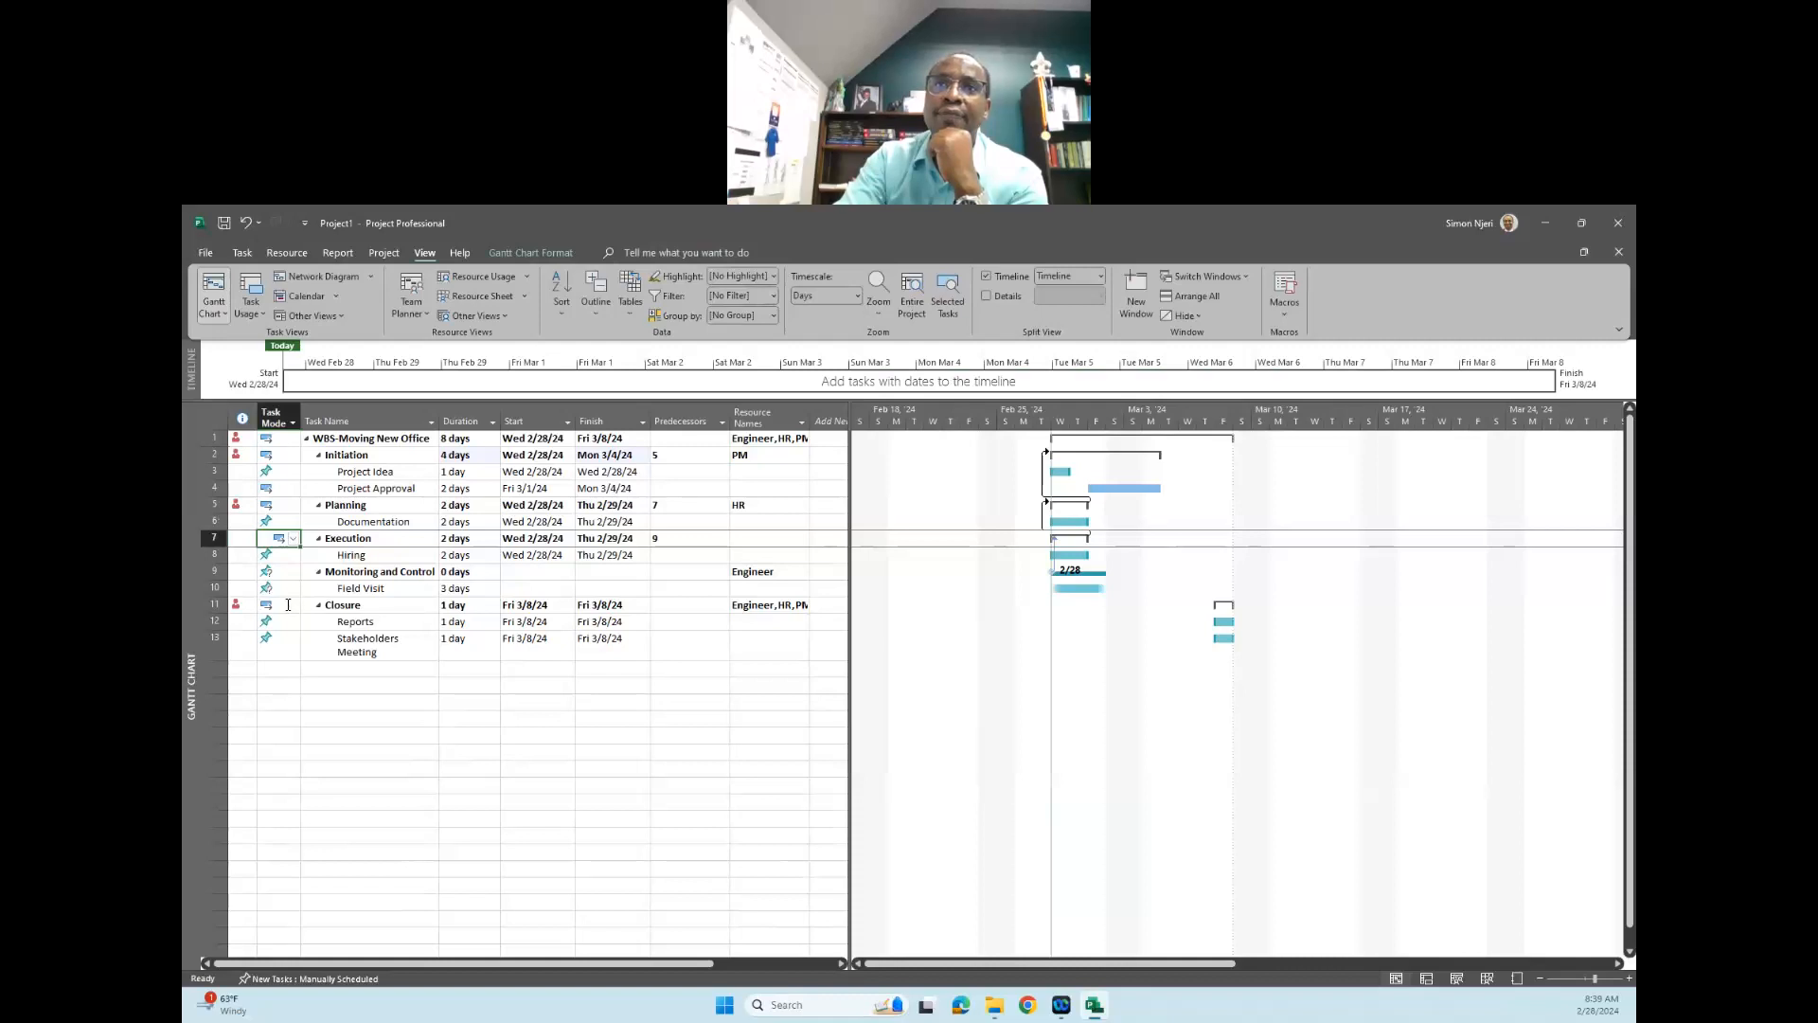
click(288, 604)
click(293, 604)
click(293, 628)
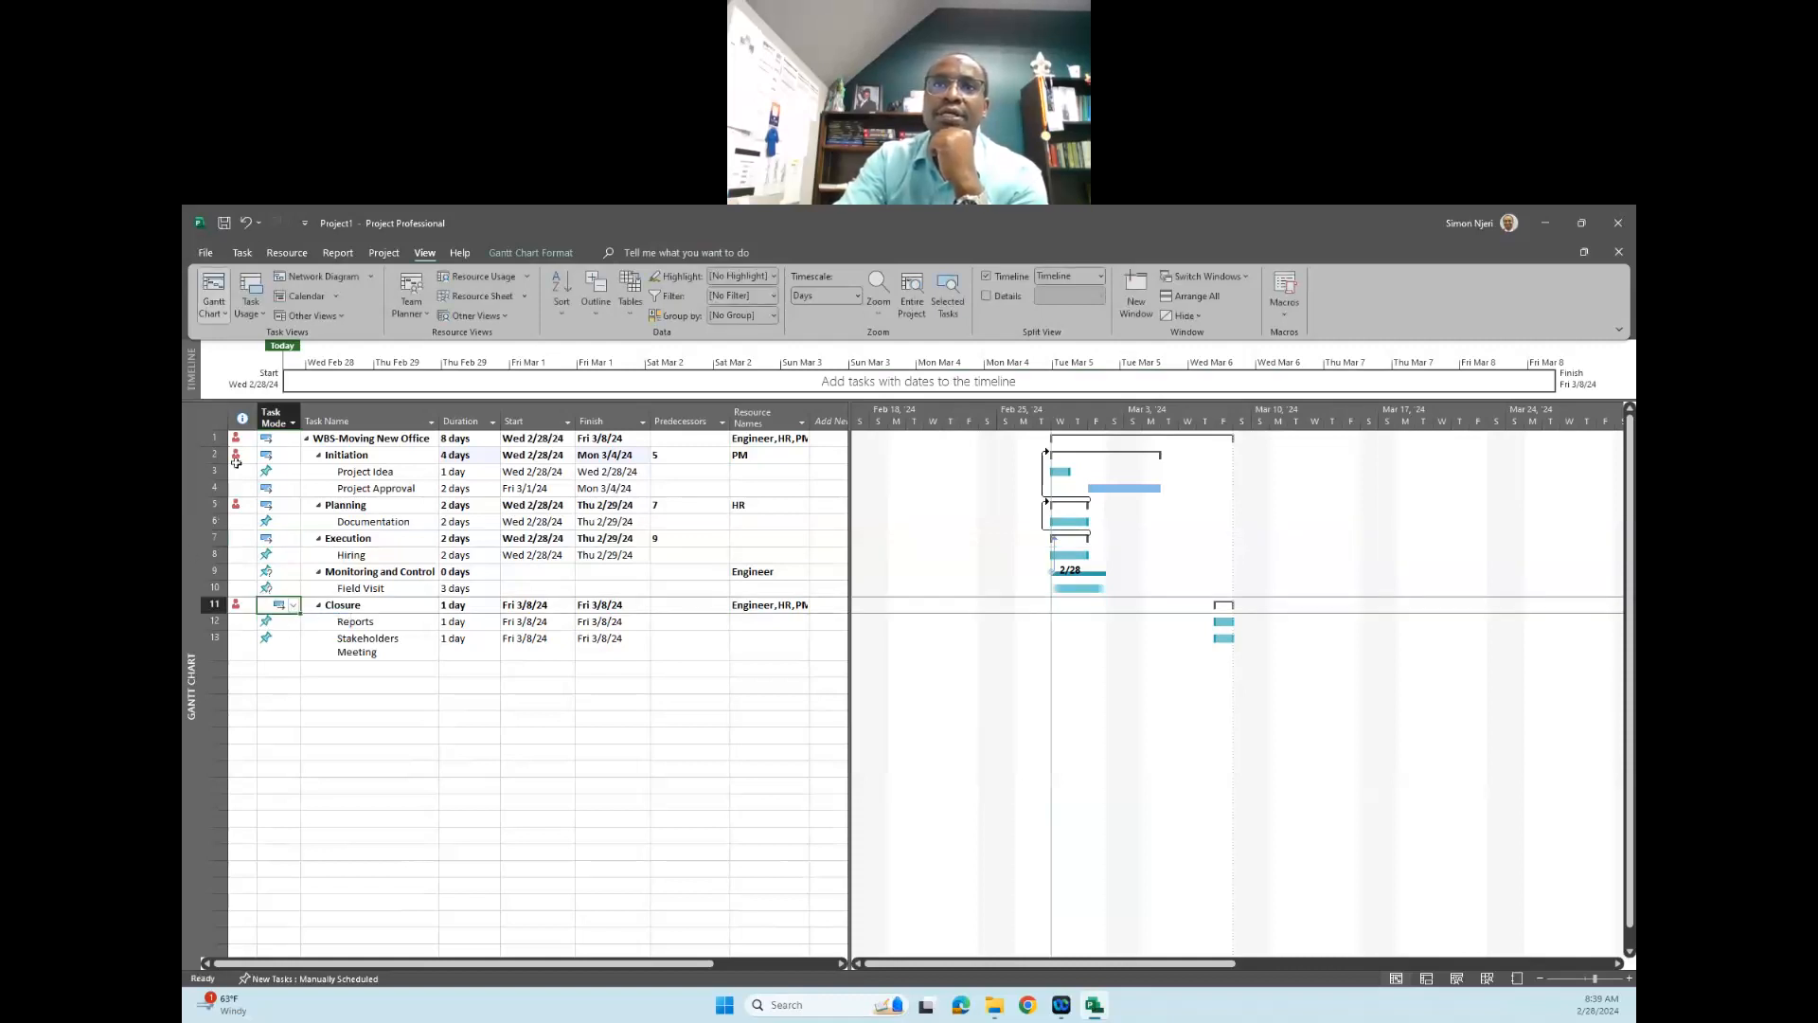
click(293, 422)
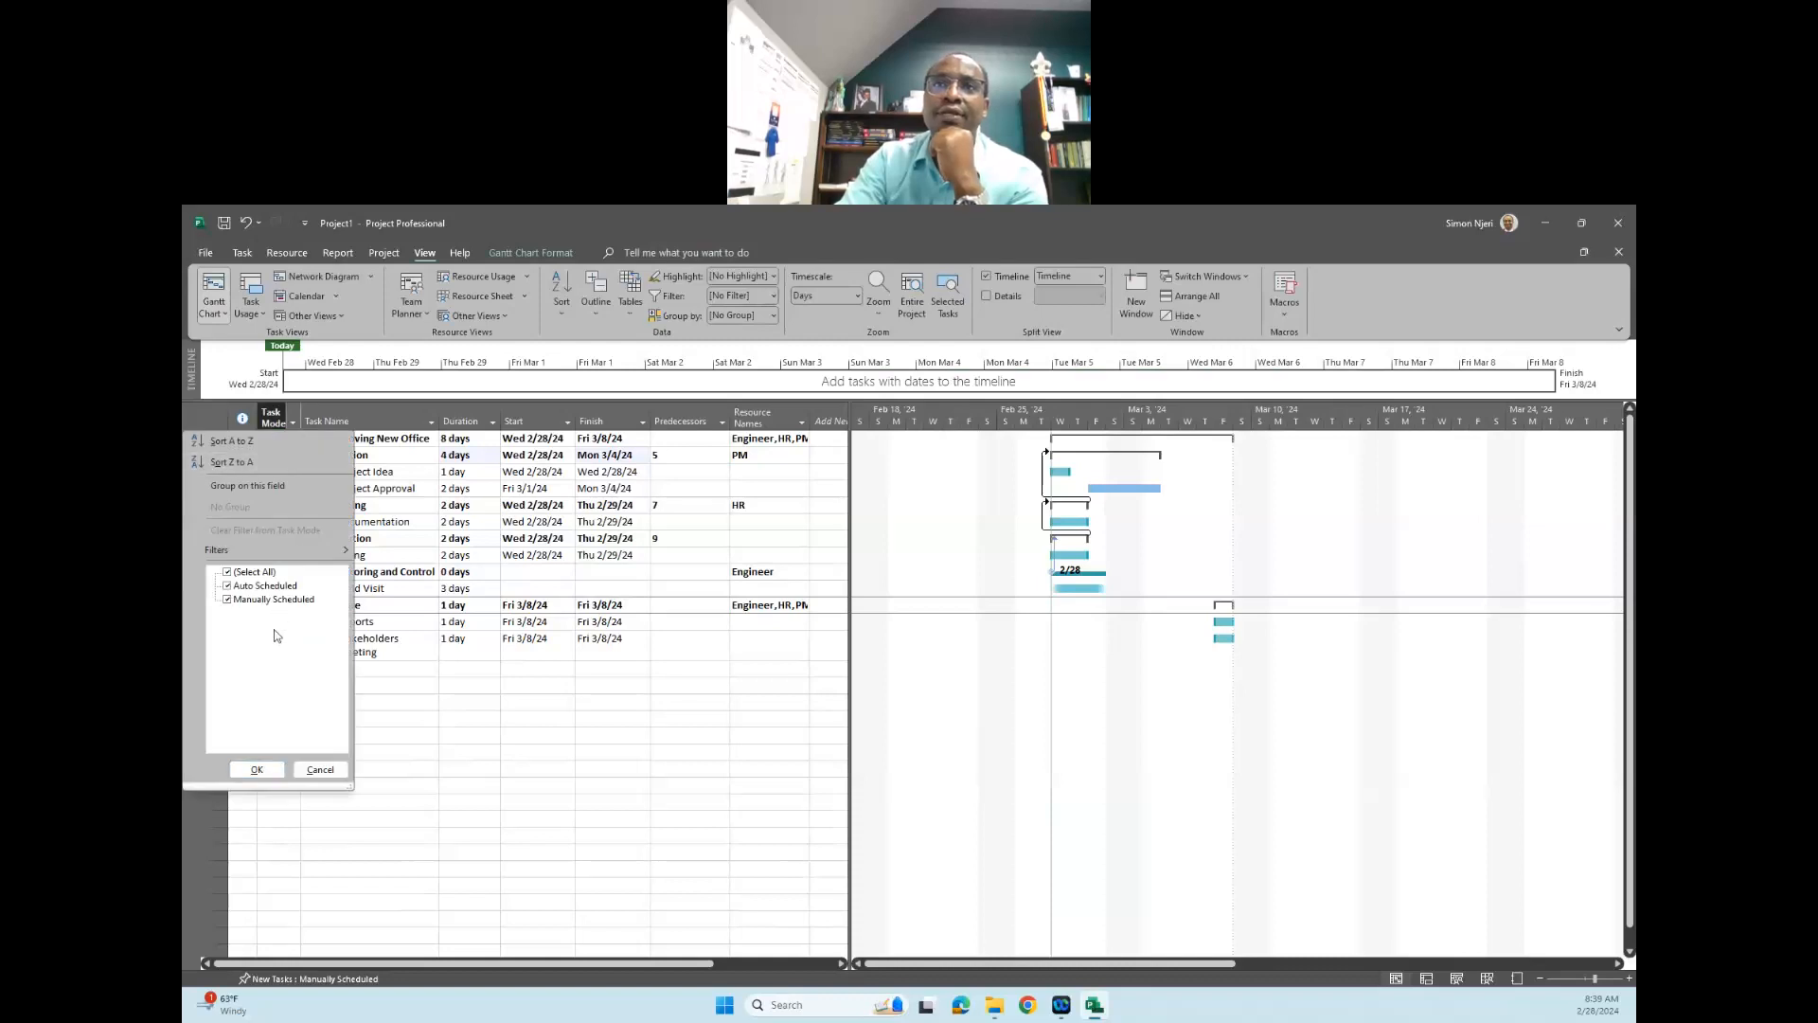
click(469, 765)
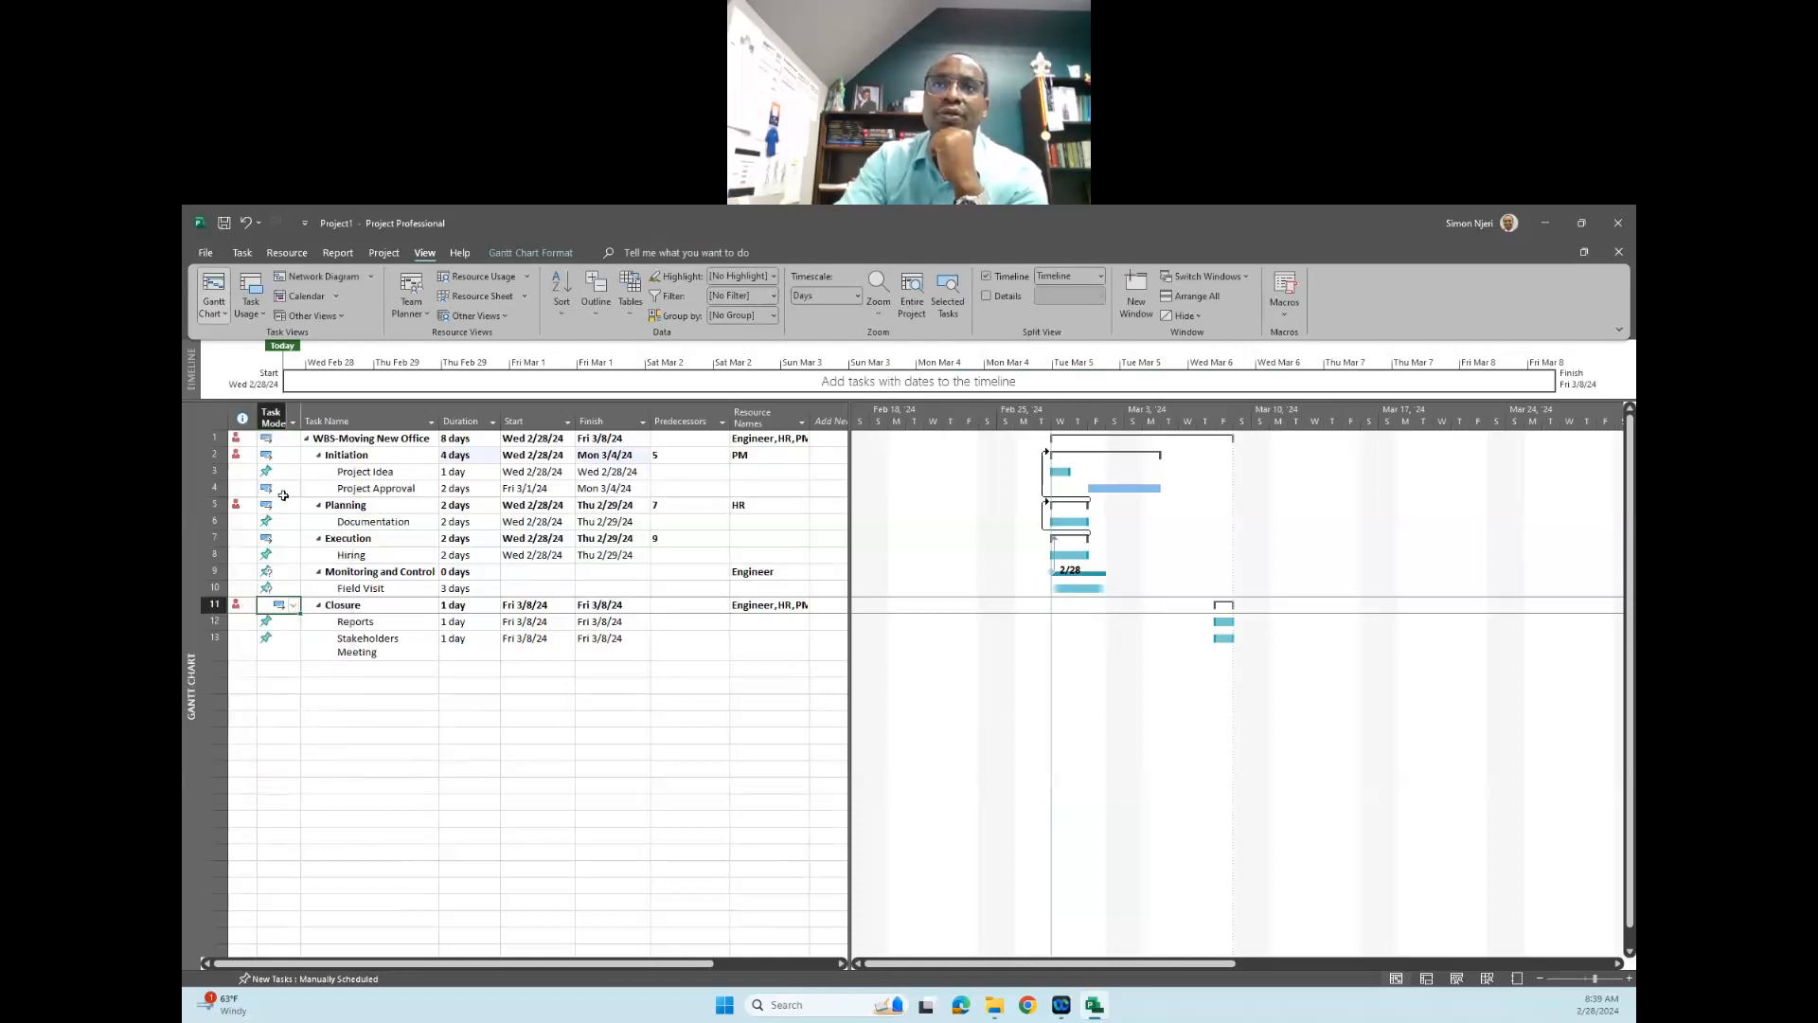
- Reapply Auto Scheduled to the "Project Approval" subtask and the "Planning" and "Execution" phases
click(285, 490)
click(292, 489)
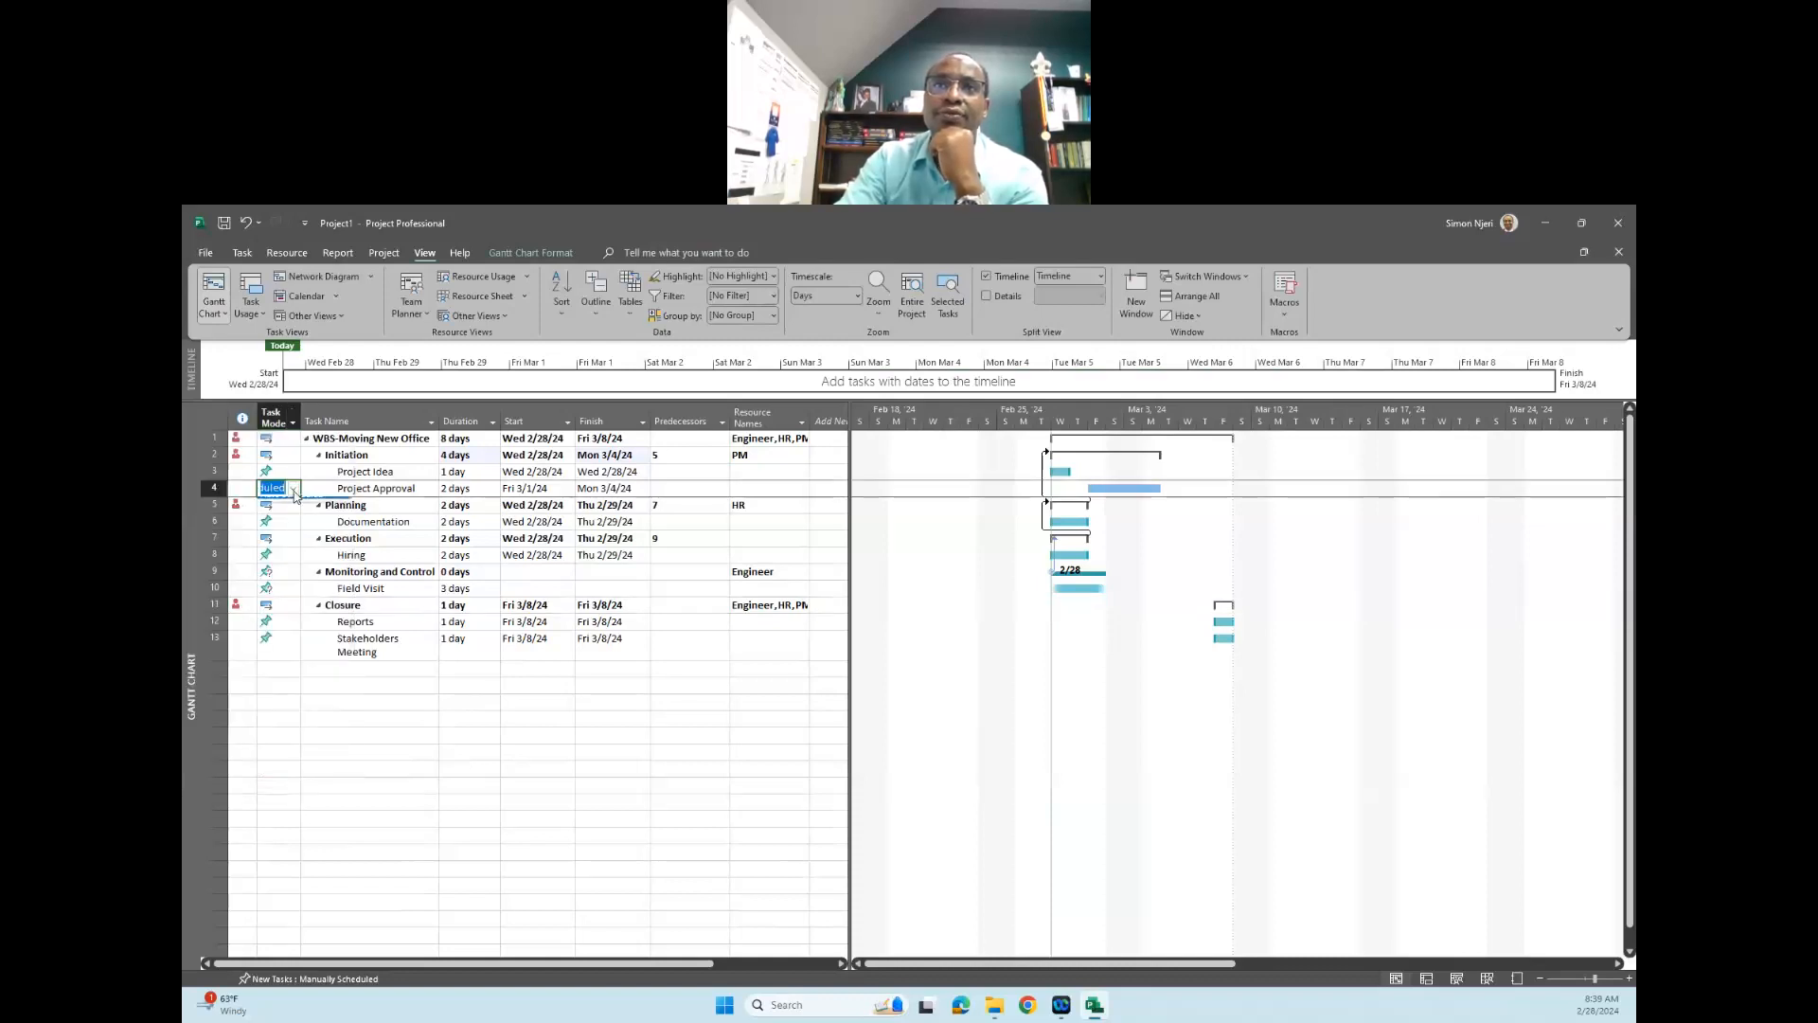
click(289, 517)
click(287, 507)
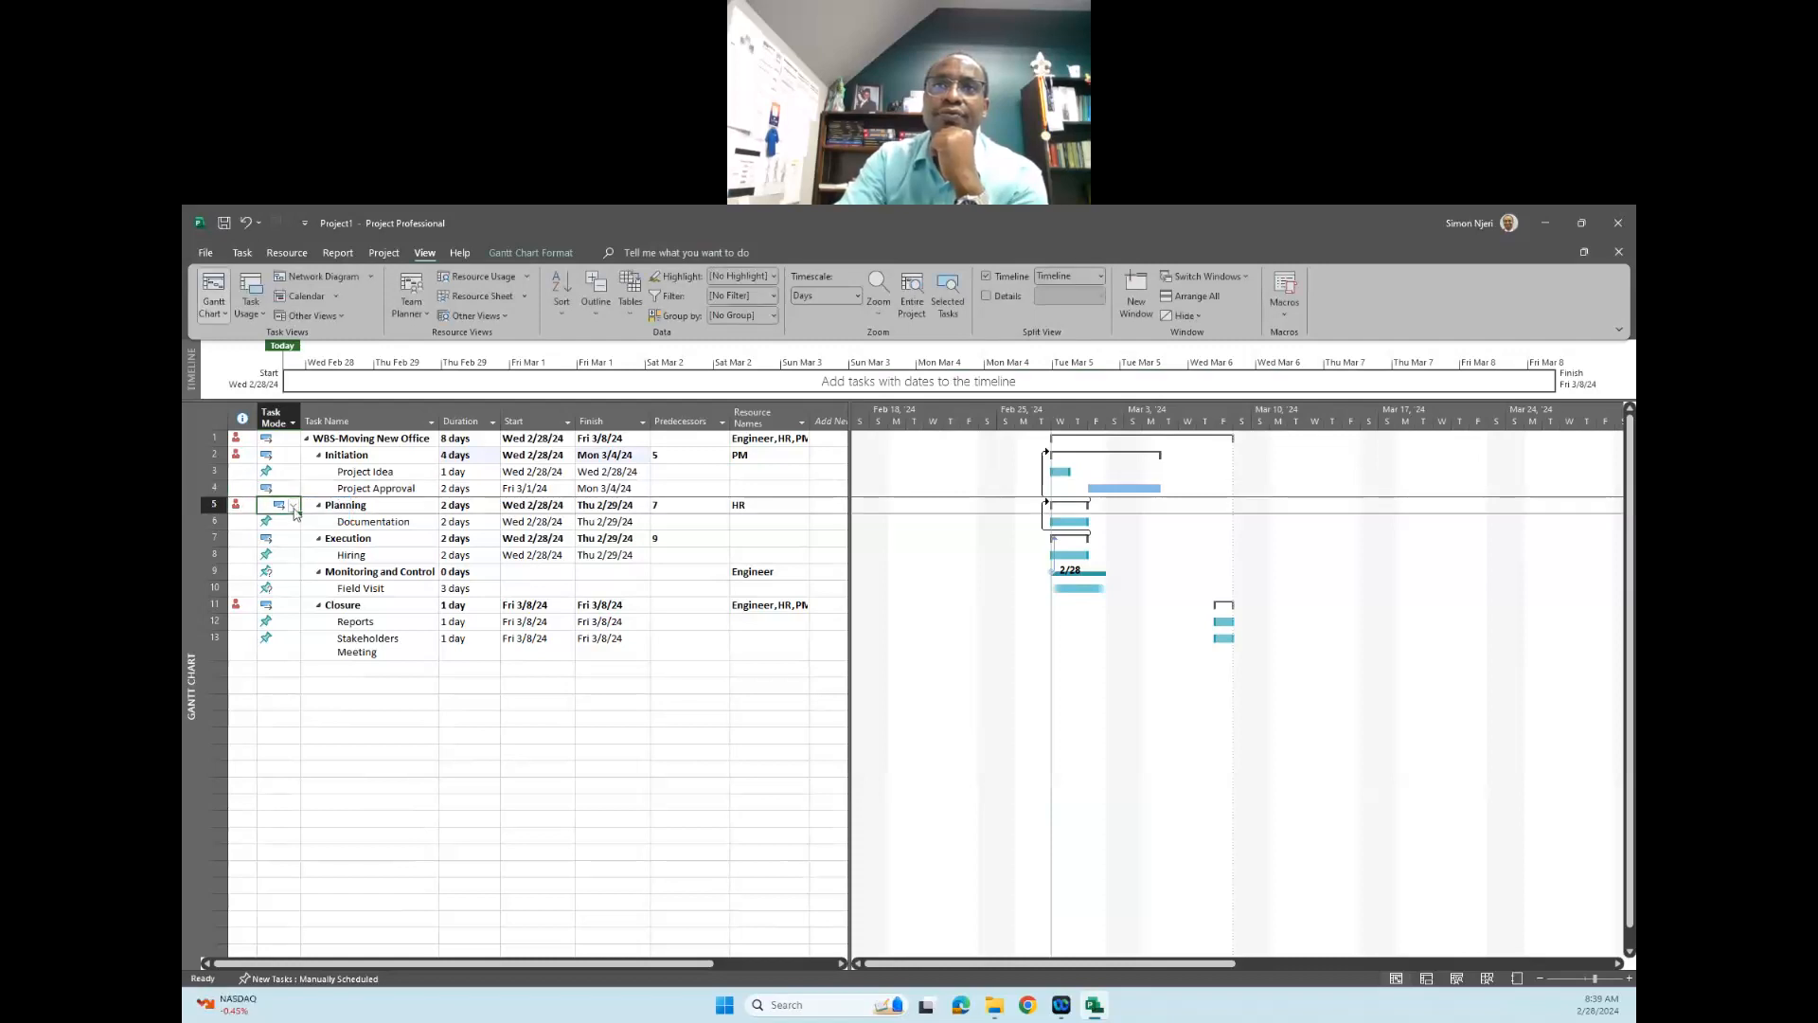
click(287, 534)
click(288, 537)
click(292, 537)
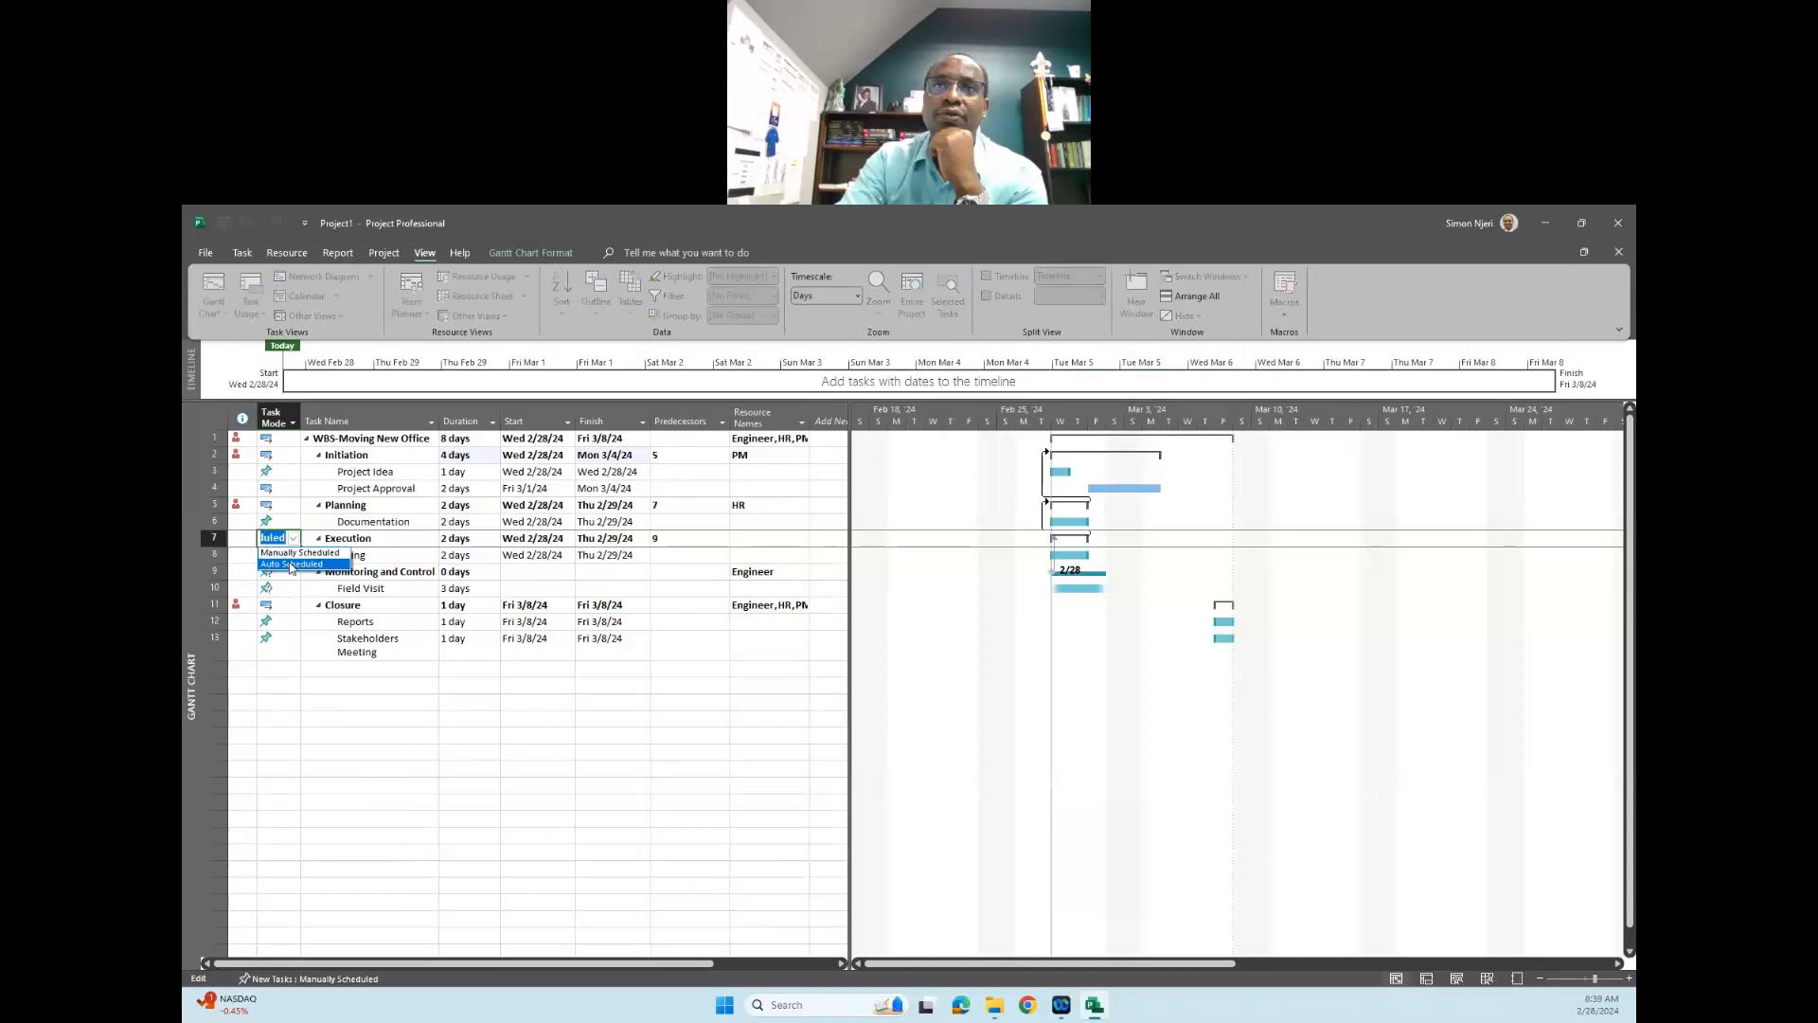
click(289, 563)
- Set the task mode of the "Hiring" subtask under "Execution" to Auto Scheduled
click(292, 557)
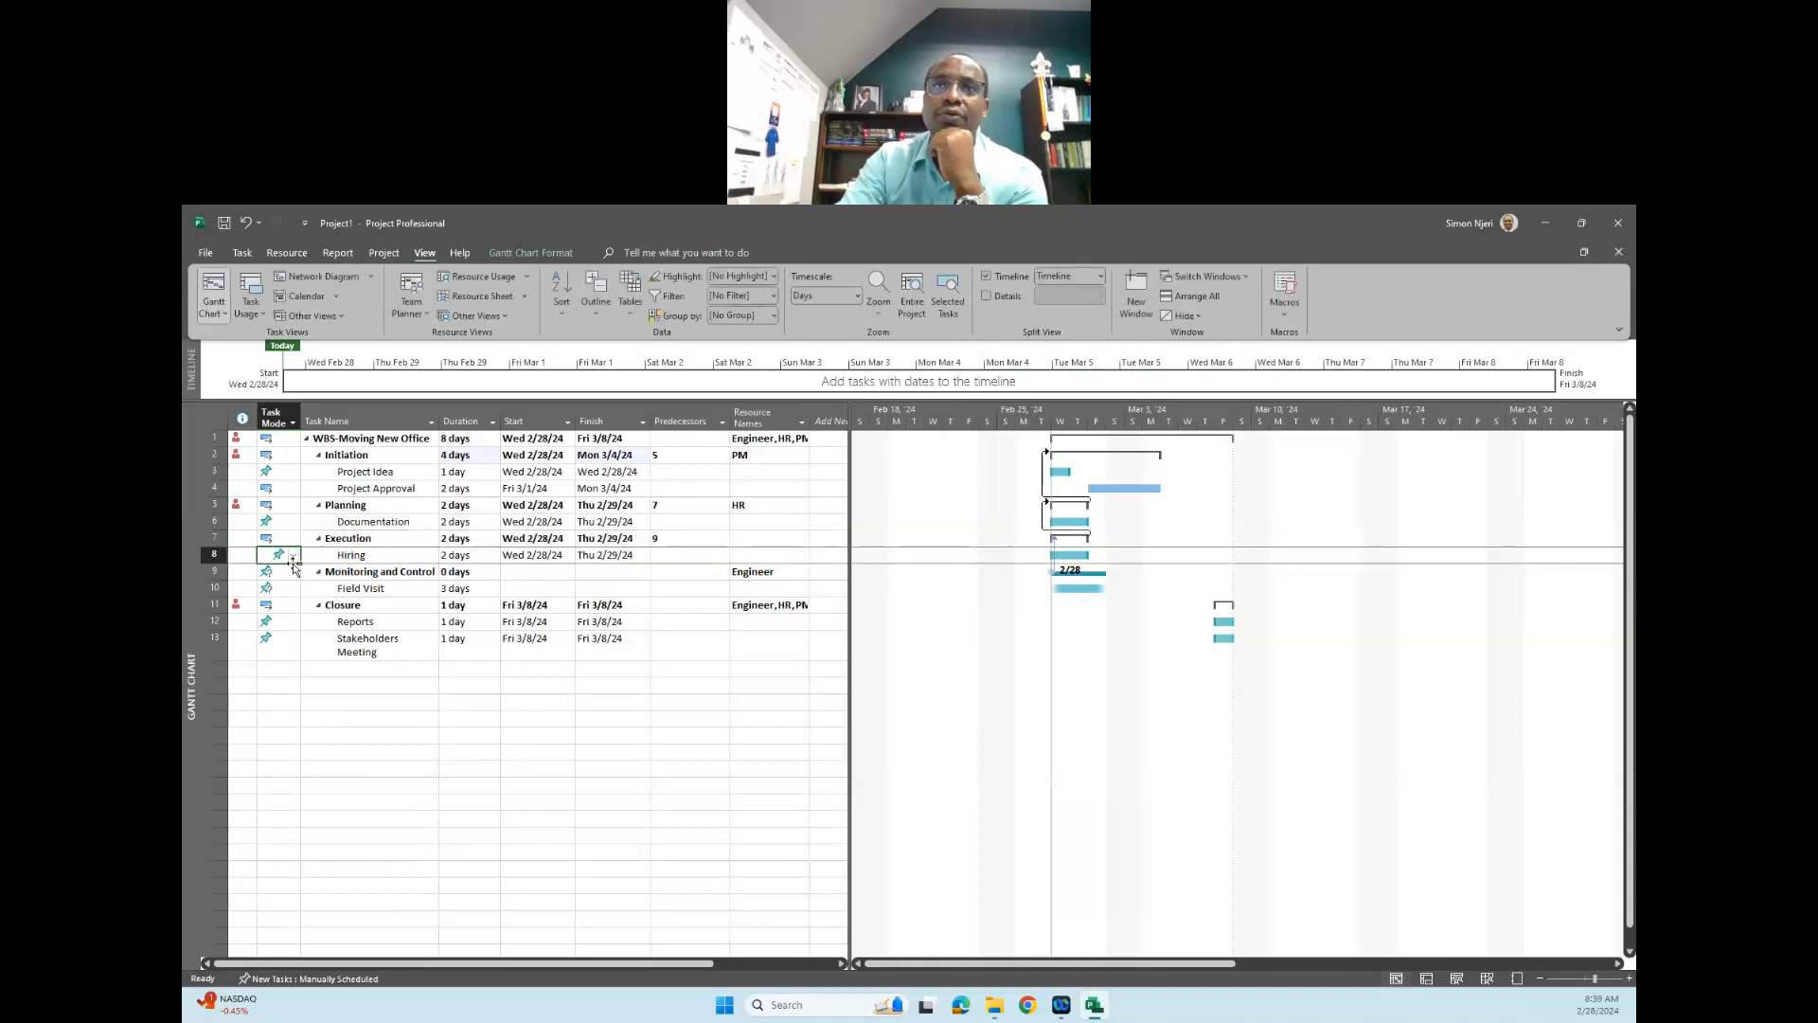
click(294, 556)
click(288, 580)
- Set the "Monitoring and Control" phase and its "Field Visit" subtask to Auto Scheduled
click(288, 571)
click(294, 571)
click(286, 598)
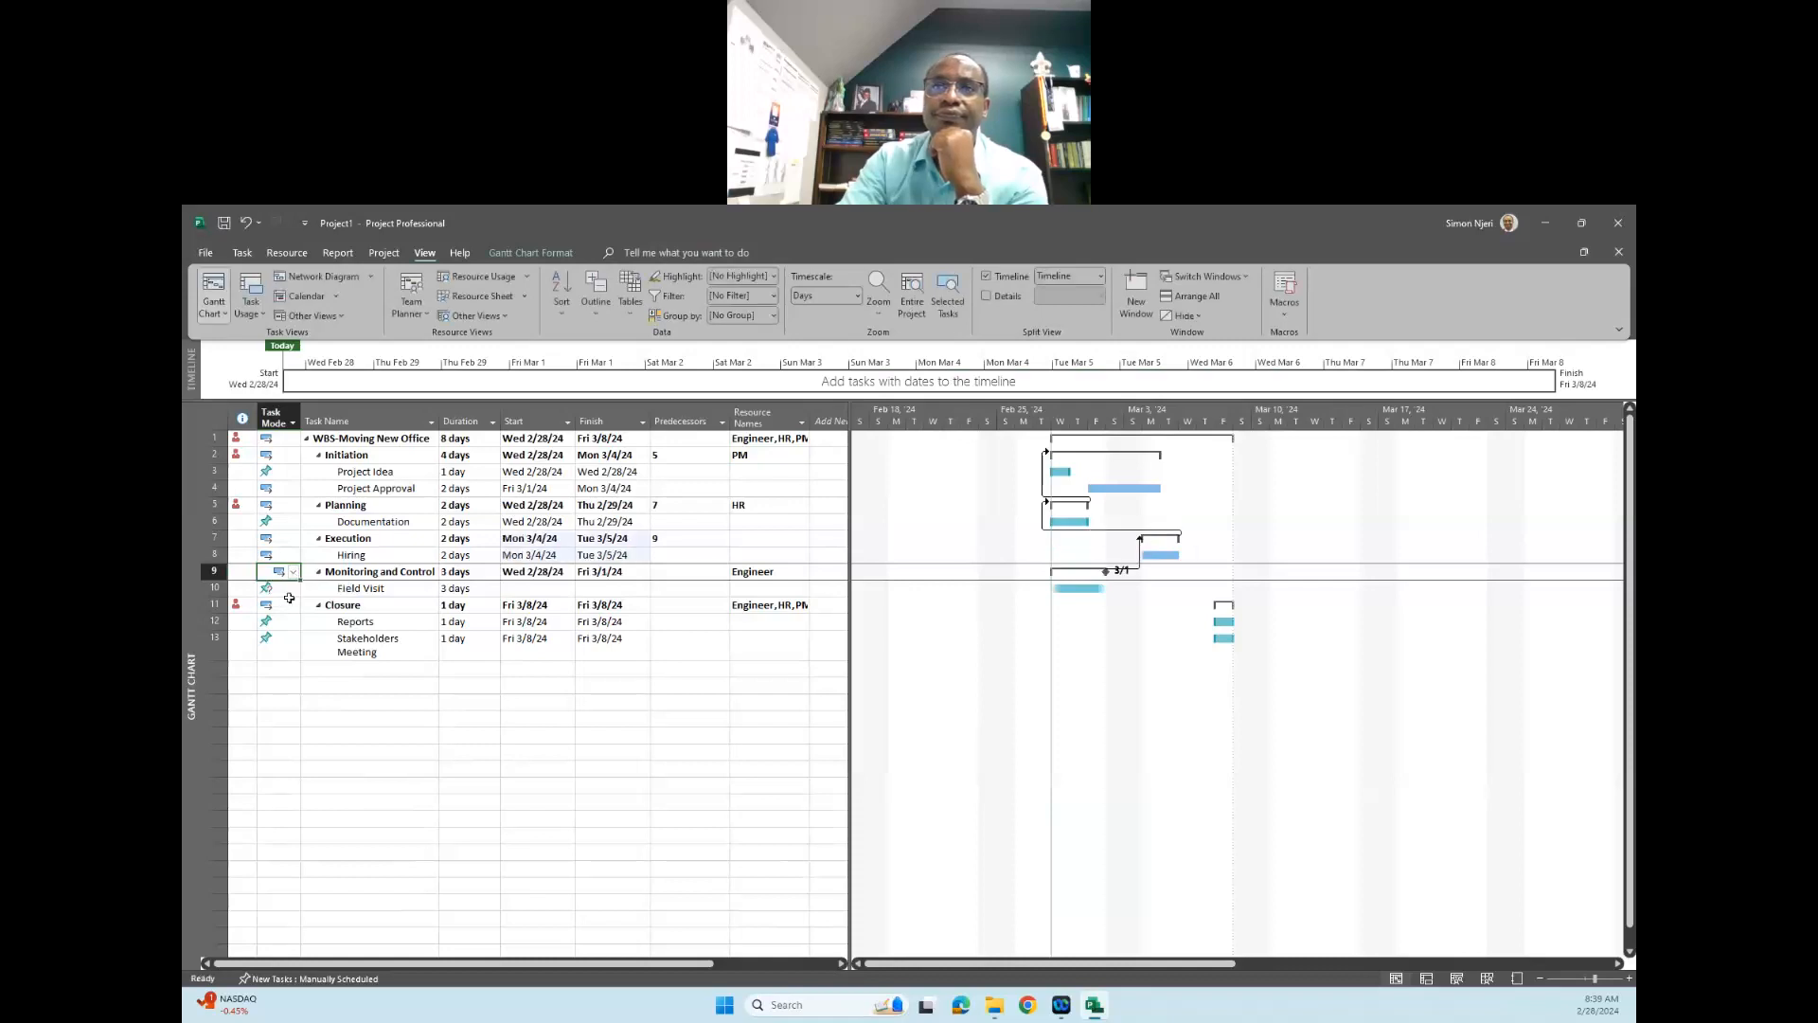
click(292, 593)
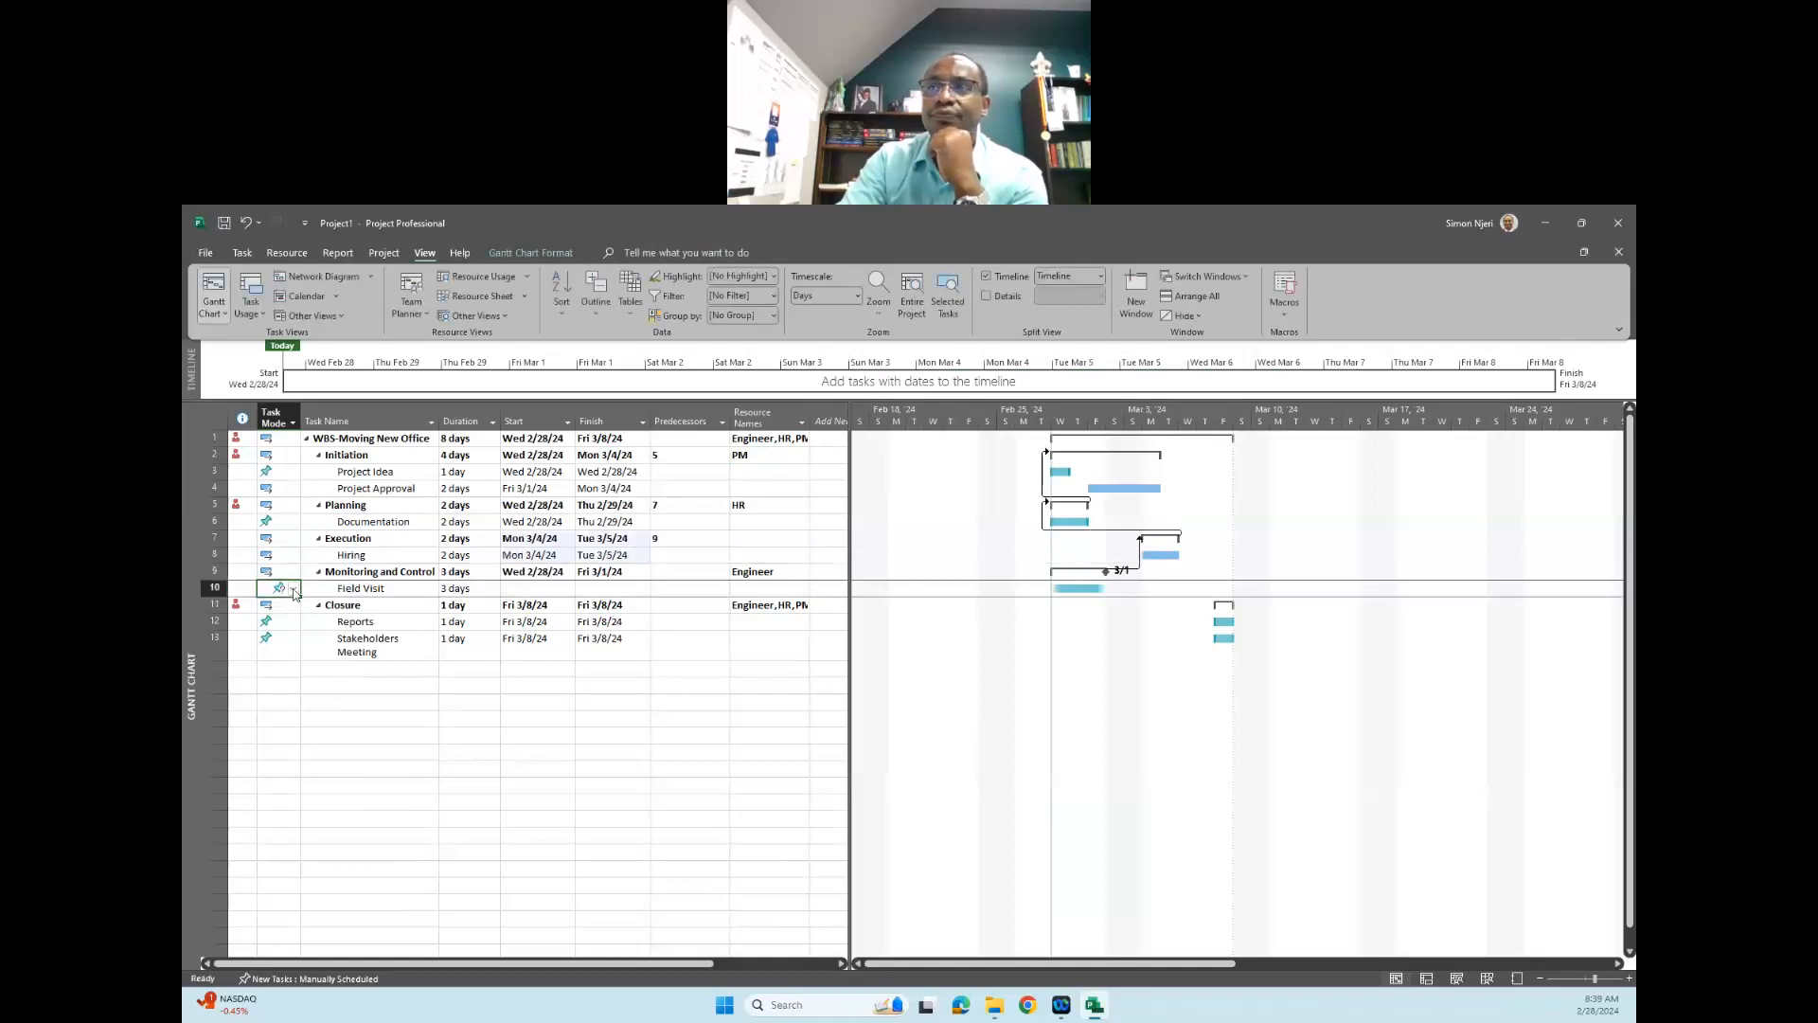
click(294, 589)
click(291, 616)
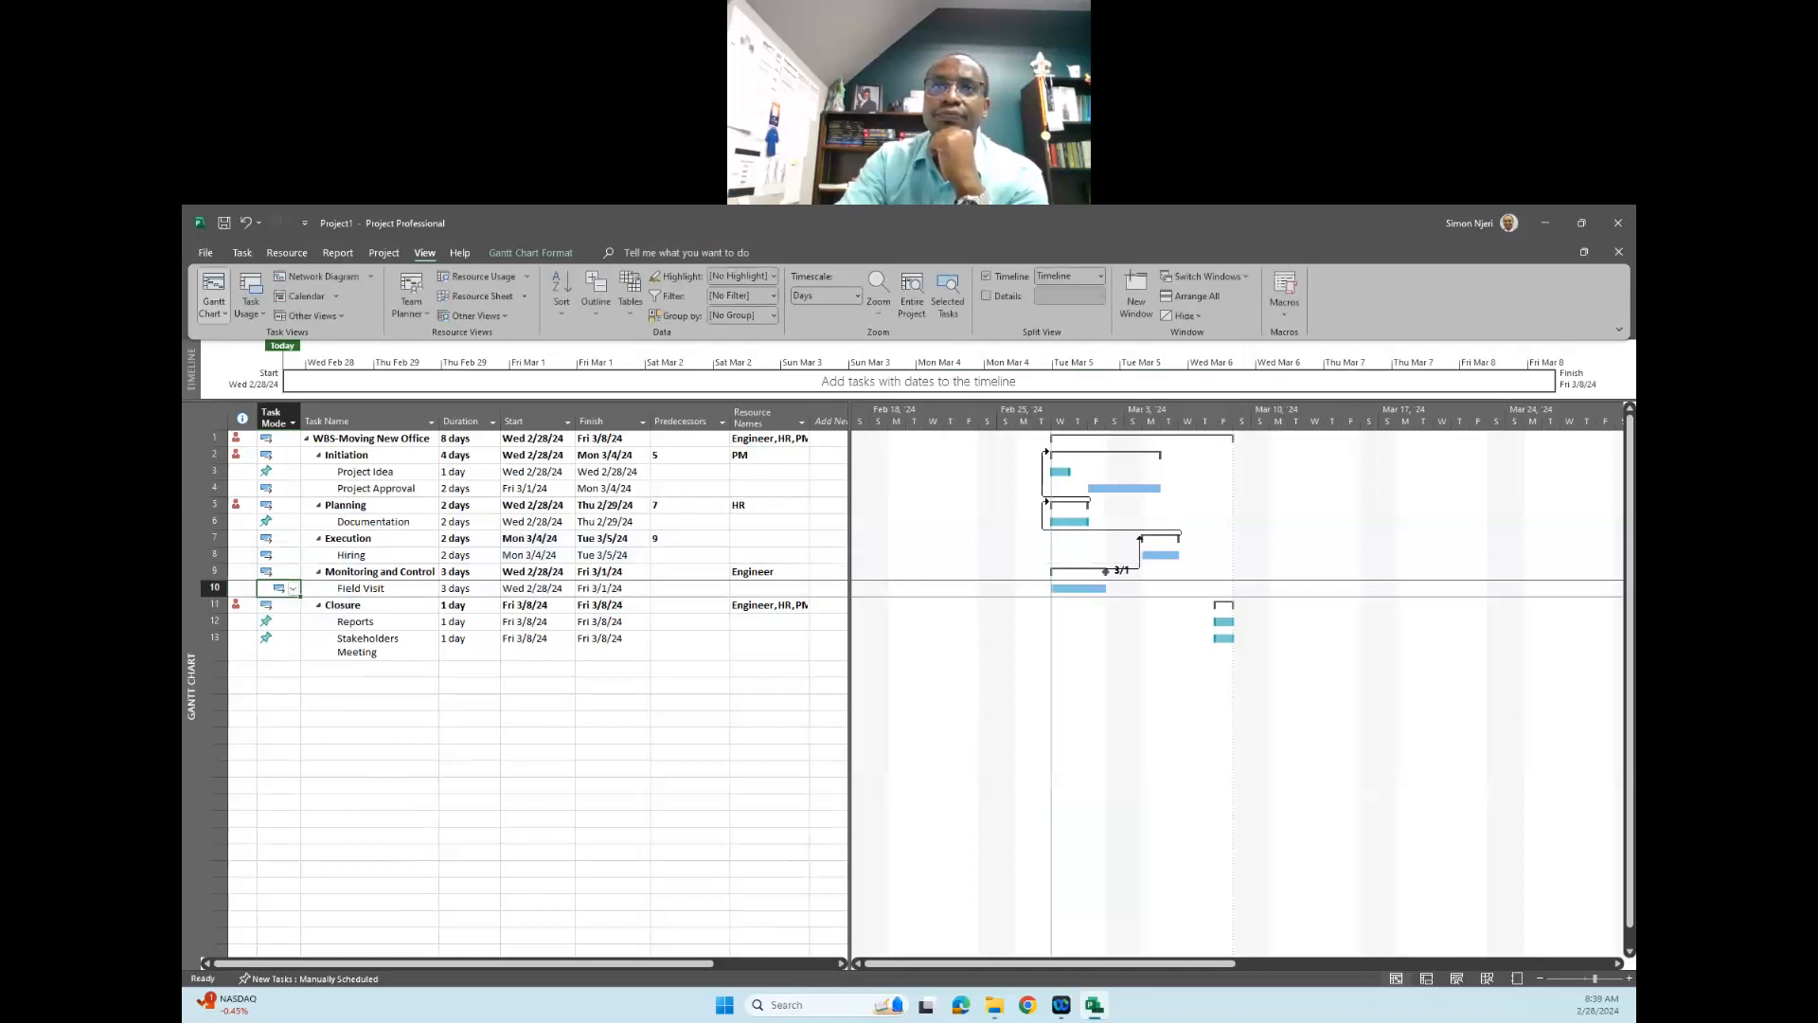
- Reapply Auto Scheduled to the "Monitoring and Control" phase, the "Hiring" subtask and the "Execution" phase
click(293, 572)
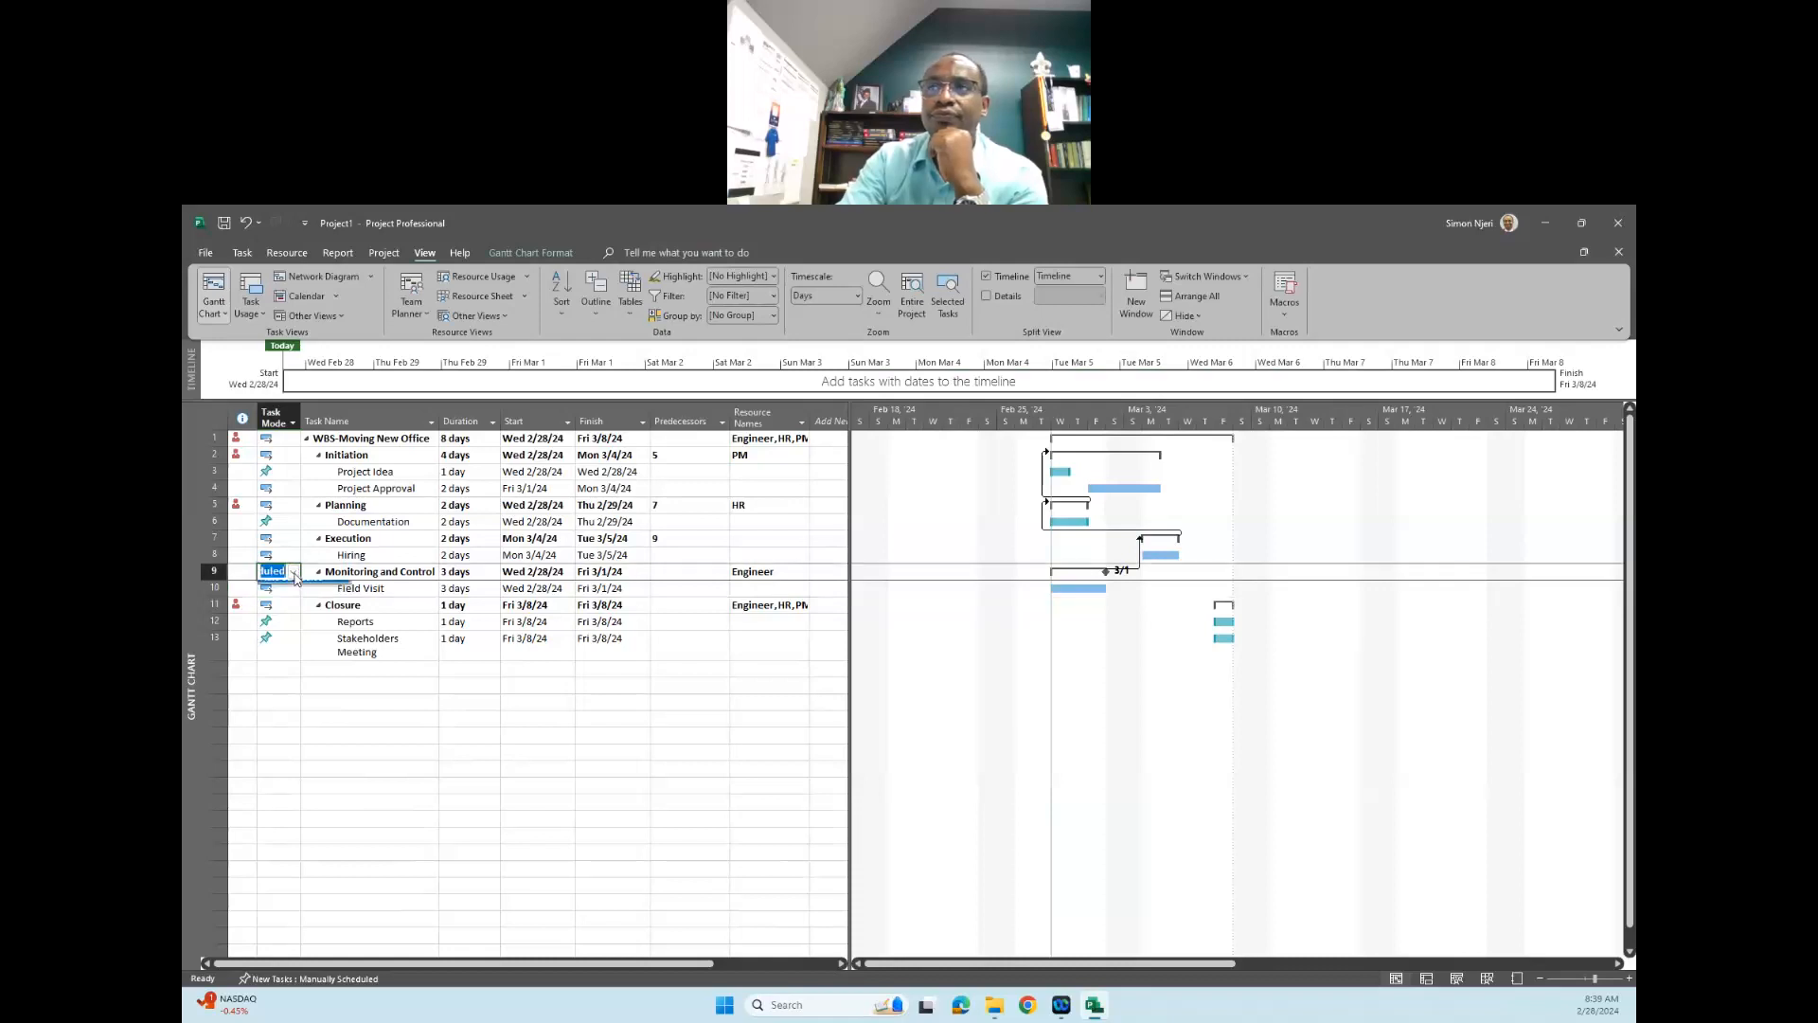
click(294, 572)
click(292, 597)
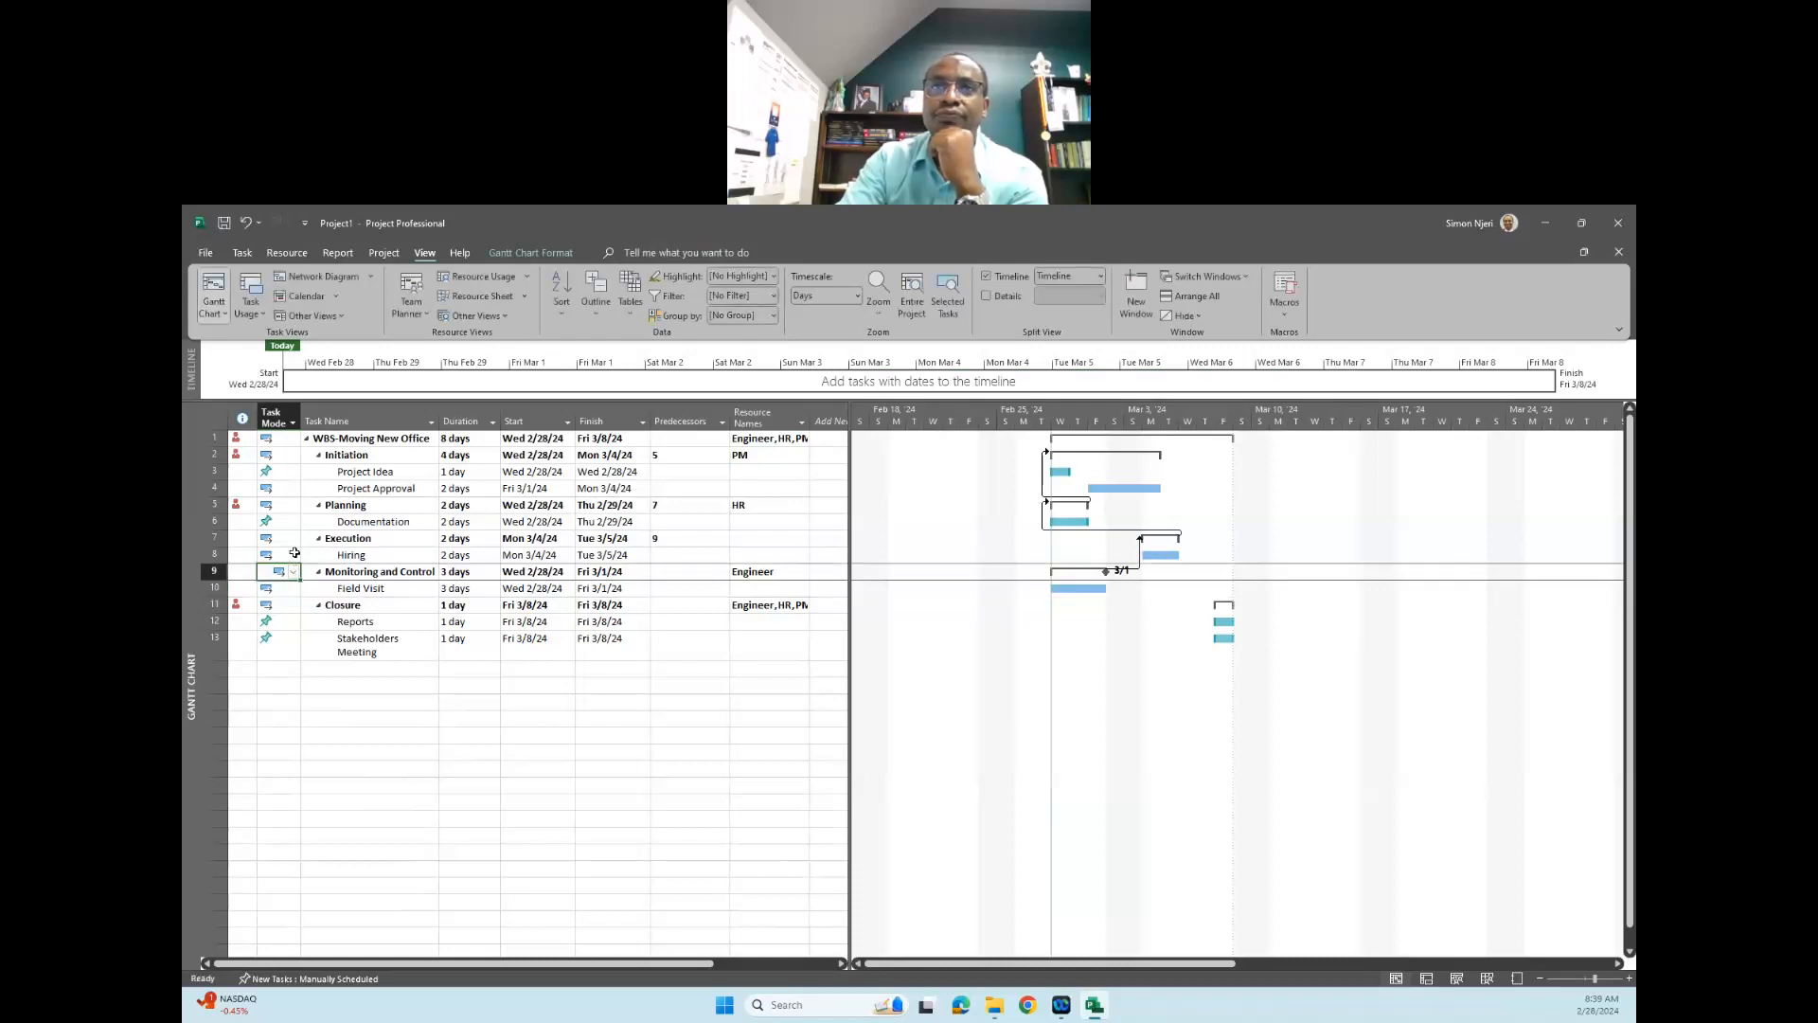
click(297, 559)
click(295, 558)
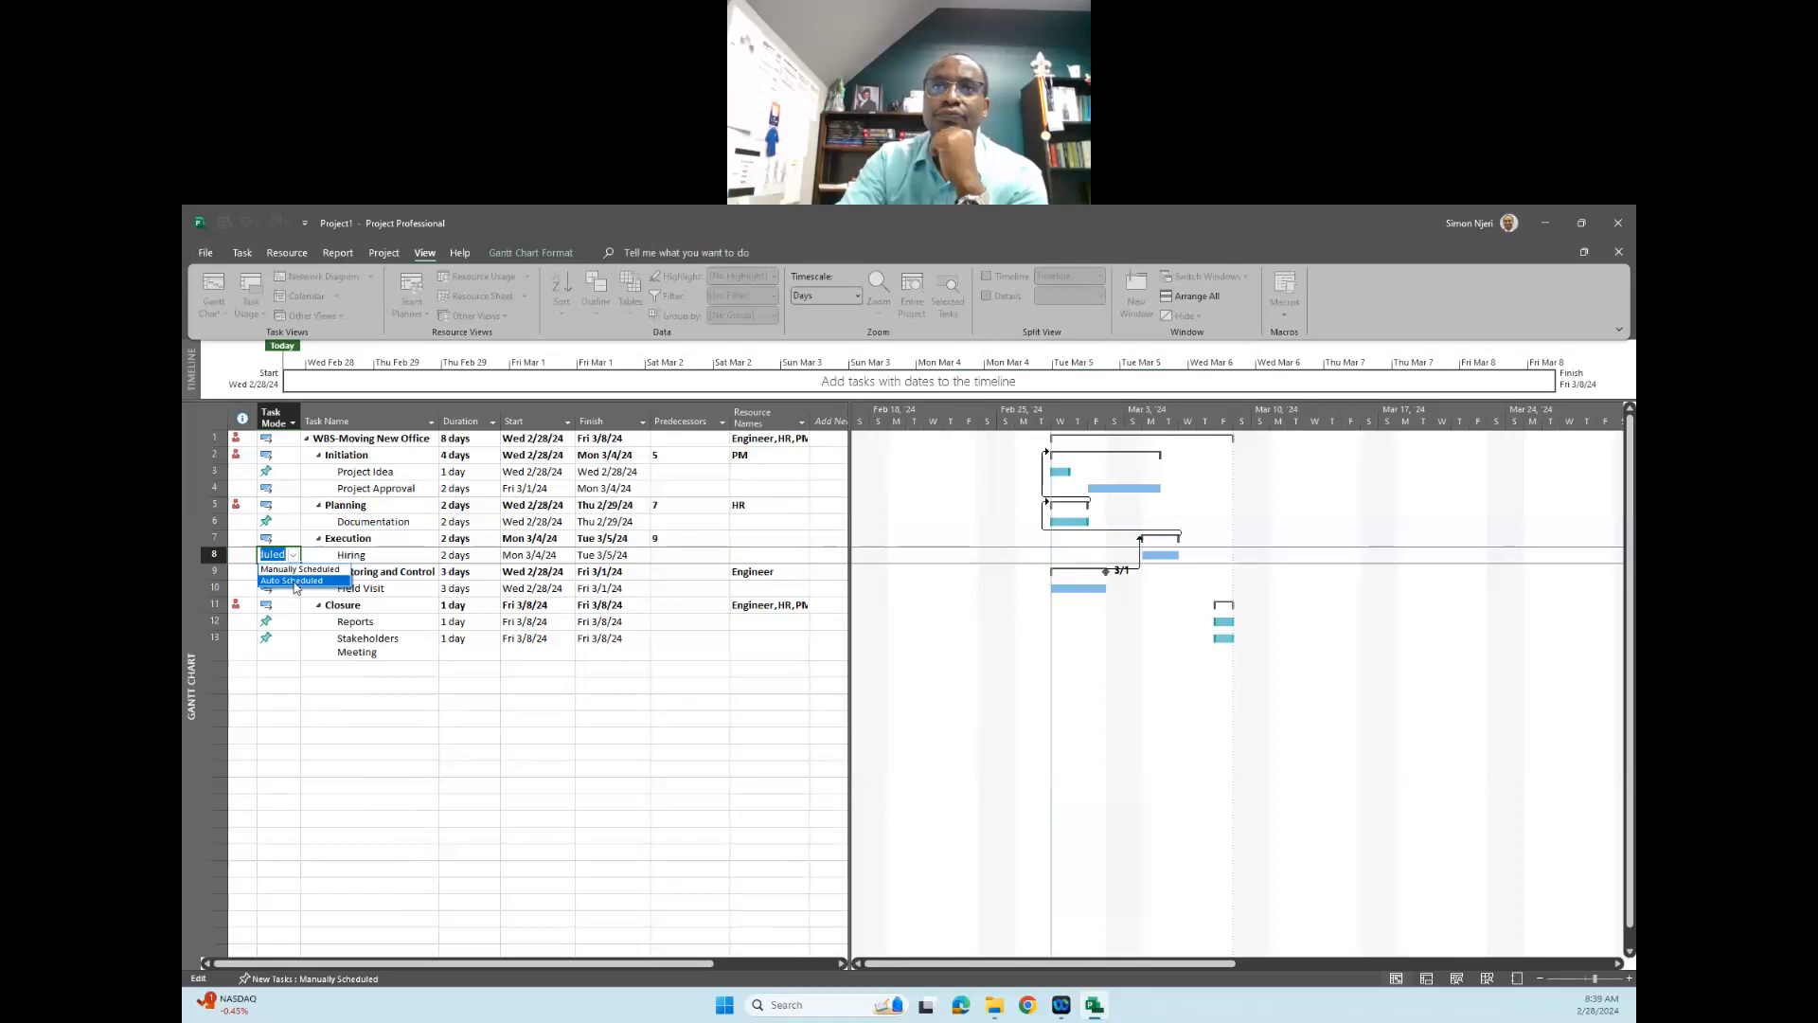
click(295, 581)
click(297, 541)
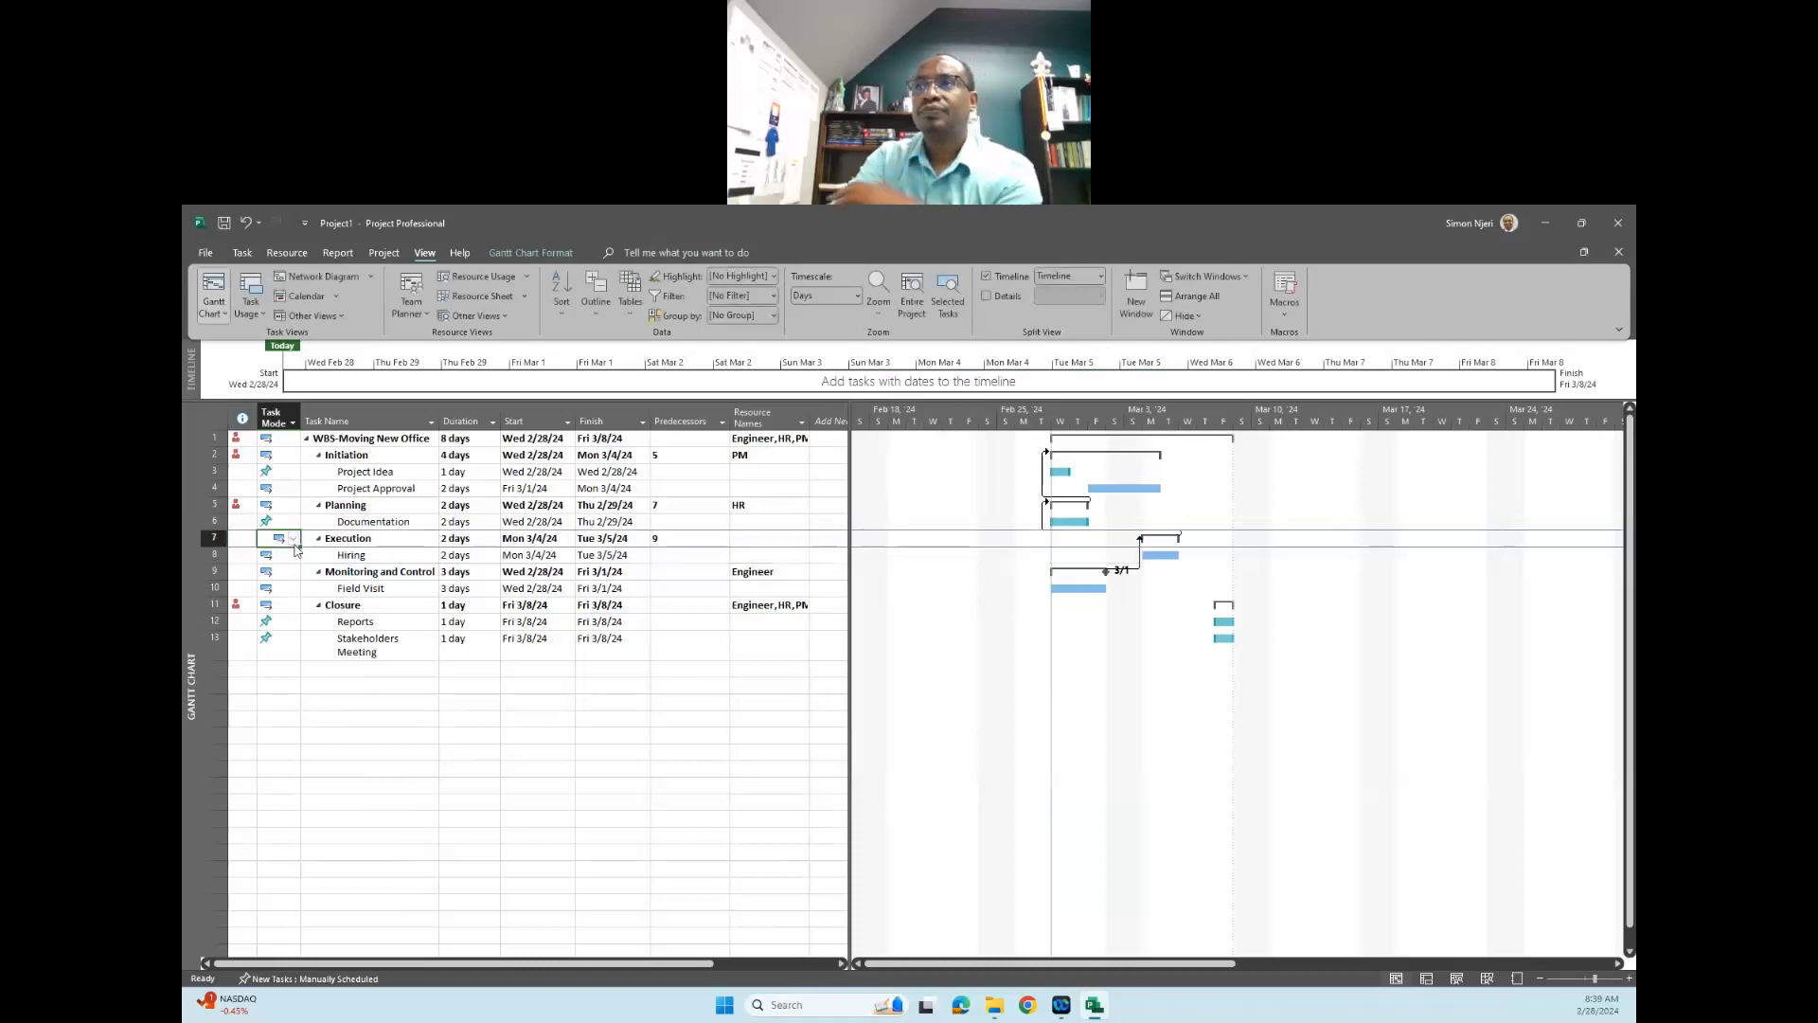
click(295, 542)
click(292, 567)
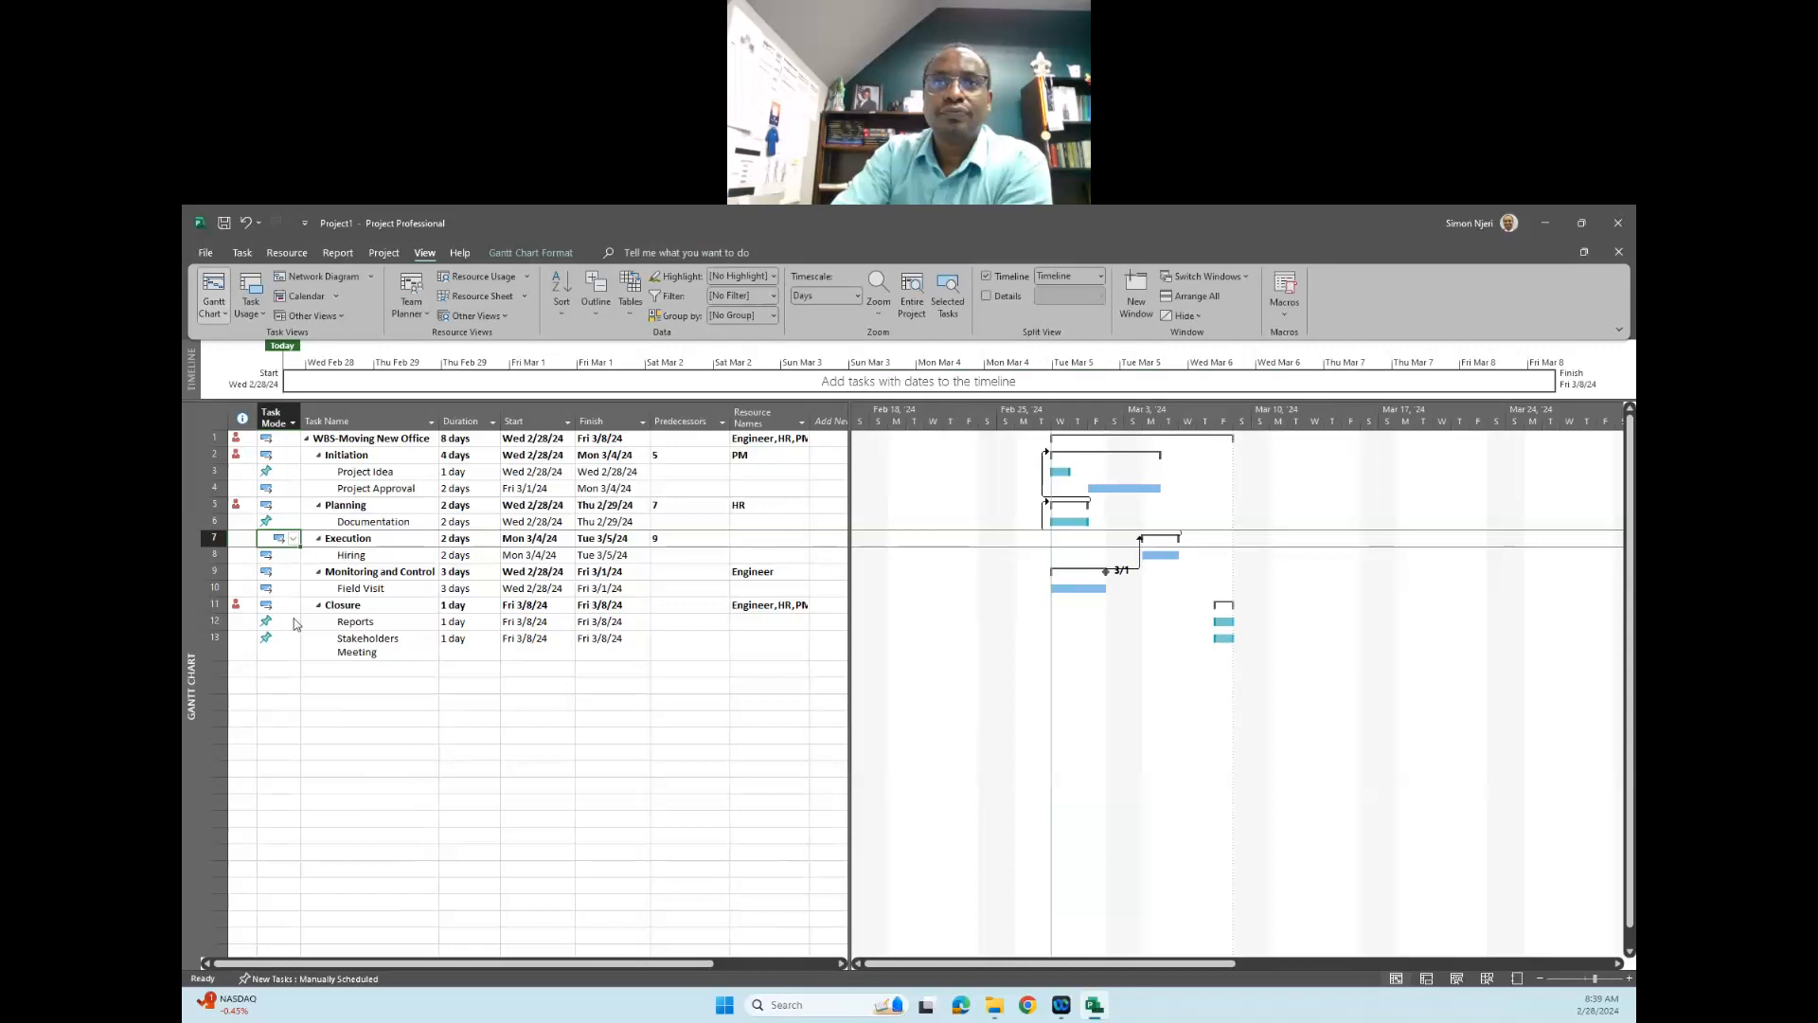
- Set the "Reports" and "Stakeholders Meeting" subtasks of the "Closure" phase to Auto Scheduled
click(286, 621)
click(292, 622)
click(290, 641)
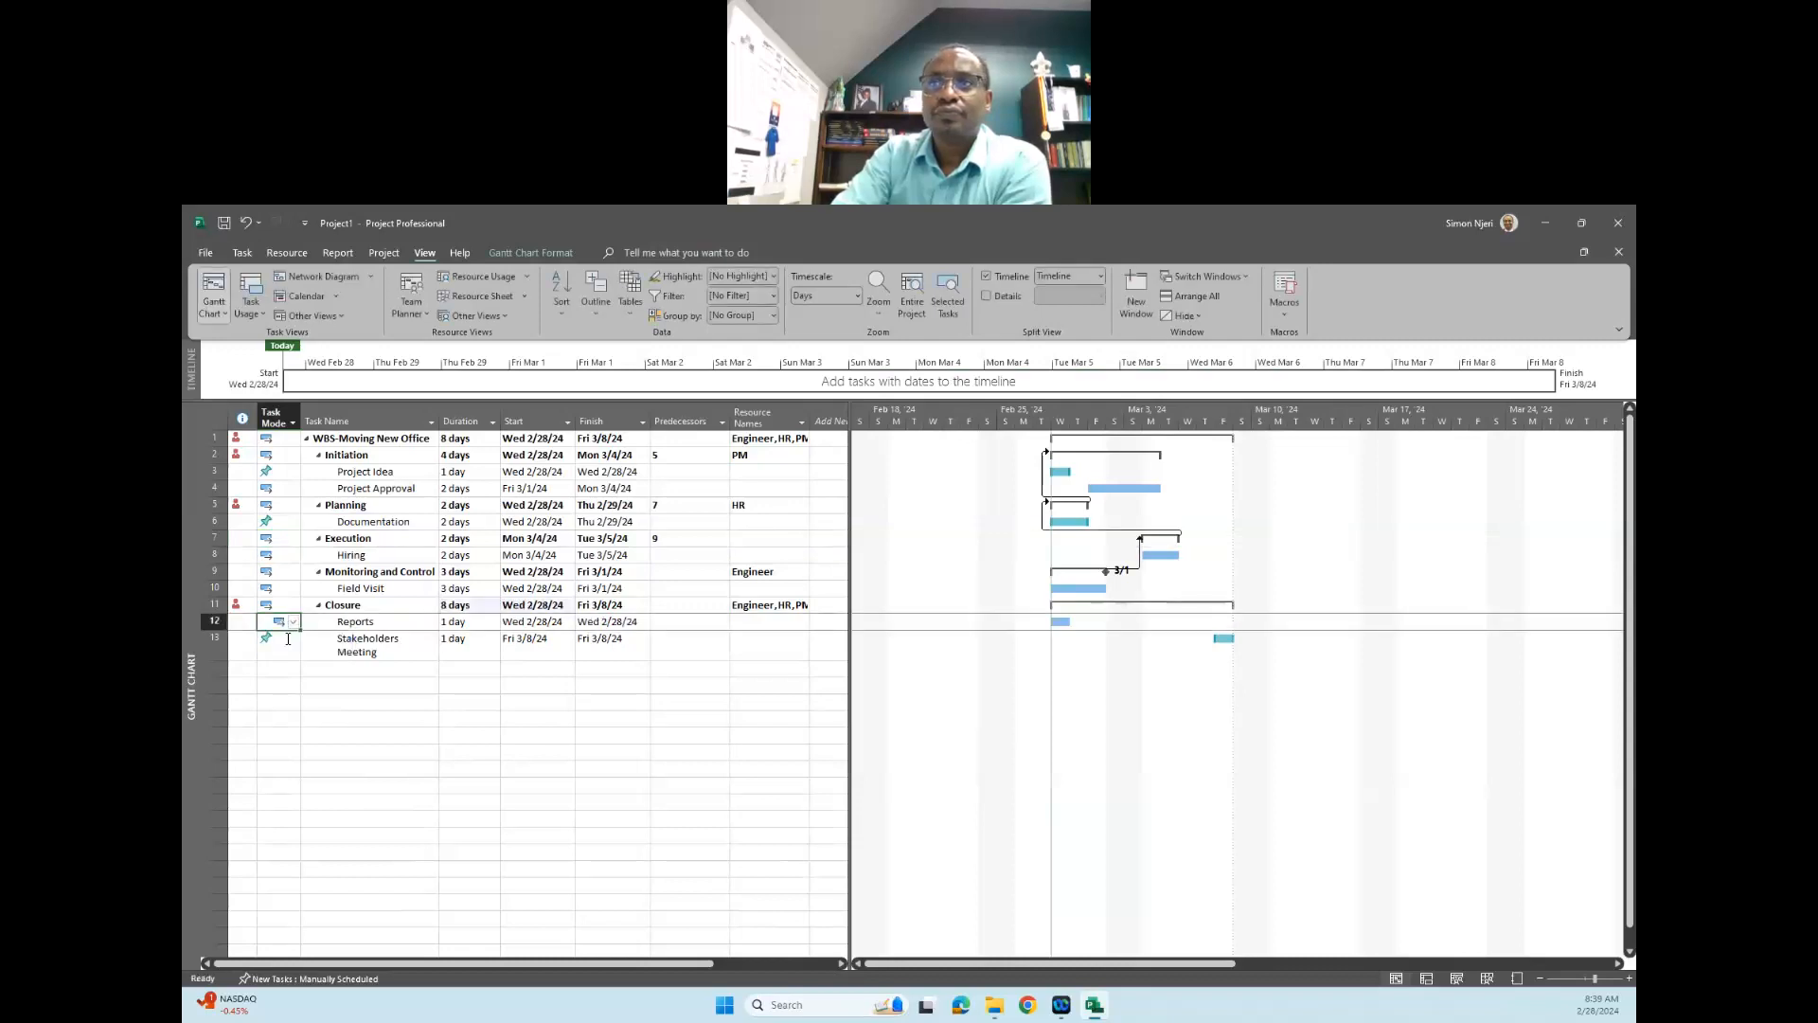
click(290, 641)
click(293, 644)
click(289, 676)
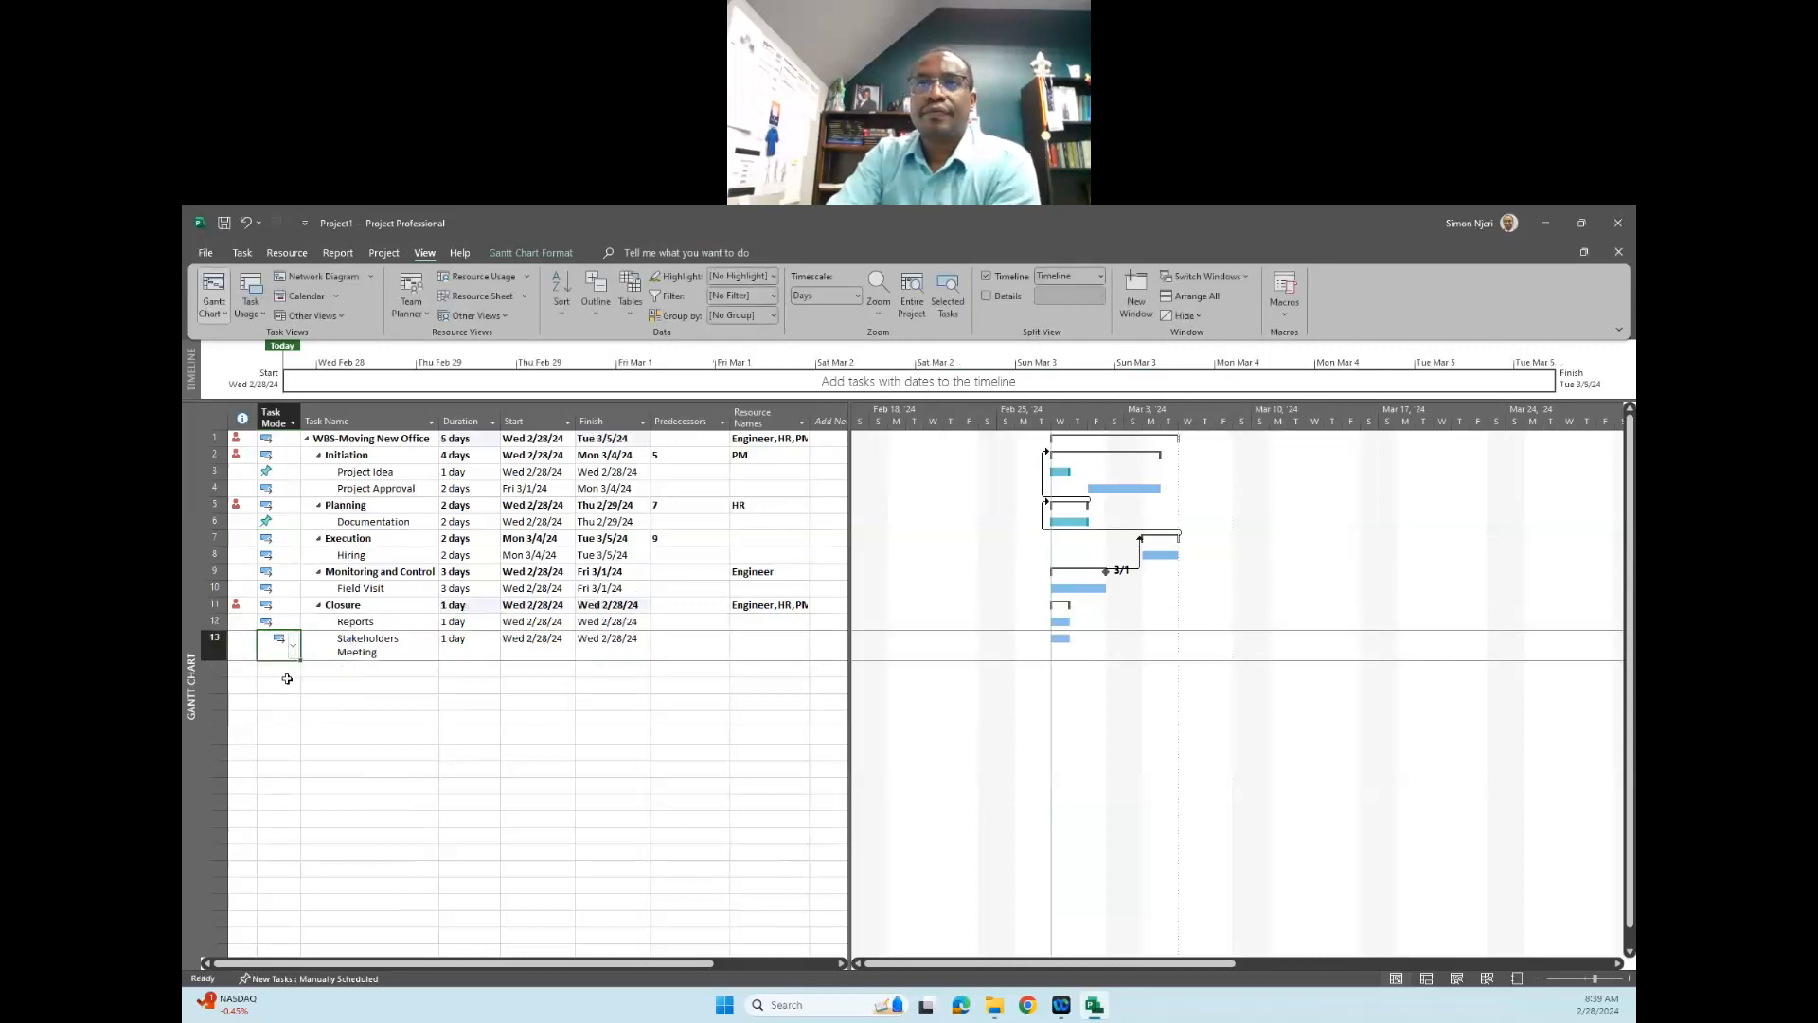
click(282, 605)
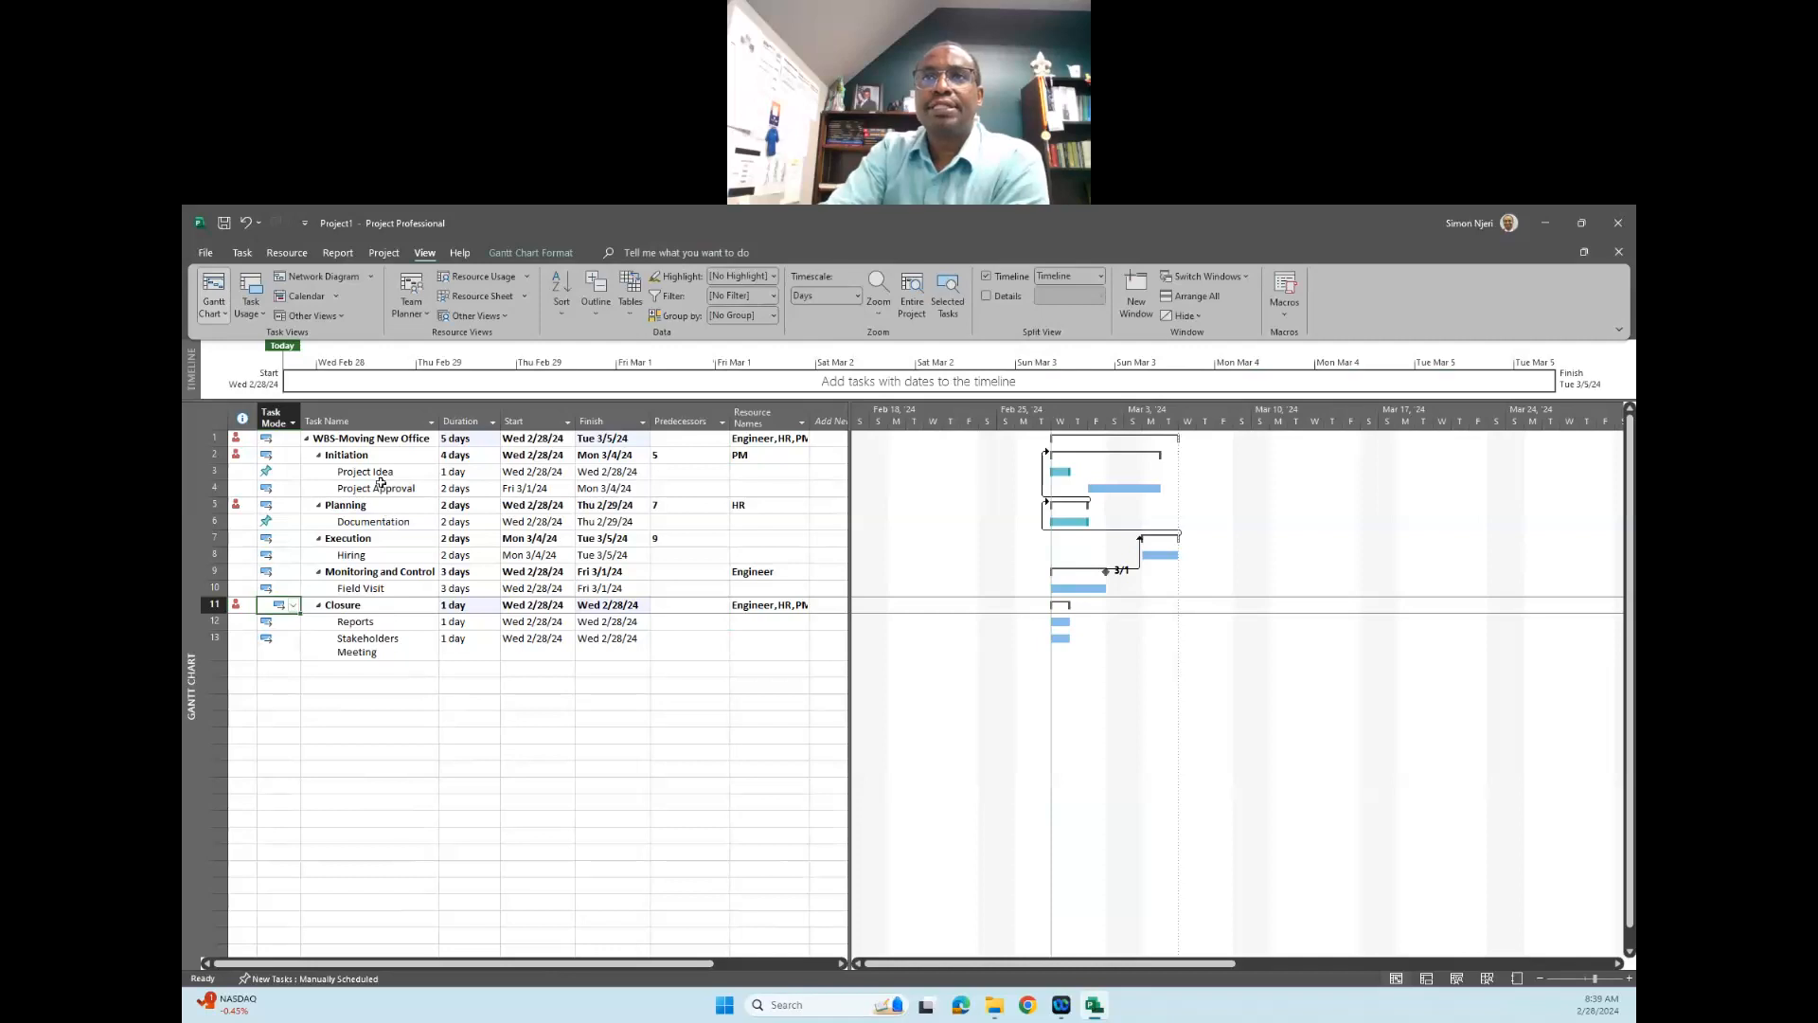
drag(380, 470, 382, 487)
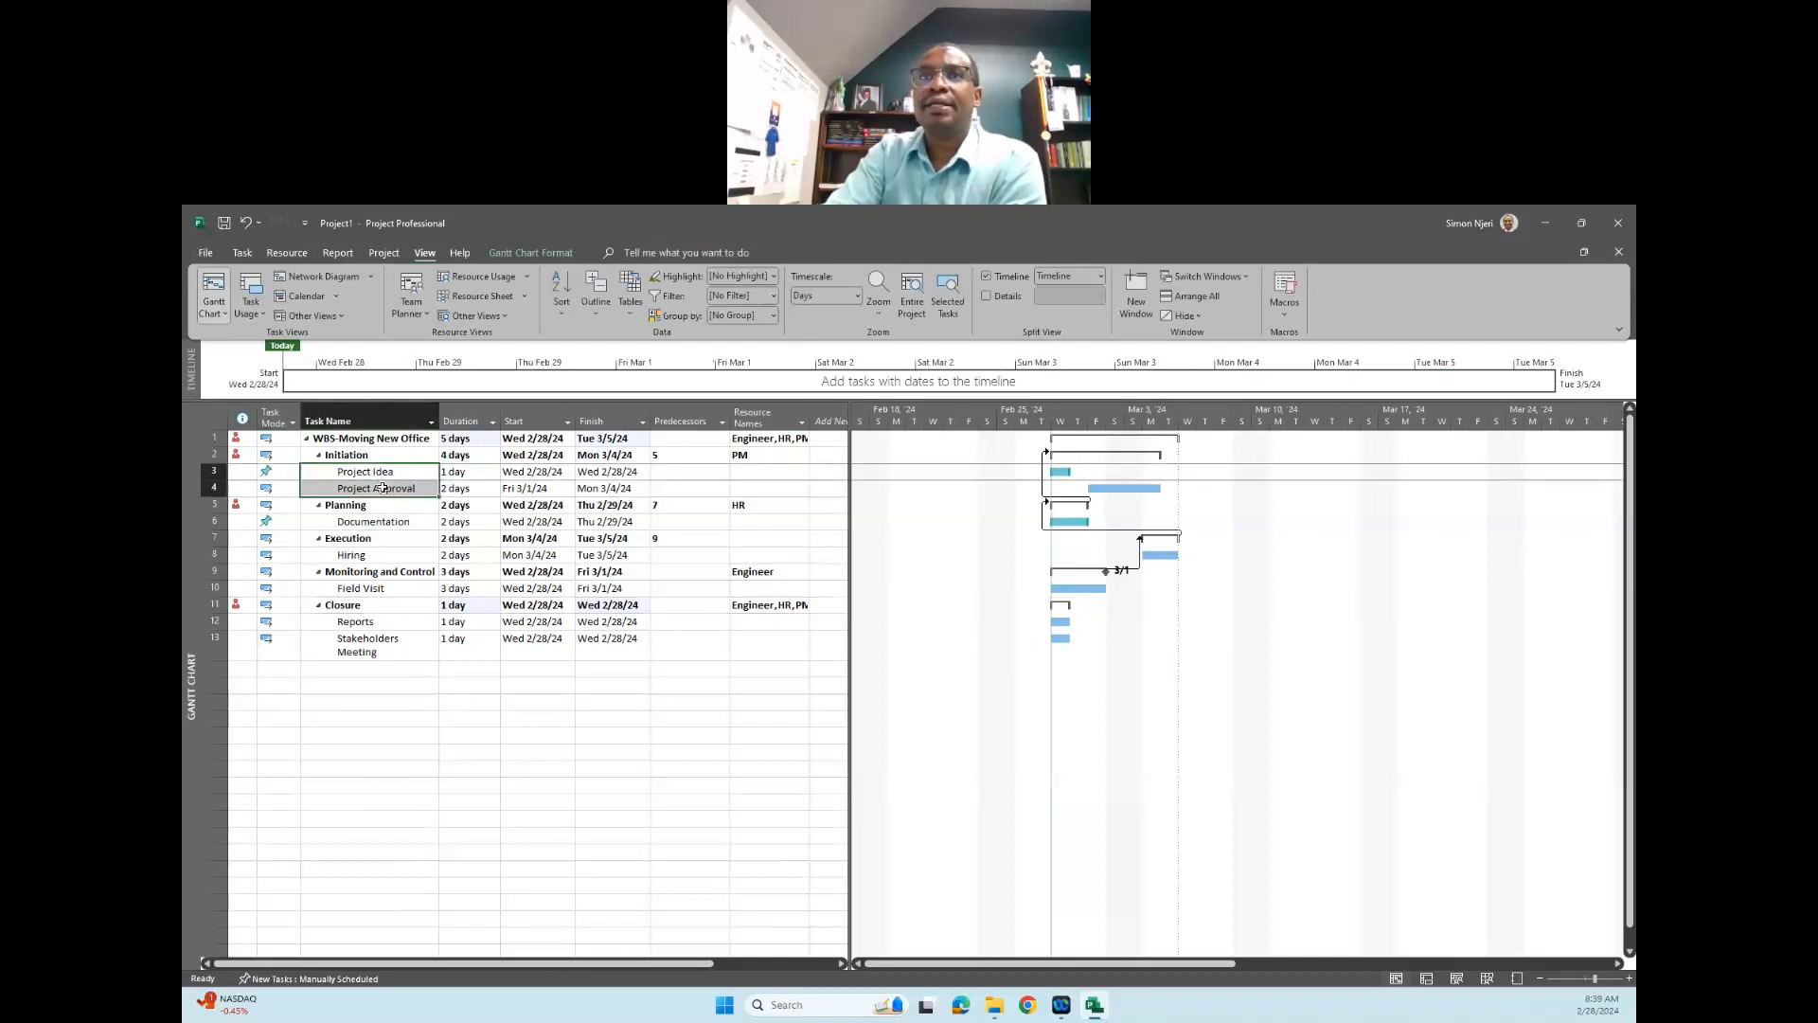
click(242, 253)
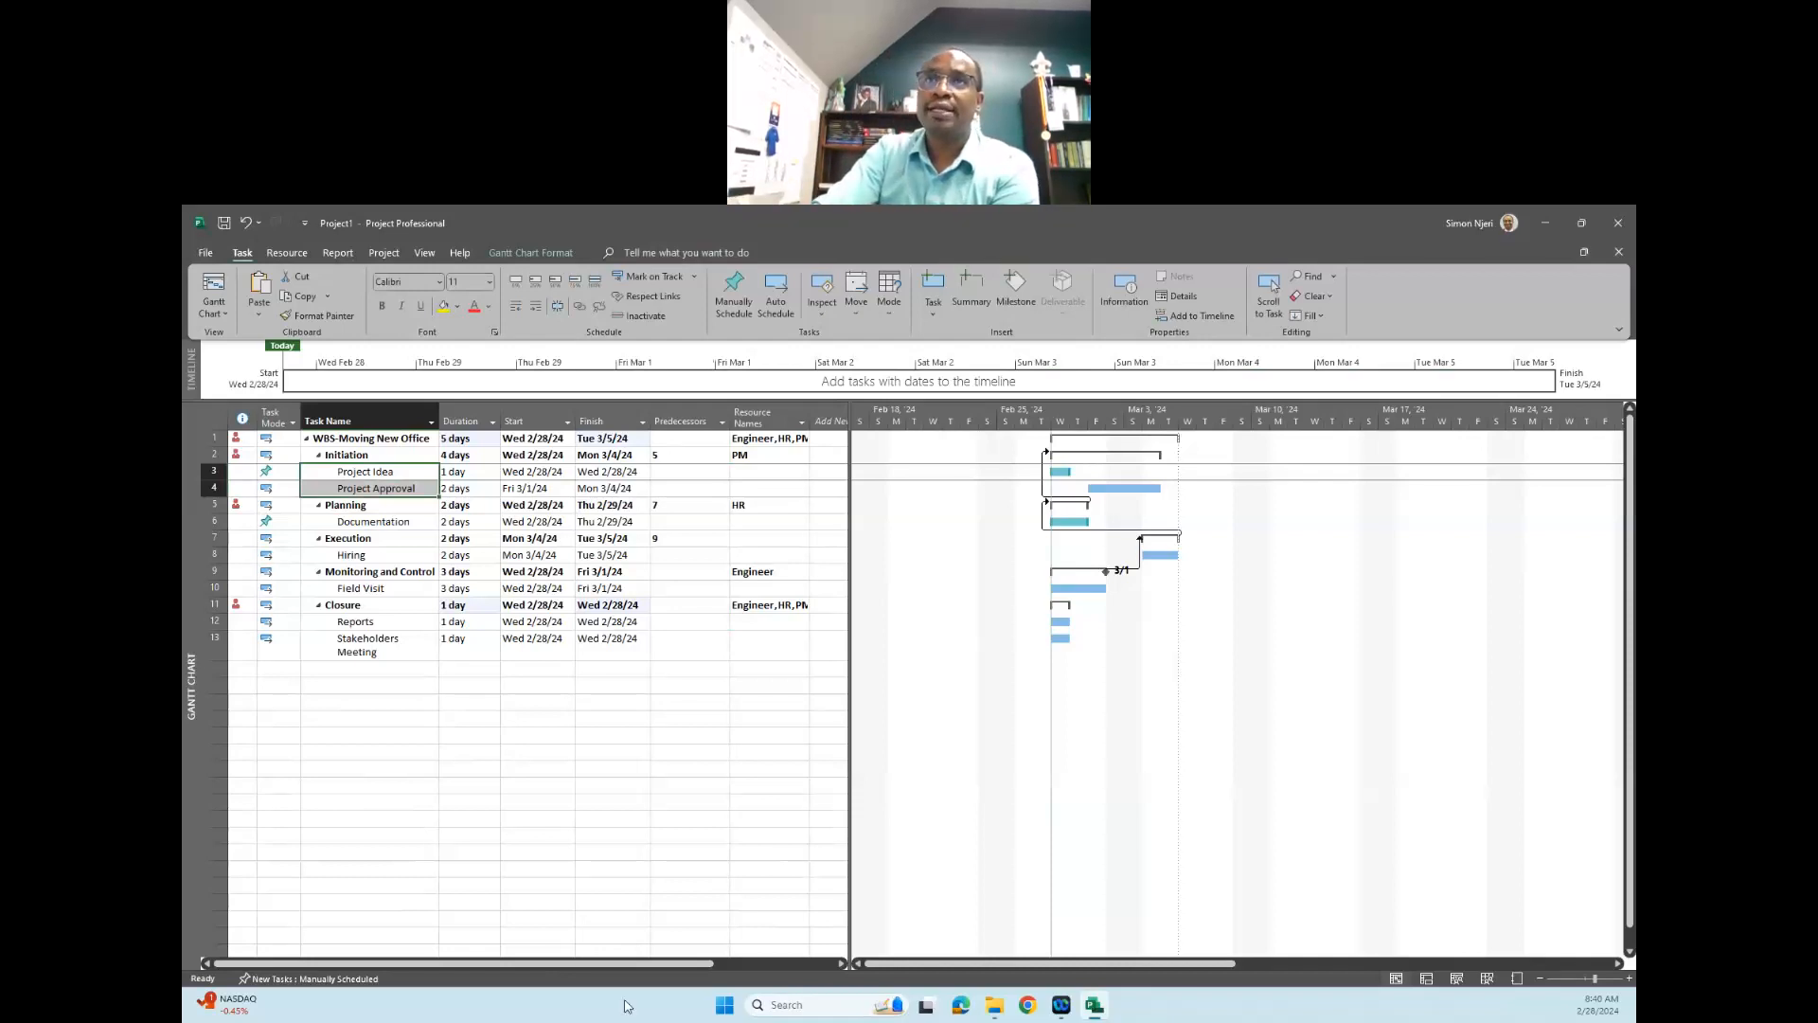
- Open the Project Overview dashboard report for the project
click(338, 252)
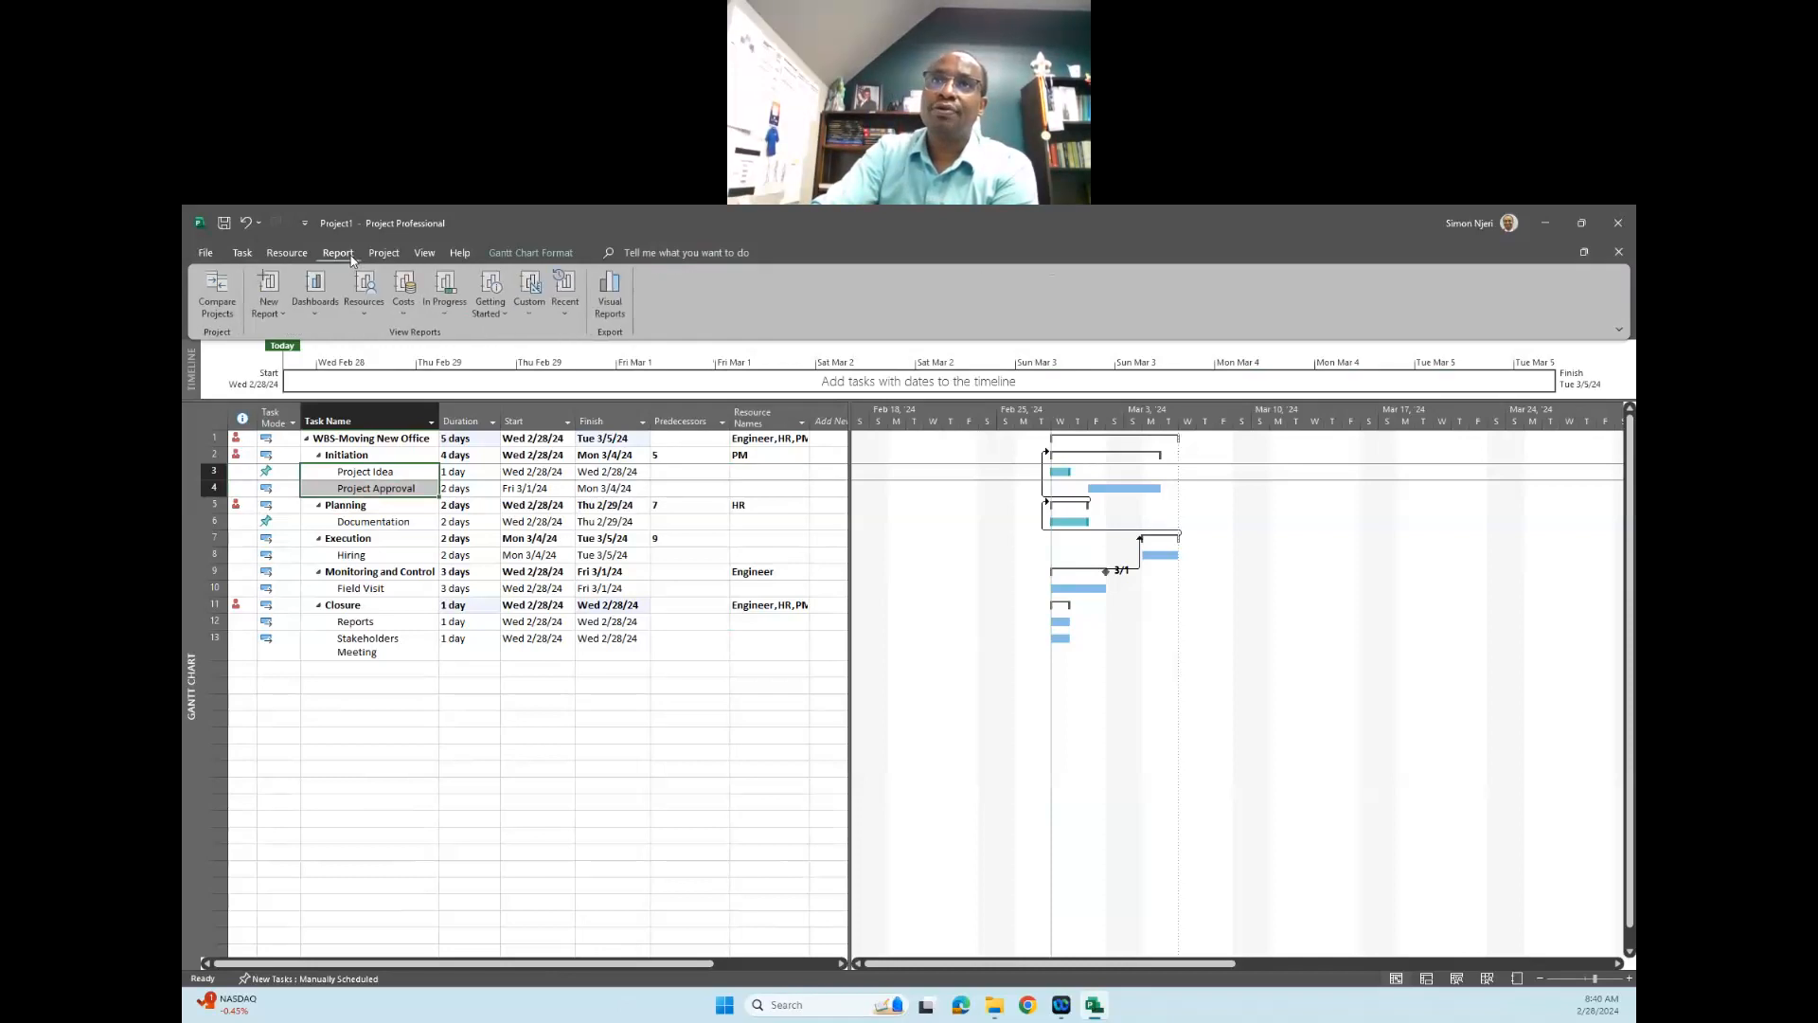
click(315, 294)
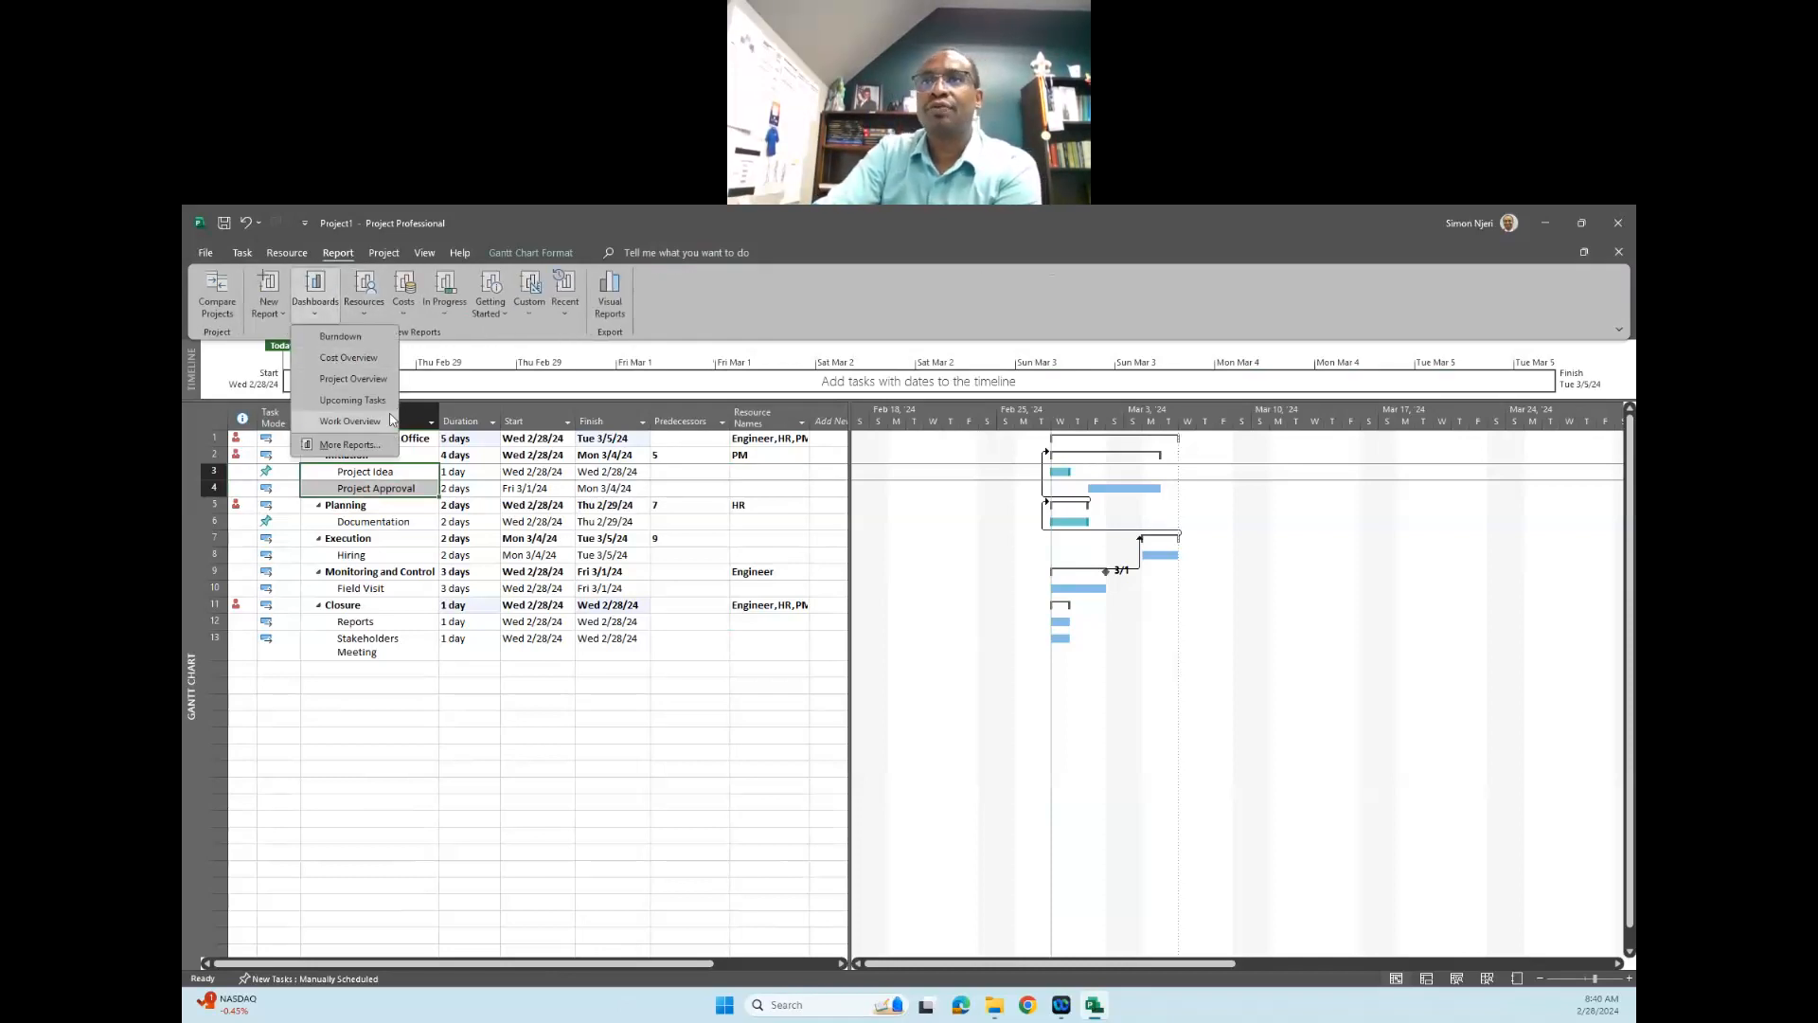
click(353, 379)
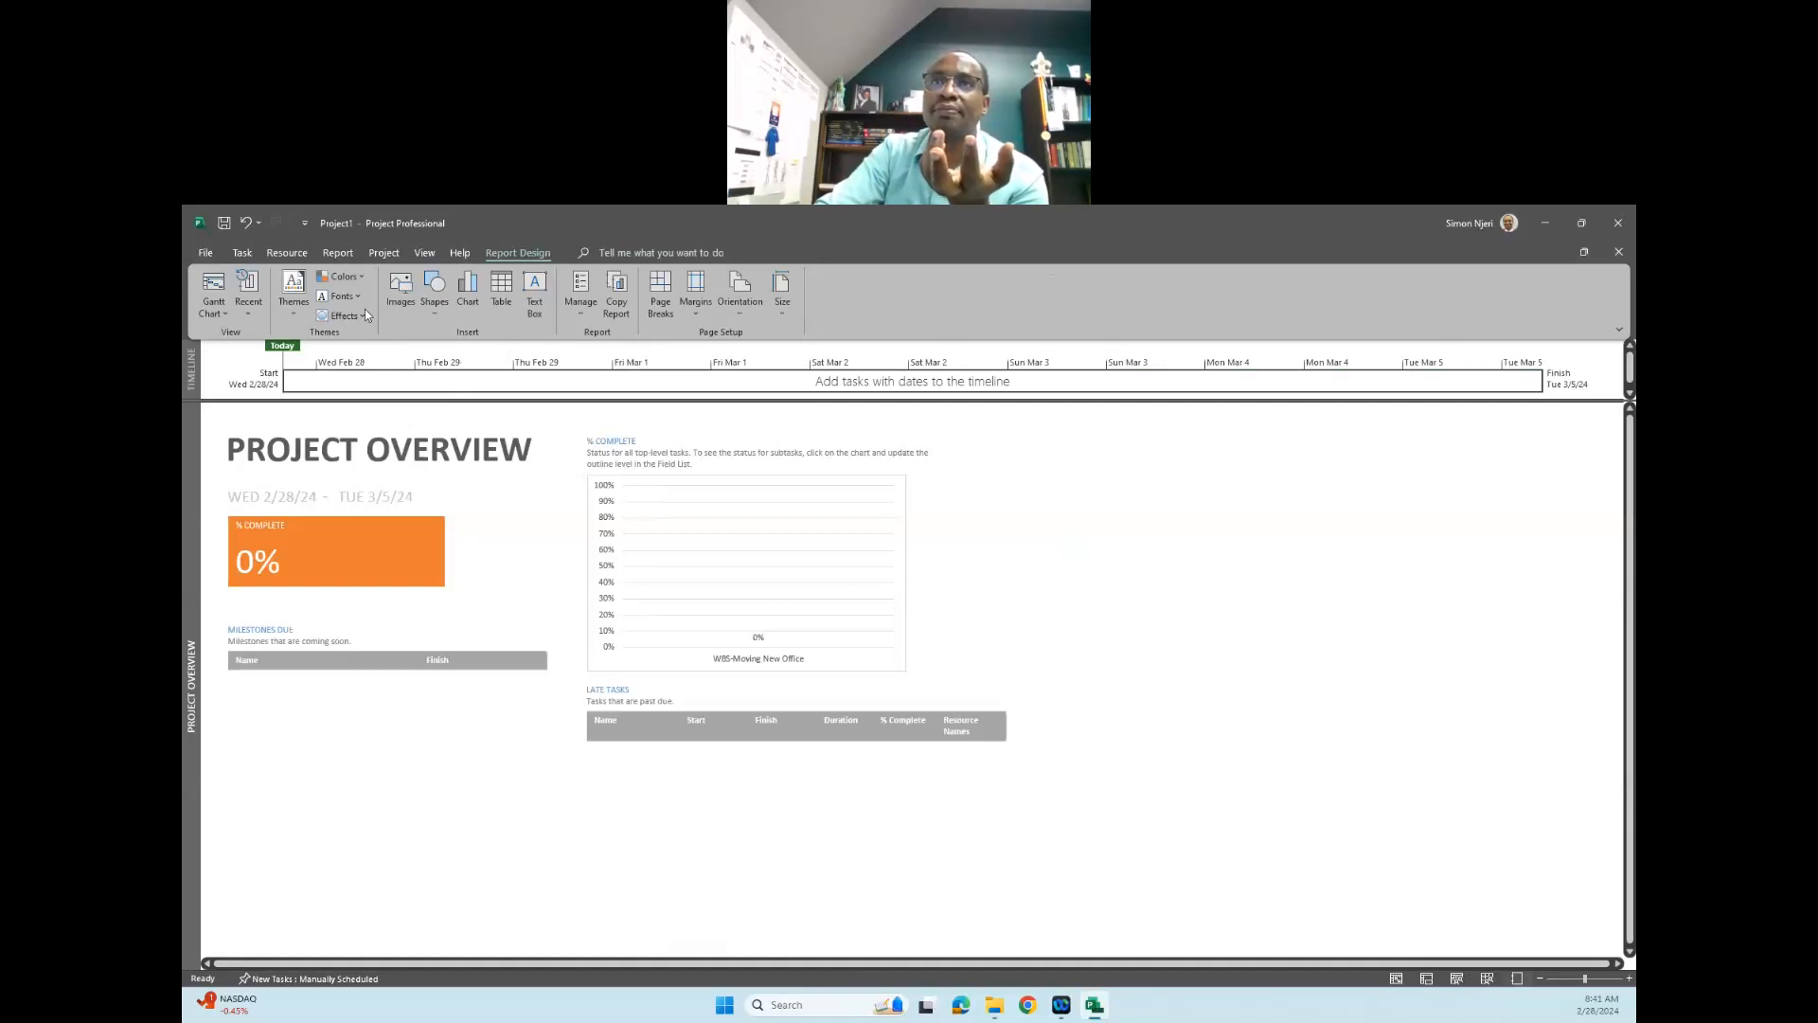
- Examine the project's dates, scheduling basis and calendar in the Project Information dialog and close it
click(384, 253)
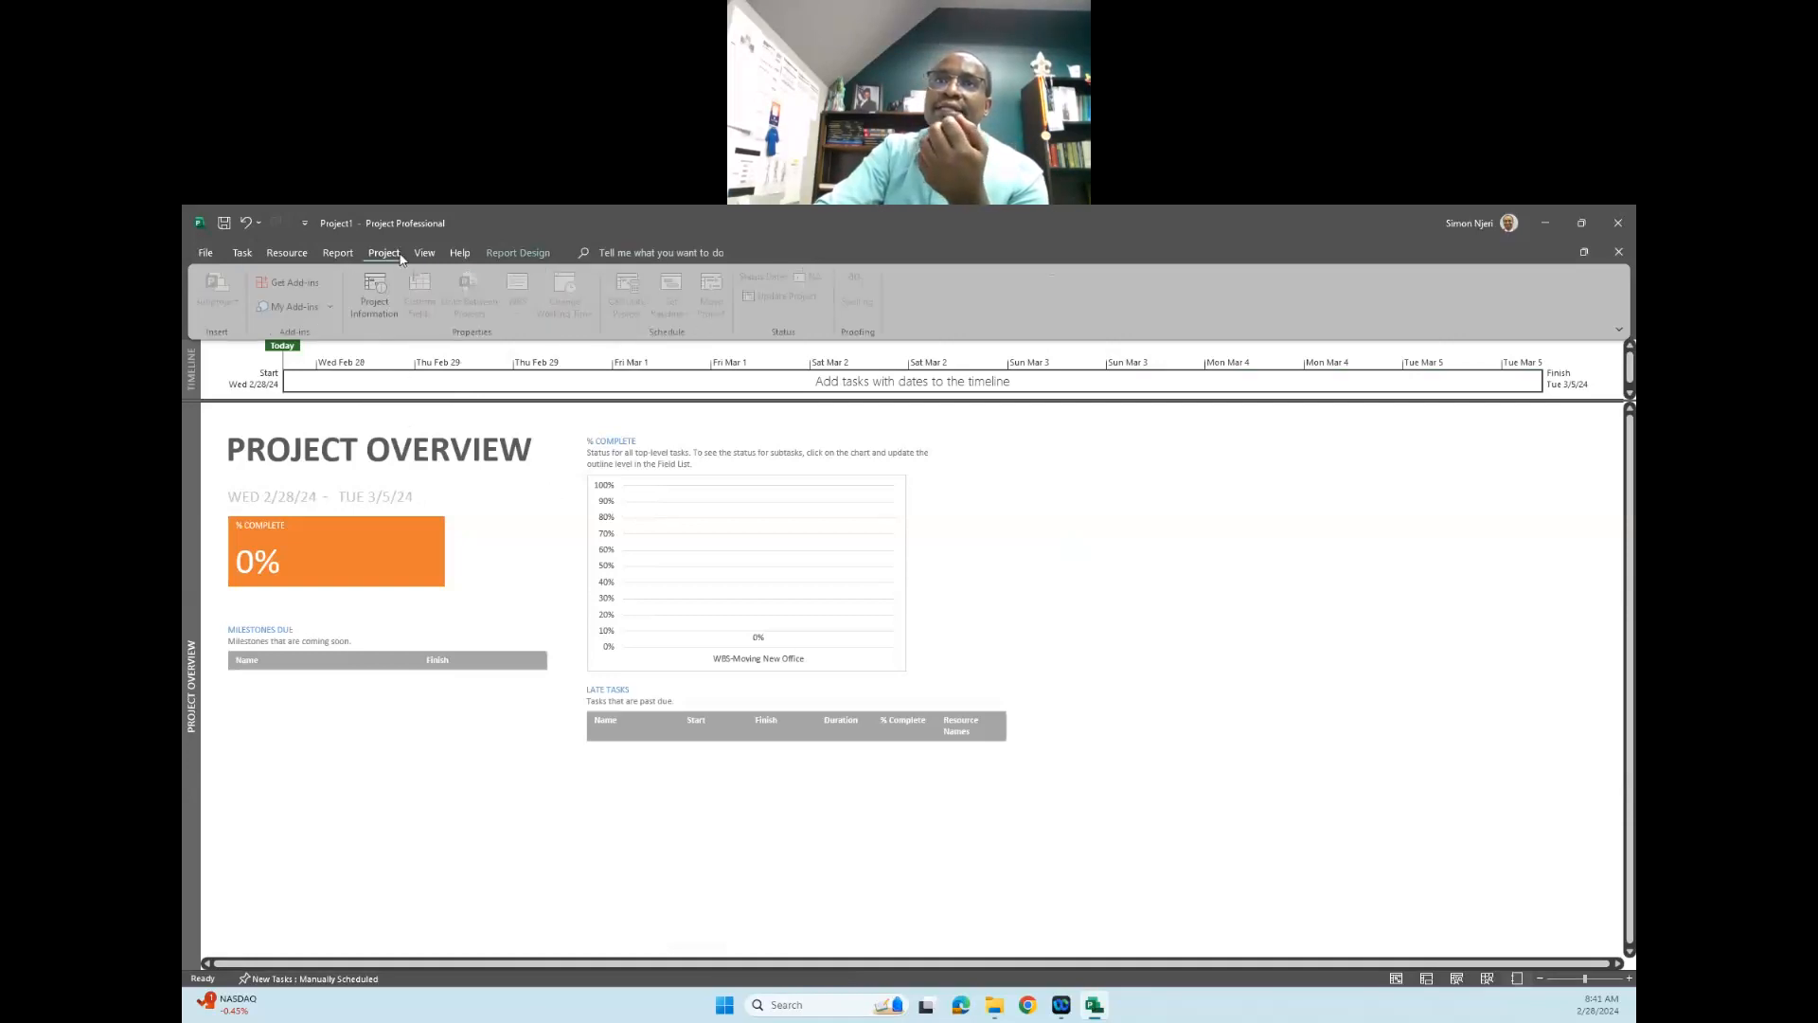
click(389, 316)
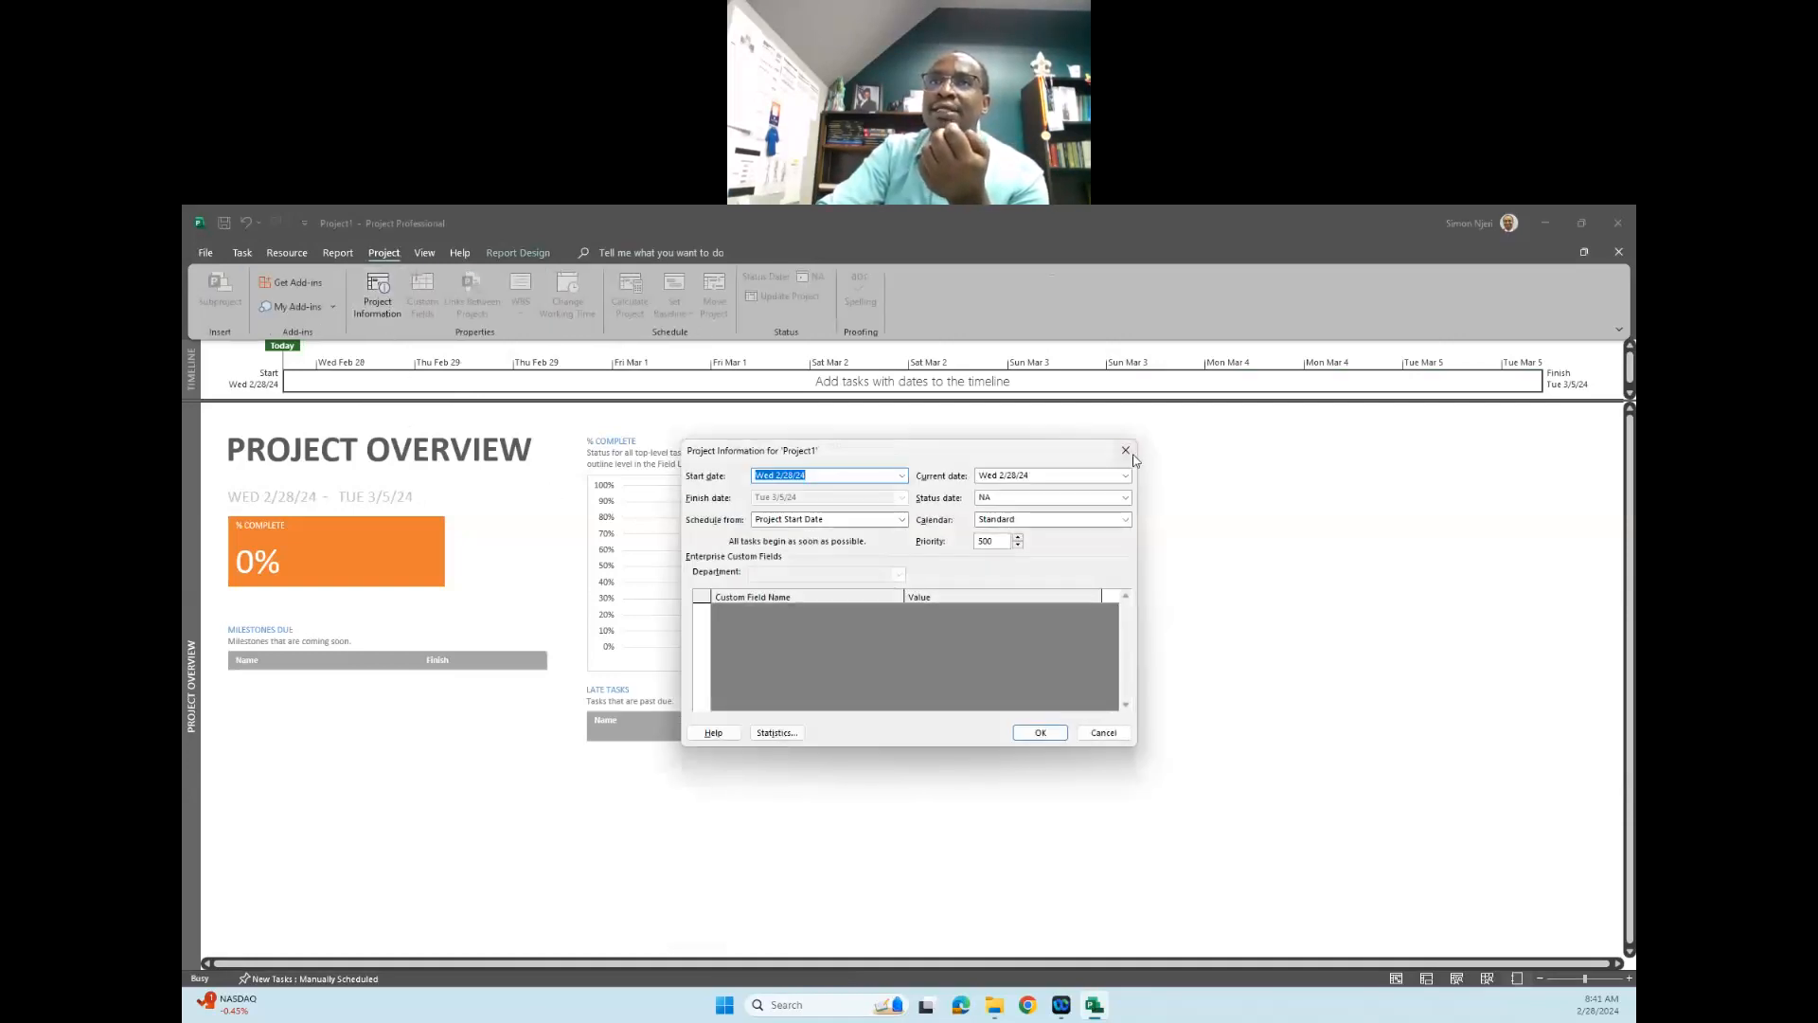
click(1125, 451)
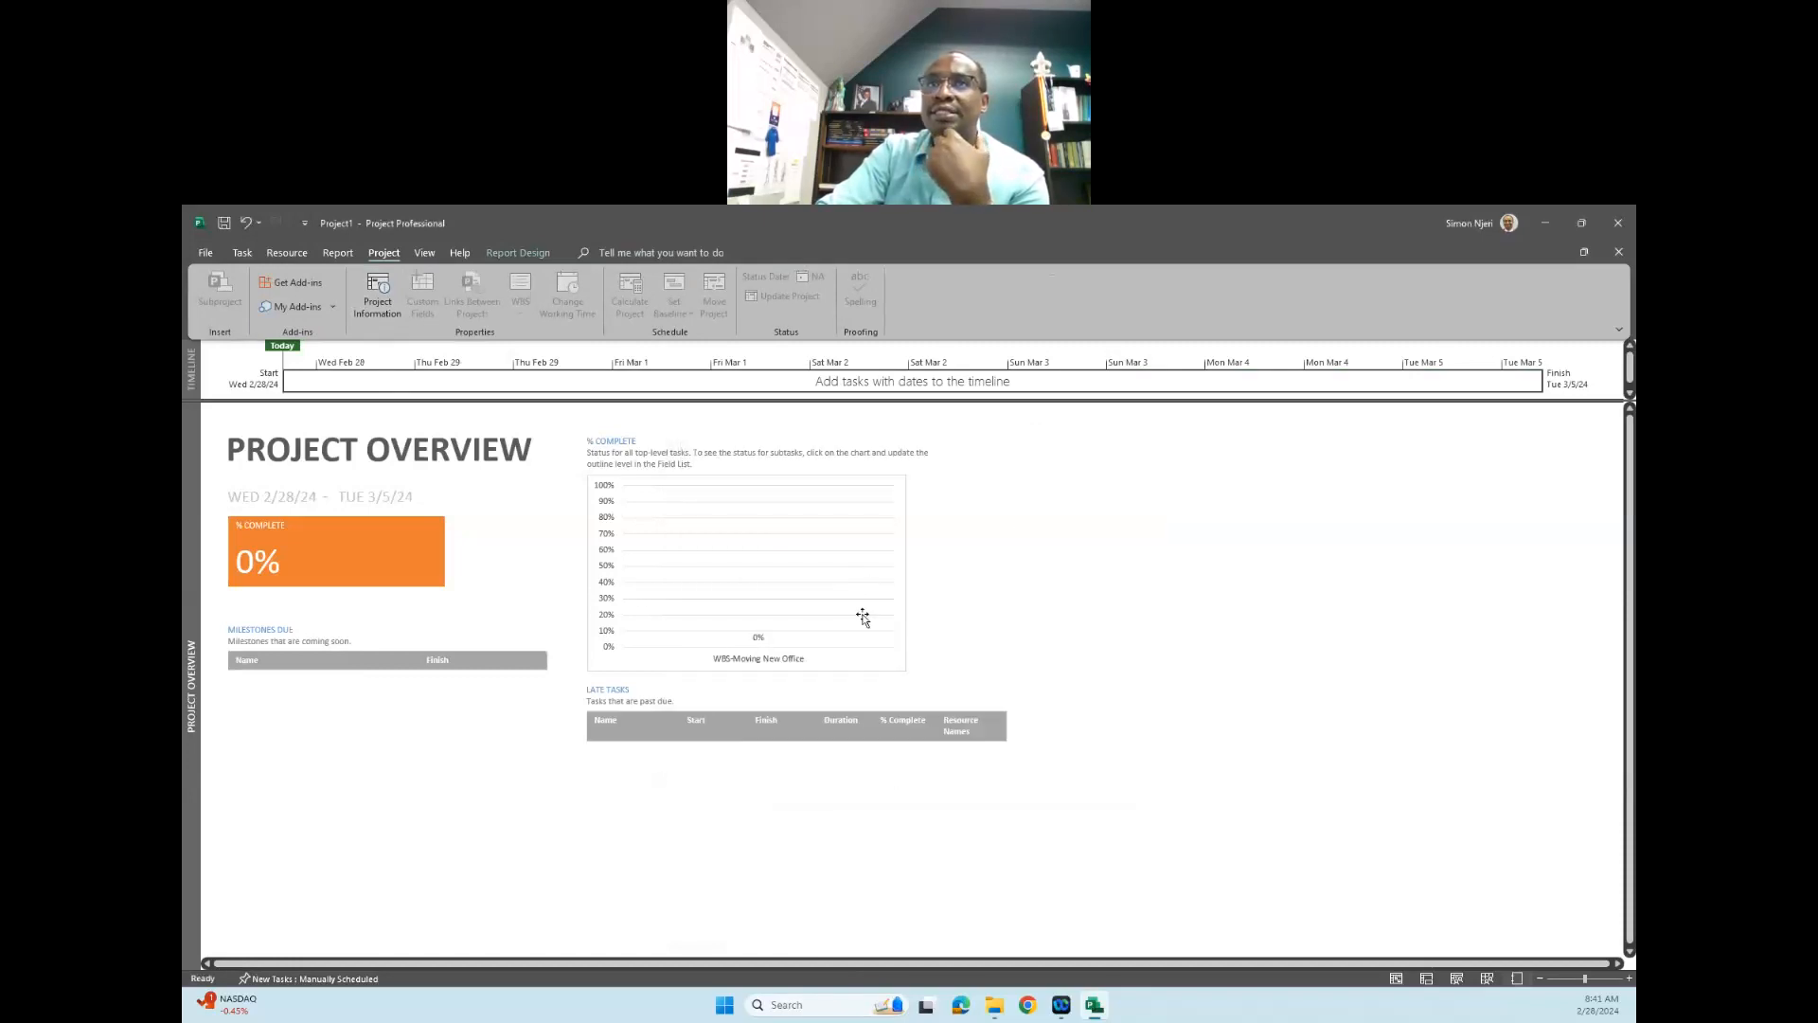